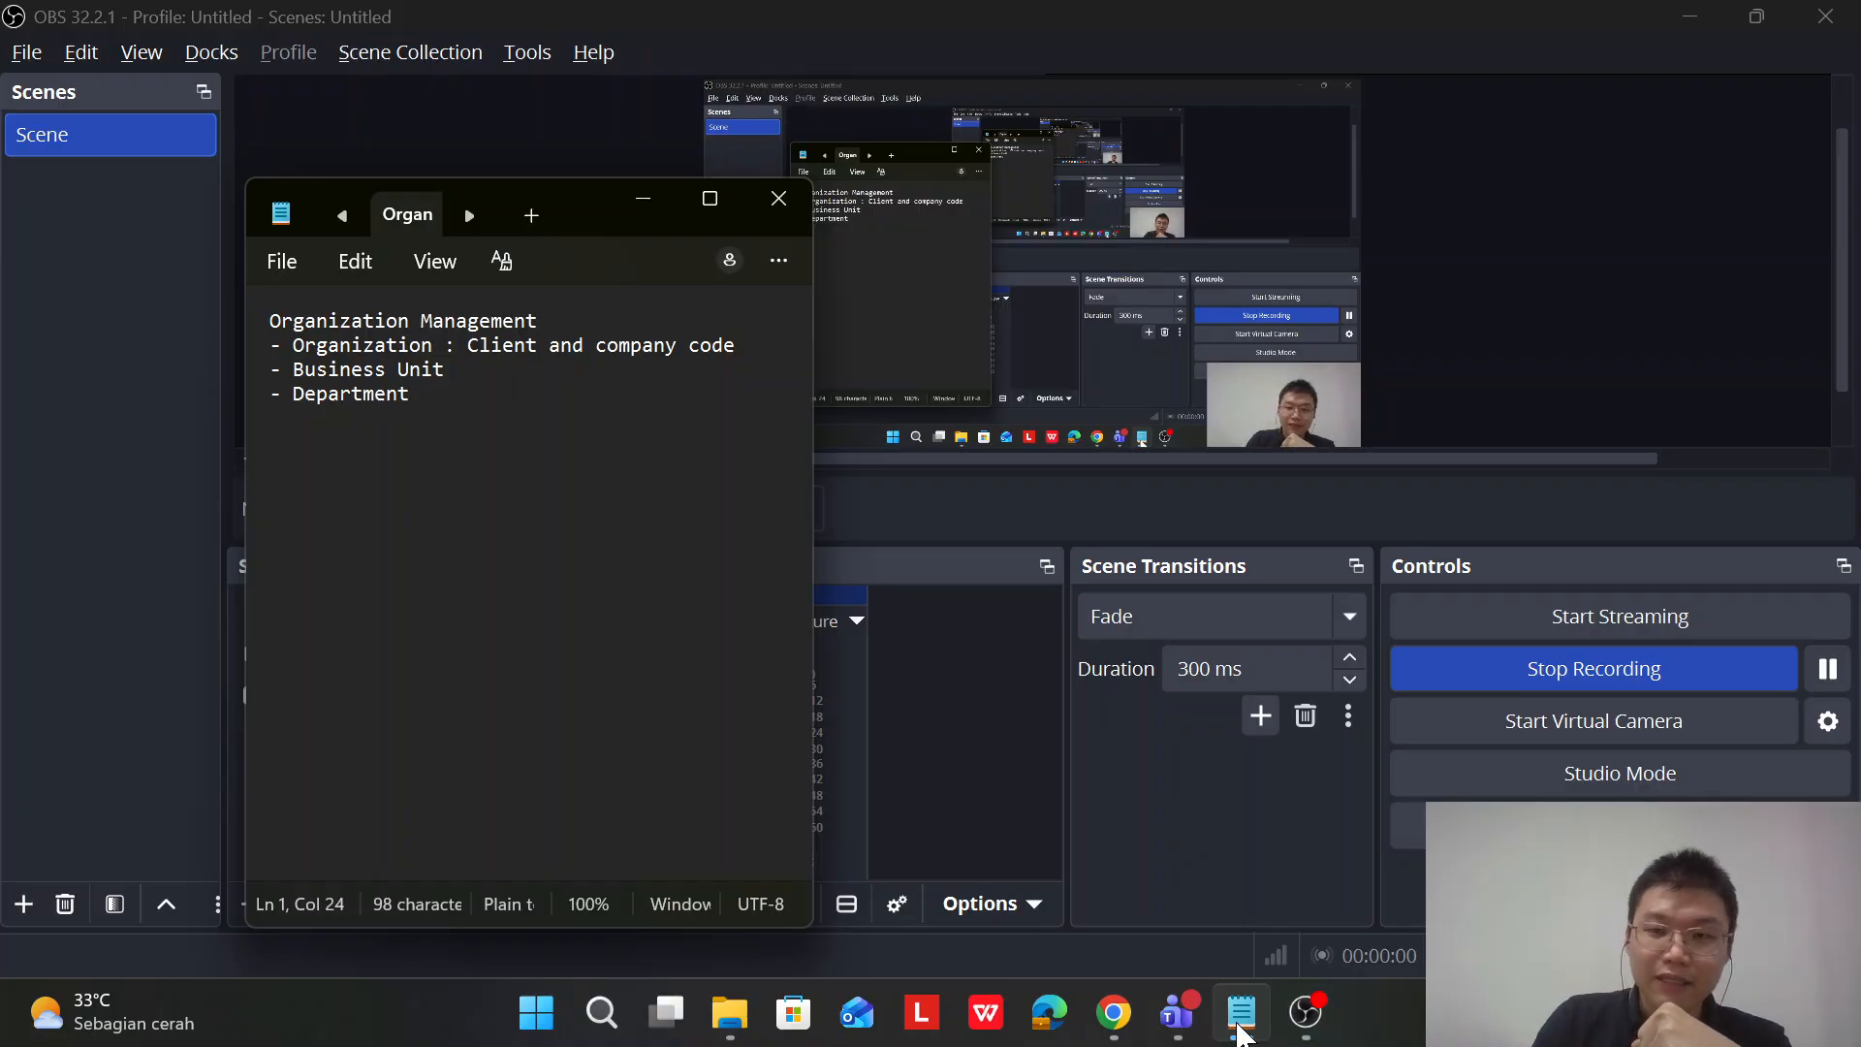
Minimize the Notepad and OBS windows and open the Paint app with a blank canvas
left_click(638, 204)
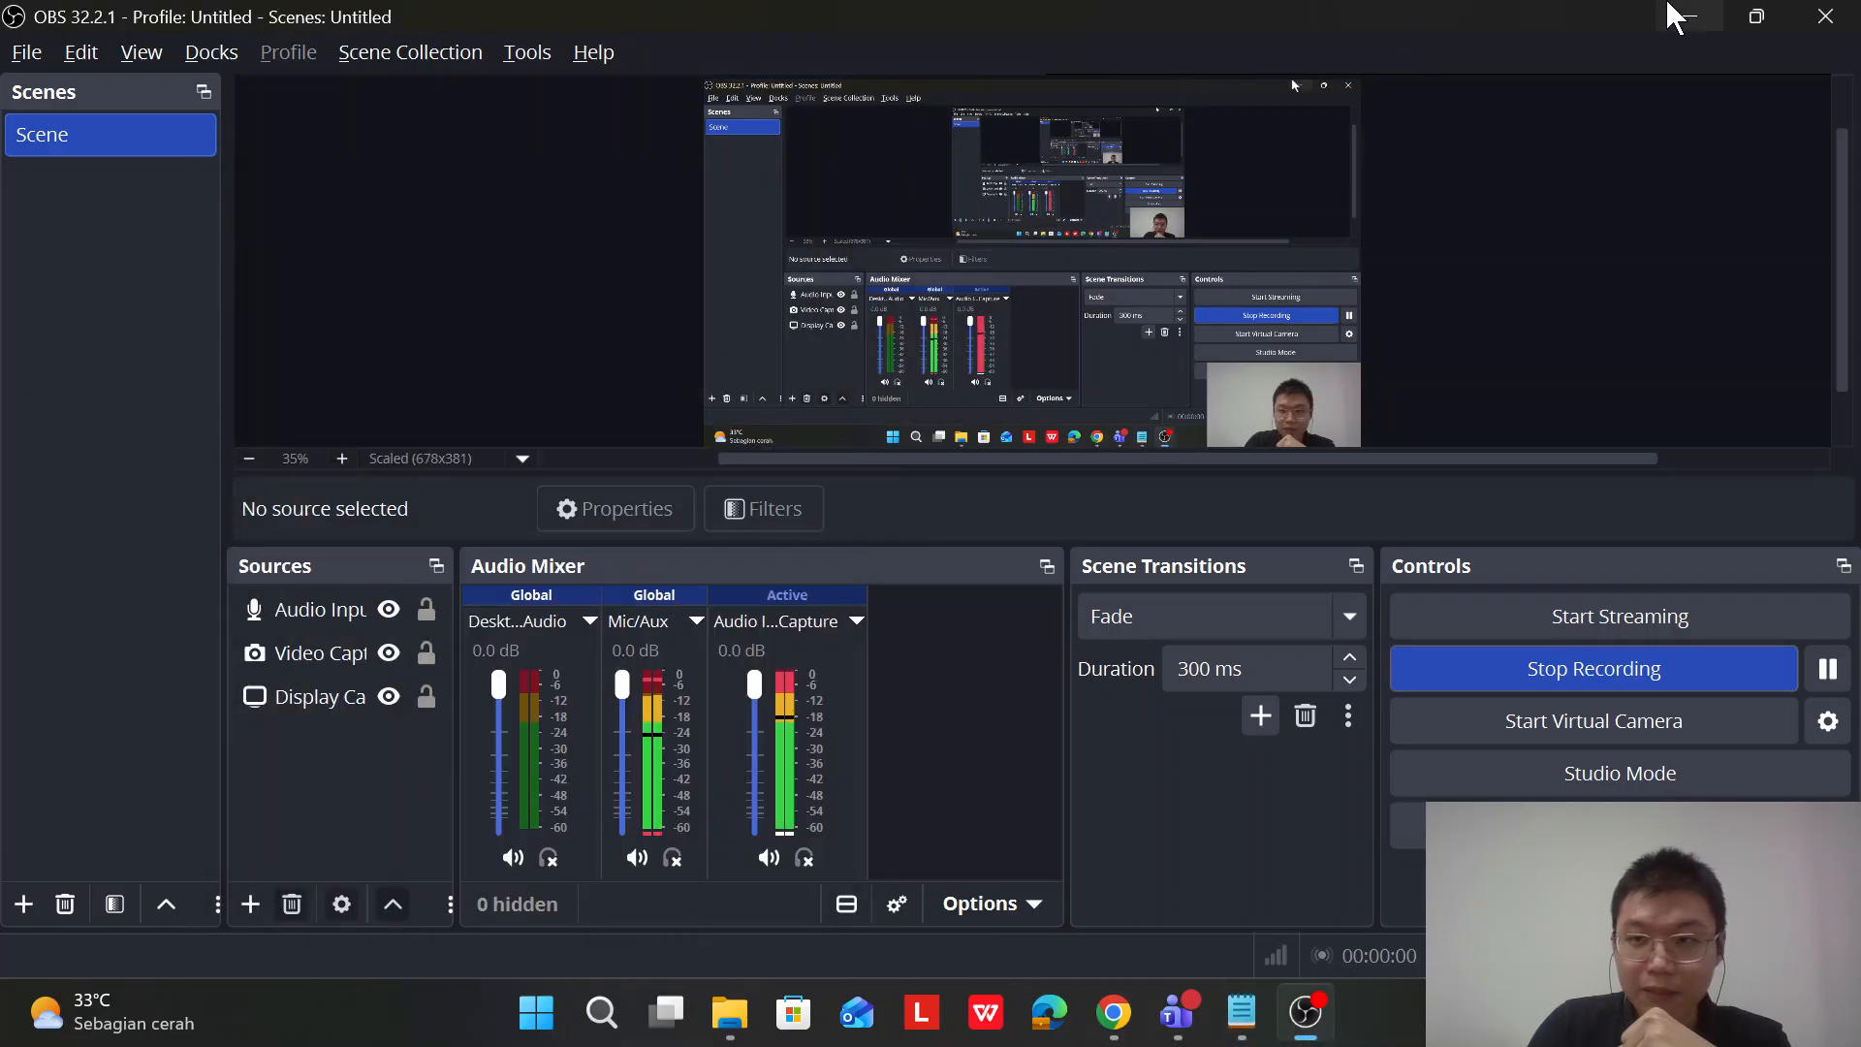
left_click(1684, 19)
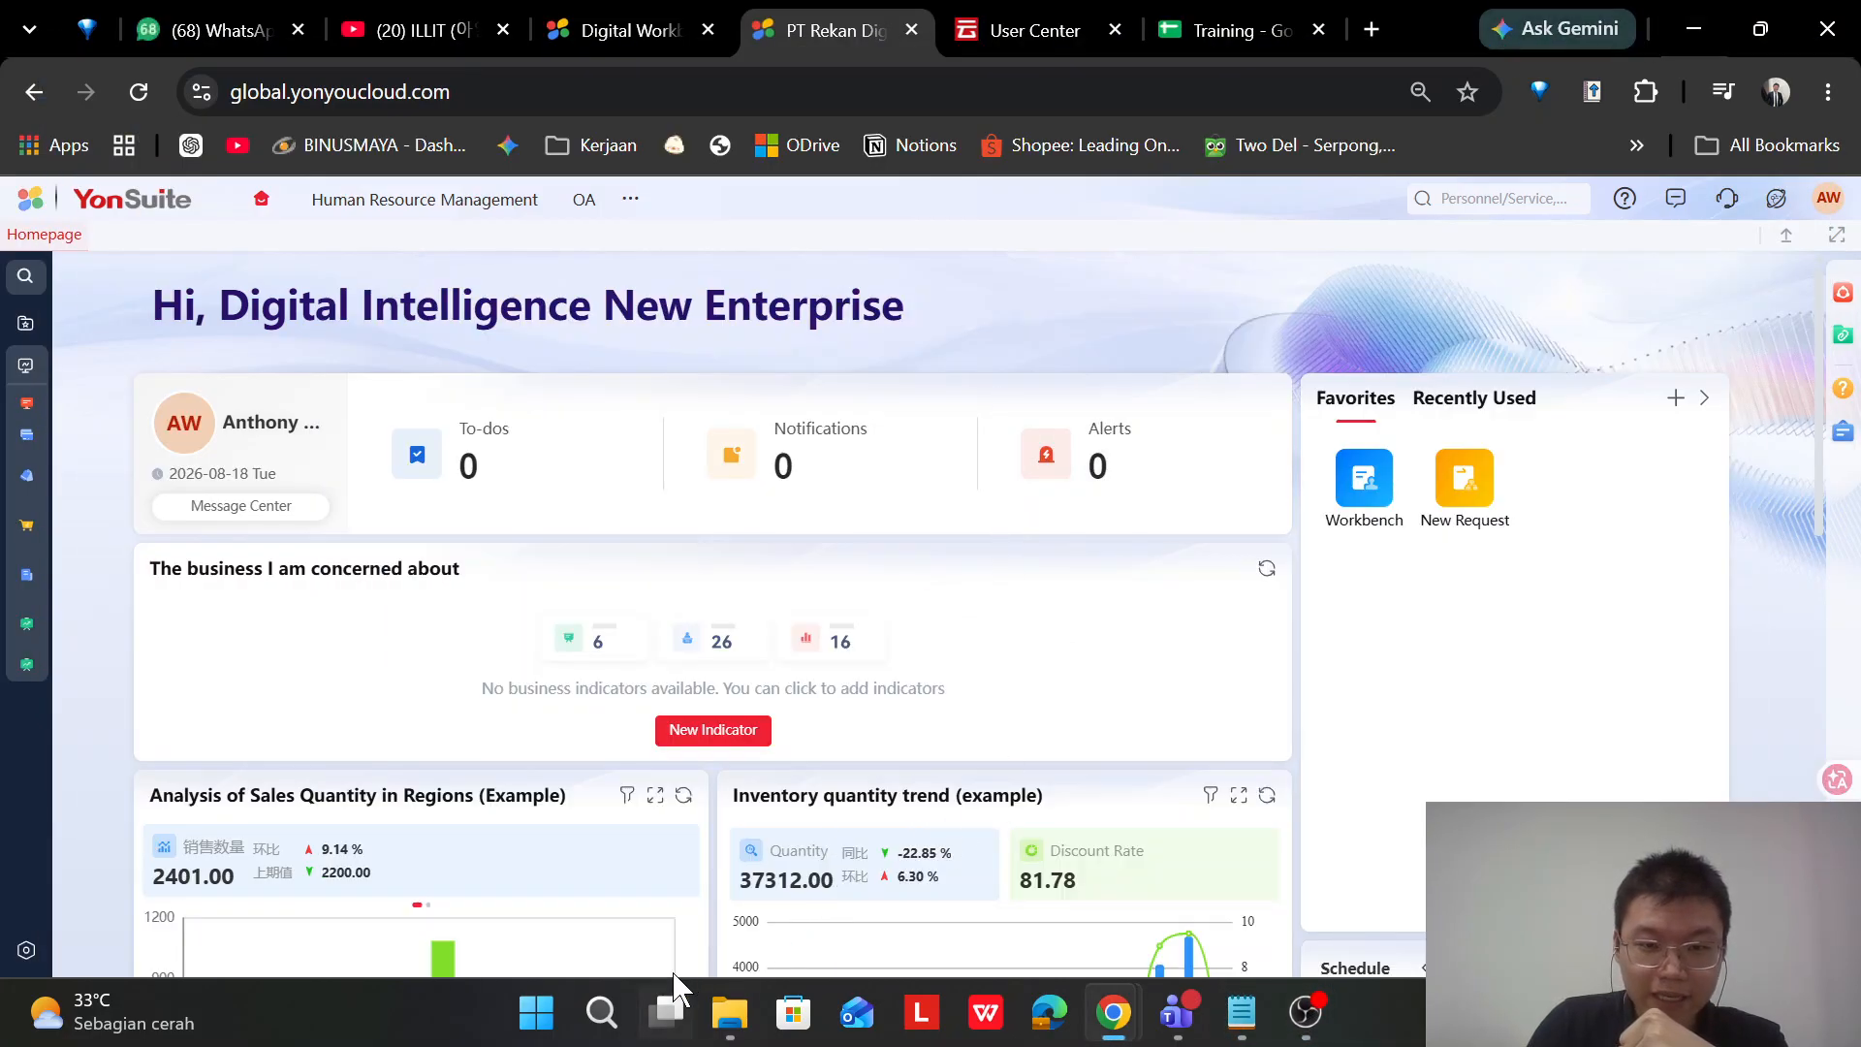
left_click(536, 1013)
type("paint")
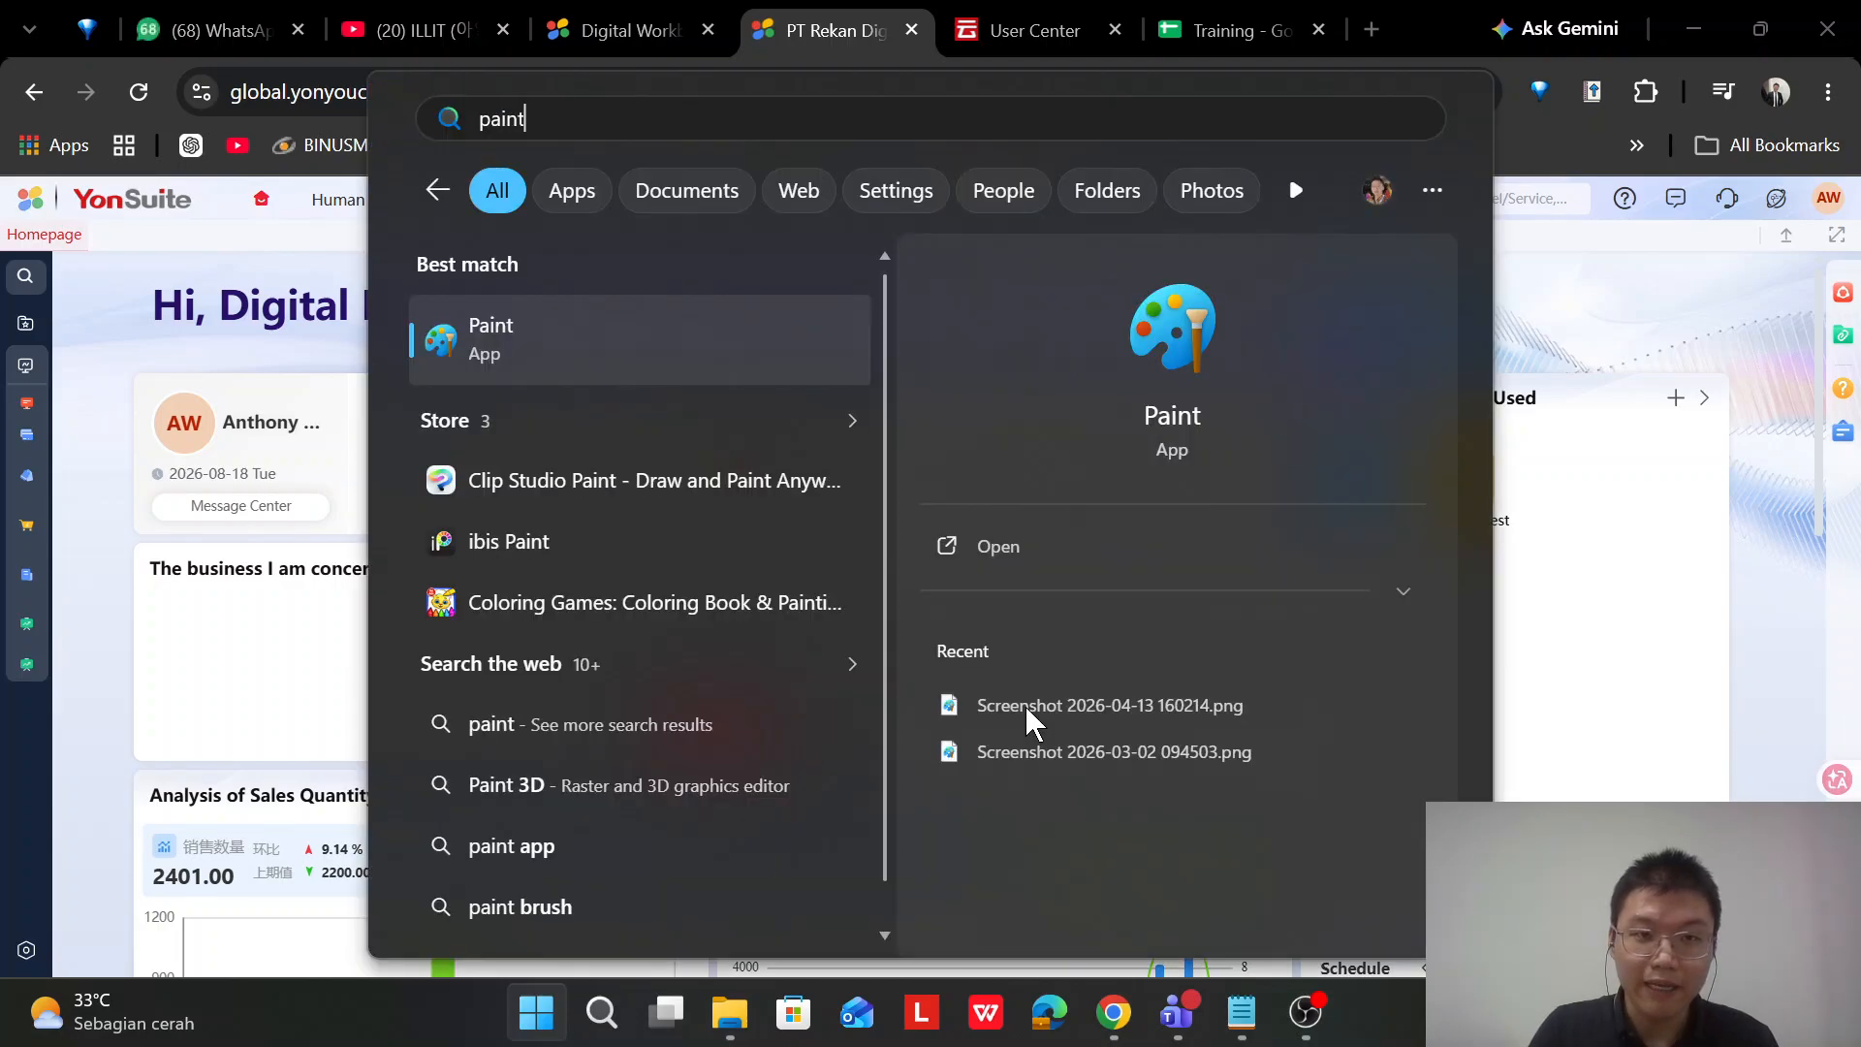
key("Return")
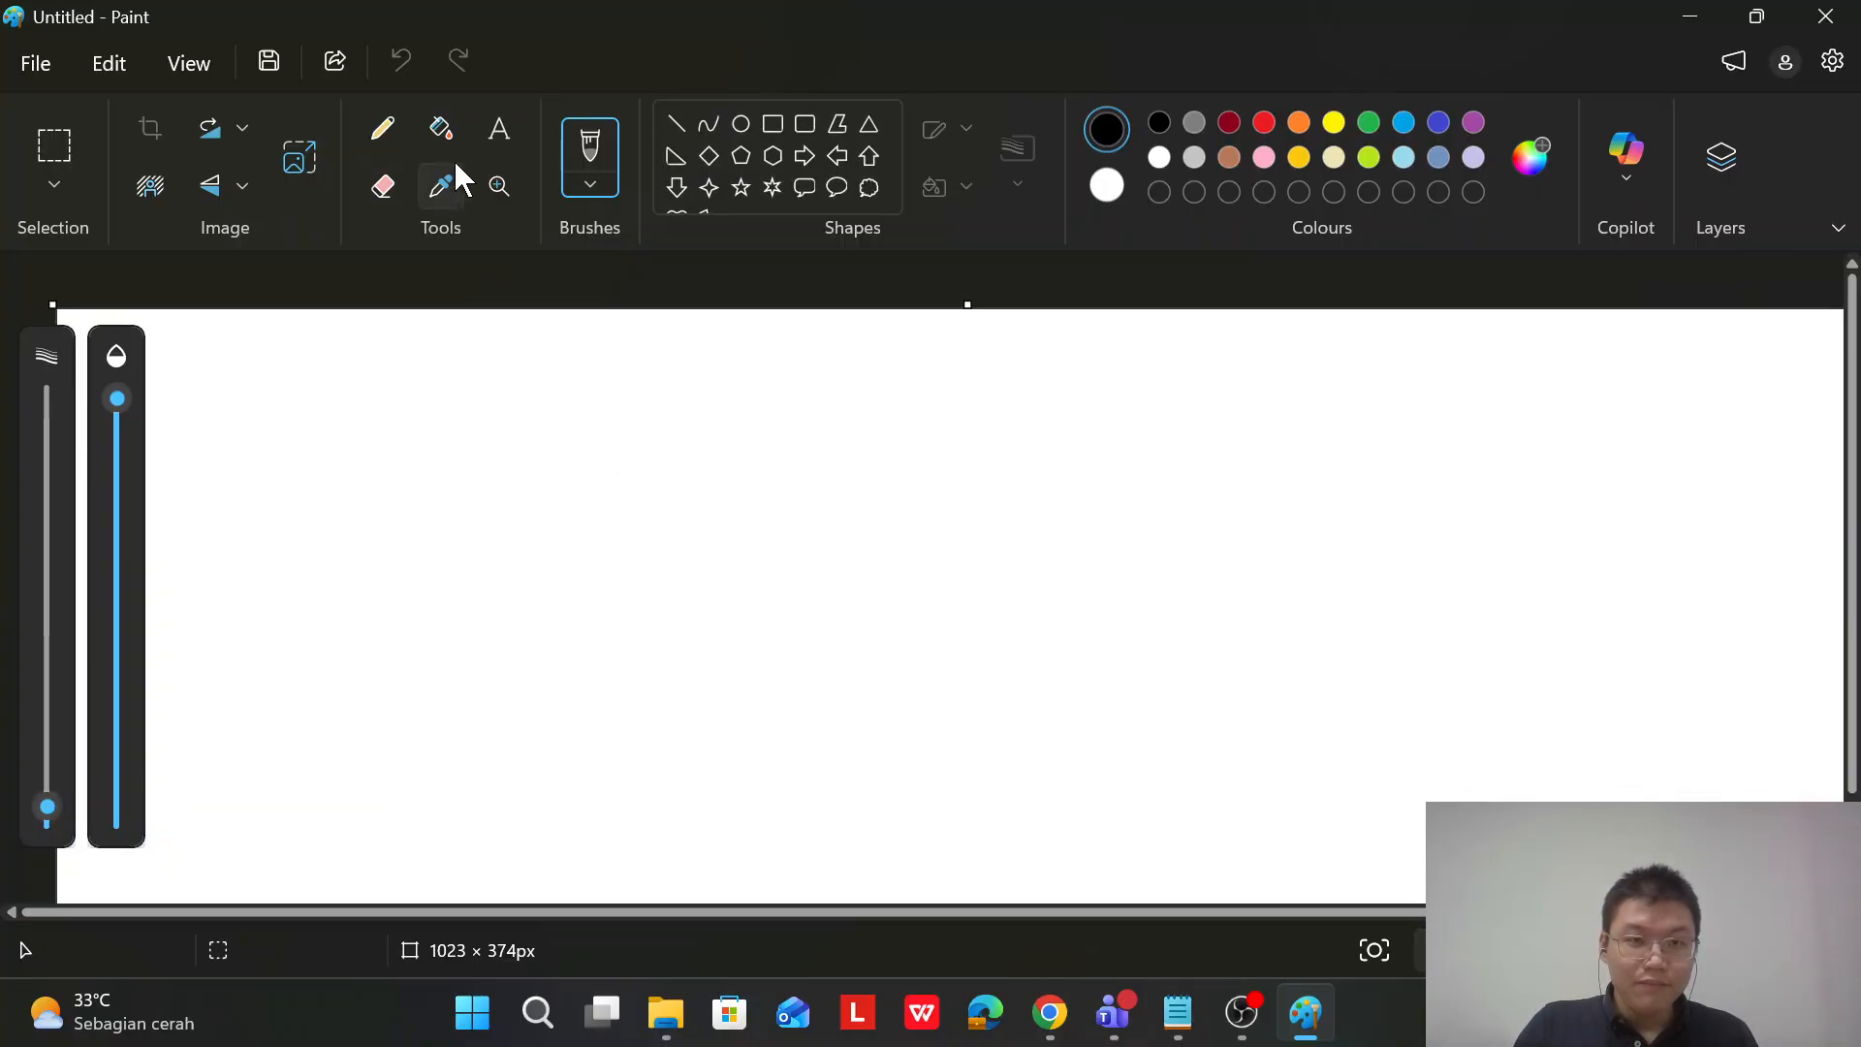
Add the text label "Organization Structure" in the upper left part of the canvas
left_click(499, 129)
left_click(521, 438)
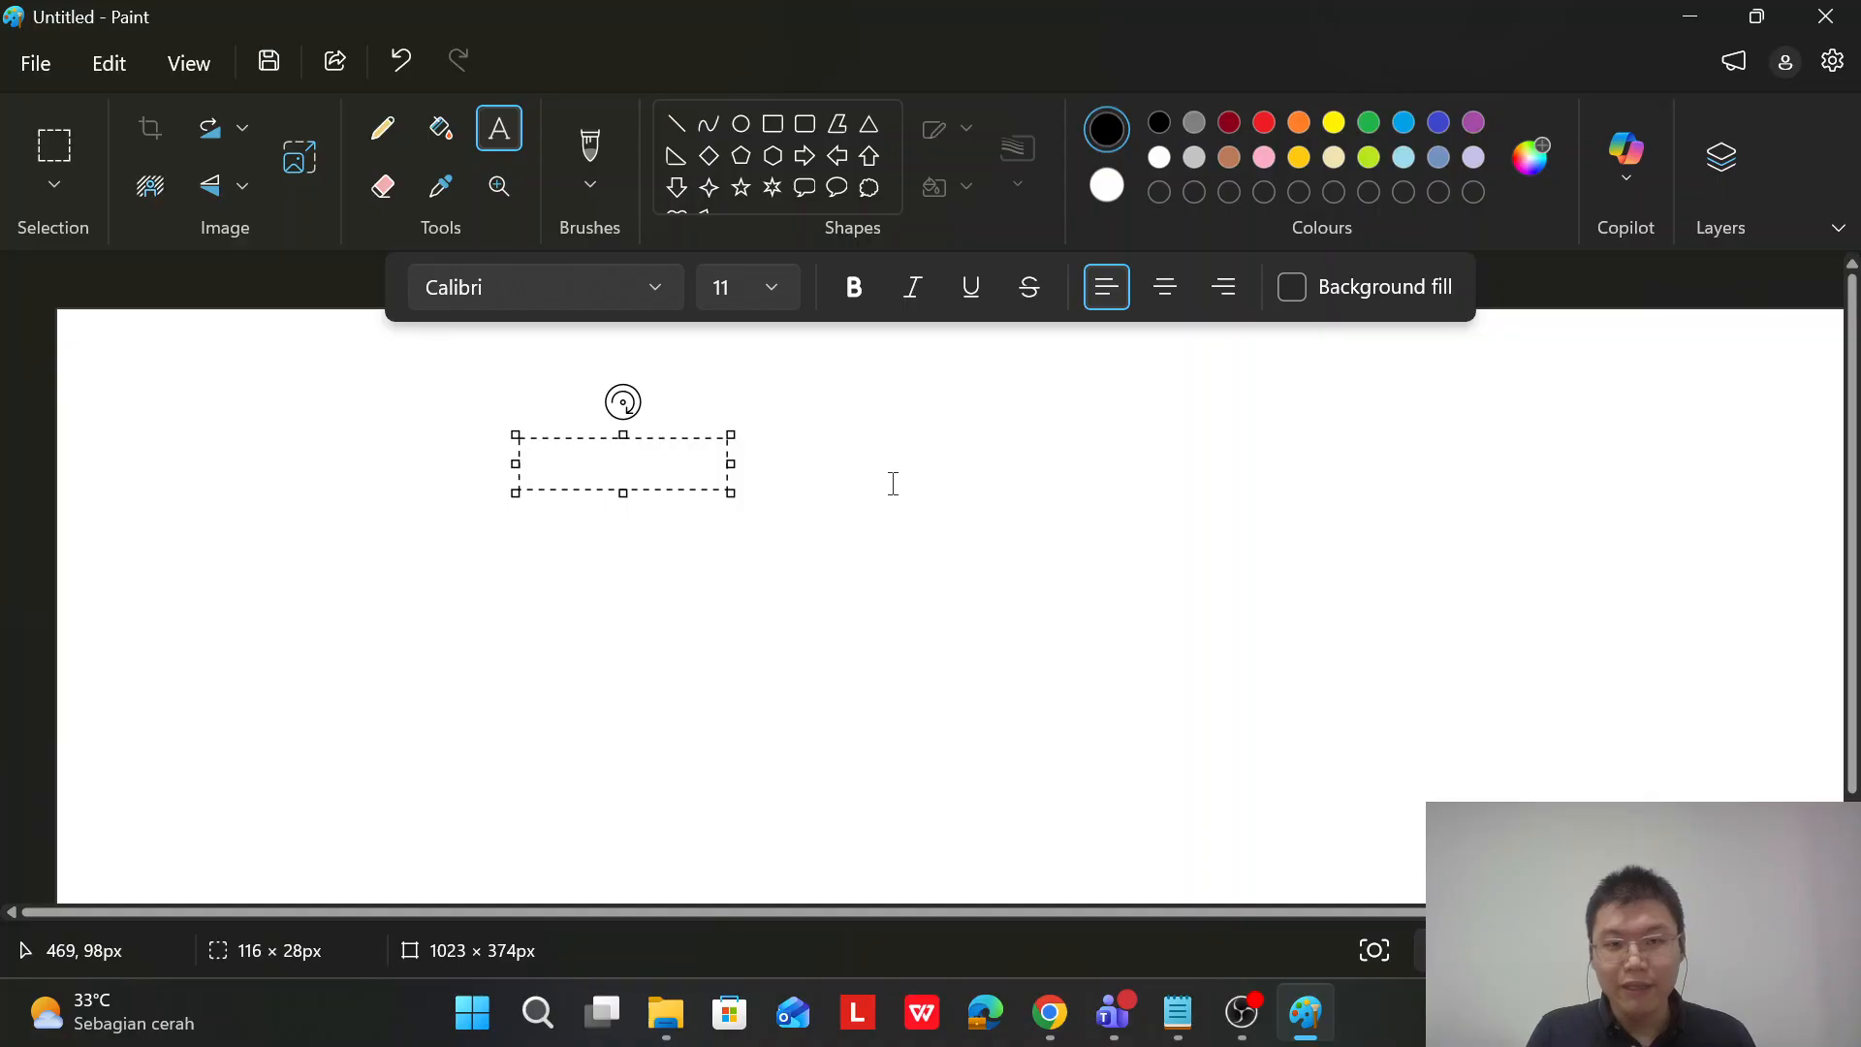
type("Organiz")
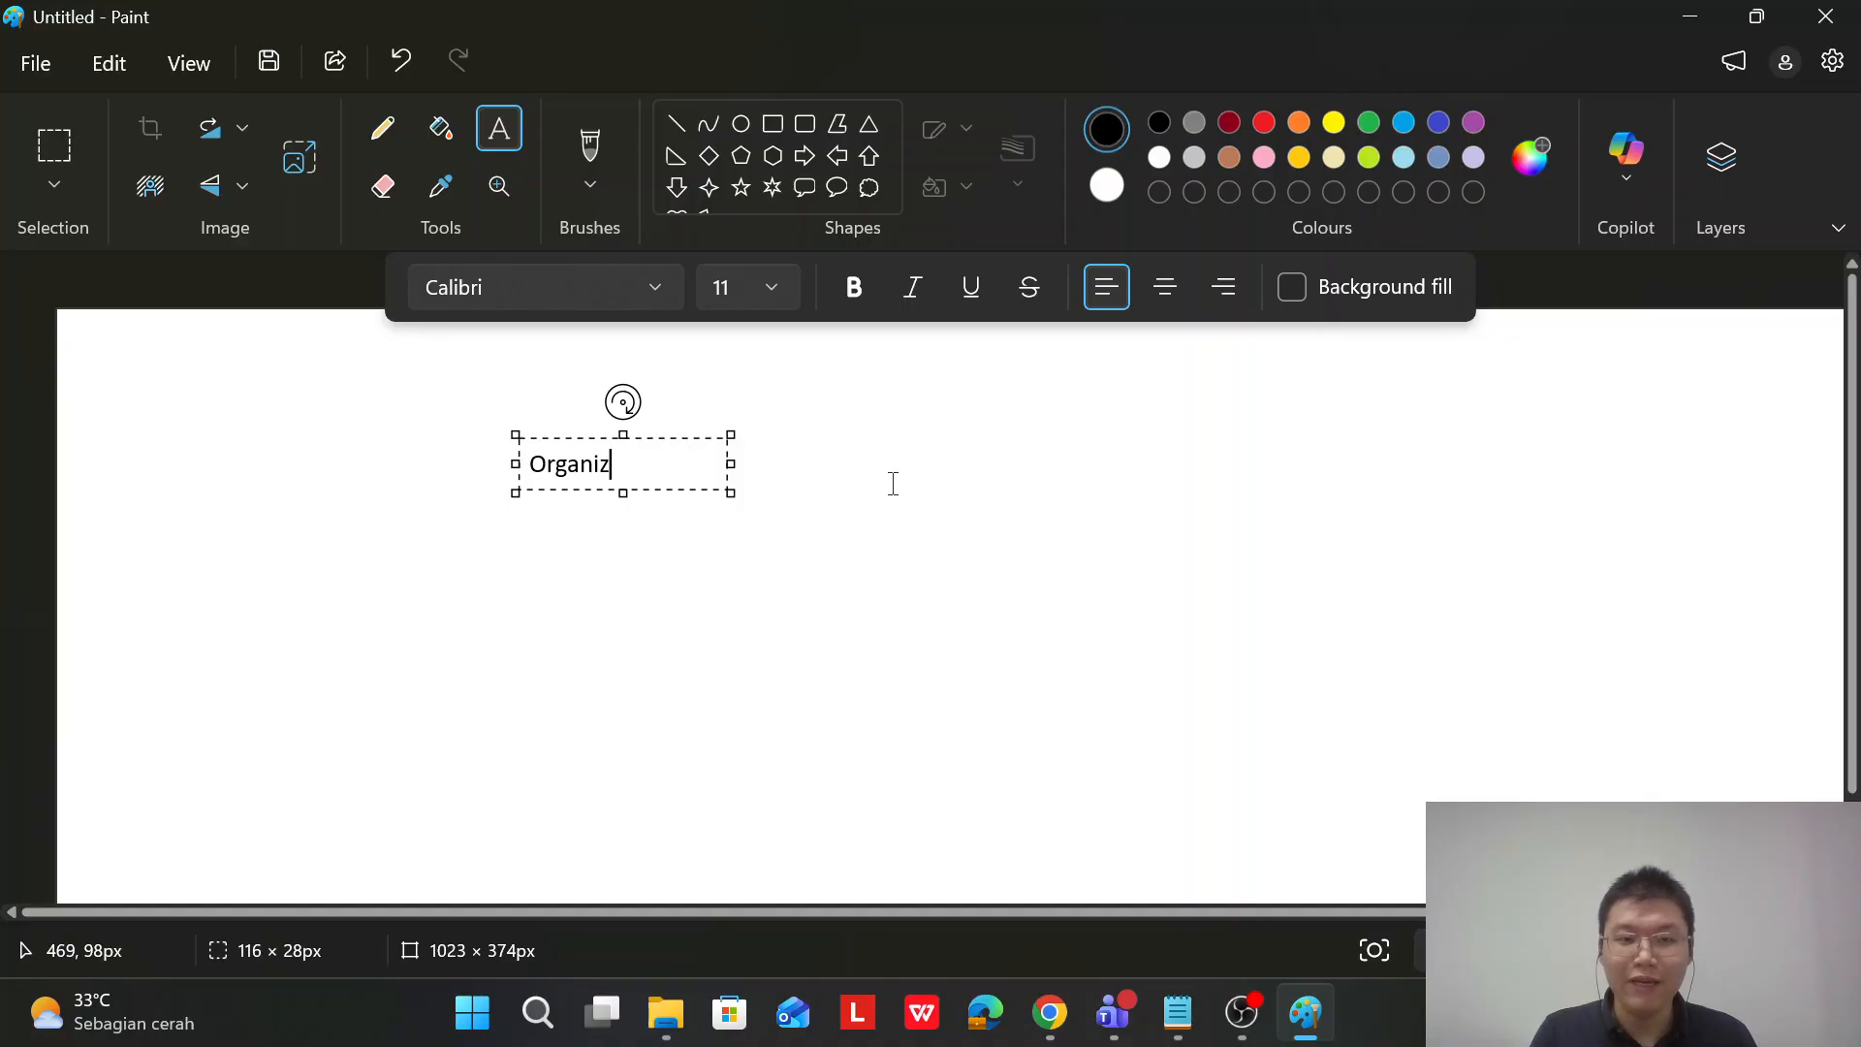
type("ation Structu")
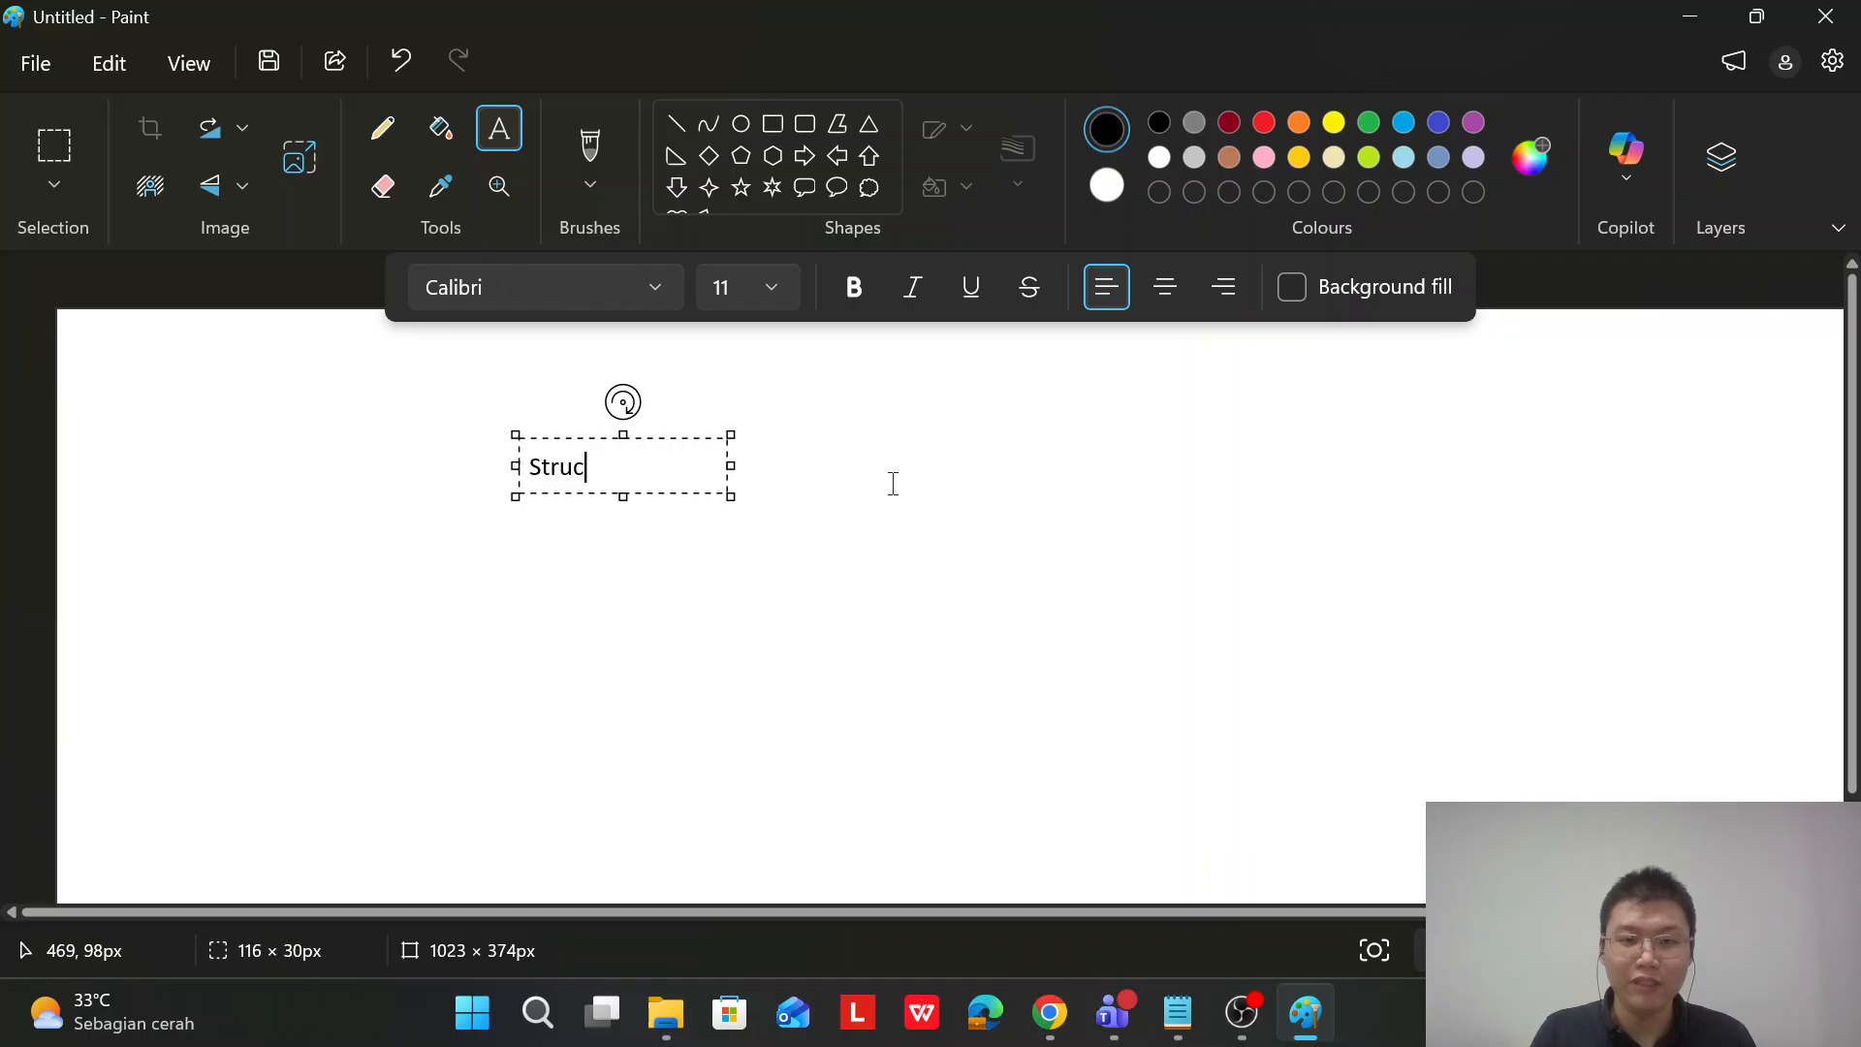
key("BackSpace")
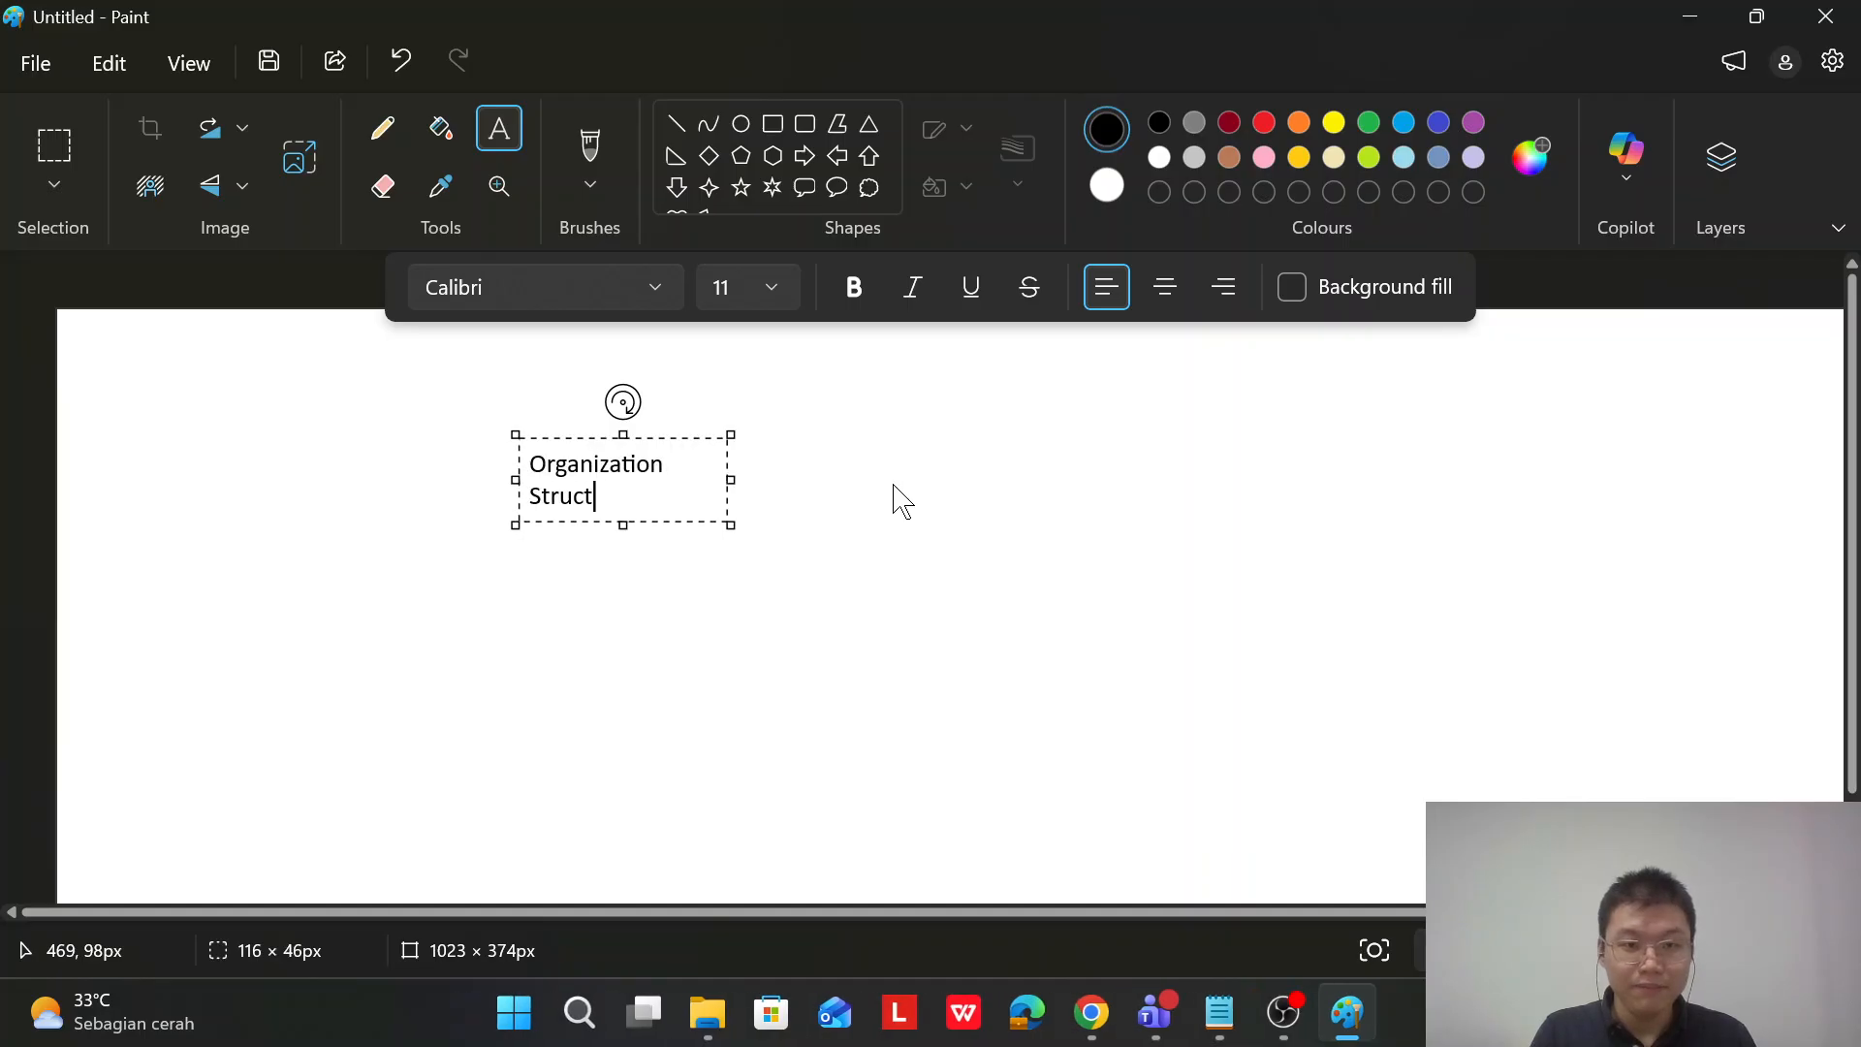
type("ure")
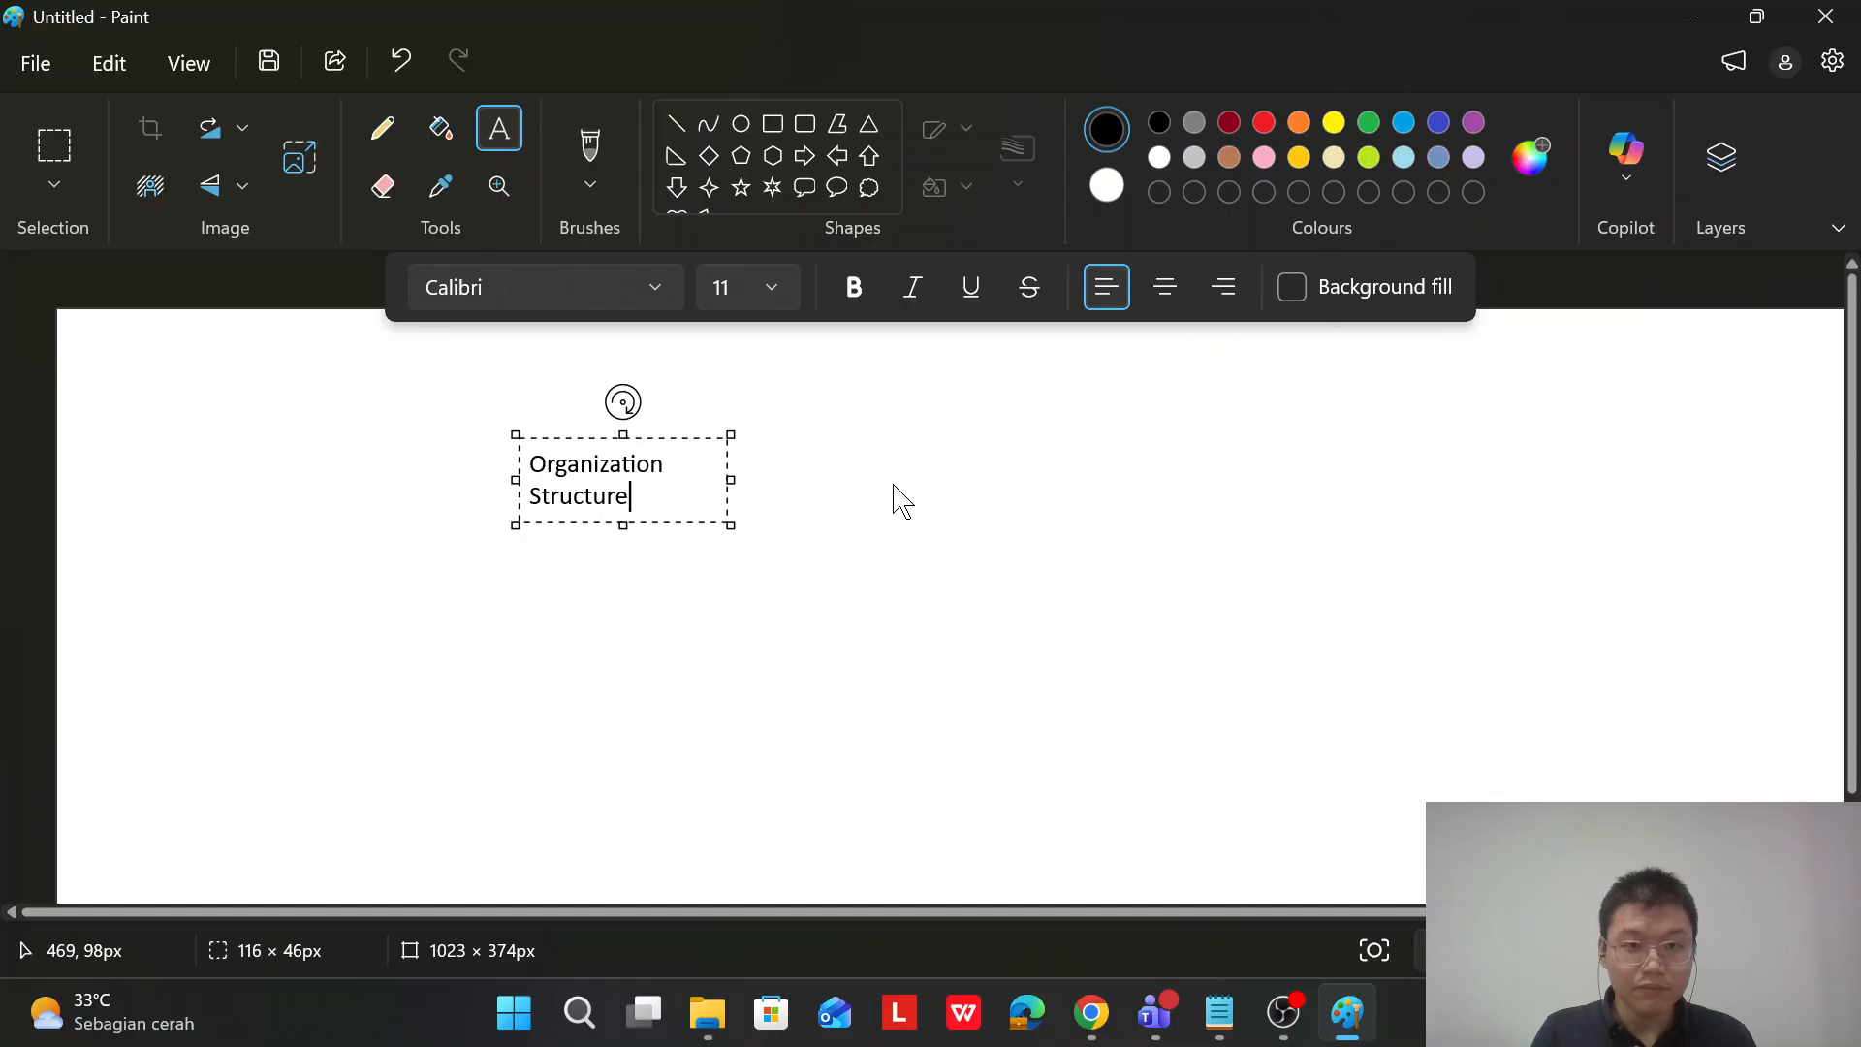
left_click(798, 504)
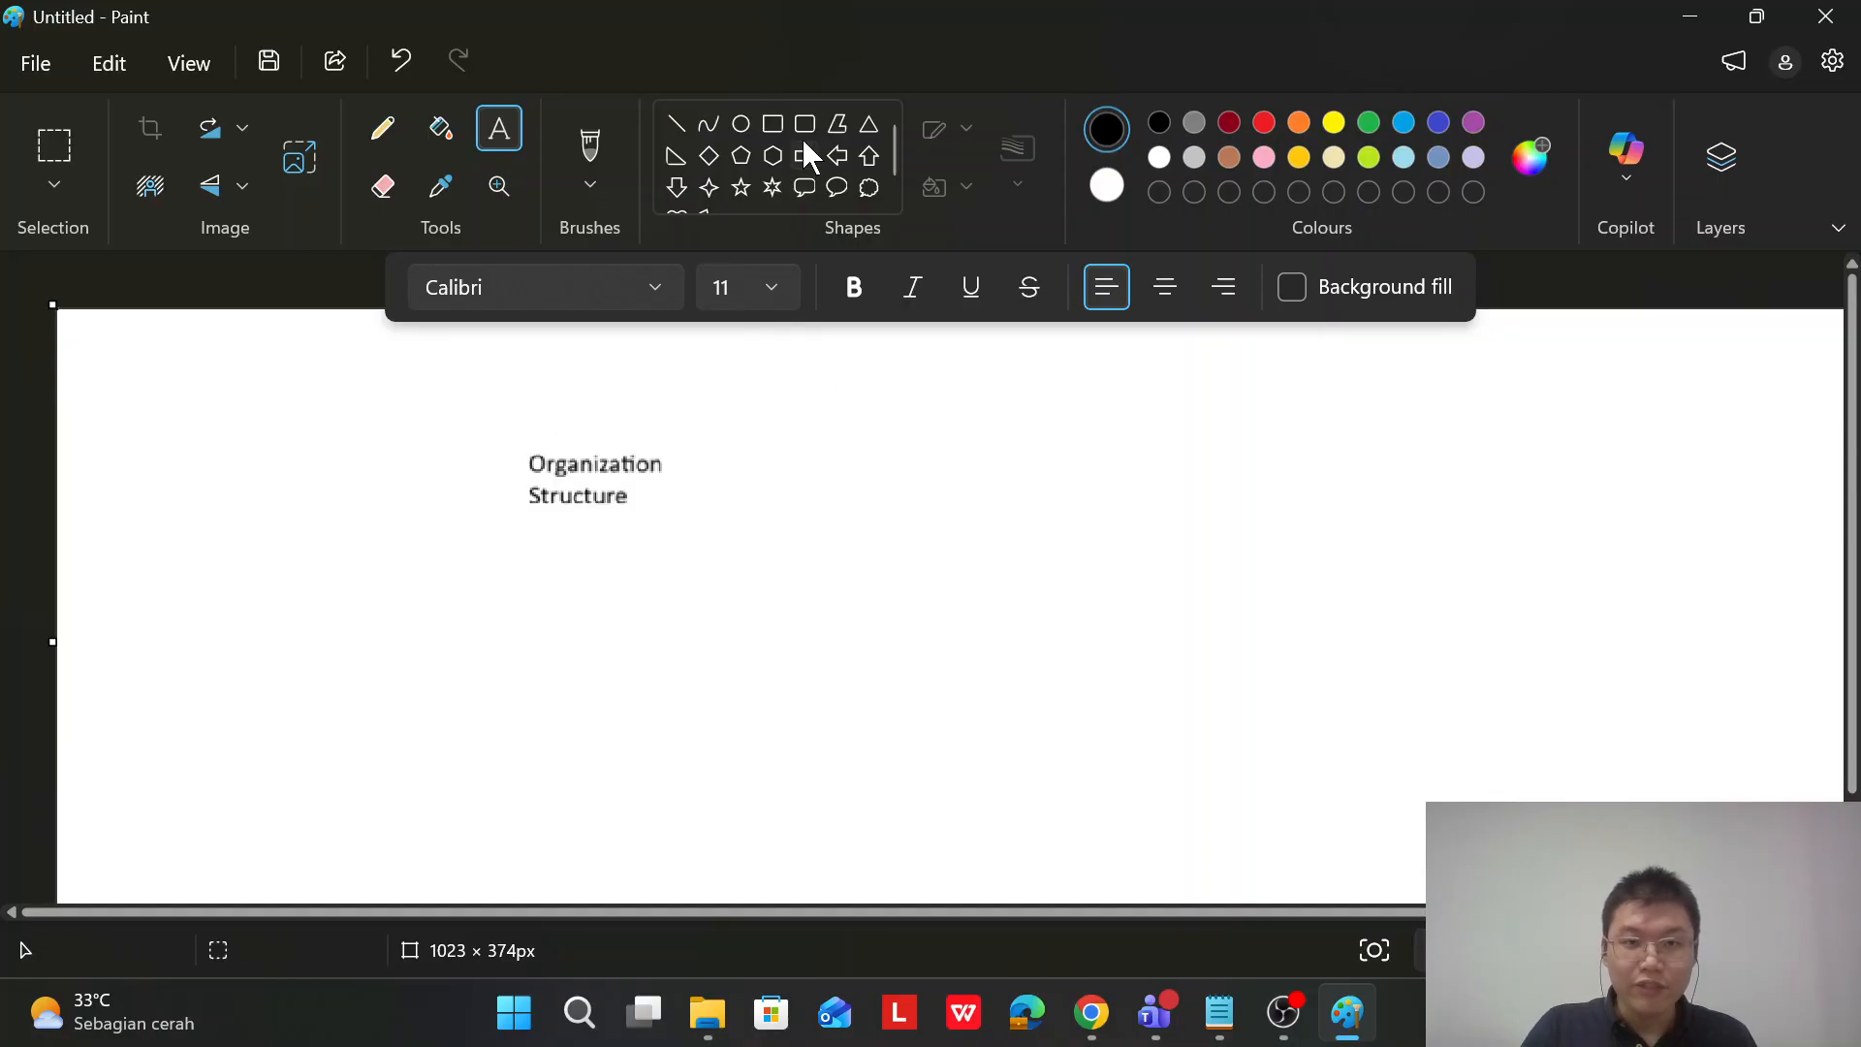
Draw a rectangle about 154 × 65 px at the upper middle of the canvas and two slightly larger rectangles side by side below it
left_click(773, 124)
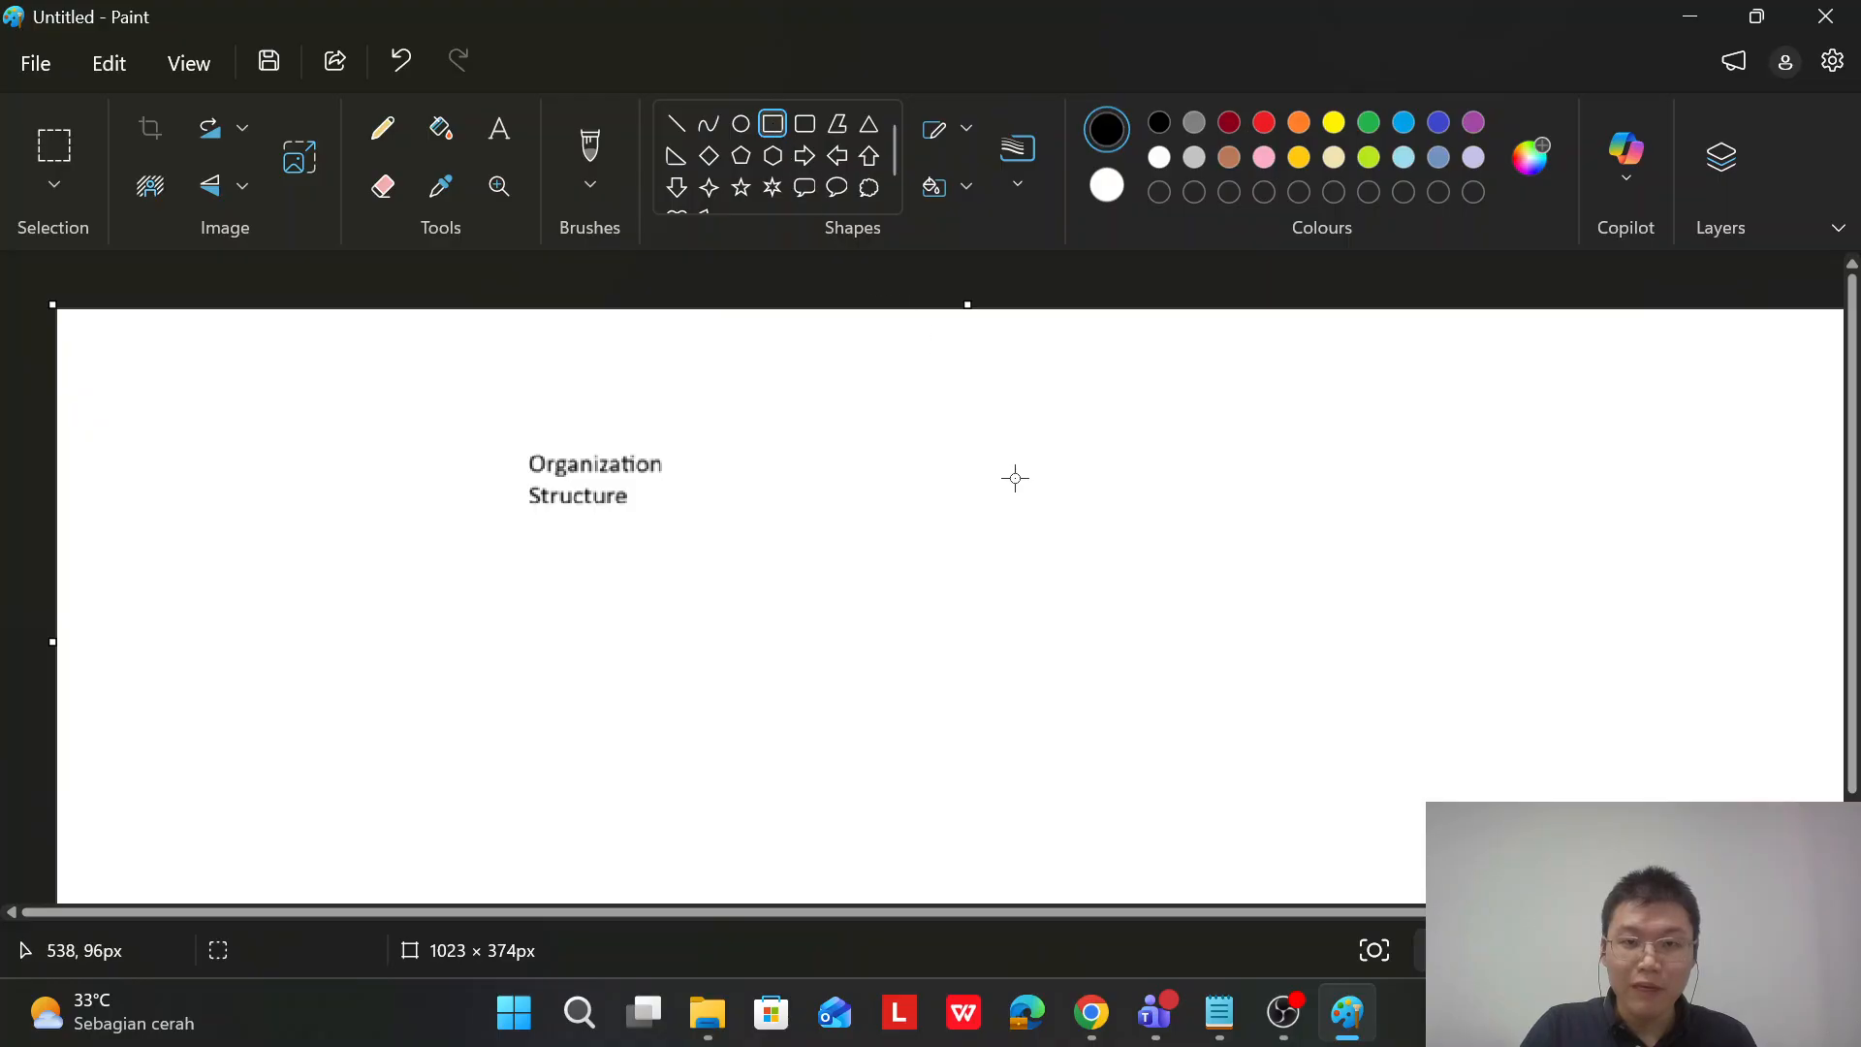
left_click_drag(958, 400, 1234, 517)
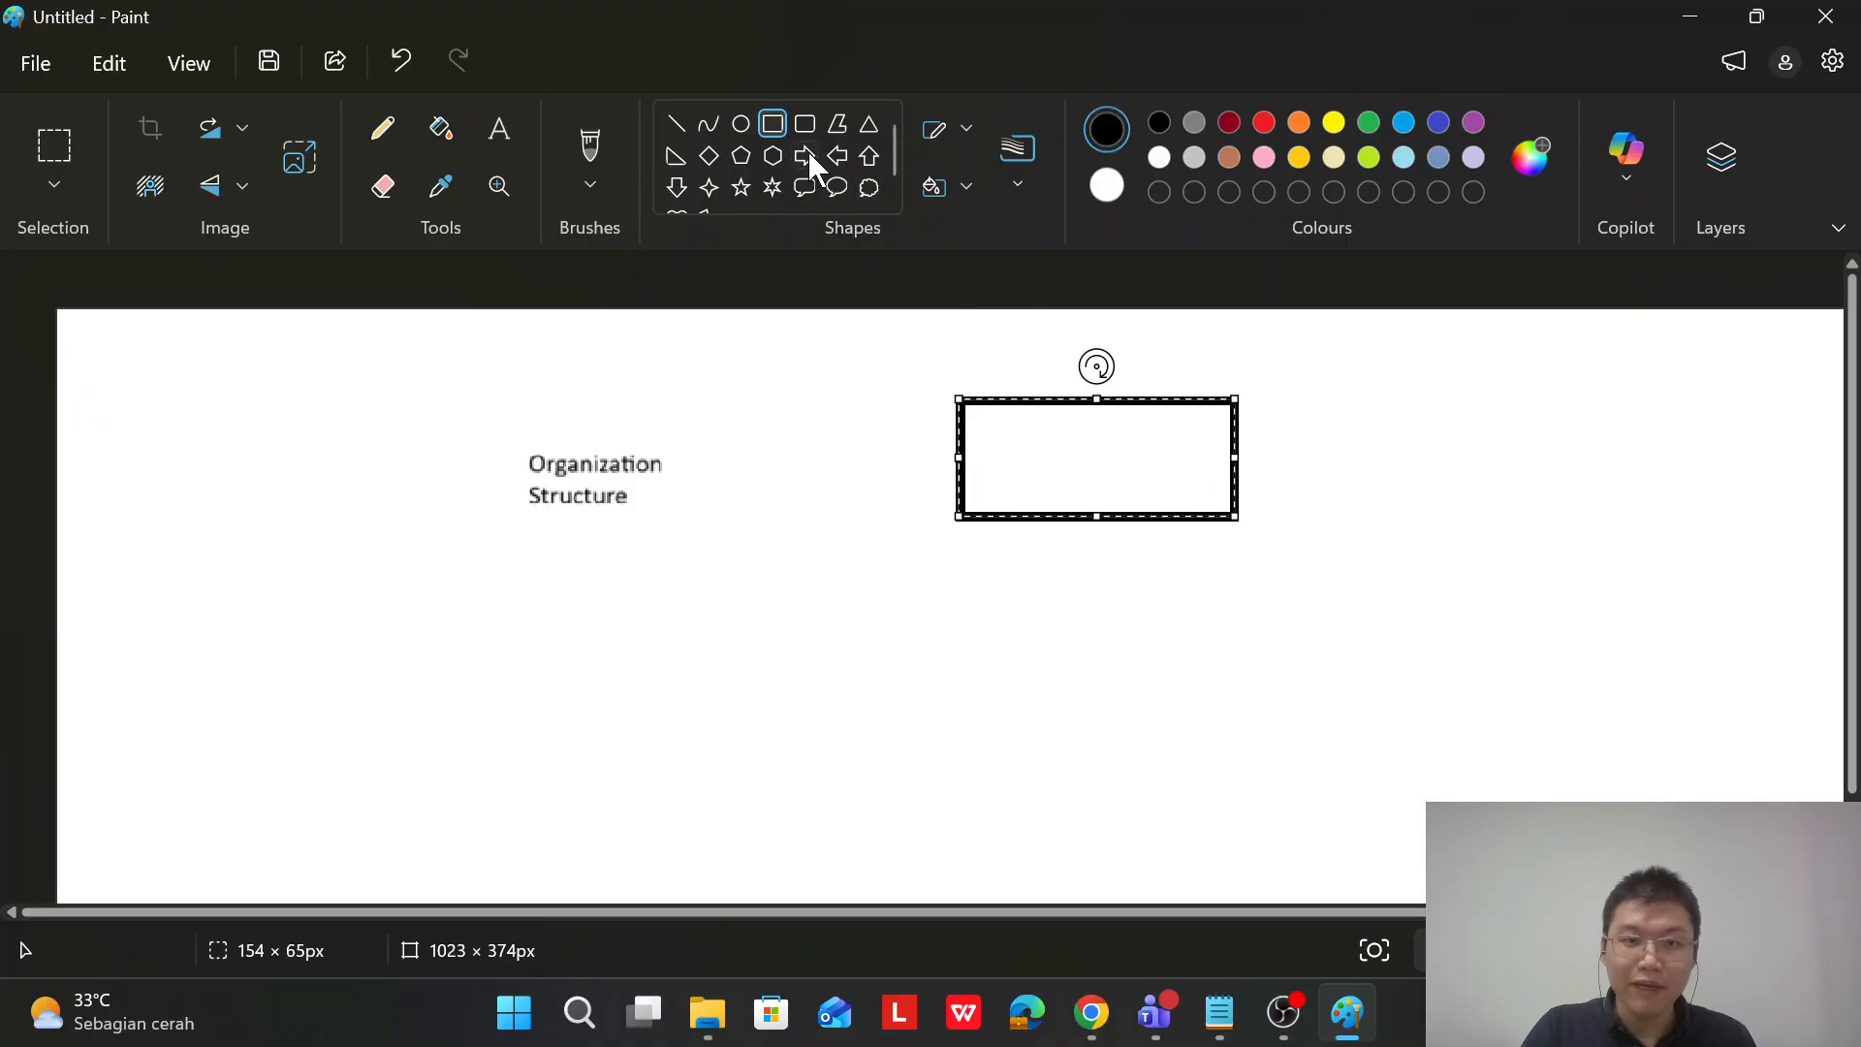
left_click(778, 129)
left_click_drag(758, 623, 1066, 754)
left_click(778, 129)
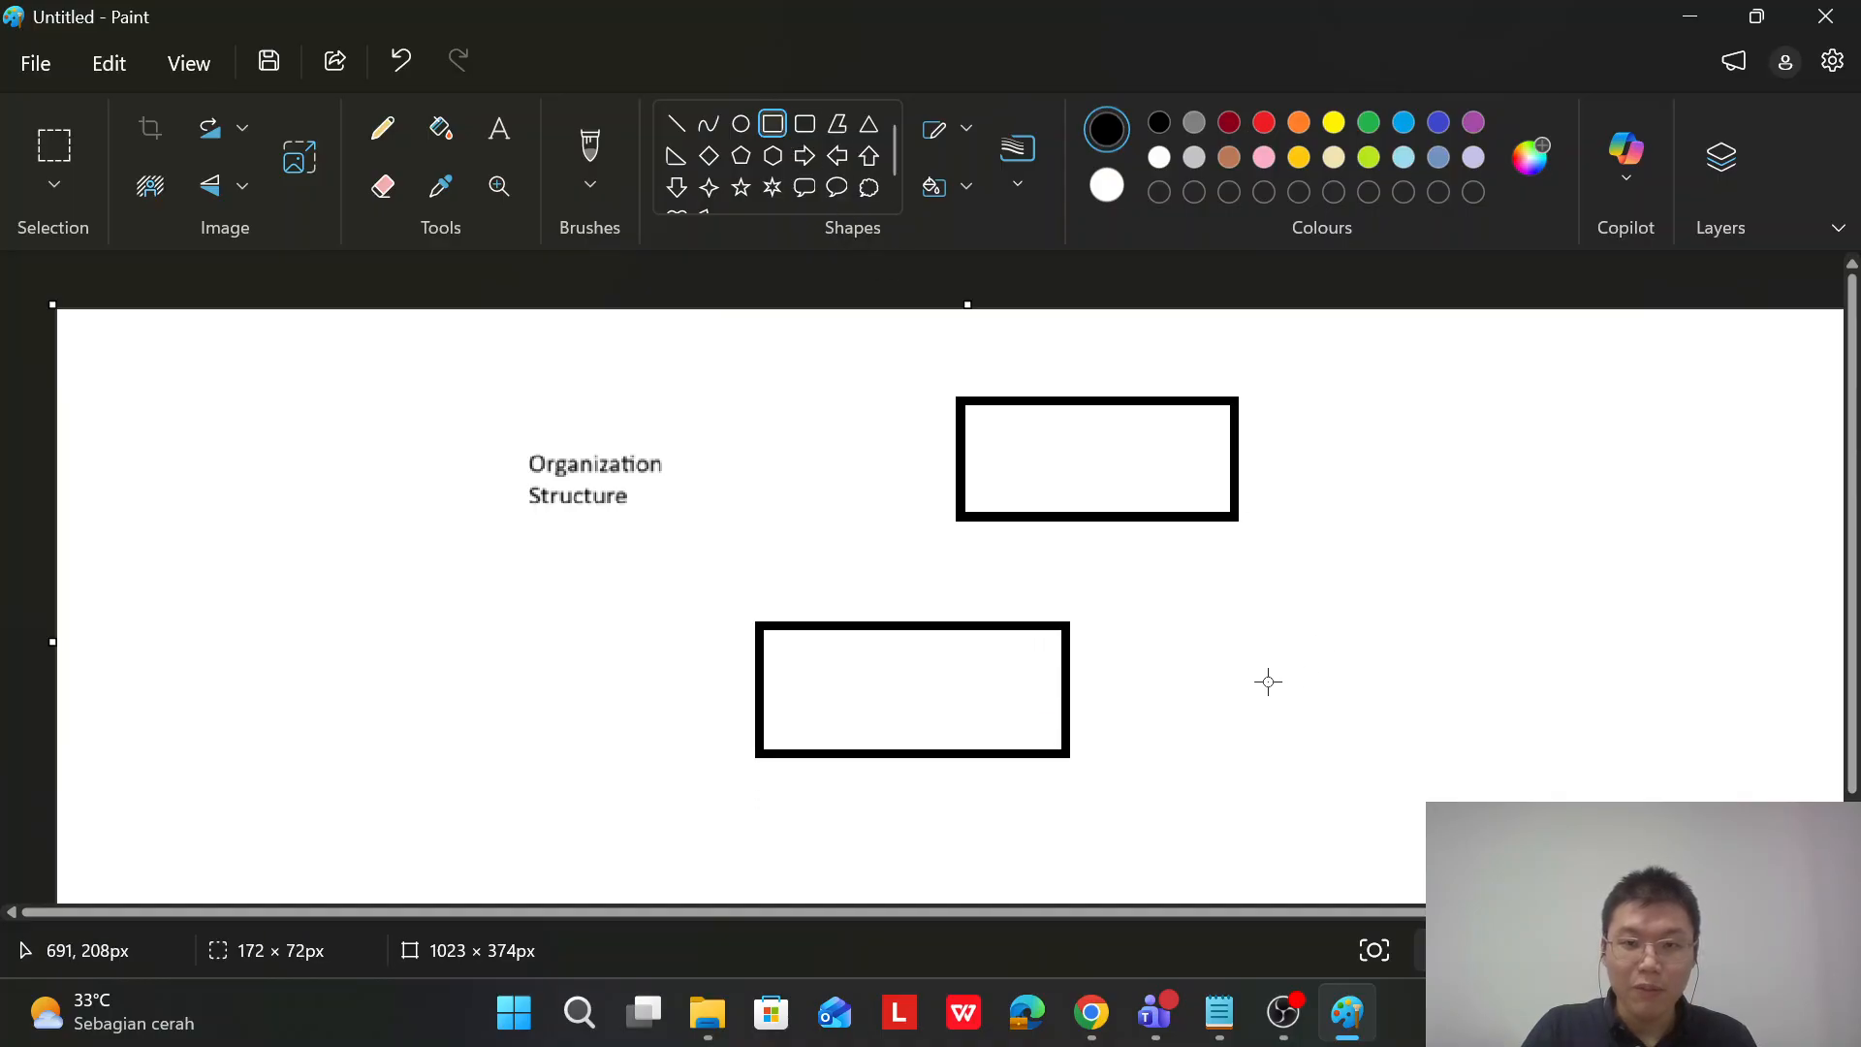
left_click_drag(1200, 625, 1534, 759)
left_click(1489, 801)
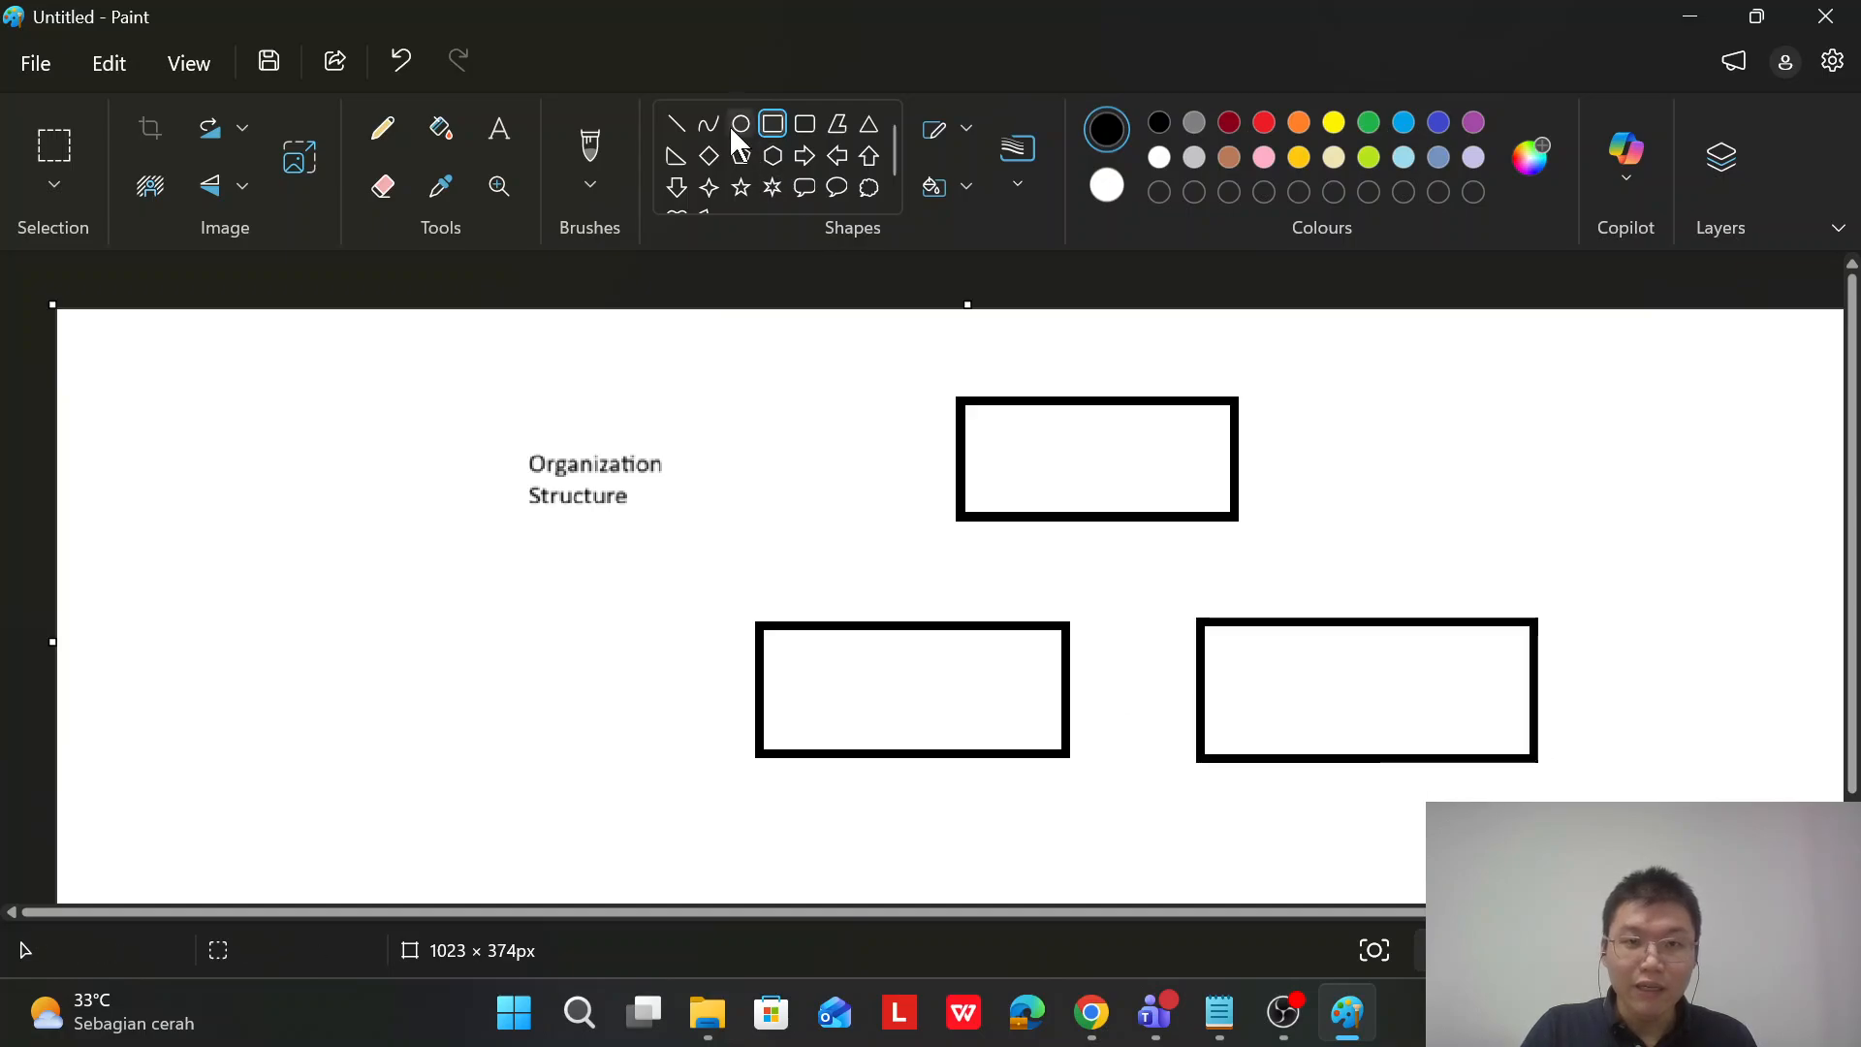
Connect the upper rectangle to both lower rectangles with straight lines forming an organization chart branch
left_click(675, 125)
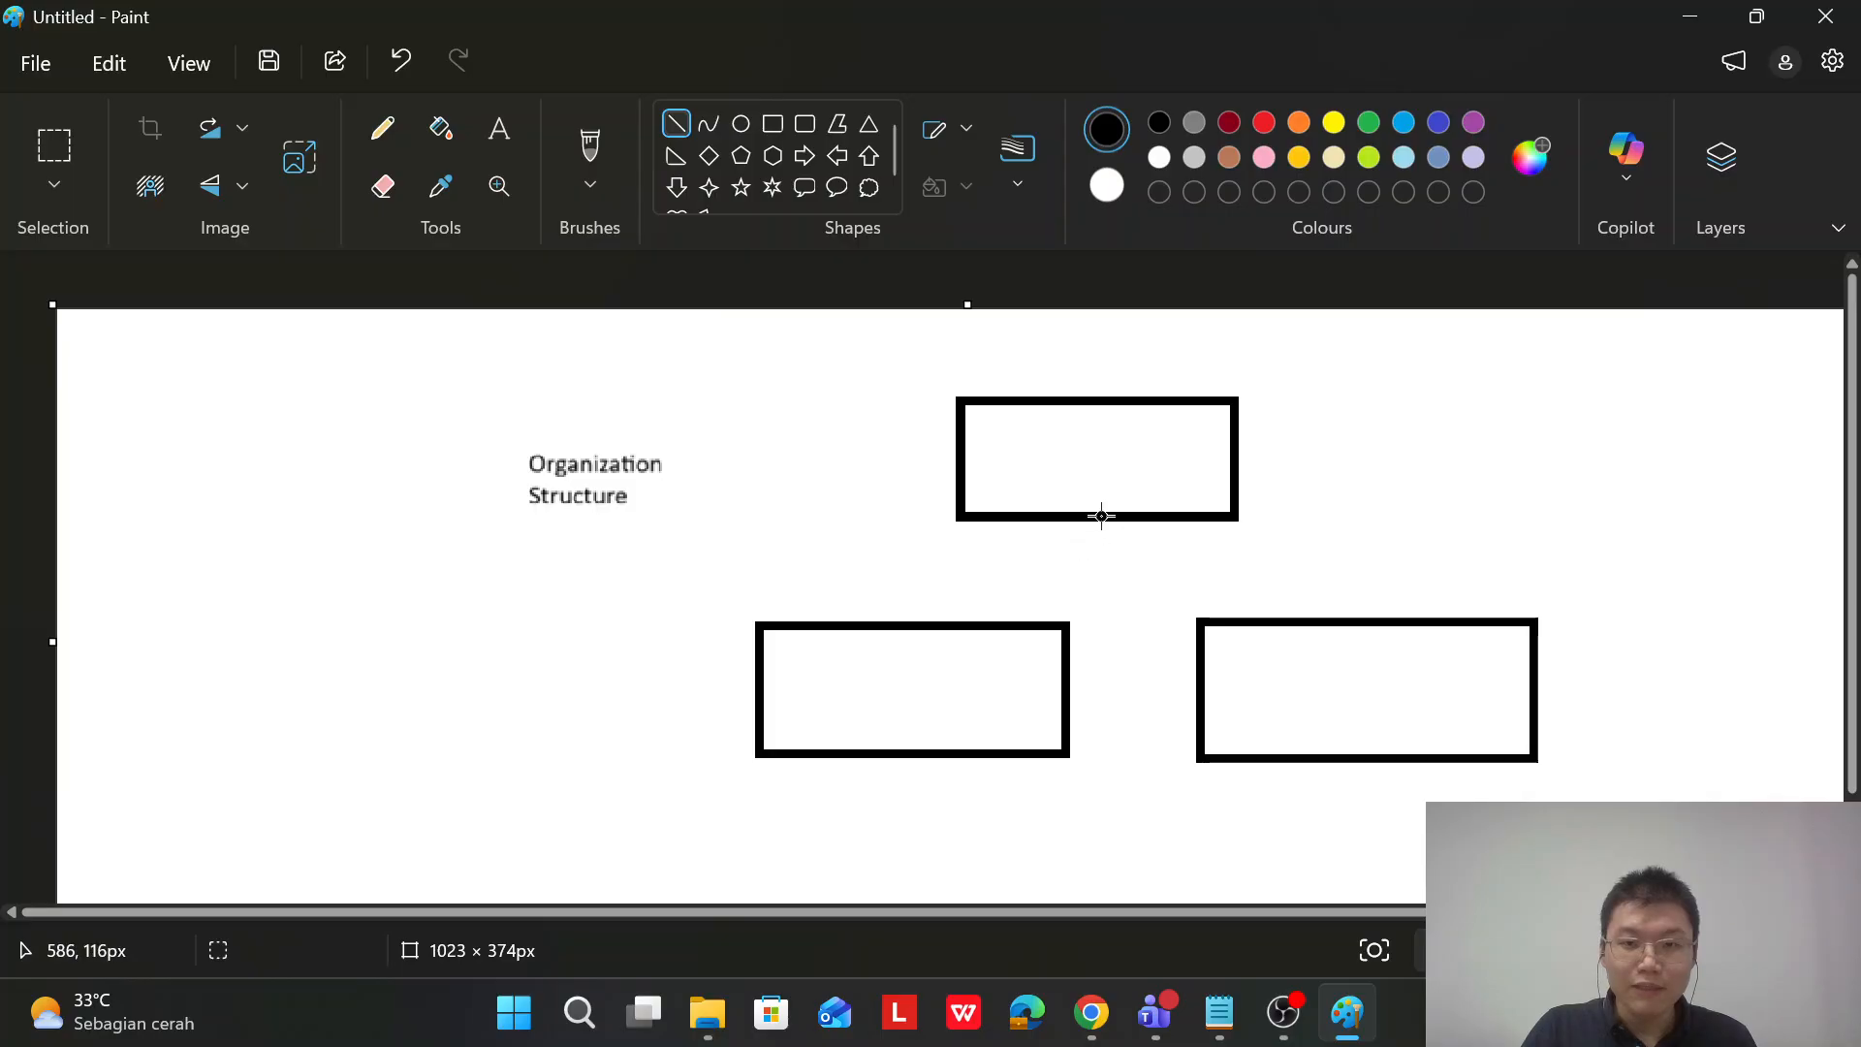
left_click_drag(1101, 516, 1101, 580)
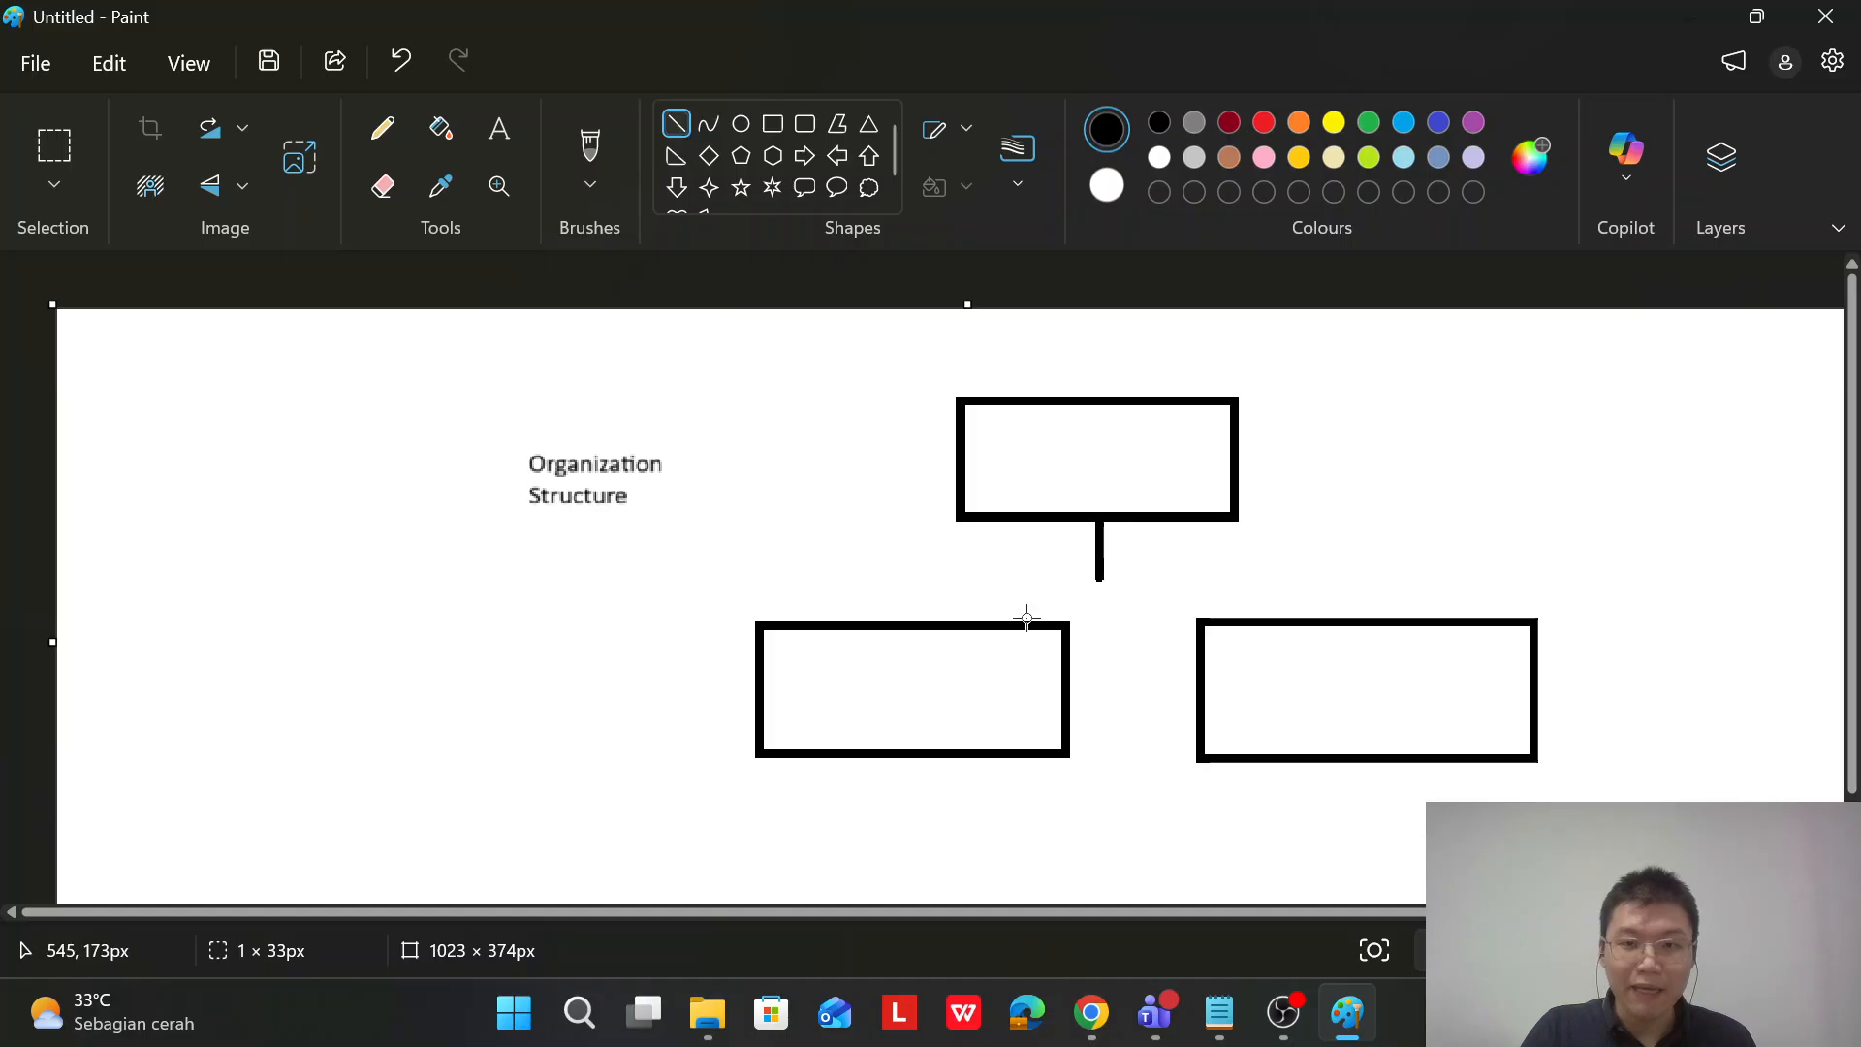
mouse_move(913, 562)
left_mouse_down()
mouse_move(1367, 585)
mouse_move(1354, 595)
mouse_move(1364, 557)
left_mouse_up()
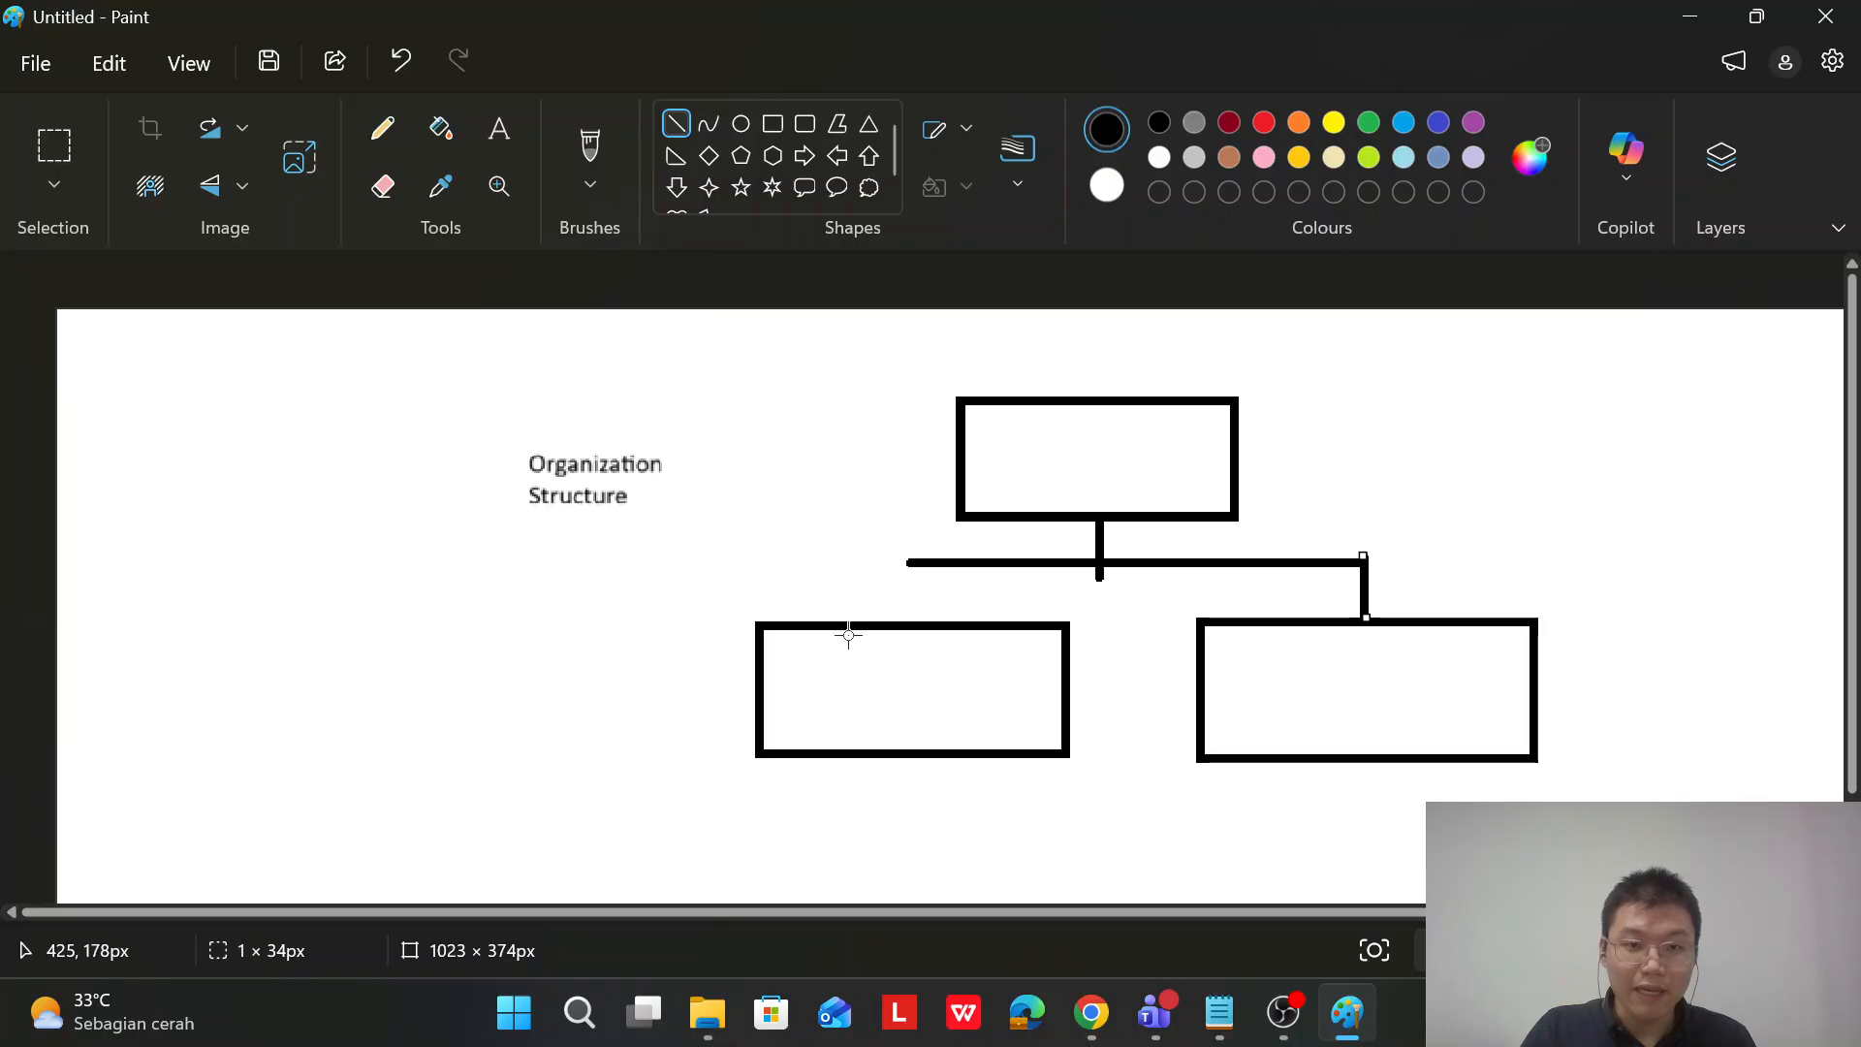
left_click_drag(908, 621, 909, 568)
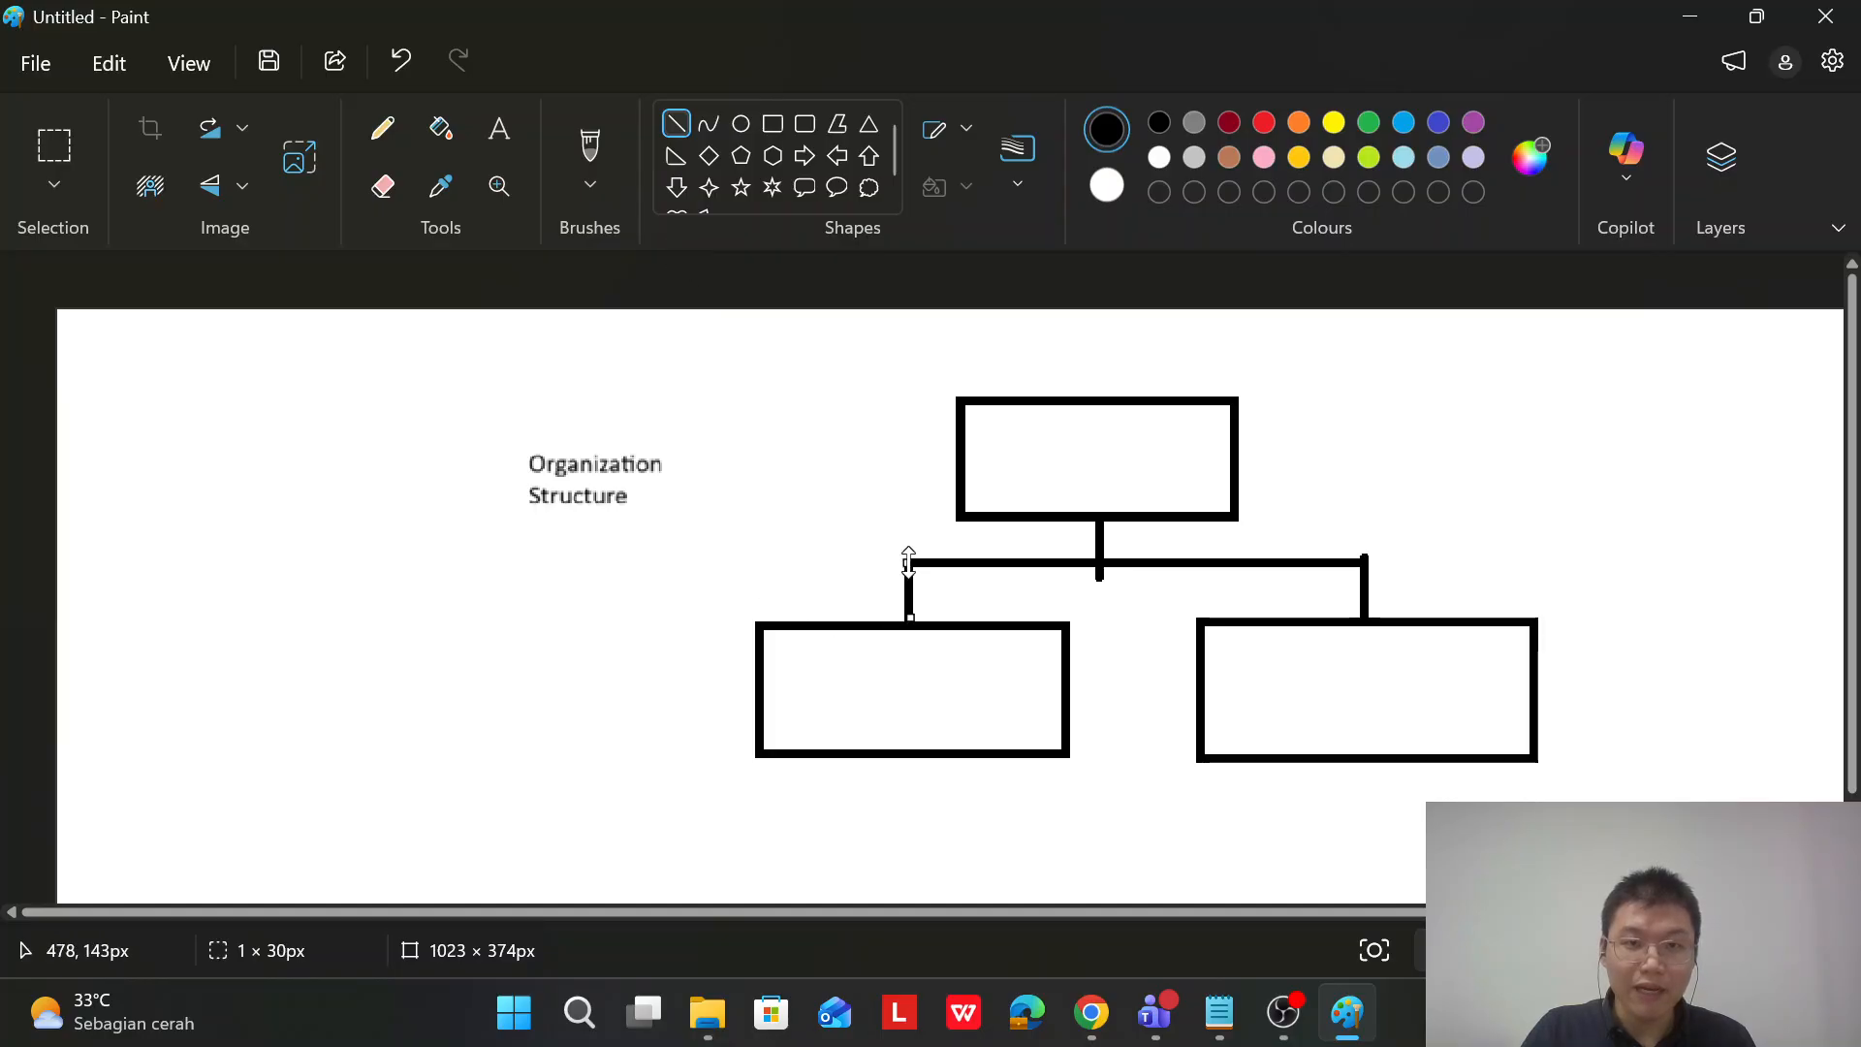
Add the text label "Astra" just above and to the left of the upper rectangle
left_click(498, 136)
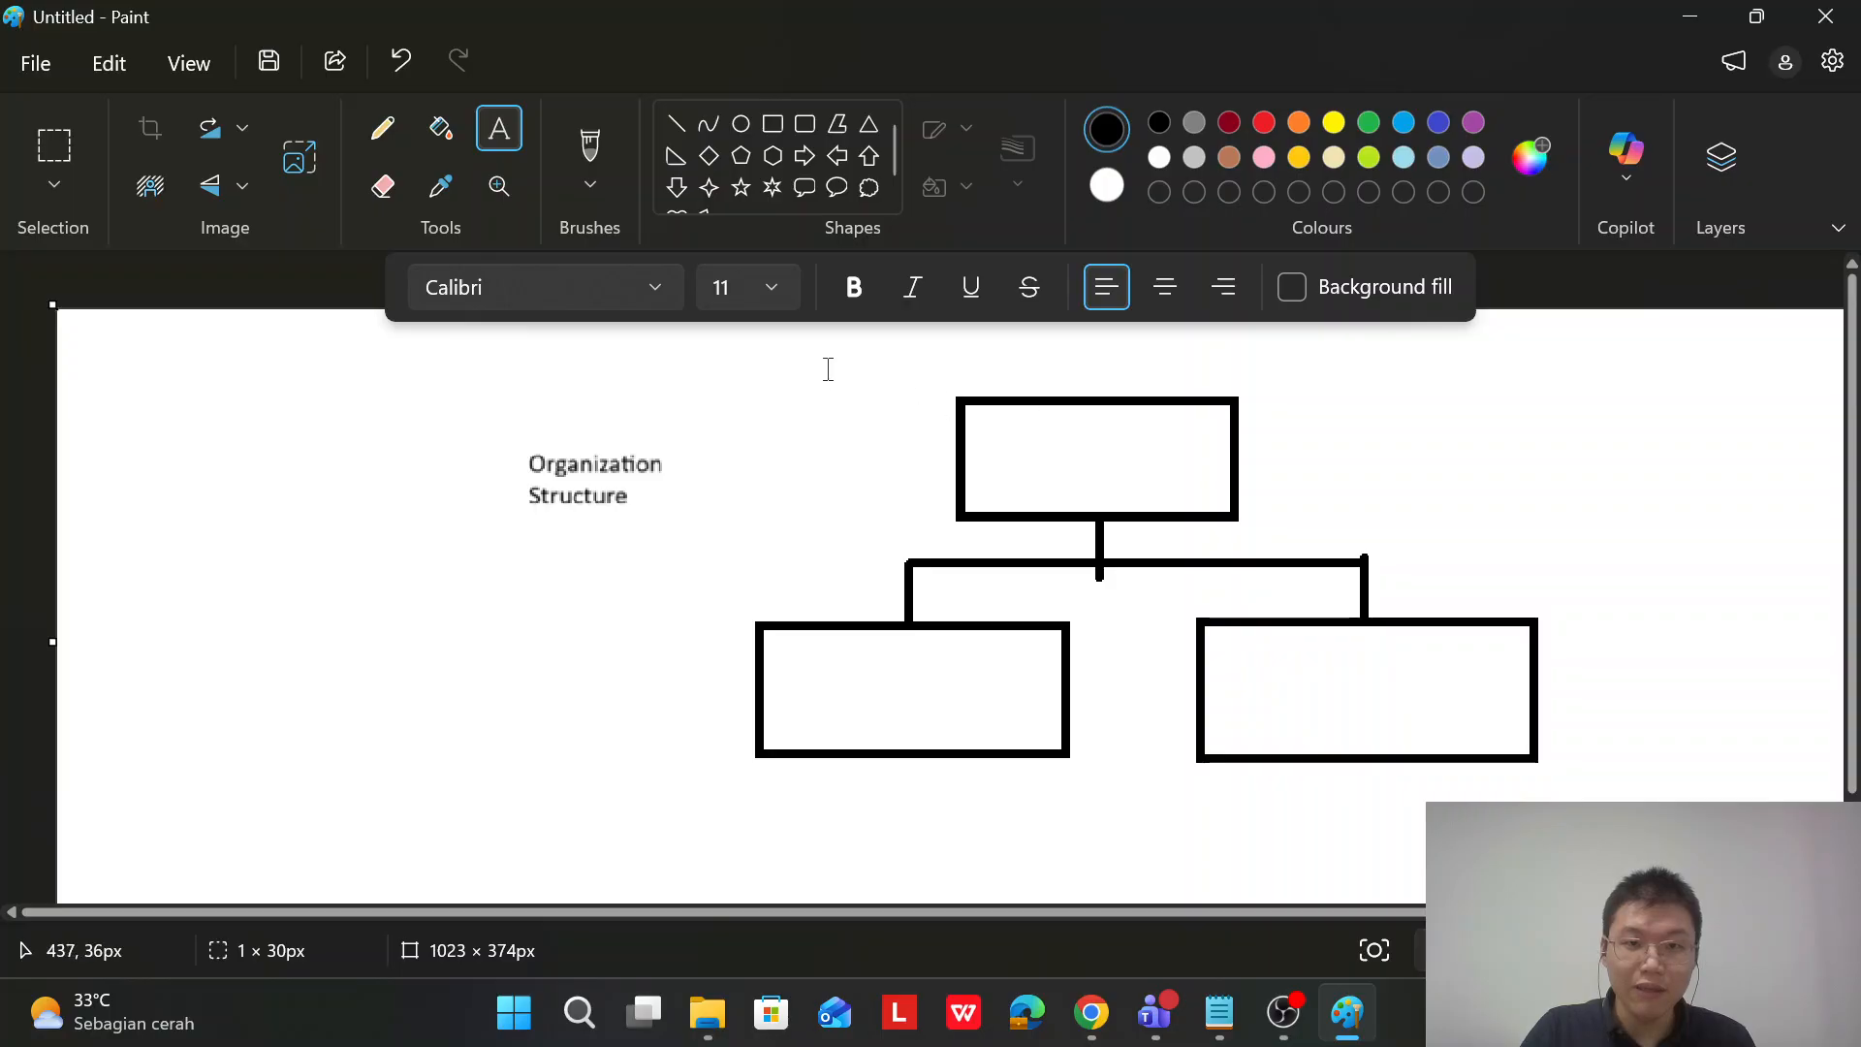
left_click_drag(804, 349, 1013, 405)
type("Astra")
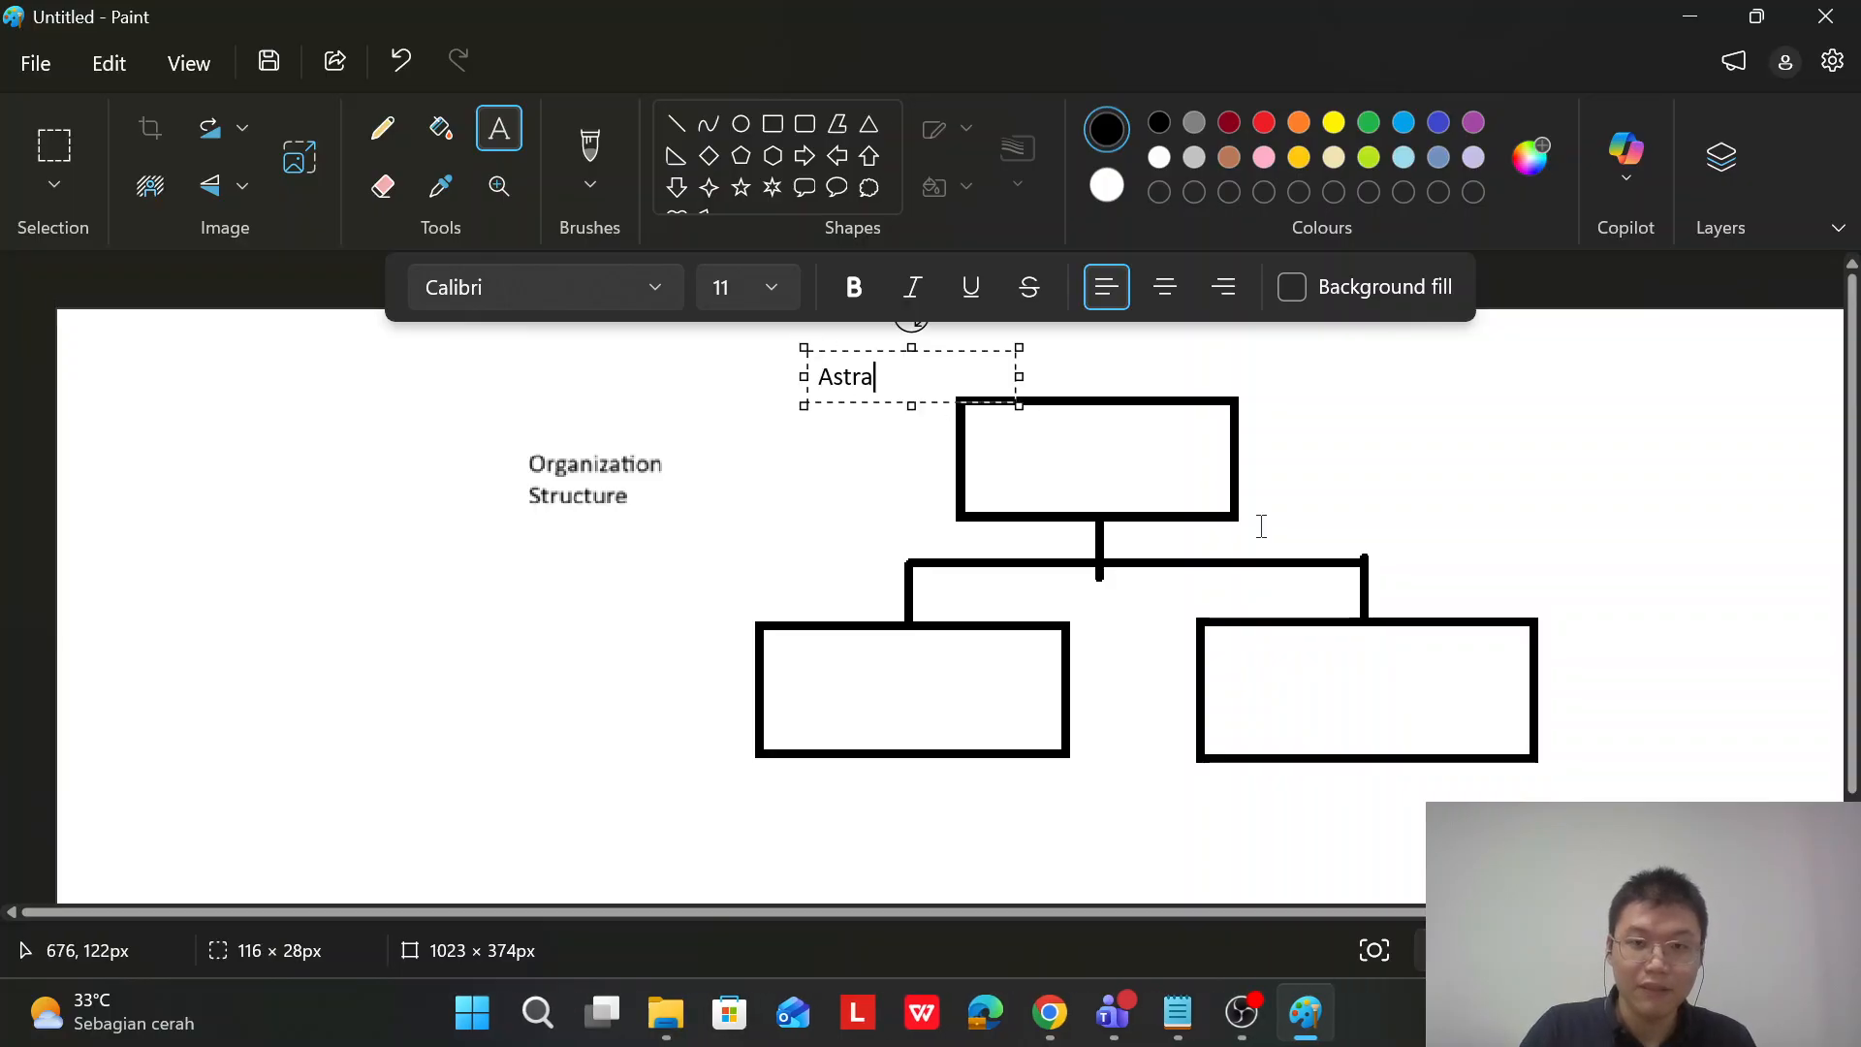
left_click(1014, 441)
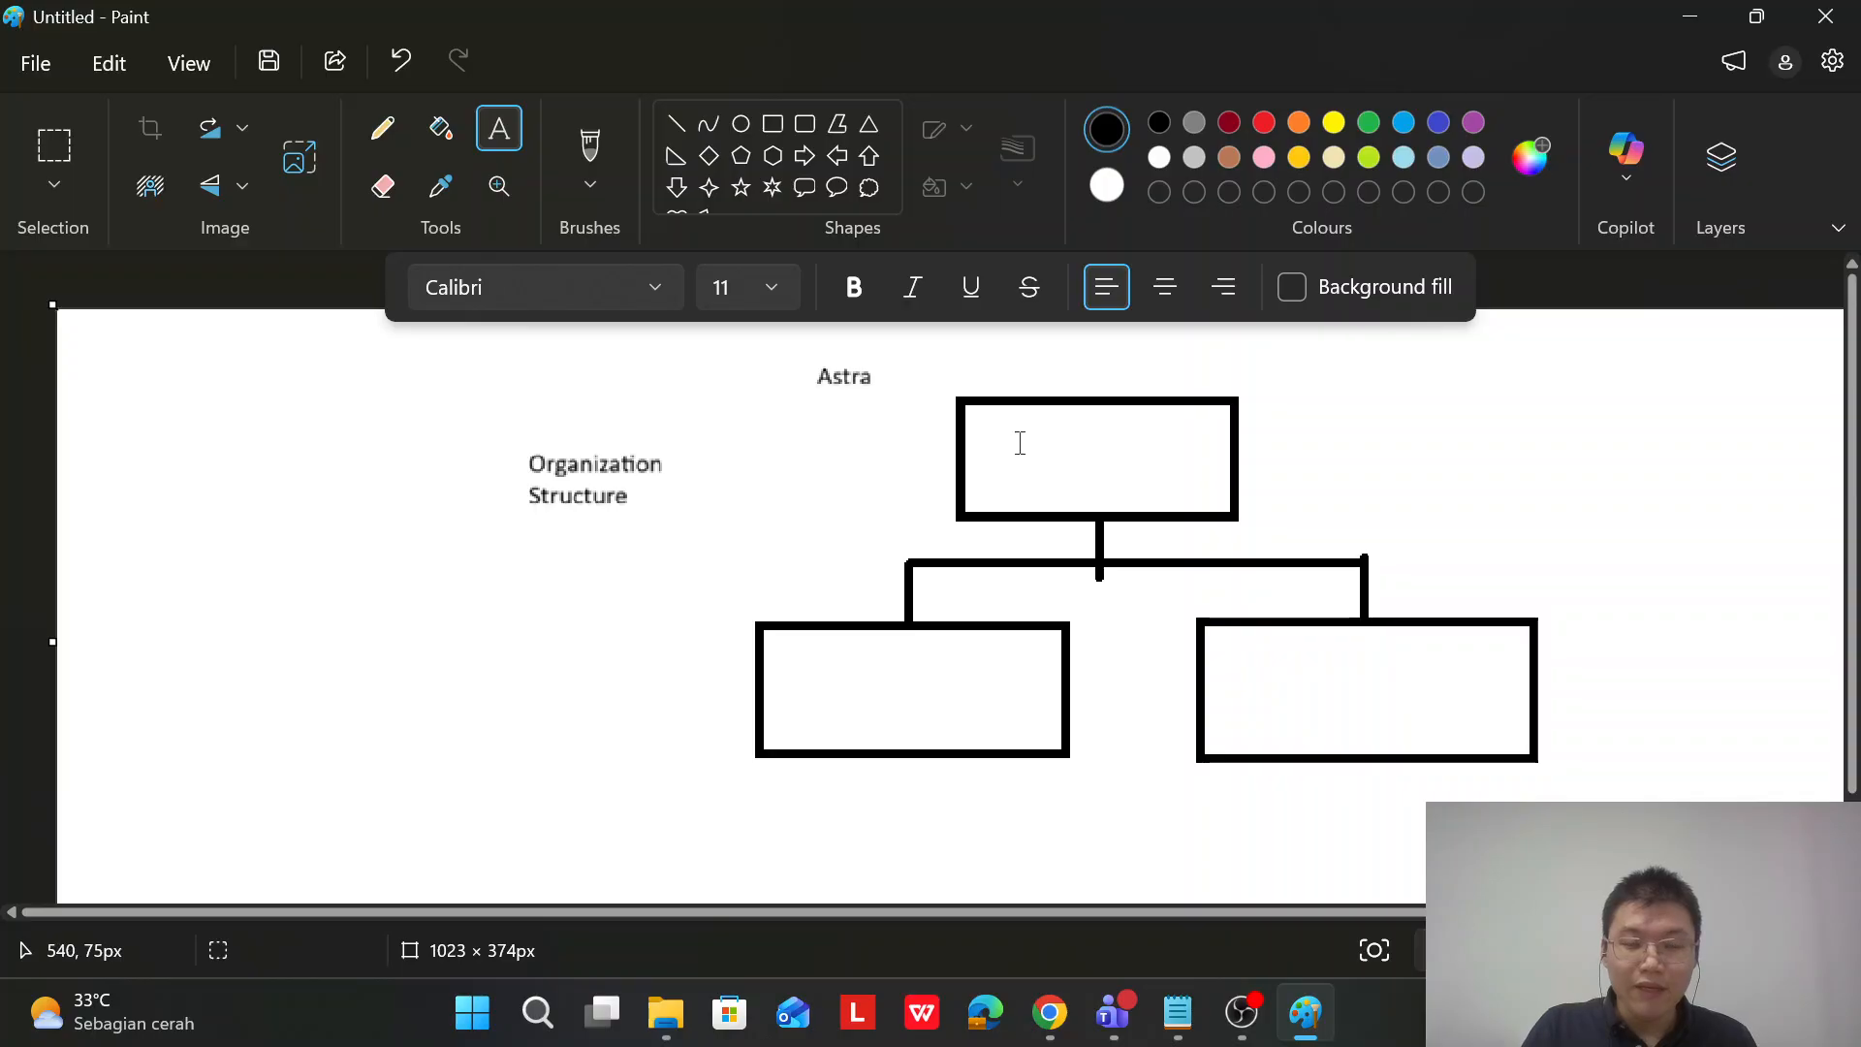
Label the upper rectangle "PT Astra Internasional"
left_click(1017, 443)
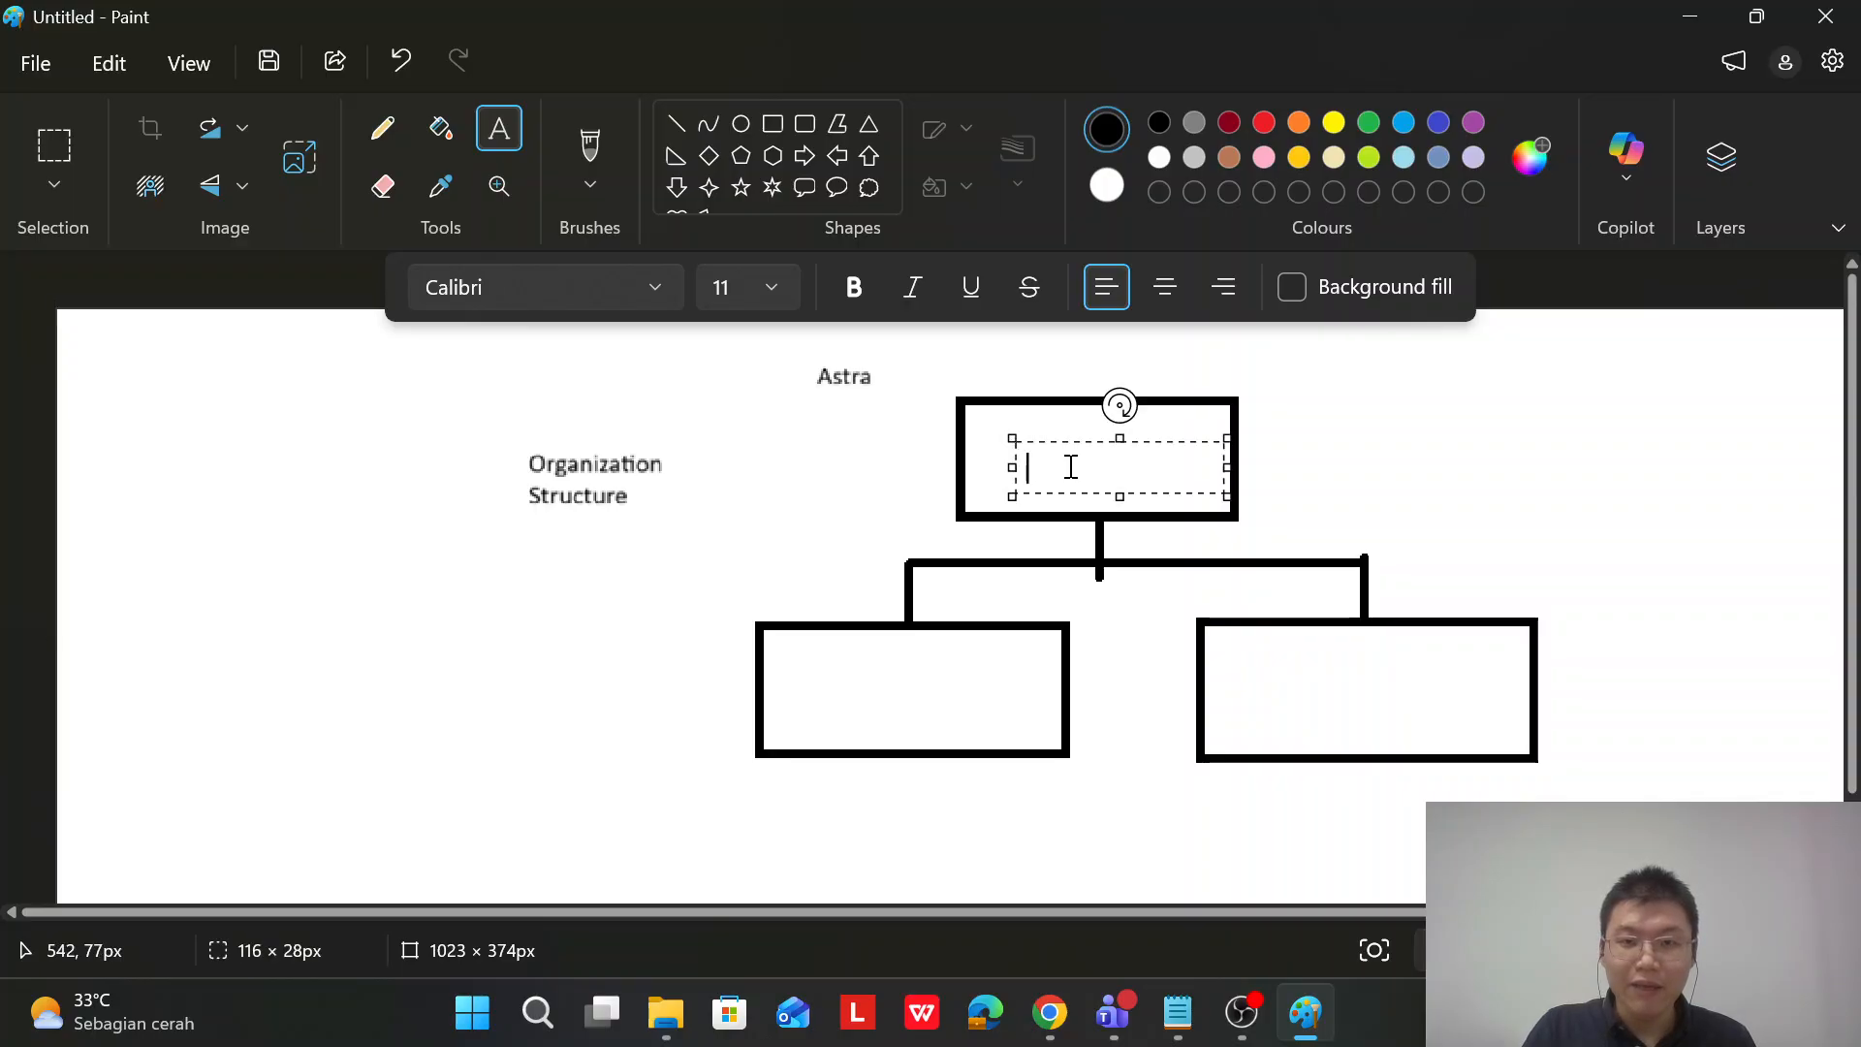
type("PT ")
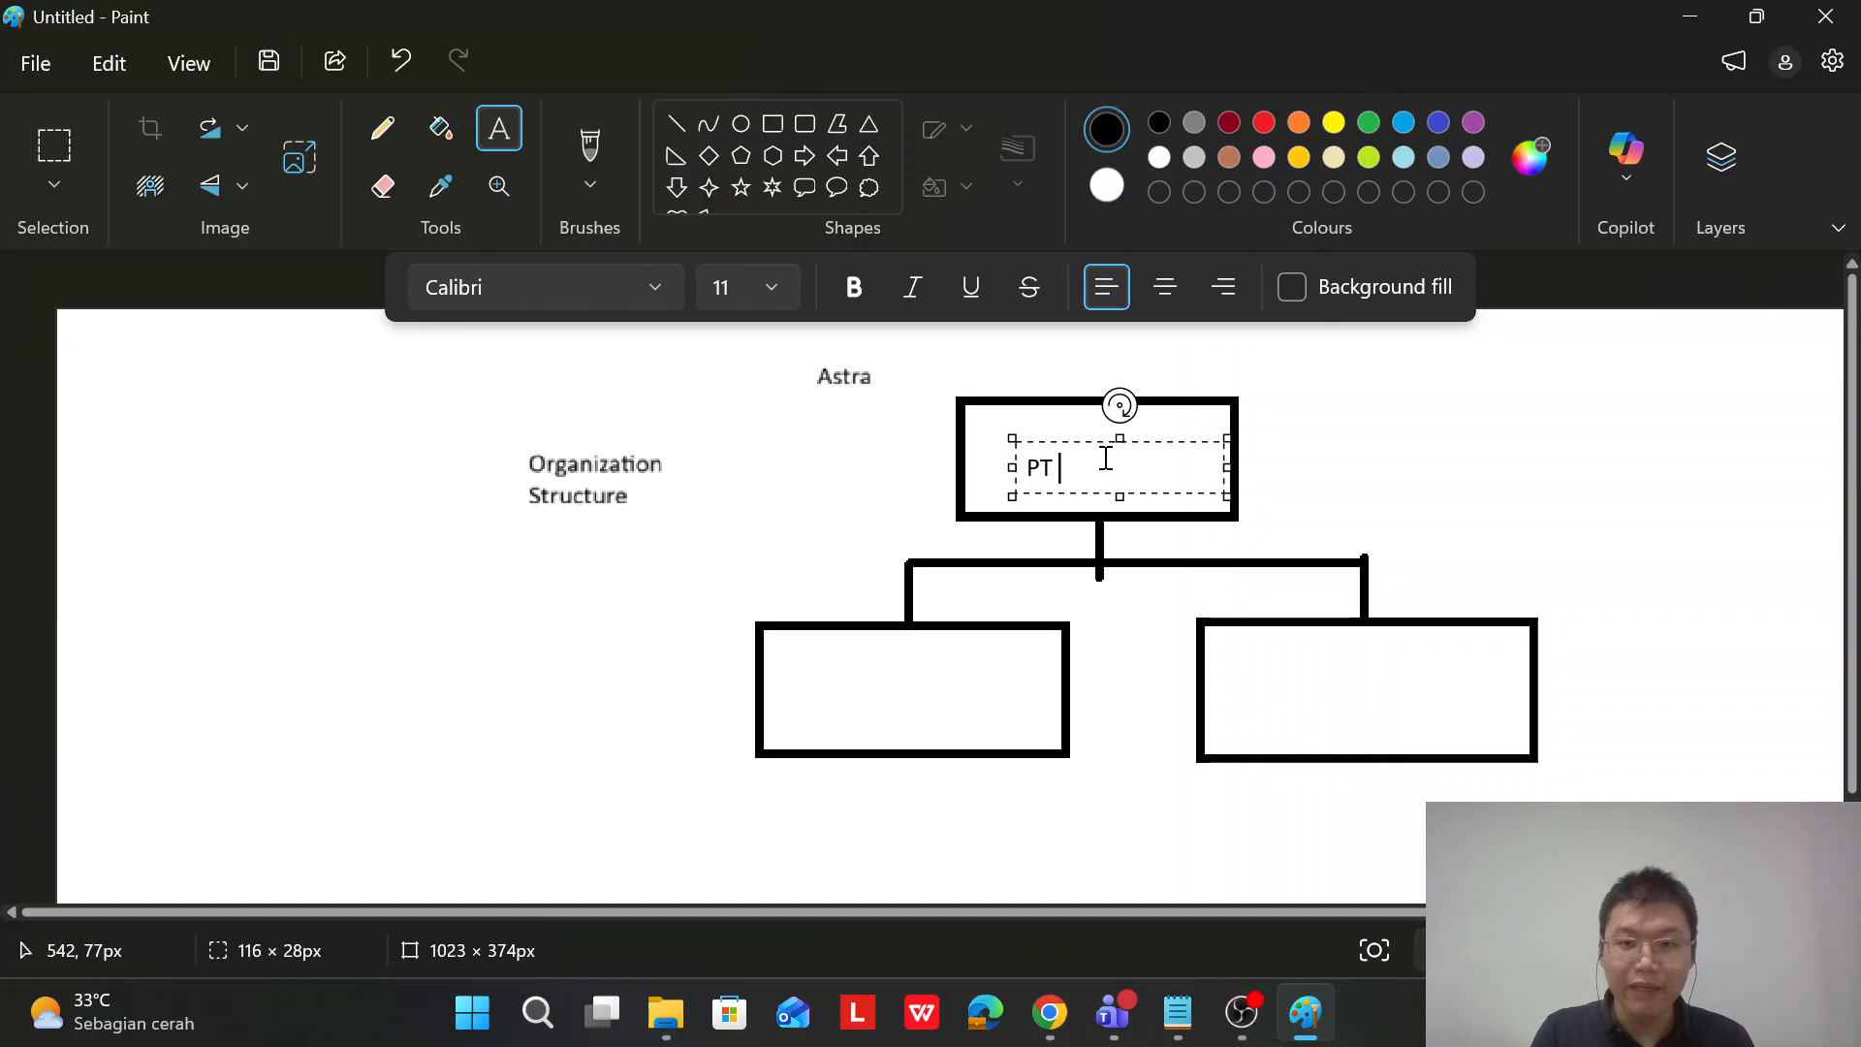
type("A")
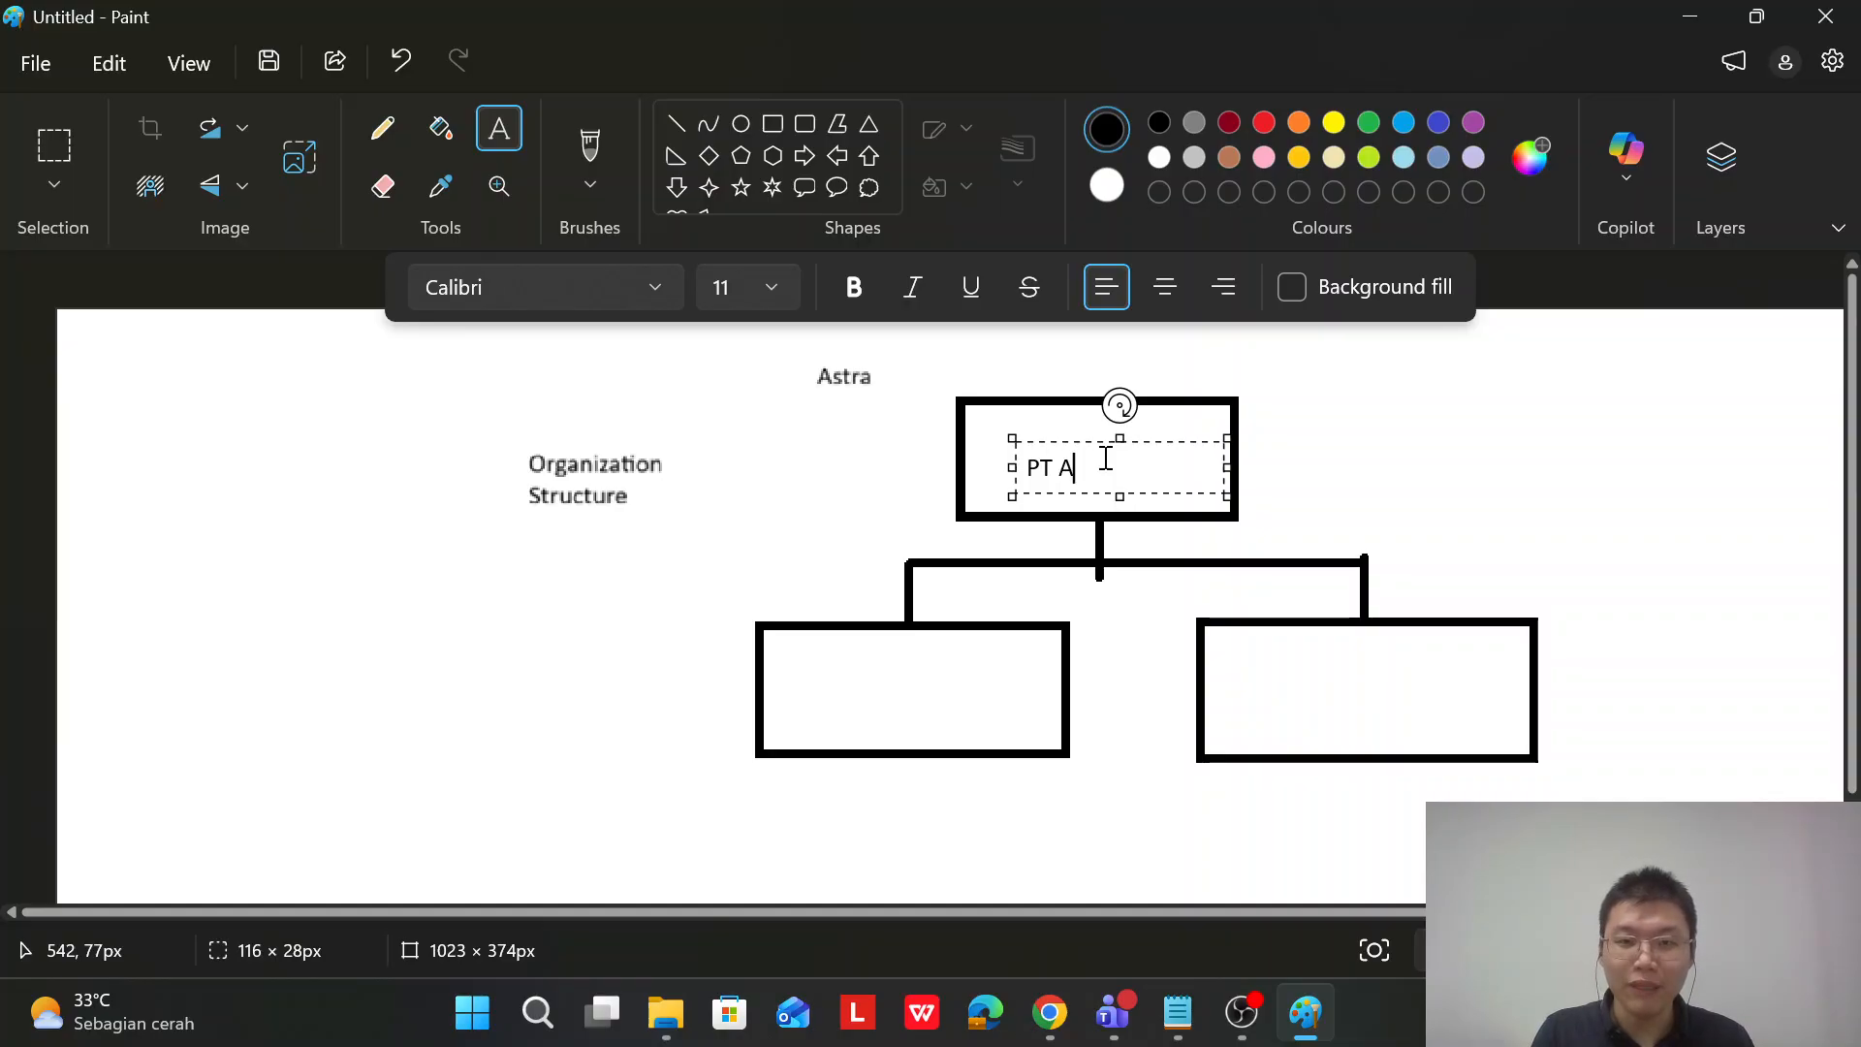
type("stra Internasional")
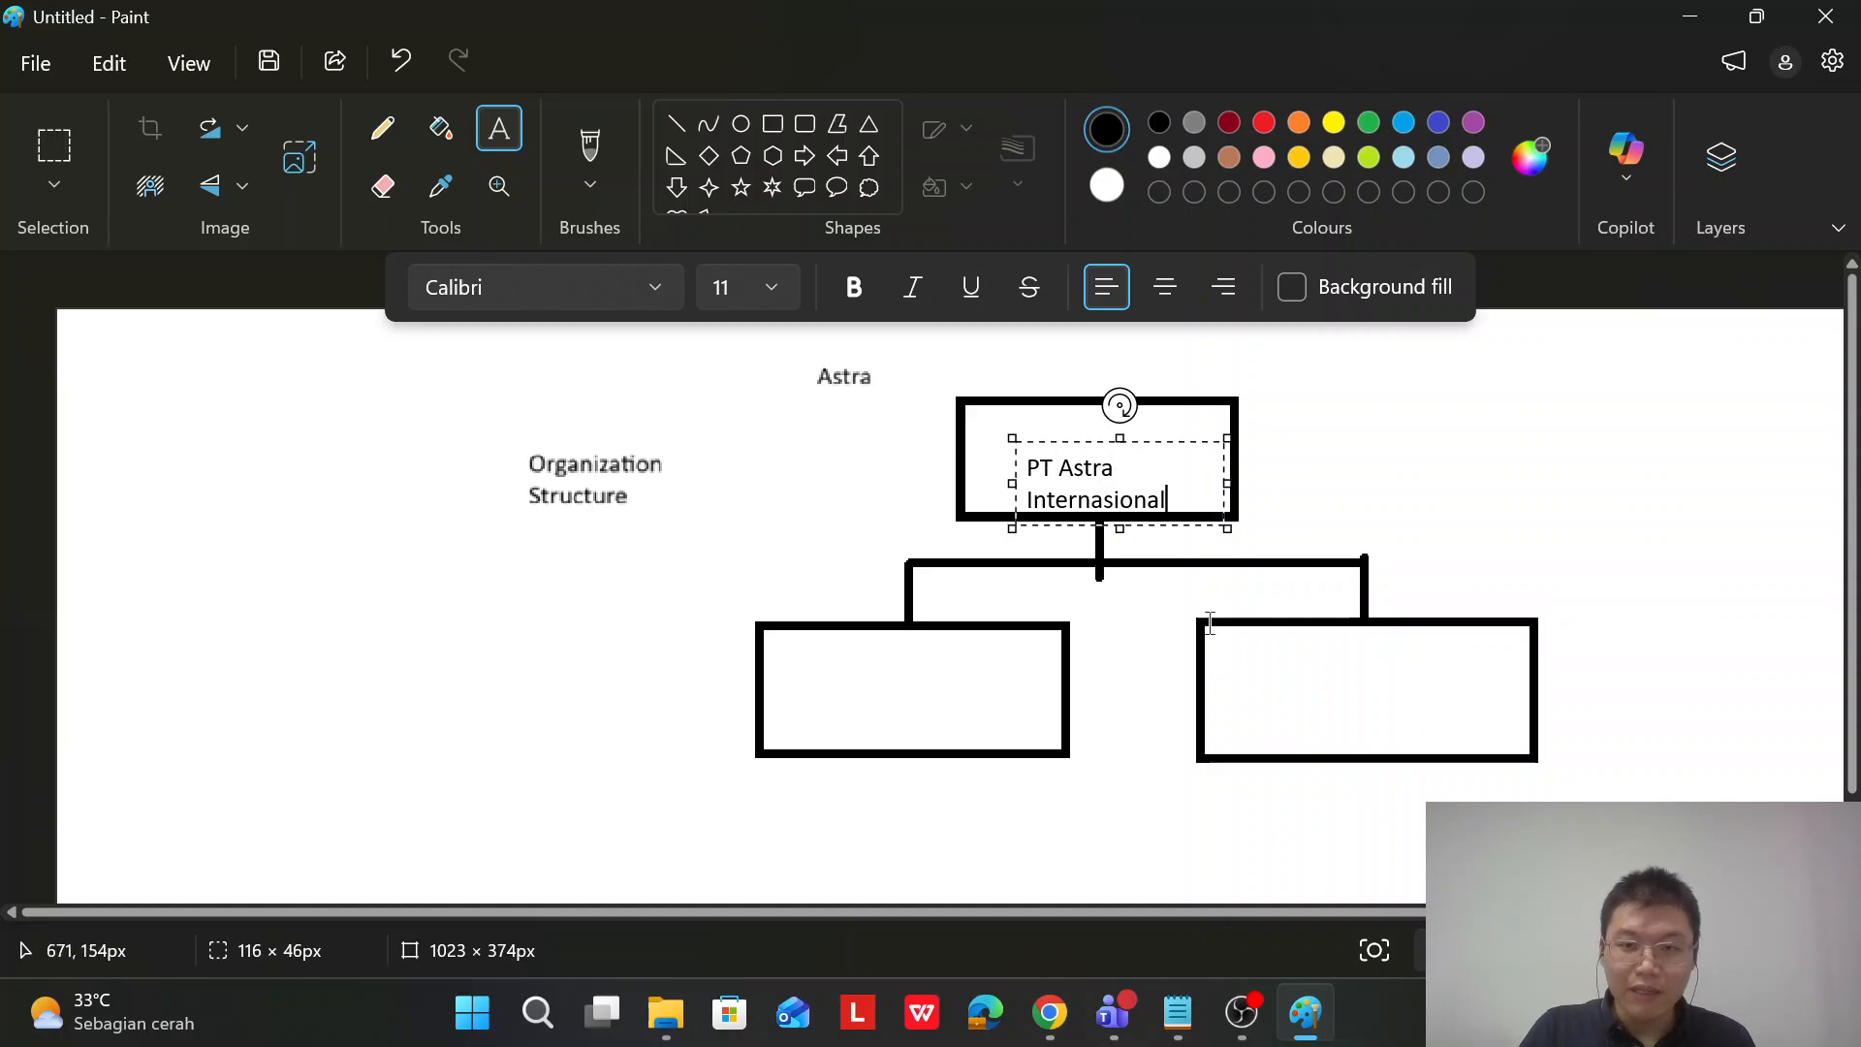
left_click(864, 702)
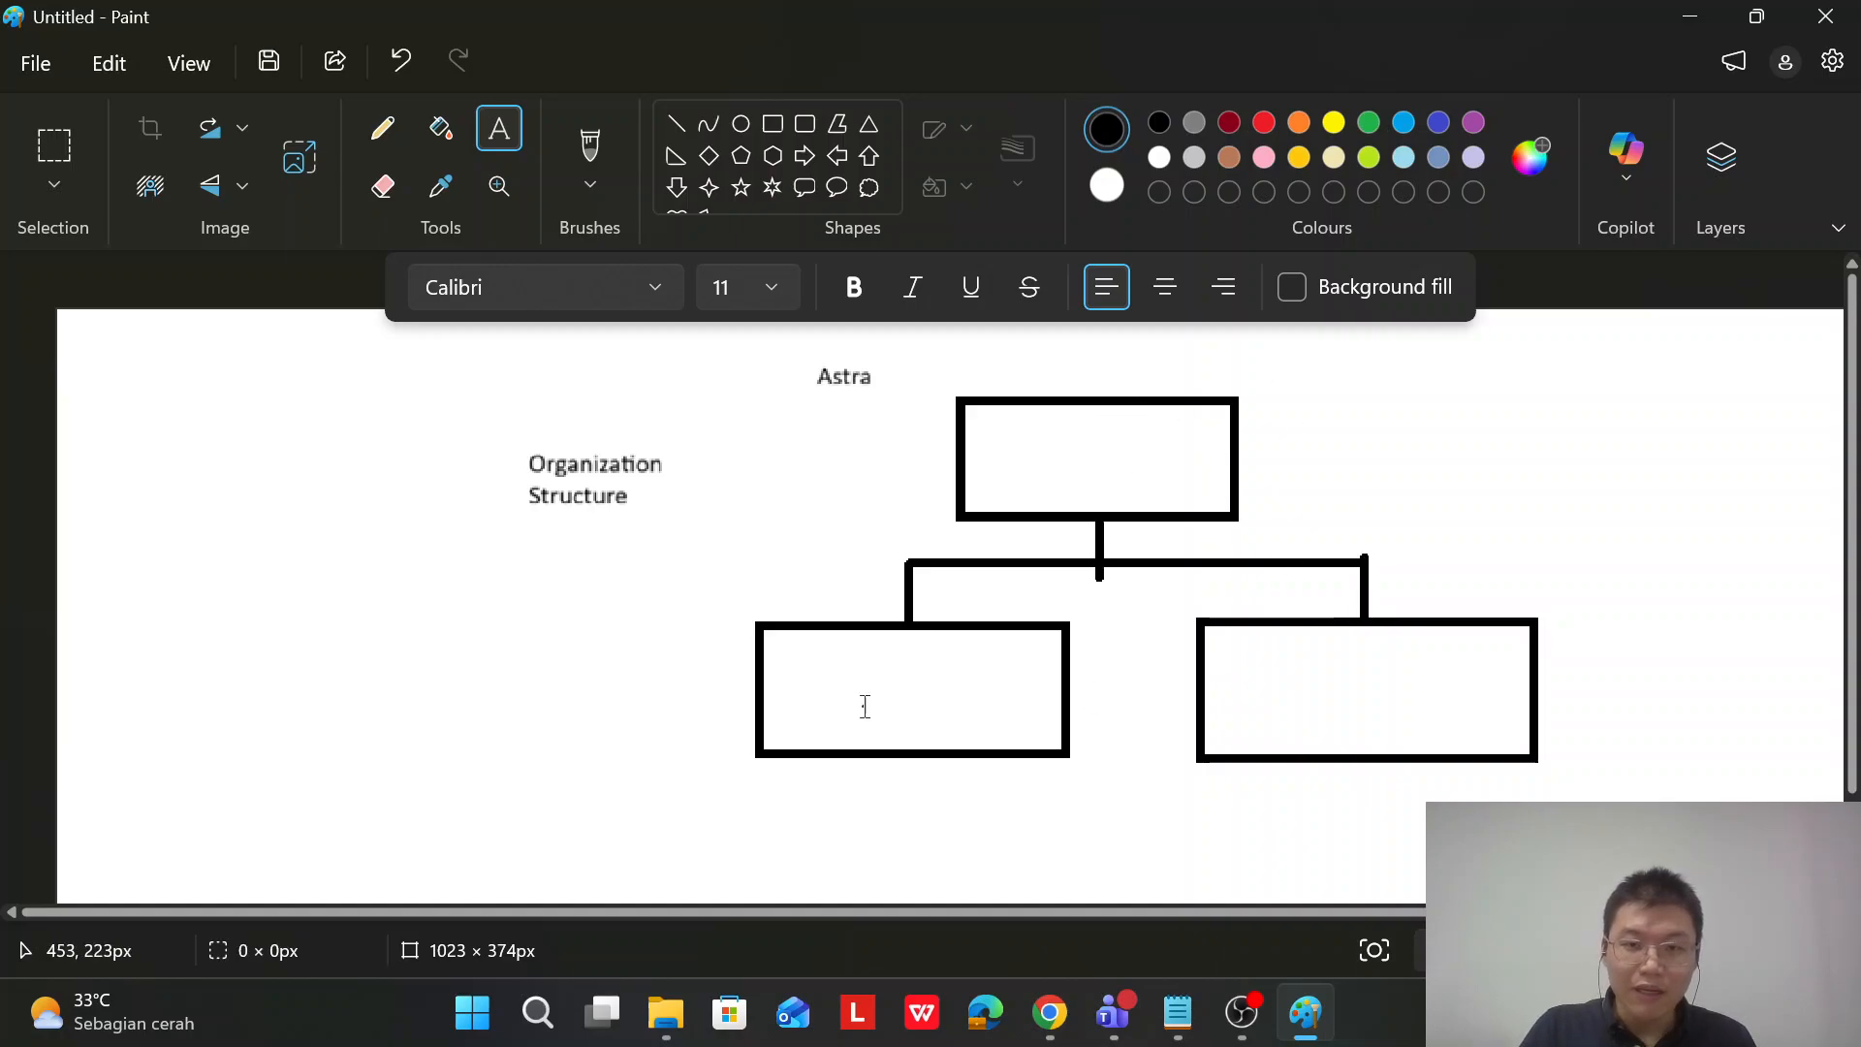
Label the lower left rectangle "PT Astra Honda Motor"
left_click(779, 660)
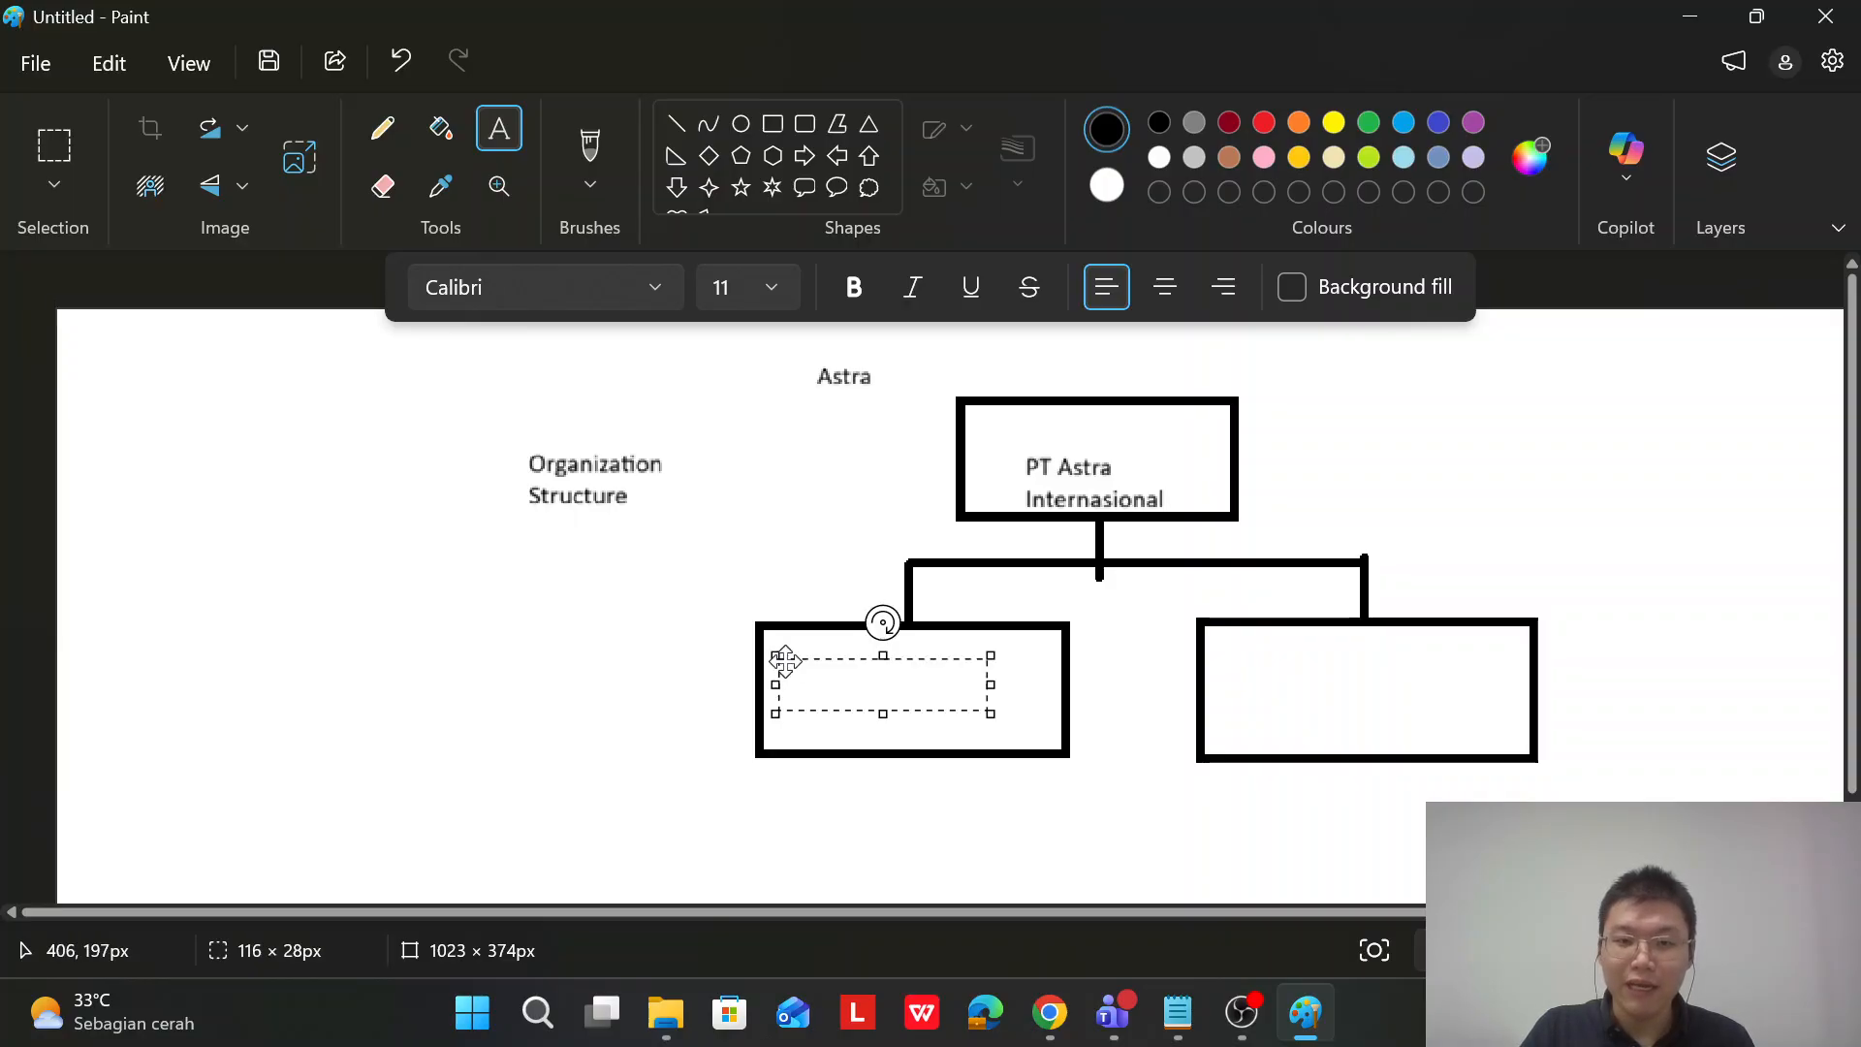
type("PT Astra ")
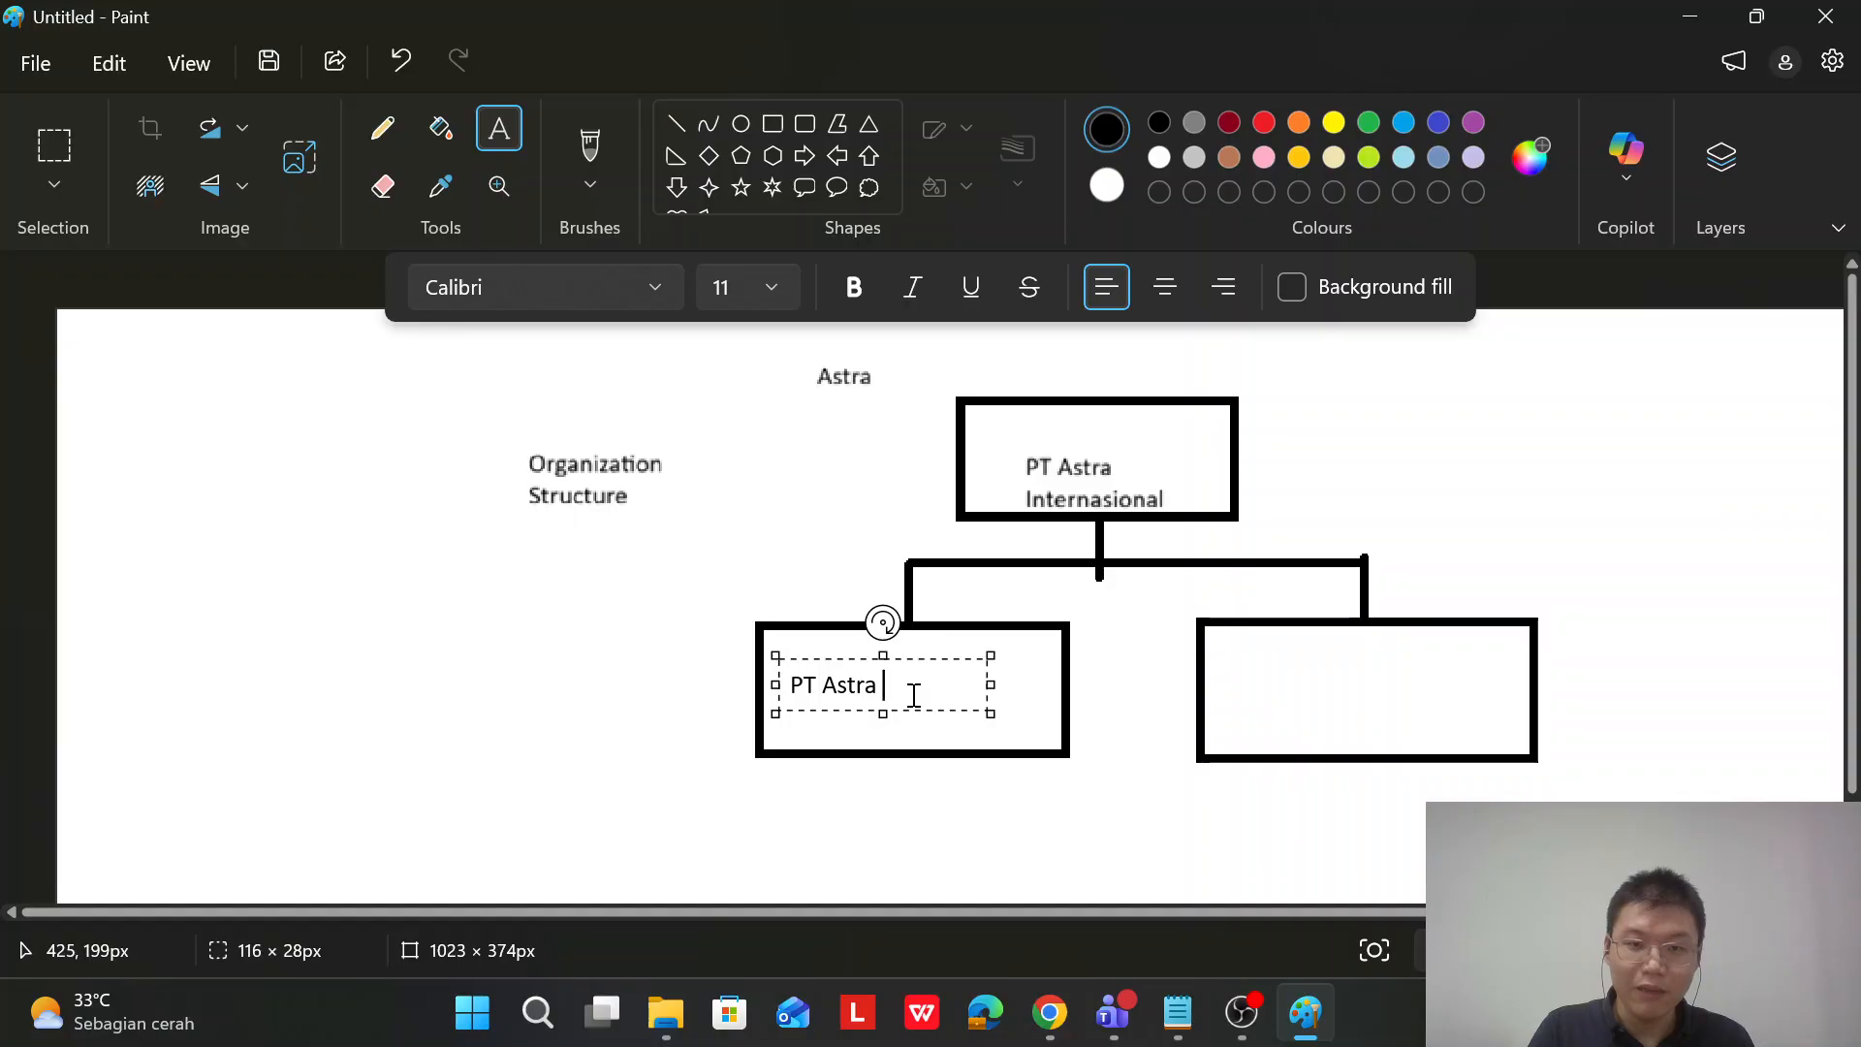
type("Honda Motor")
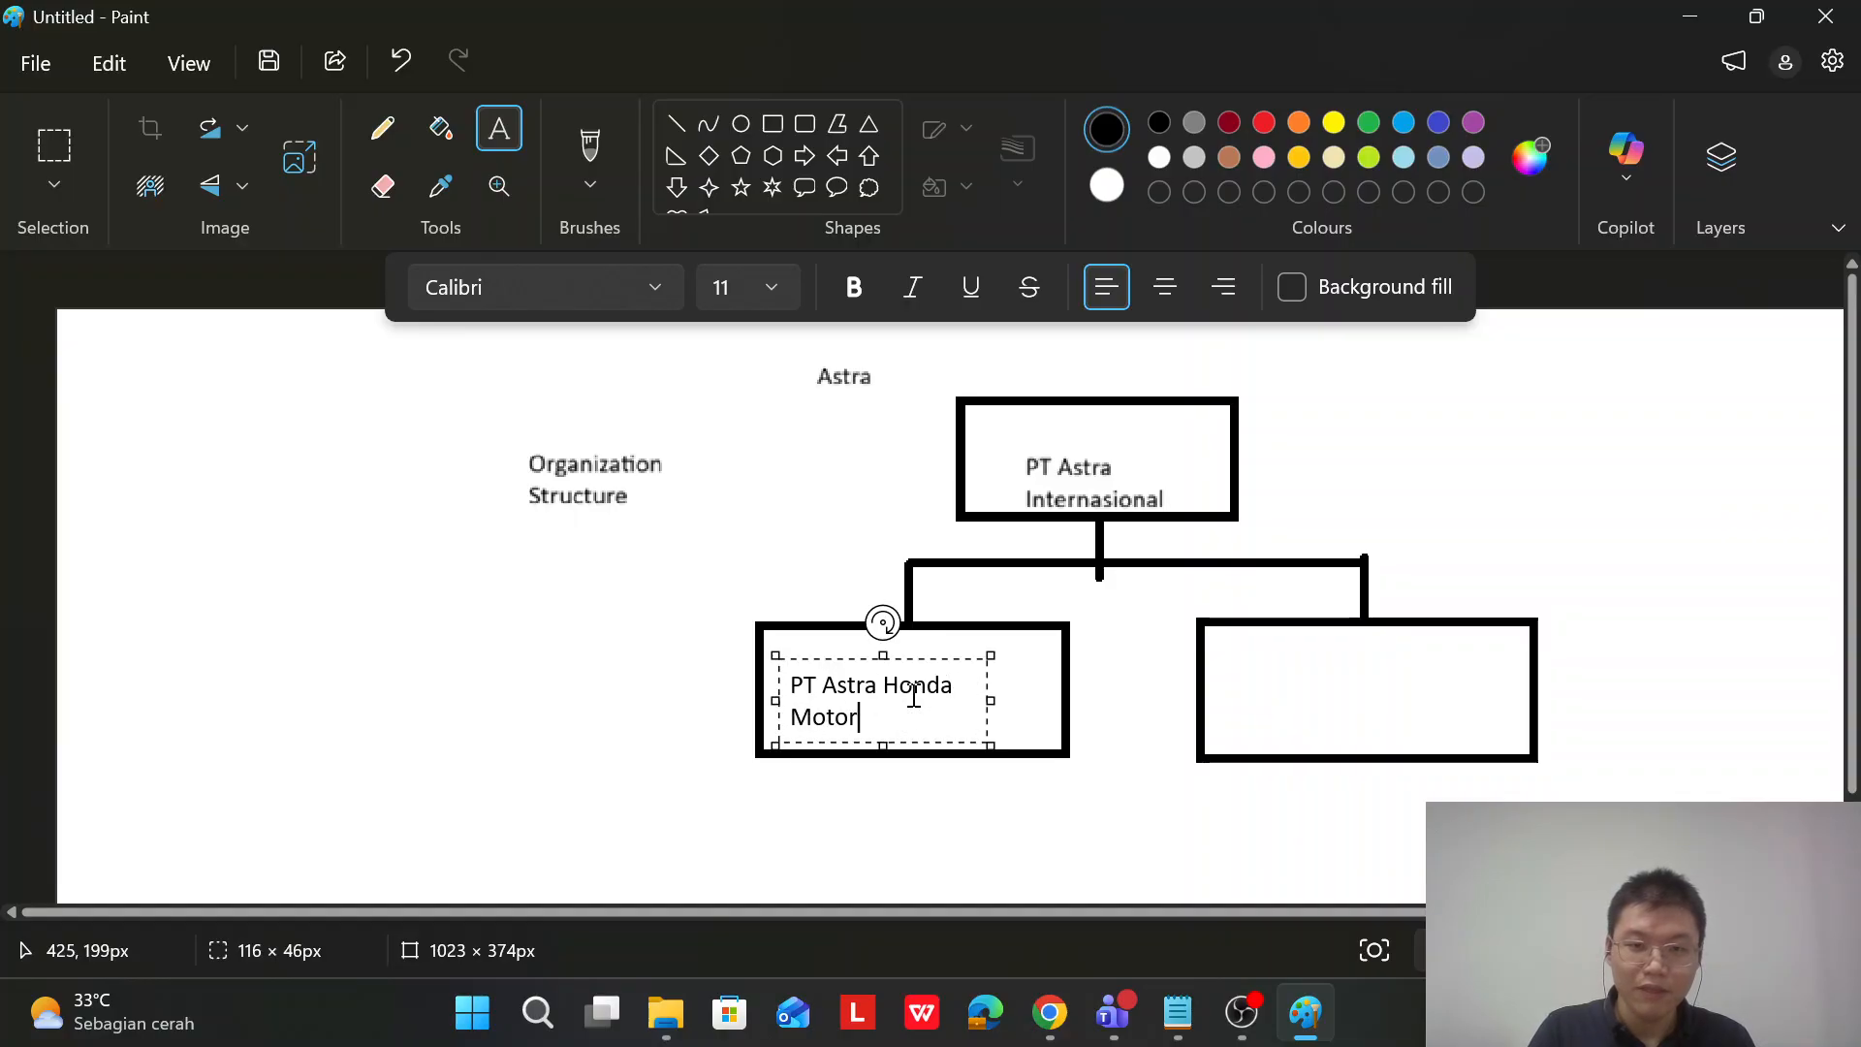
left_click(1289, 671)
Label the lower right rectangle "PT Astra Credit Companies"
left_click(1273, 671)
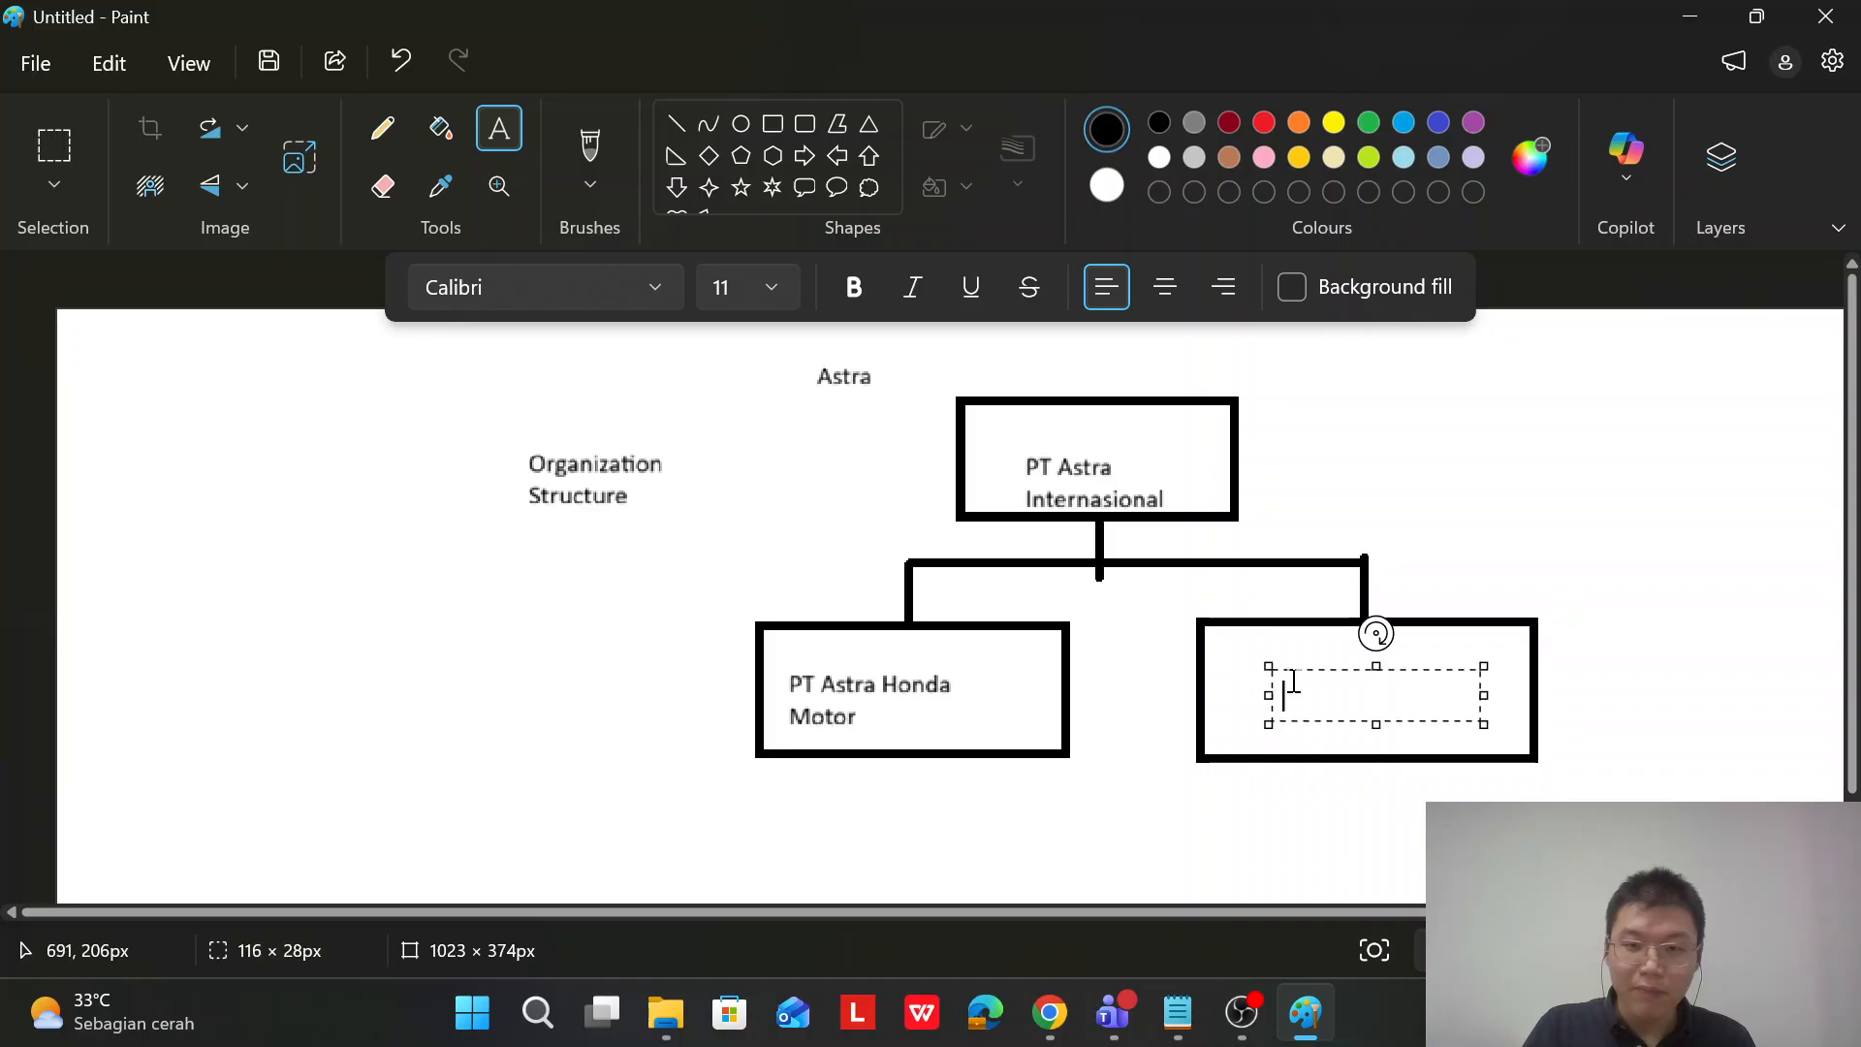
type("PT Astra")
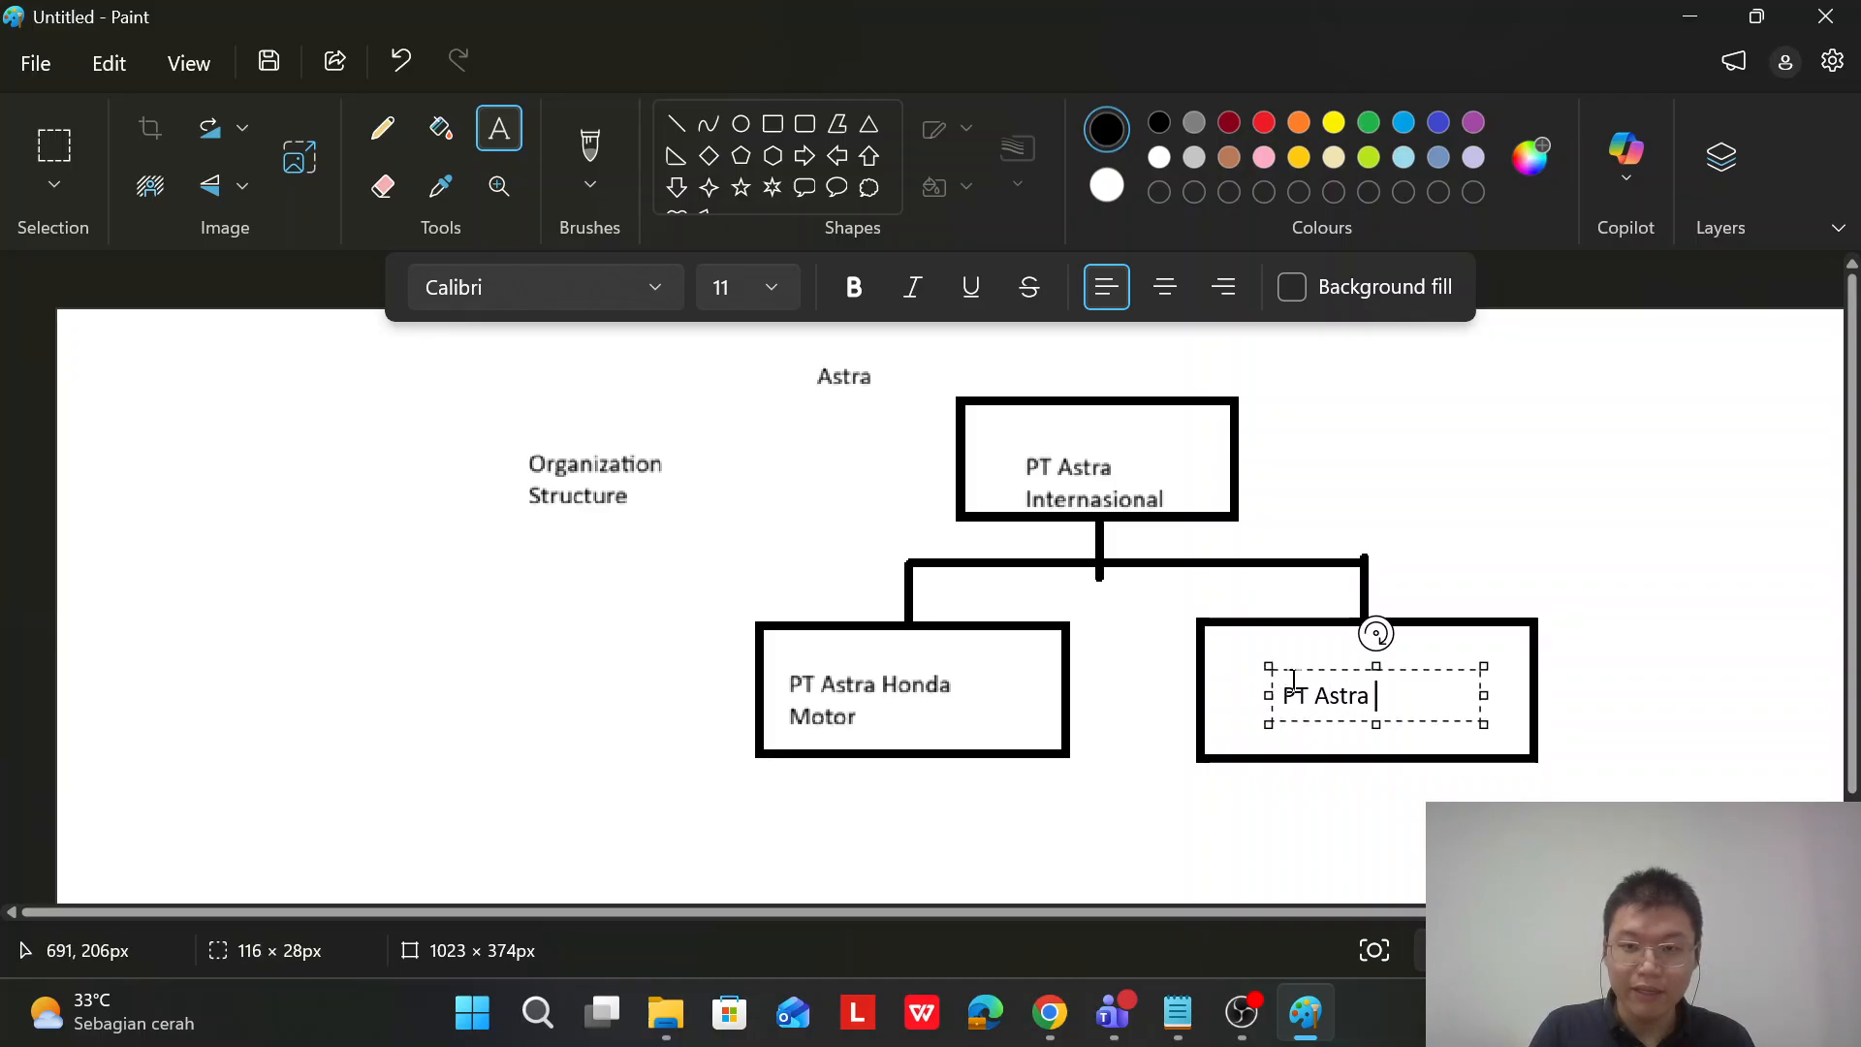
type(" Credit Companies")
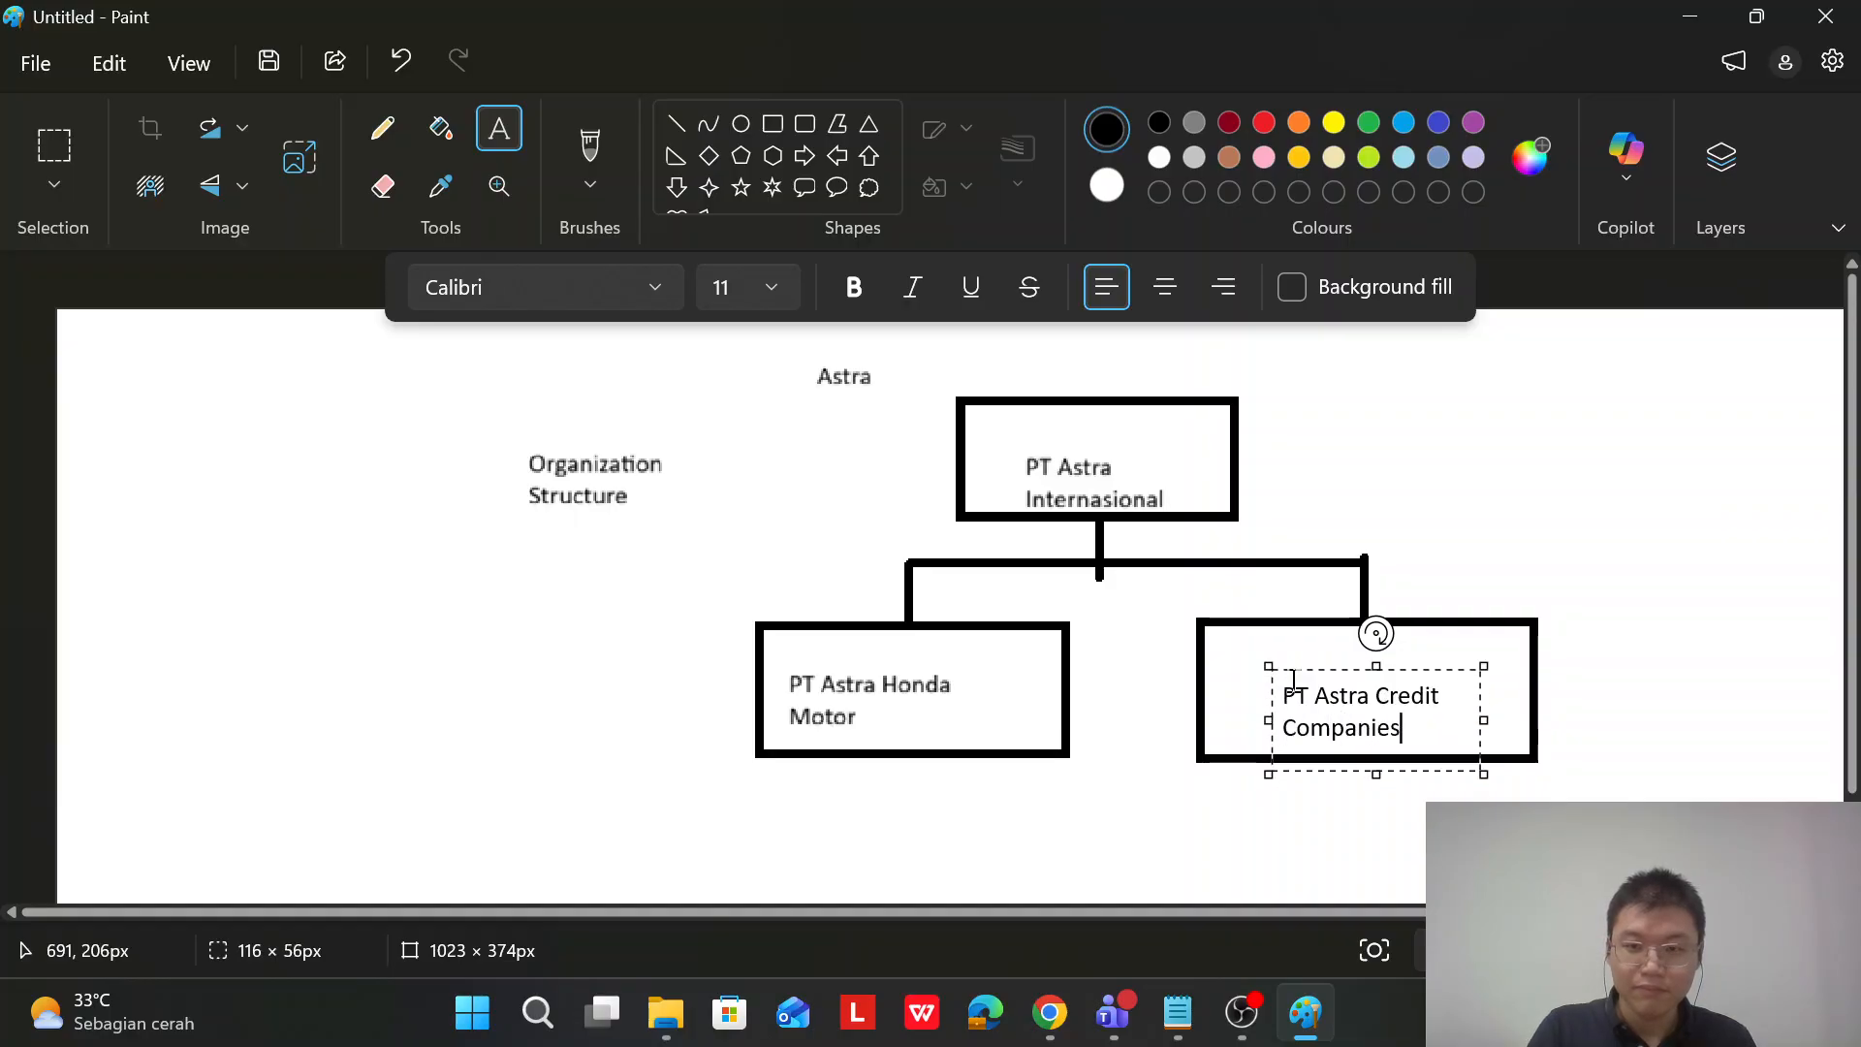
left_click(1587, 673)
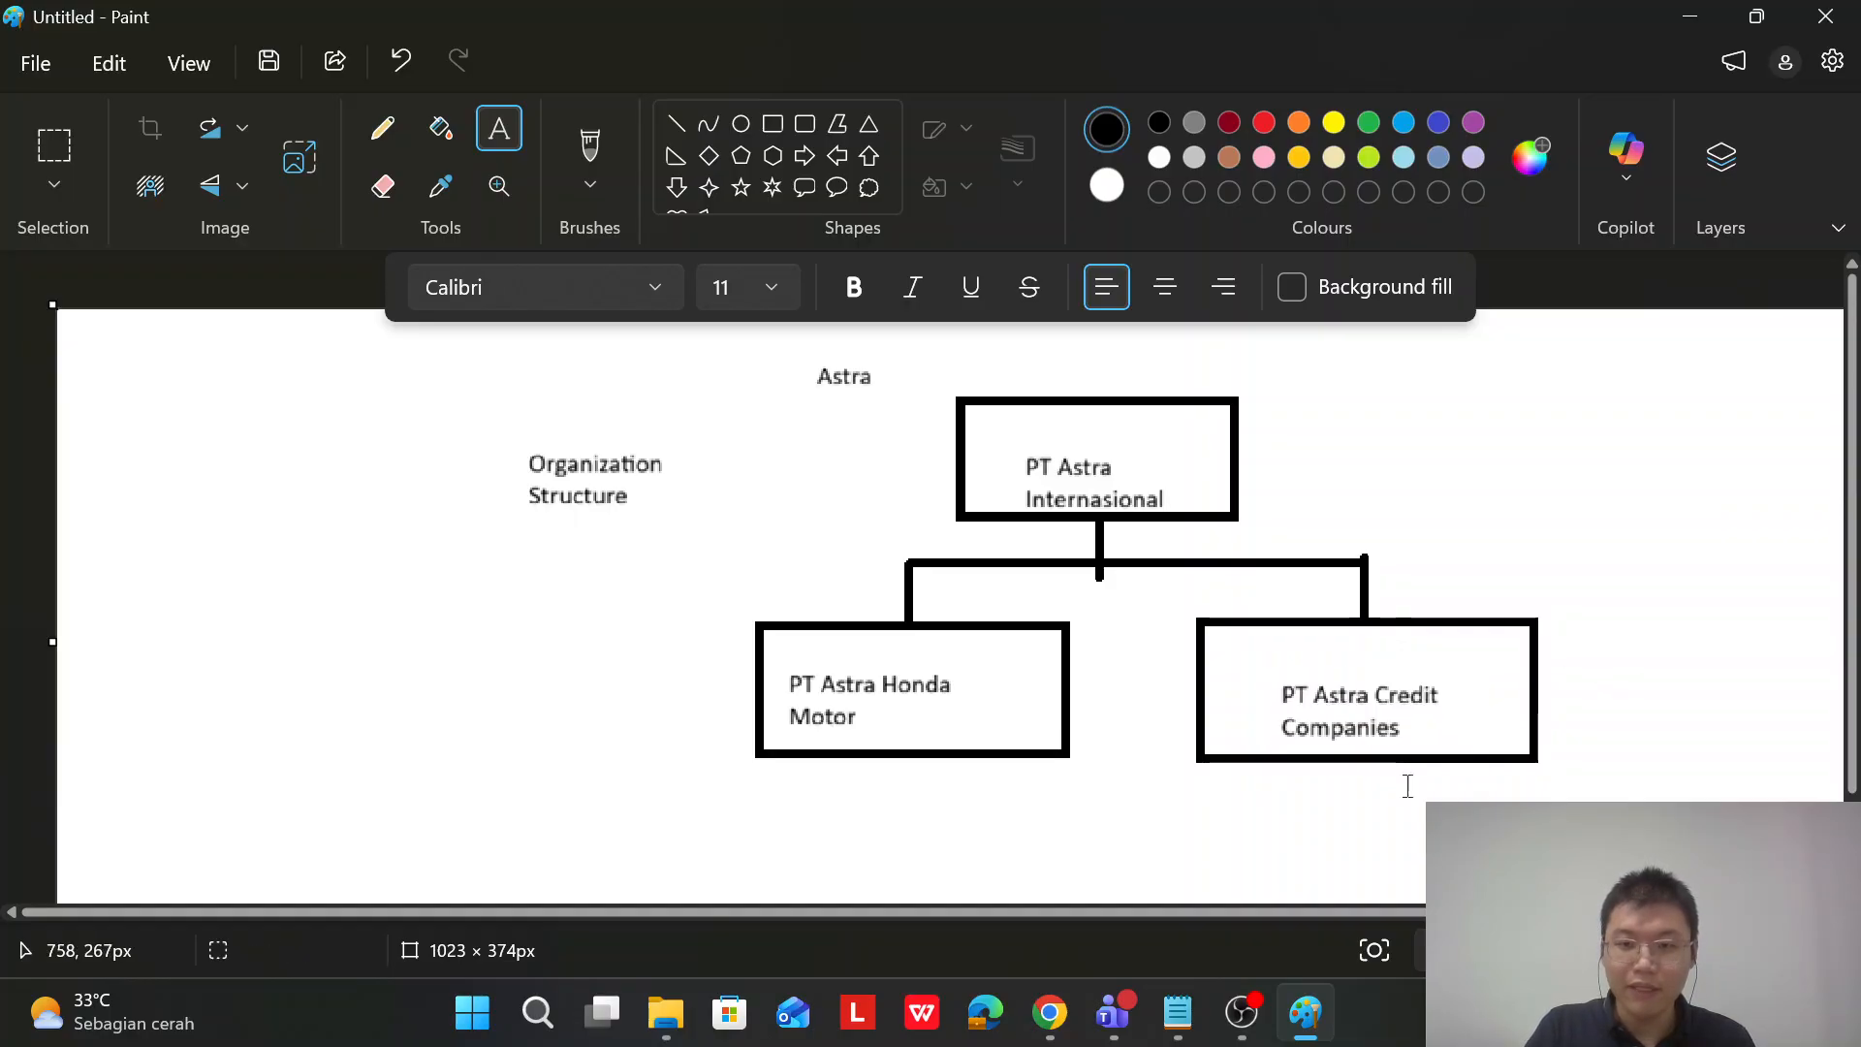
scroll(1405, 777, "down", 2)
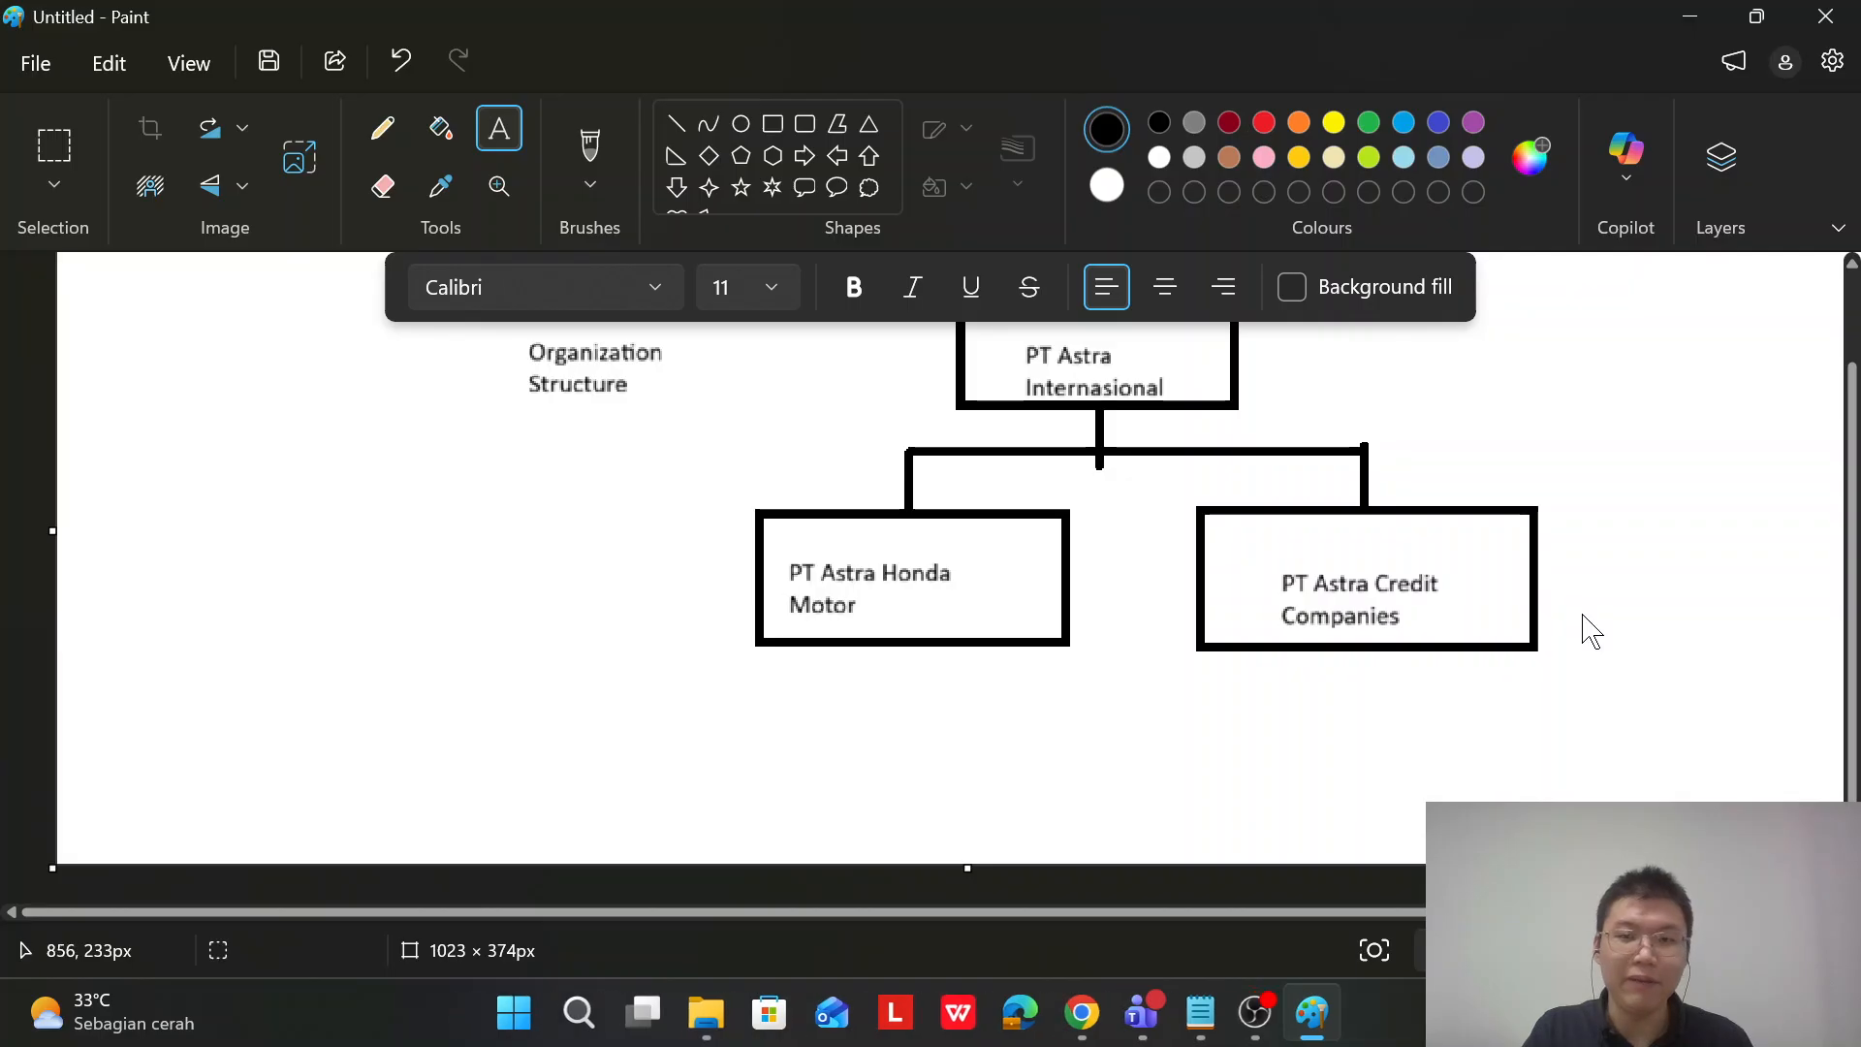
scroll(1581, 607, "up", 2)
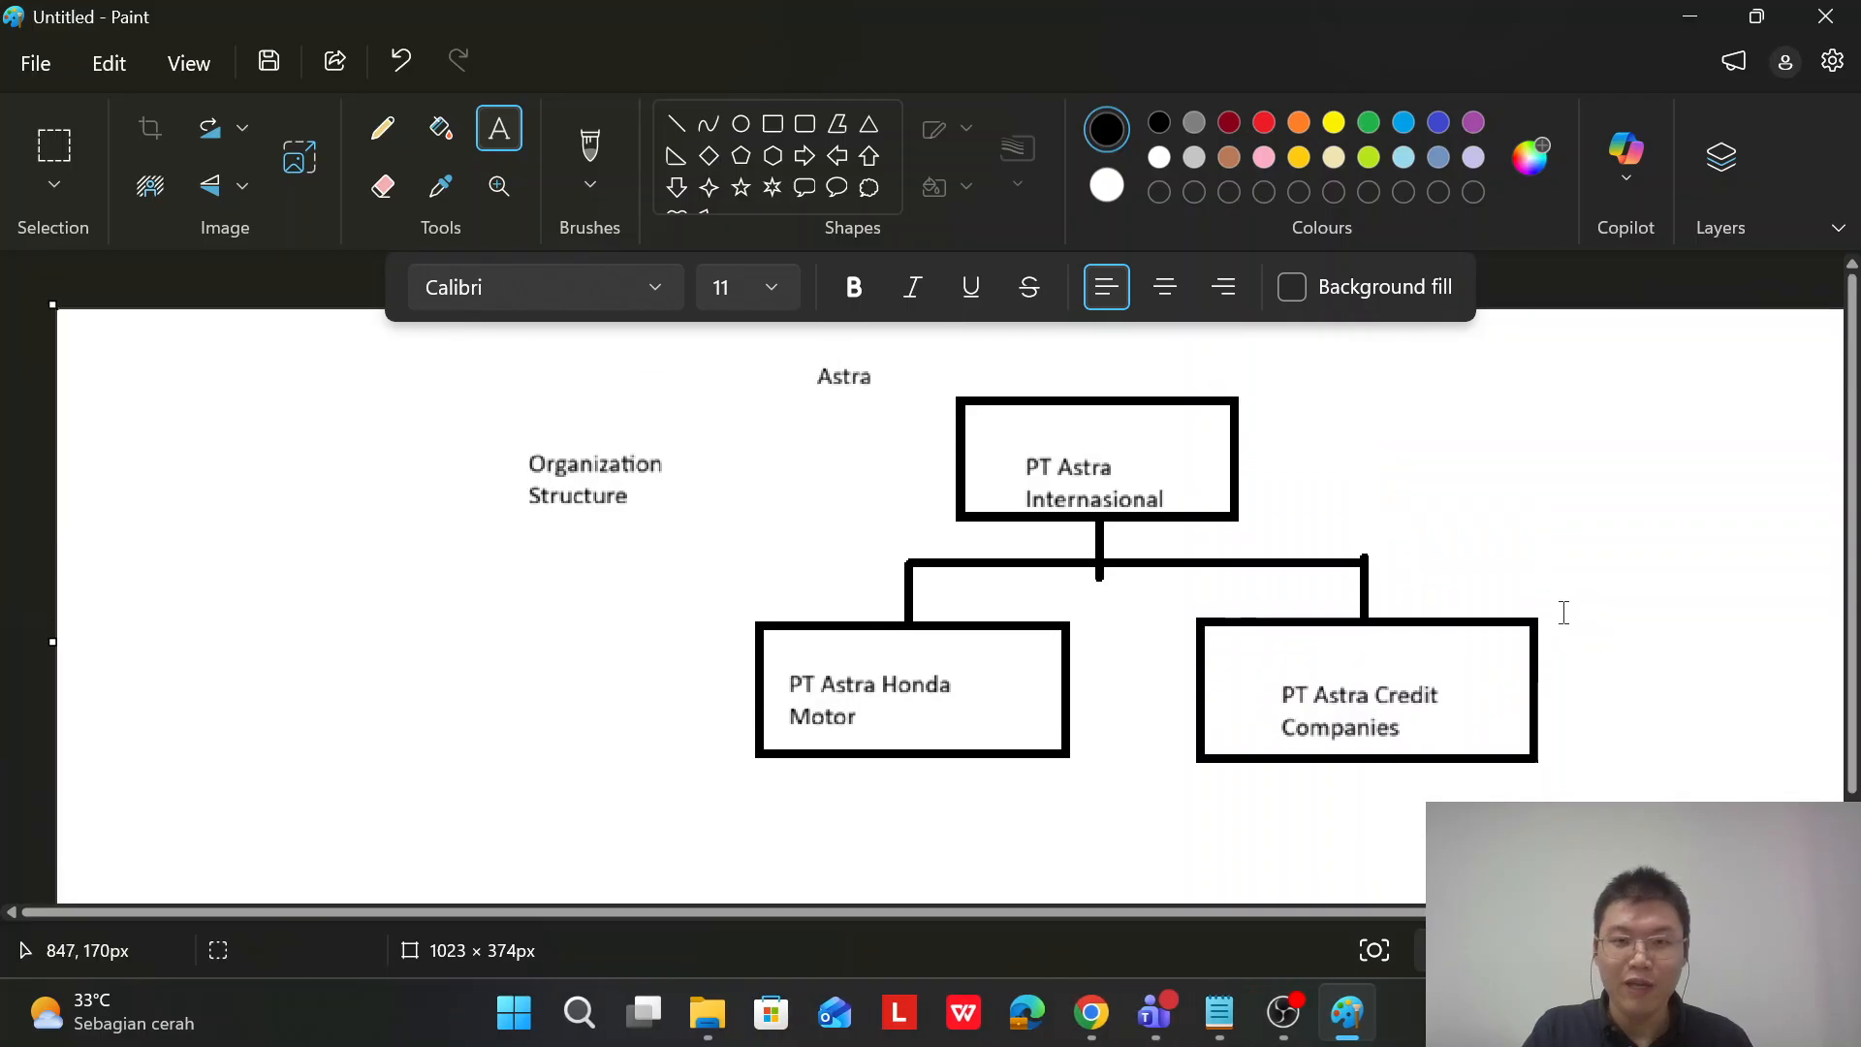
Add the text label "Client : Environment Lingkungan" to the right of the PT Astra Internasional box
left_click(778, 121)
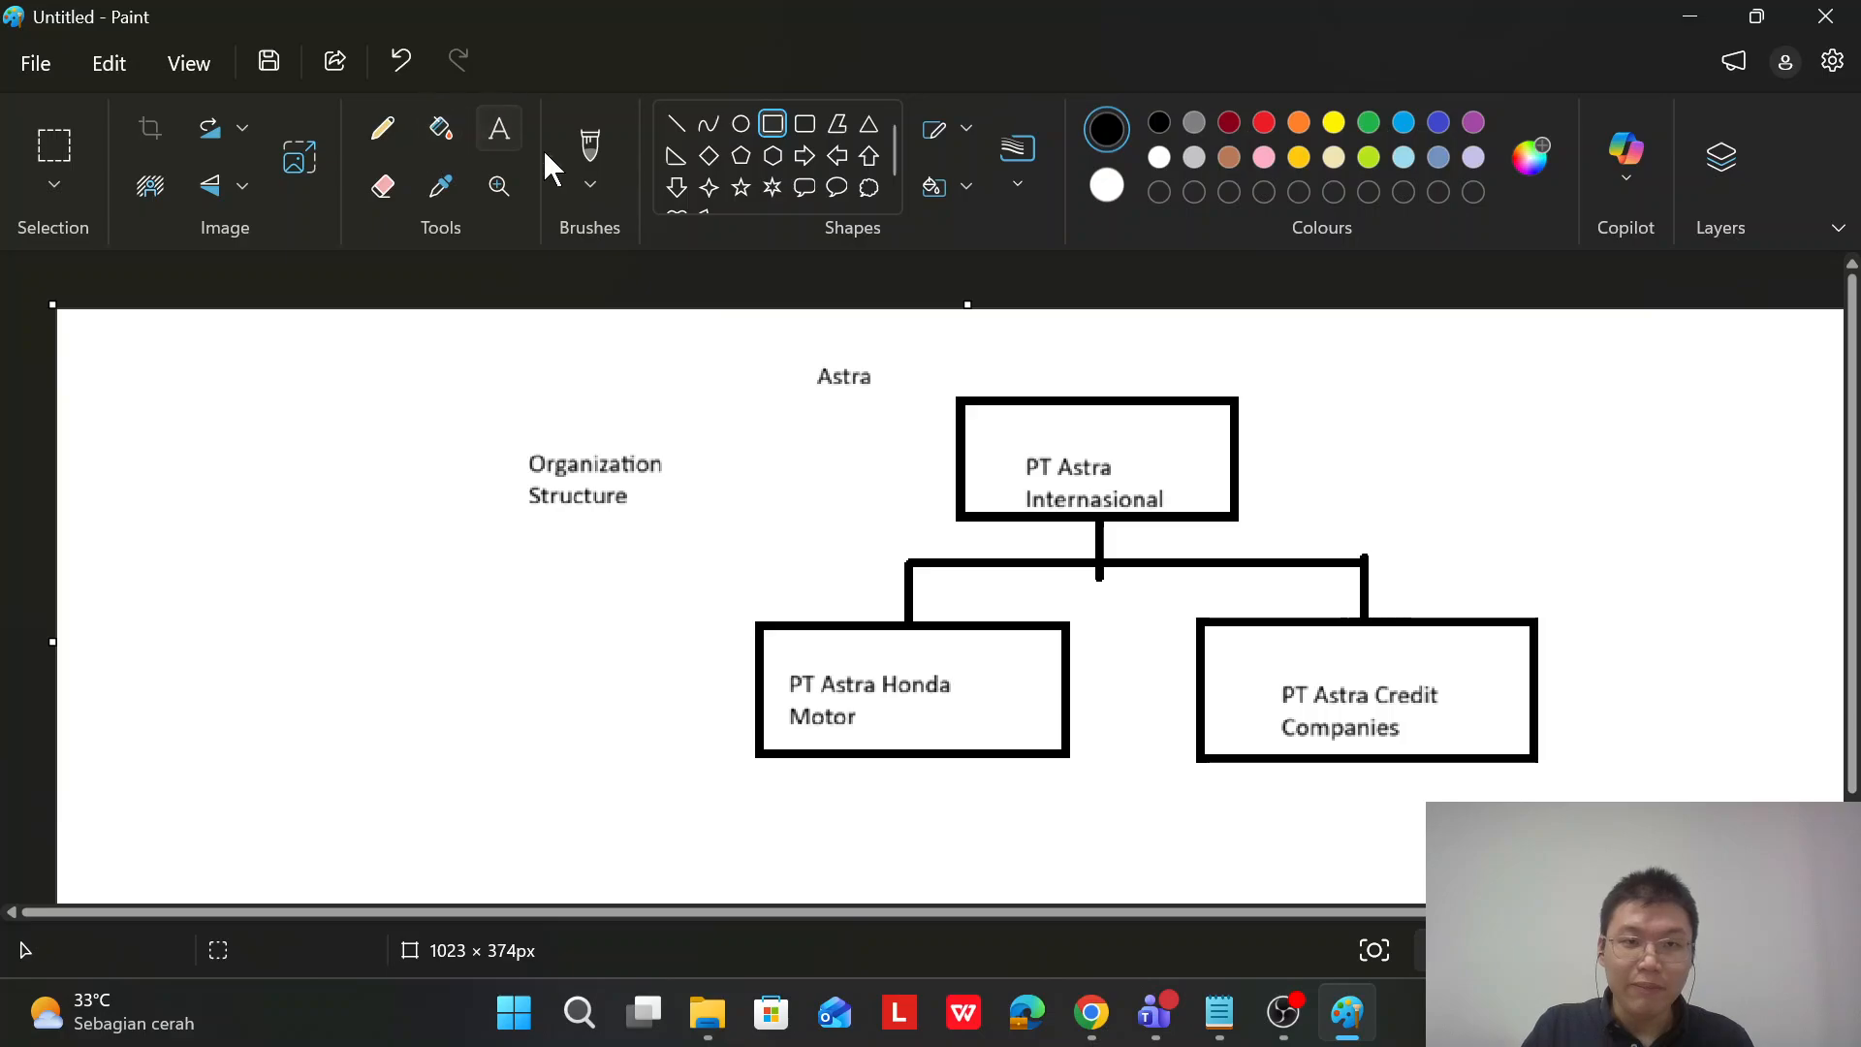
left_click(500, 129)
left_click_drag(1451, 396, 1665, 452)
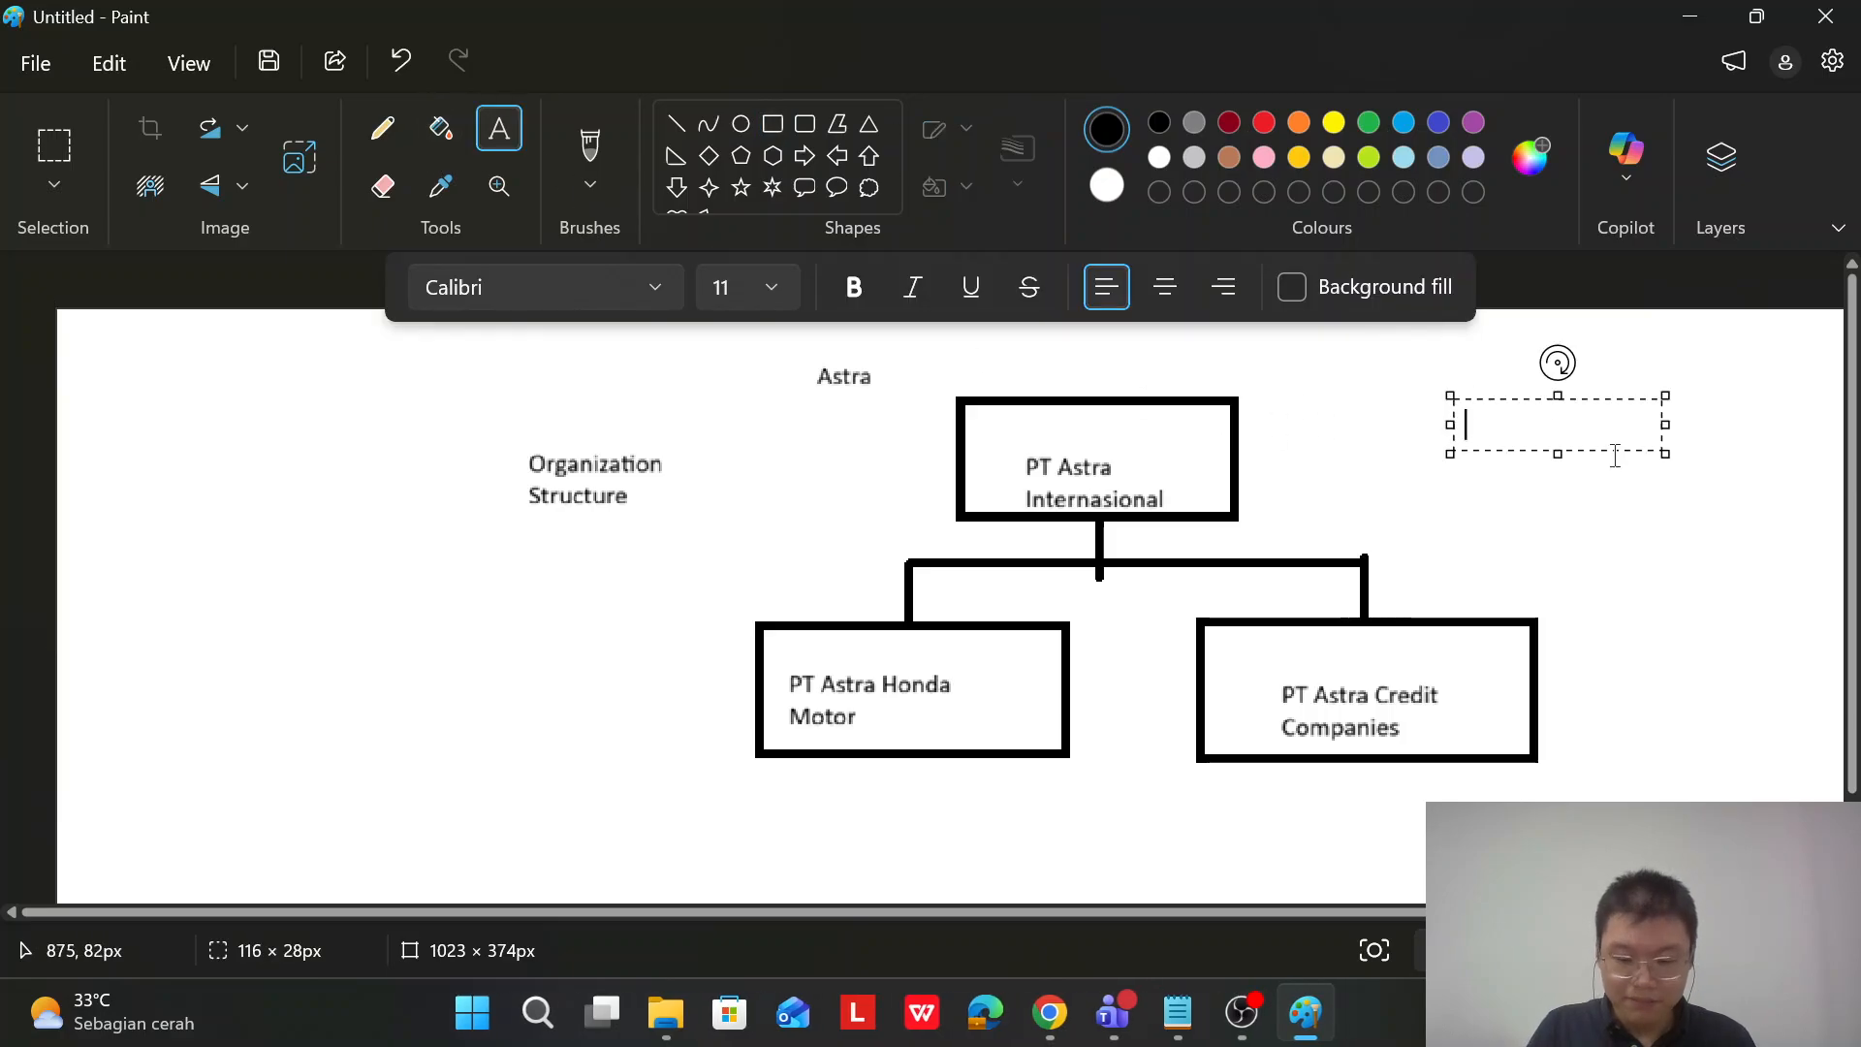
type("Client :")
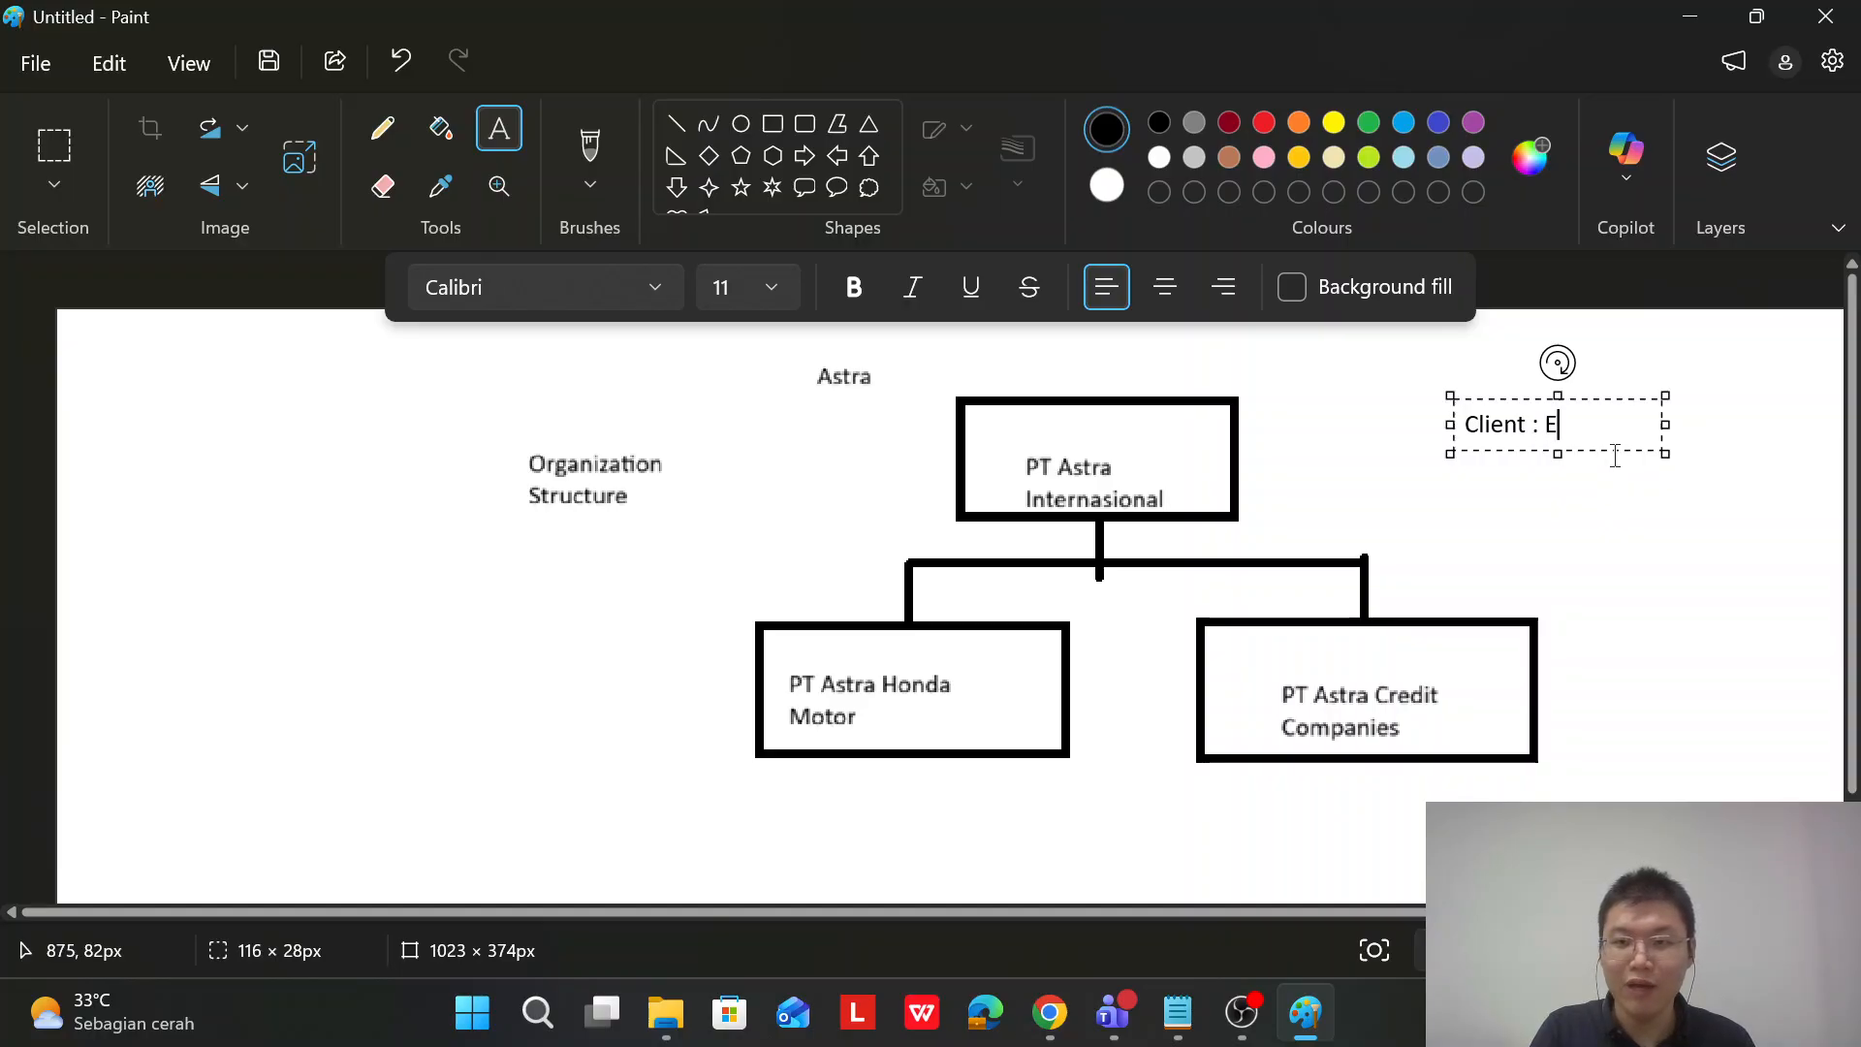
type(" Enviro")
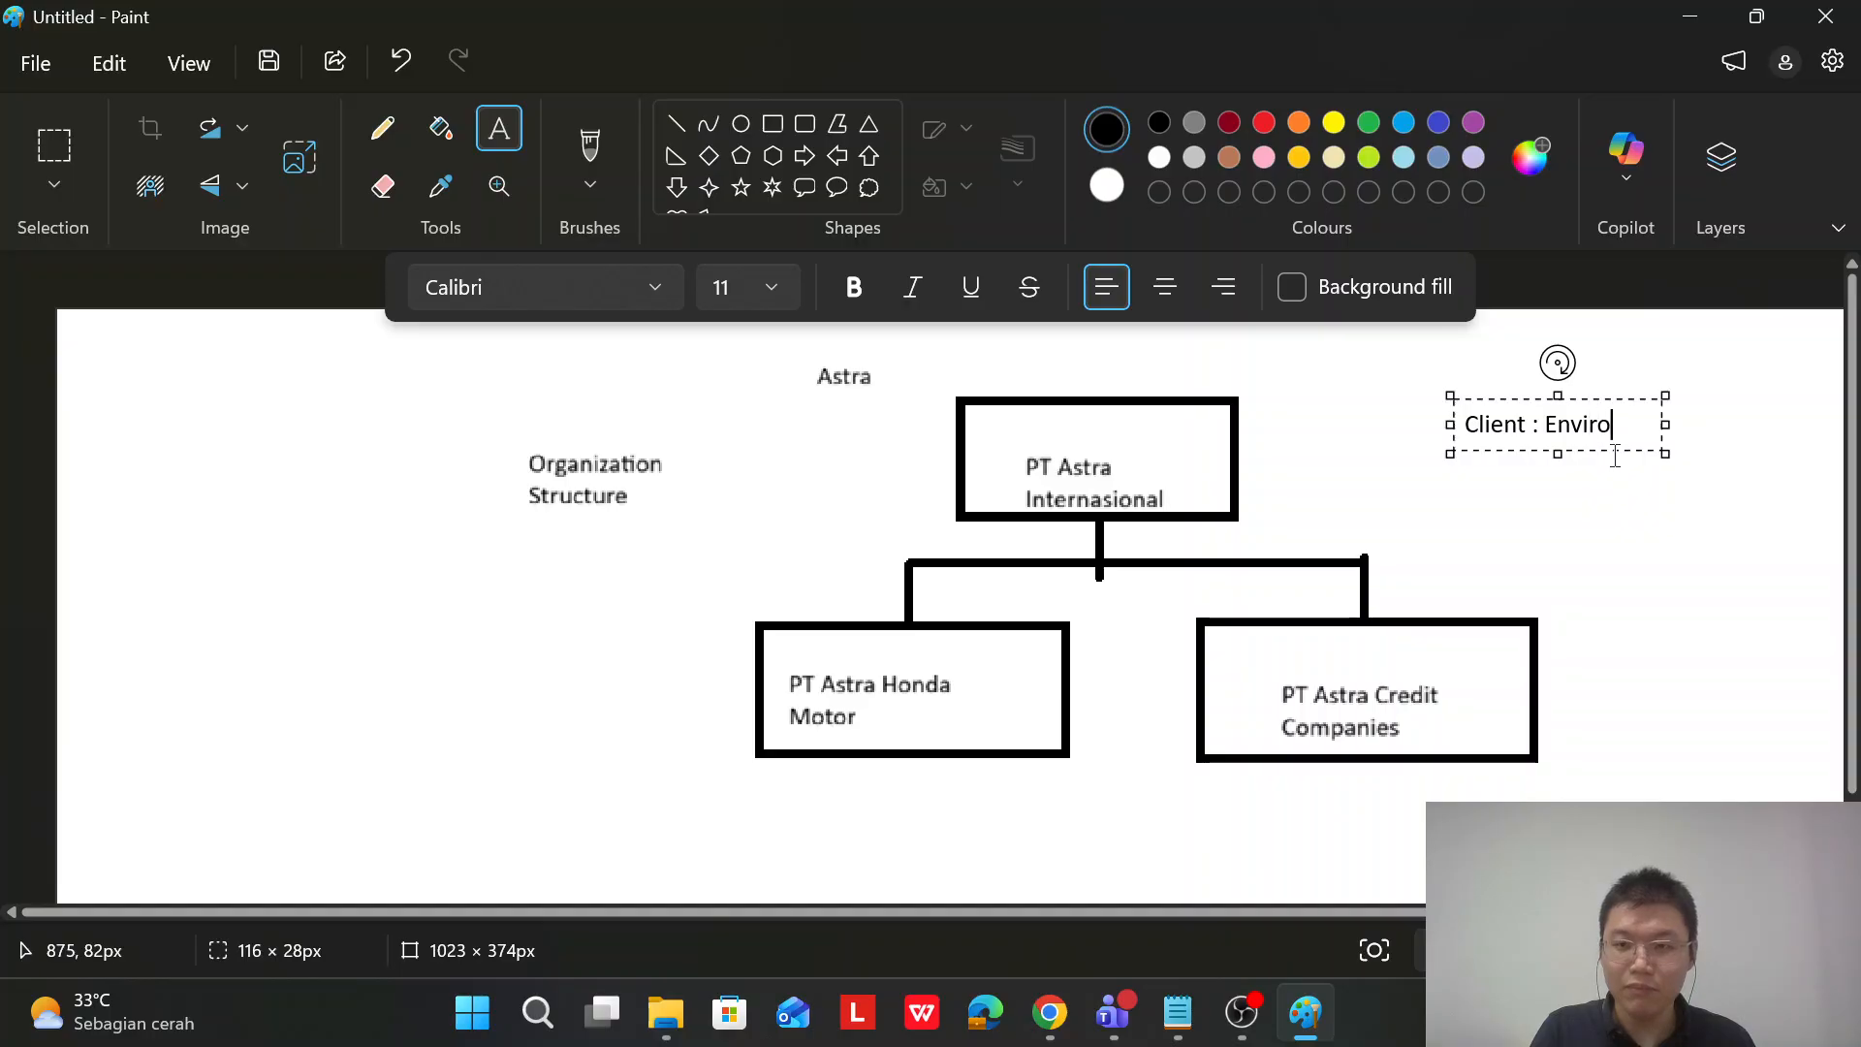
type("nment")
key("BackSpace")
type("ment ")
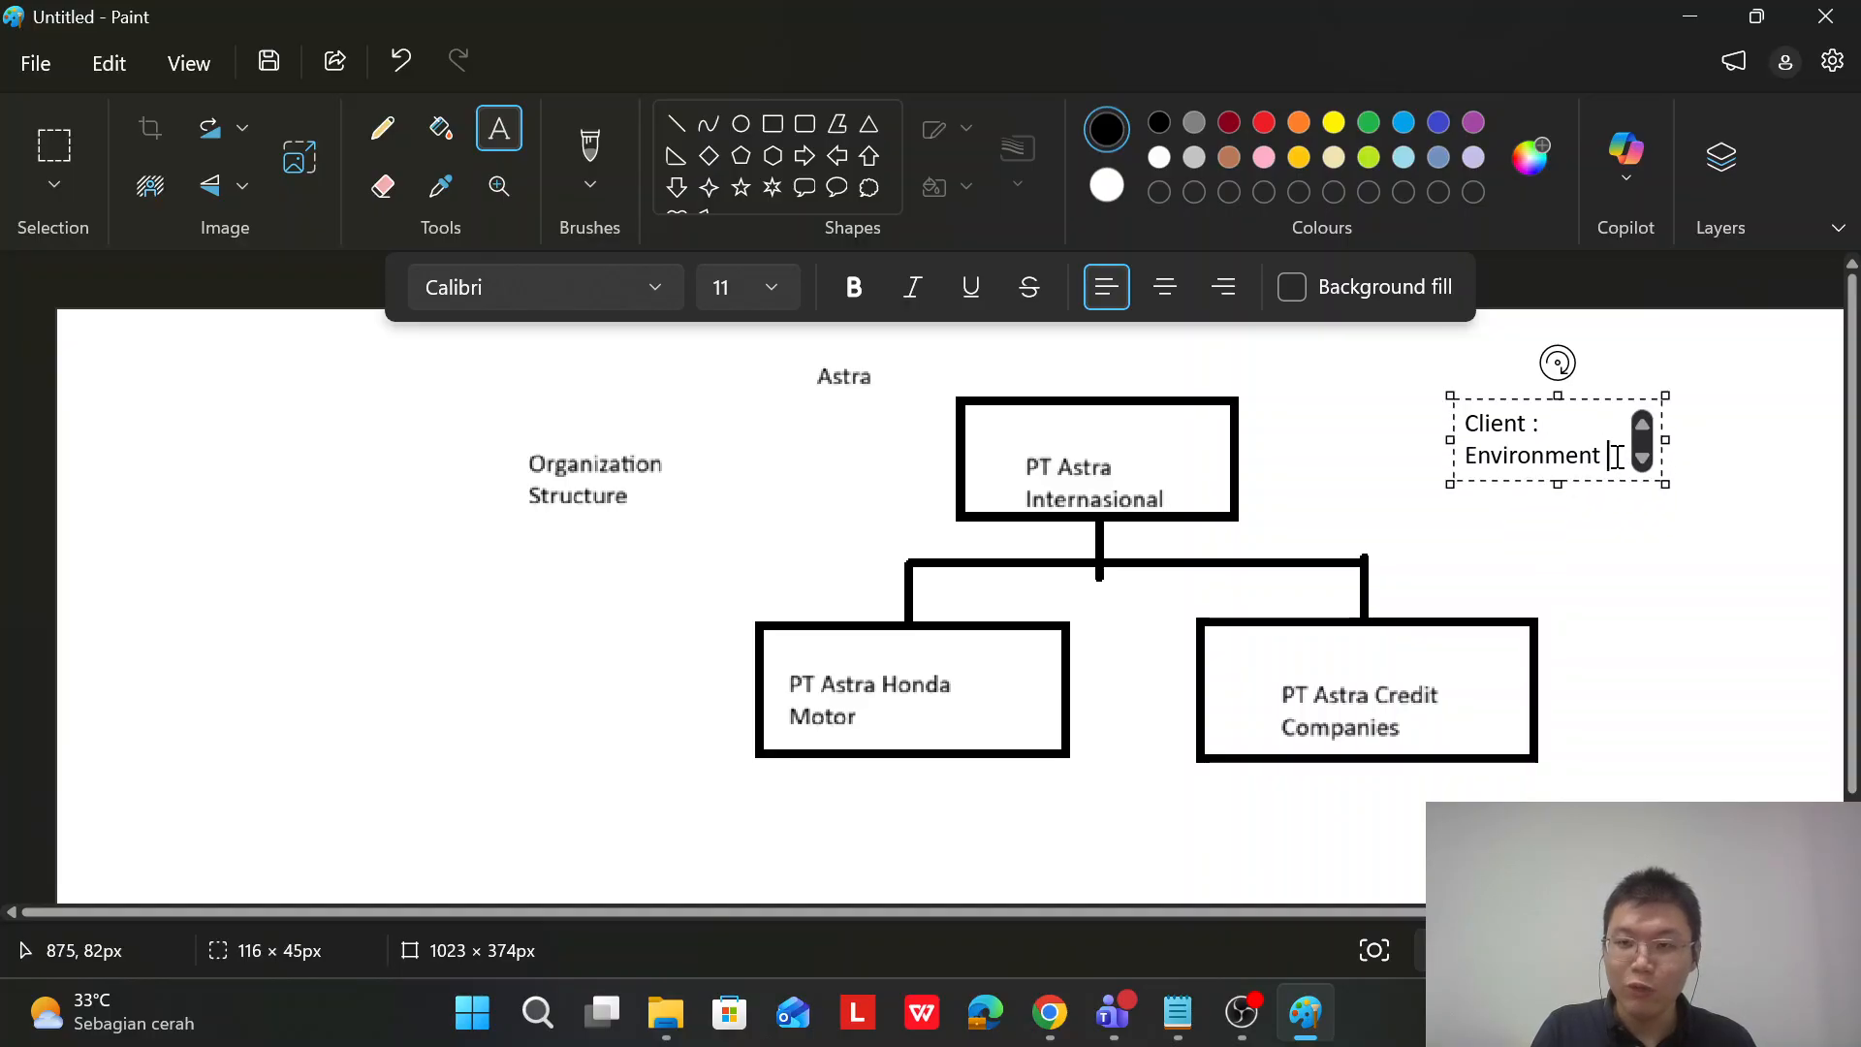
type("Lingkungan")
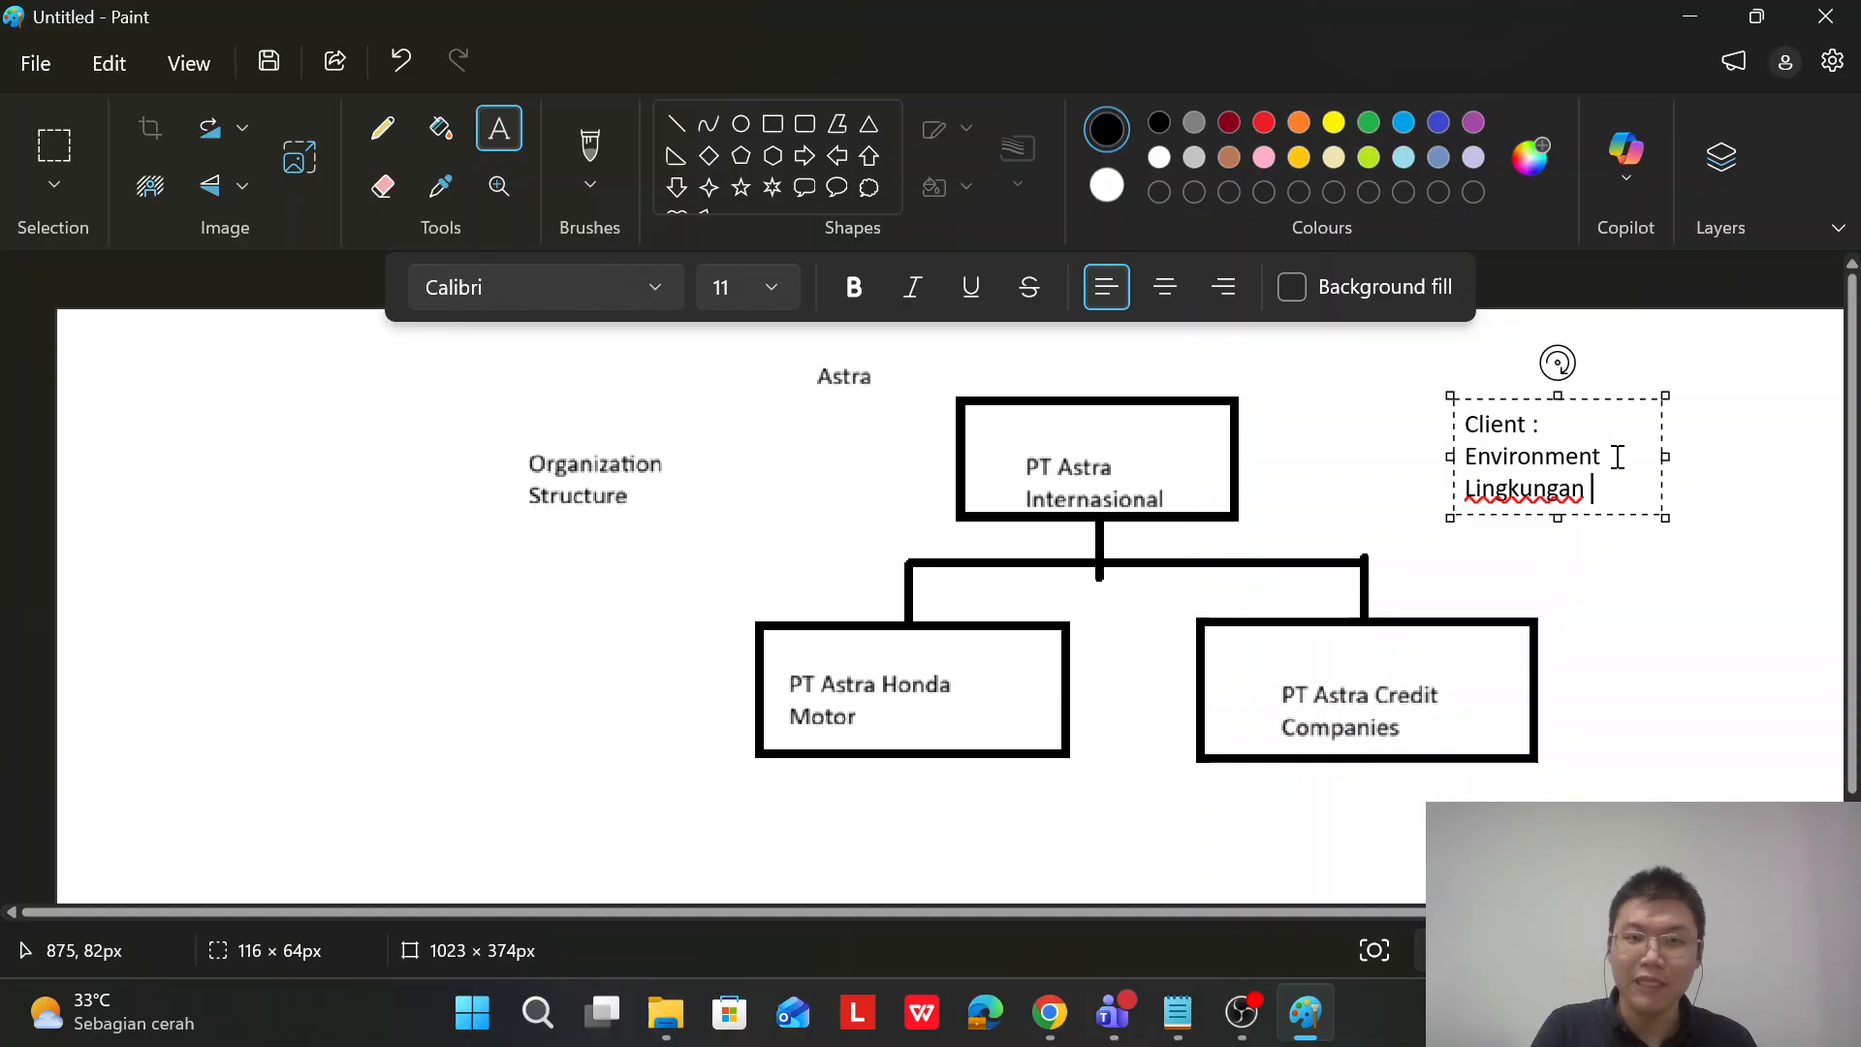
Draw an ellipse about 613 × 358 px around the whole Astra chart and shift it slightly up and left
left_click(750, 122)
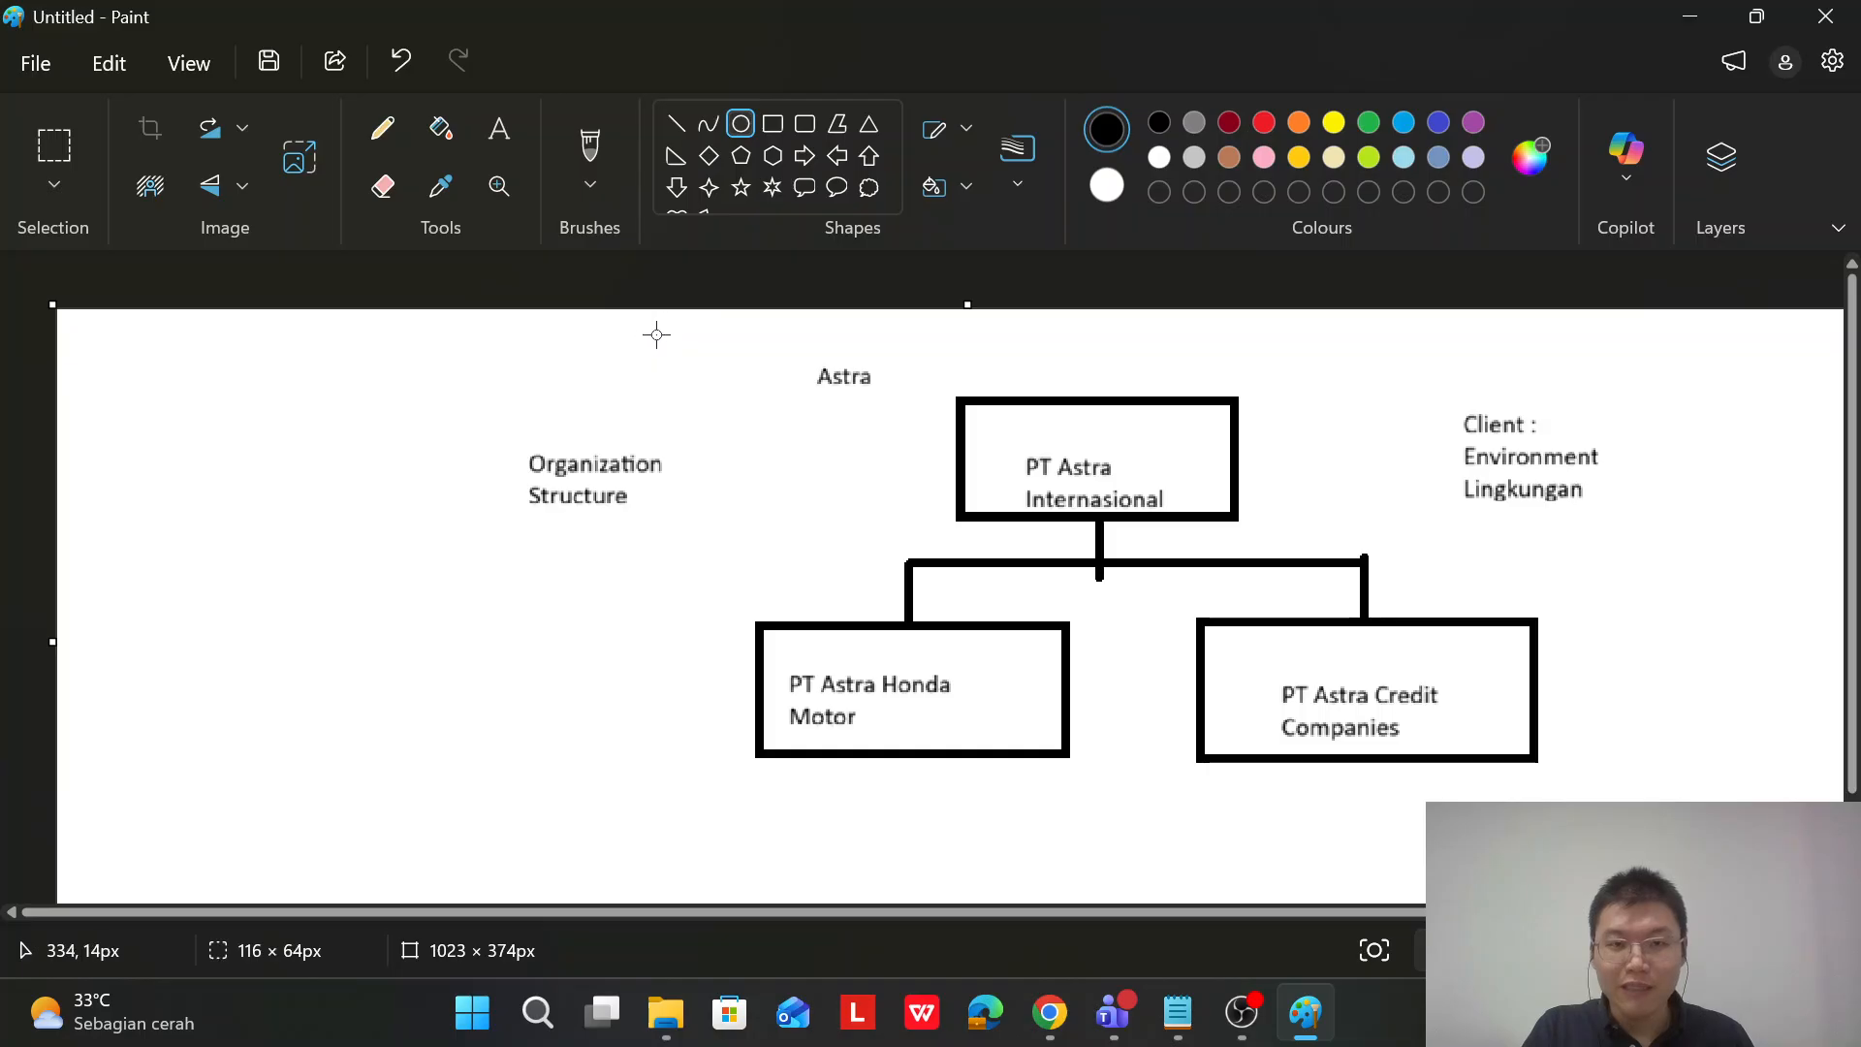
mouse_move(656, 333)
left_mouse_down()
mouse_move(1234, 562)
mouse_move(1406, 843)
mouse_move(1399, 915)
mouse_move(1646, 935)
mouse_move(1828, 980)
mouse_move(1746, 968)
left_mouse_up()
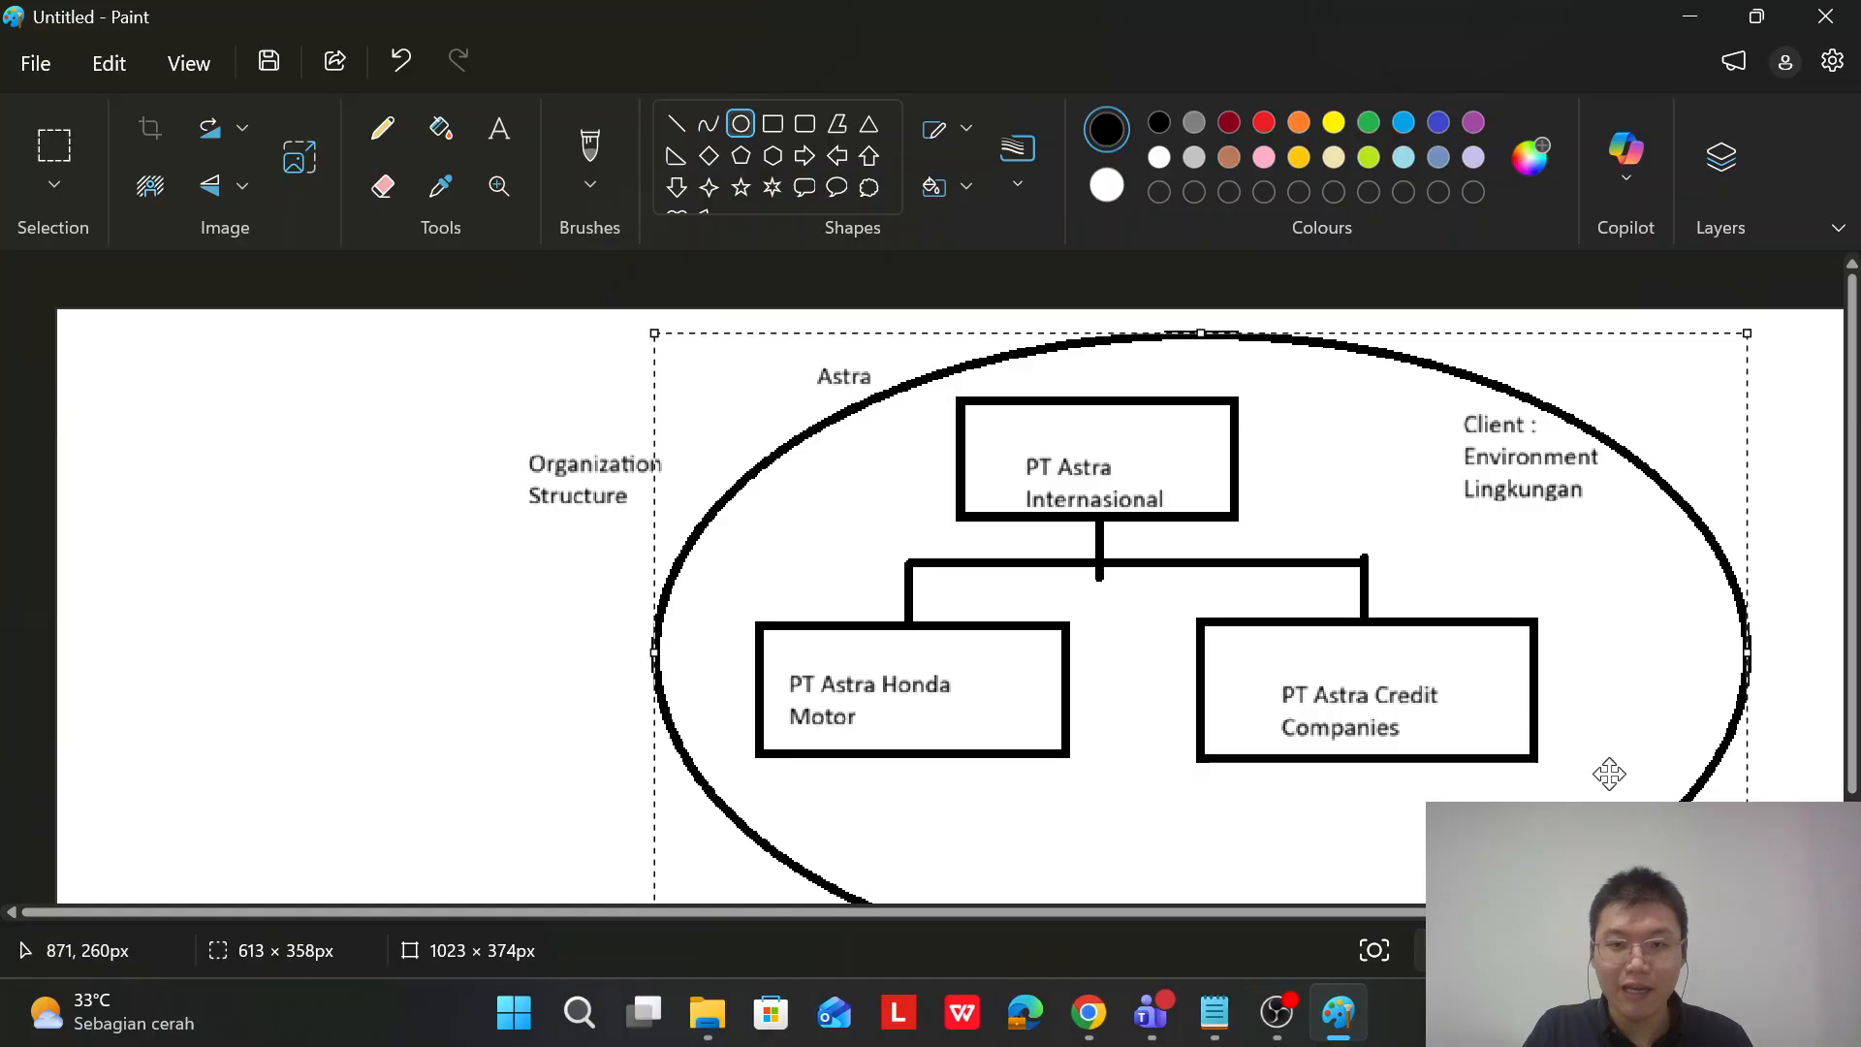
left_click_drag(1608, 769, 1549, 725)
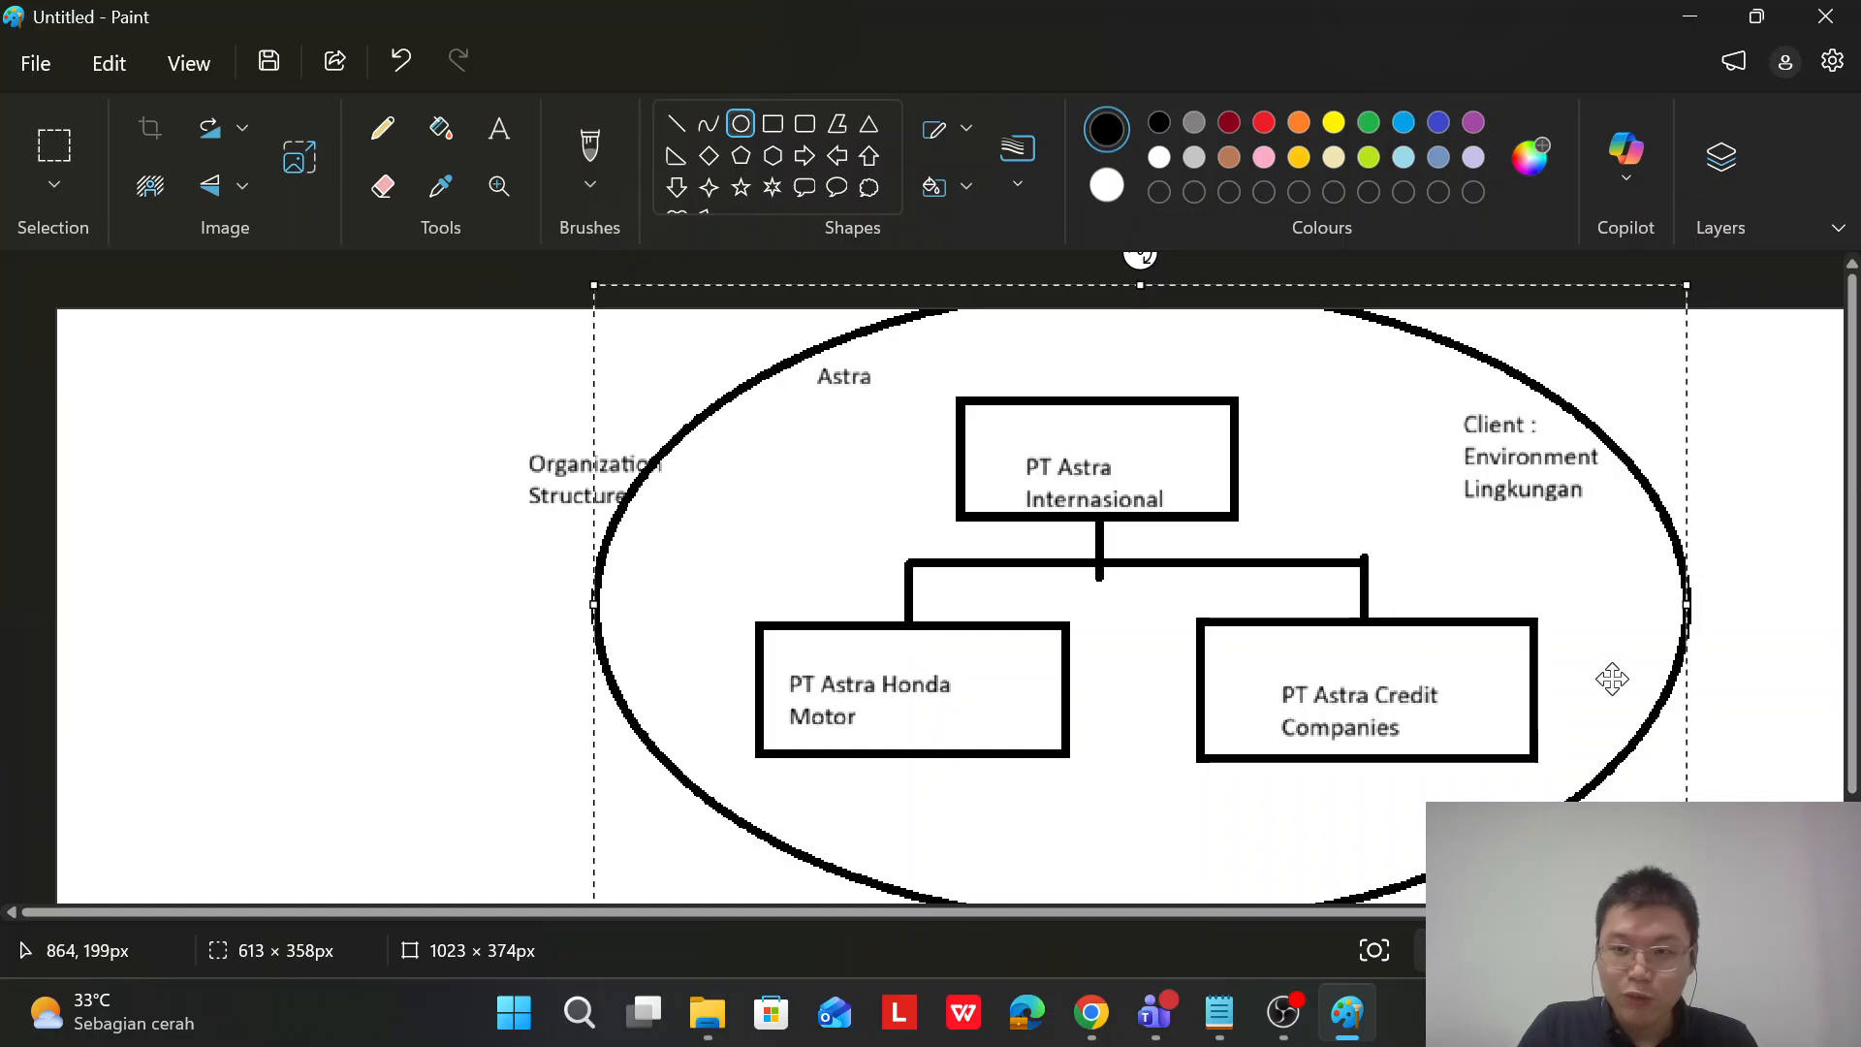
Shrink the ellipse to about 337 × 317 px and place it over the PT Astra Internasional and PT Astra Honda Motor boxes
scroll(1301, 552, "down", 2)
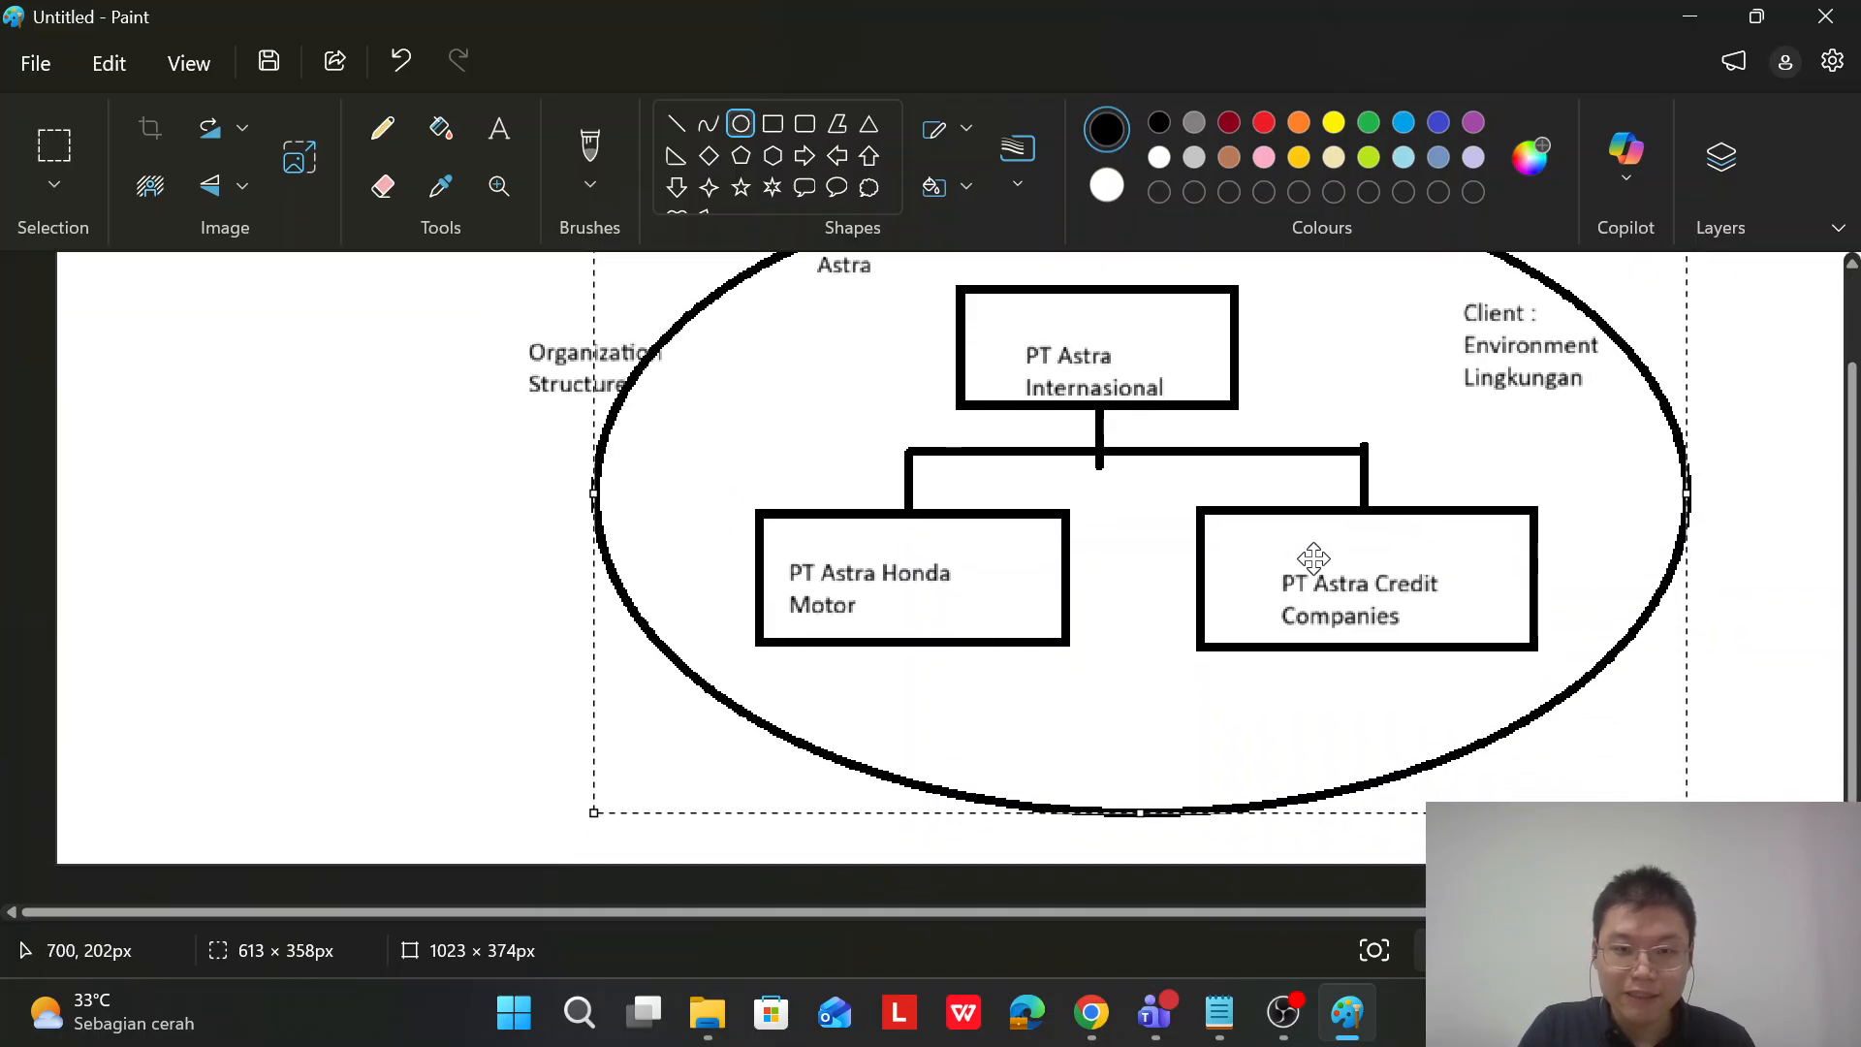
scroll(1327, 555, "down", 1)
scroll(1328, 555, "down", 3)
mouse_move(1348, 751)
left_mouse_down()
mouse_move(1302, 676)
mouse_move(1134, 655)
mouse_move(1060, 706)
left_mouse_up()
left_click_drag(990, 598, 1041, 576)
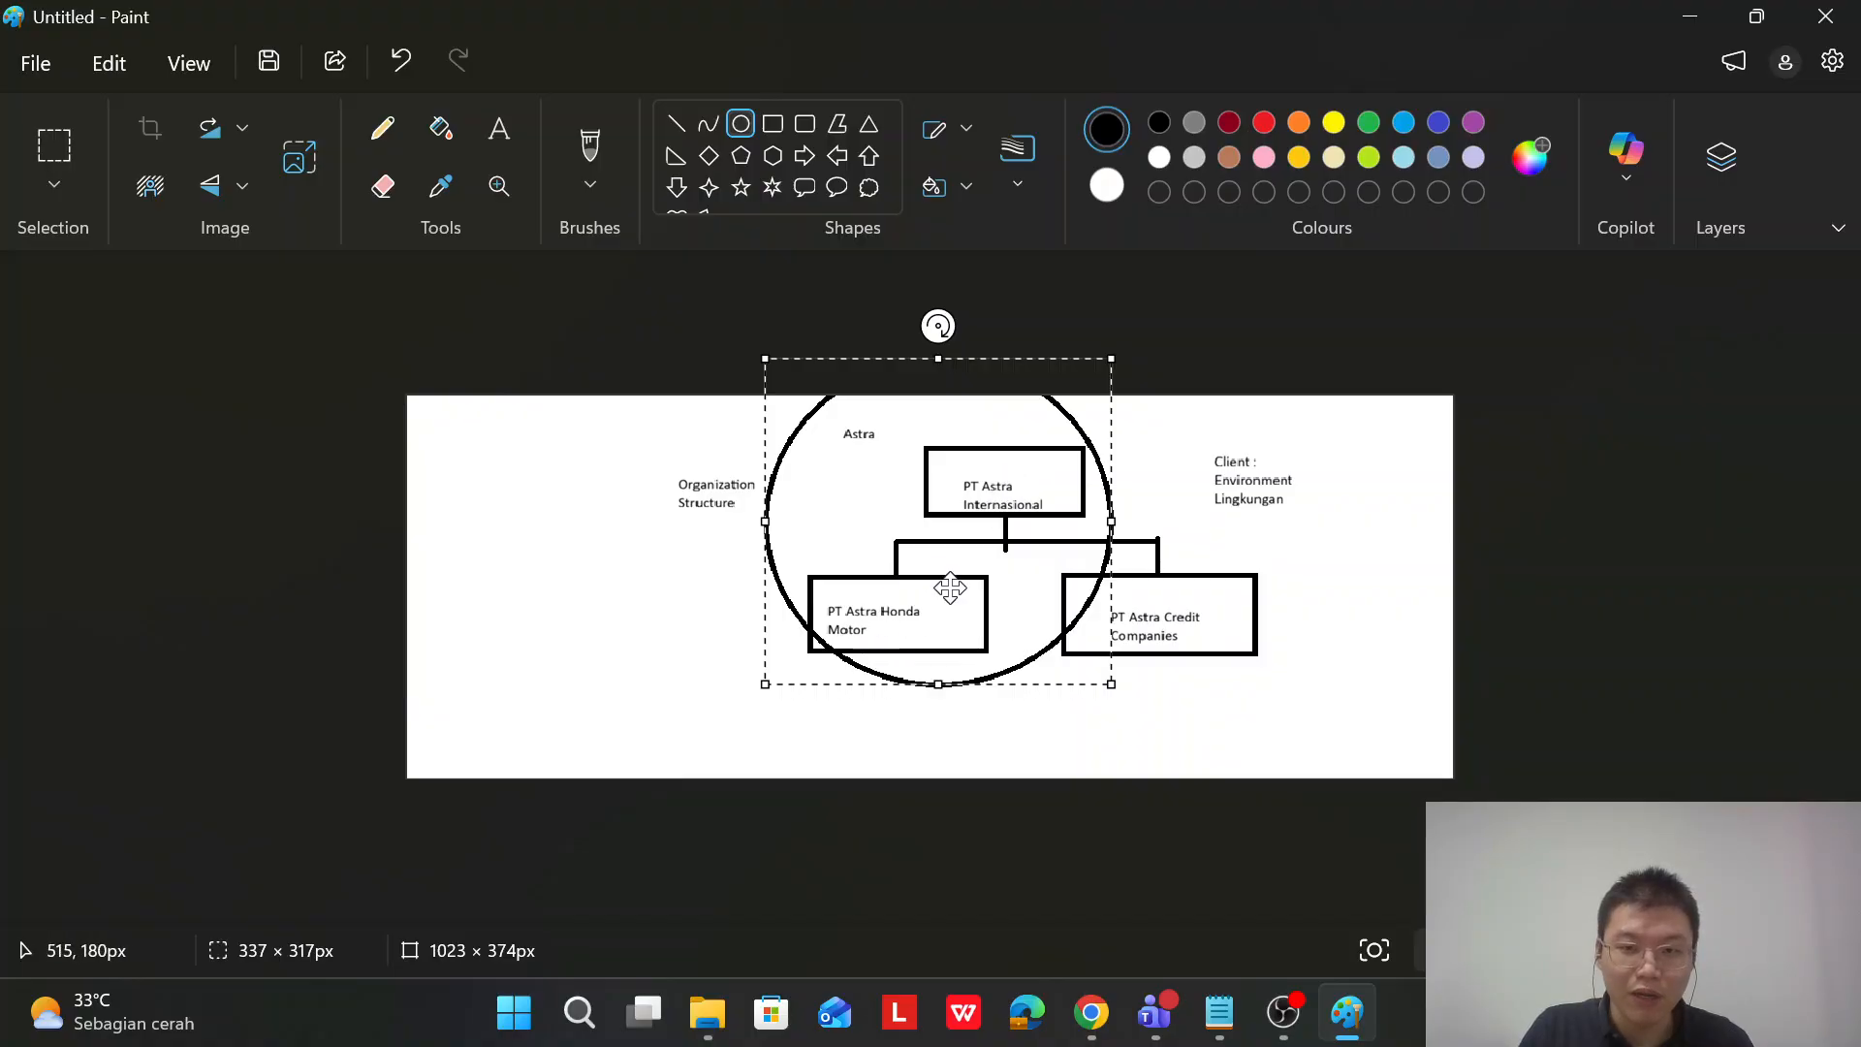
Fit the ellipse around the PT Astra Credit Companies box at about 278 × 245 px, and delete it
left_click_drag(951, 577, 1283, 686)
left_click_drag(1237, 620, 1262, 673)
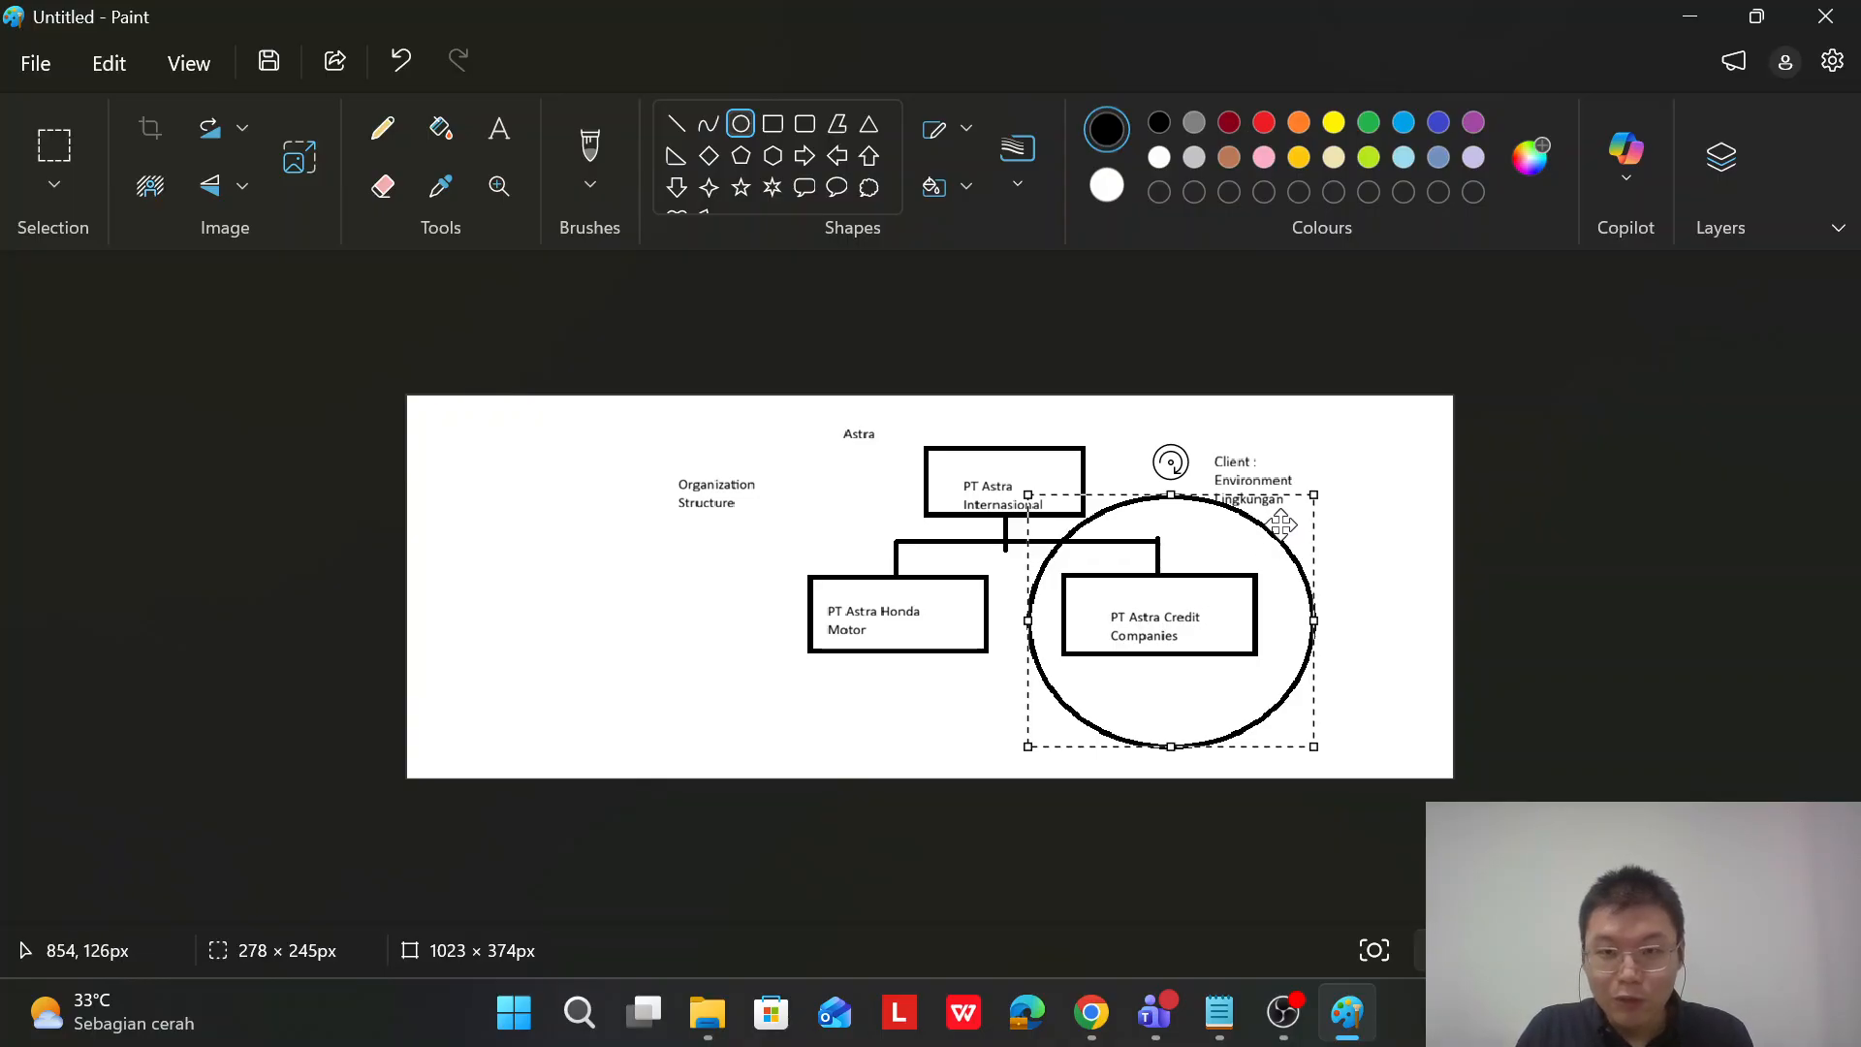
left_click_drag(1282, 524, 1251, 532)
key("Delete")
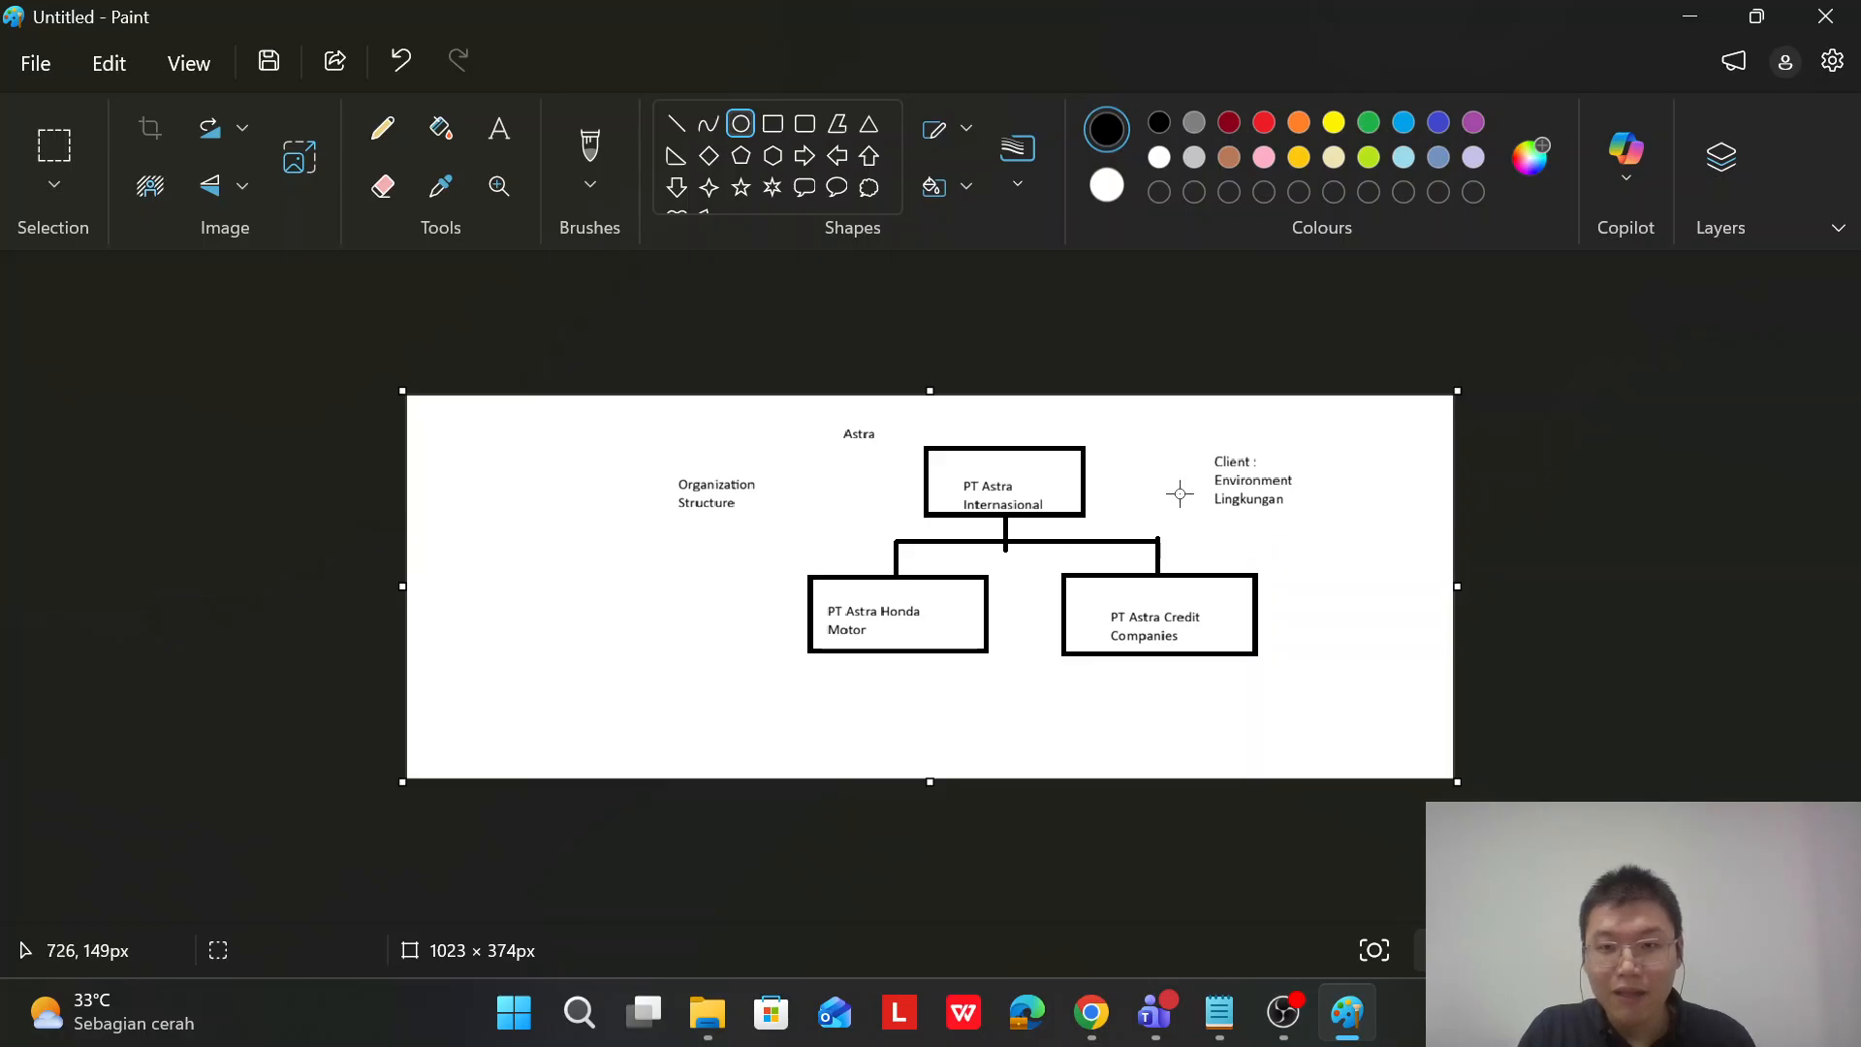
Add the text label "Induk Perusahaan" just below and to the right of the Client label
scroll(997, 433, "up", 4)
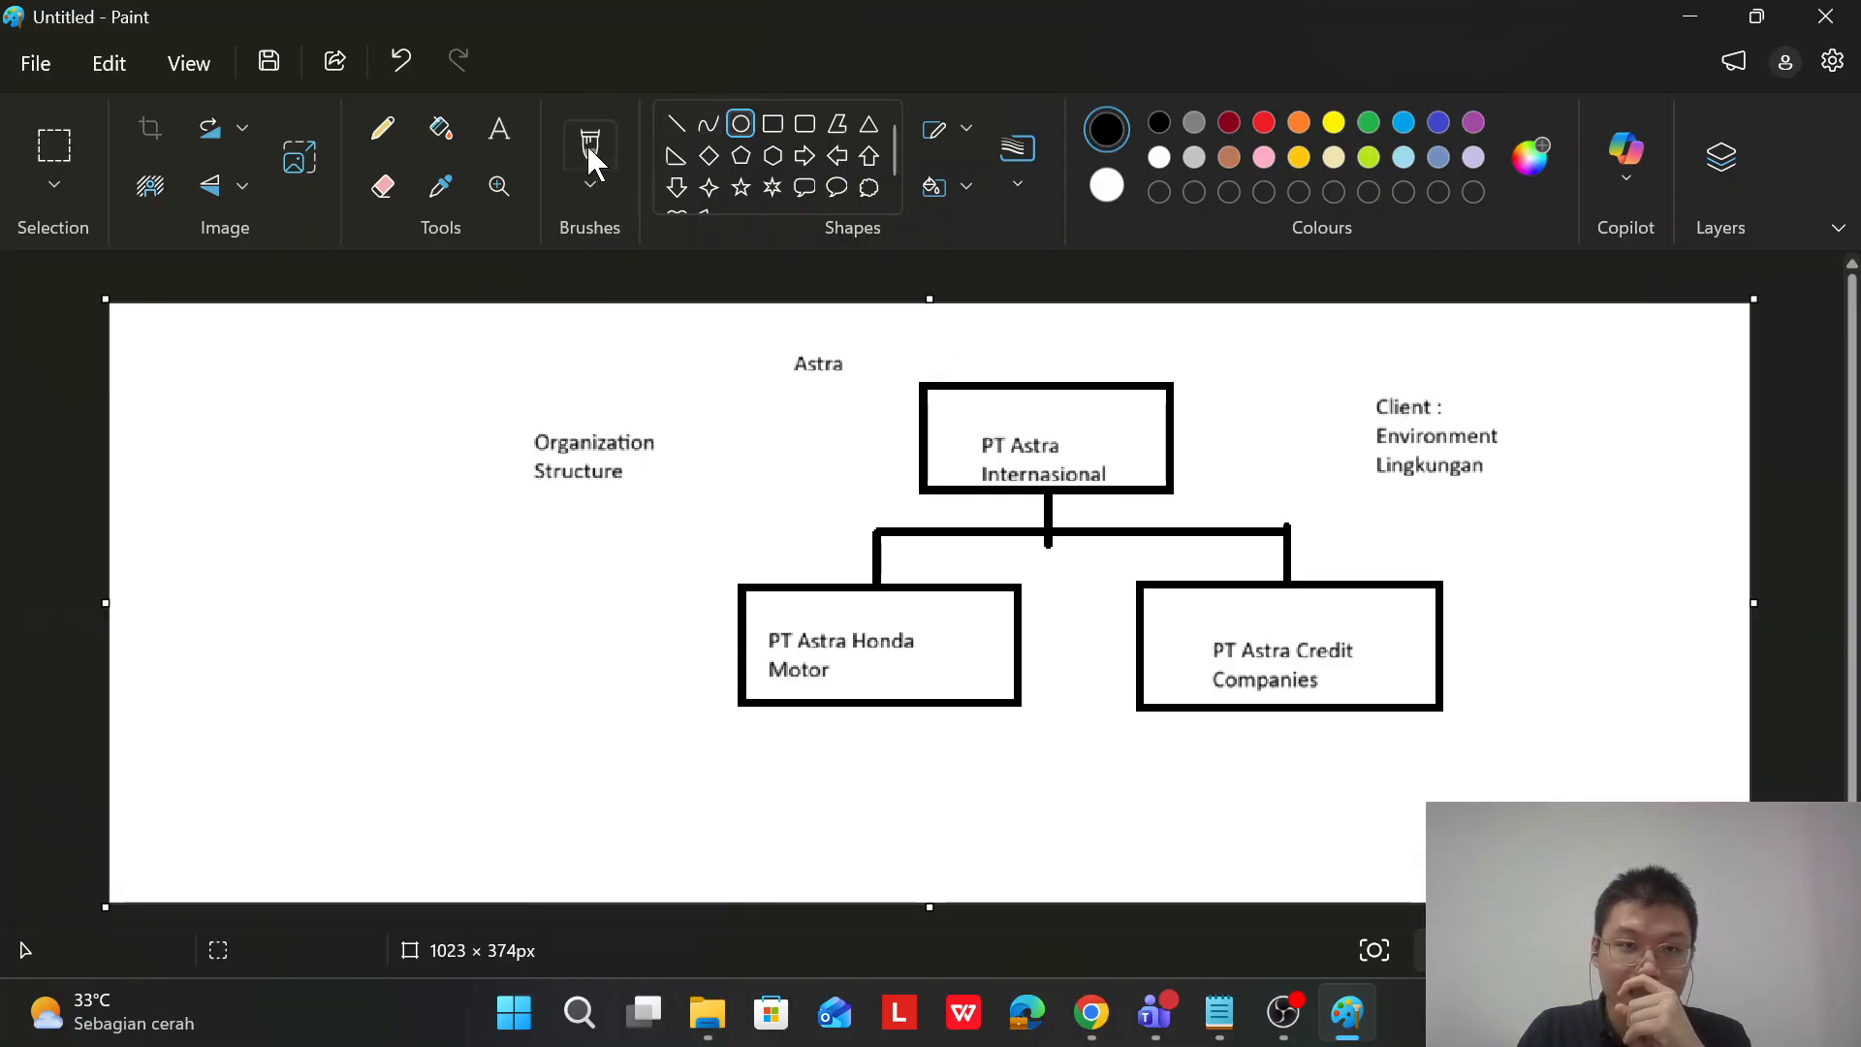
left_click(499, 128)
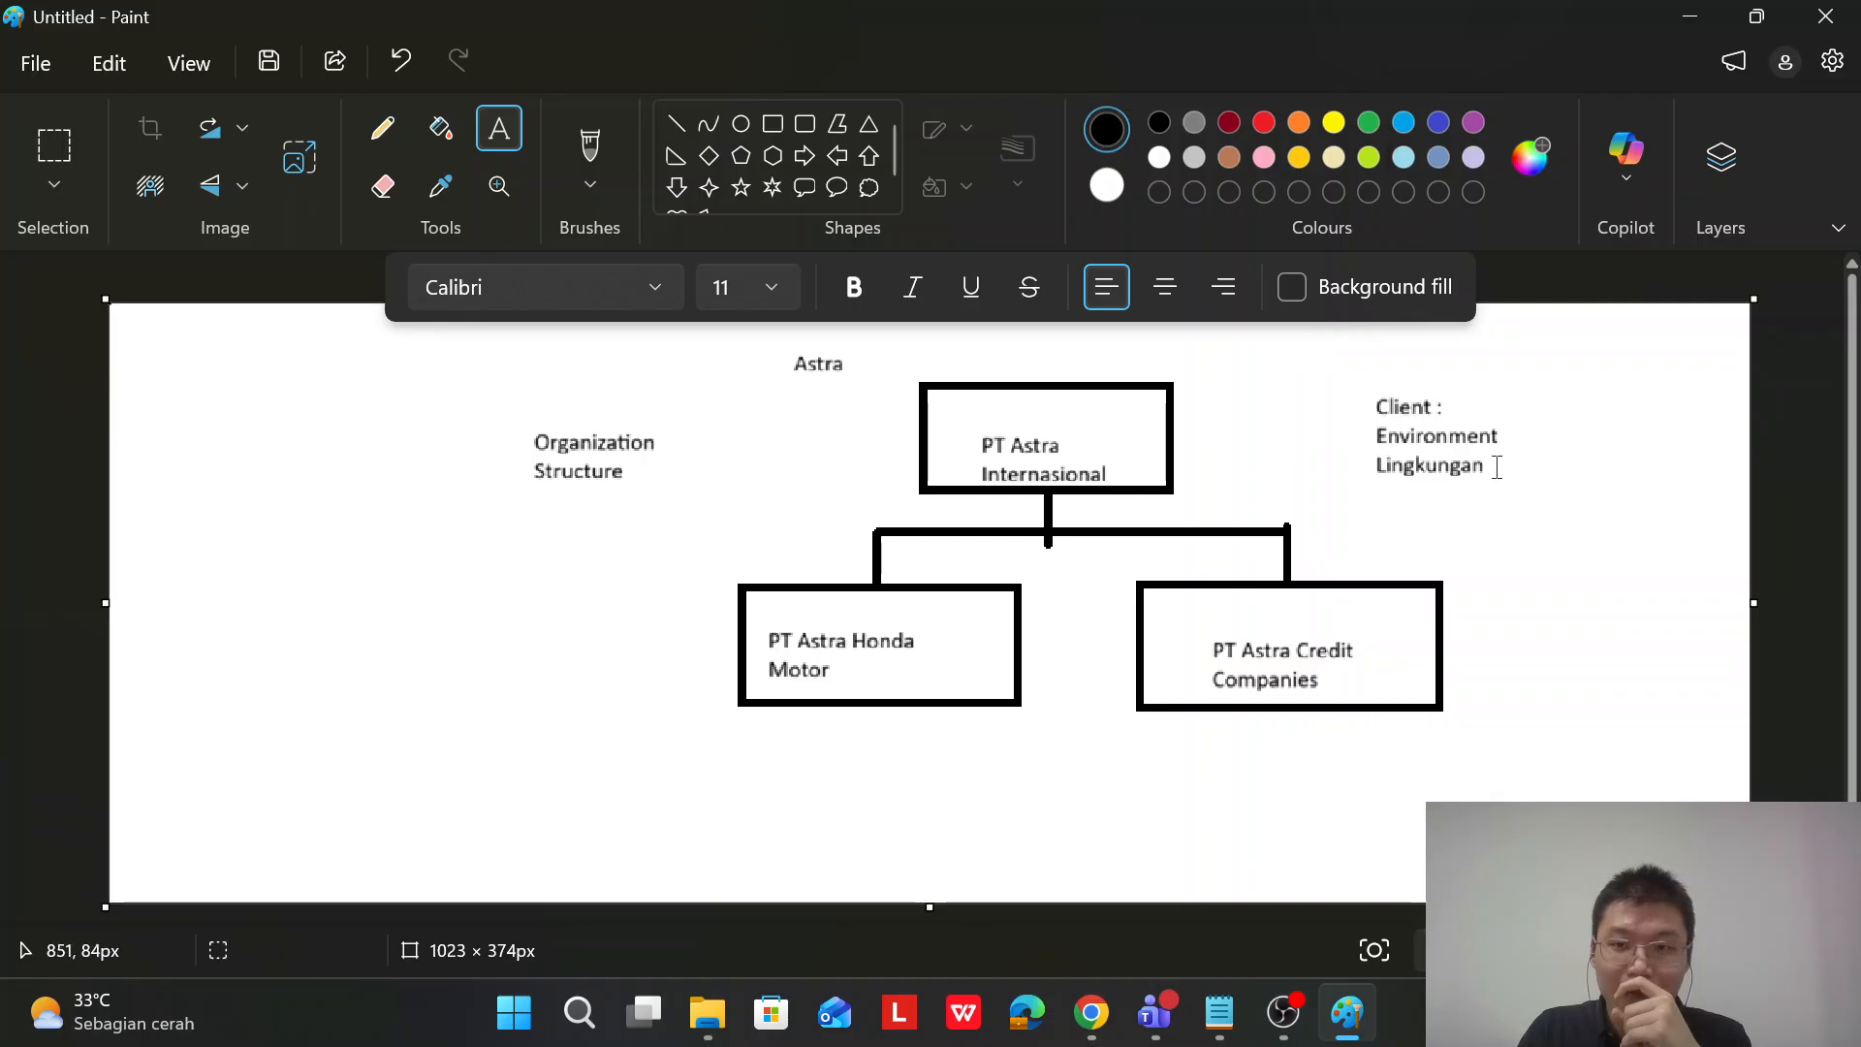
left_click_drag(1500, 467, 1695, 521)
type("industri perusahyaan")
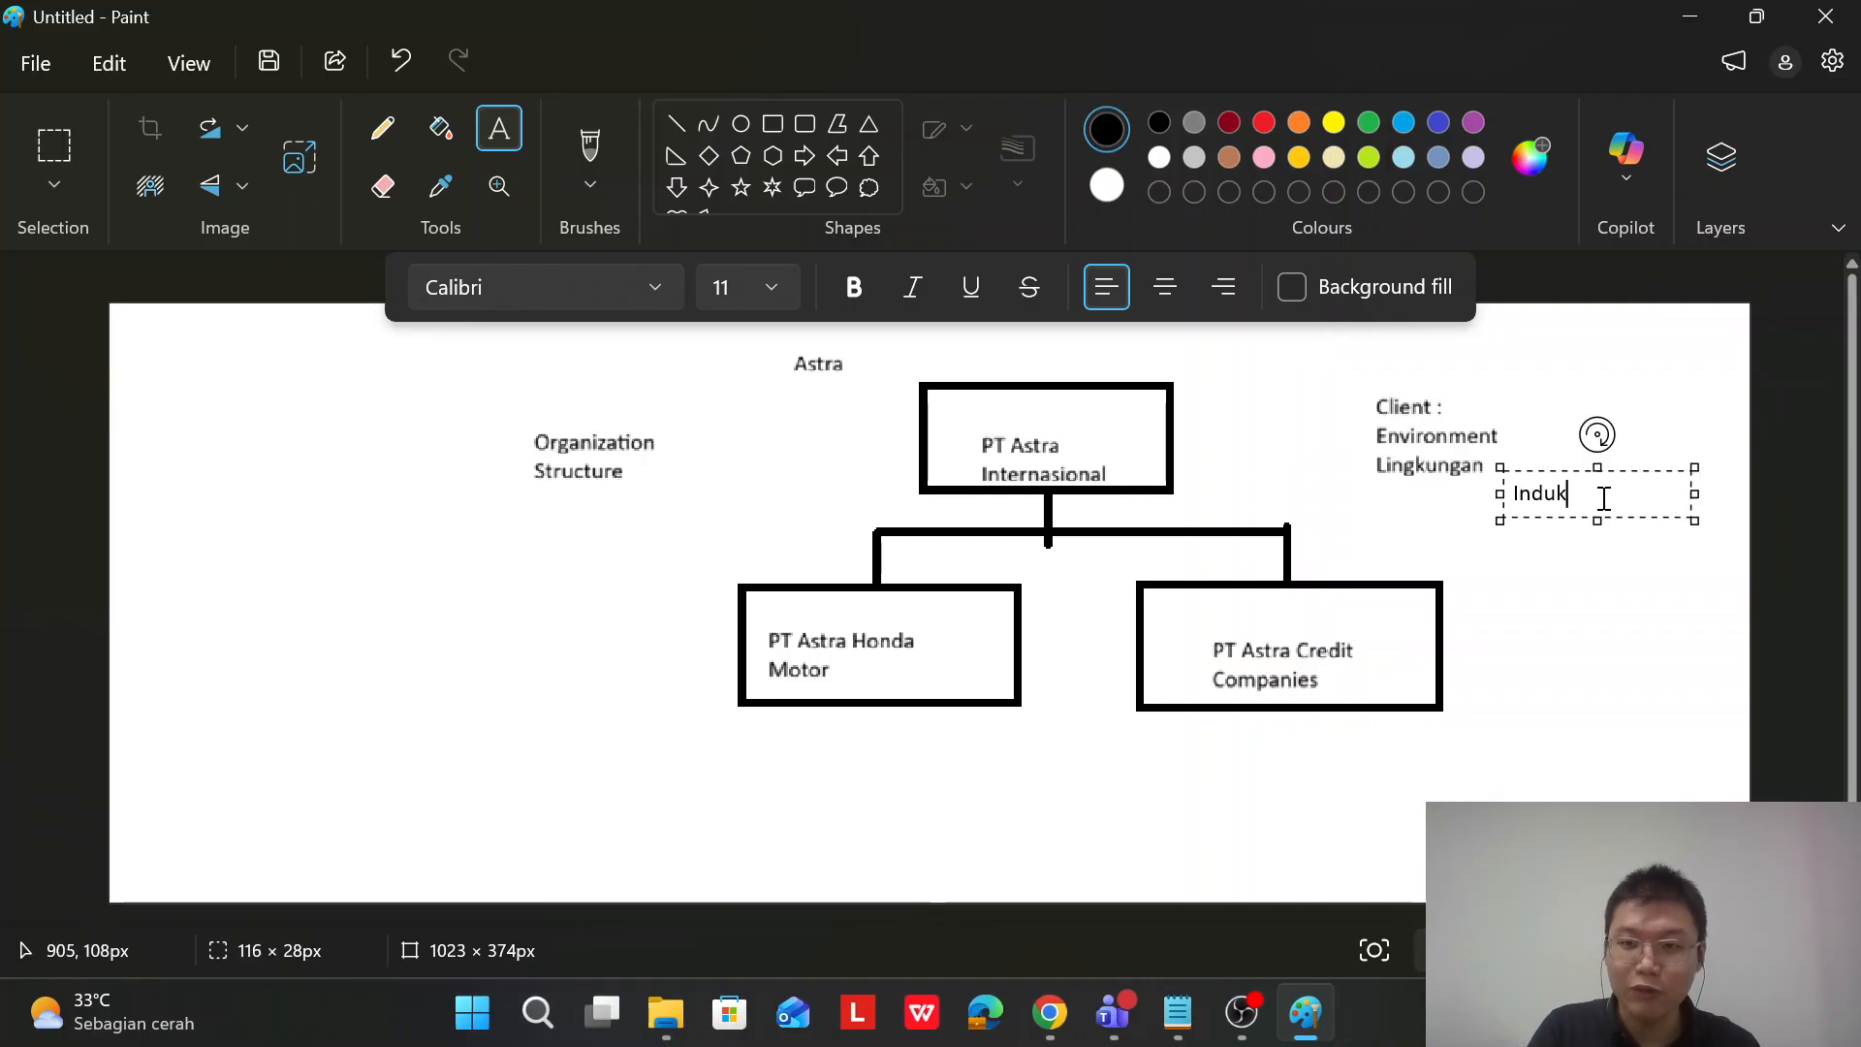
key("ctrl+a")
type("Induk Perusahaan")
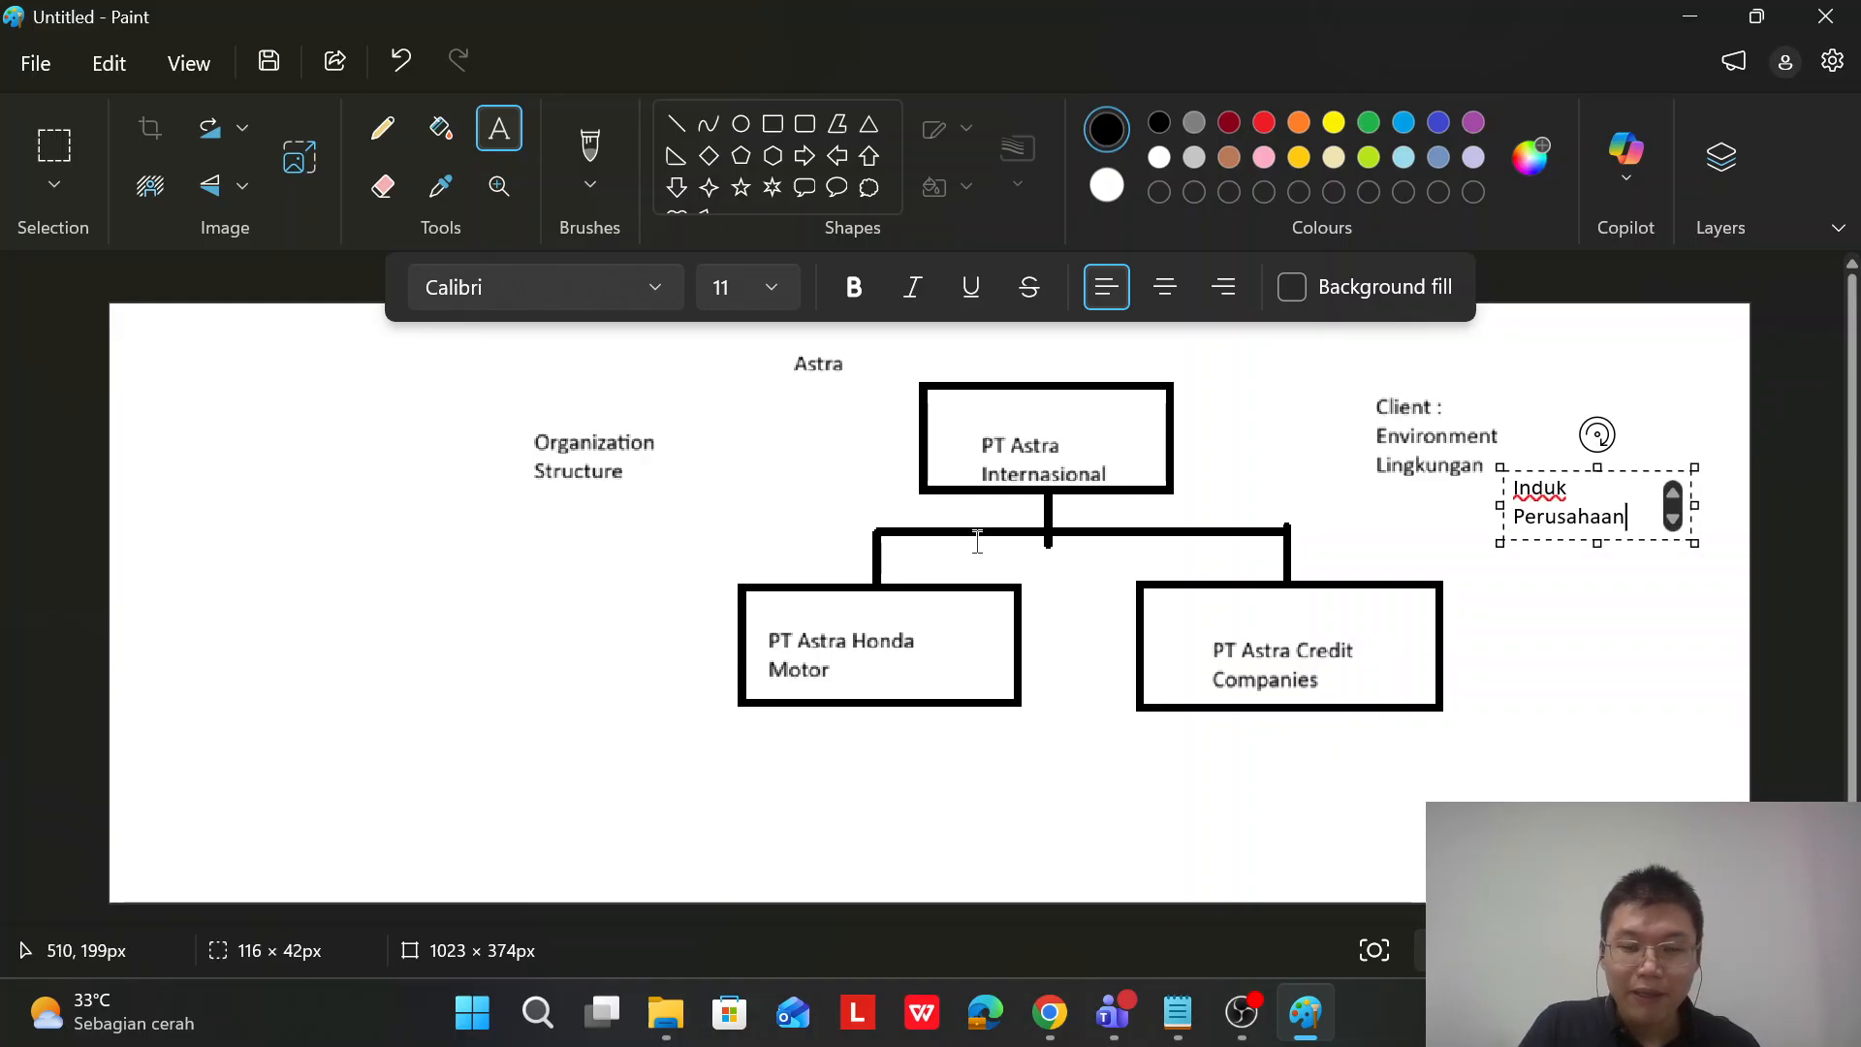
left_click(1393, 488)
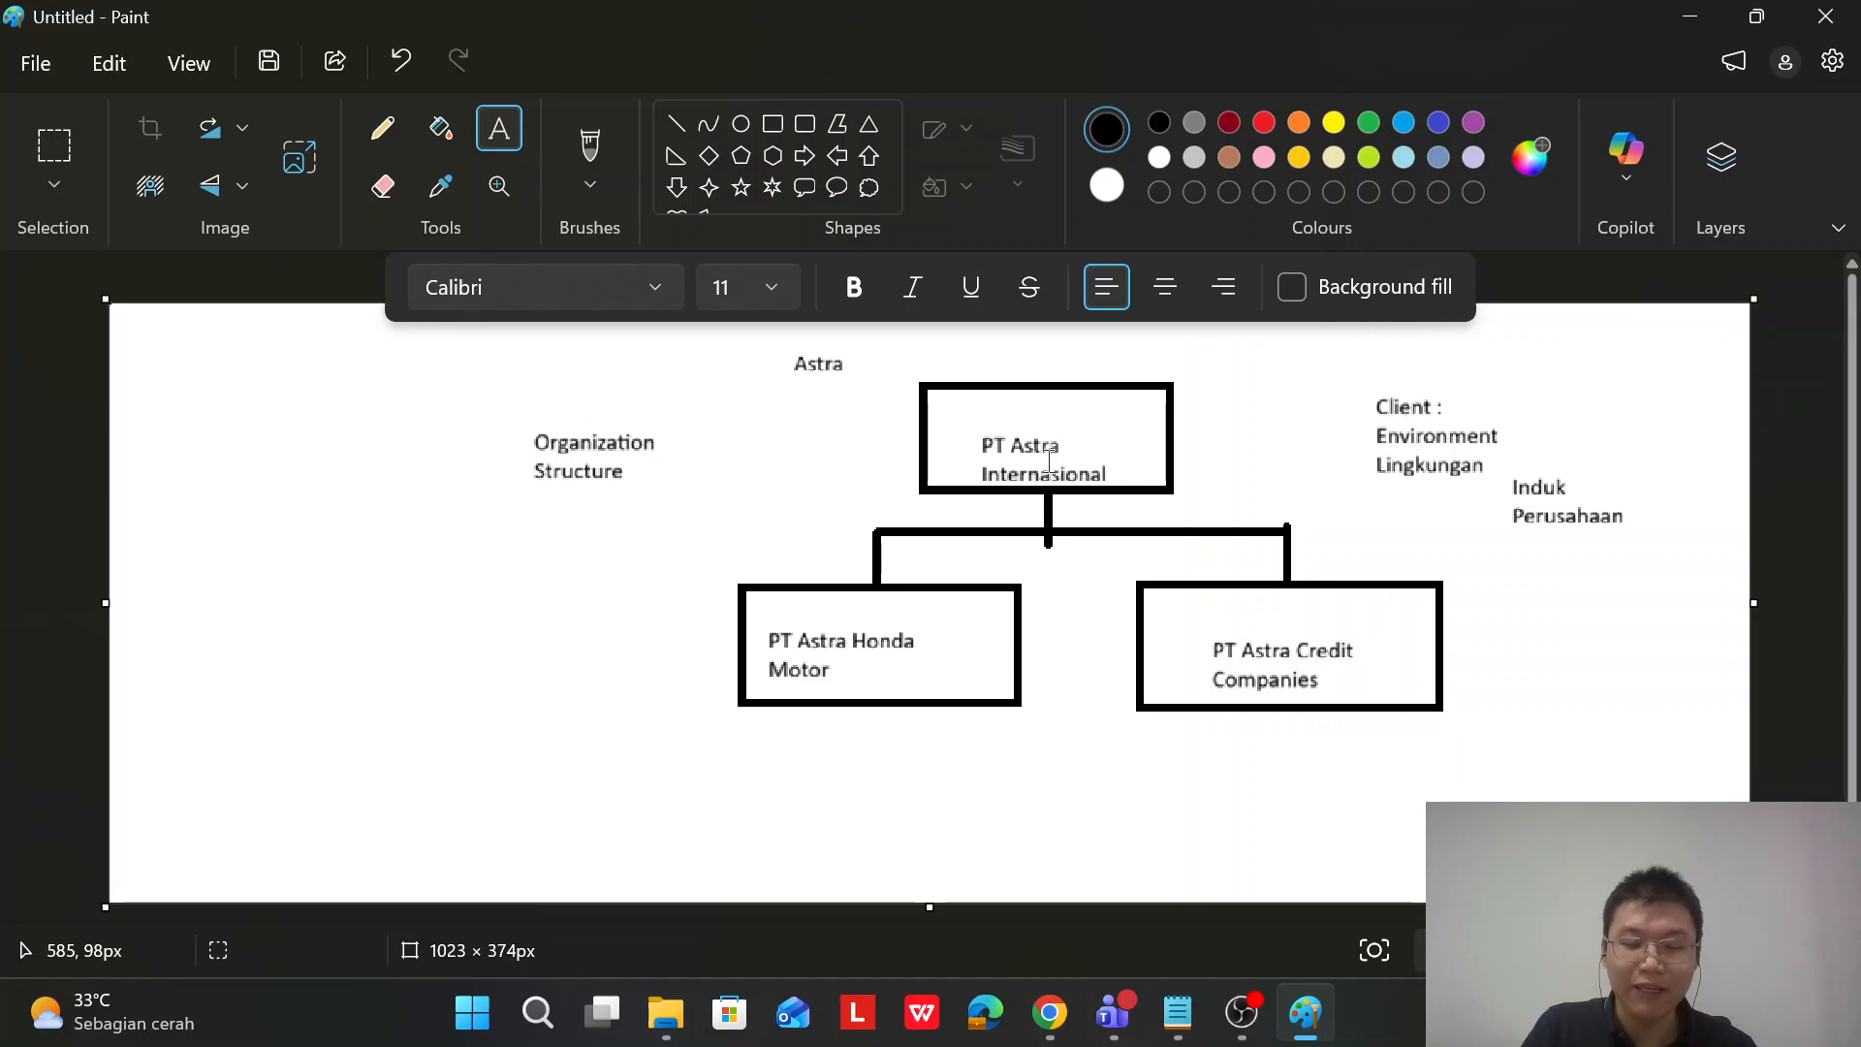
Add the text label "Company Code" to the right of the PT Astra Credit Companies box
left_click_drag(1520, 624, 1712, 676)
type("Com")
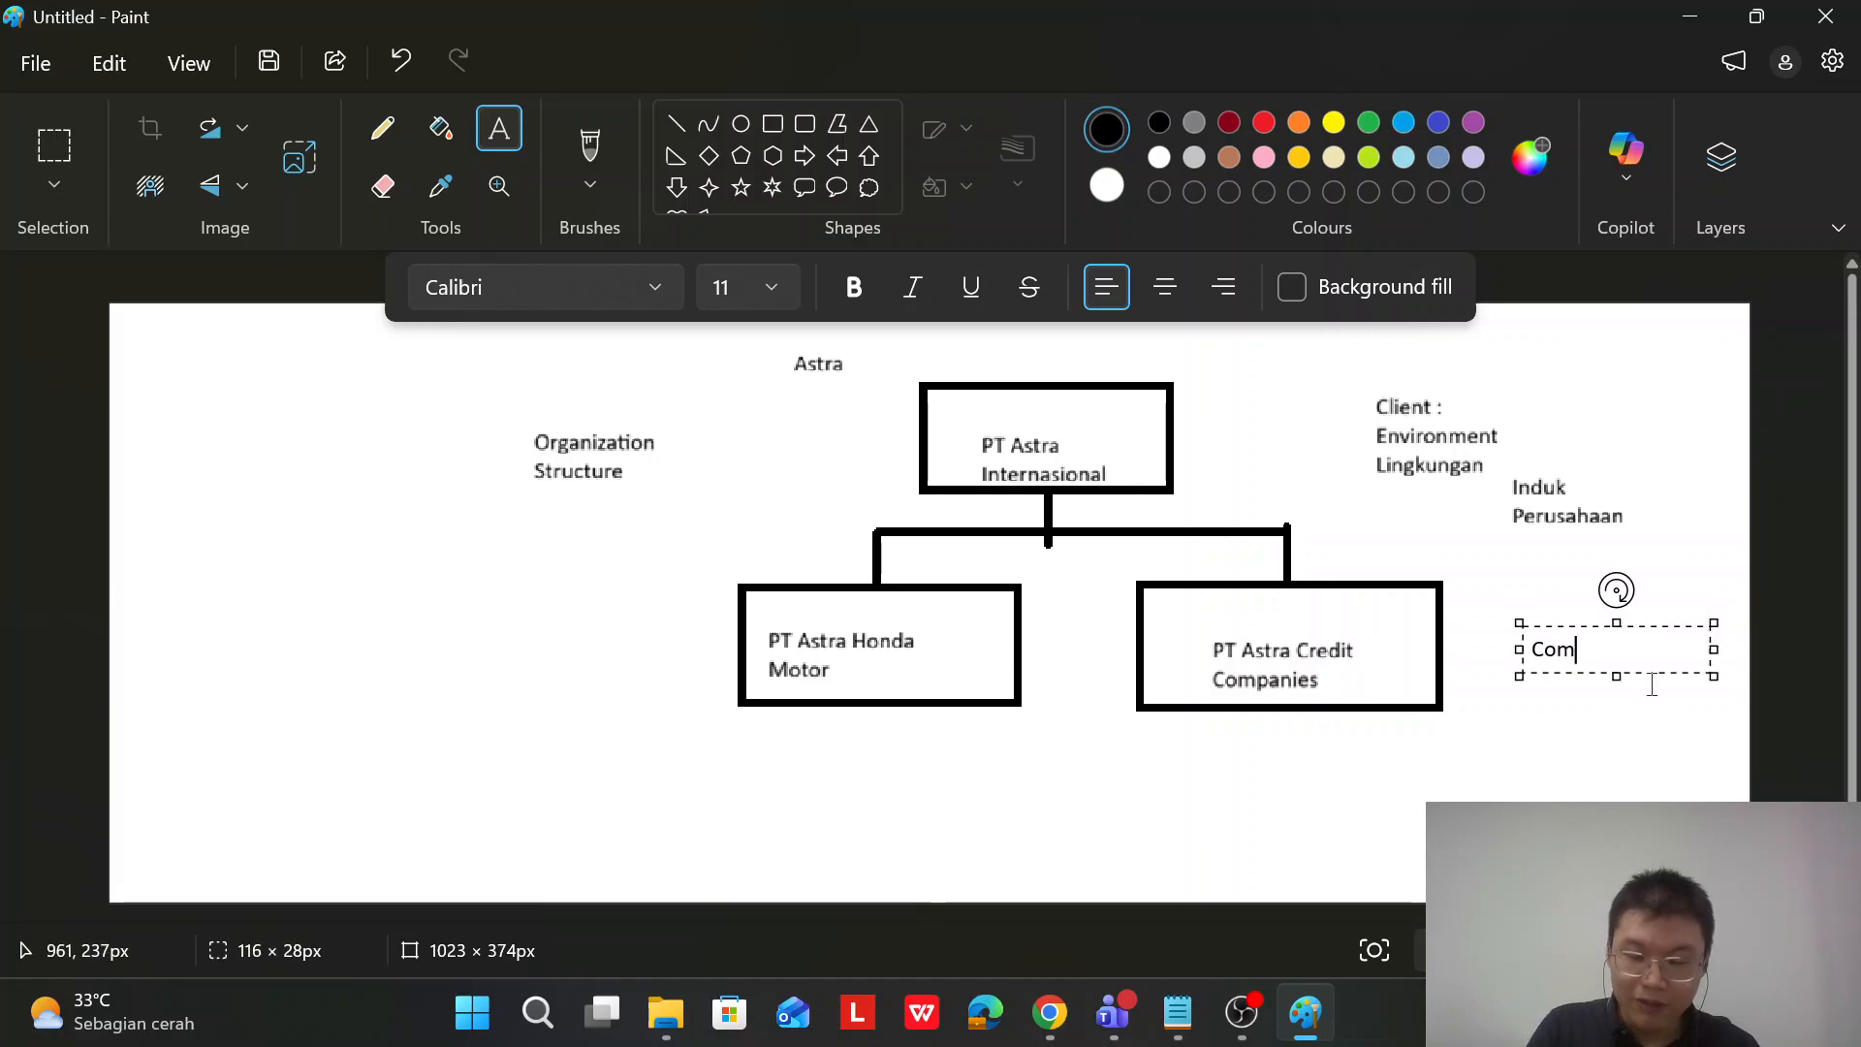
type("pany Code")
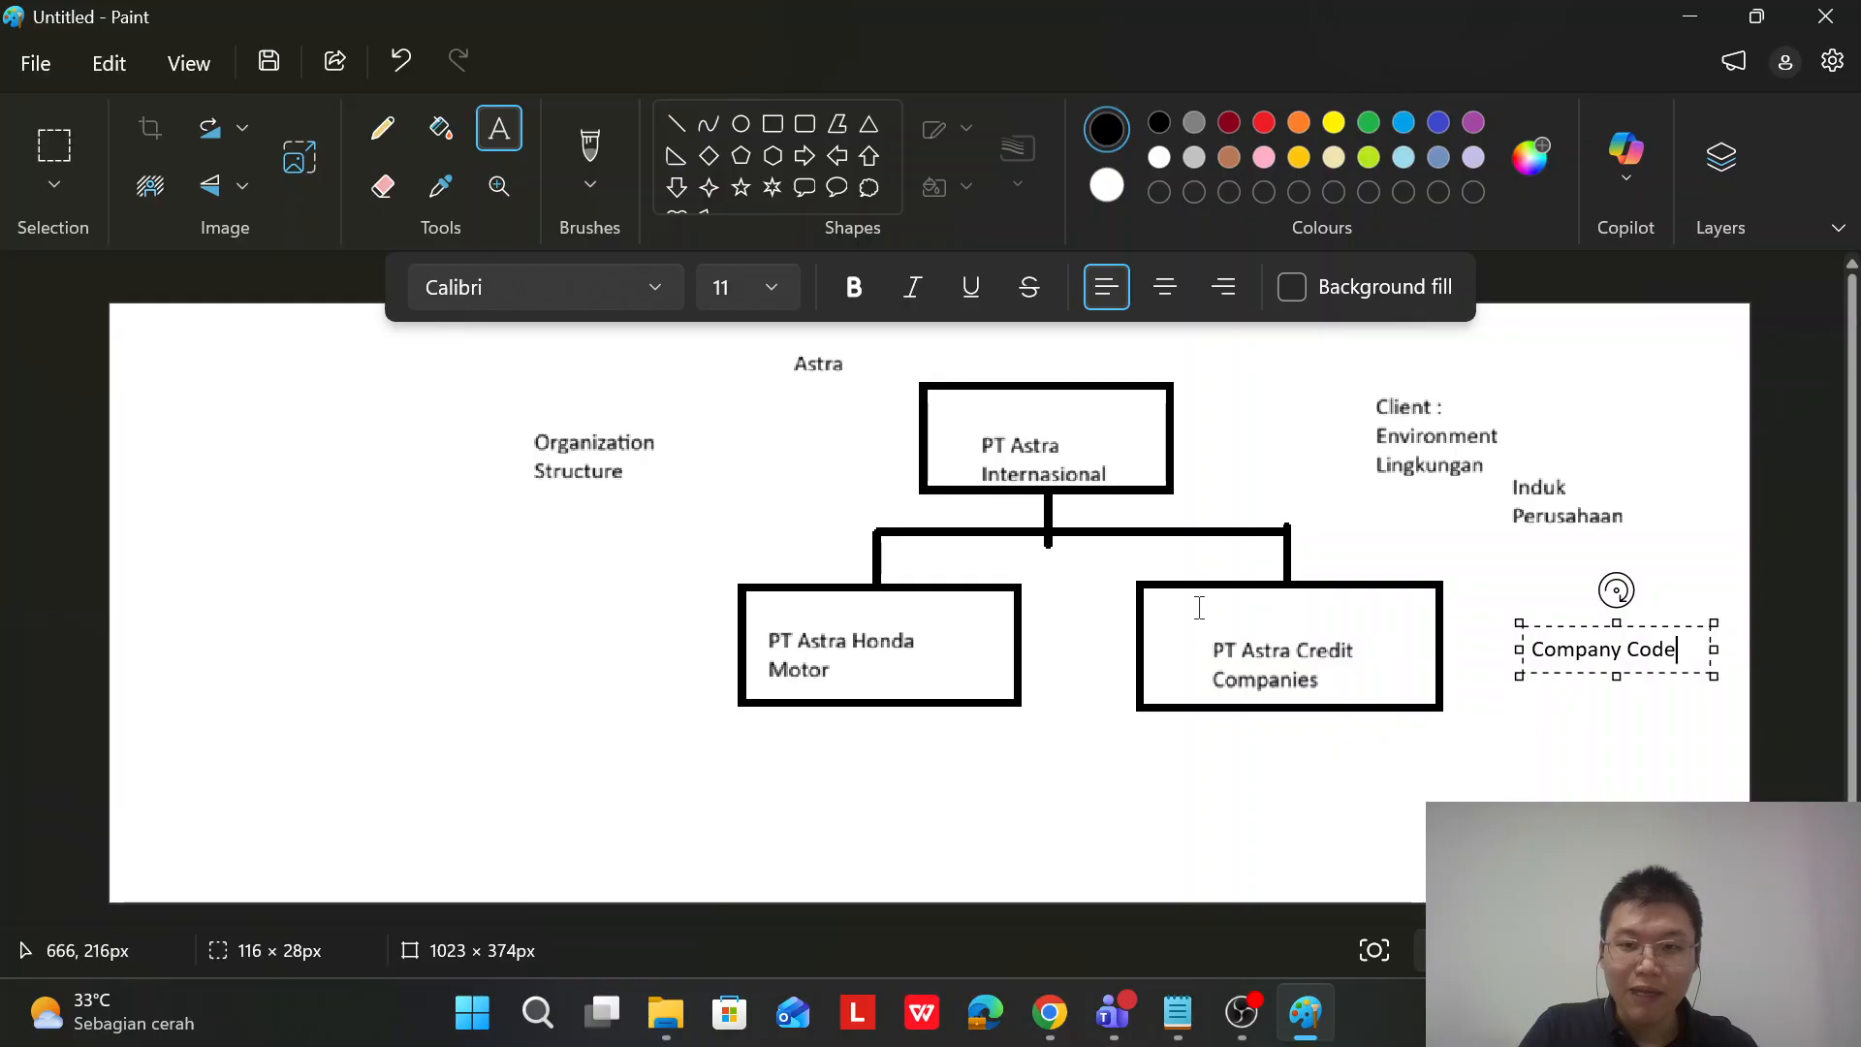
left_click(592, 140)
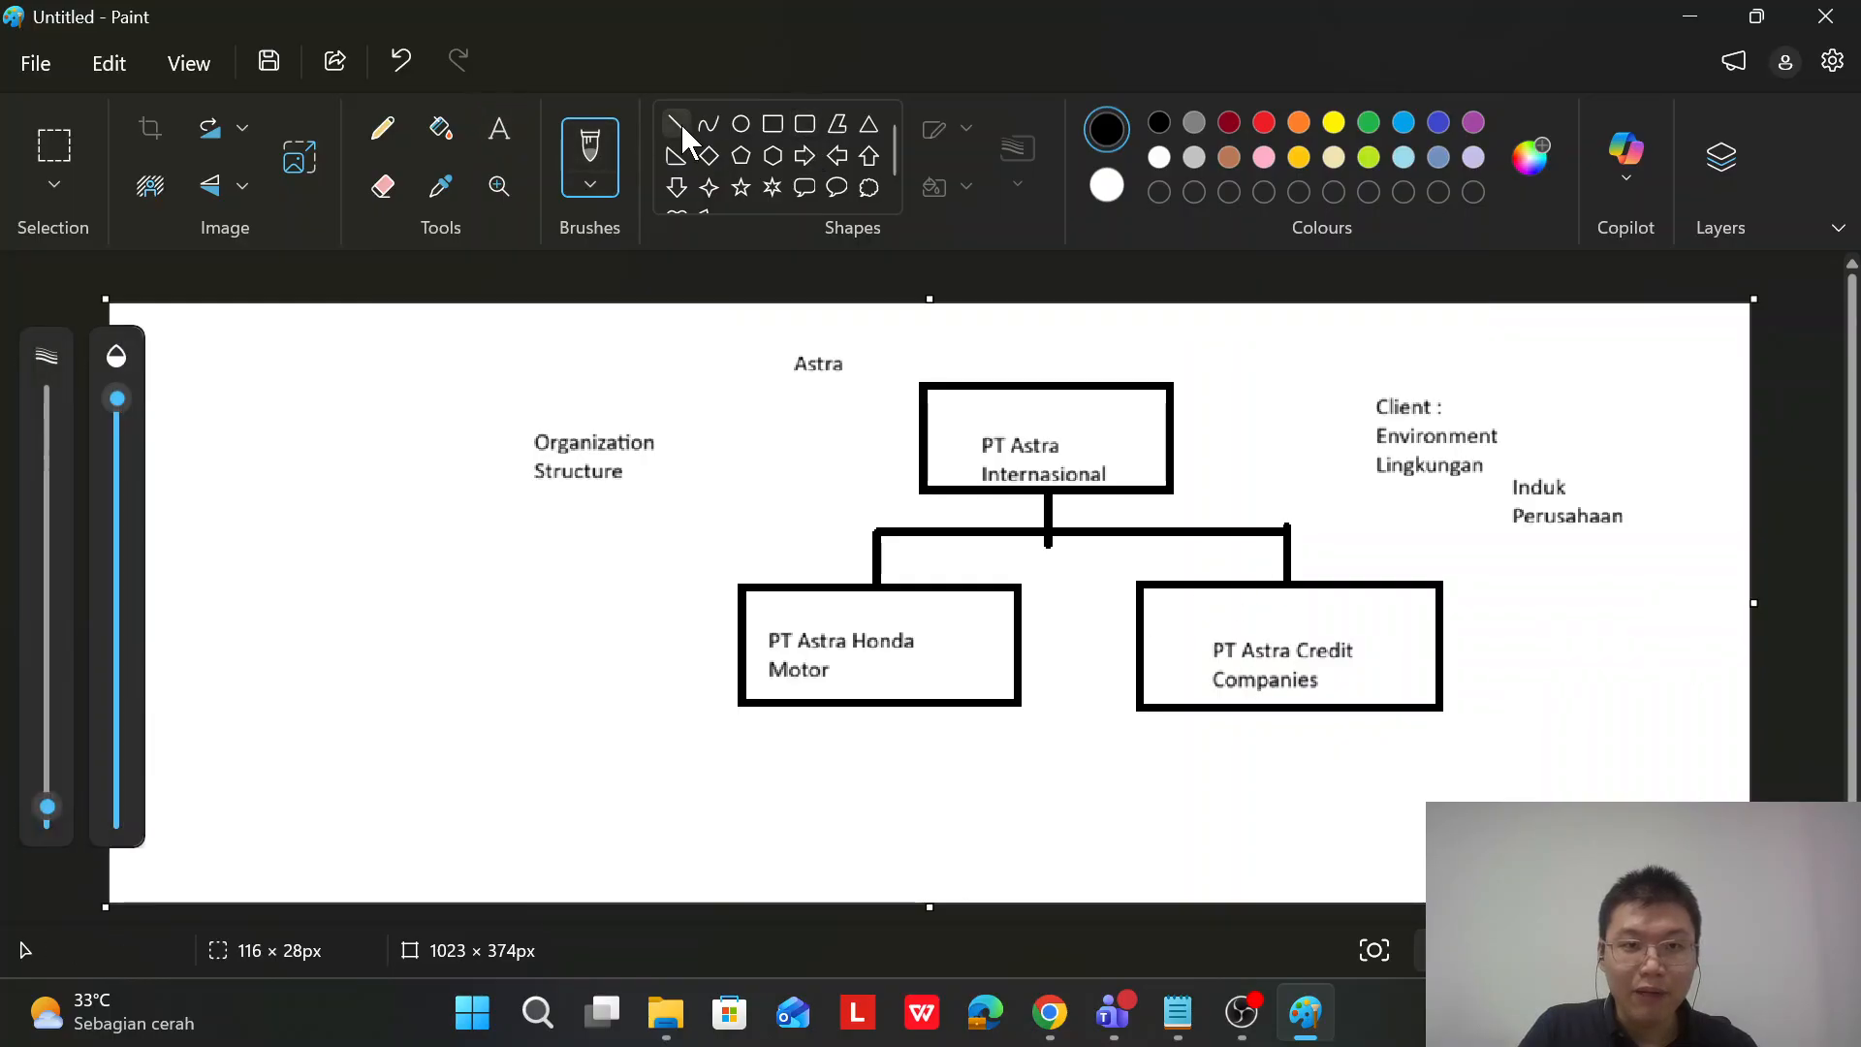
Add the text label "Kreditur" below the PT Astra Credit Companies box
left_click(499, 131)
left_click(1258, 725)
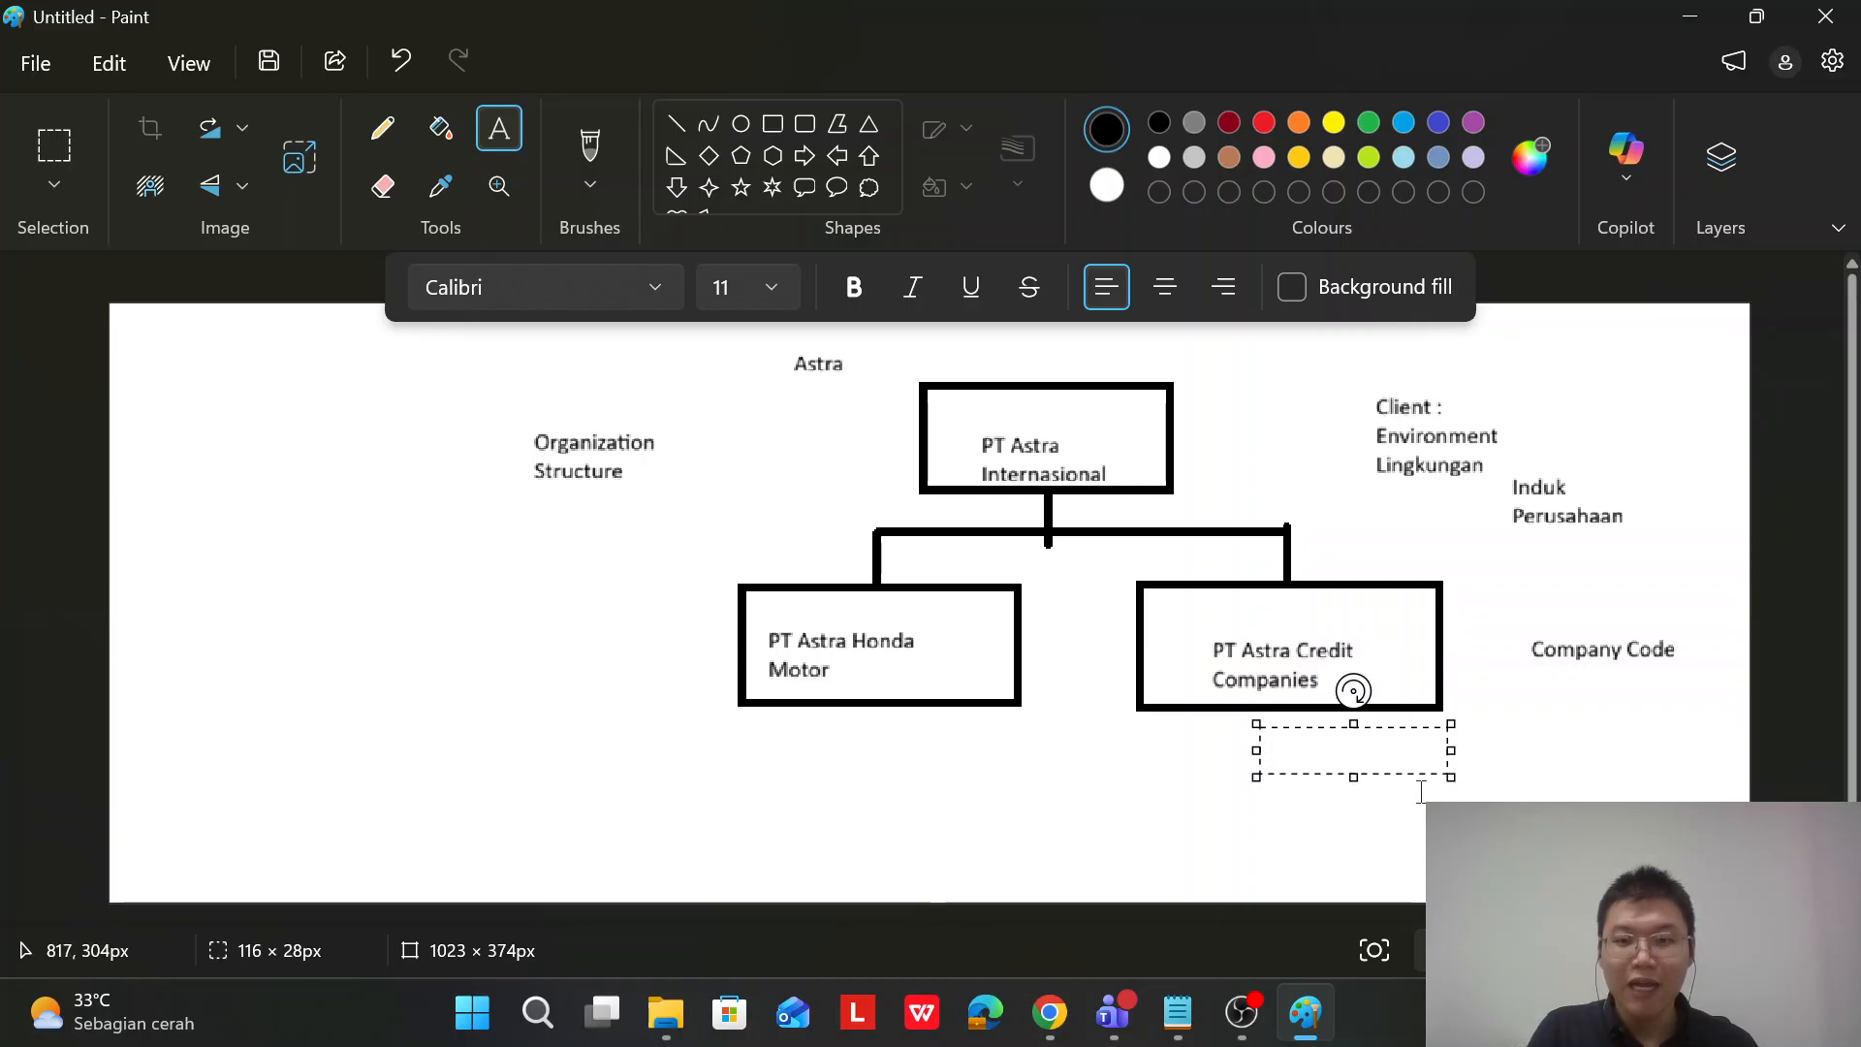
type("Kreditur")
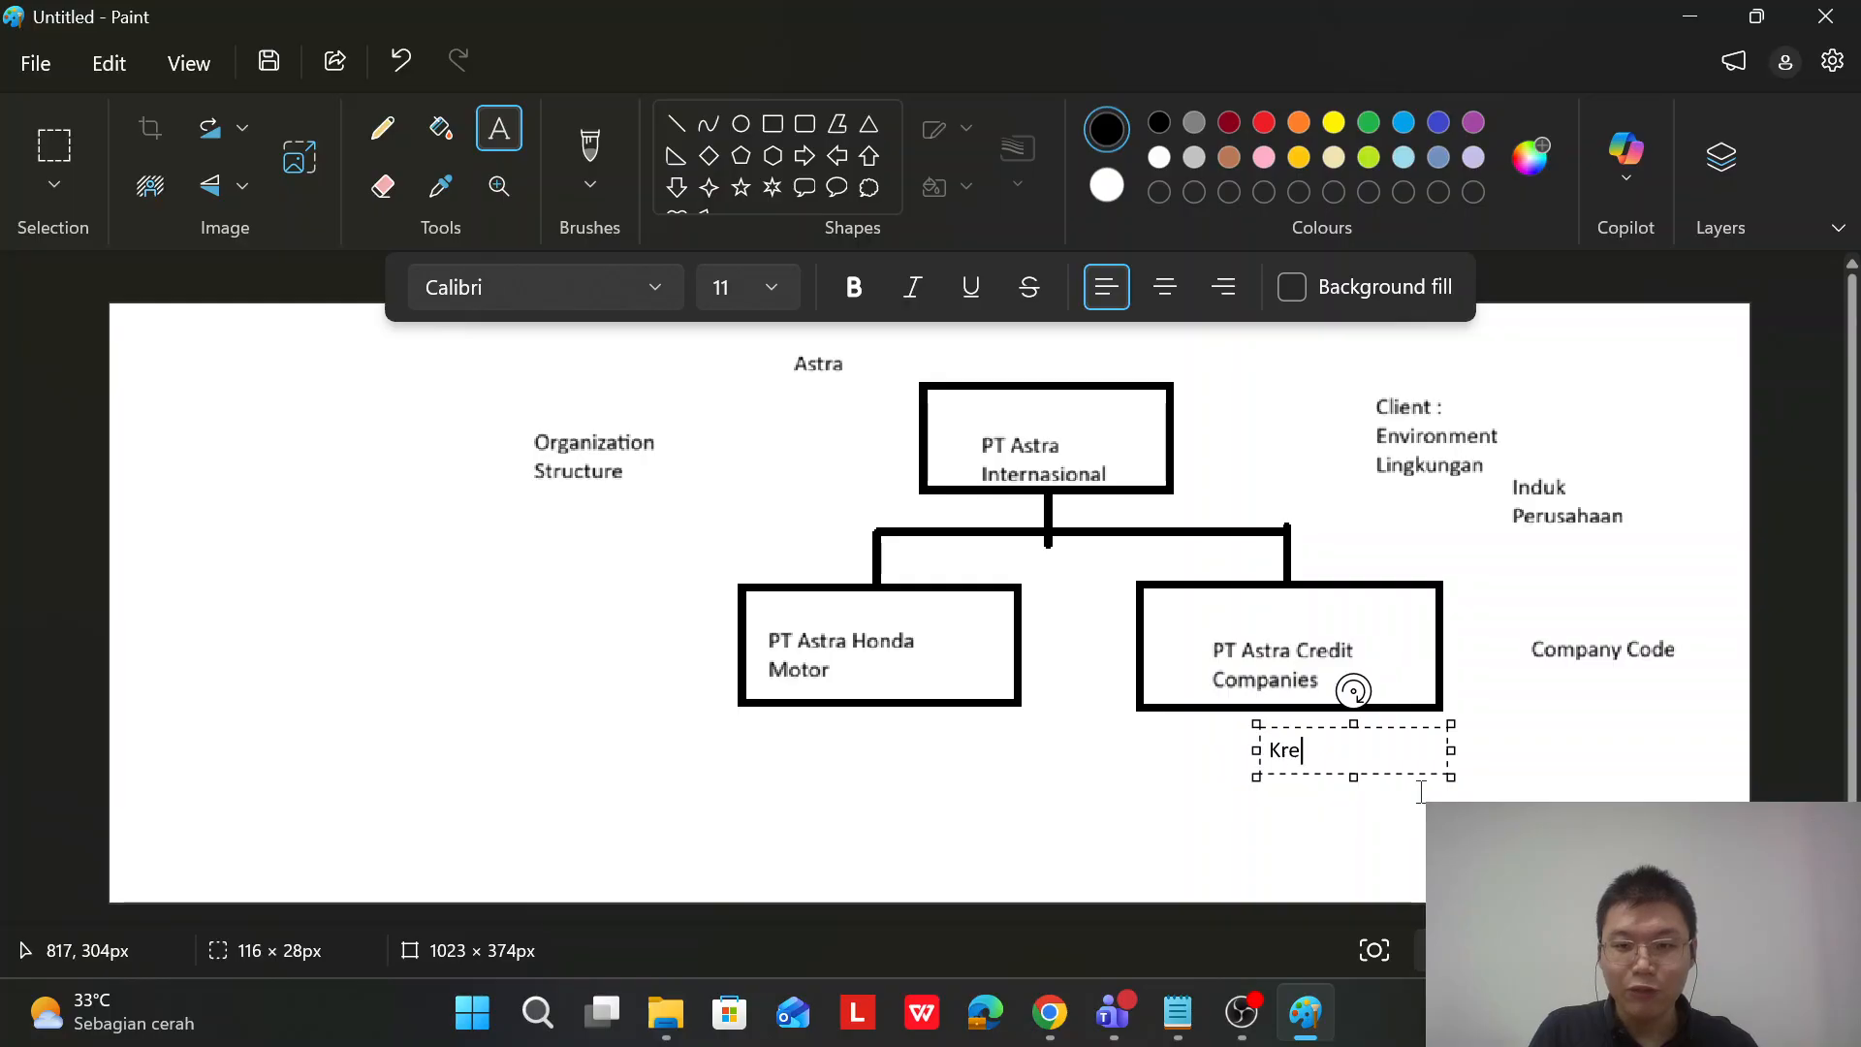
left_click(776, 722)
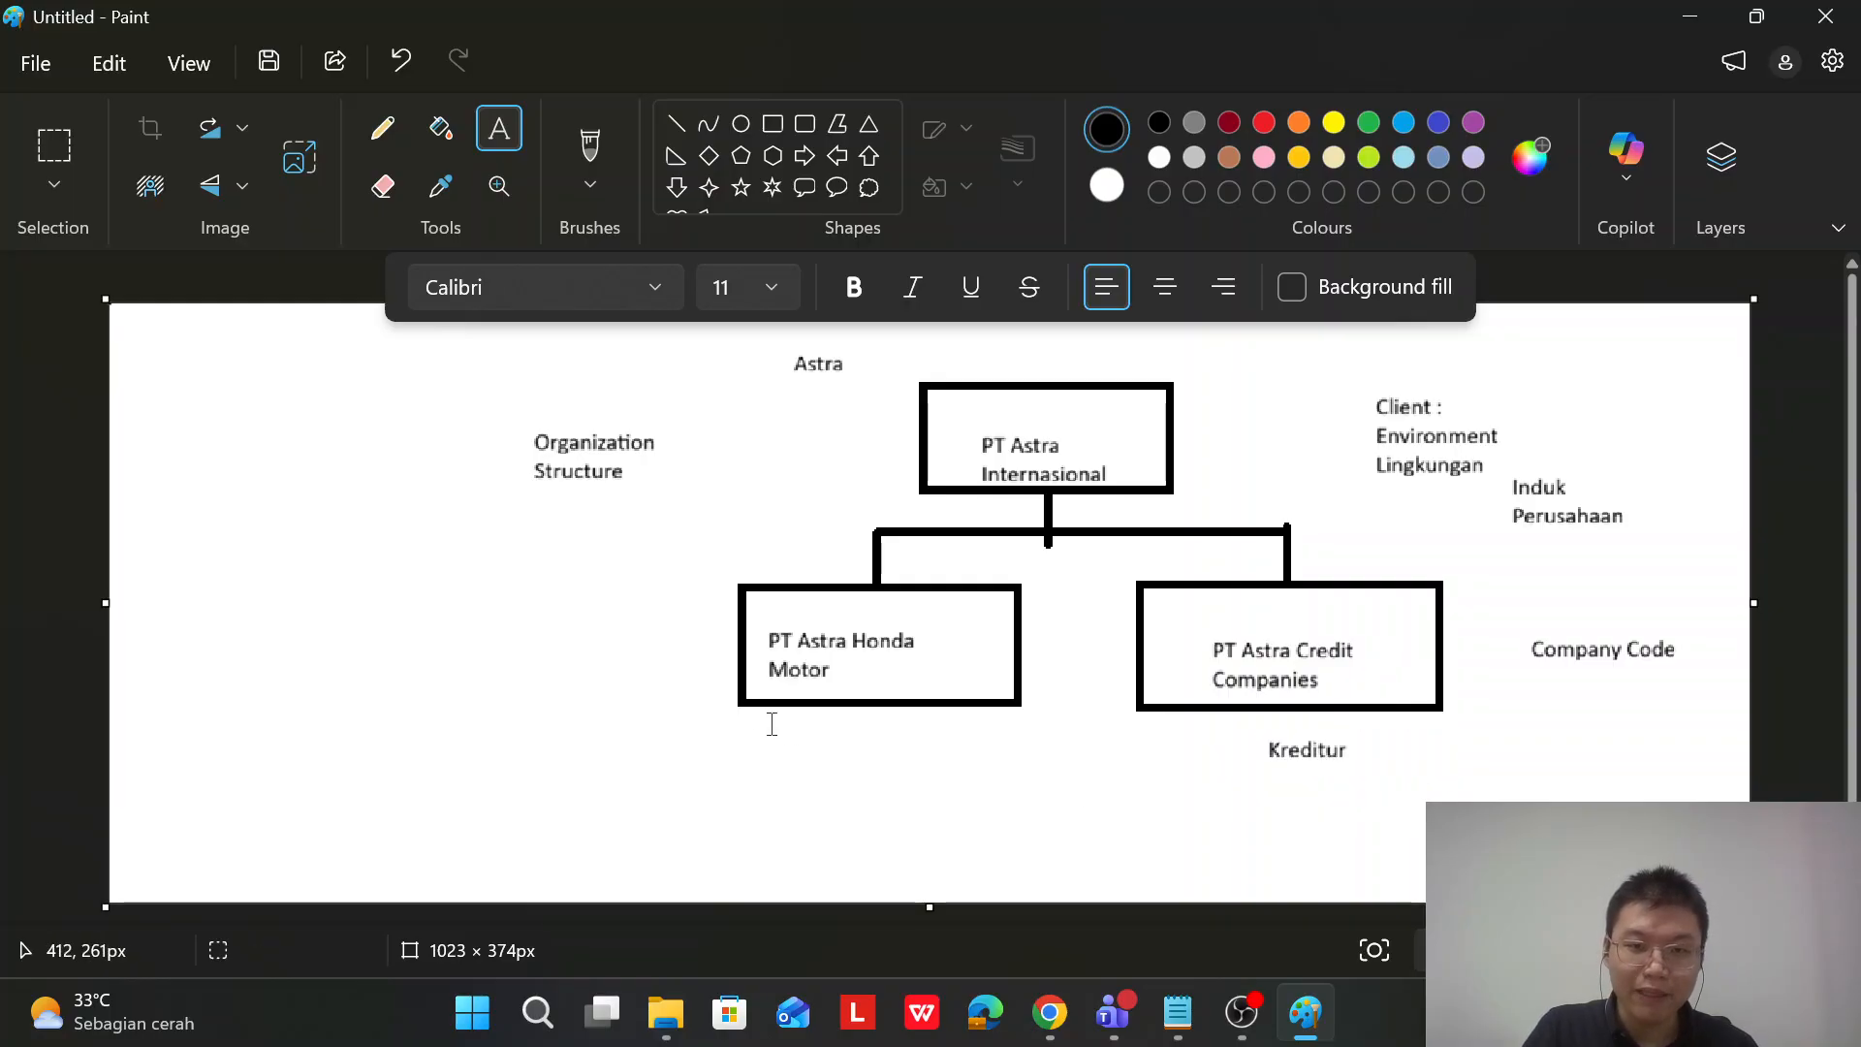
Add the text label "Manufacturing motor sampai distribution" below the PT Astra Honda Motor box
left_click(783, 729)
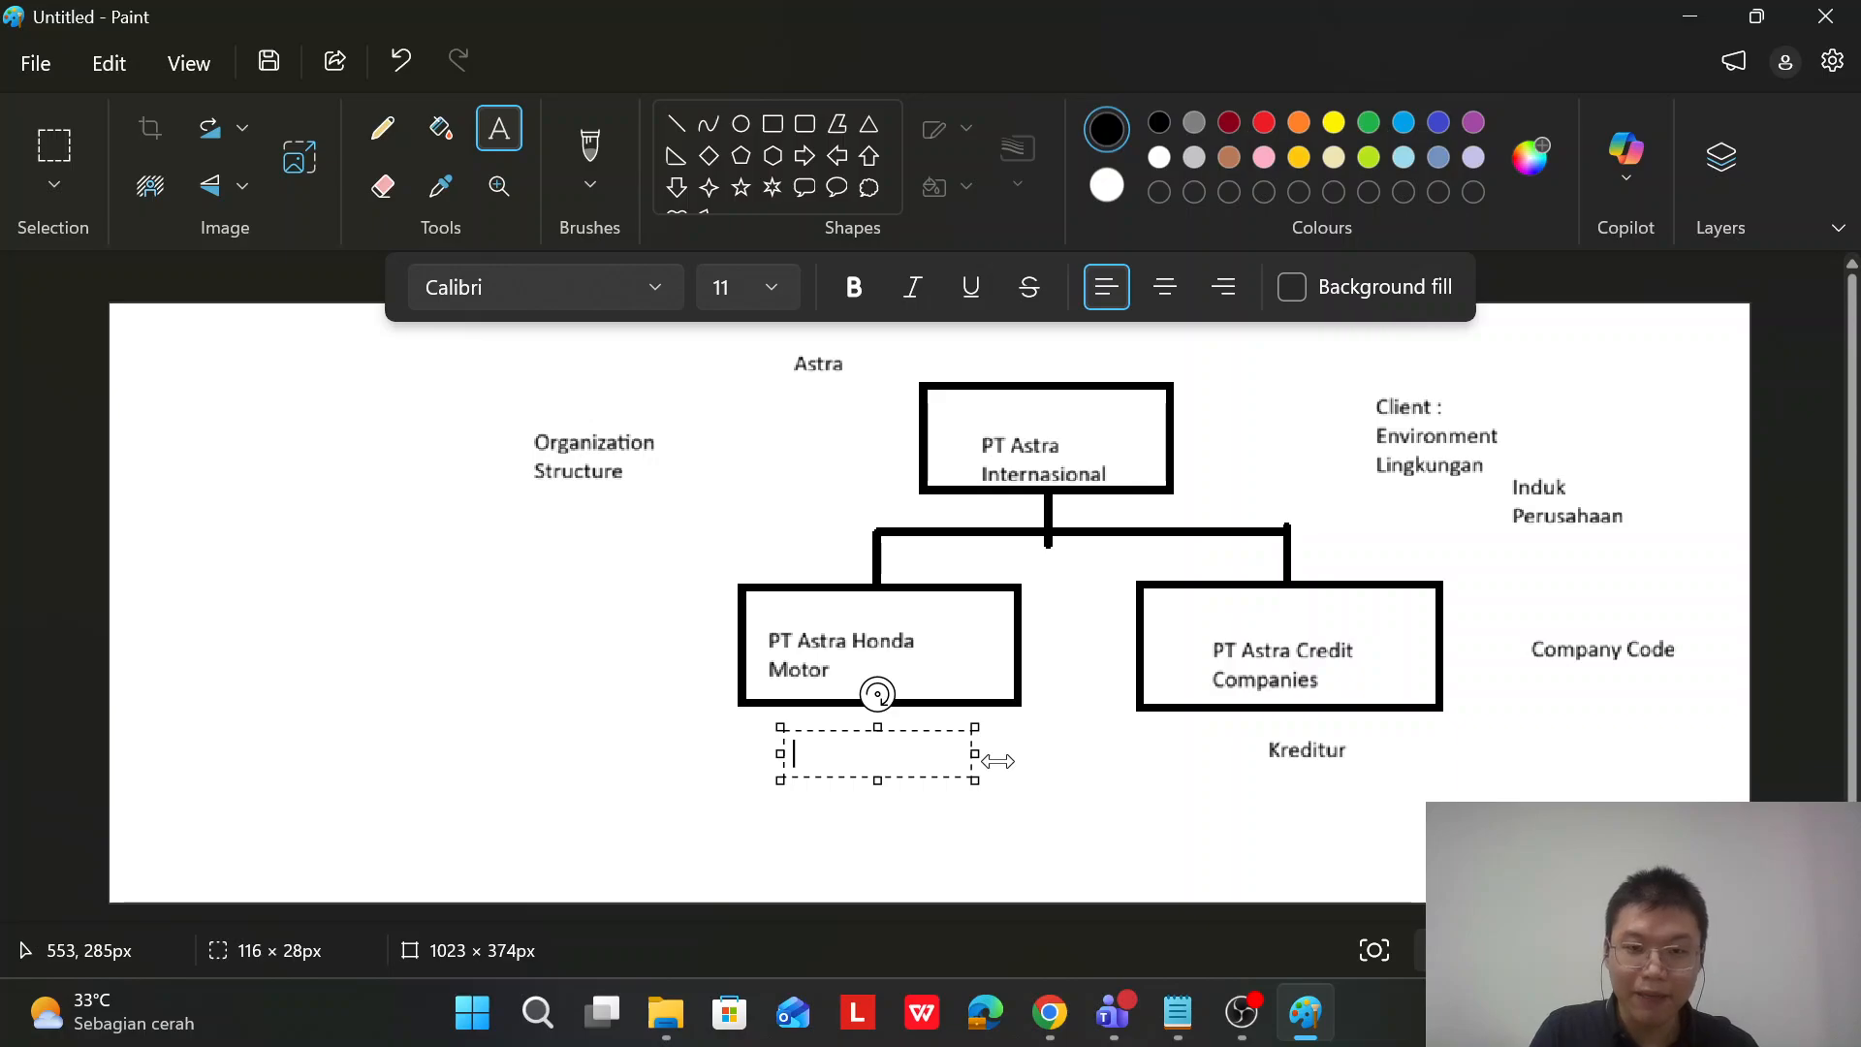
type("Manufacturing motor")
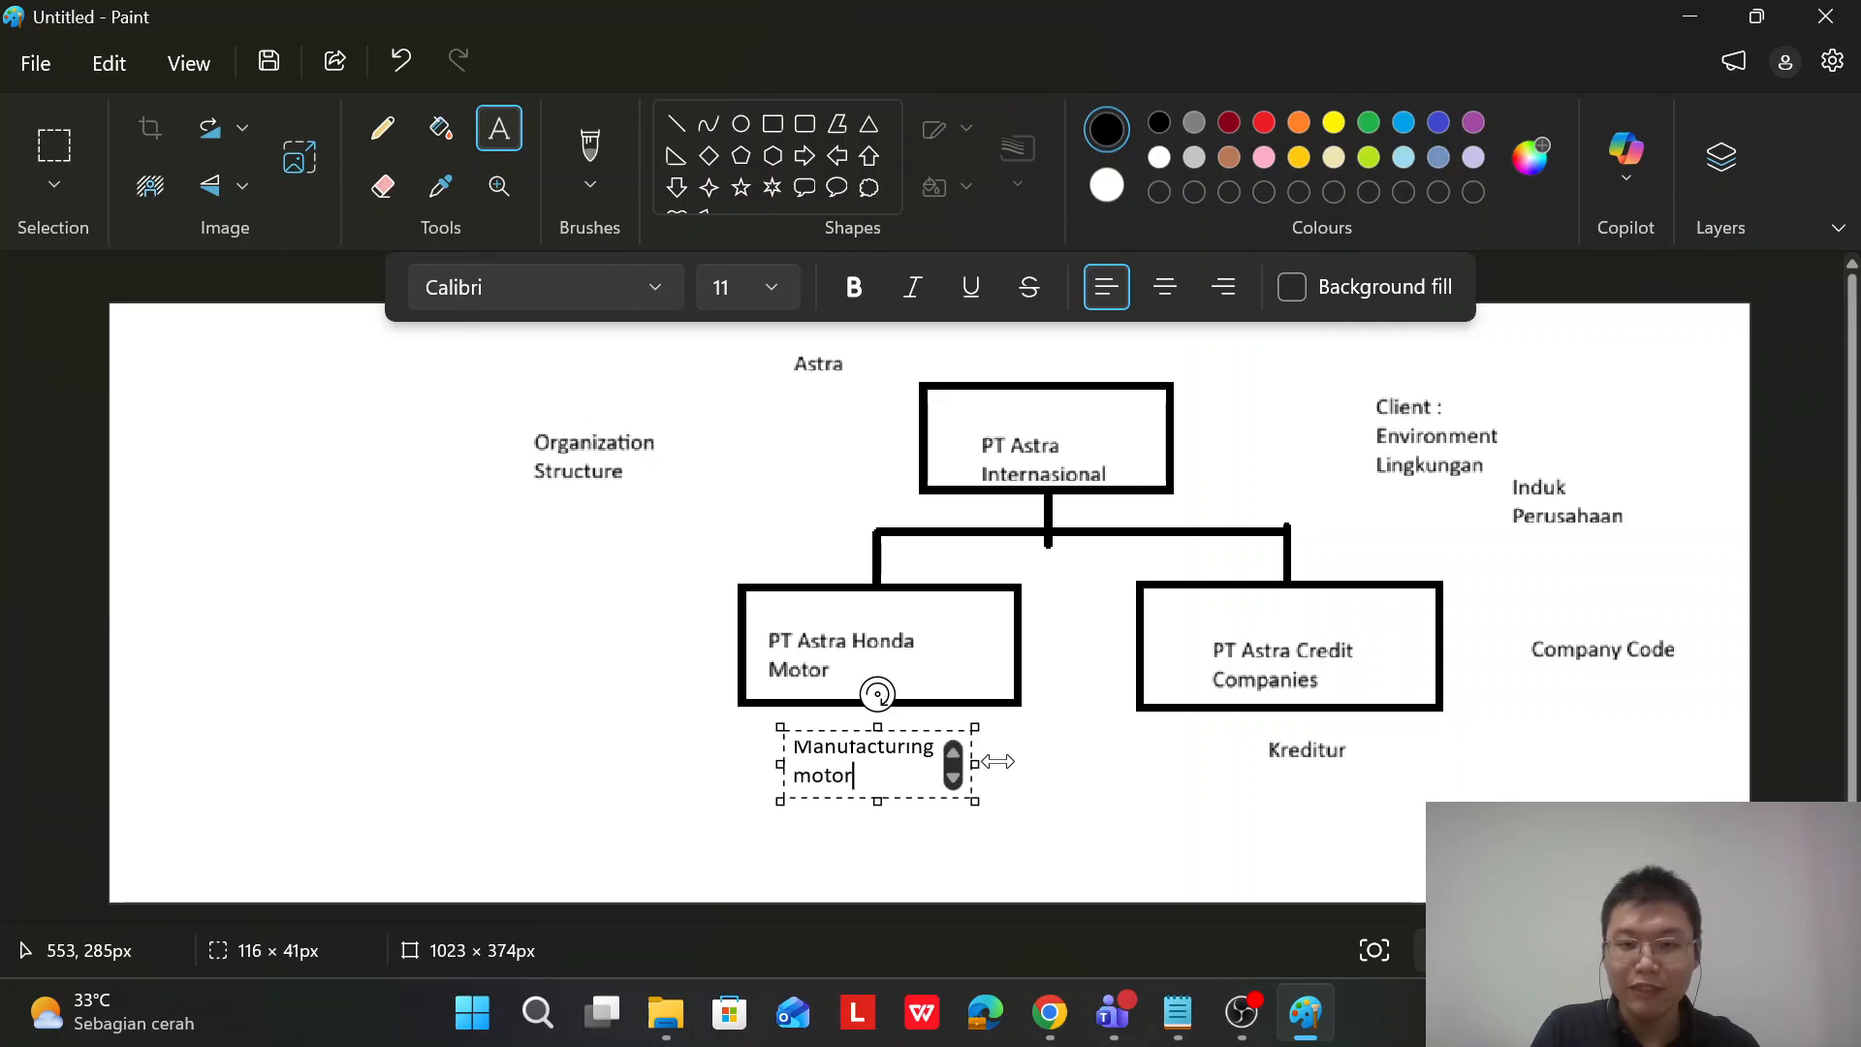
type(" sampai distribu")
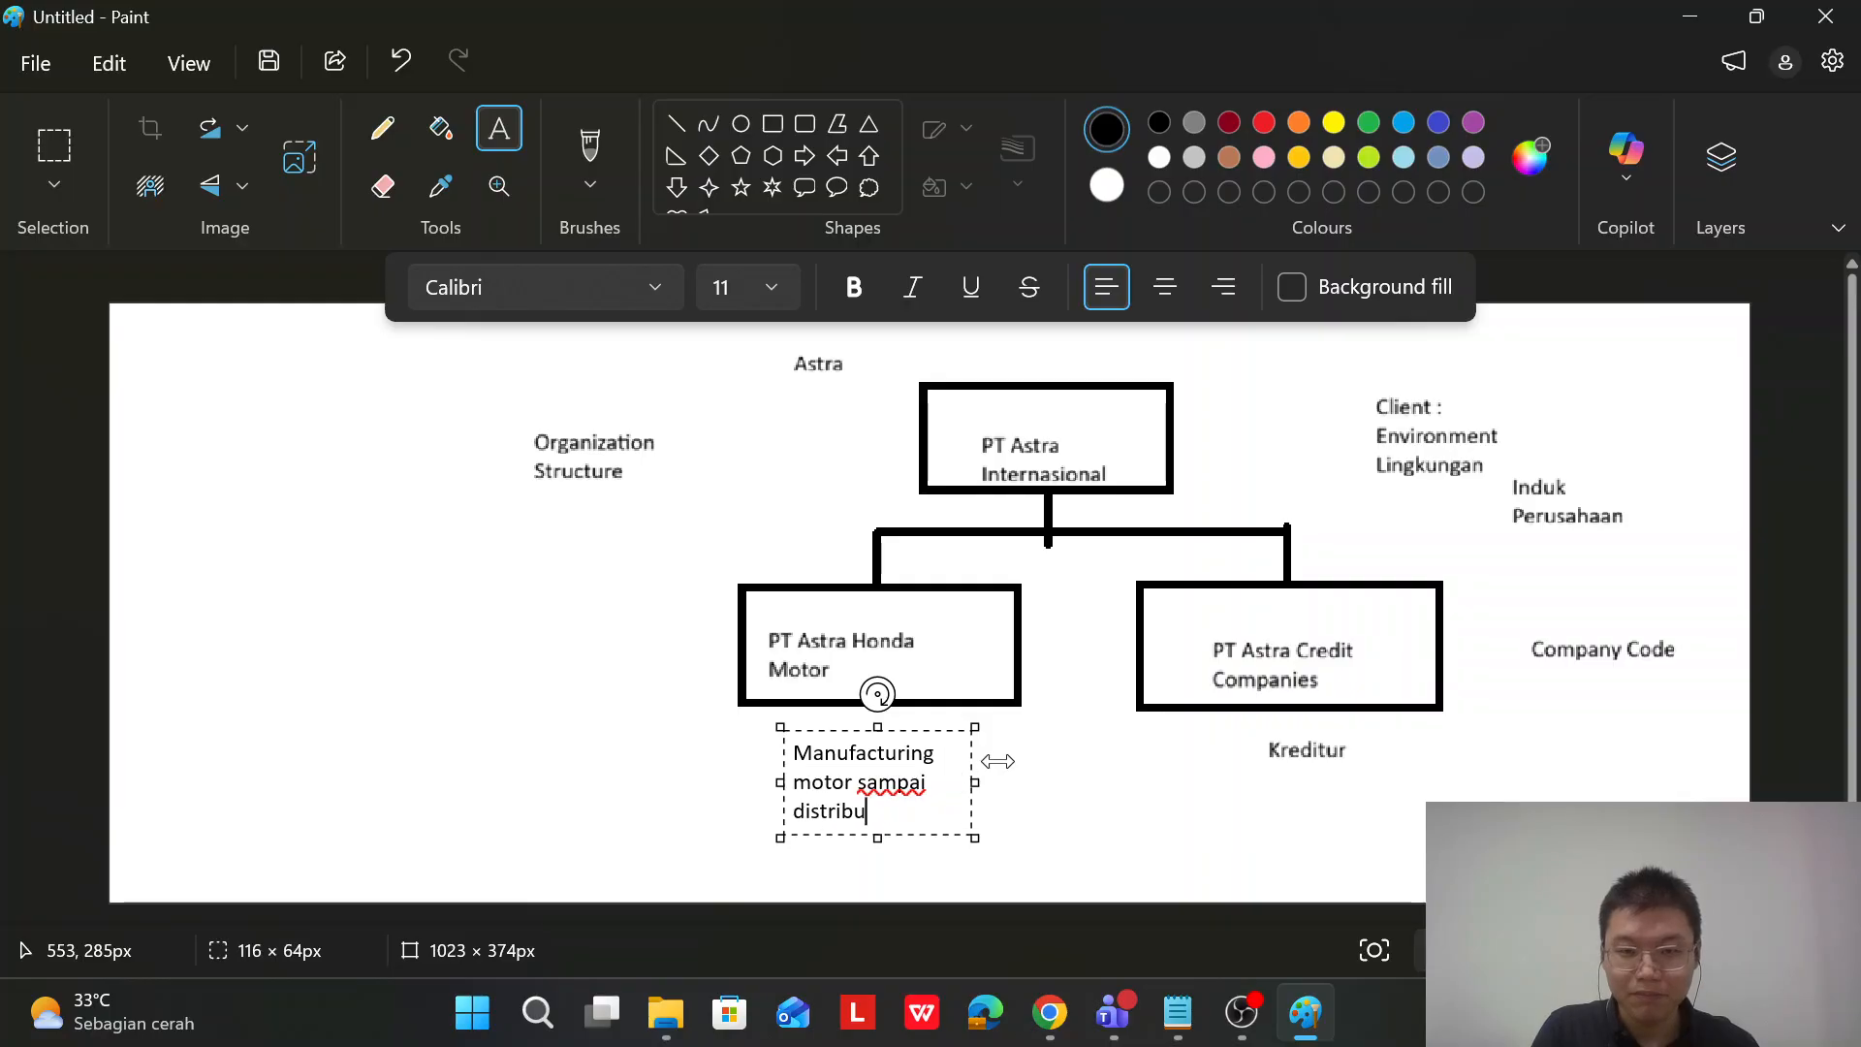
type("tions")
key("BackSpace")
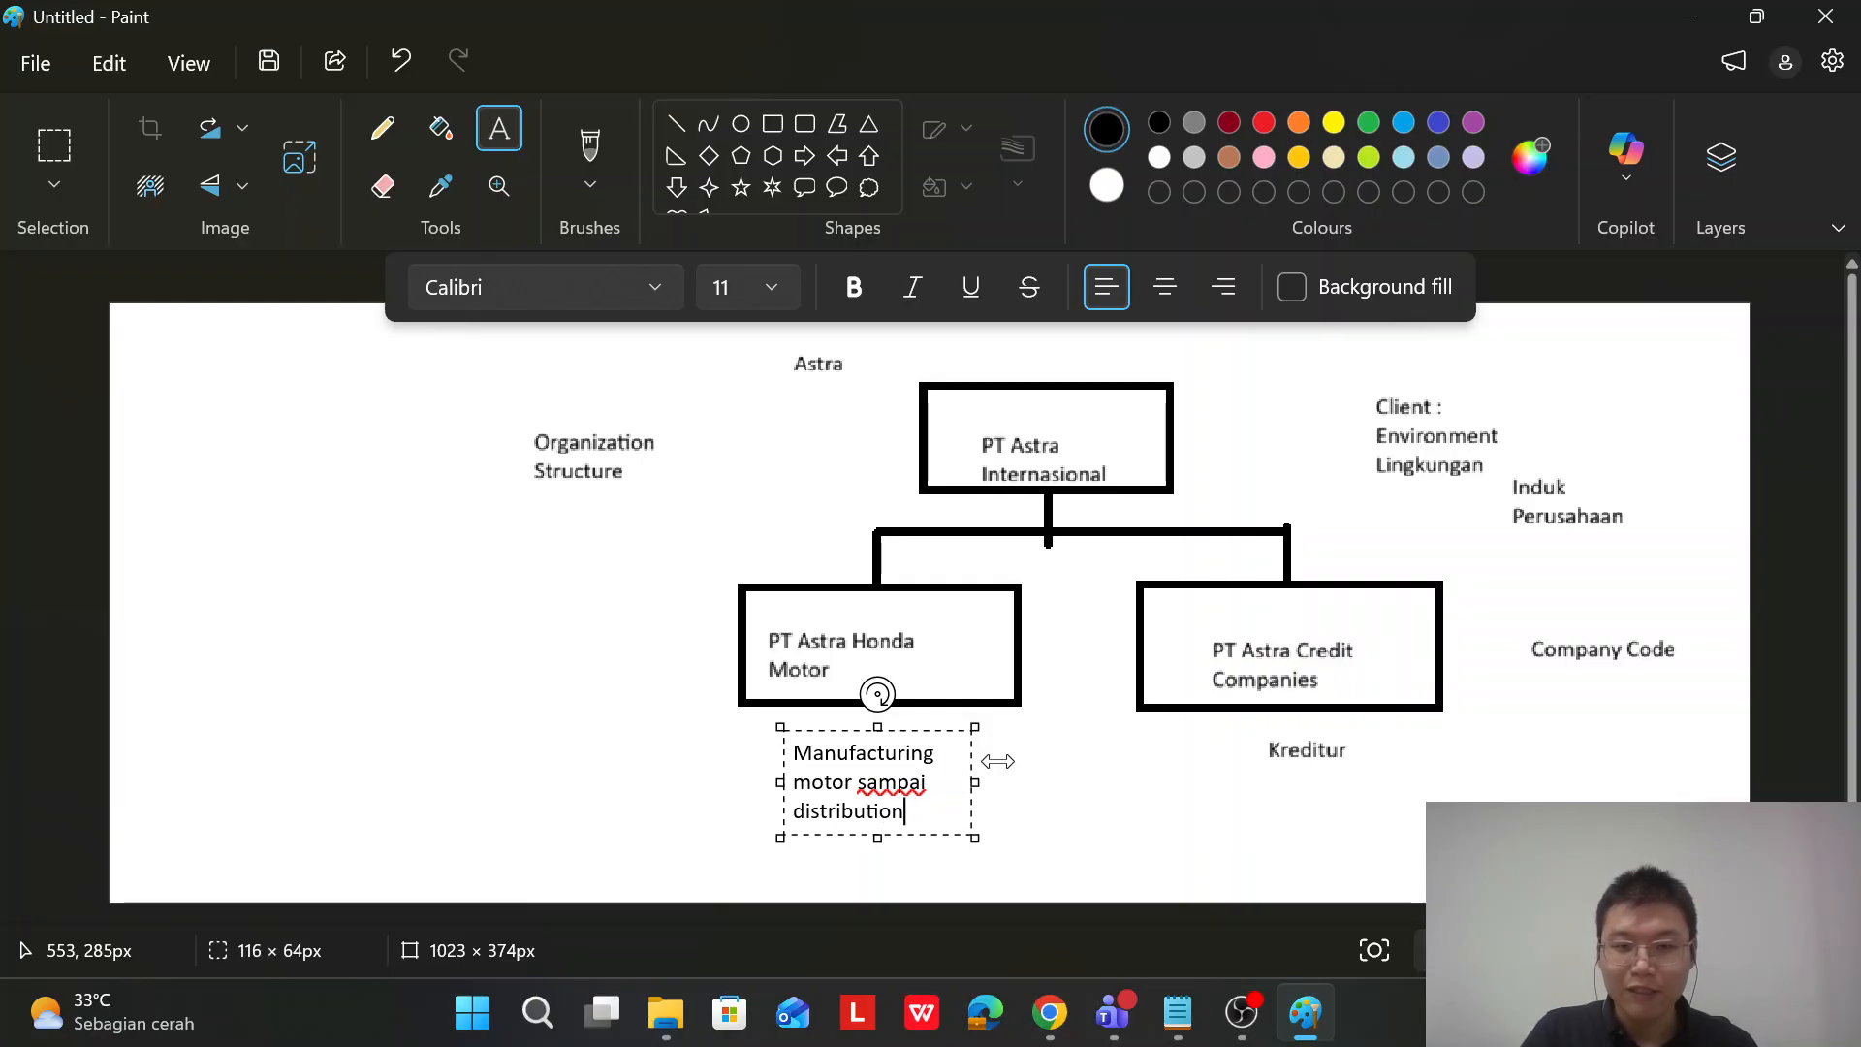
left_click(1313, 815)
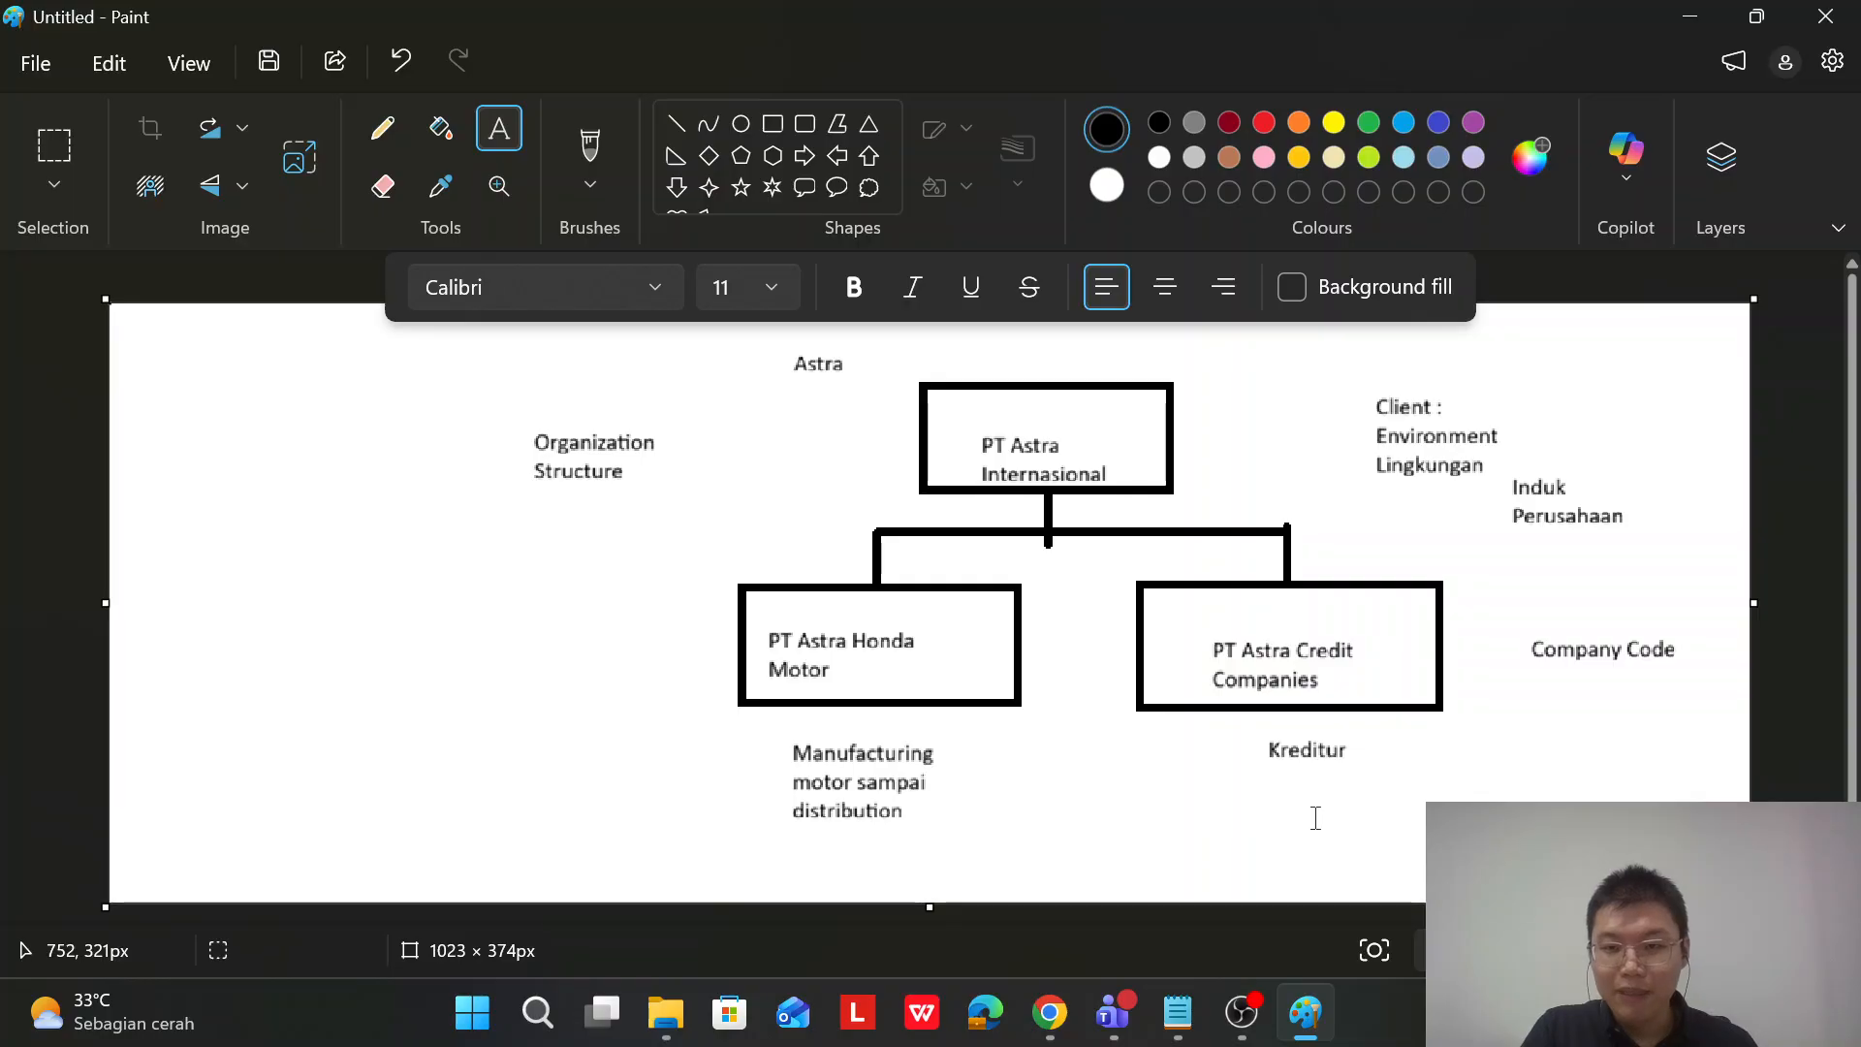
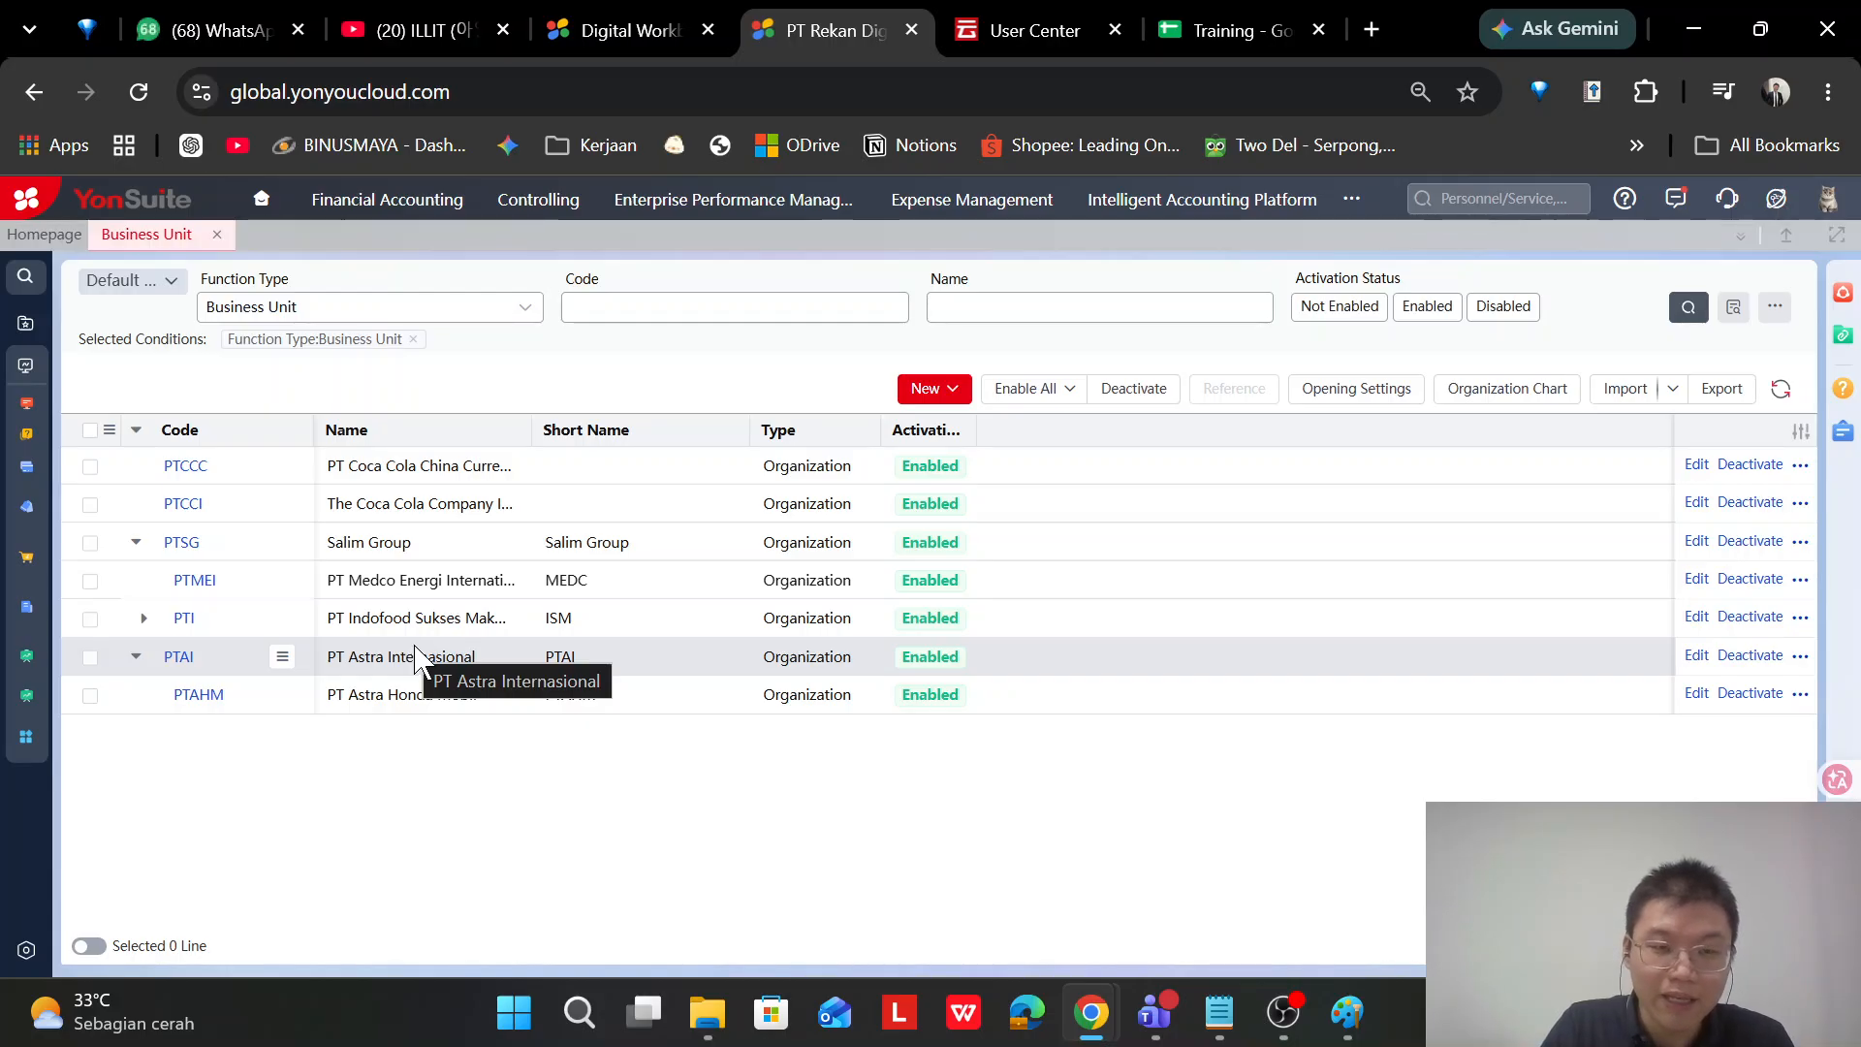
Examine which companies the signed-in YonSuite account can switch between, and return to the Business Unit list
left_click(1828, 199)
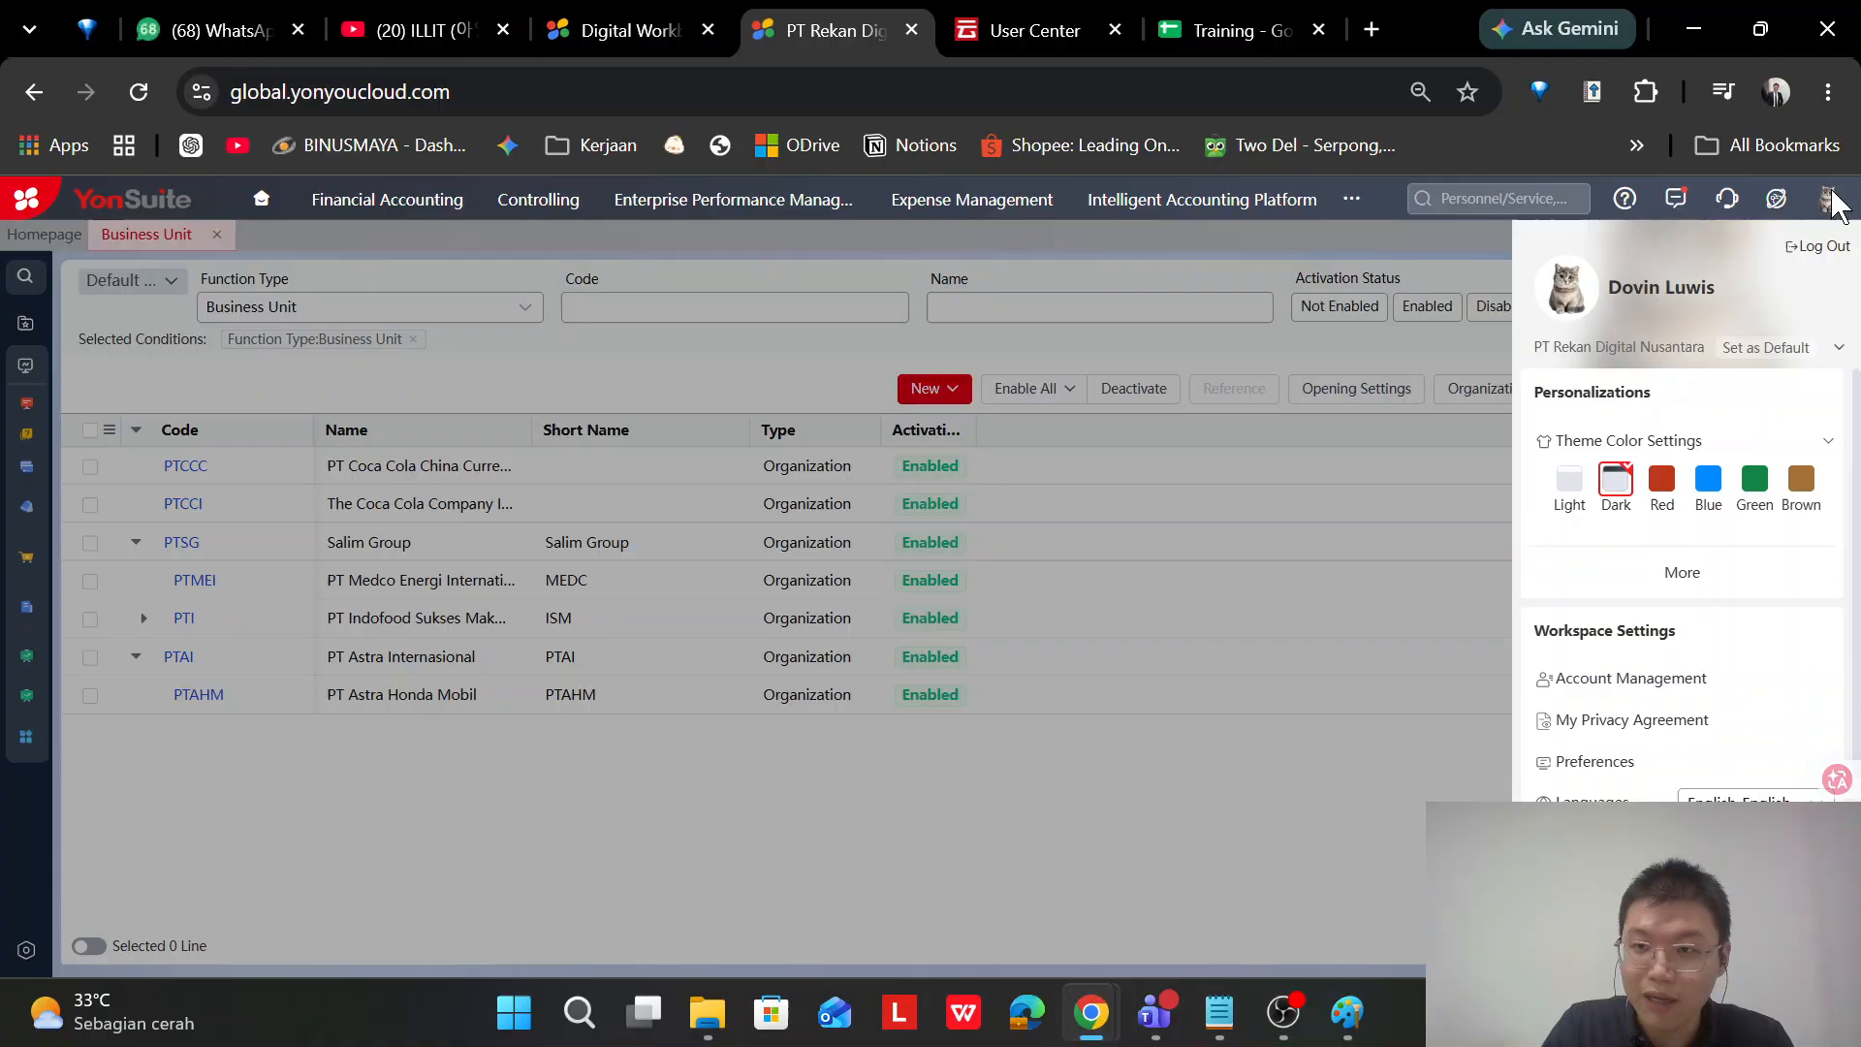
left_click(1840, 349)
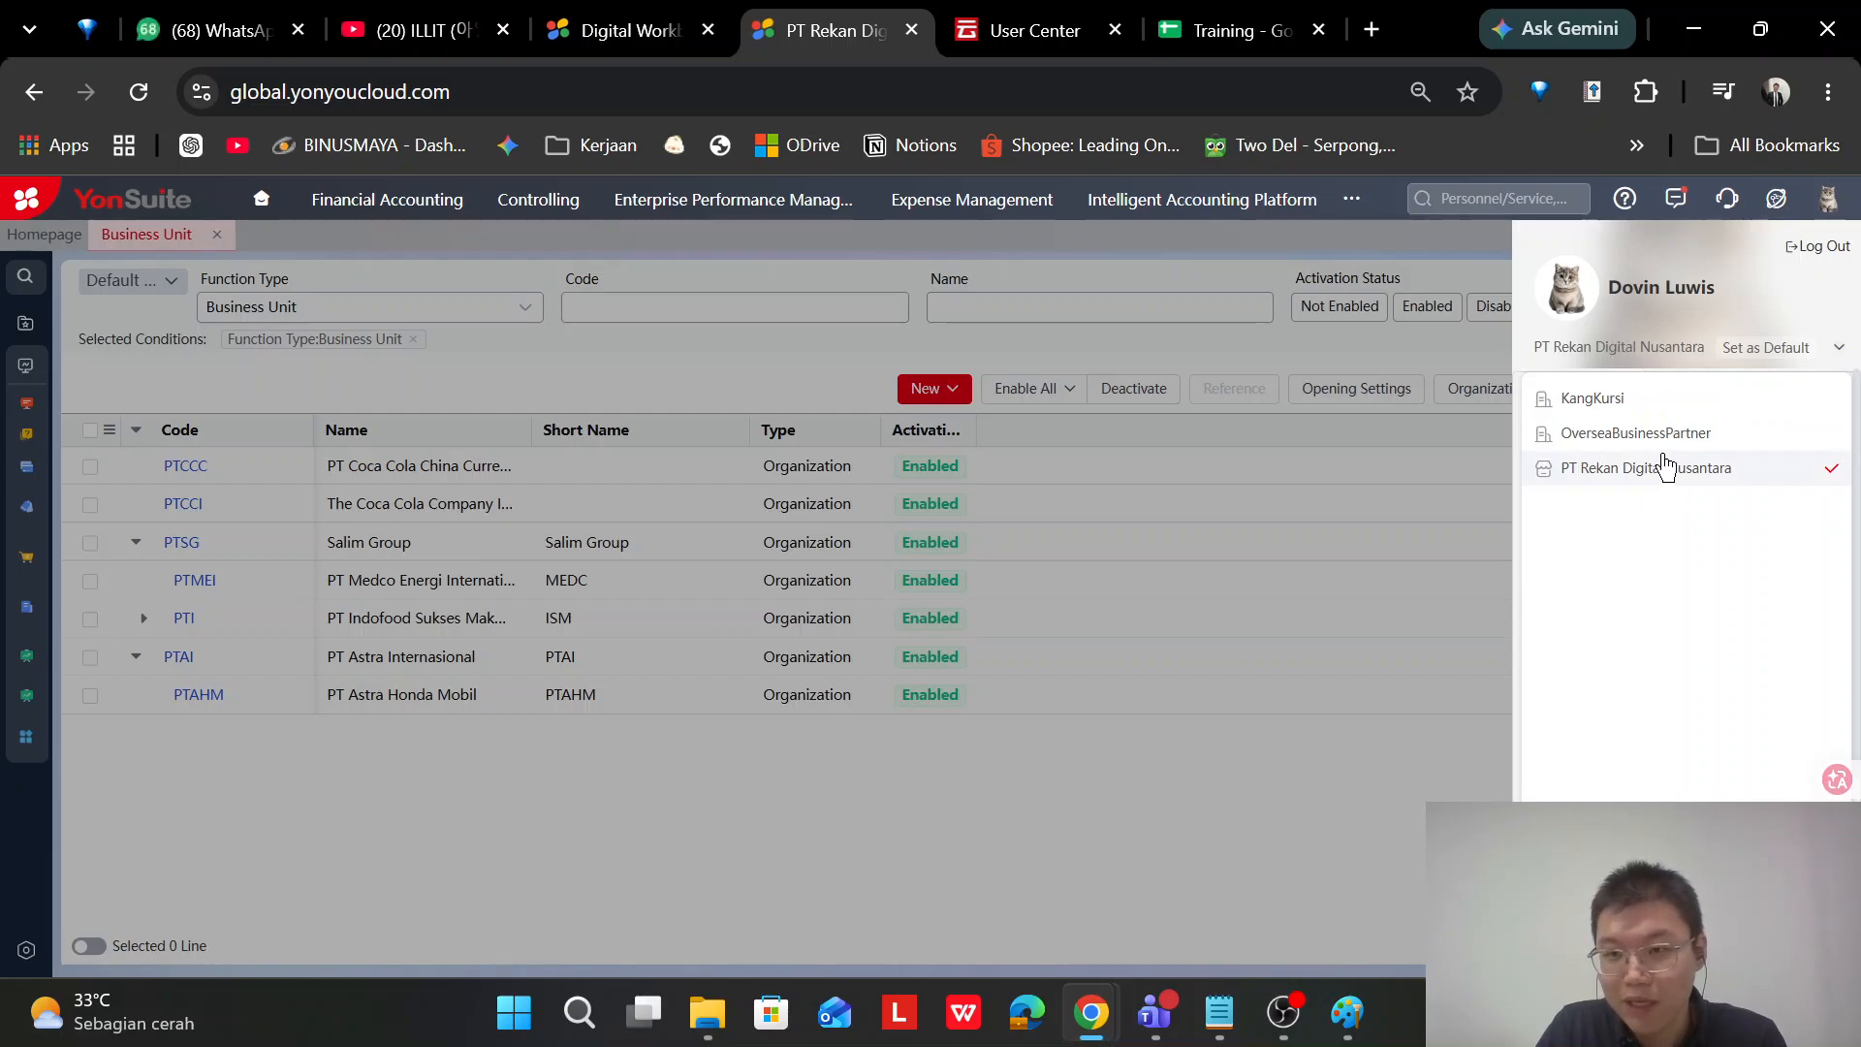
left_click(572, 876)
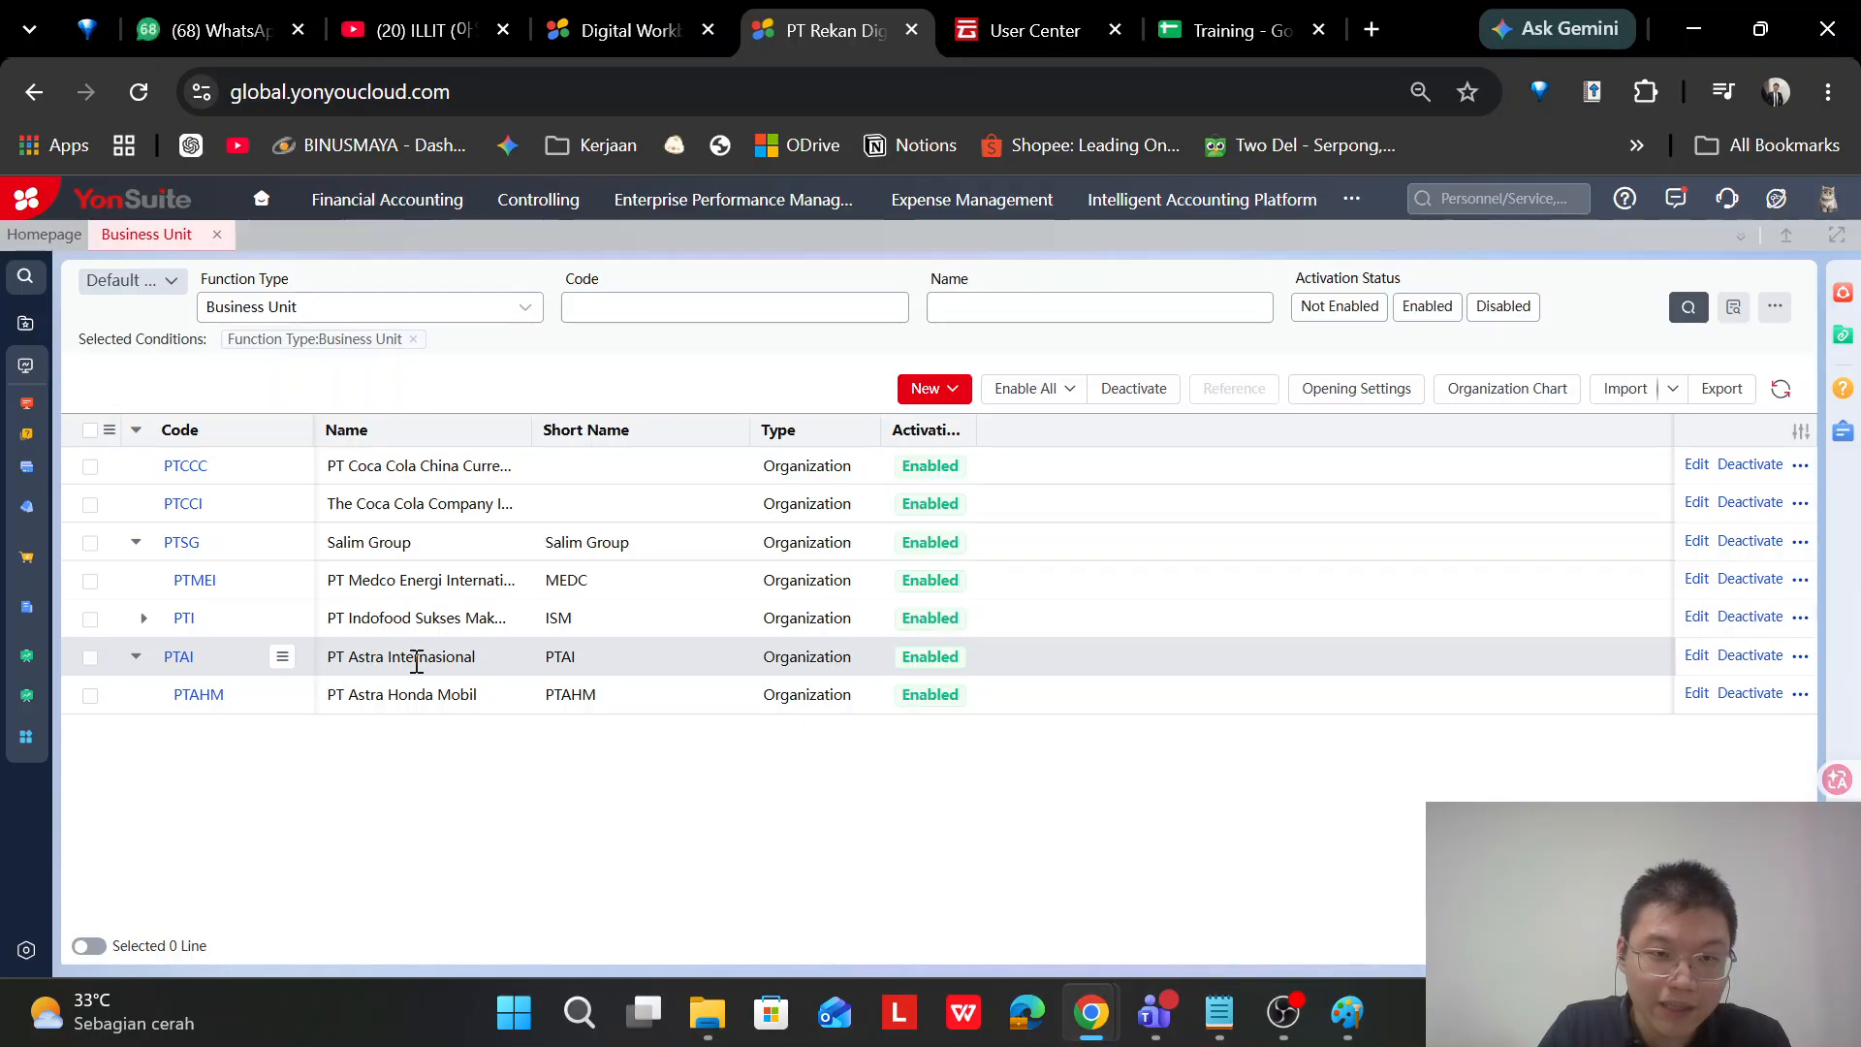
left_click(1828, 199)
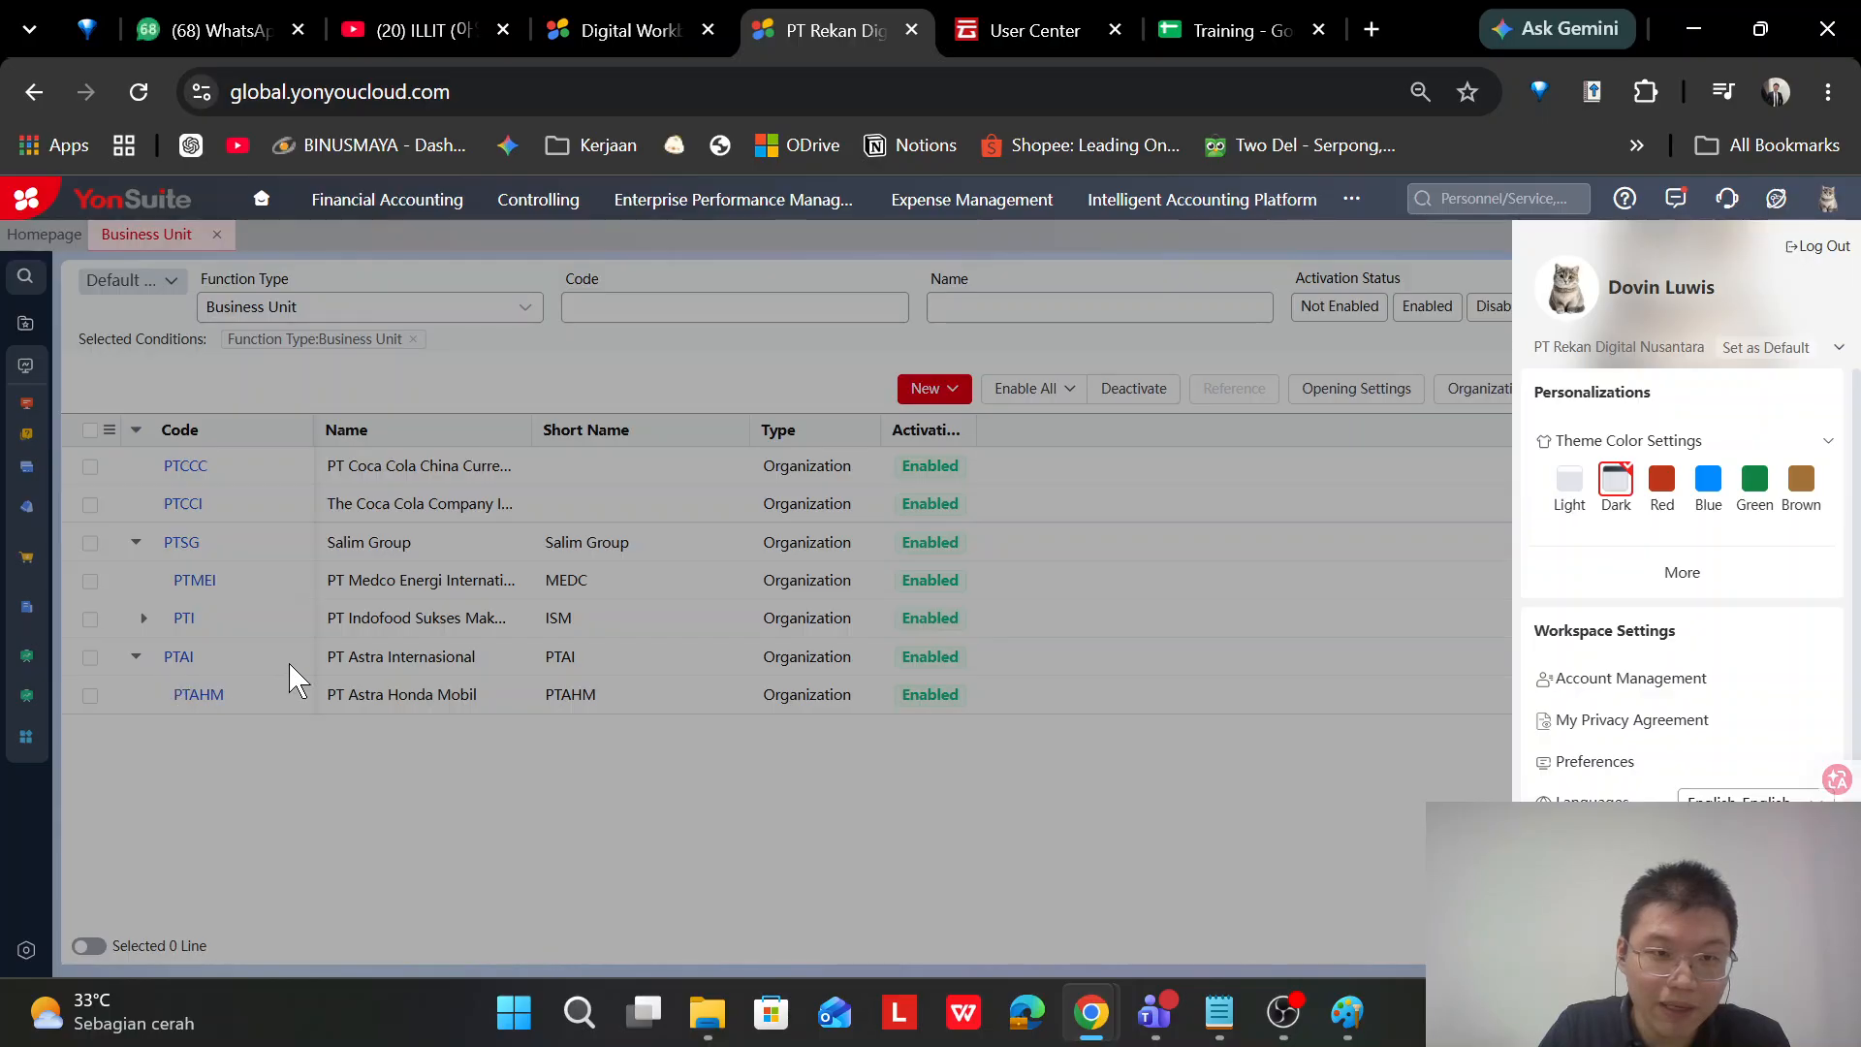
left_click(397, 652)
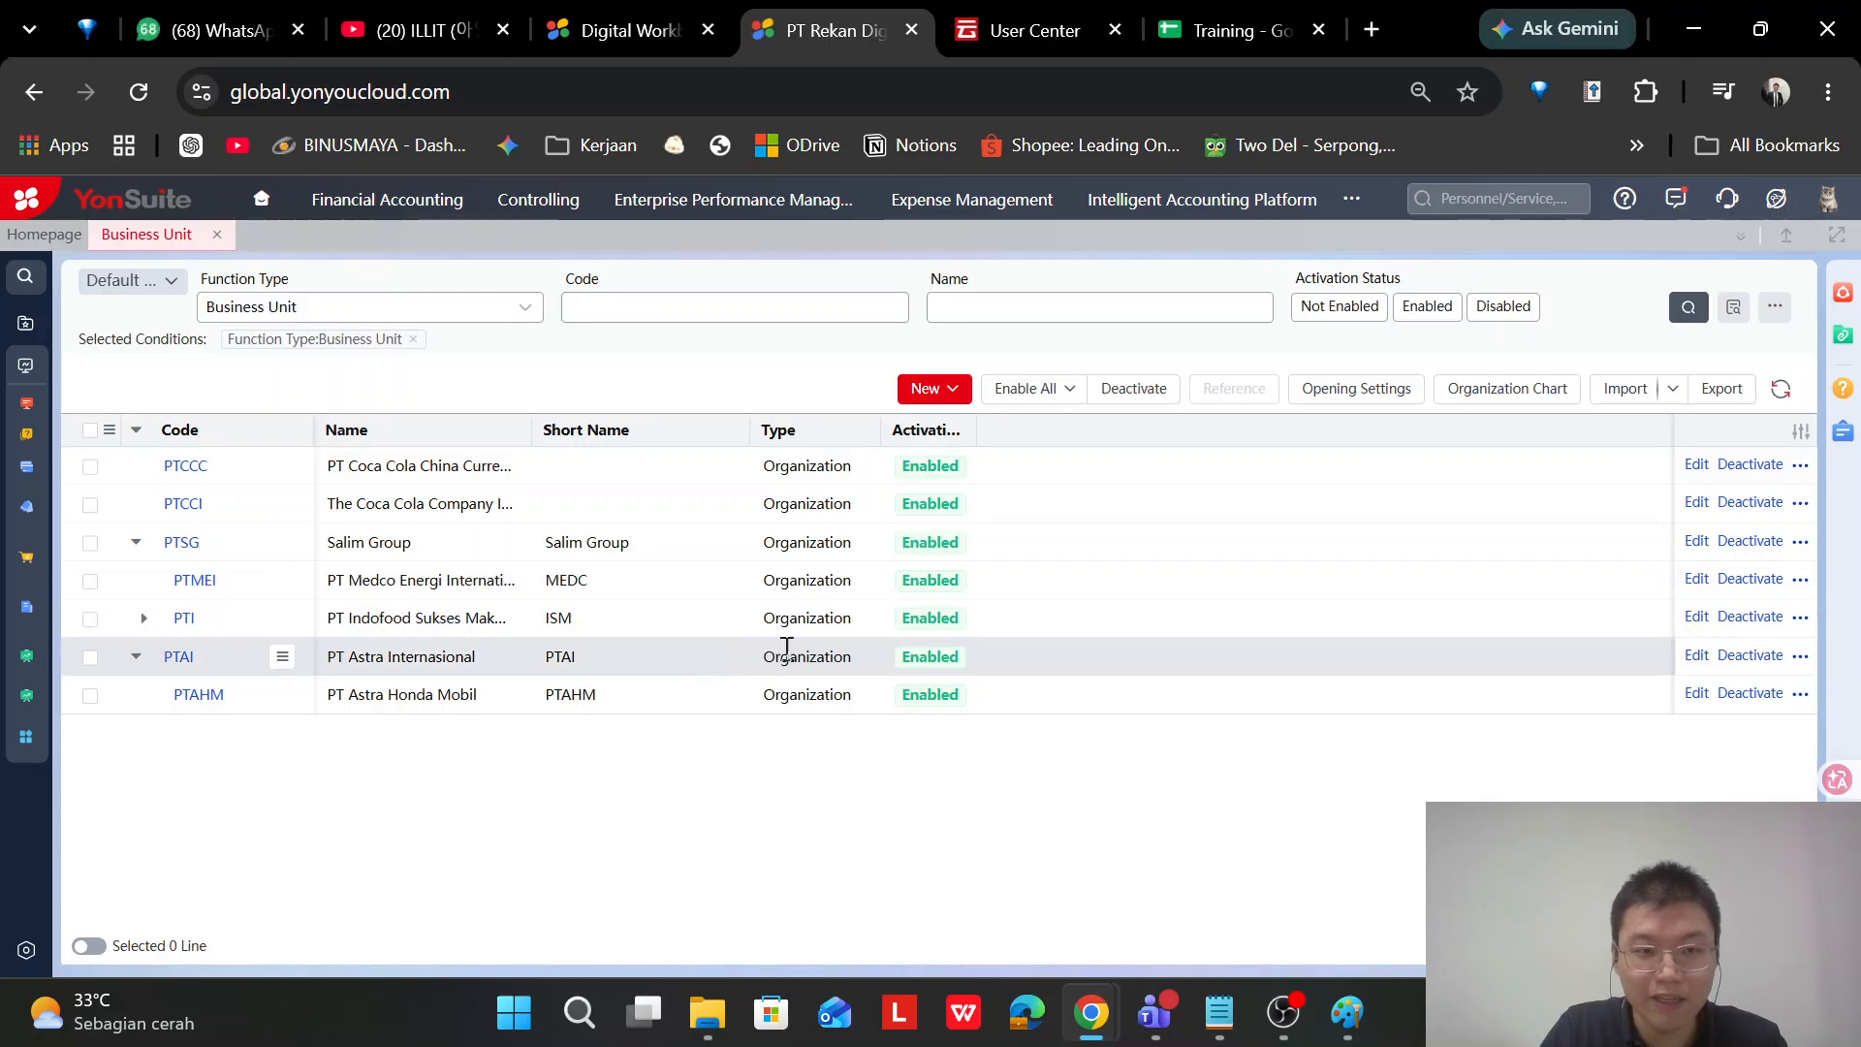
Start a new Company business unit with code PTACC, name PT Astra Credit Companies and short name Astra Credit Companies
mouse_move(948, 402)
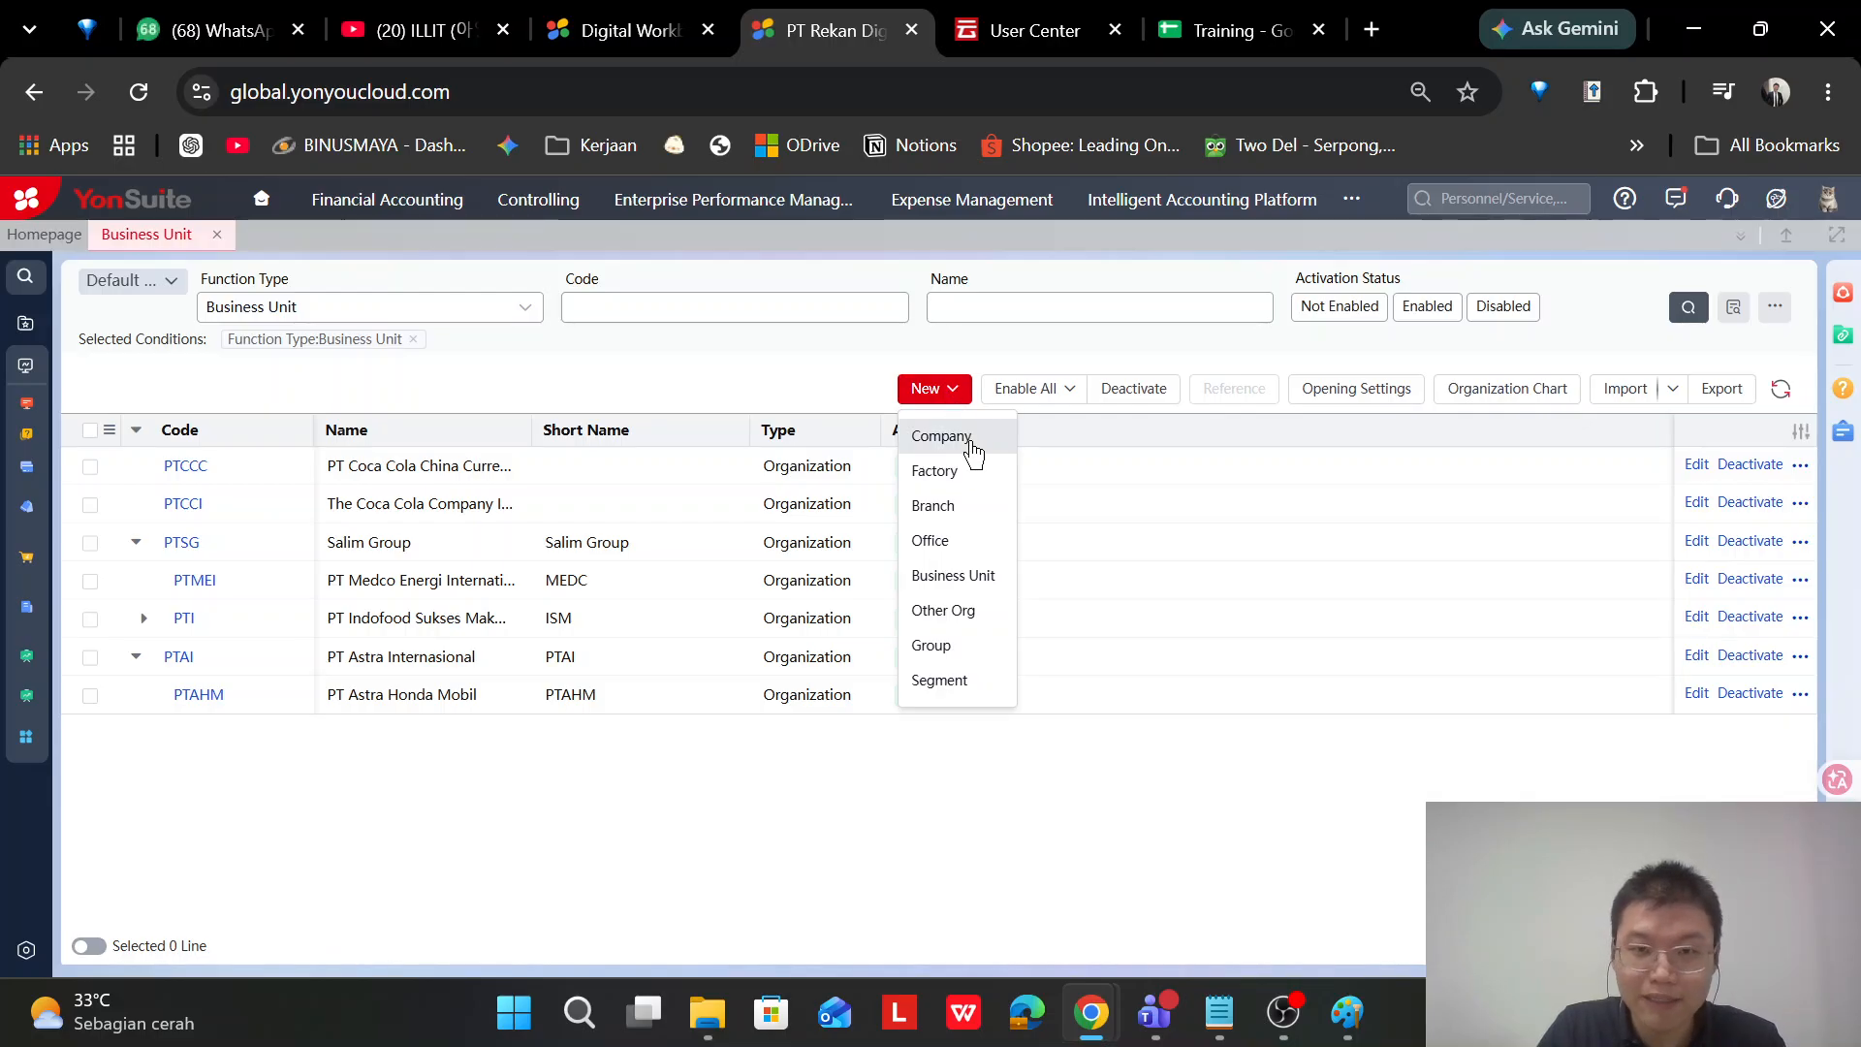
left_click(971, 446)
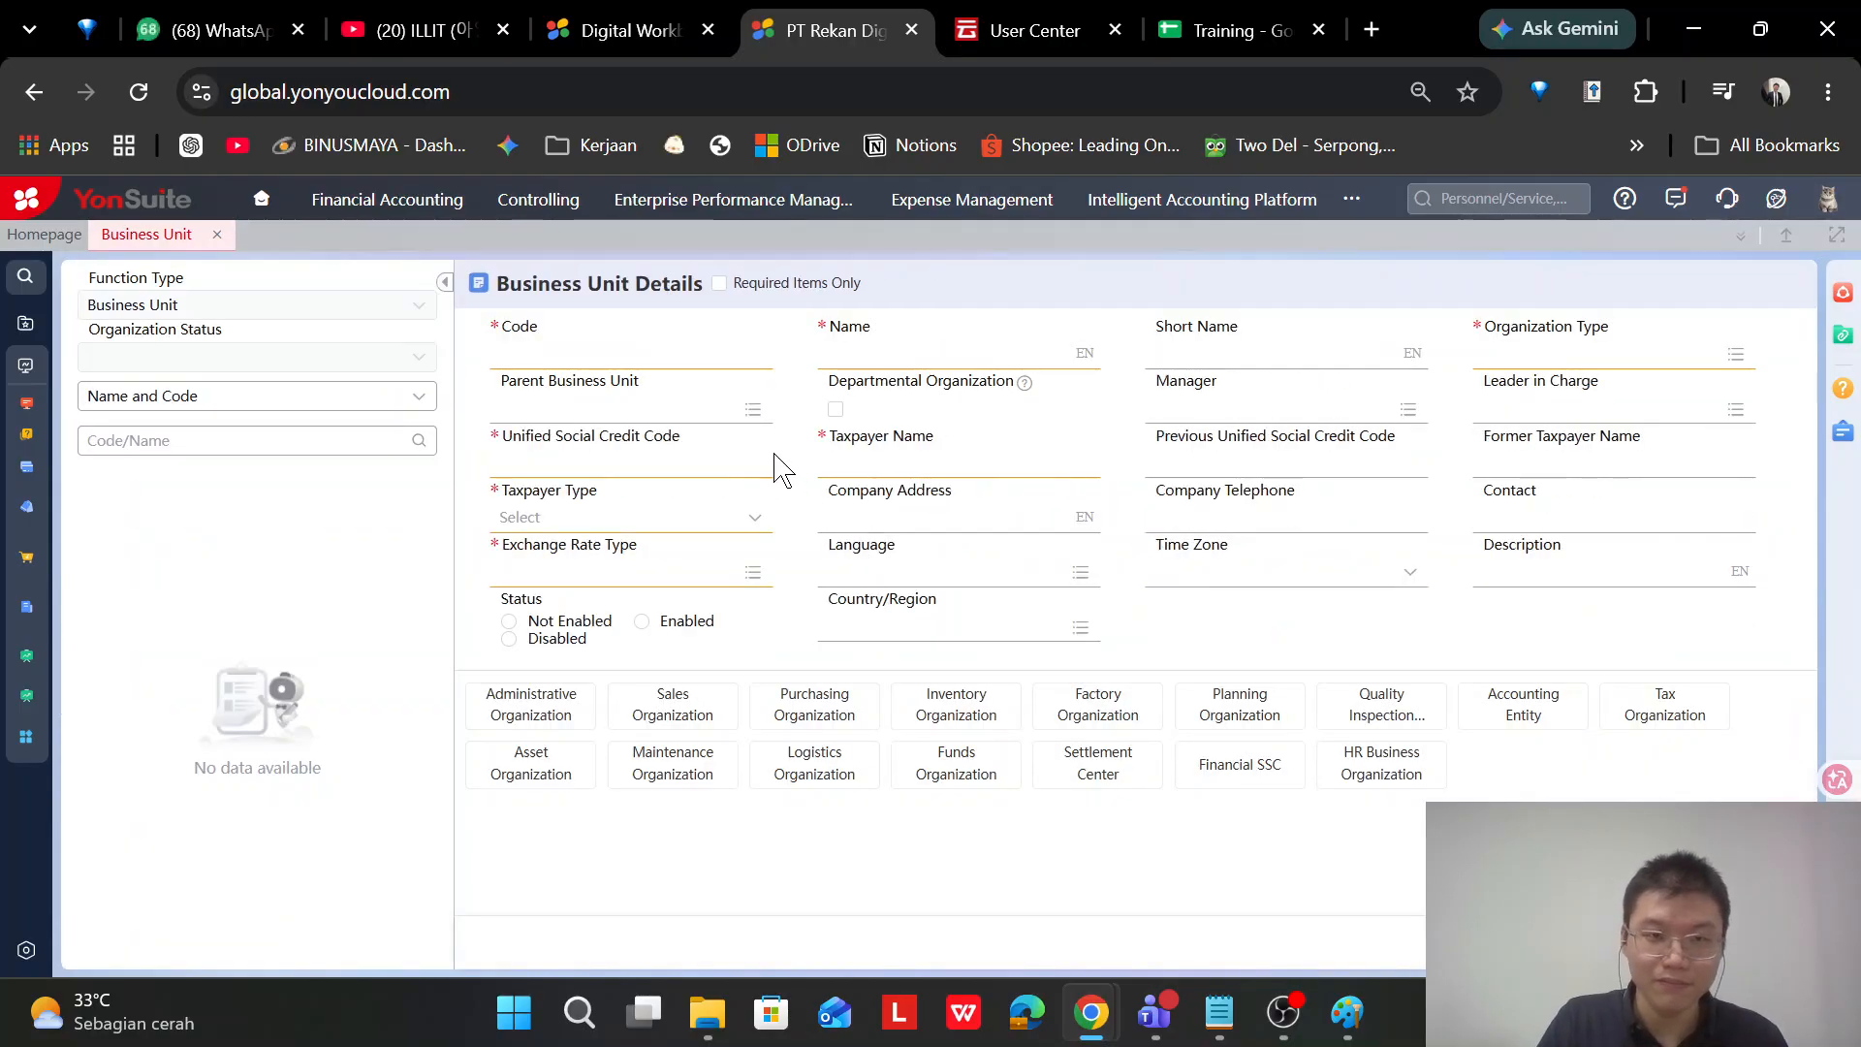
left_click(929, 356)
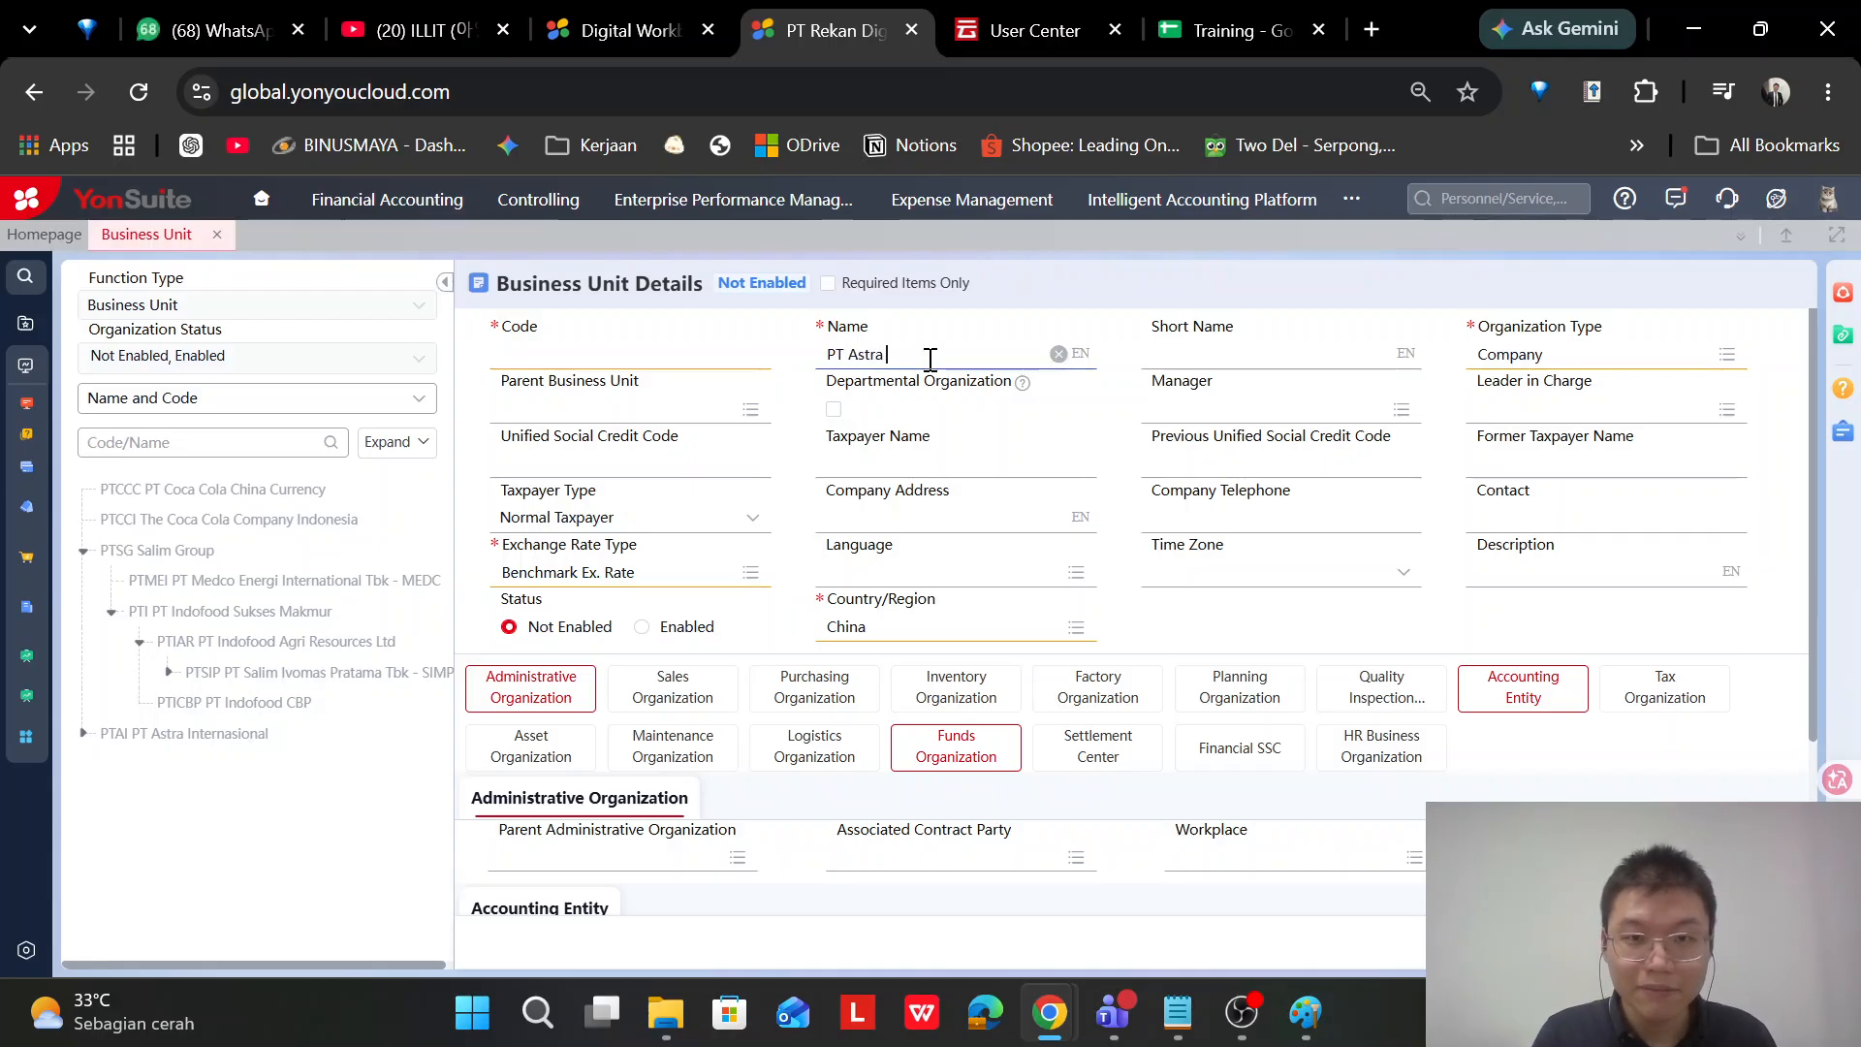
type("PT Astra Credit Companies")
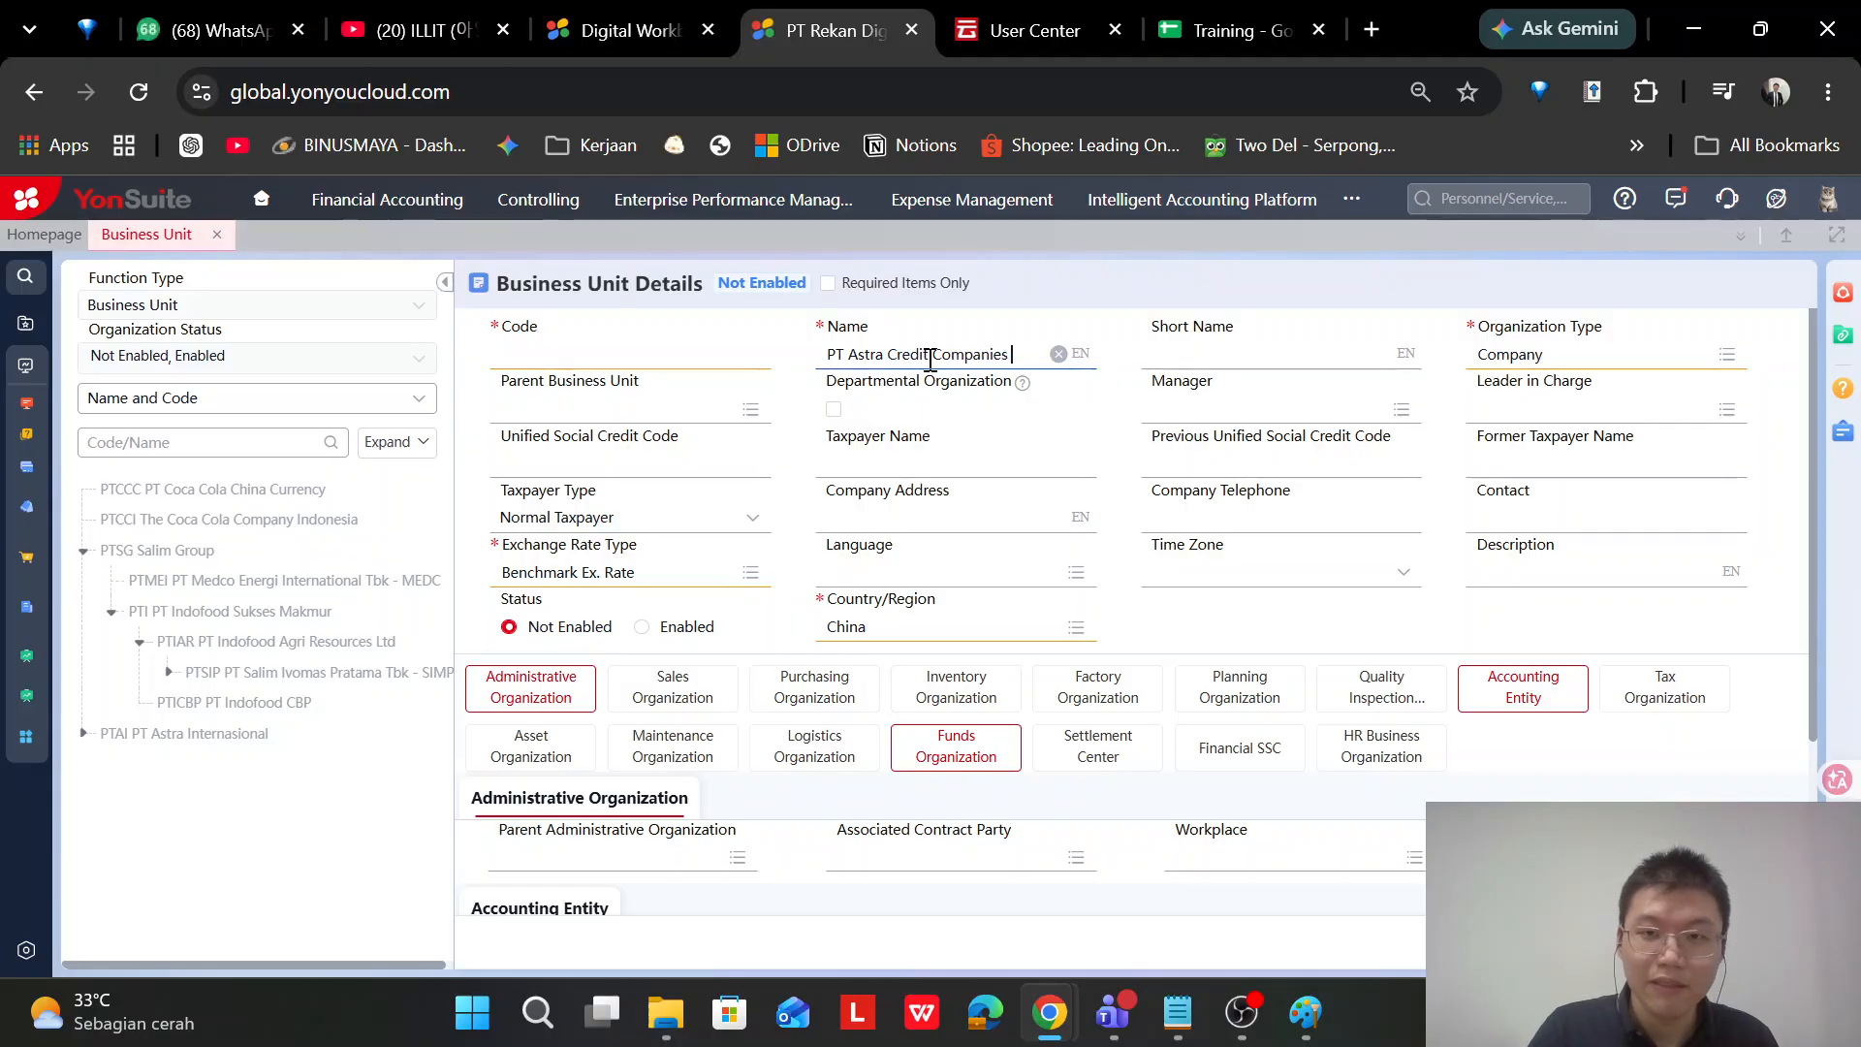
left_click(1220, 355)
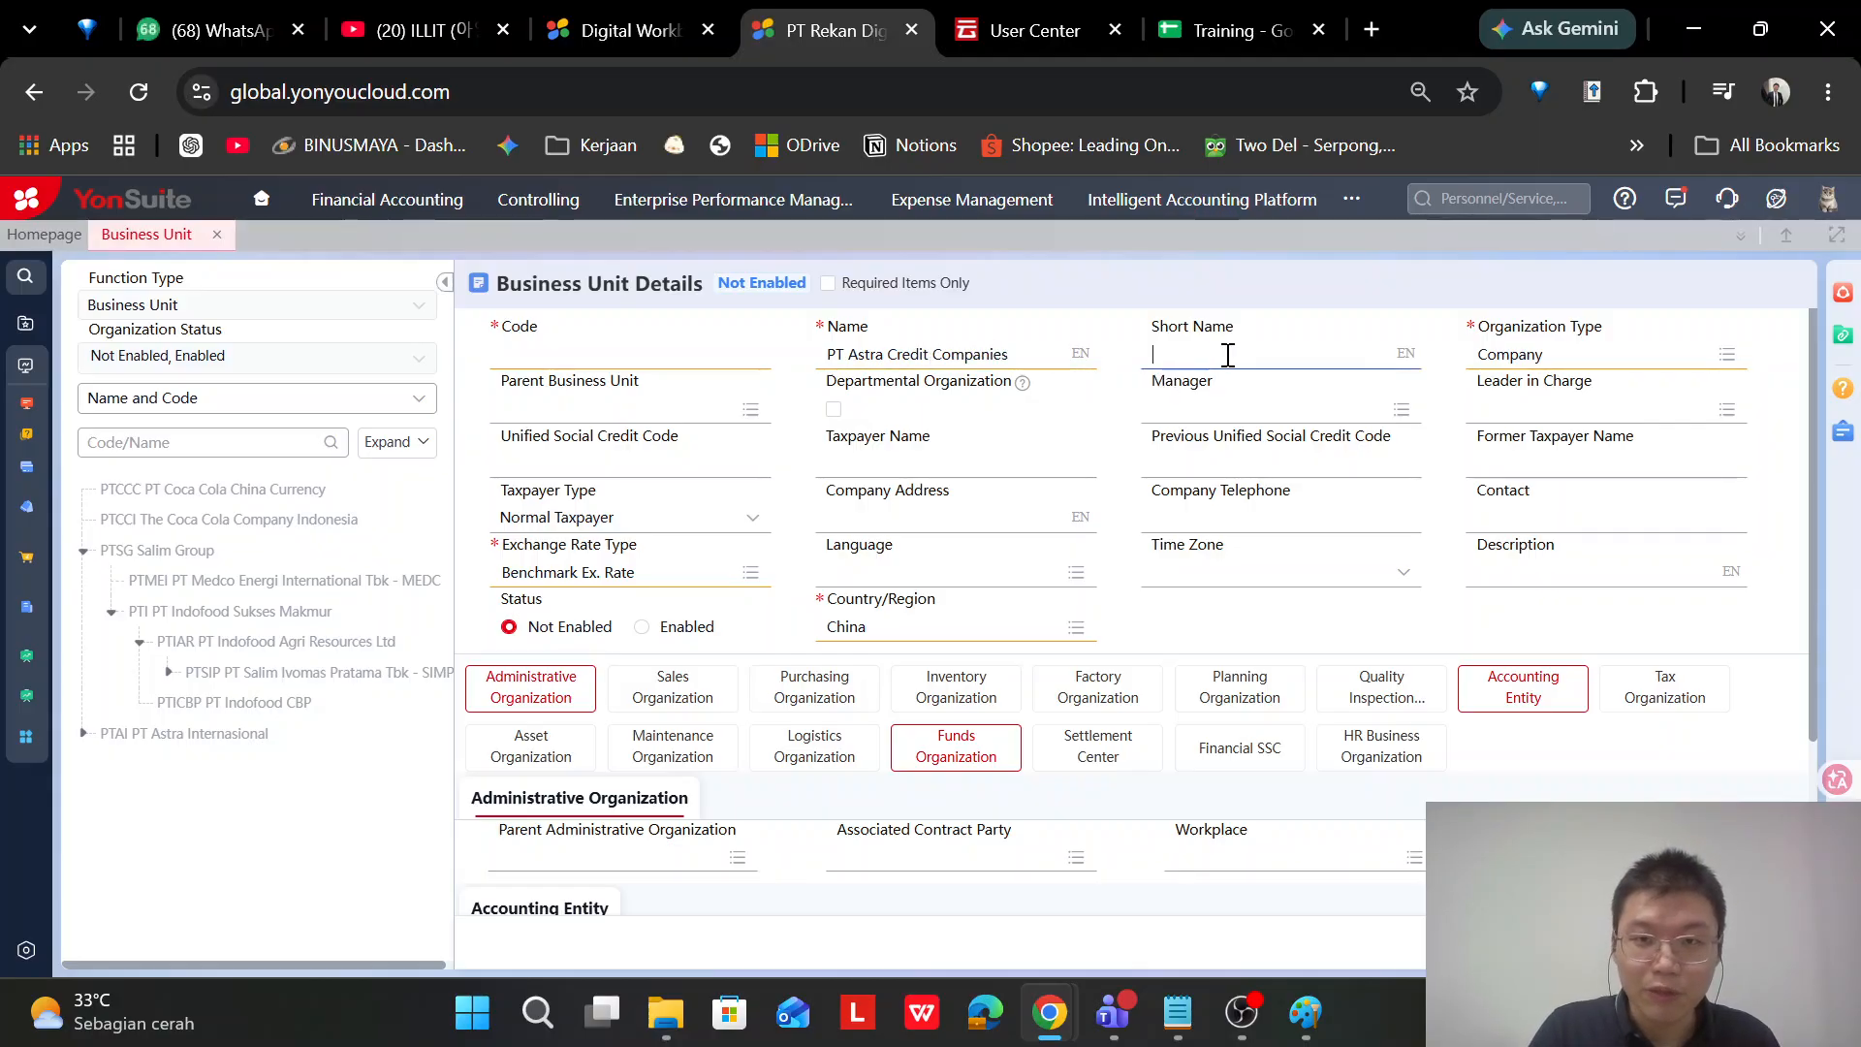
type("Astra Credit Companies")
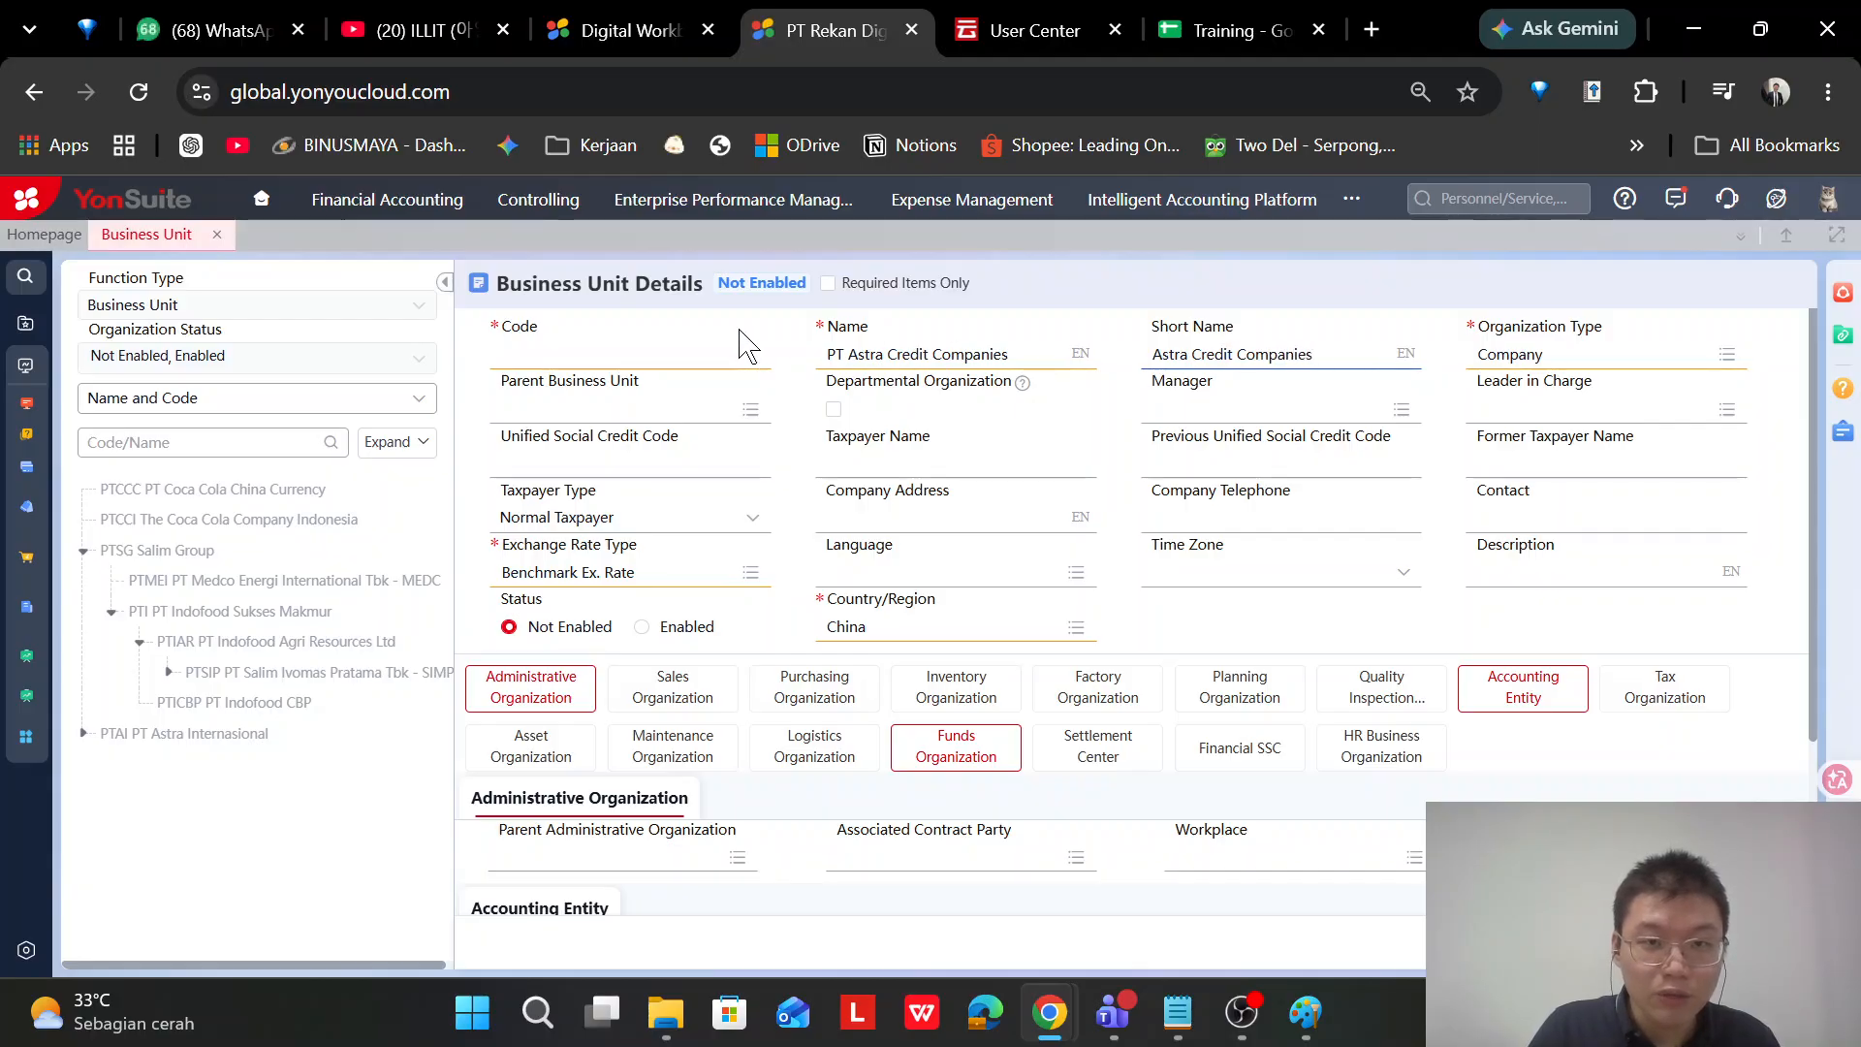
left_click(620, 364)
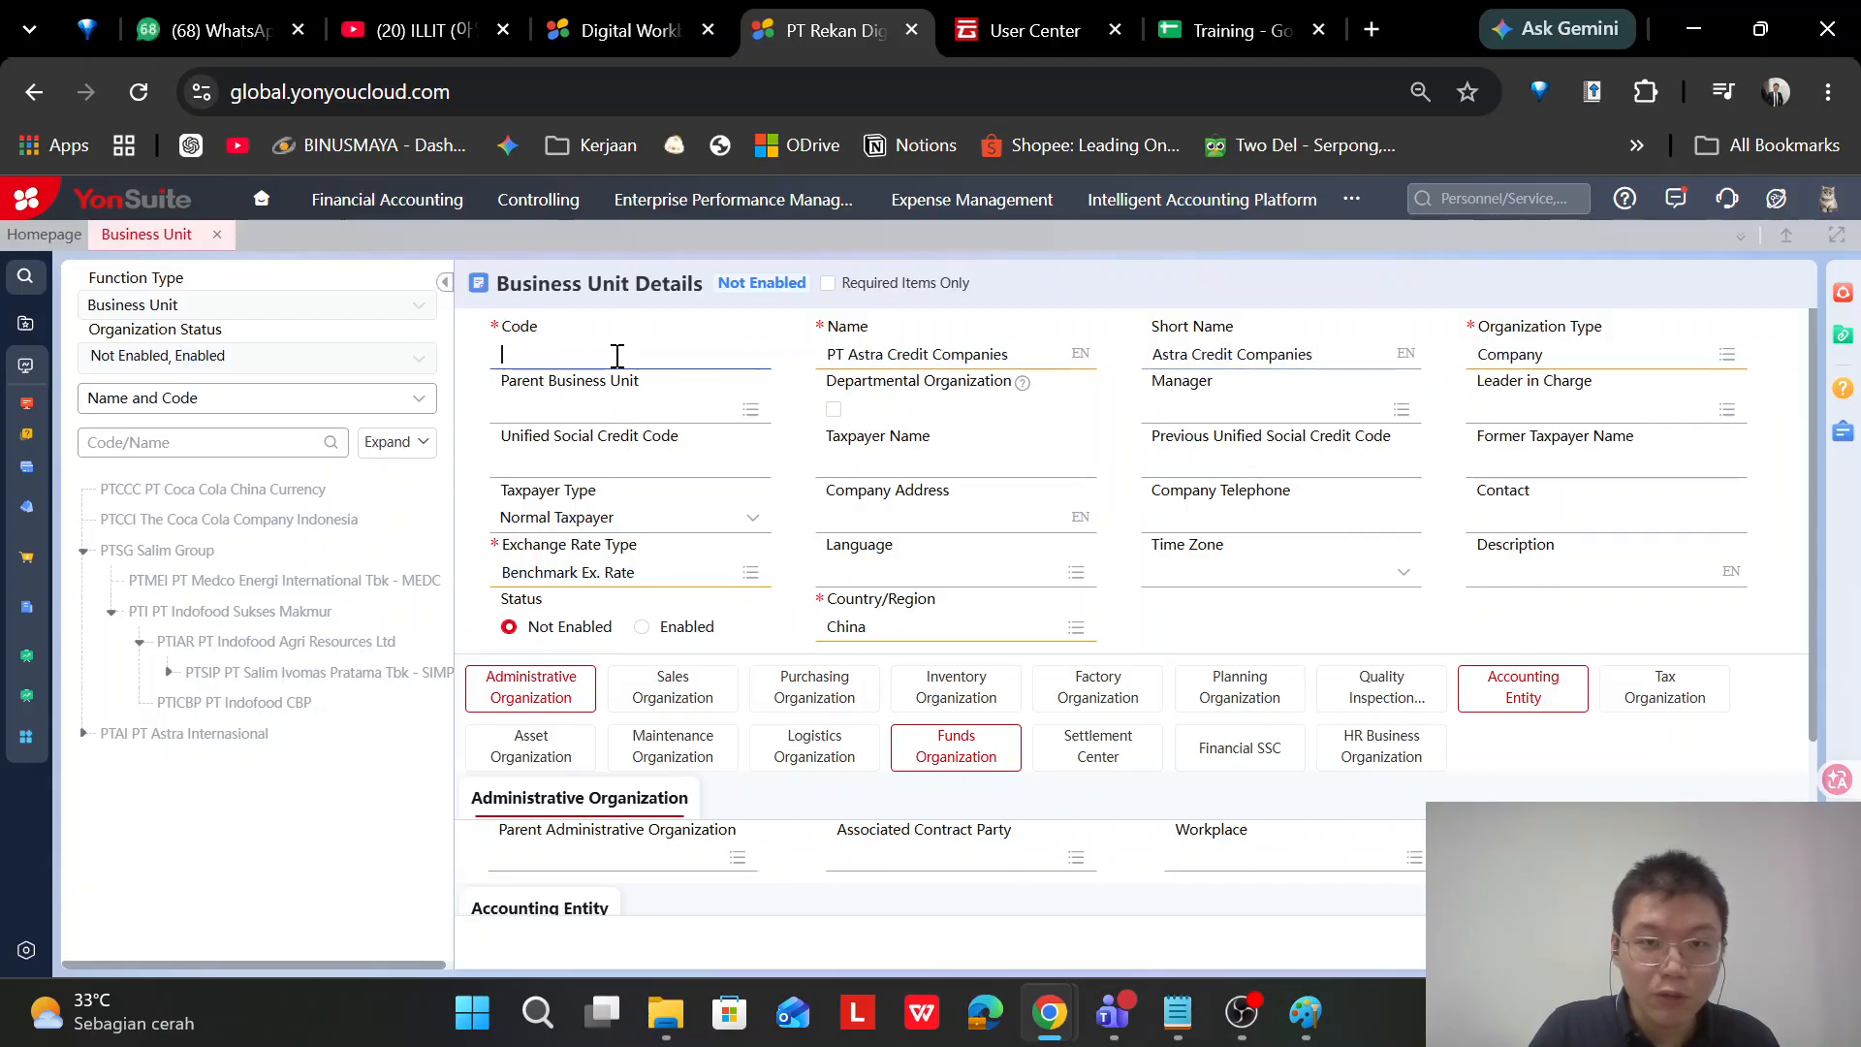
type("PTACC")
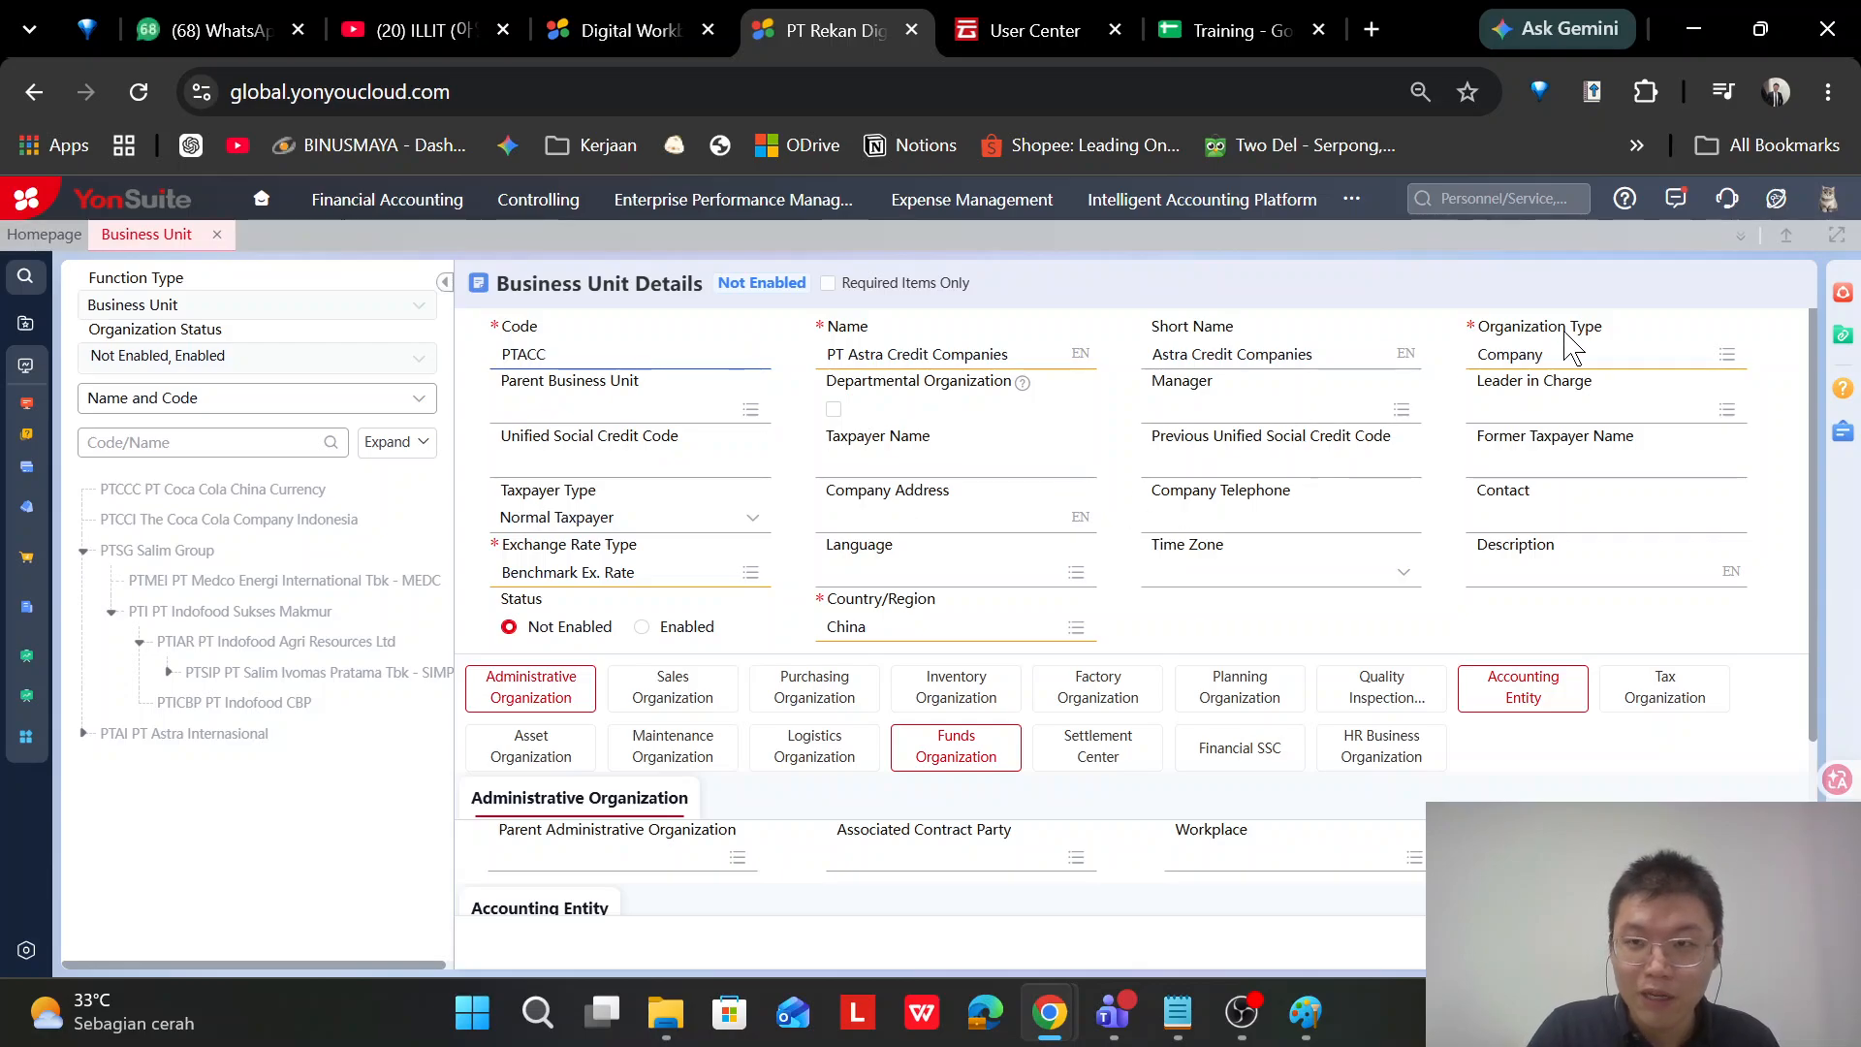
Review the available organization types for the new unit, keeping Company selected
left_click(1728, 355)
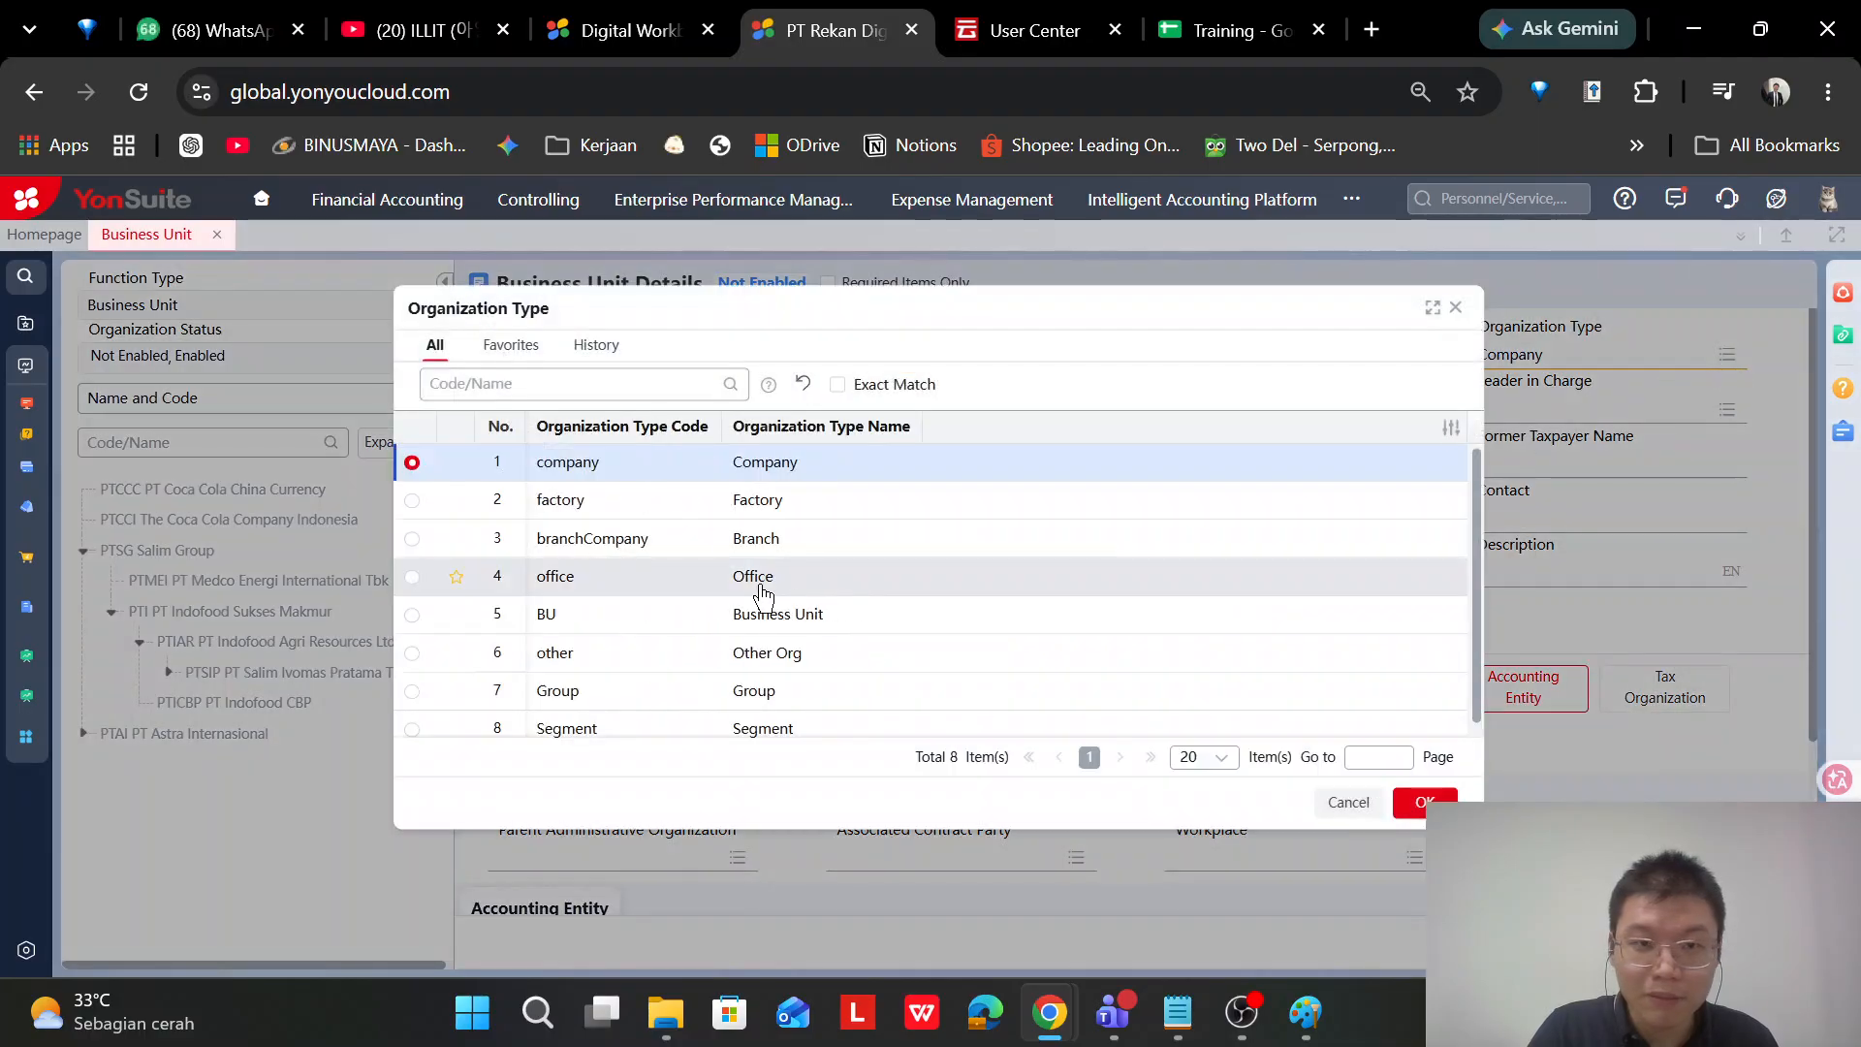
double_click(631, 462)
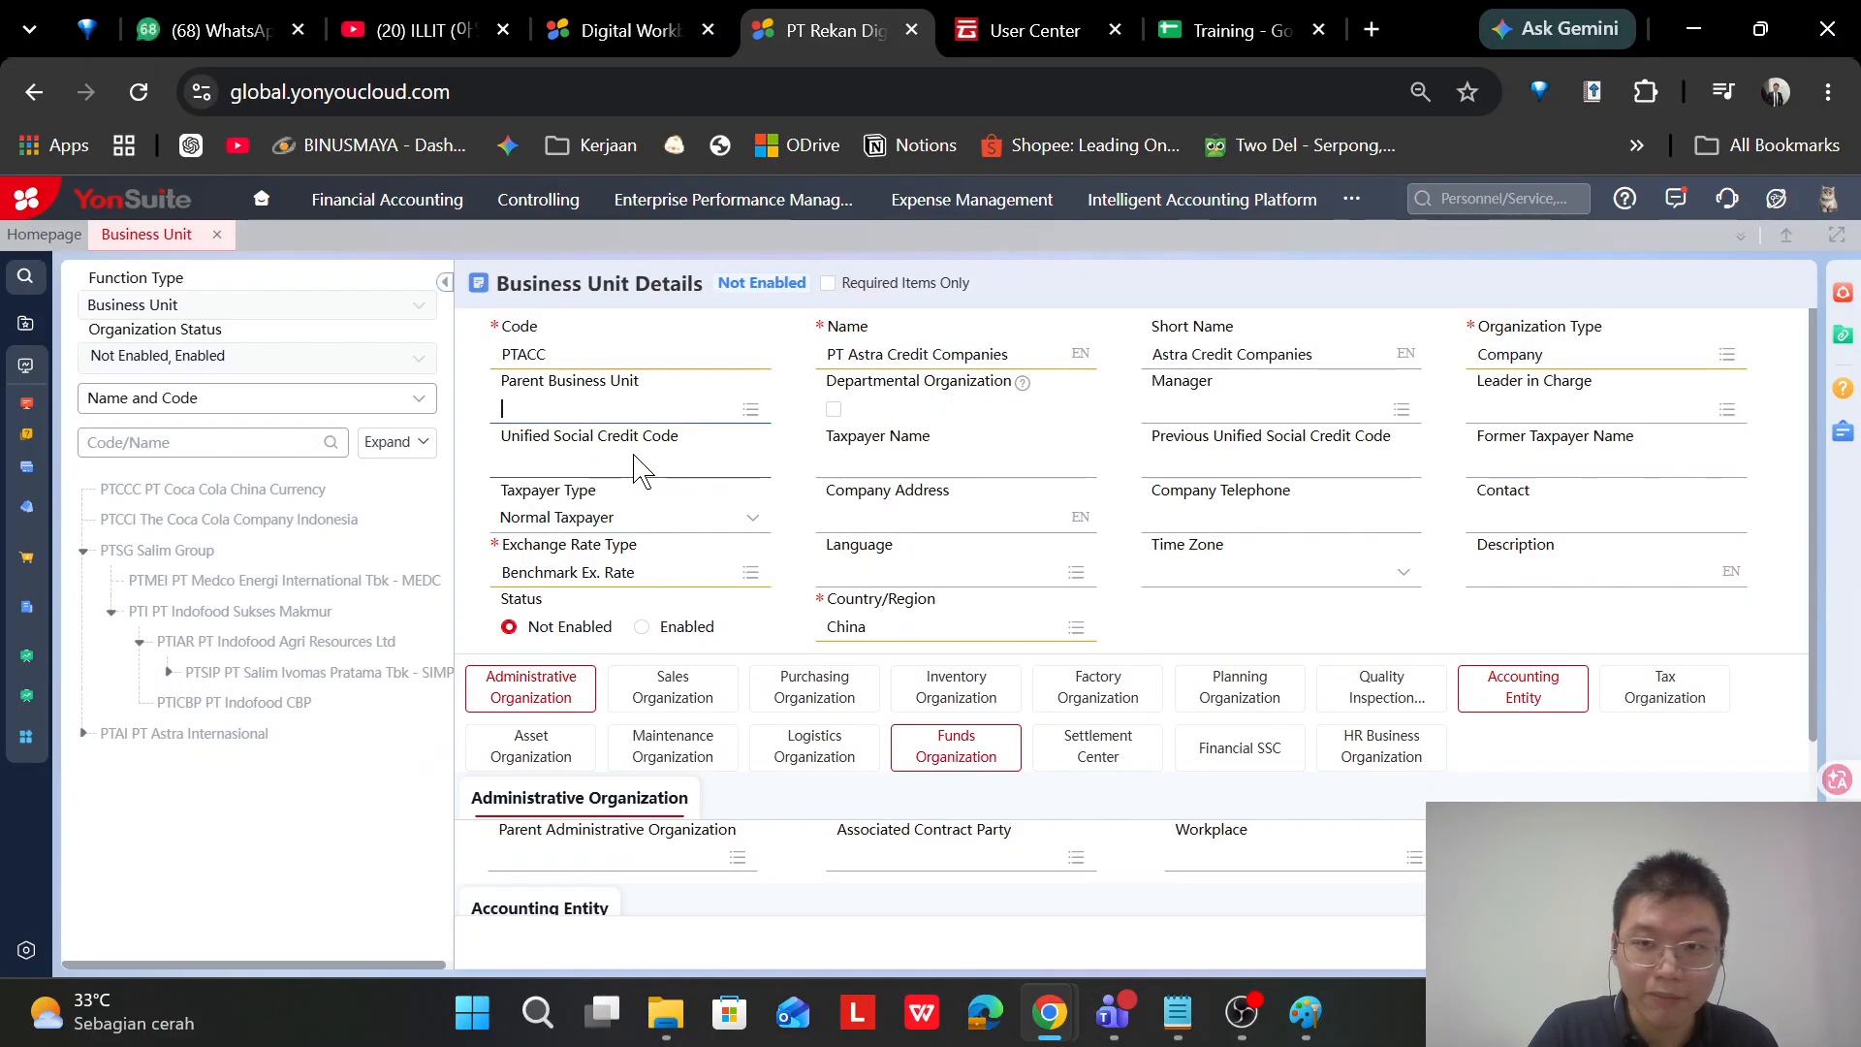
left_click(1727, 355)
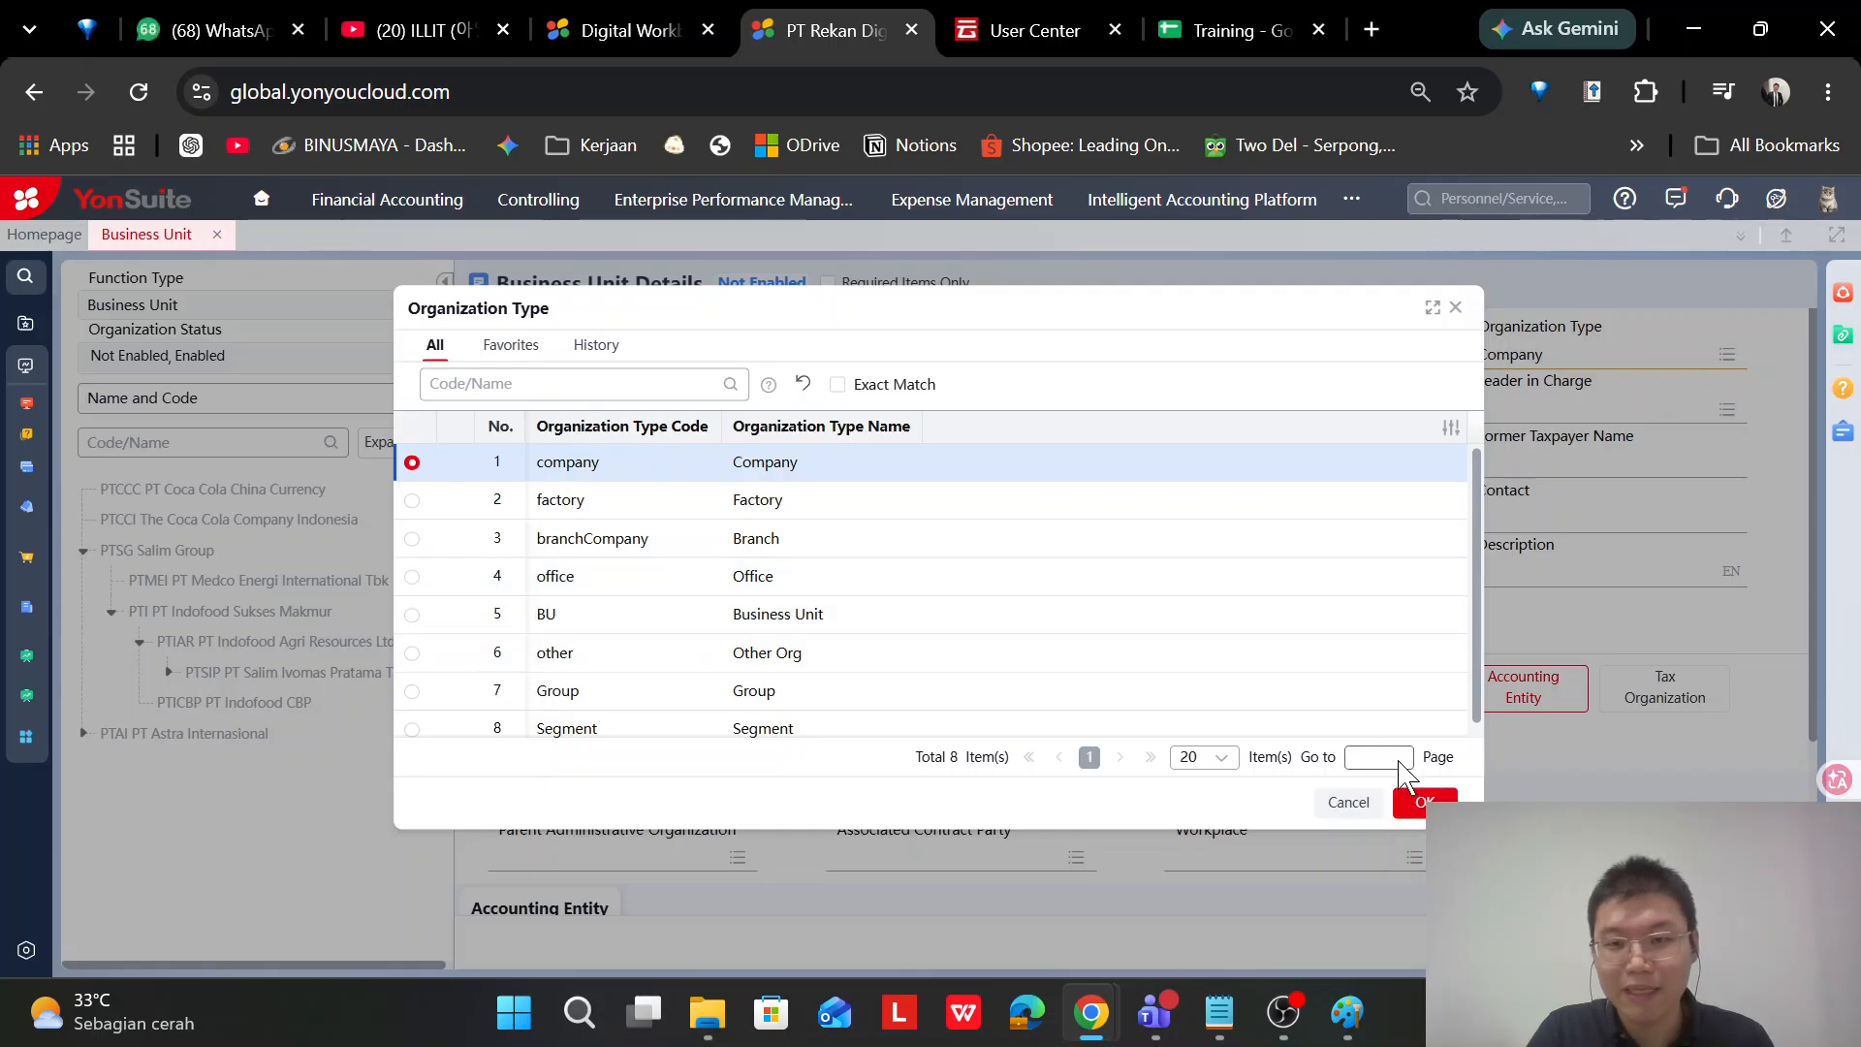
left_click(1353, 803)
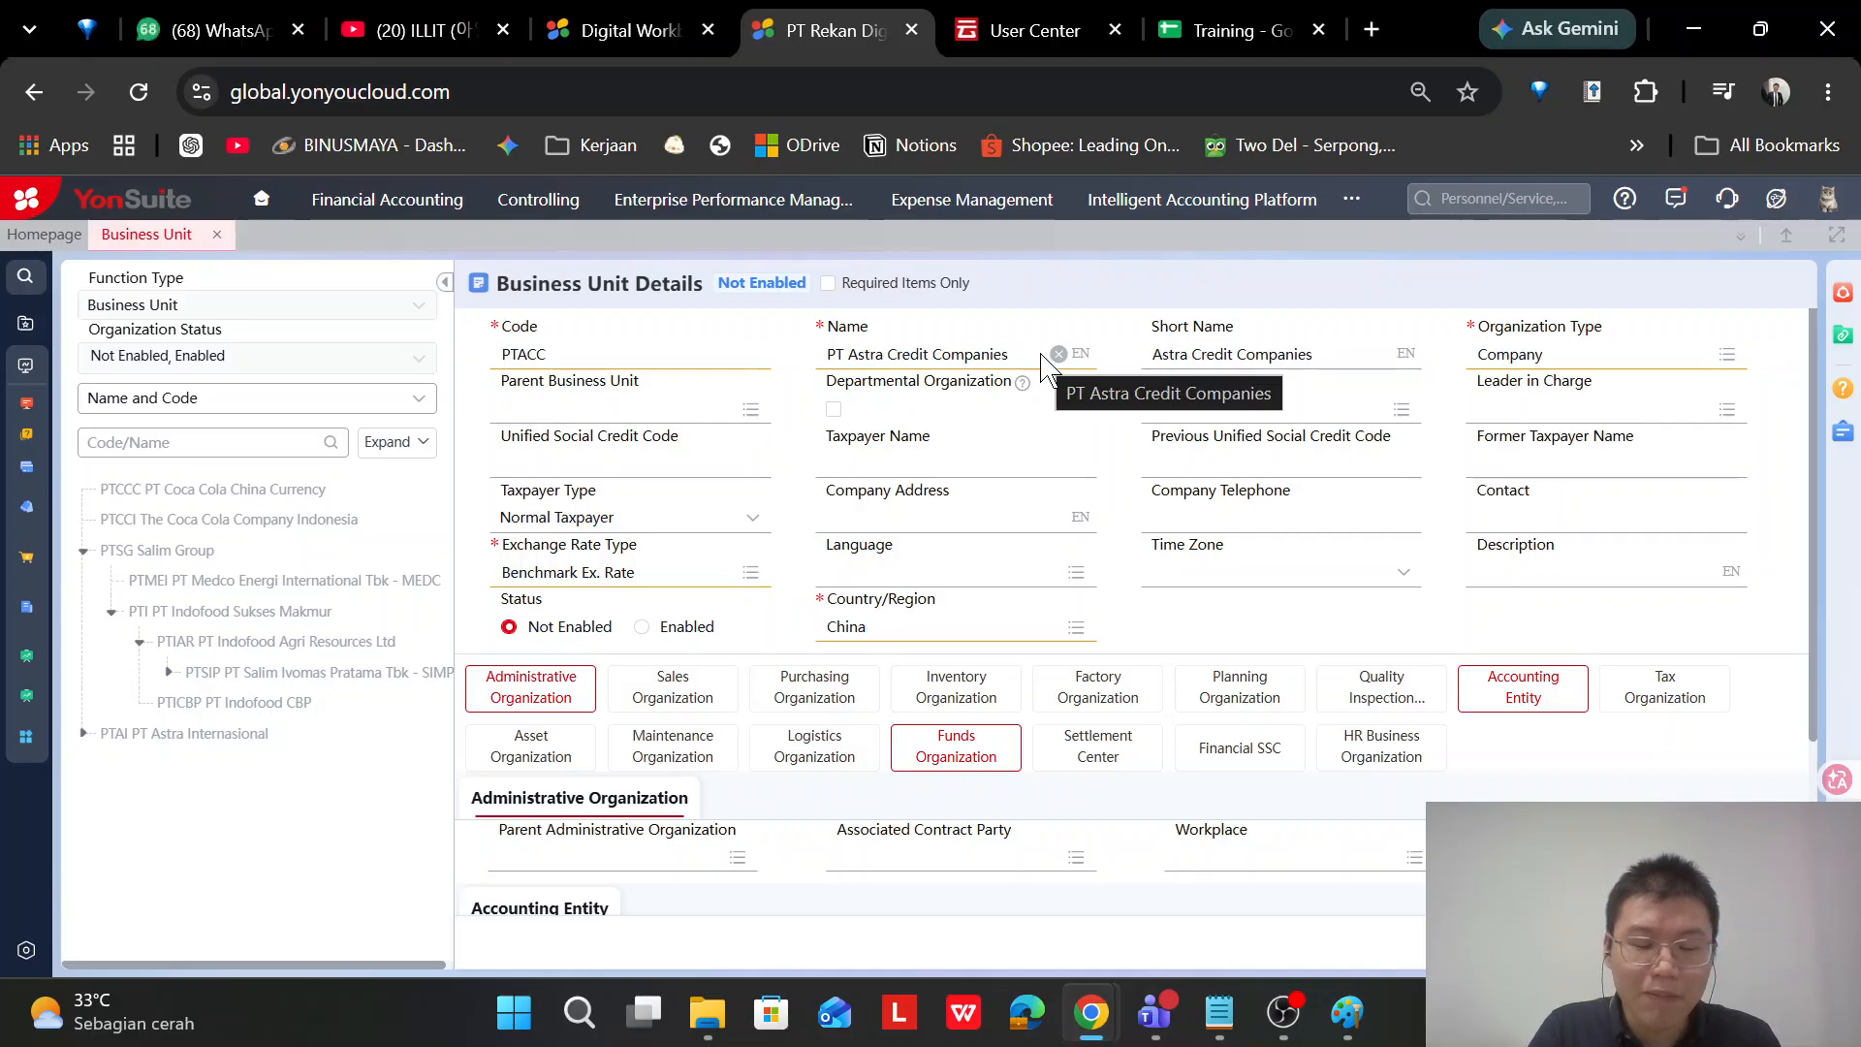
Set PT Astra Internasional as the parent business unit
left_click(751, 410)
left_click(667, 528)
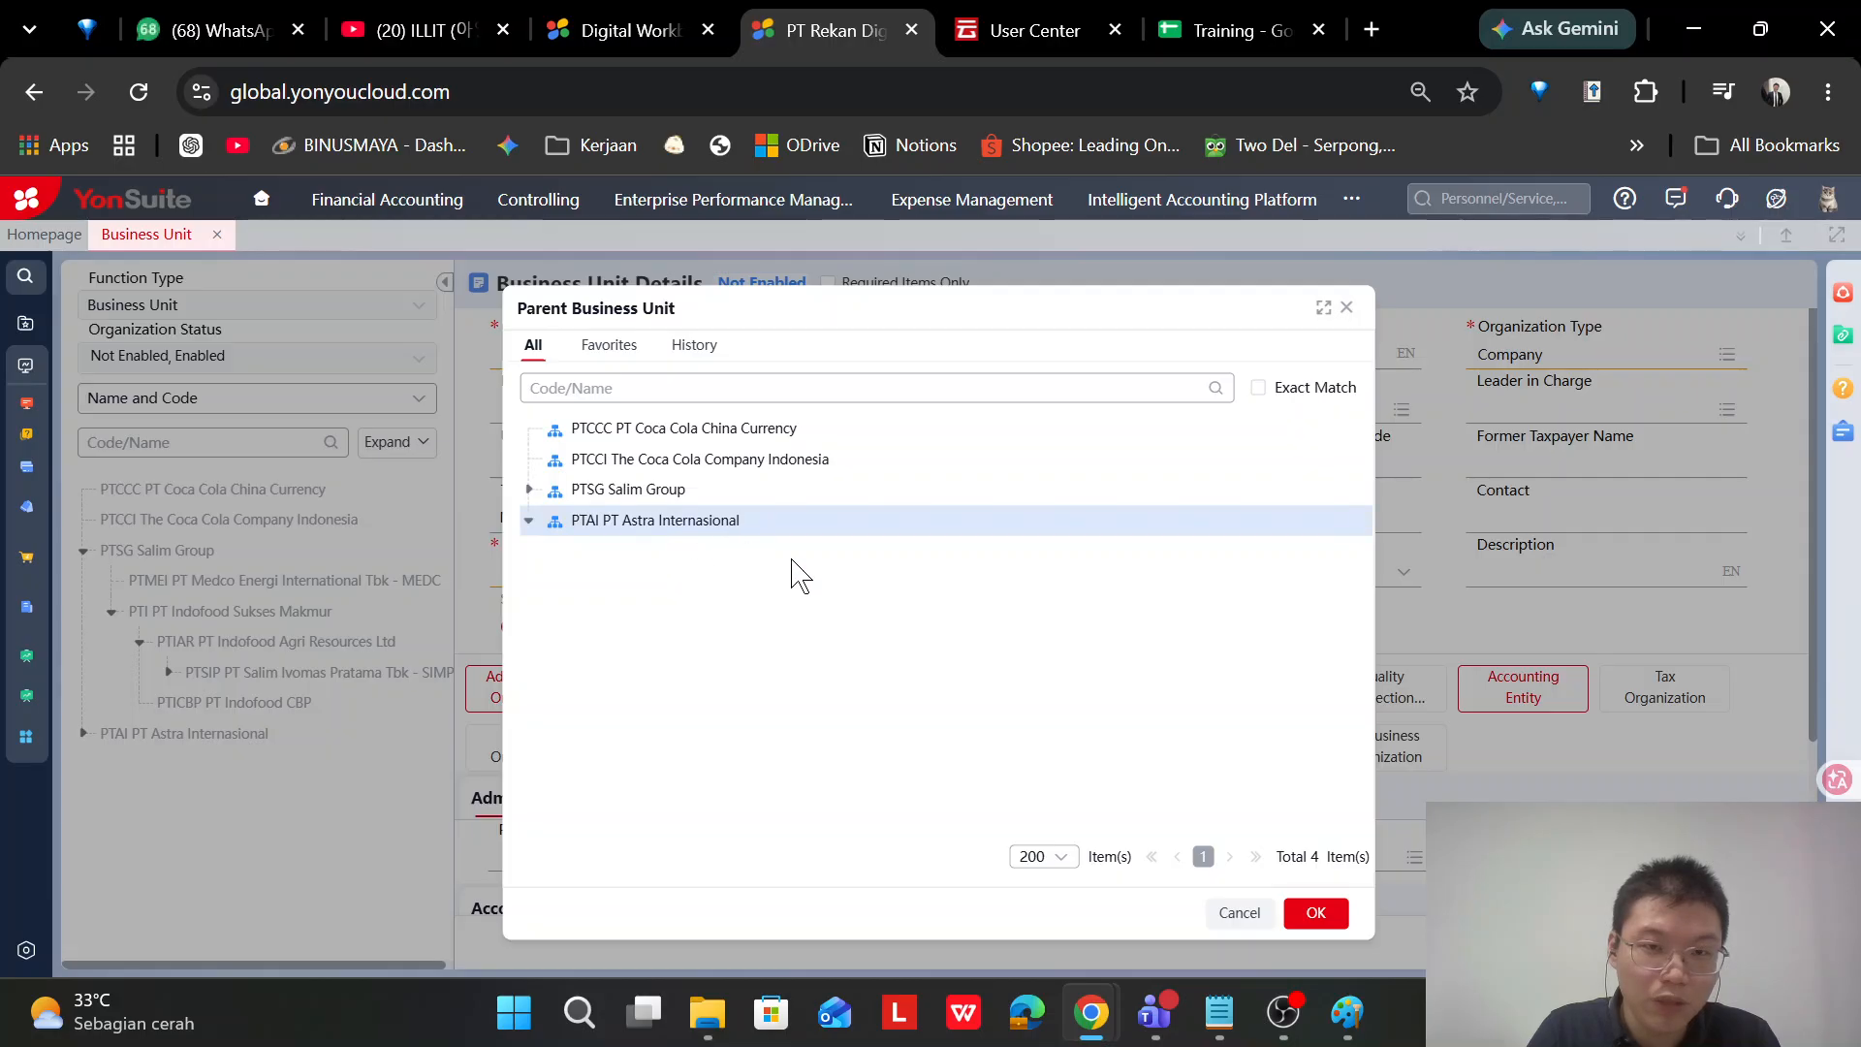
left_click(1333, 913)
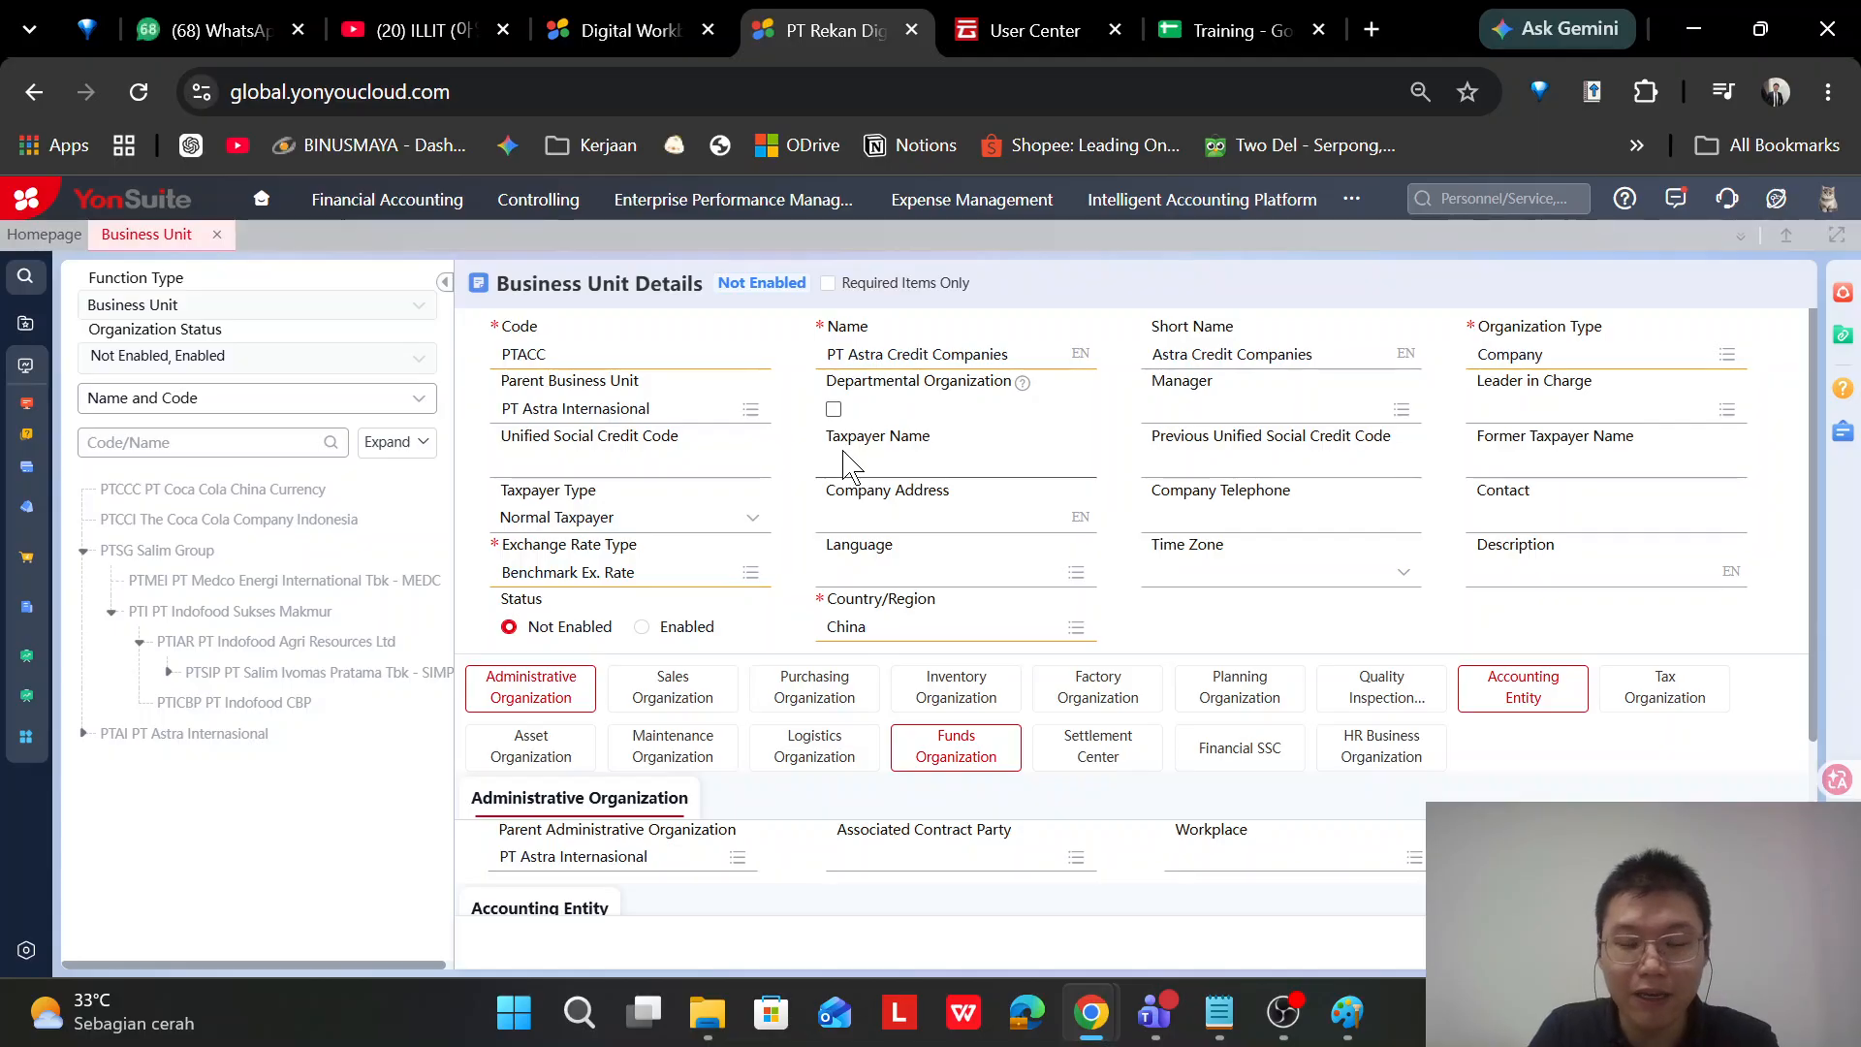
Read the help guidance for business units from the function description through the main field descriptions, and close it
left_click(1843, 398)
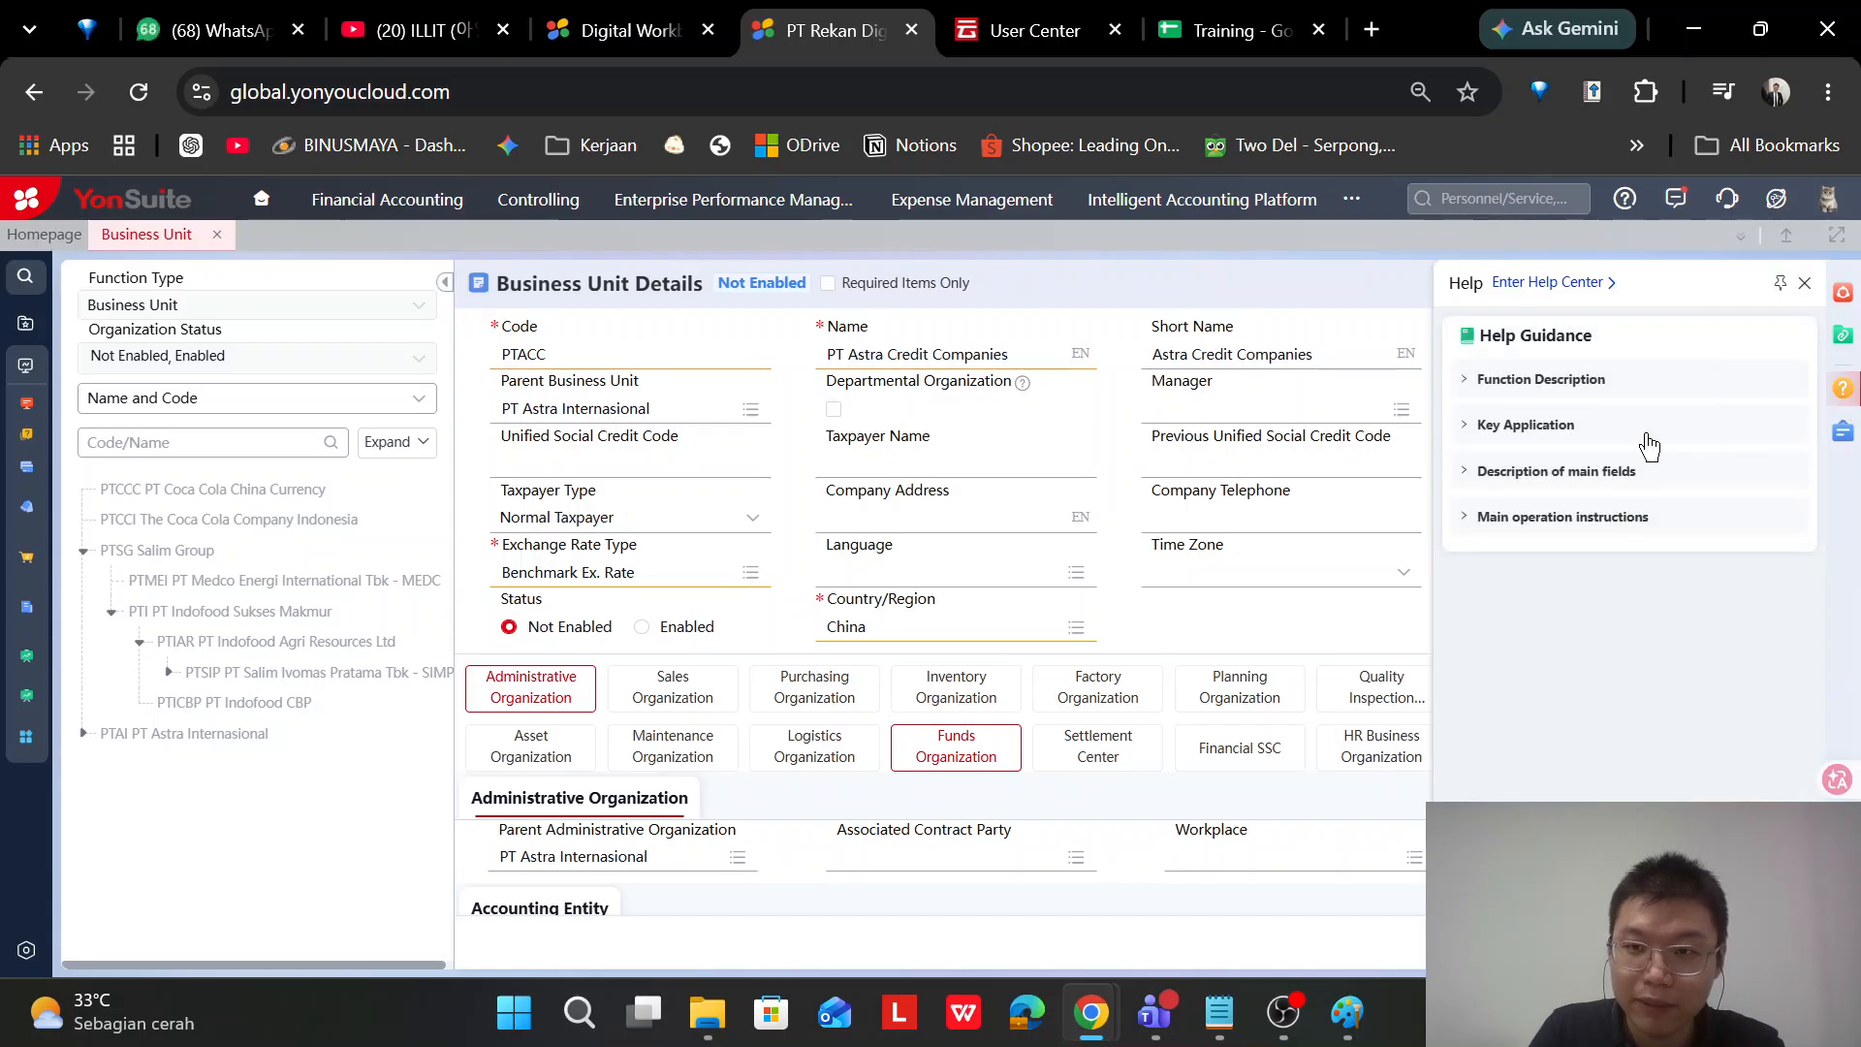
left_click(1578, 380)
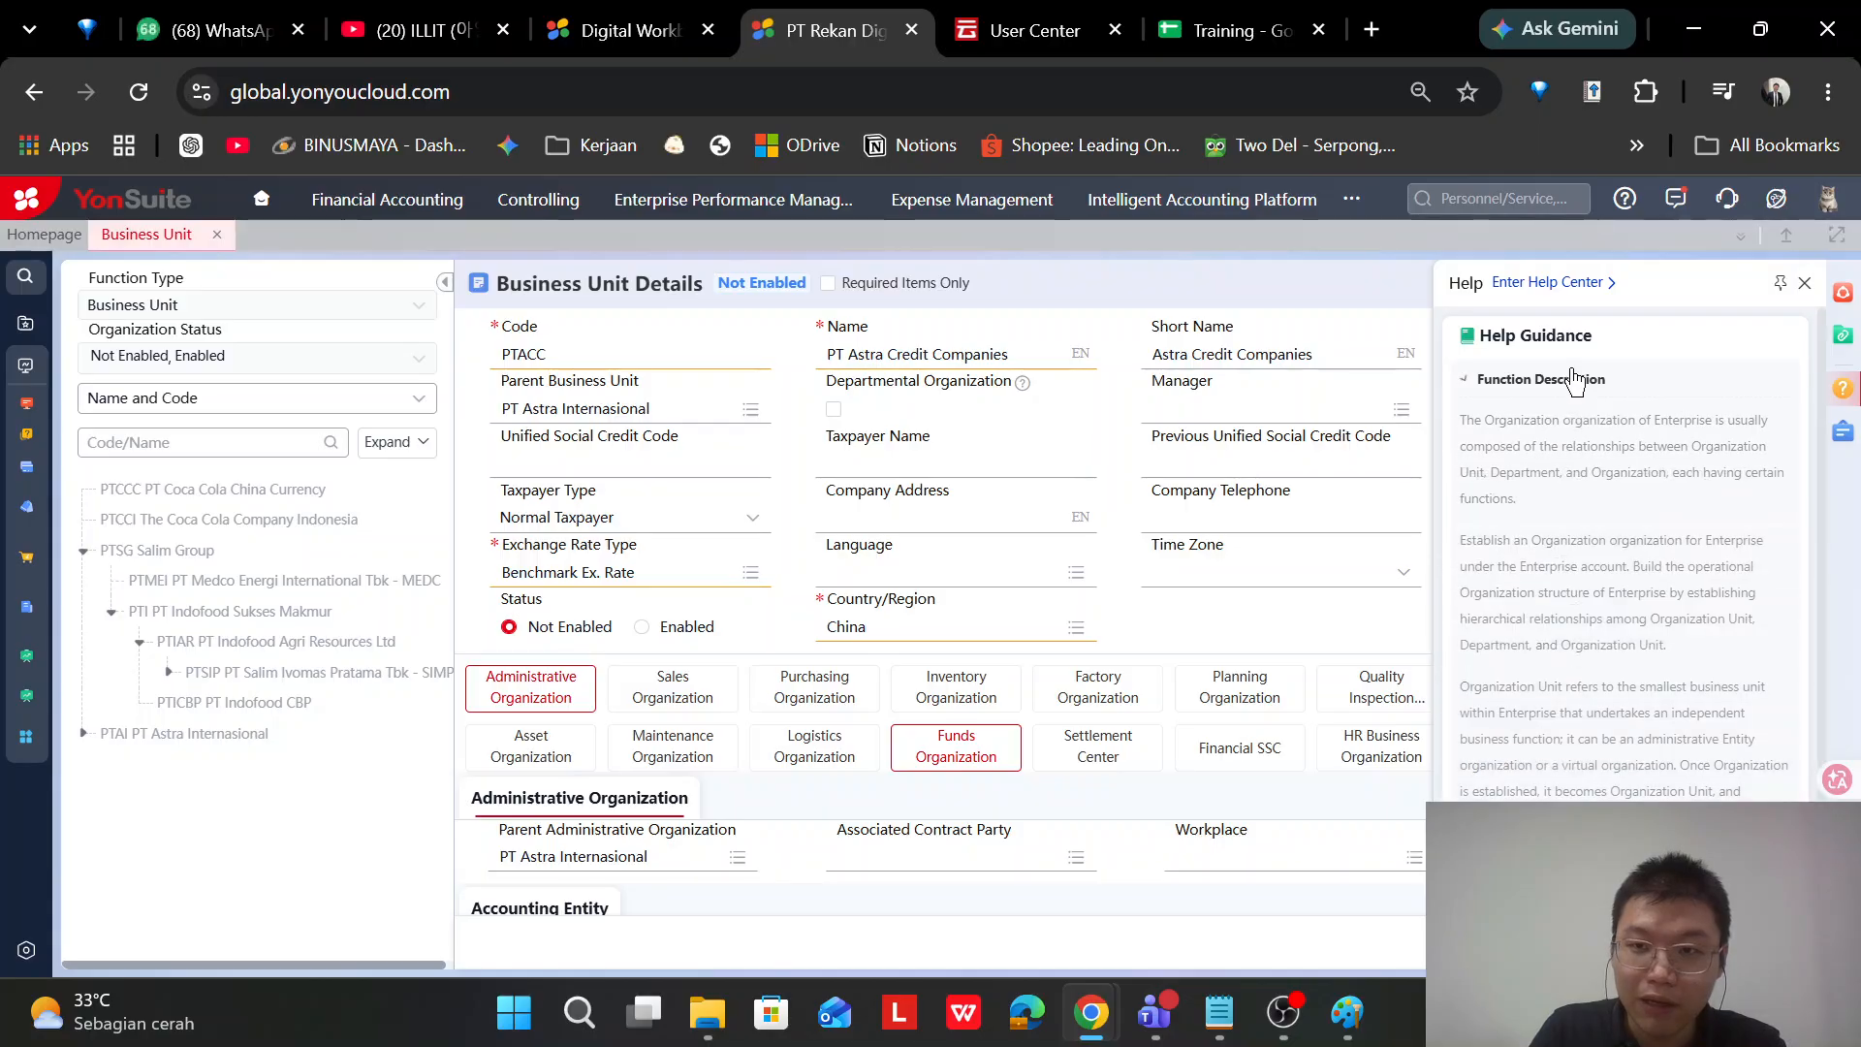
scroll(1591, 461, "down", 5)
scroll(1590, 462, "down", 3)
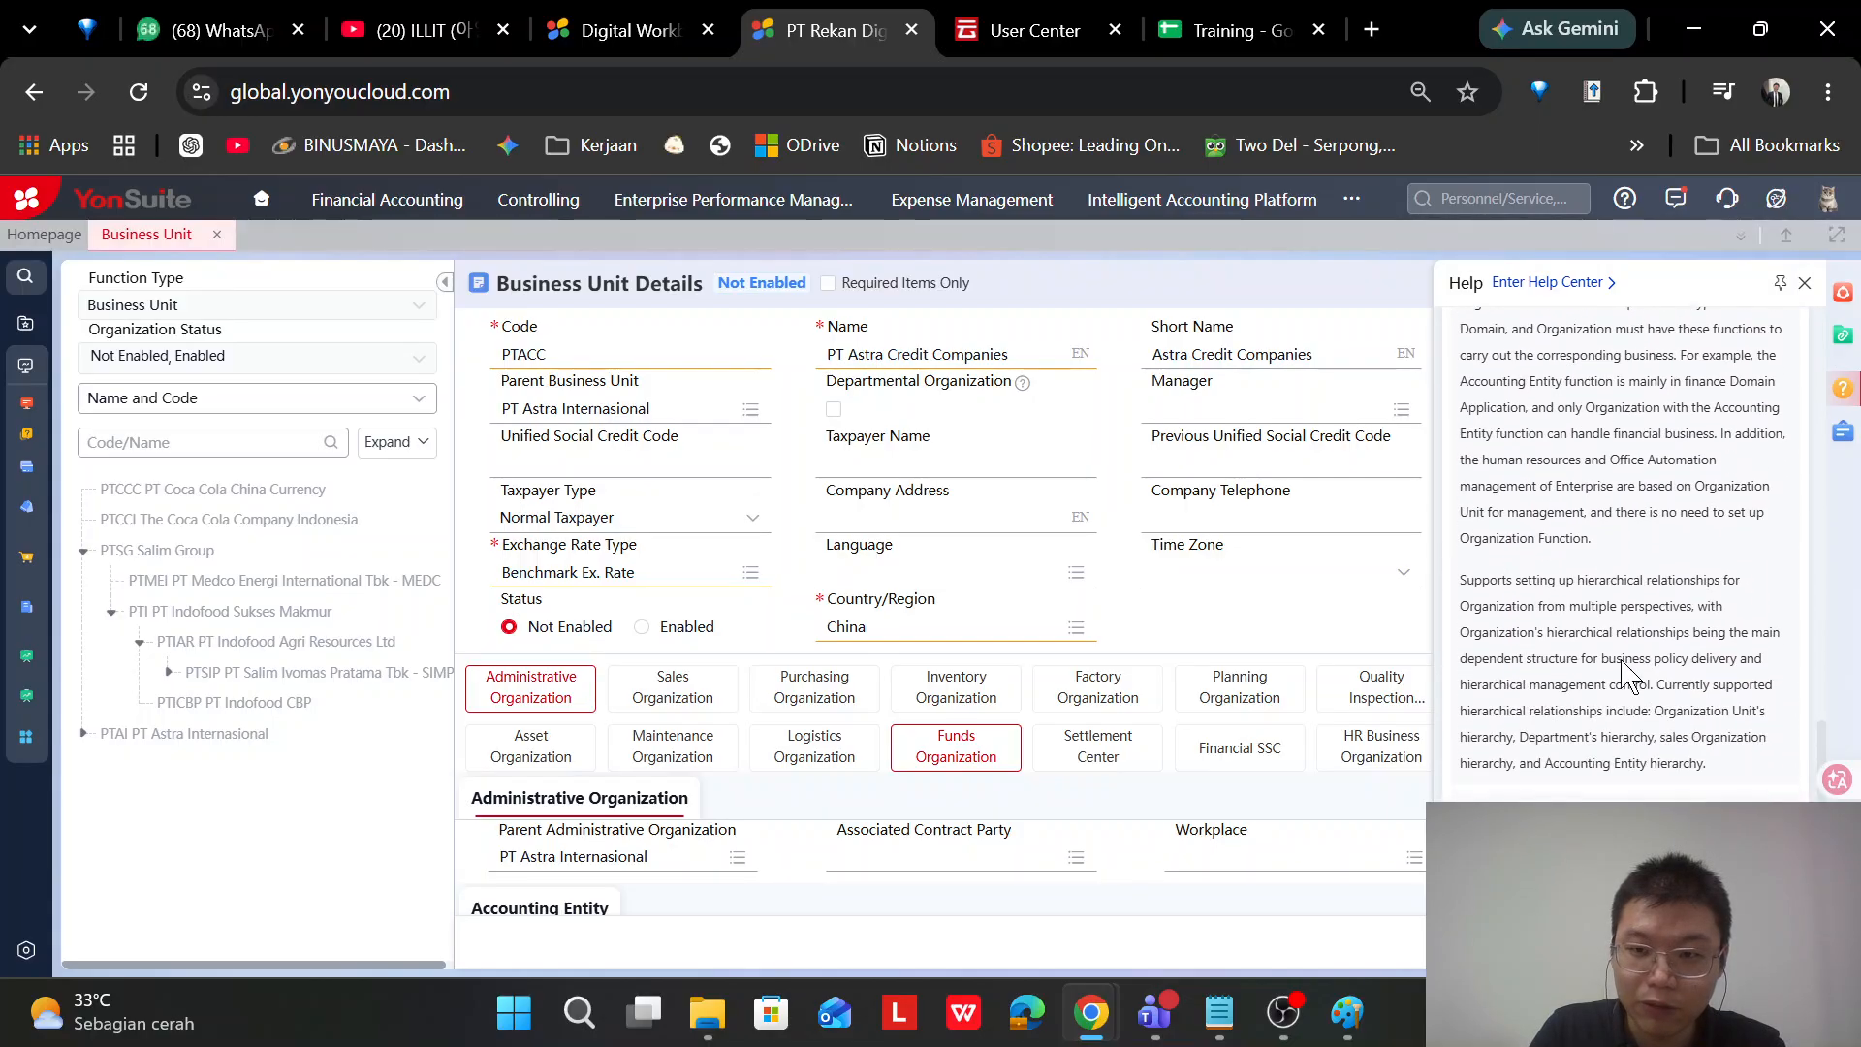
scroll(1536, 528, "down", 6)
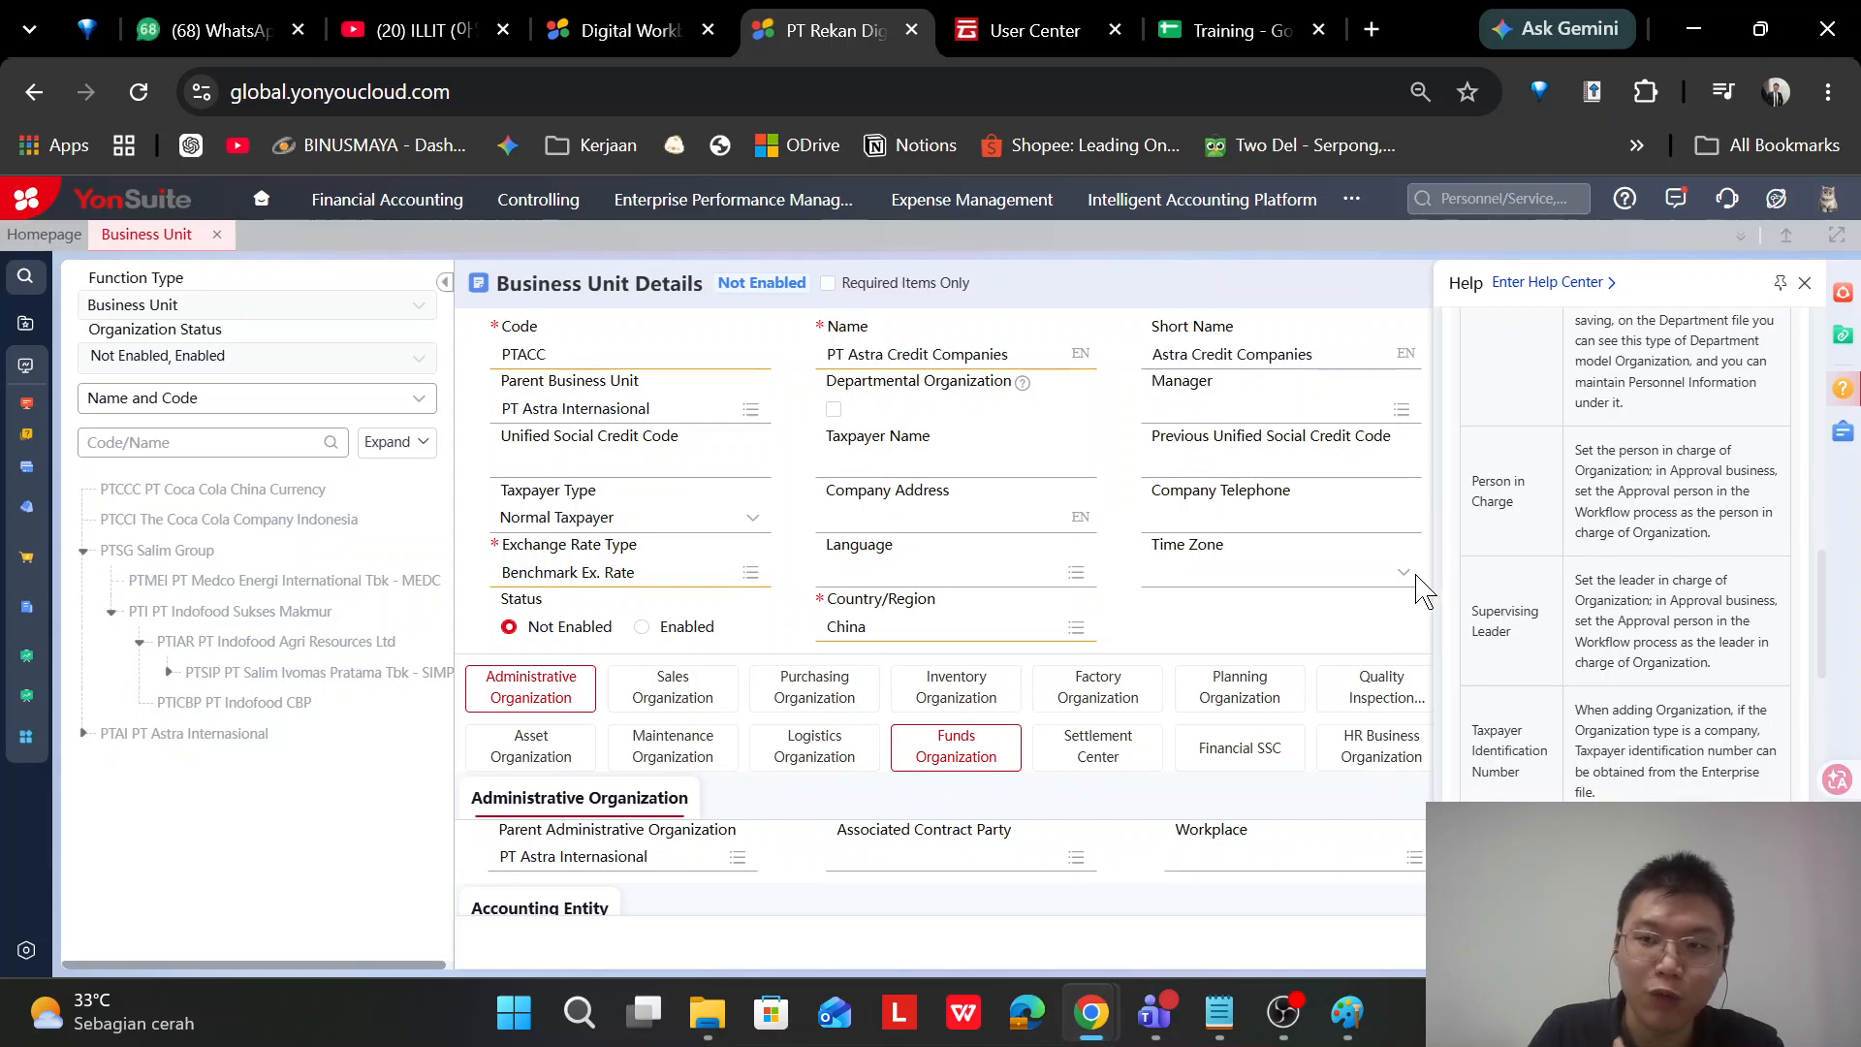
left_click(1844, 397)
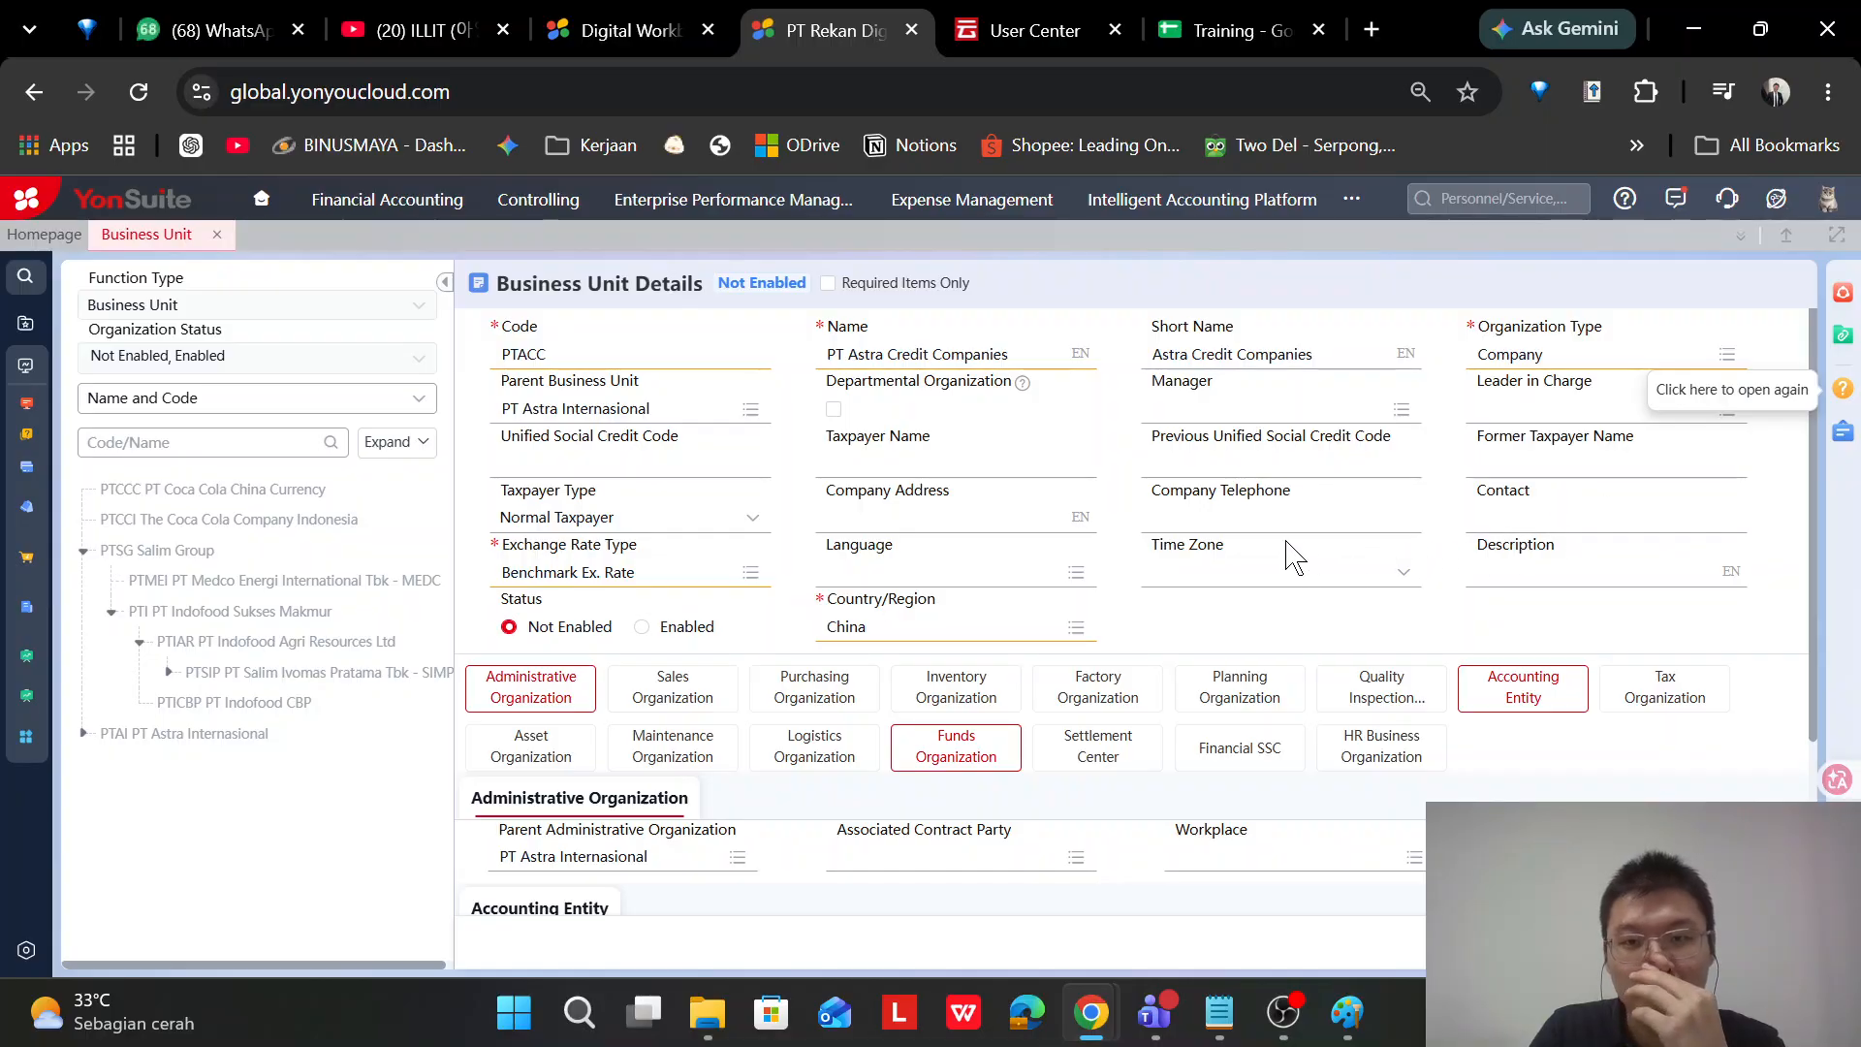
Fill in the company address and the company telephone number for PT Astra Credit Companies
left_click(1060, 514)
type("J")
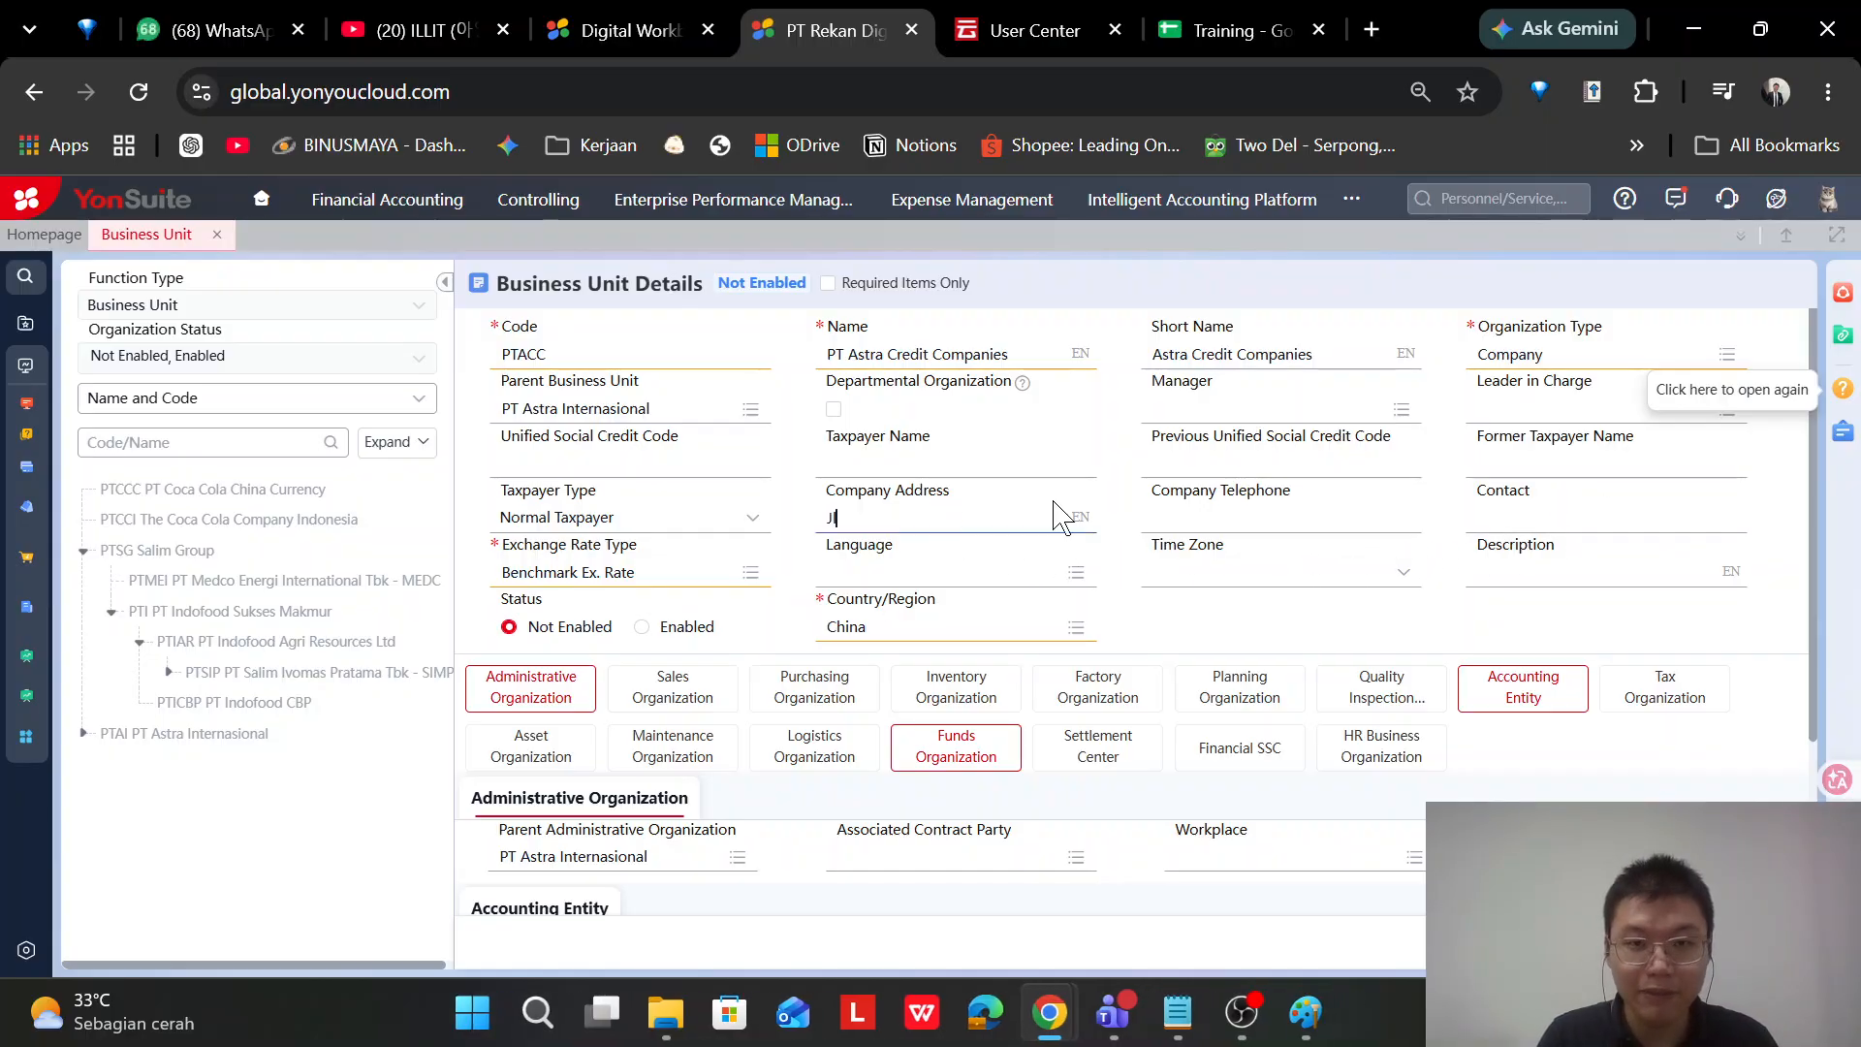
type("l Sudirman kav 73-75")
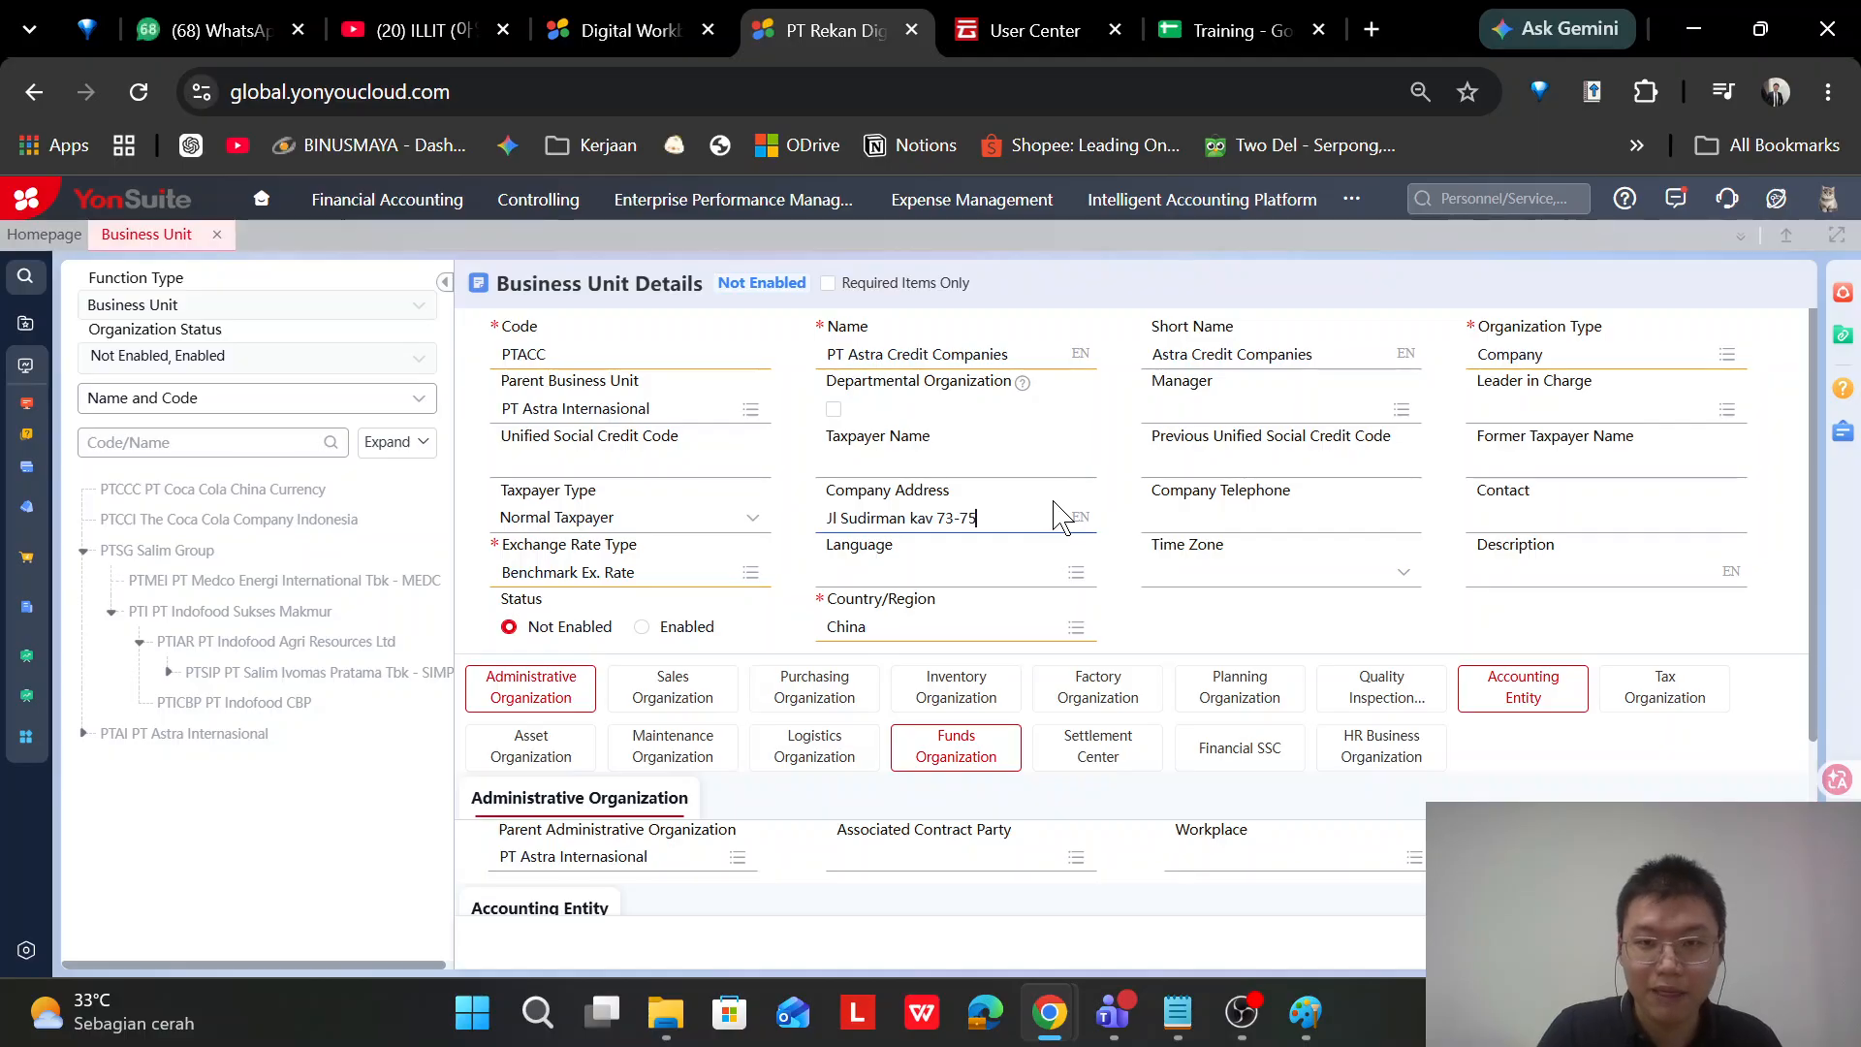
left_click(1260, 530)
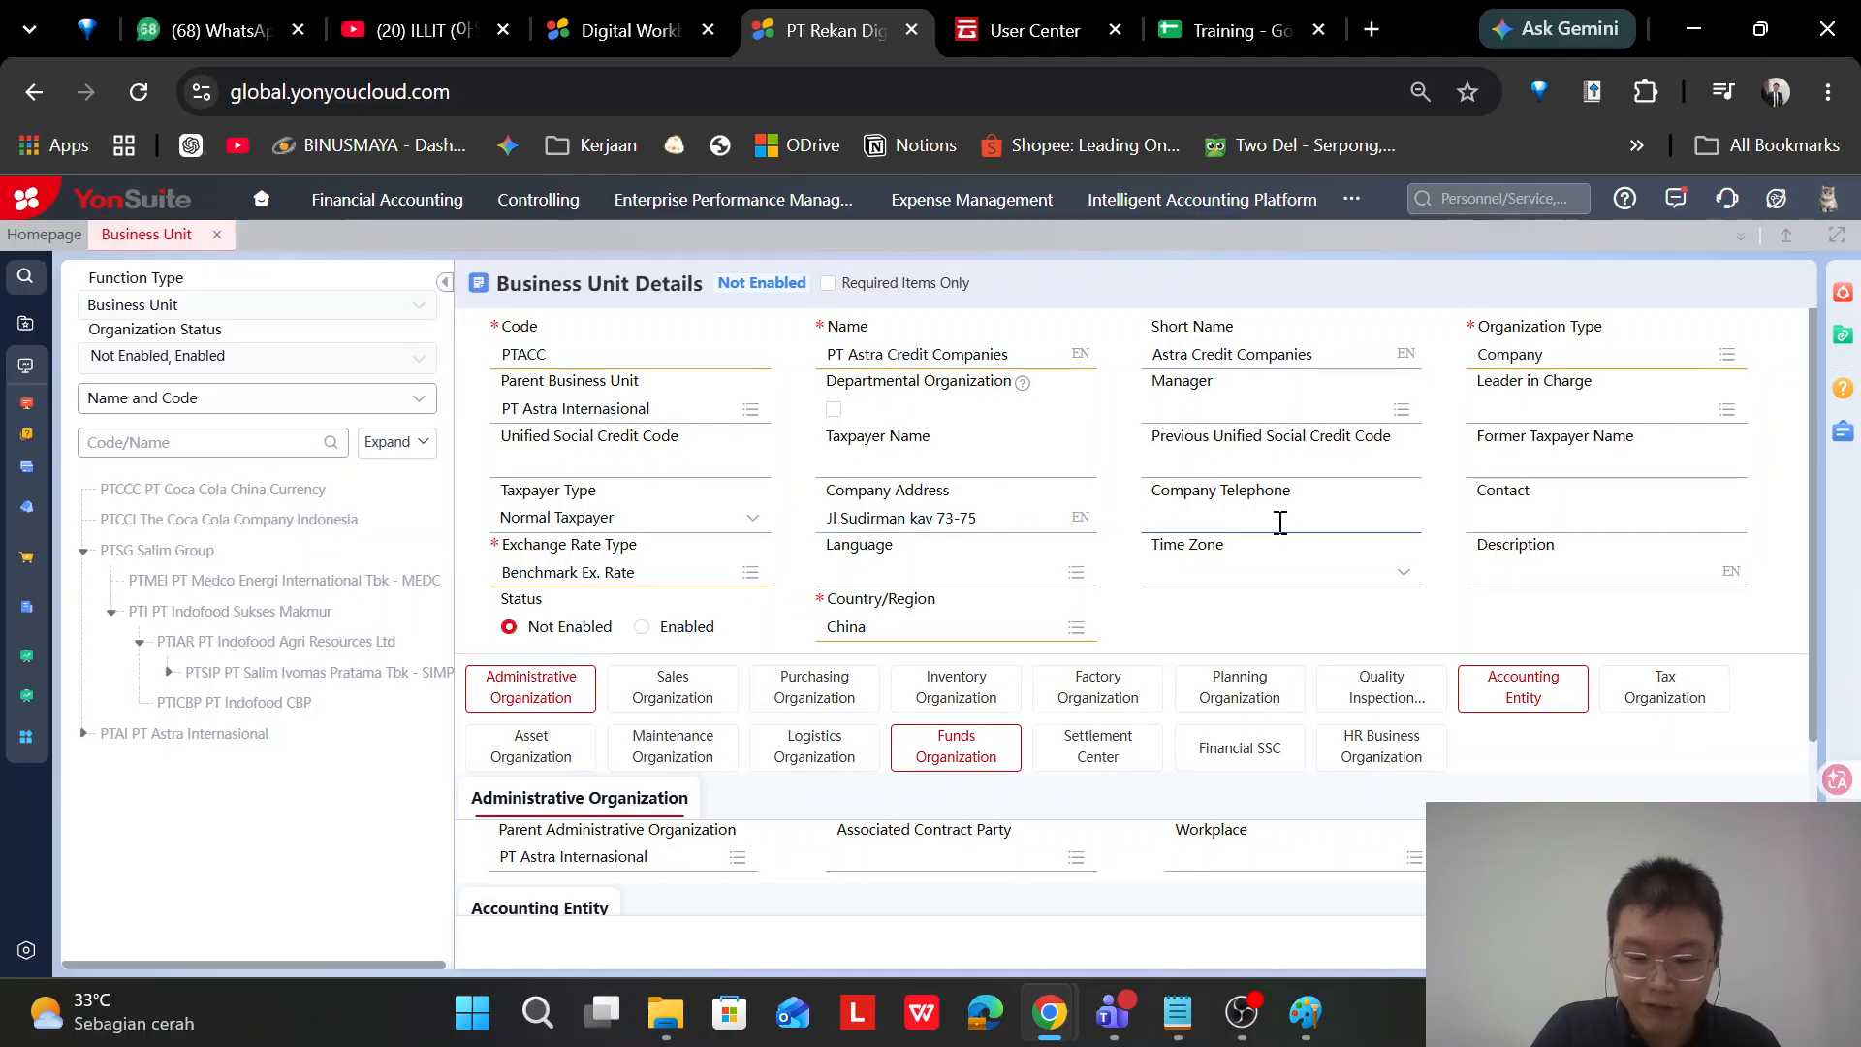
type("021 32983")
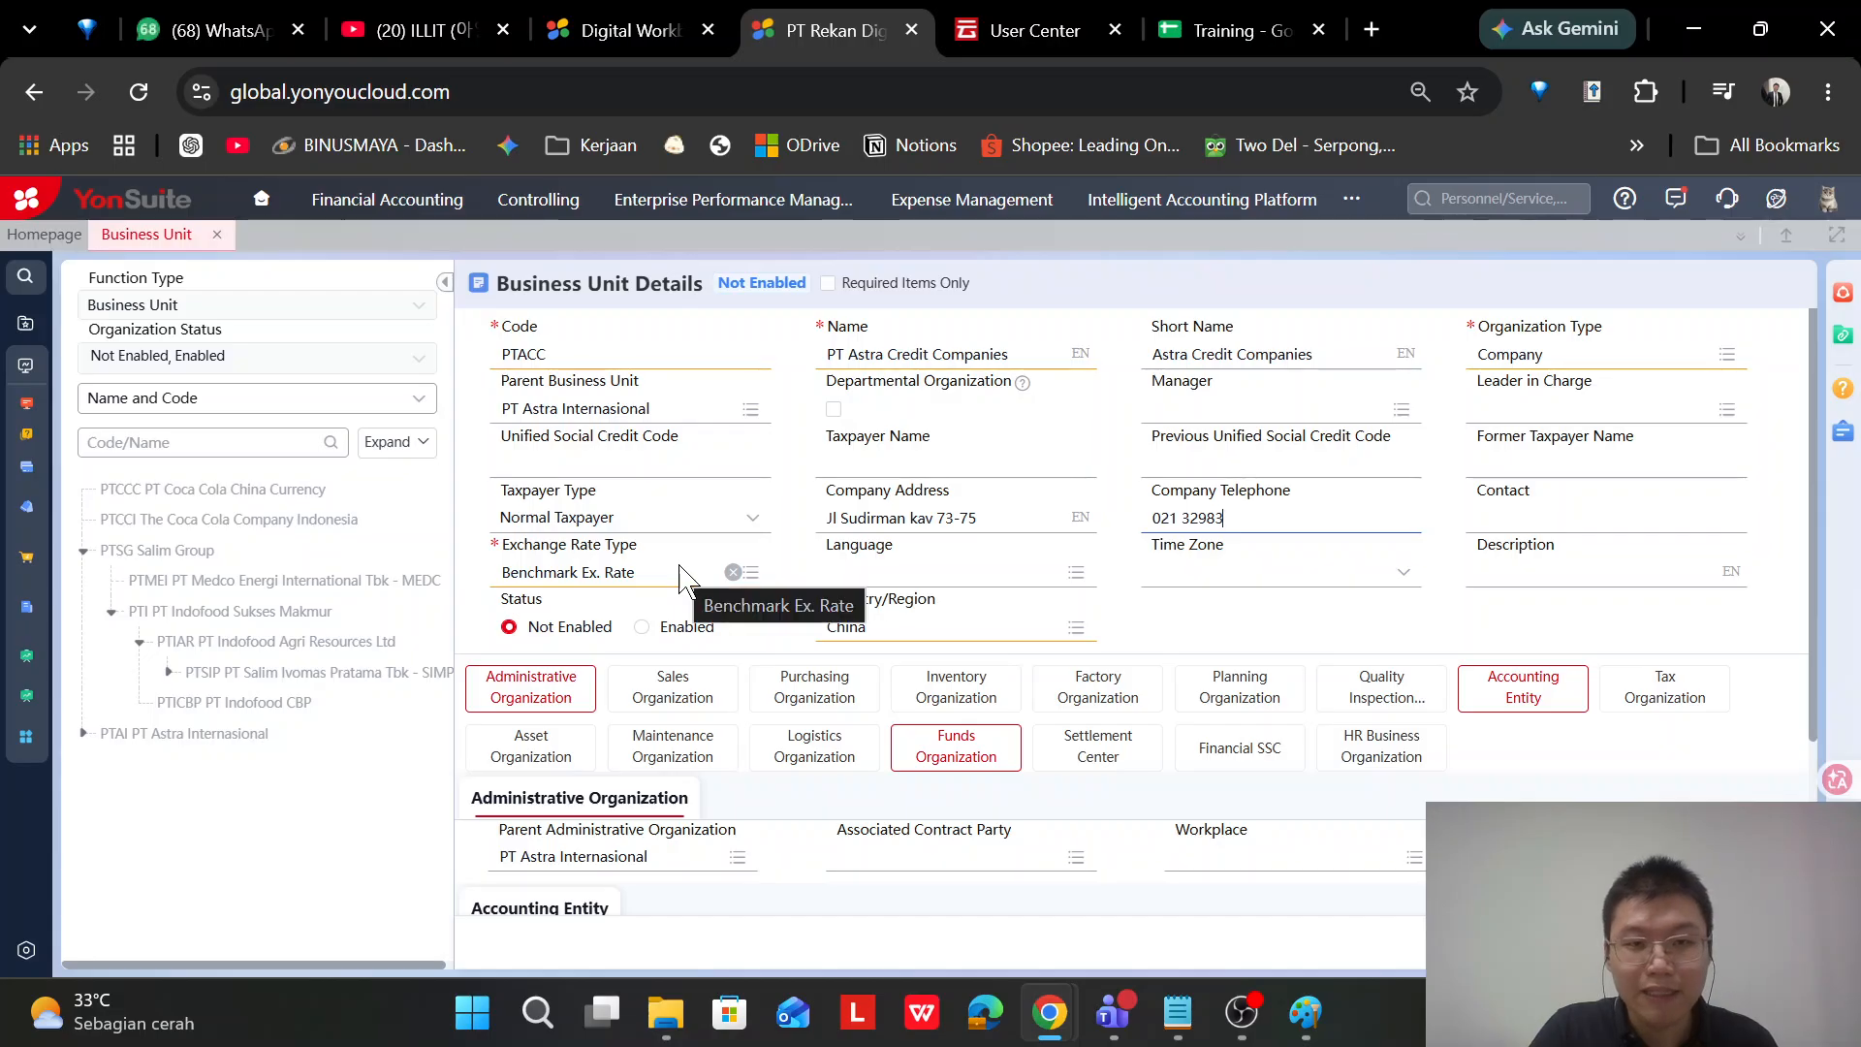
Review the available exchange rate types without changing the selection
left_click(752, 573)
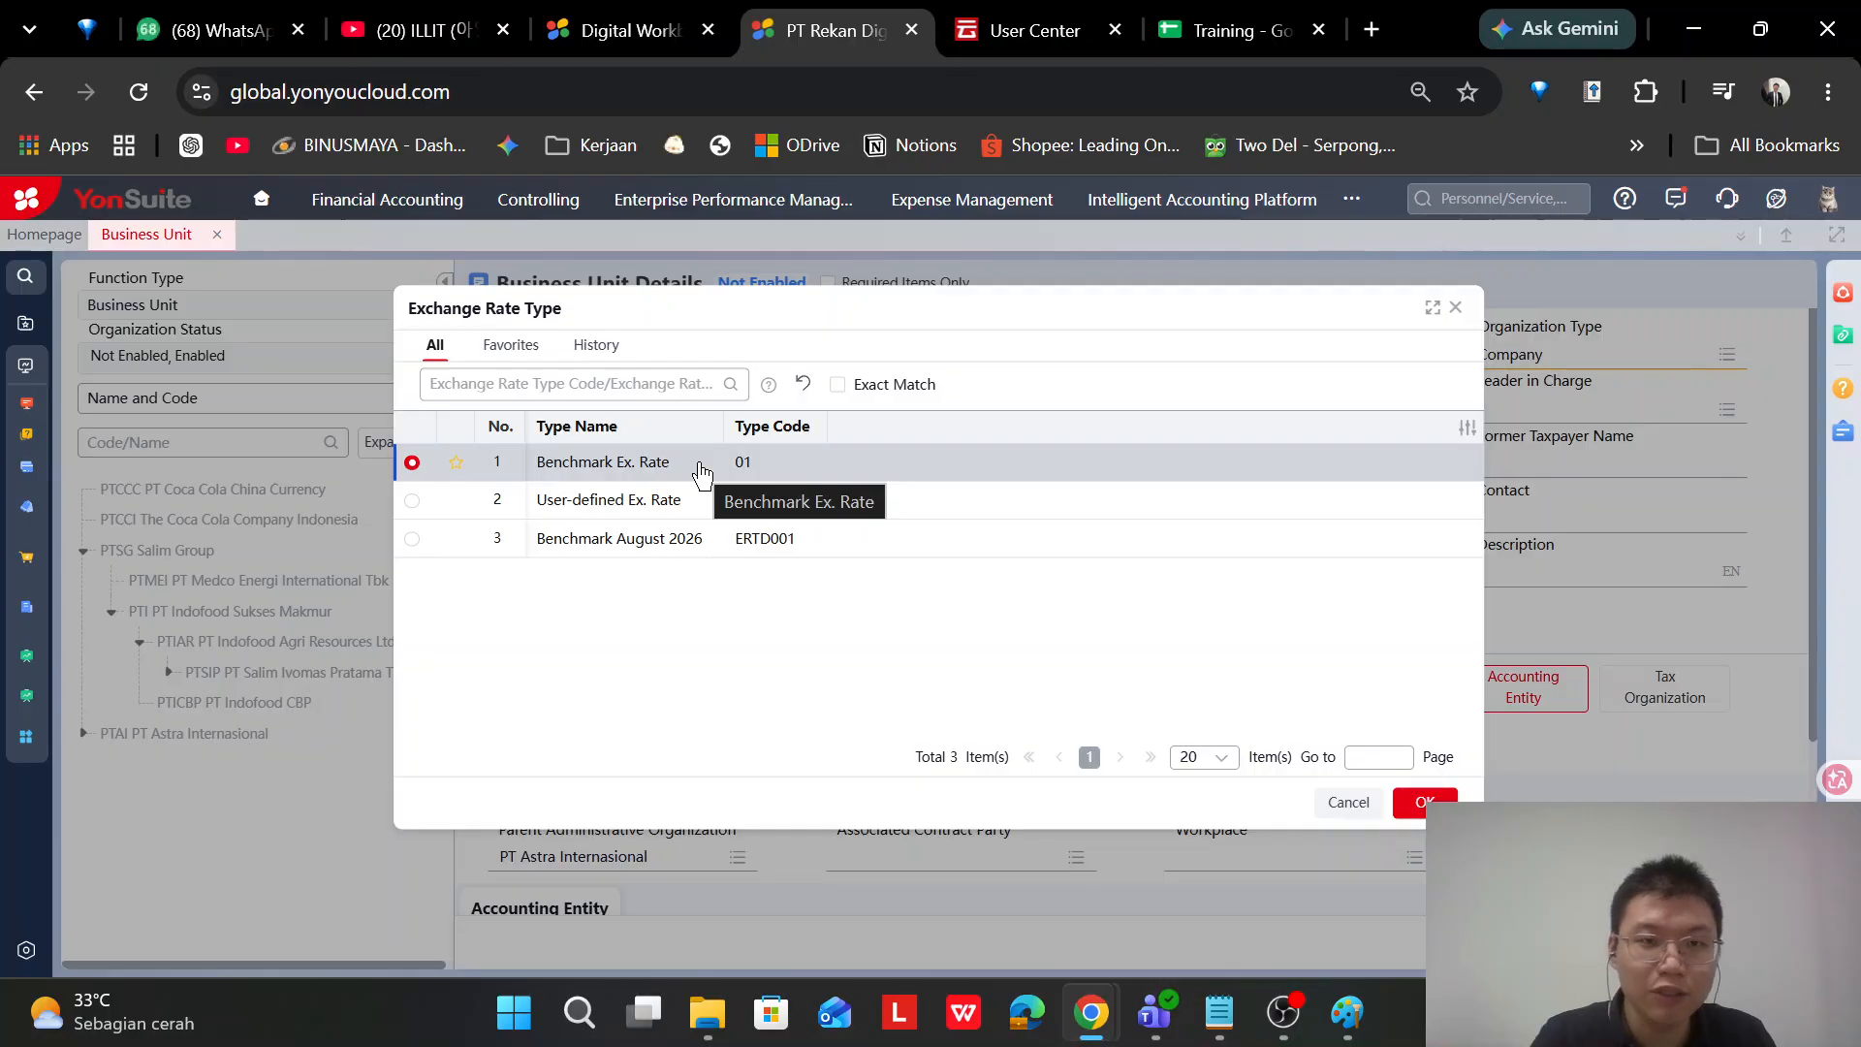
left_click(1457, 308)
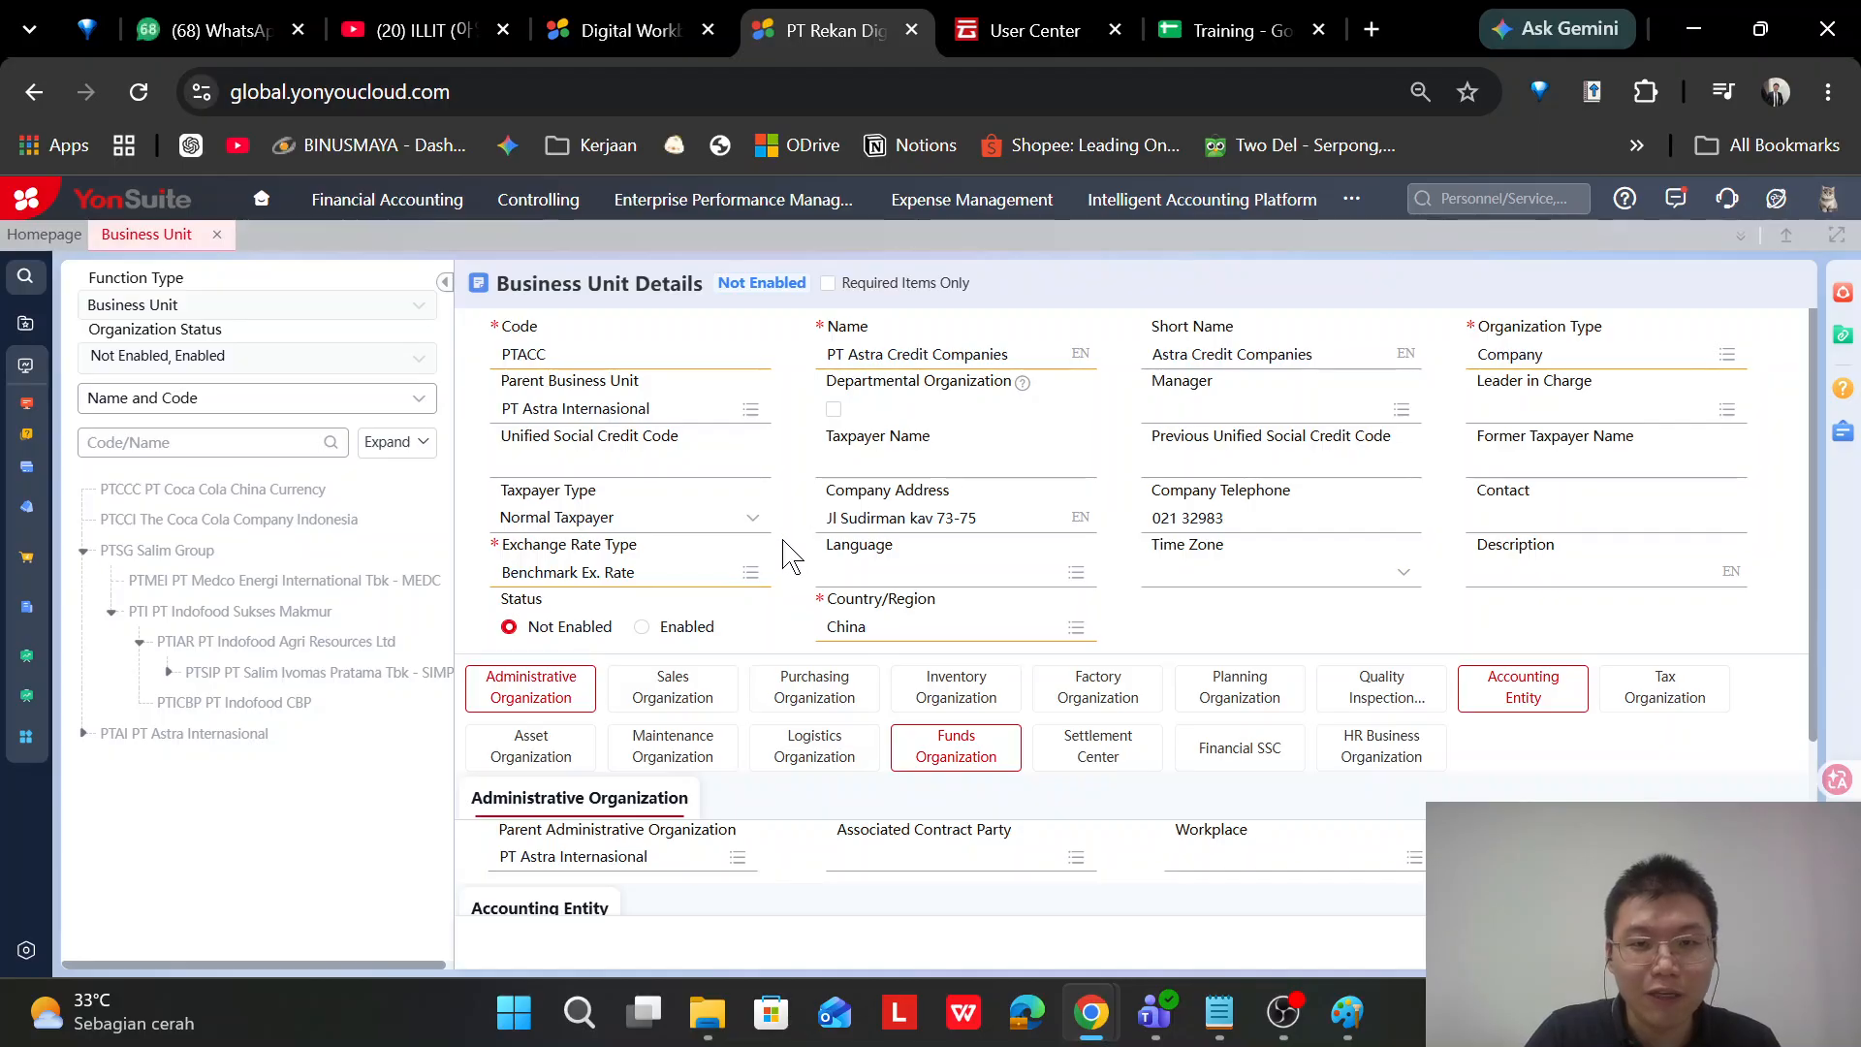
Set the unit's language to Indonesian and its time zone to (UTC+07:00) Jakarta
left_click(1022, 579)
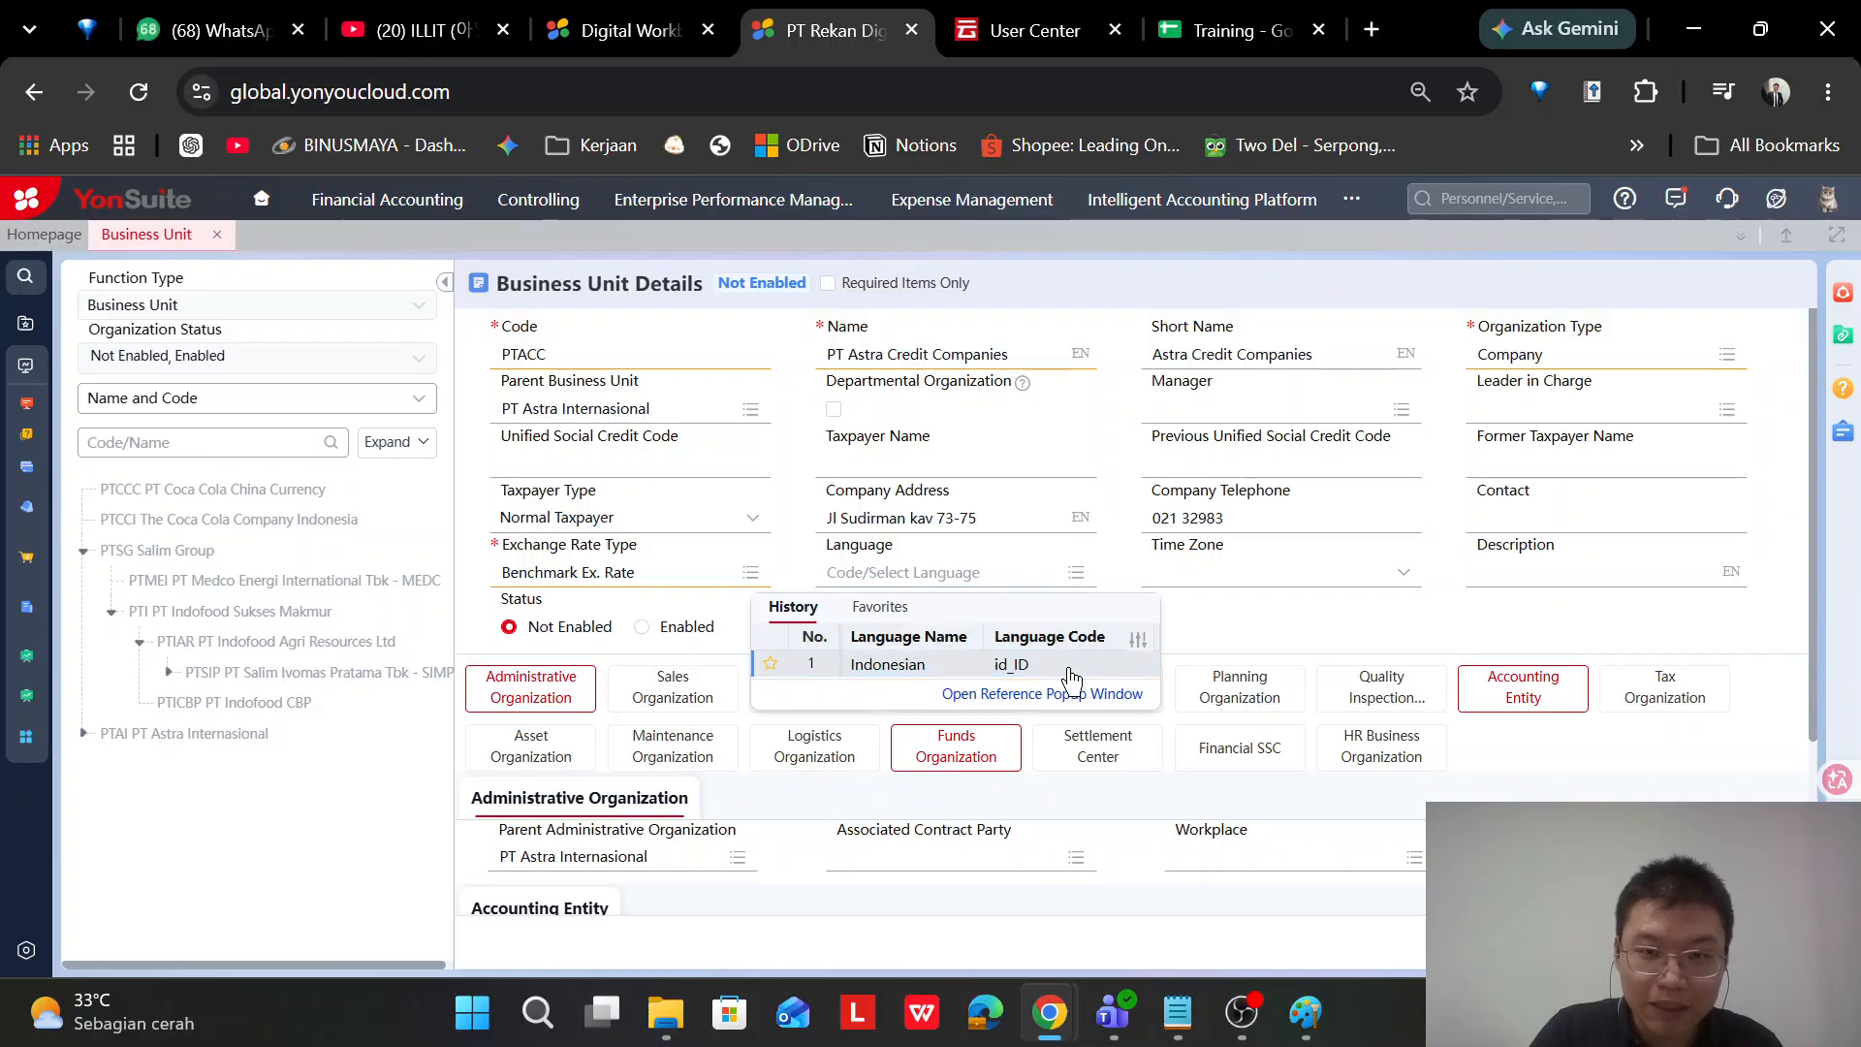
left_click(1008, 665)
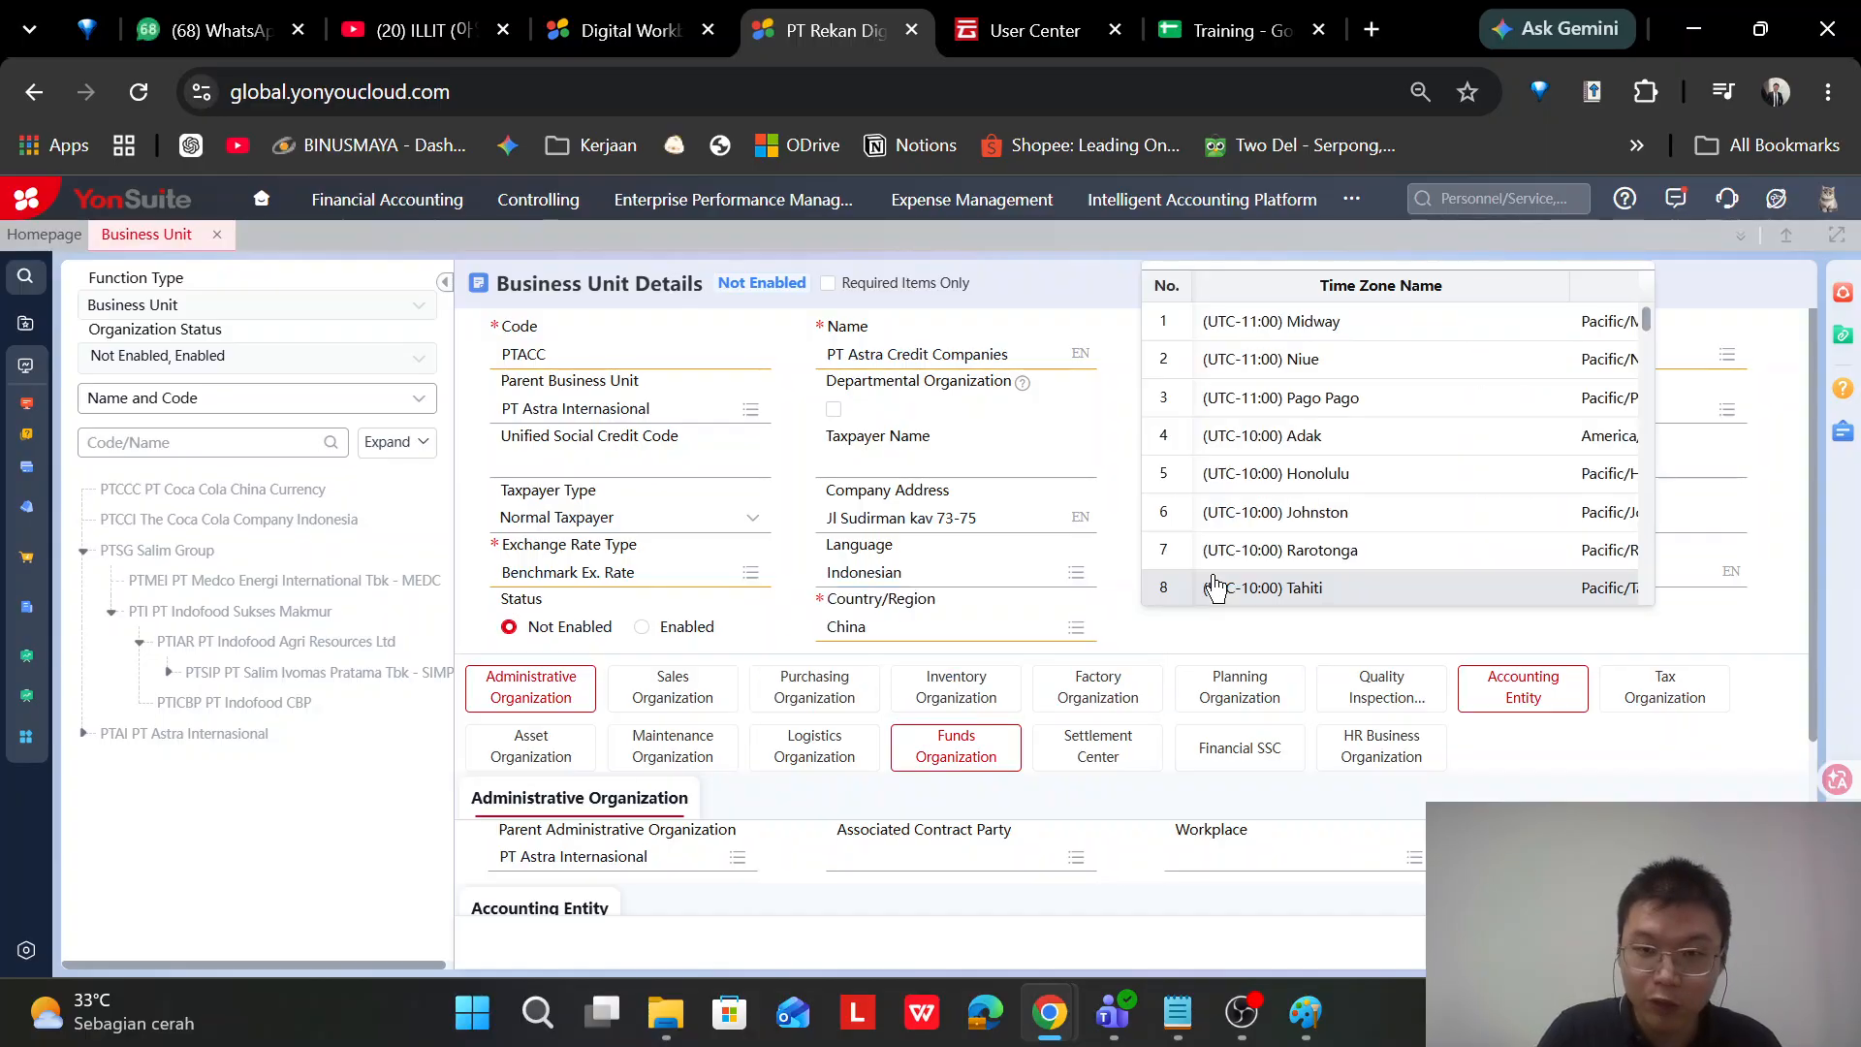
type("jakarta")
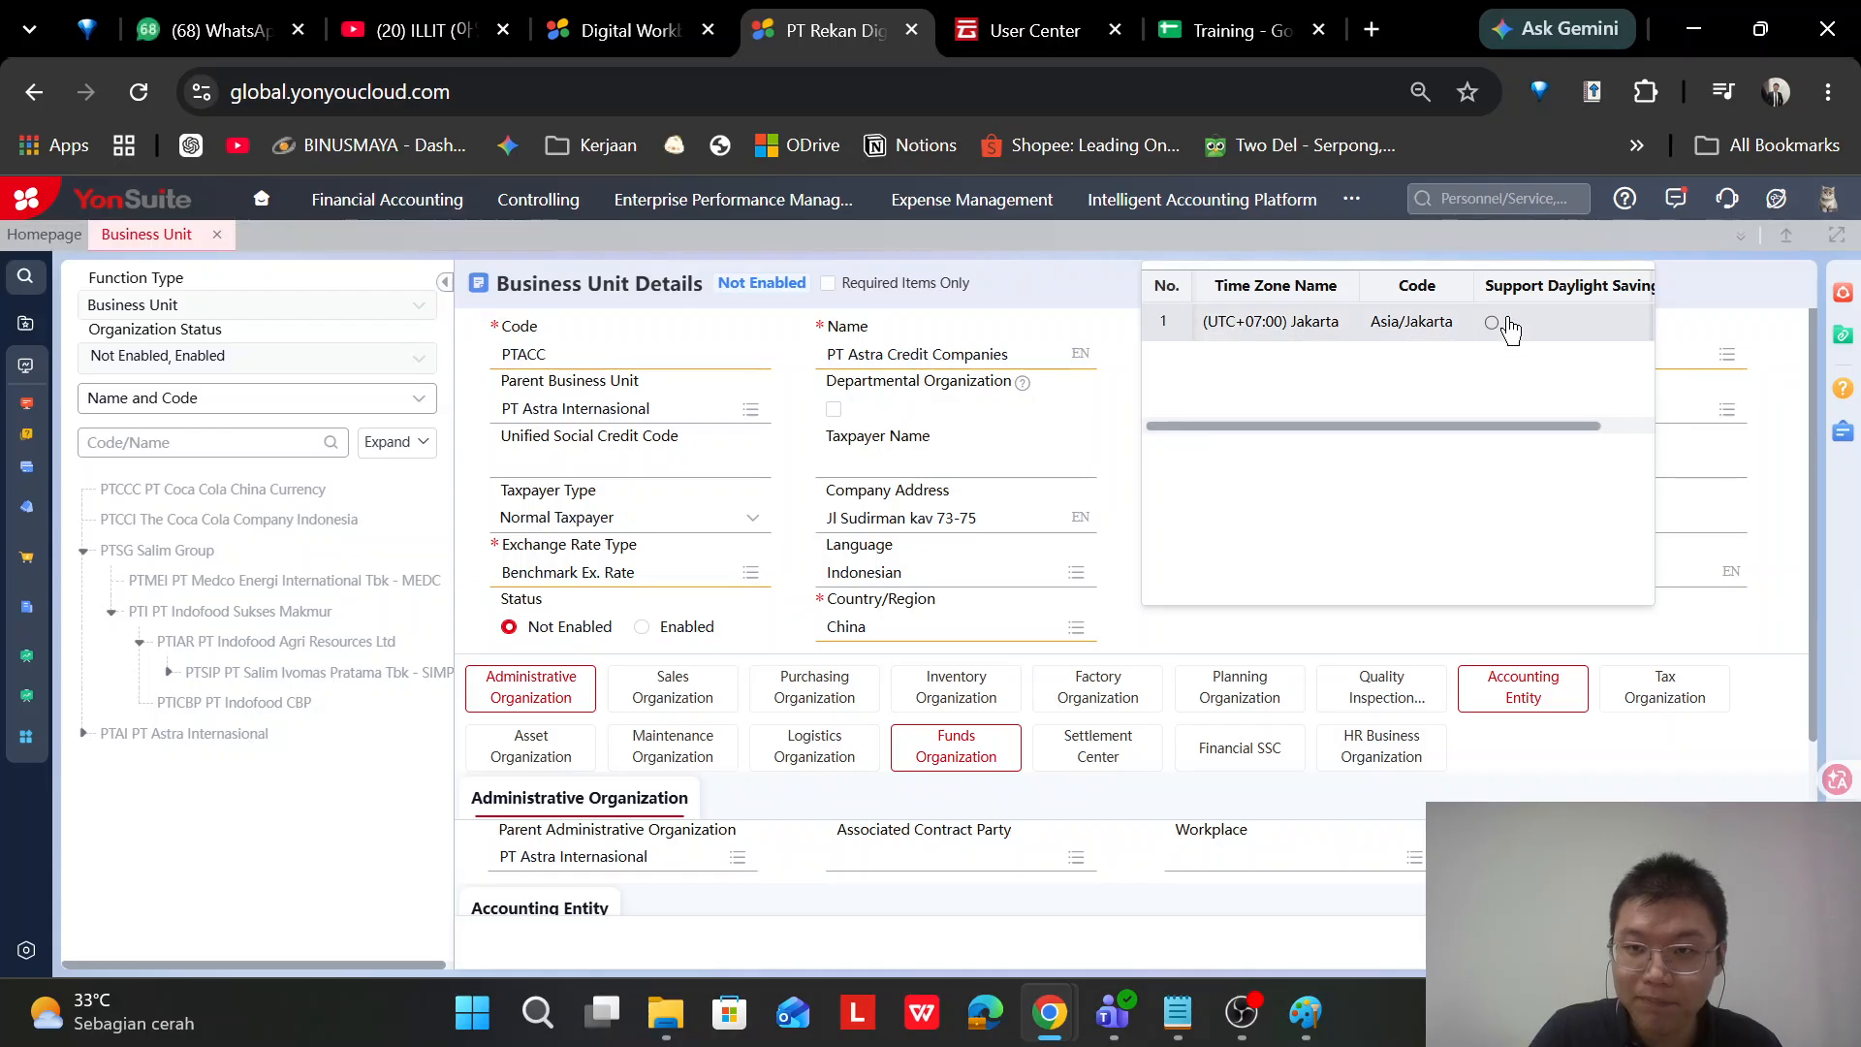
left_click(1503, 322)
Set the country/region to Indonesia and the business unit's status to Enabled
left_click(851, 628)
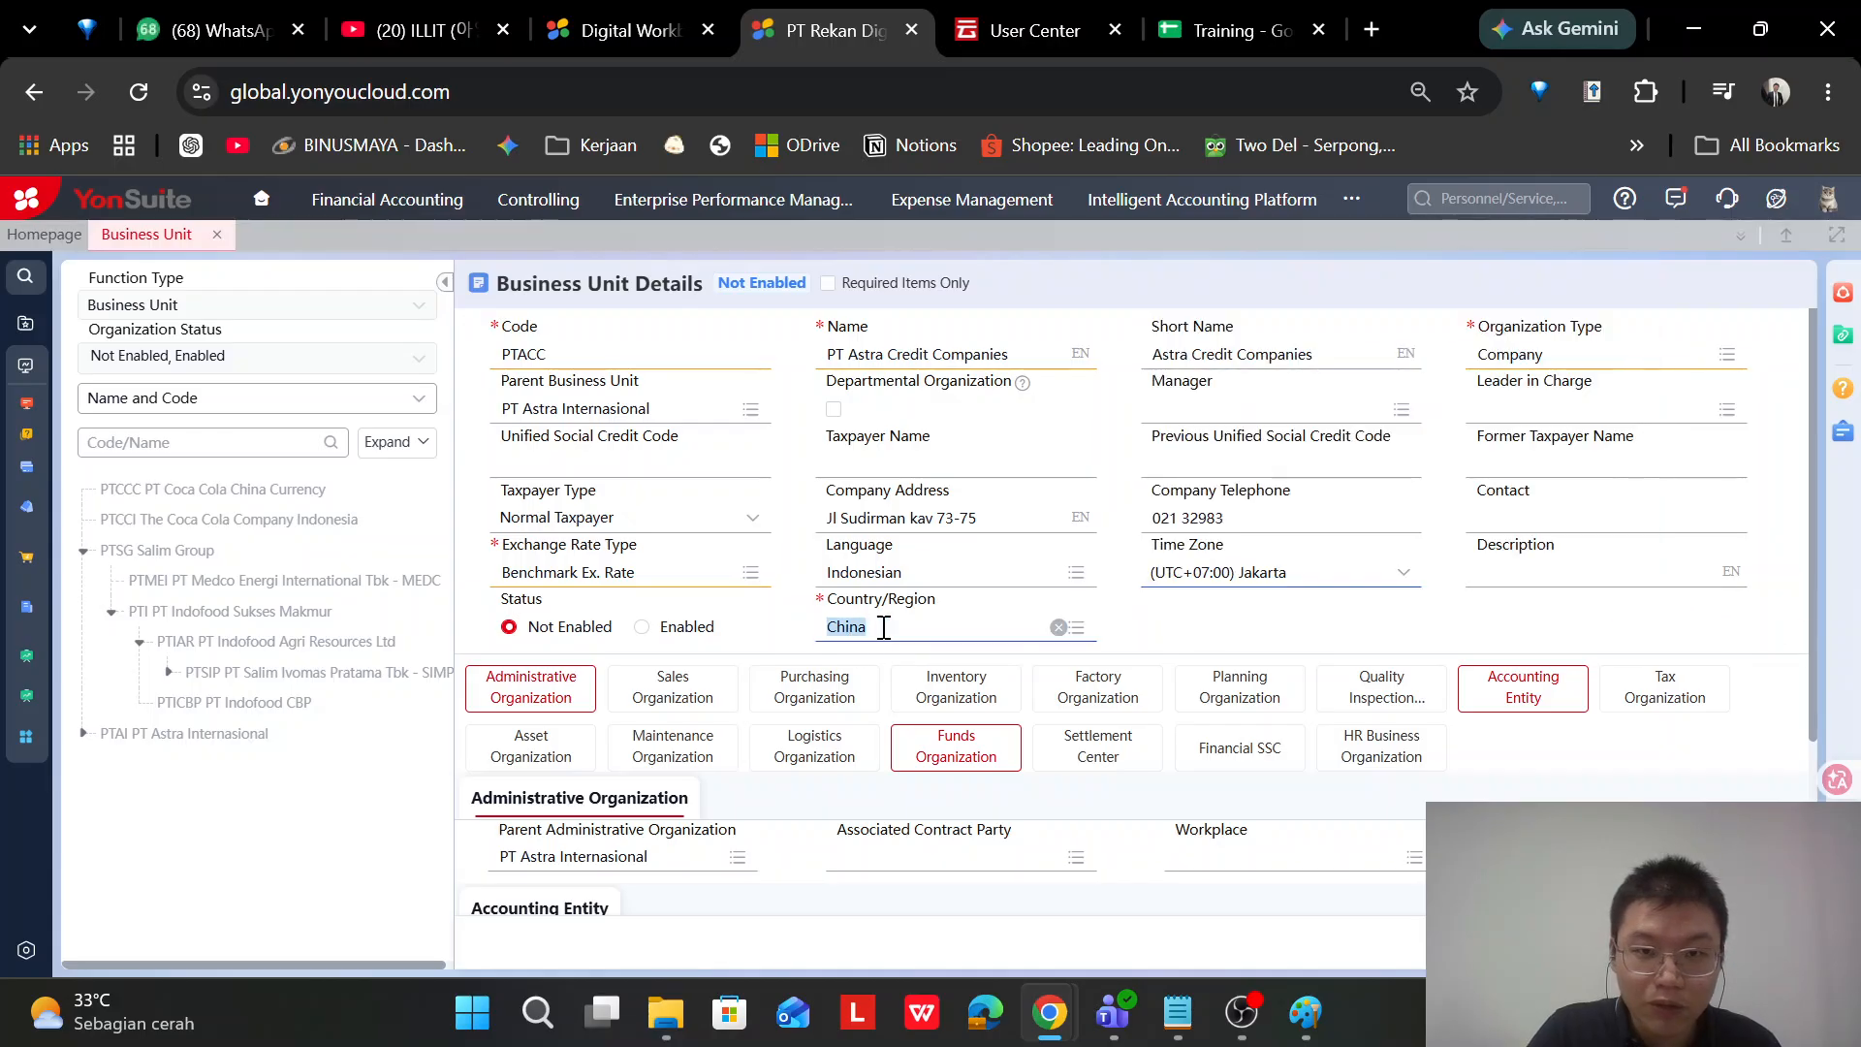
type("indonesia")
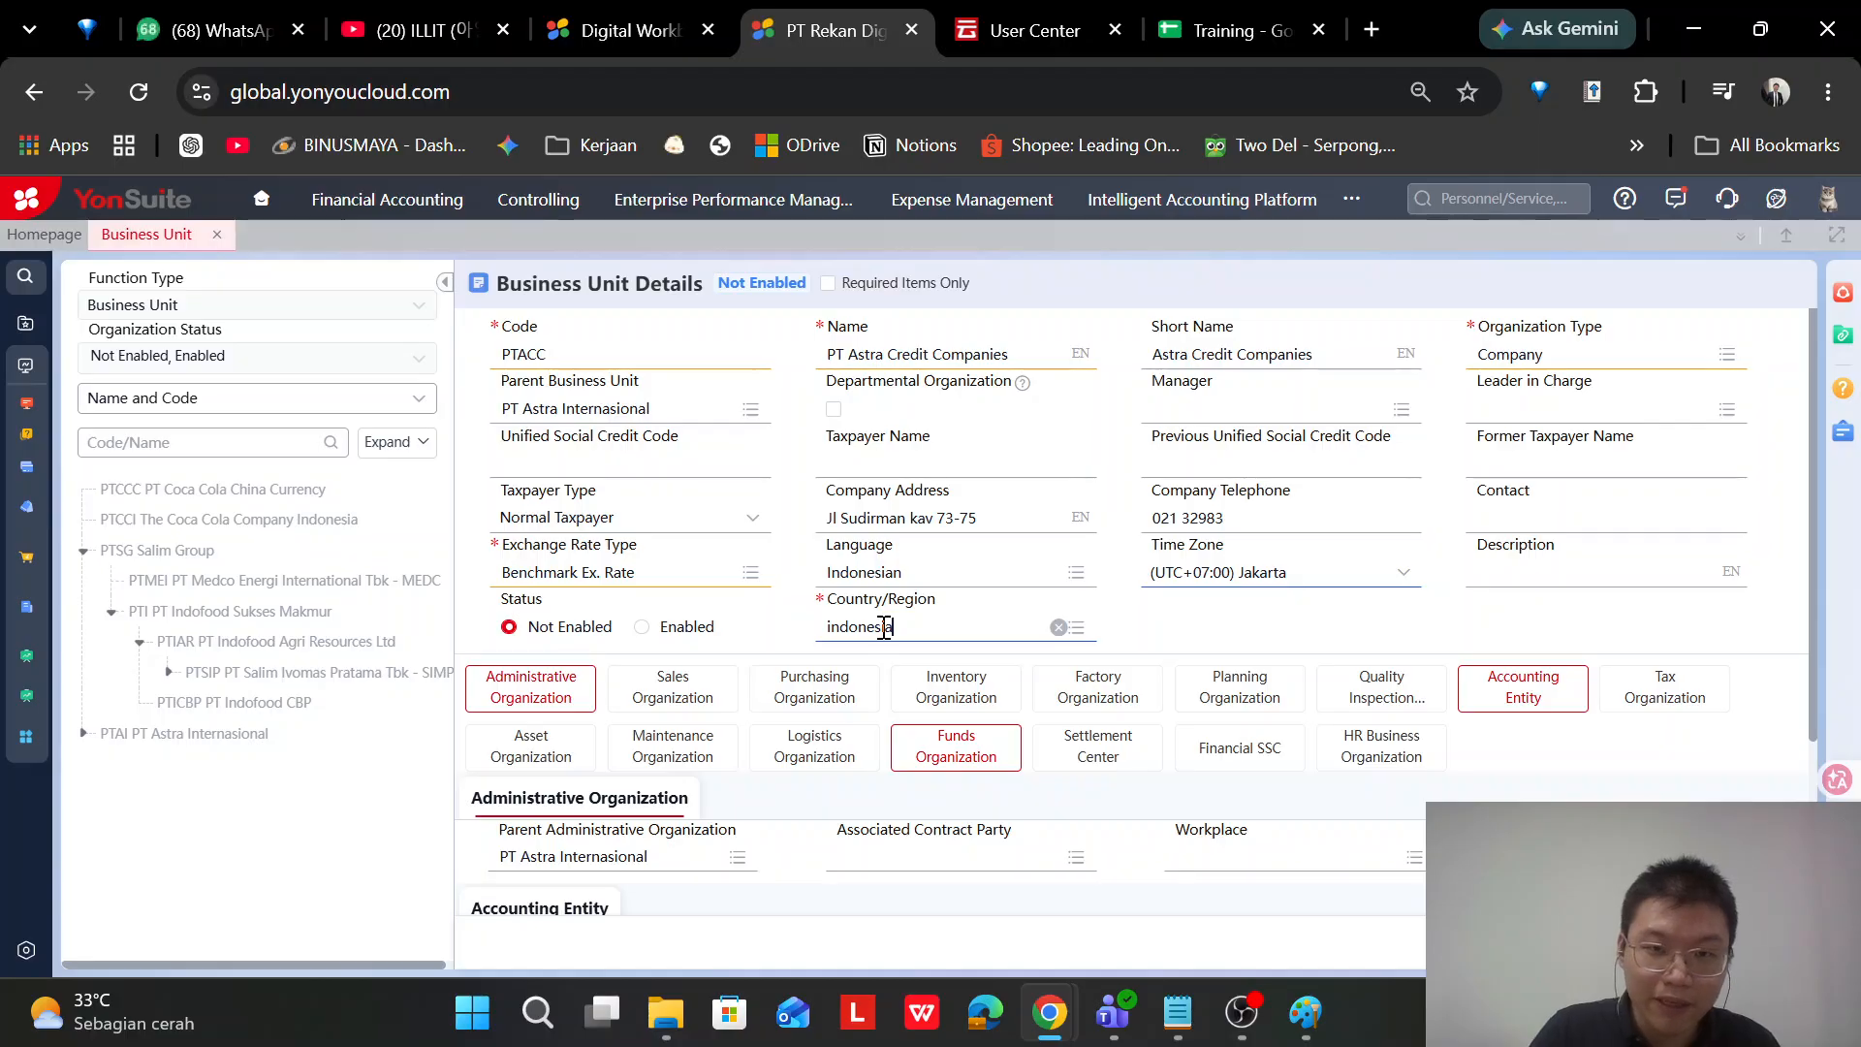
left_click(1076, 628)
double_click(565, 510)
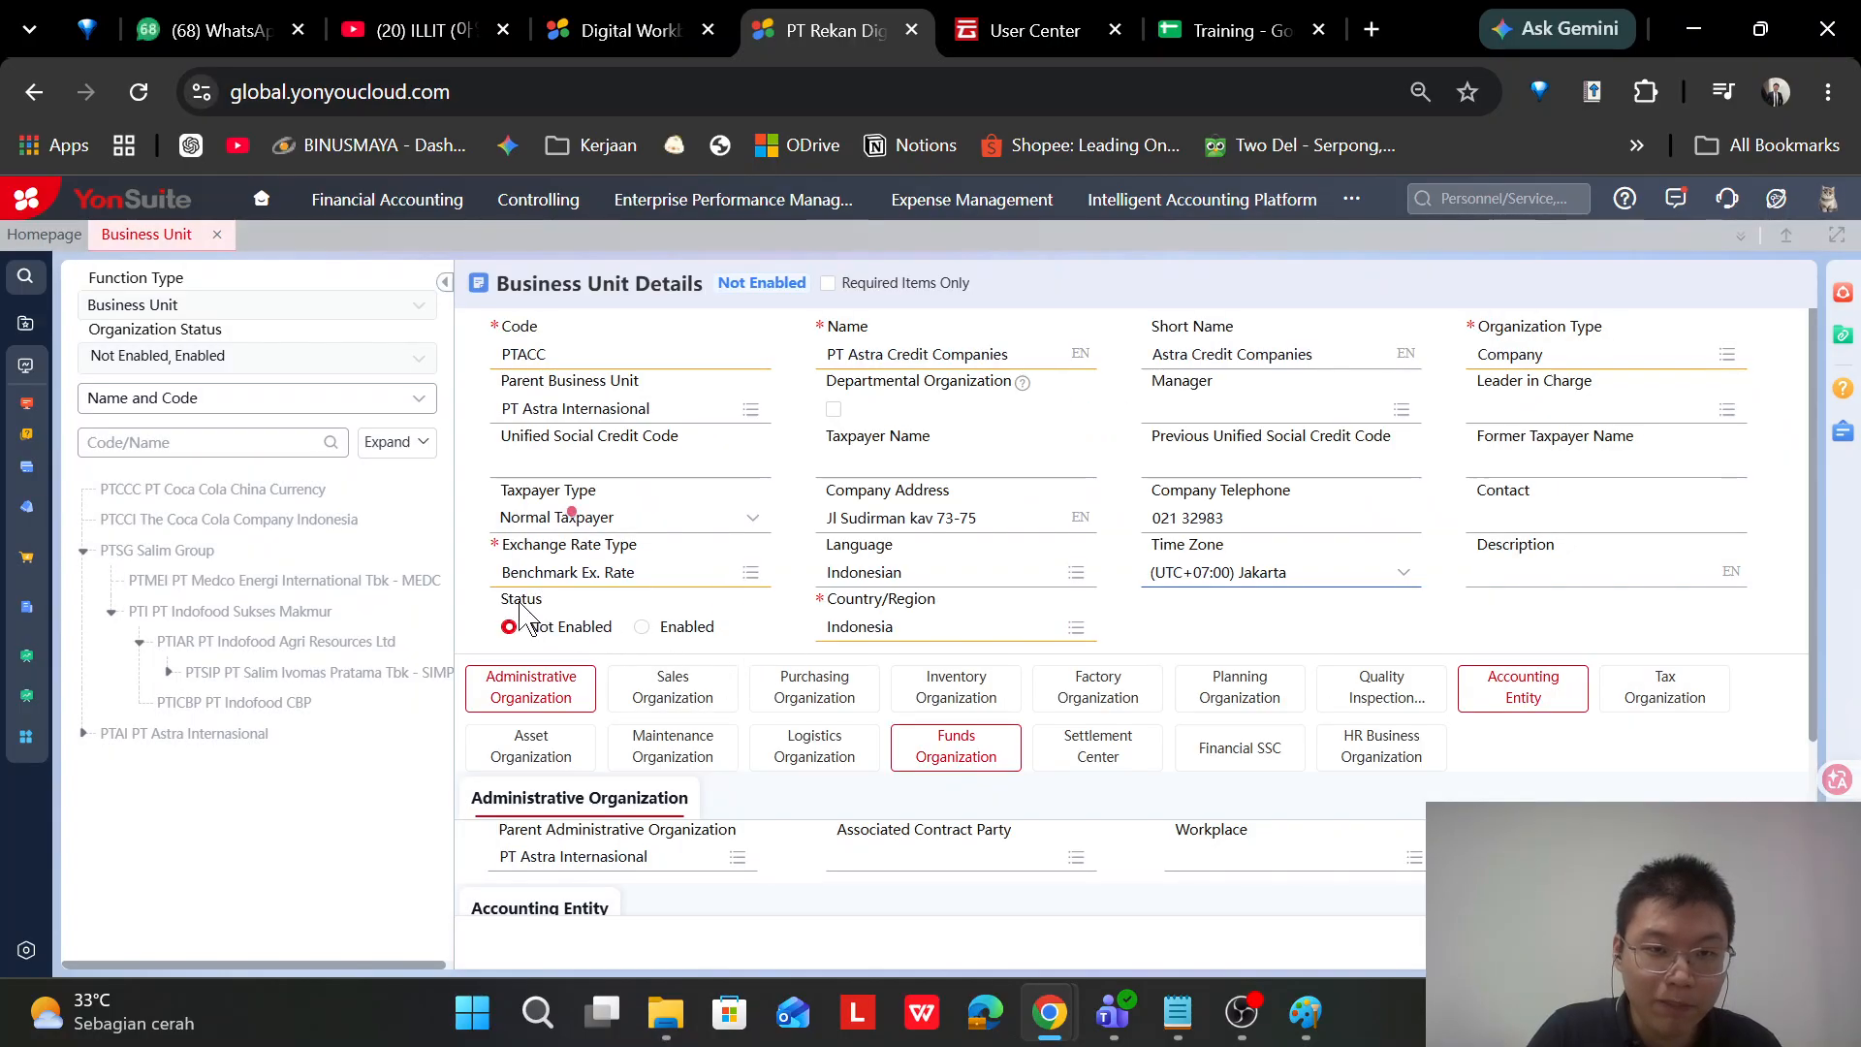
left_click(642, 626)
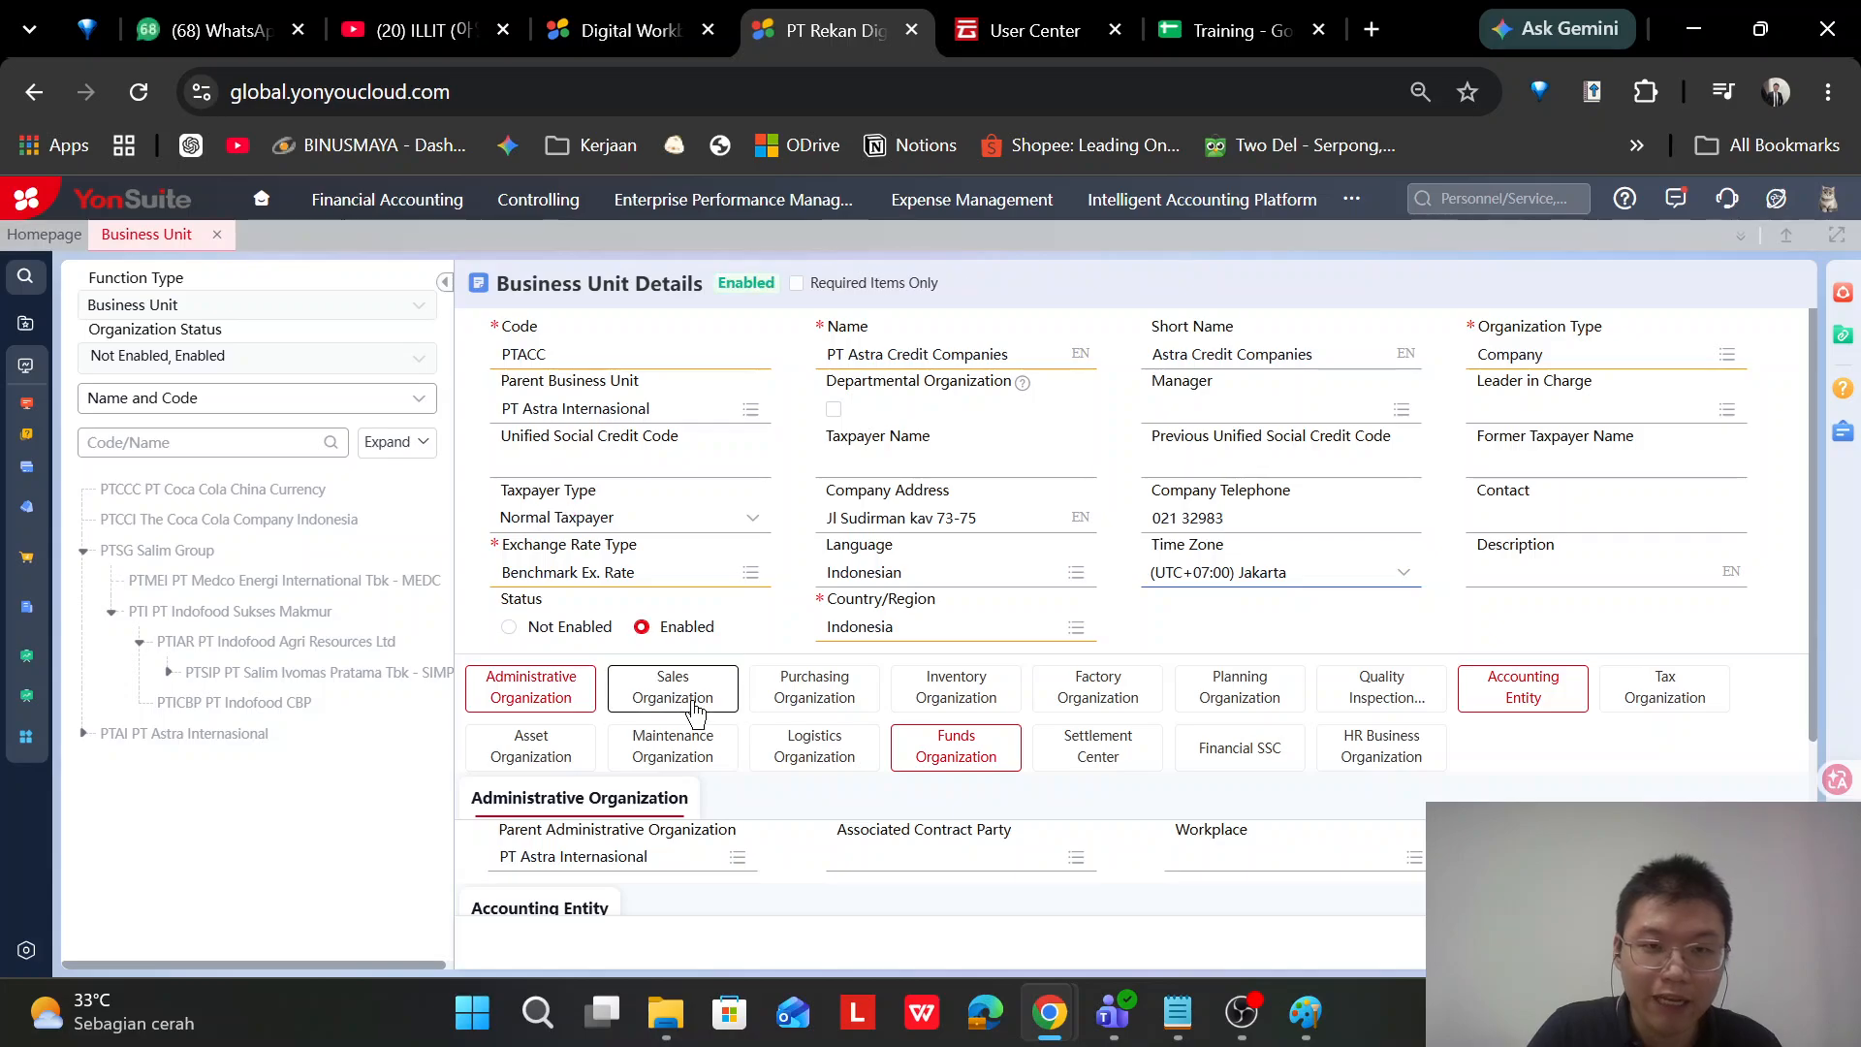
Add the Sales Organization and Purchasing Organization functions to the business unit
scroll(692, 550, "down", 2)
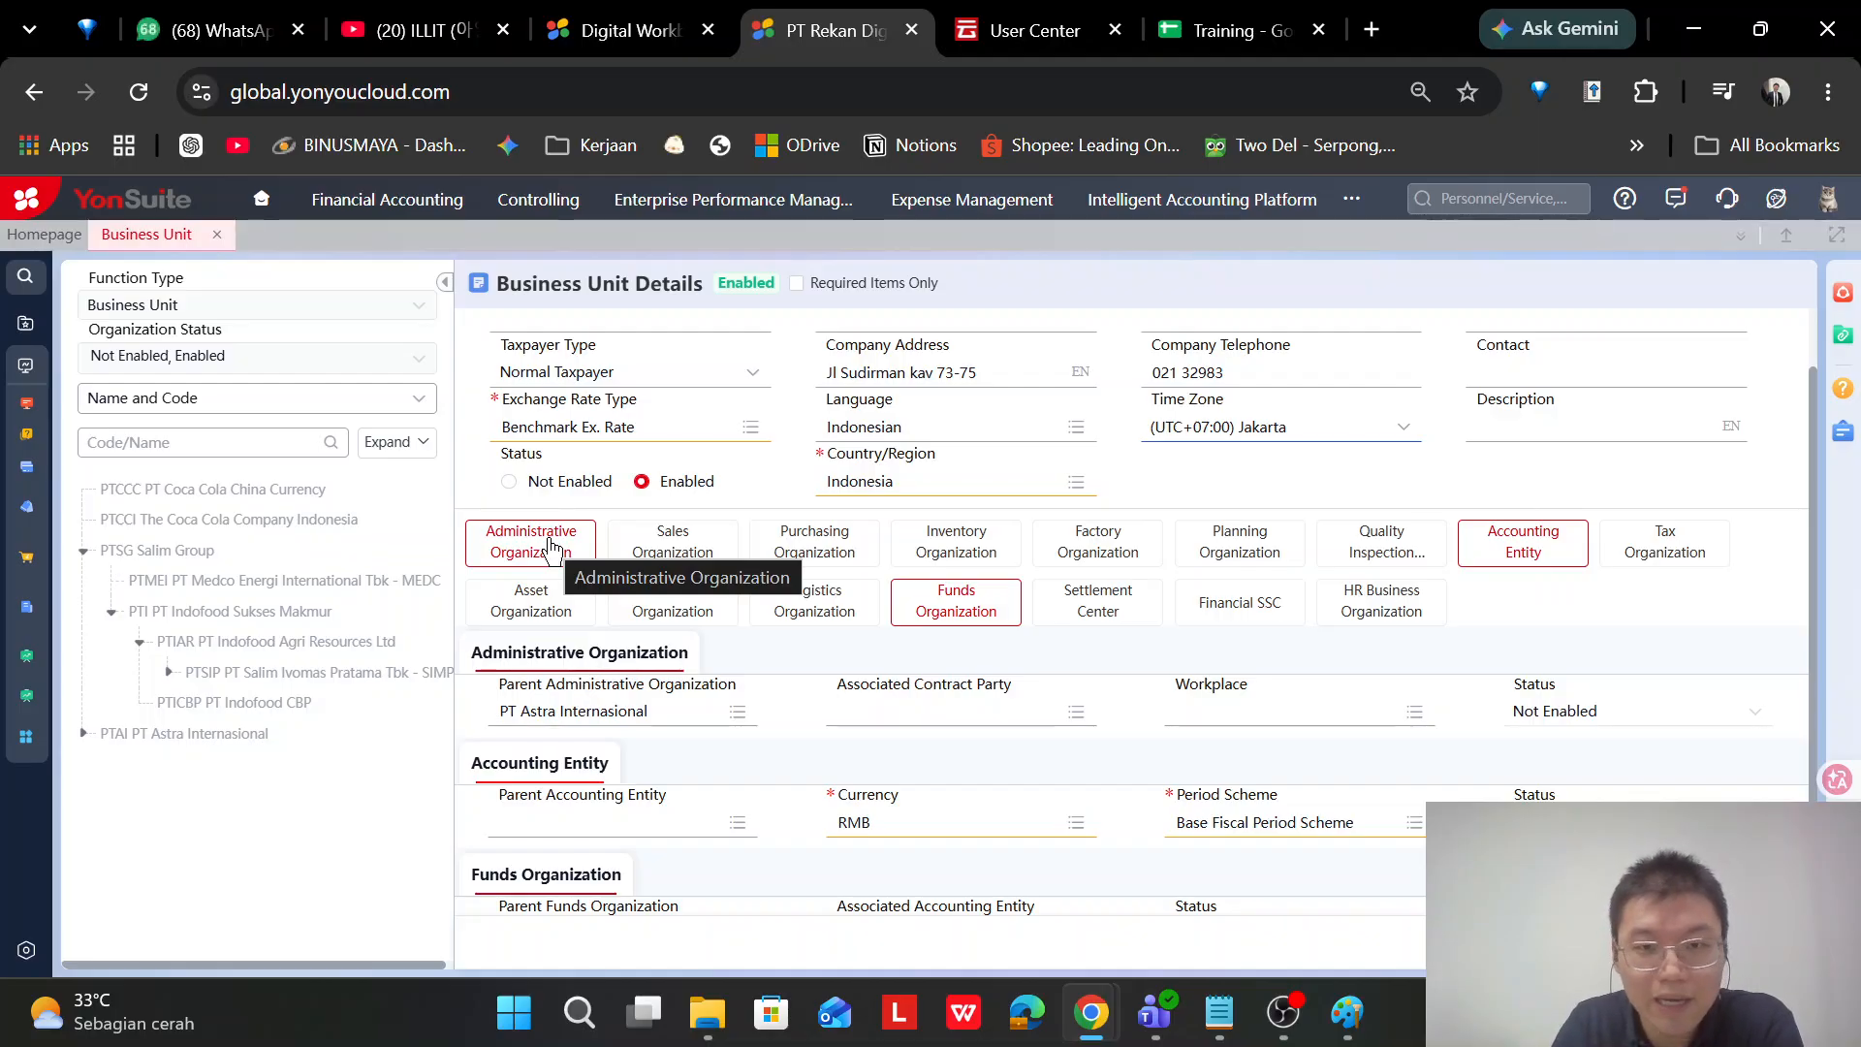
left_click(672, 543)
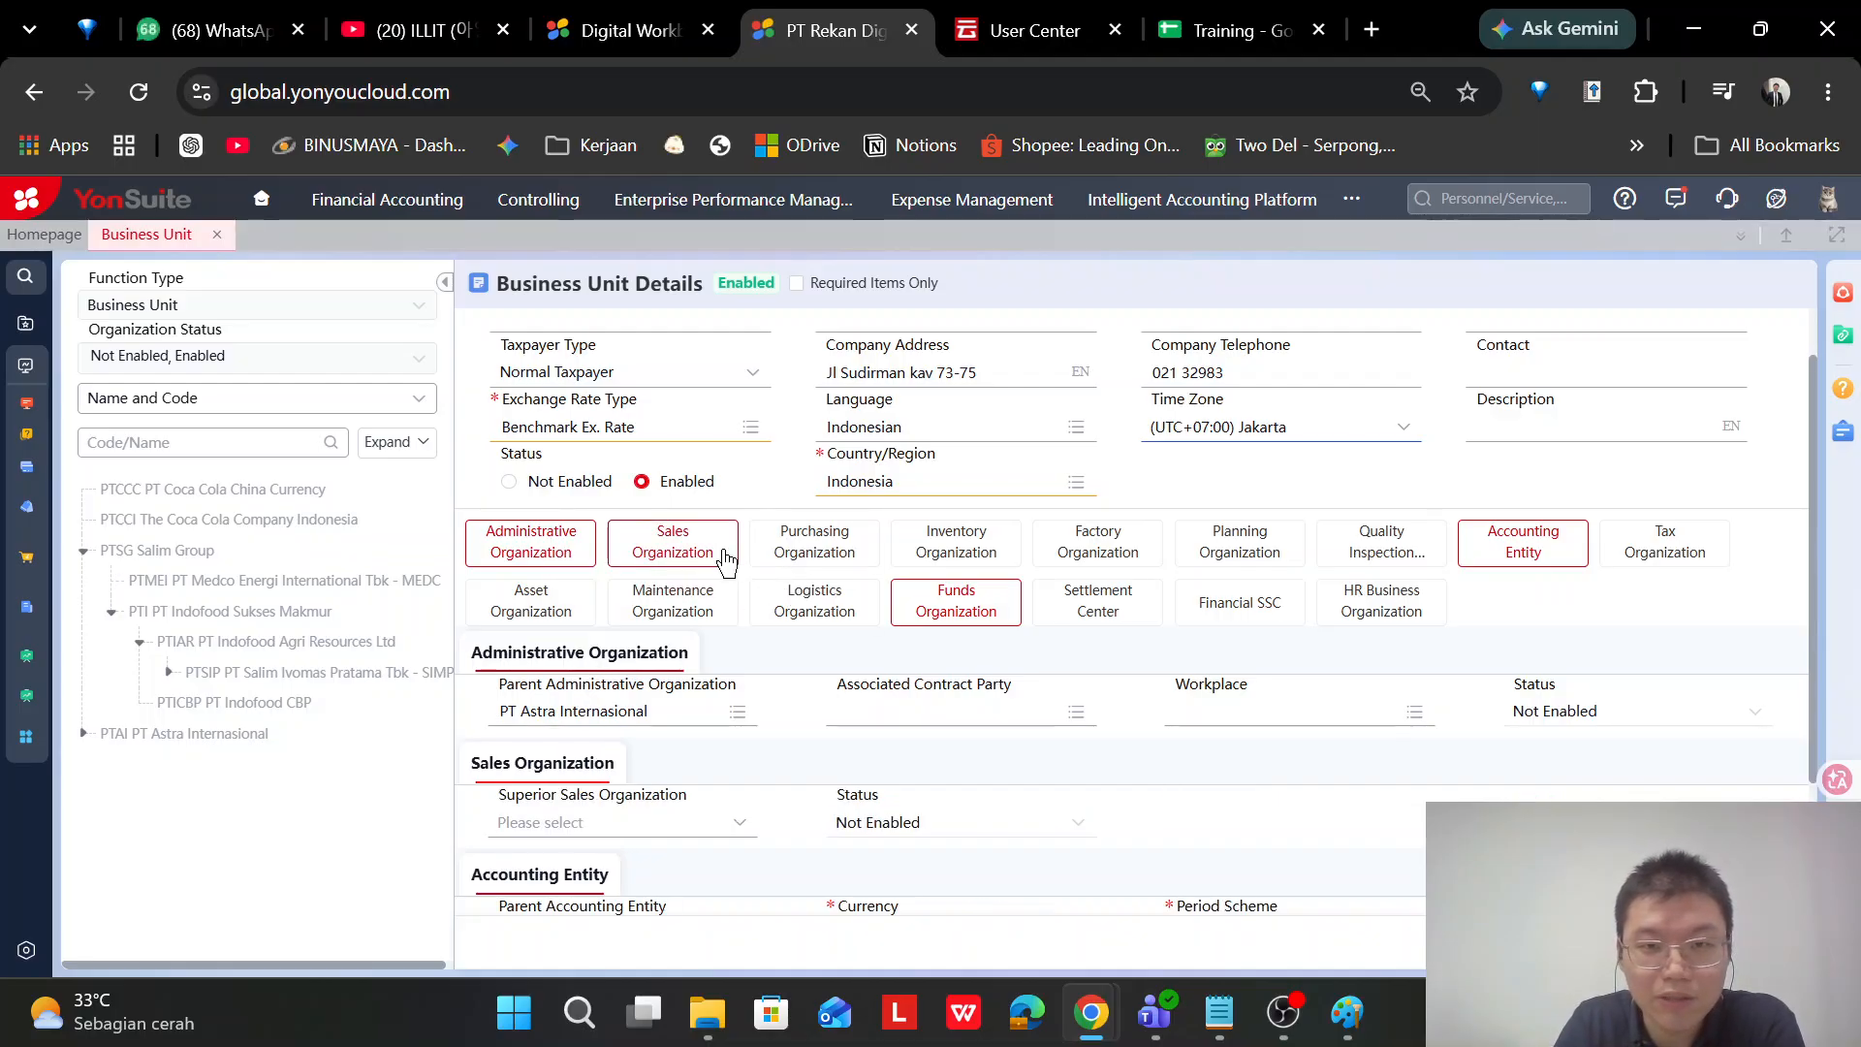
left_click(785, 558)
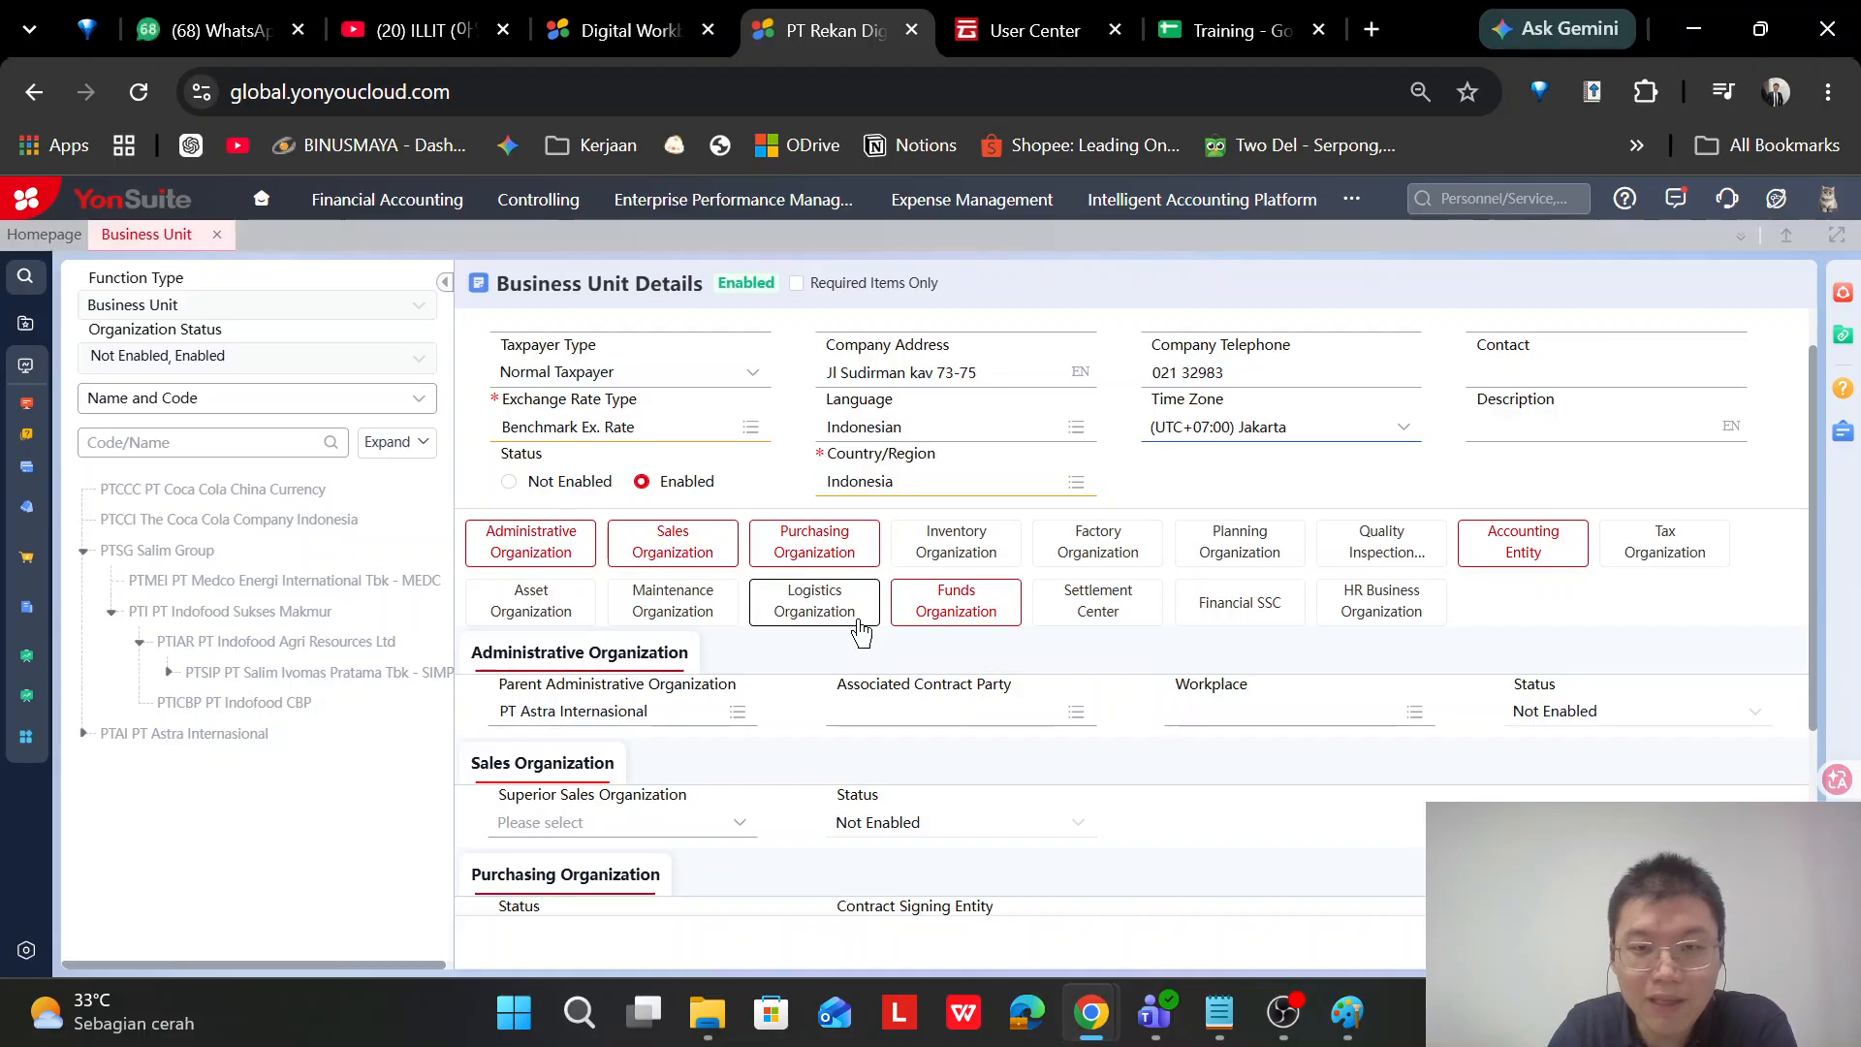
Add the Inventory Organization, Tax Organization and Asset Organization functions to the business unit
left_click(945, 553)
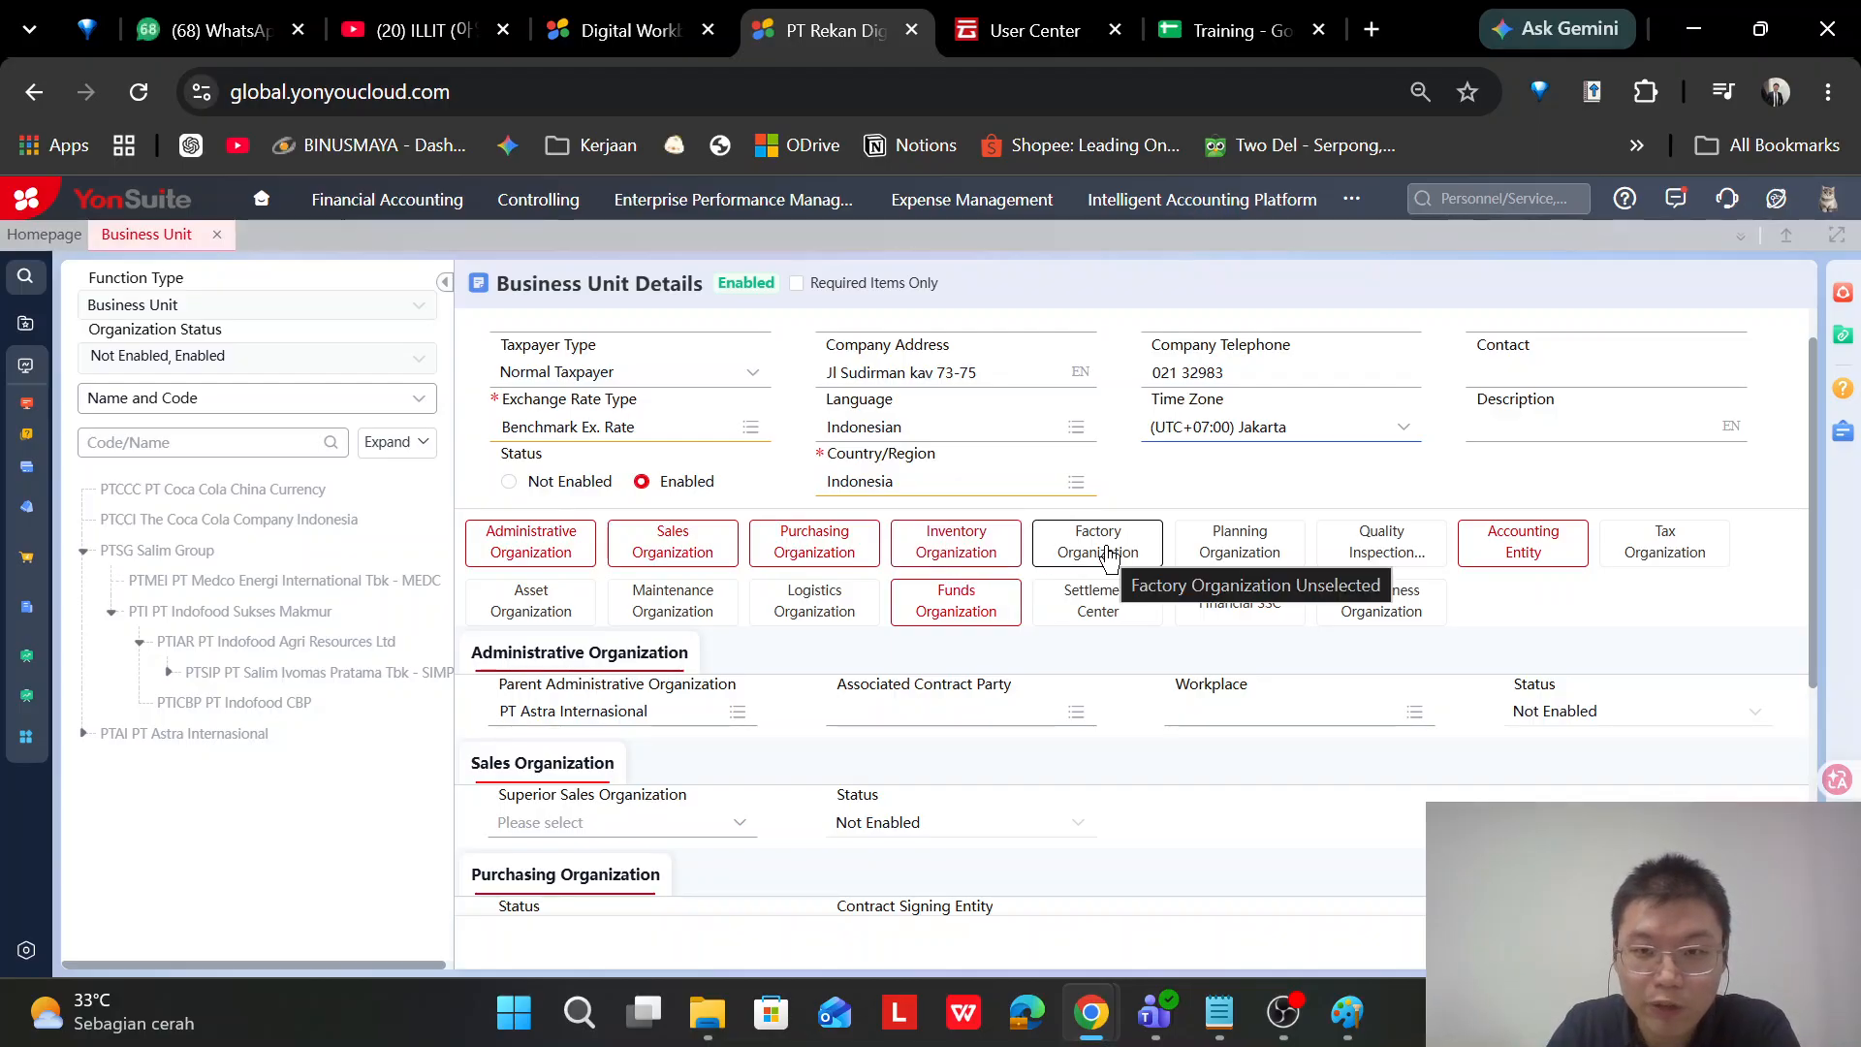
scroll(1116, 562, "up", 2)
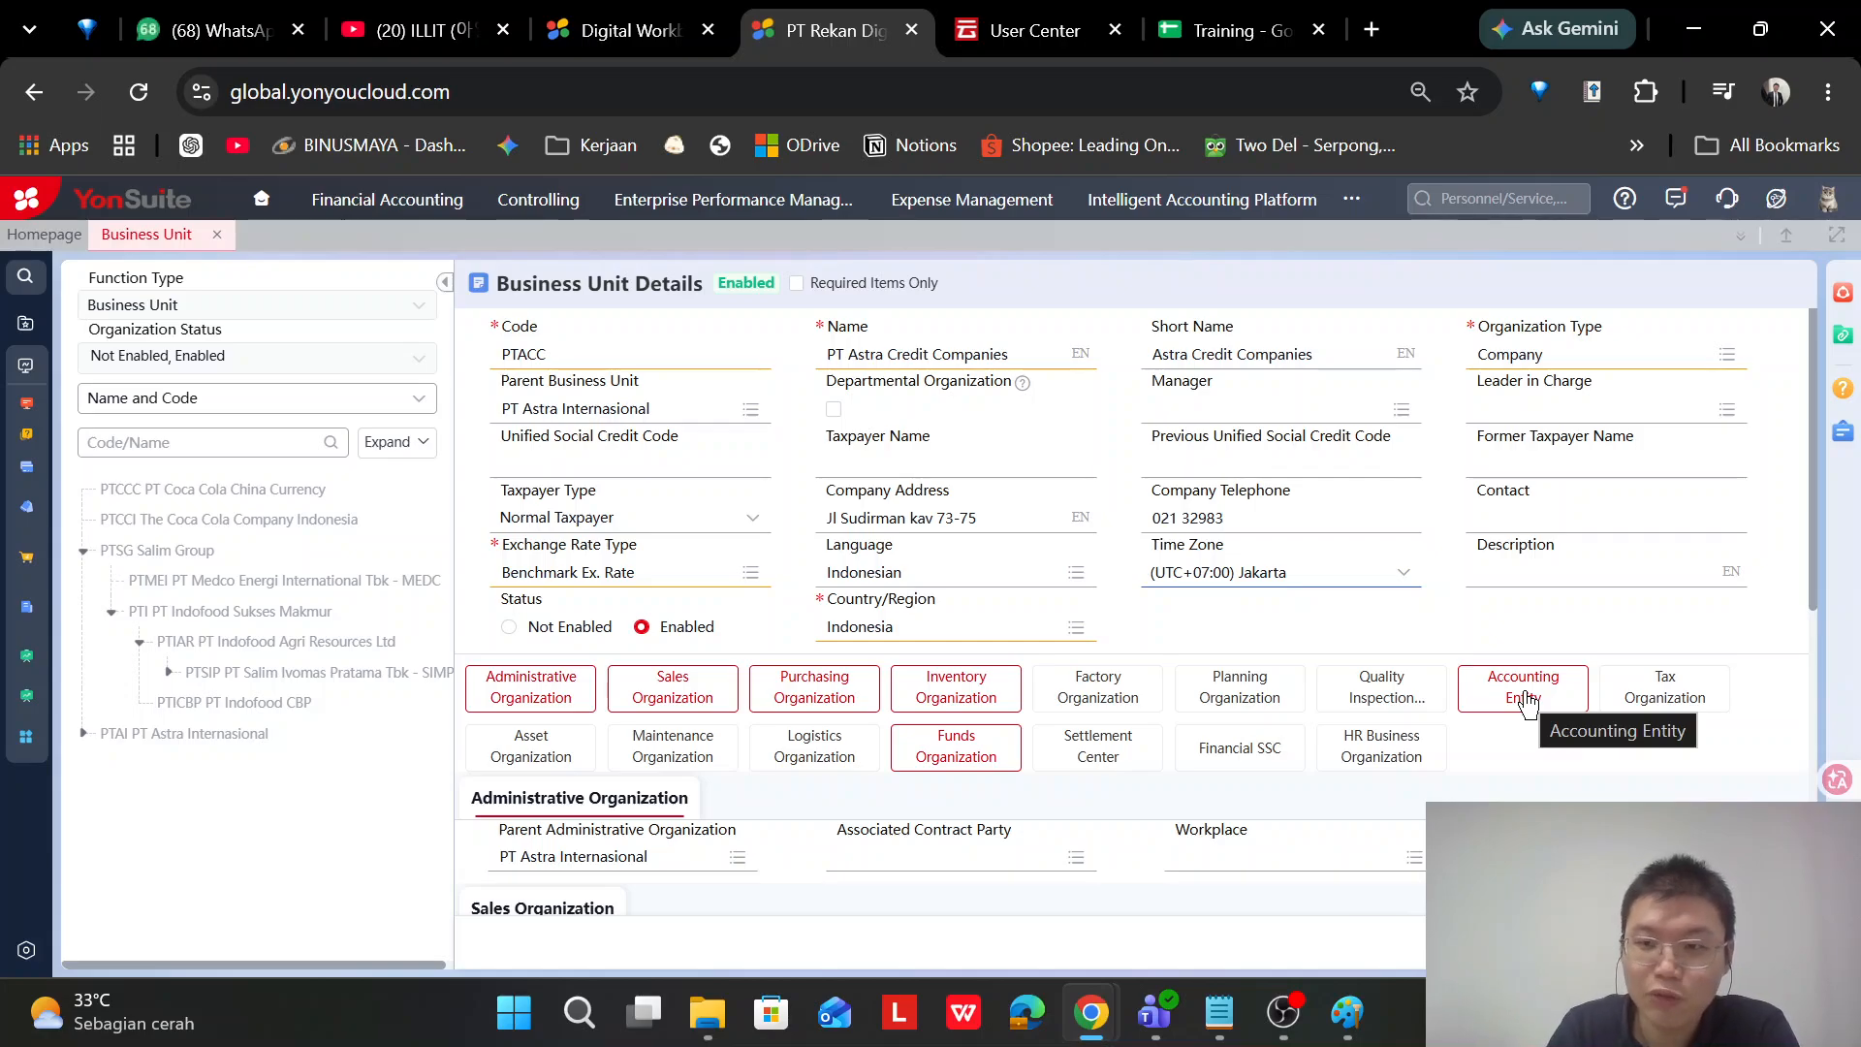
left_click(1671, 688)
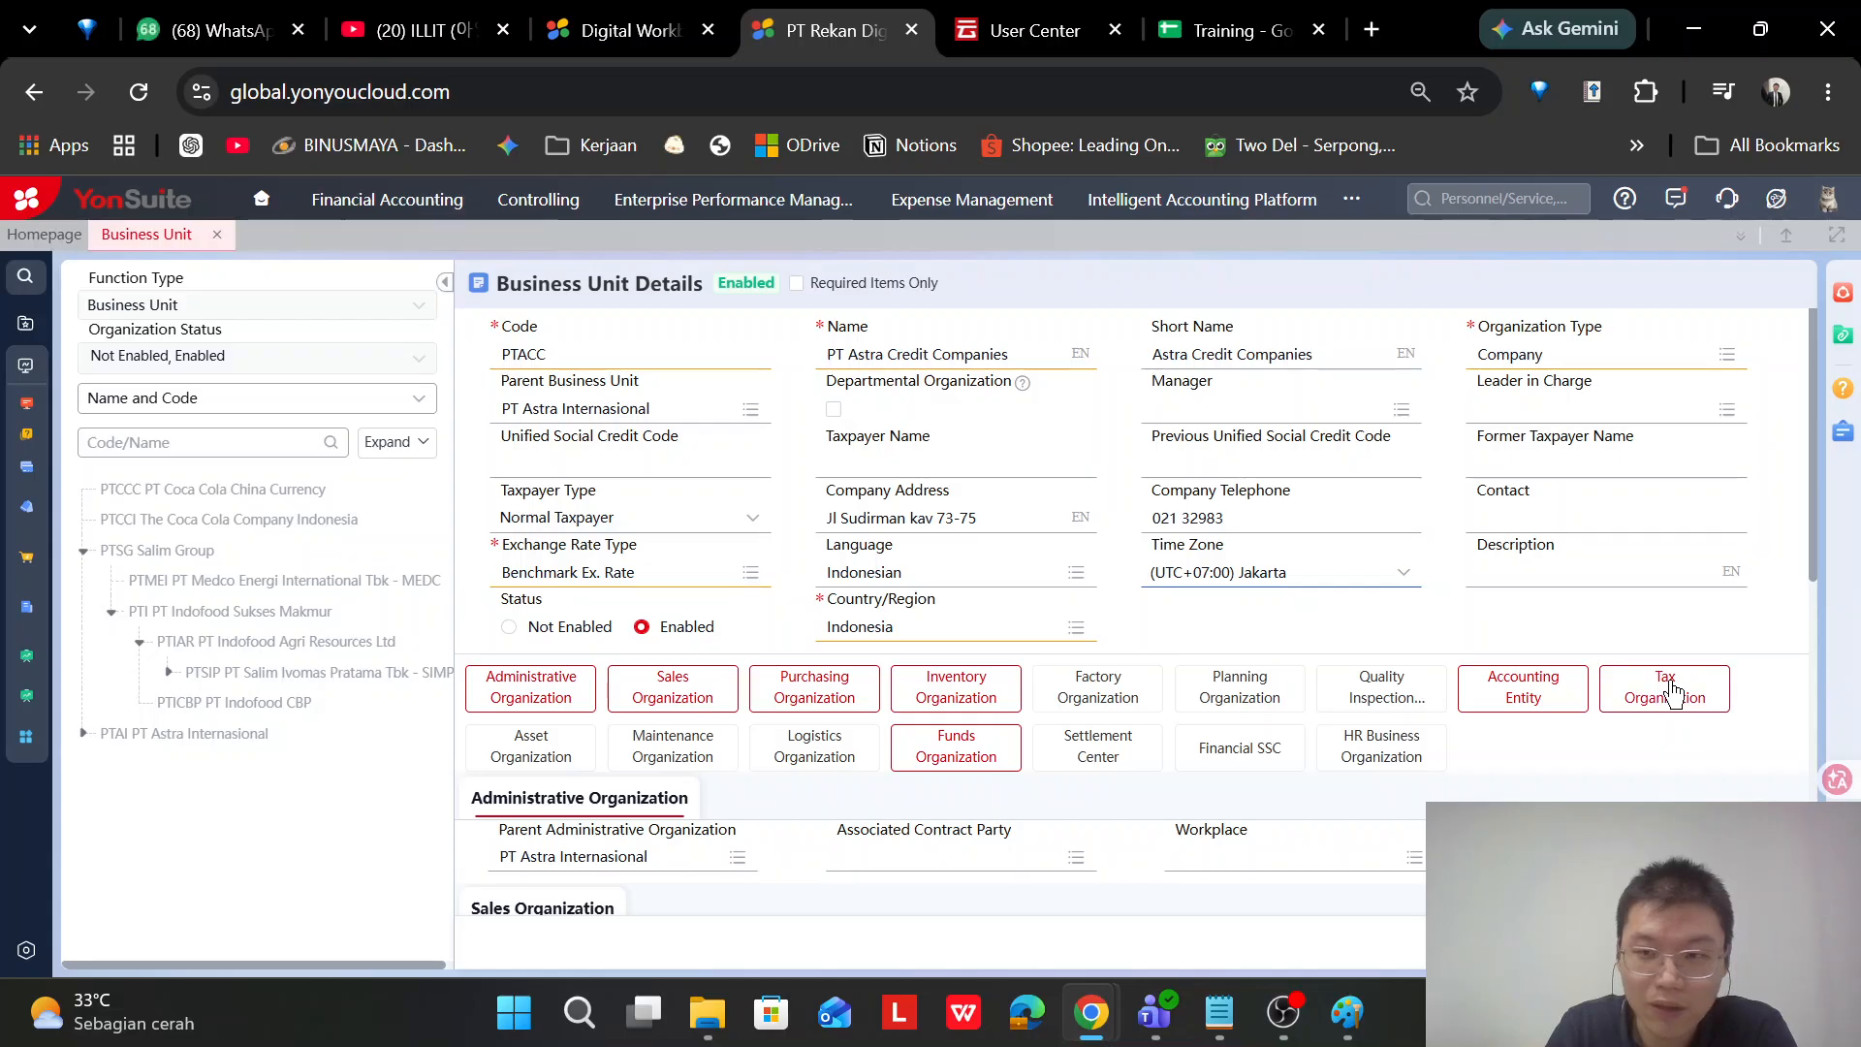
left_click(533, 757)
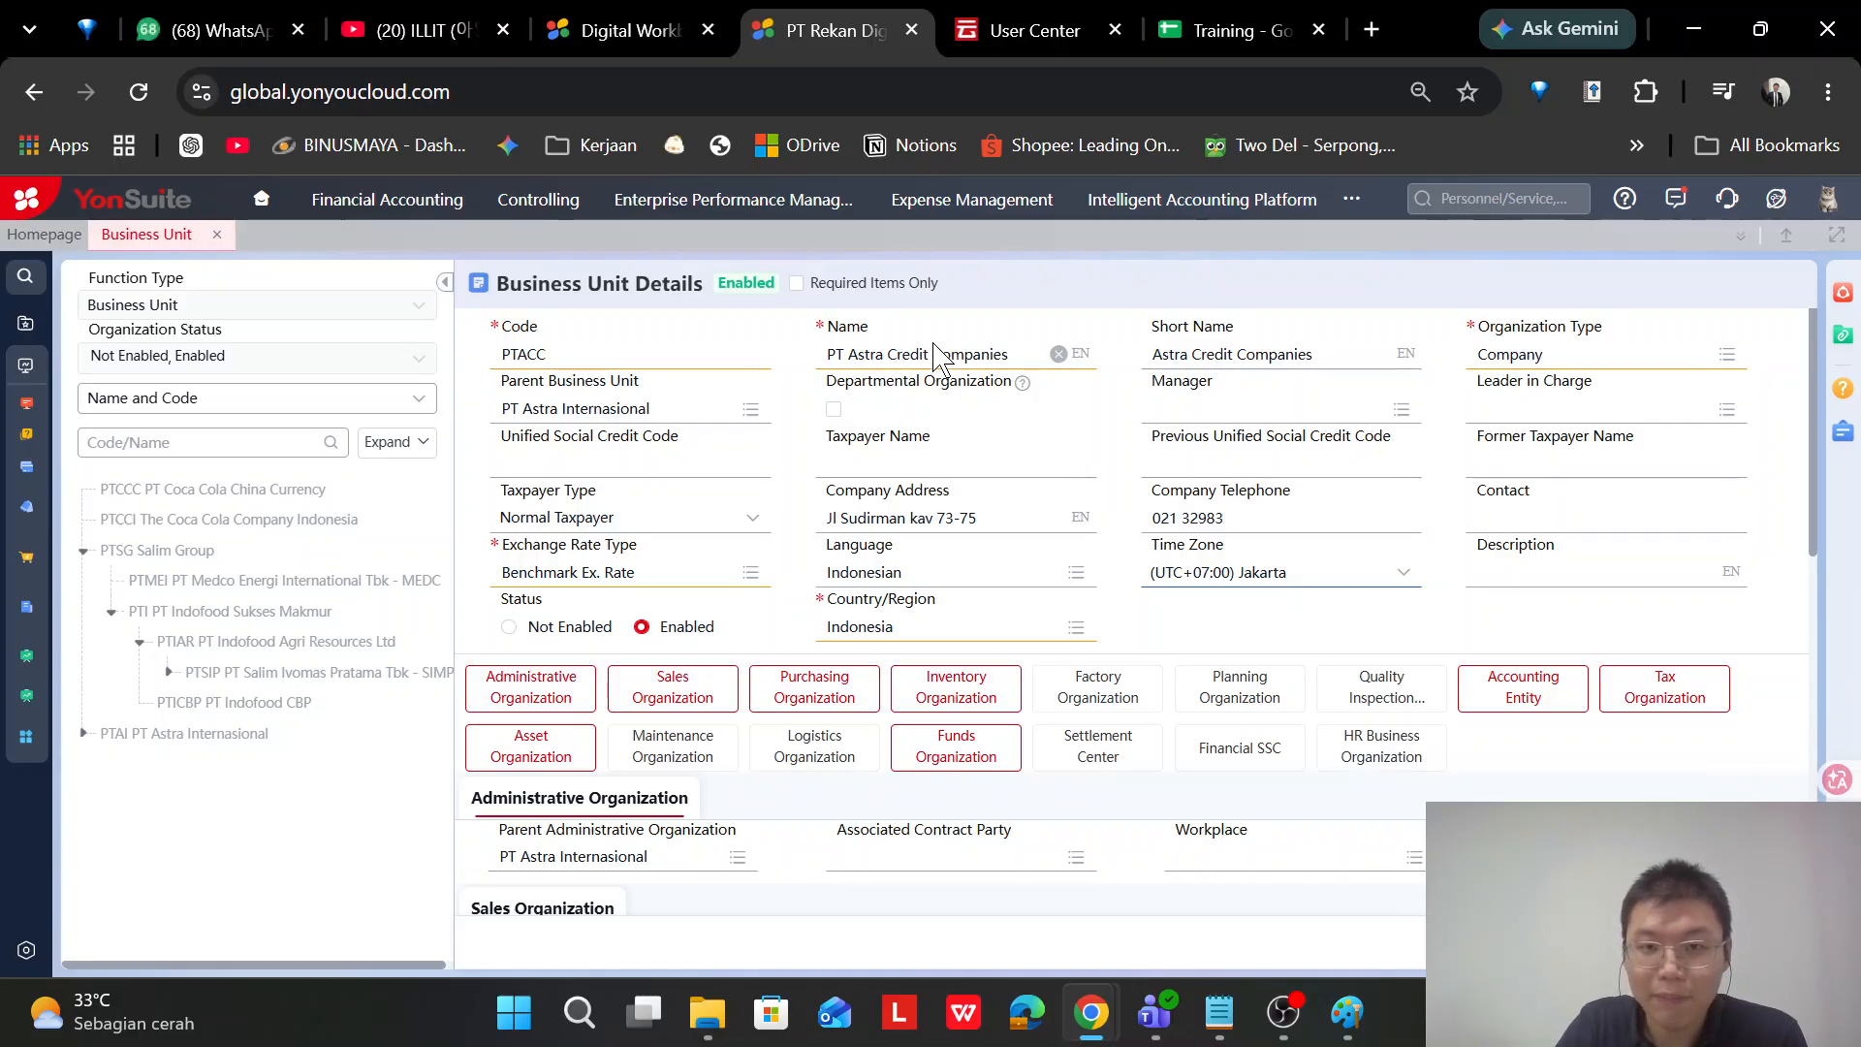
Add the HR Business Organization, Financial SSC, Settlement Center, Logistics and Maintenance Organization functions, and remove the Inventory Organization function
mouse_move(1022, 385)
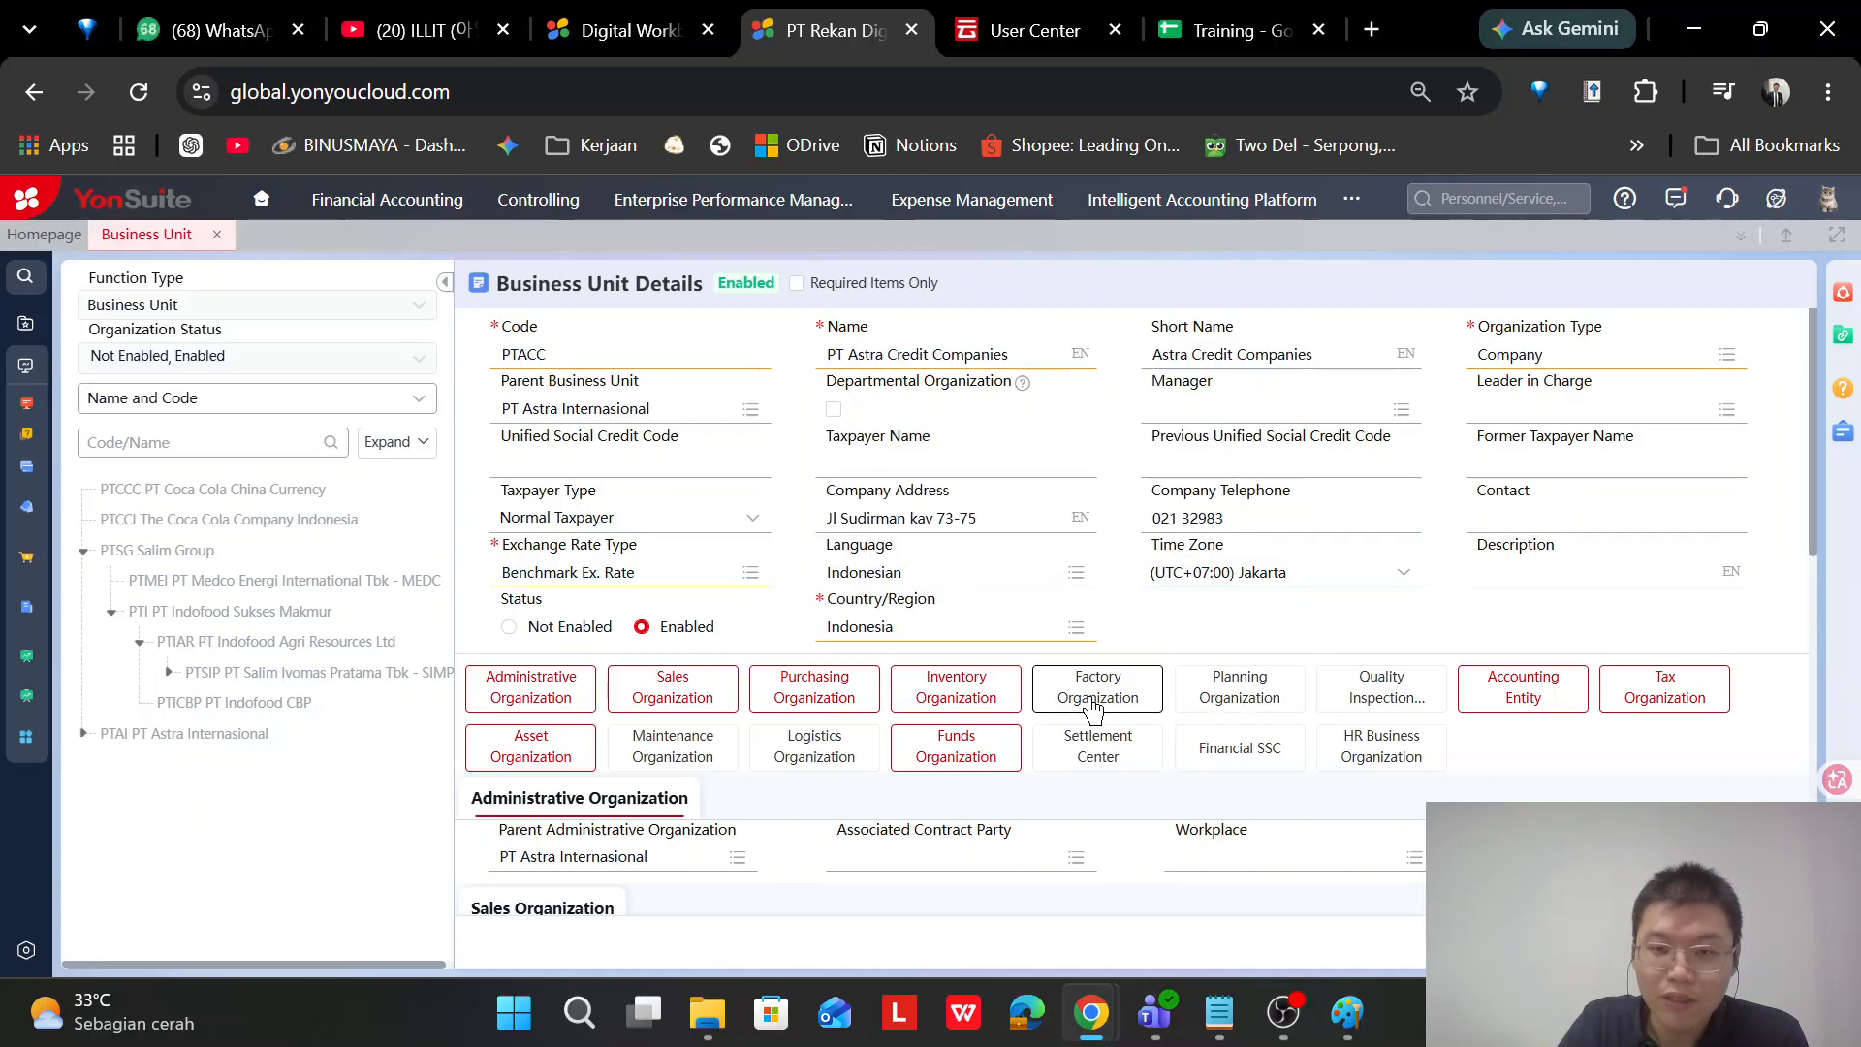
left_click(1365, 756)
left_click(1229, 758)
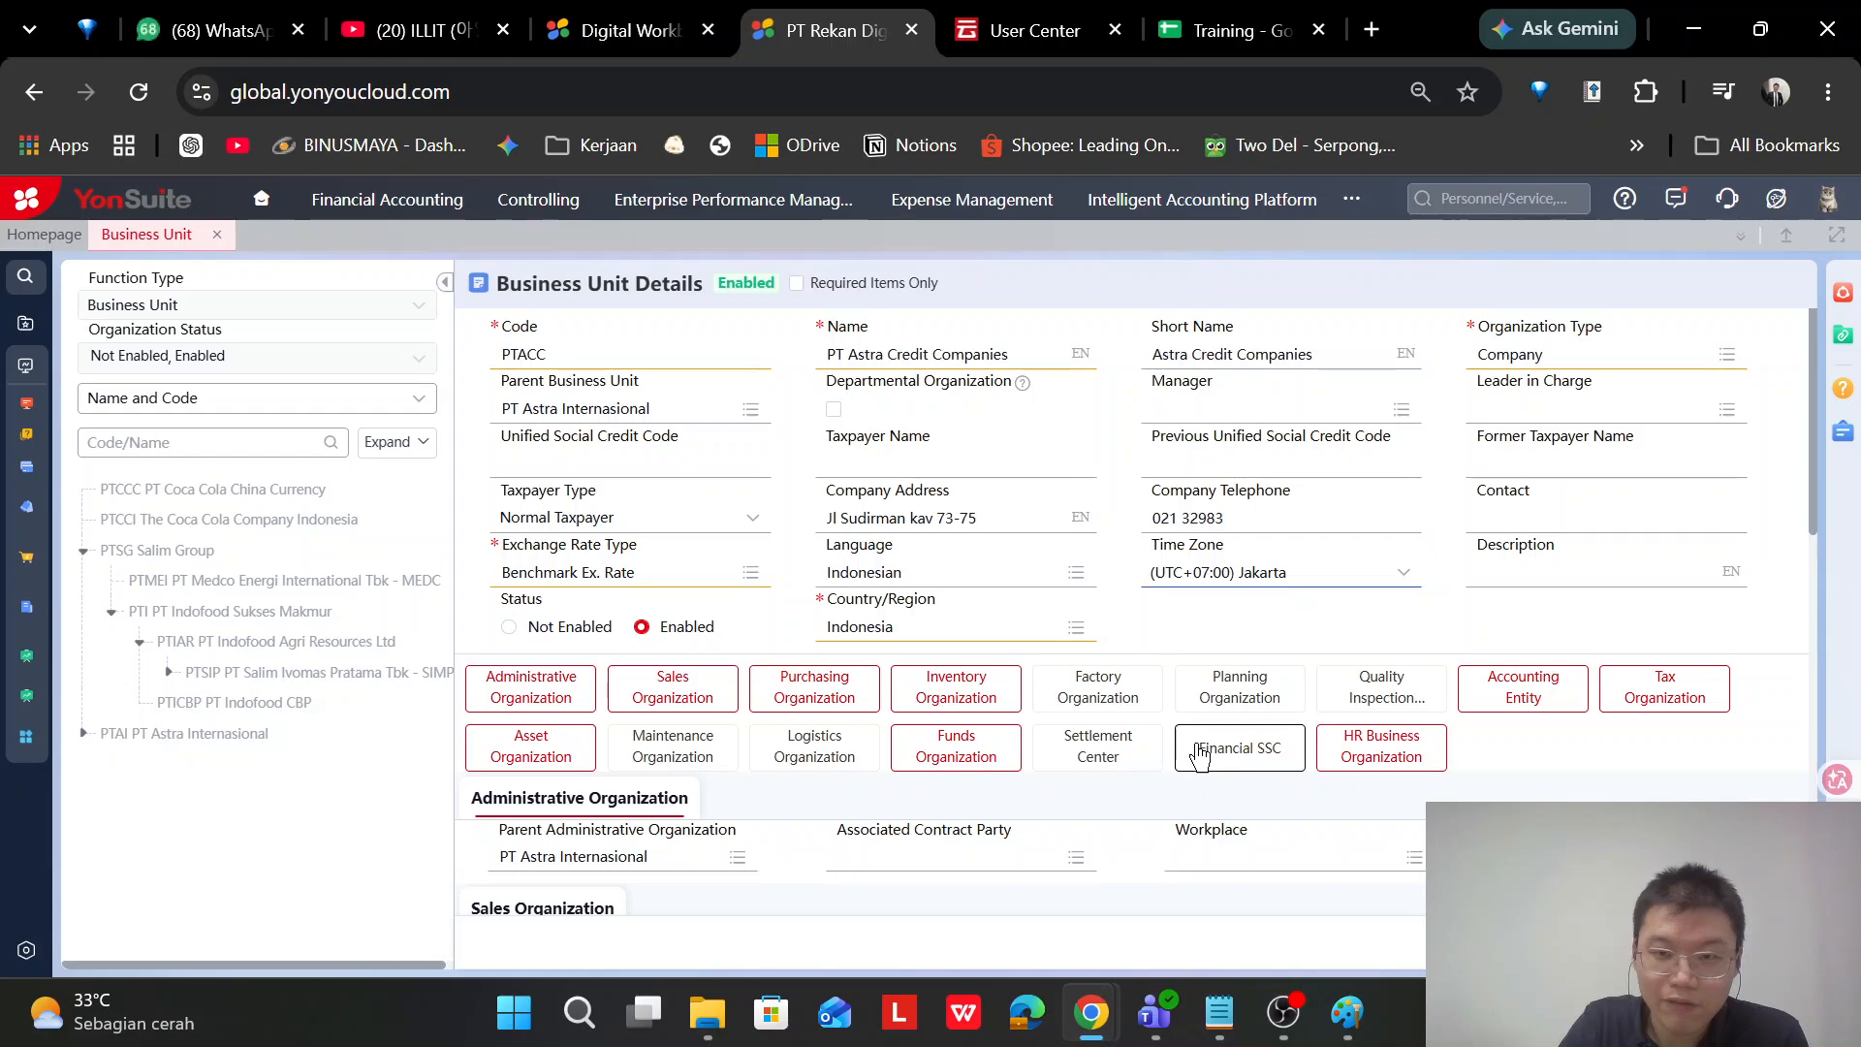
left_click(1066, 766)
left_click(676, 761)
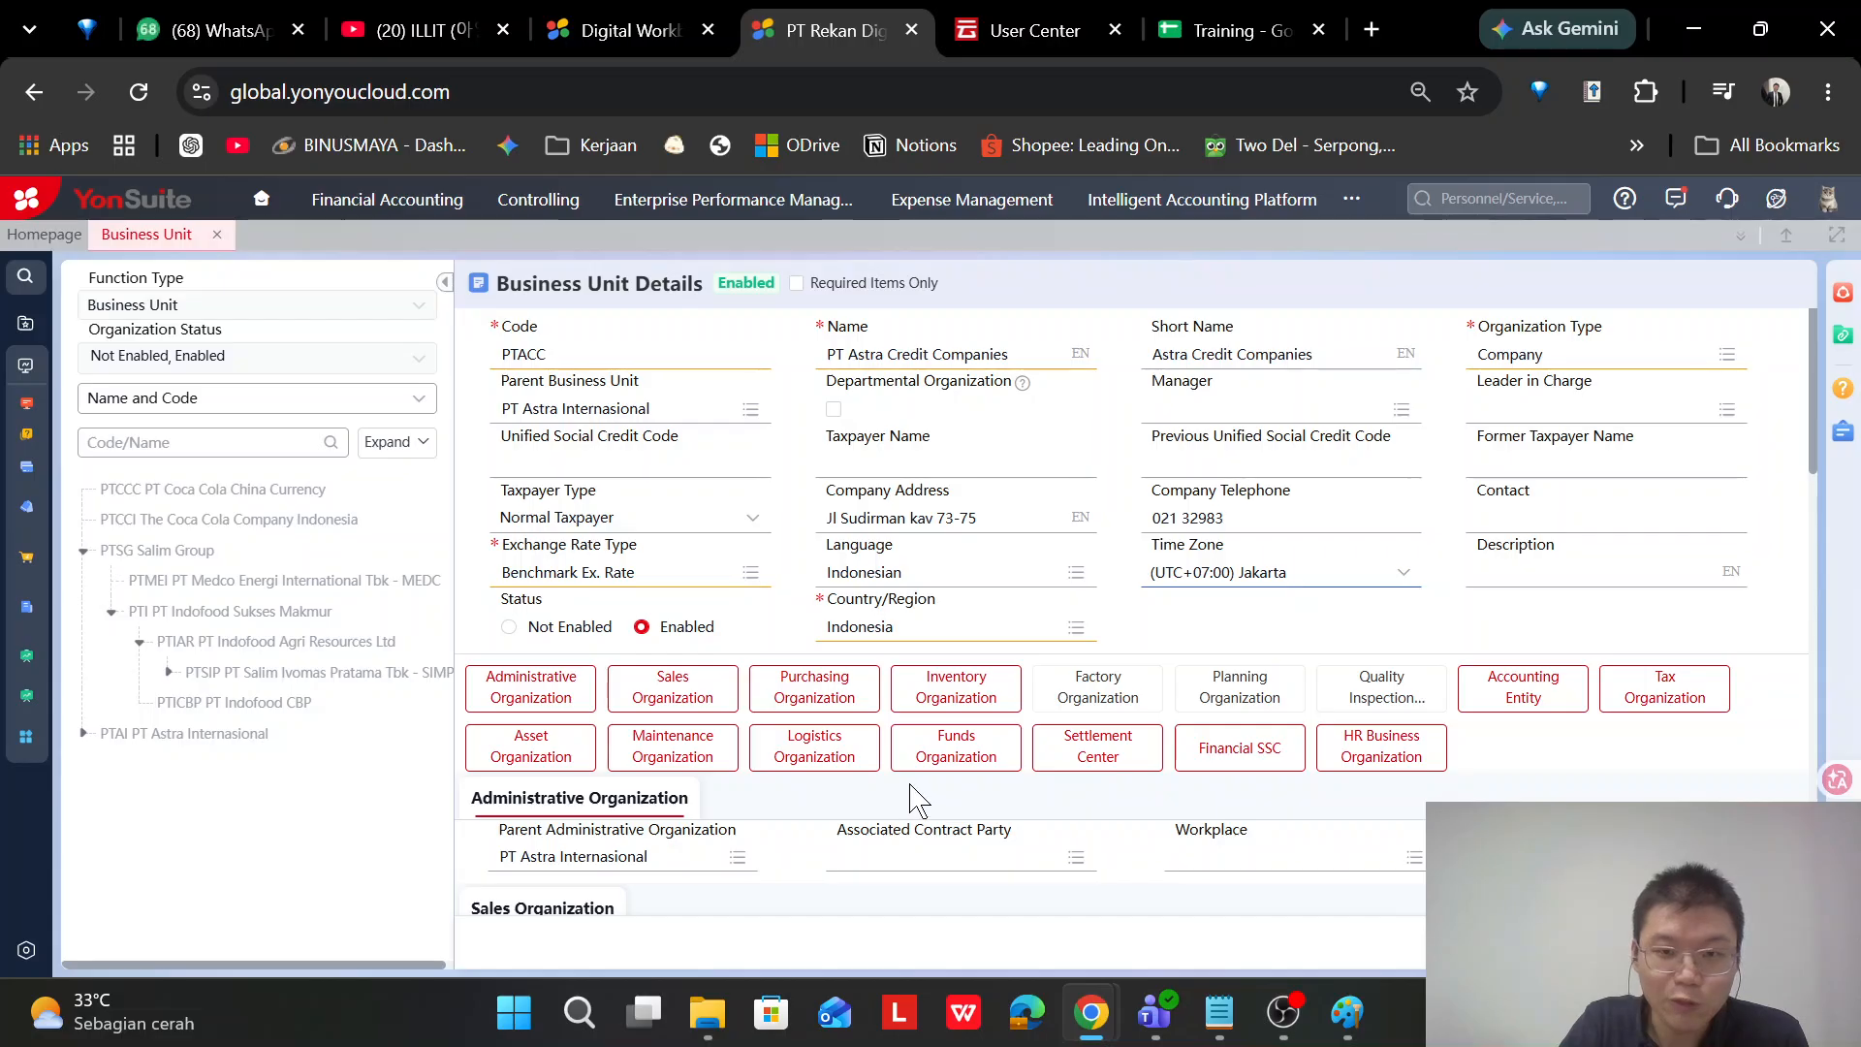
left_click(933, 698)
Set the accounting entity's currency to Indonesian Rupiah and choose Base Fiscal Period Scheme as its period scheme
scroll(853, 722, "down", 2)
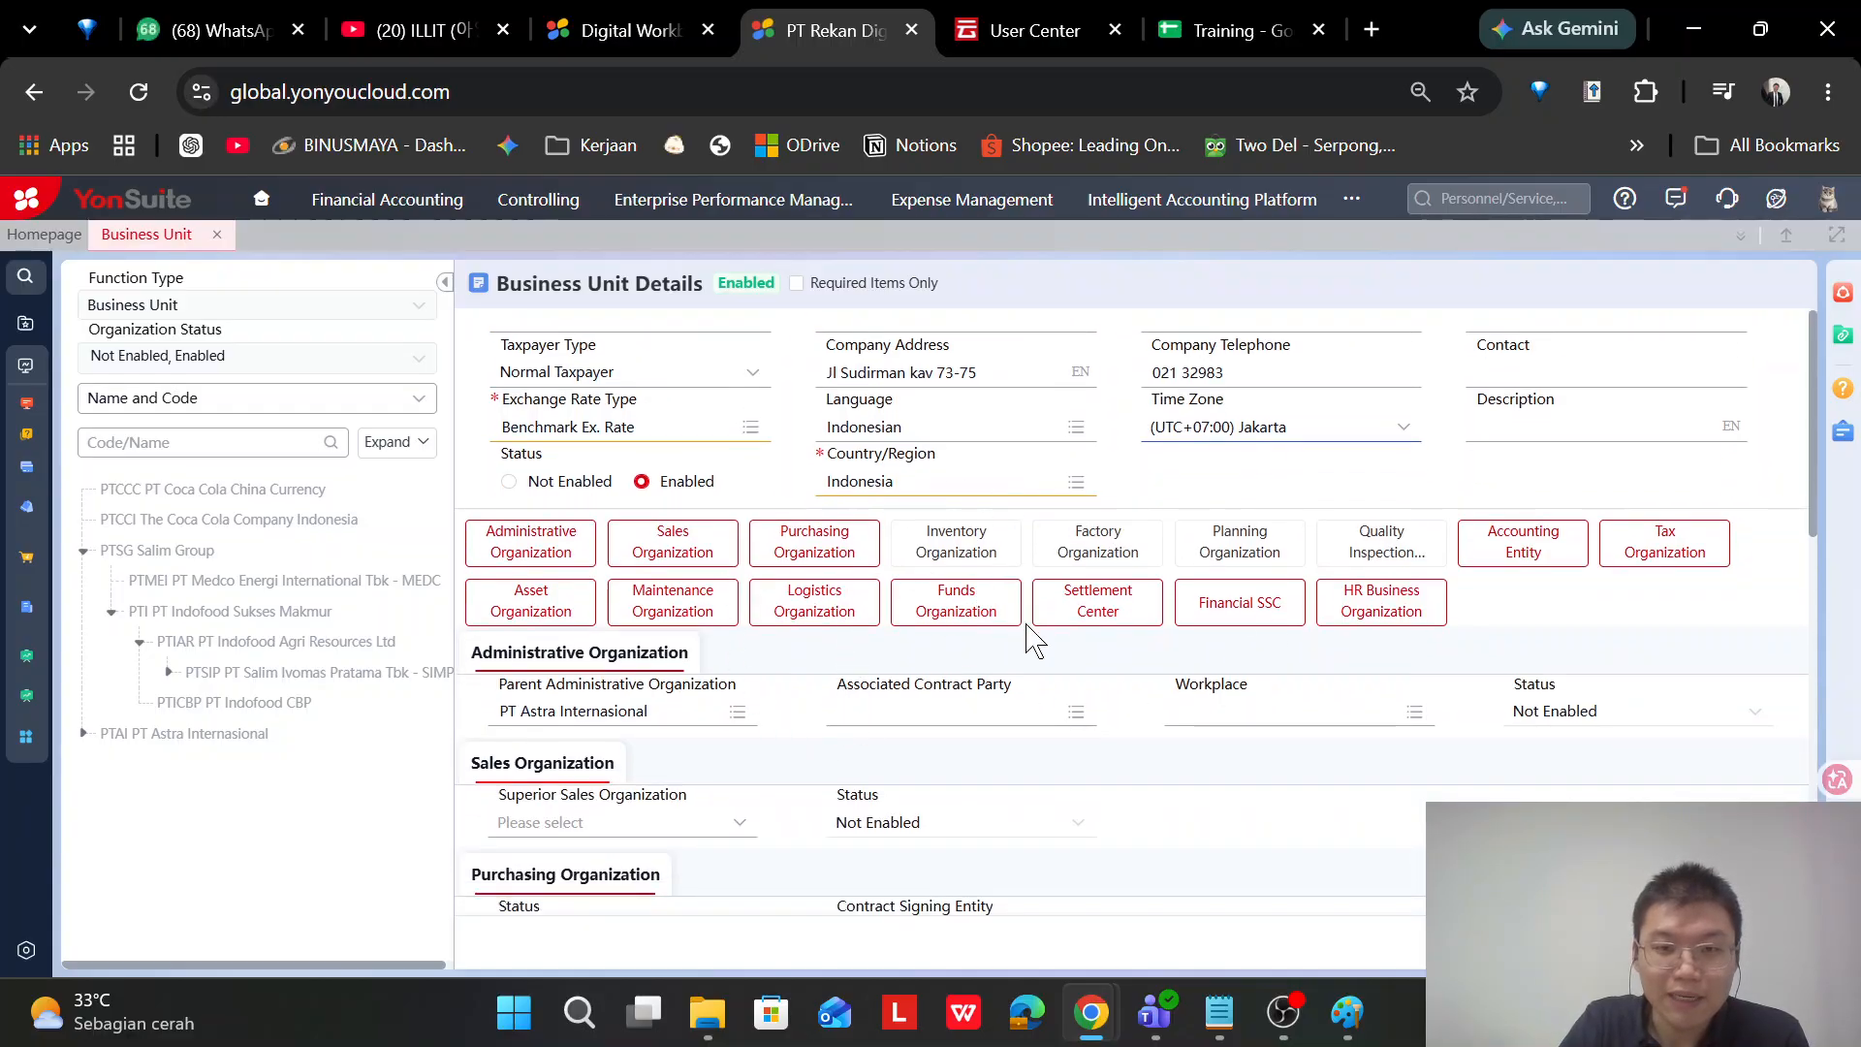
scroll(1032, 640, "up", 2)
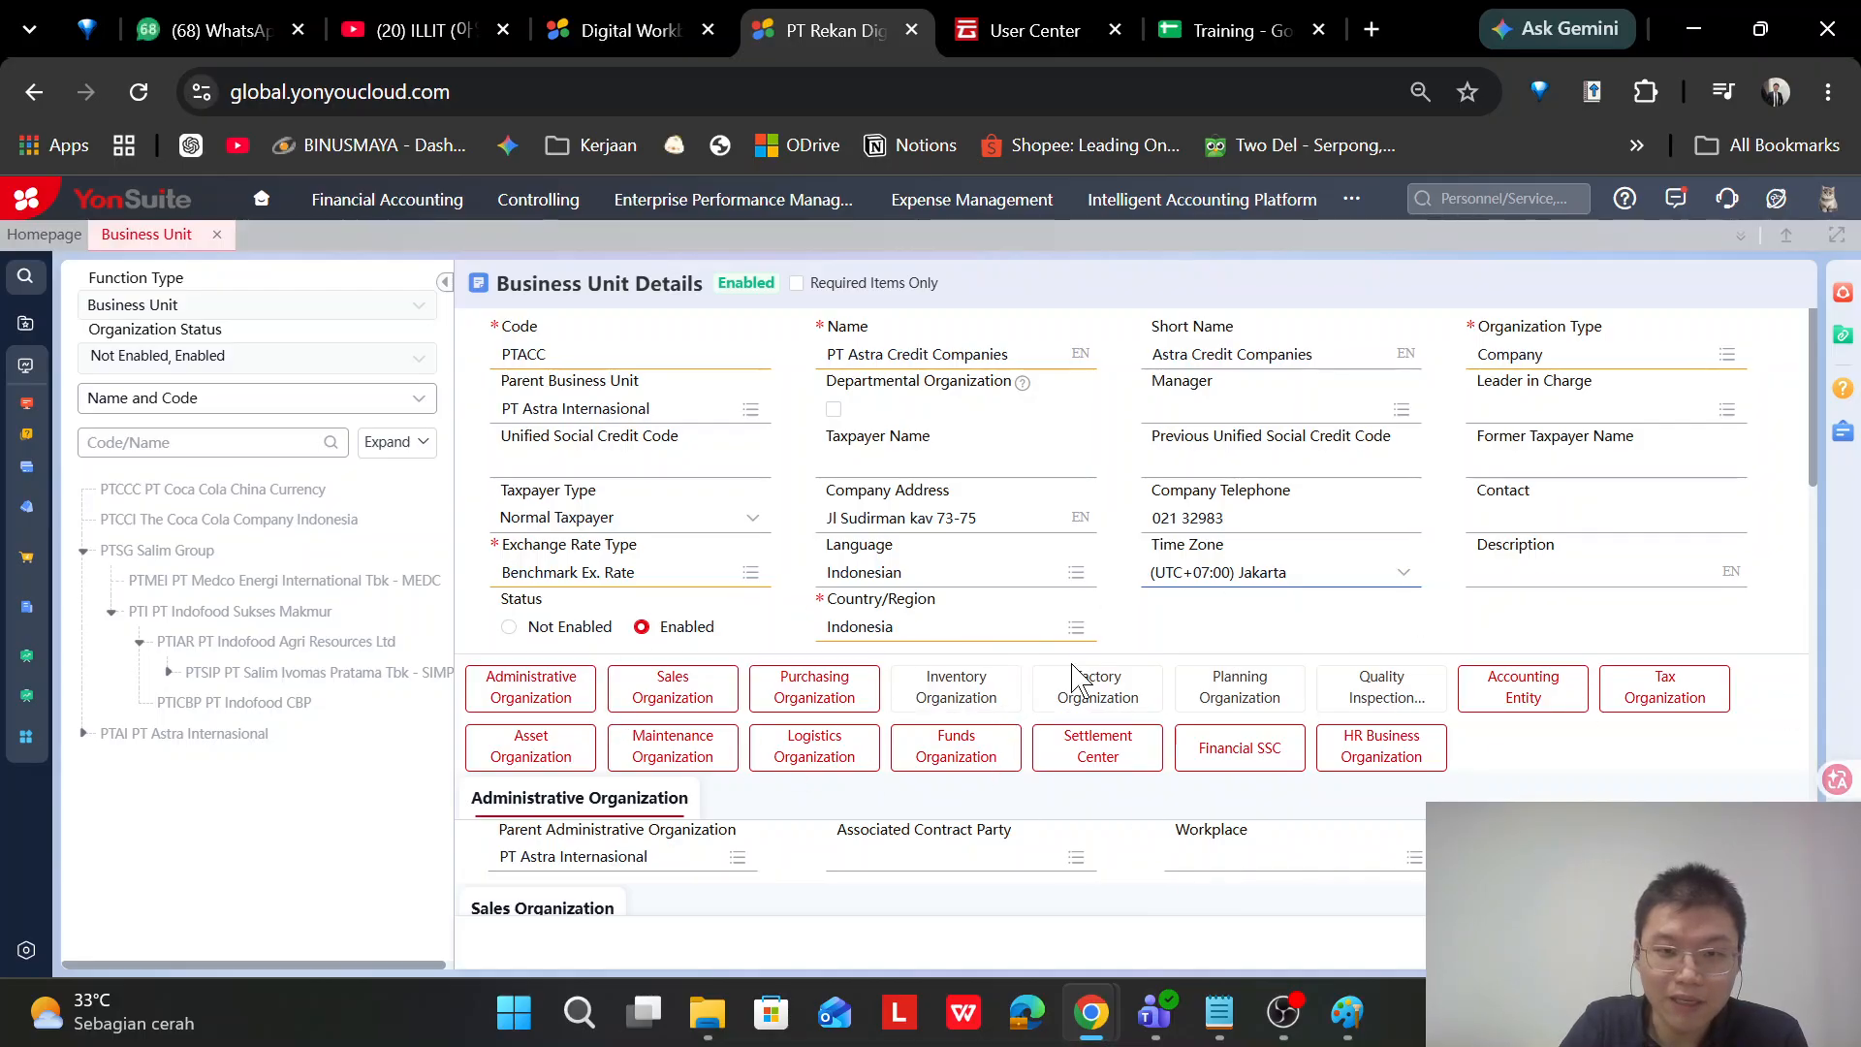
scroll(1076, 678, "down", 6)
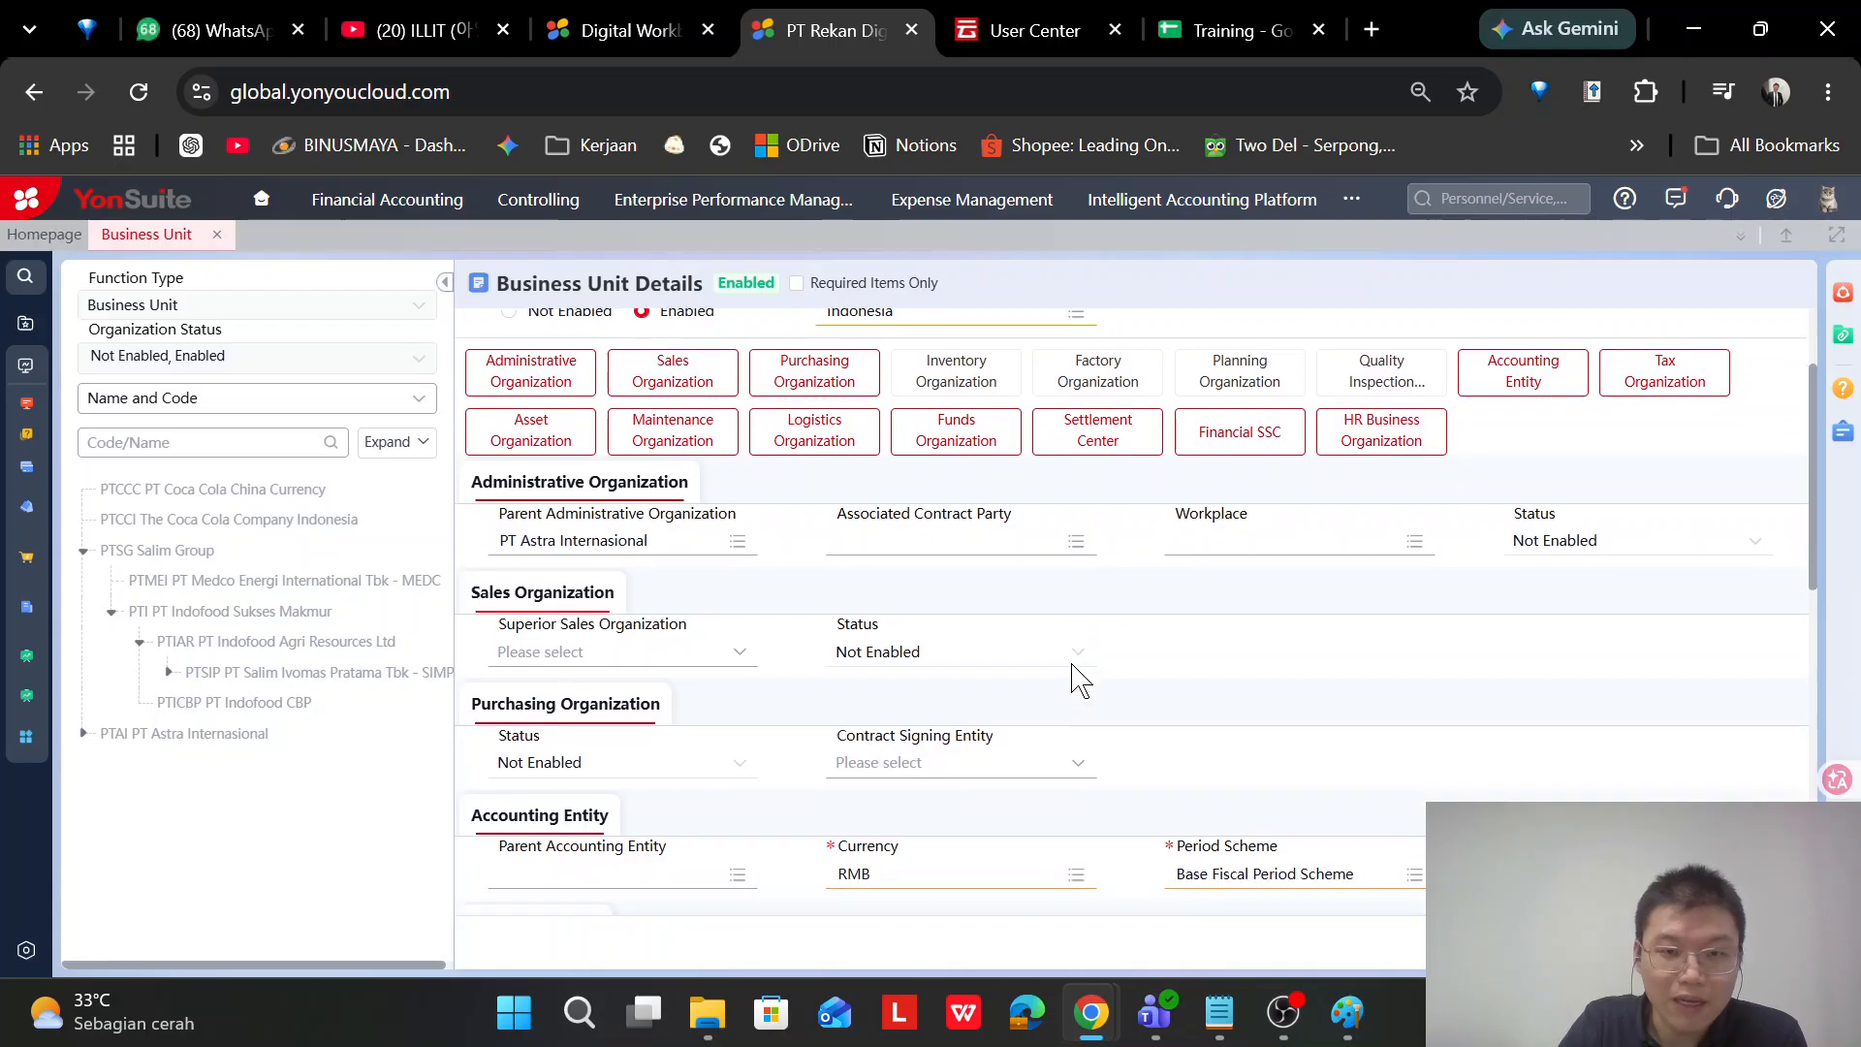
scroll(1076, 679, "up", 2)
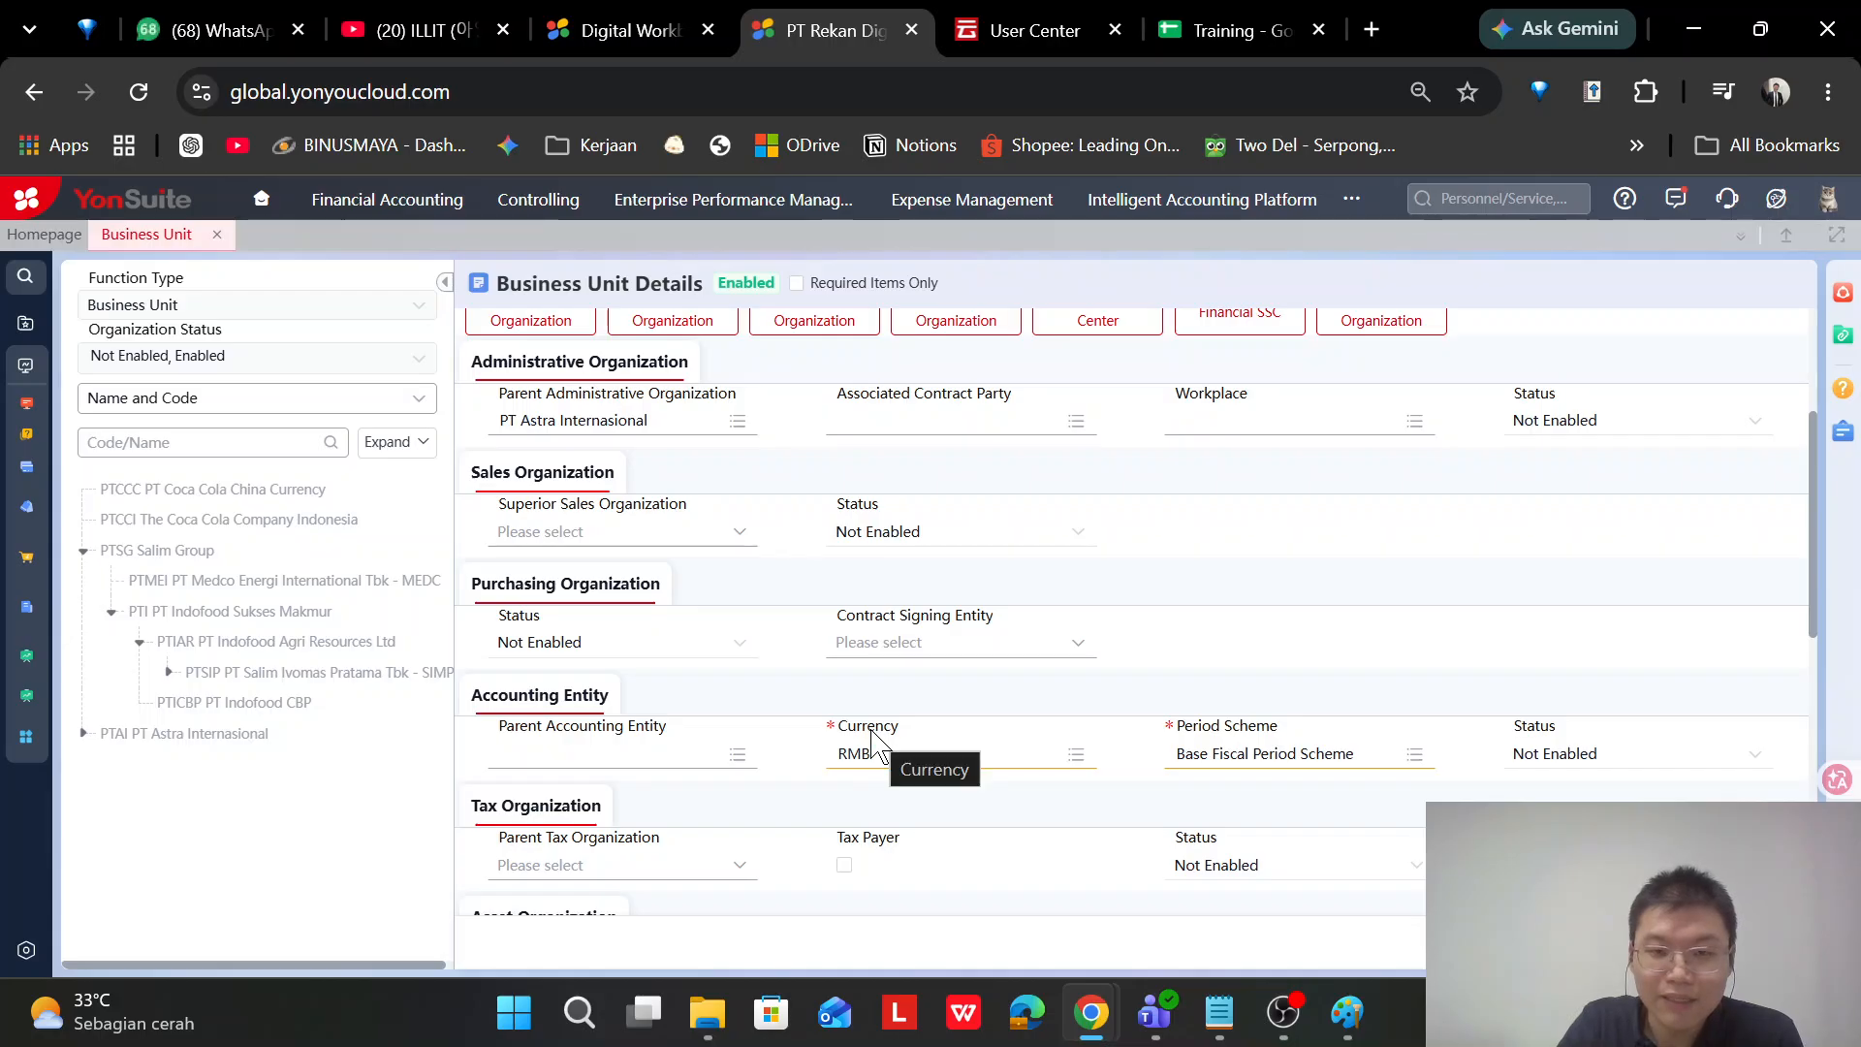
left_click(1077, 755)
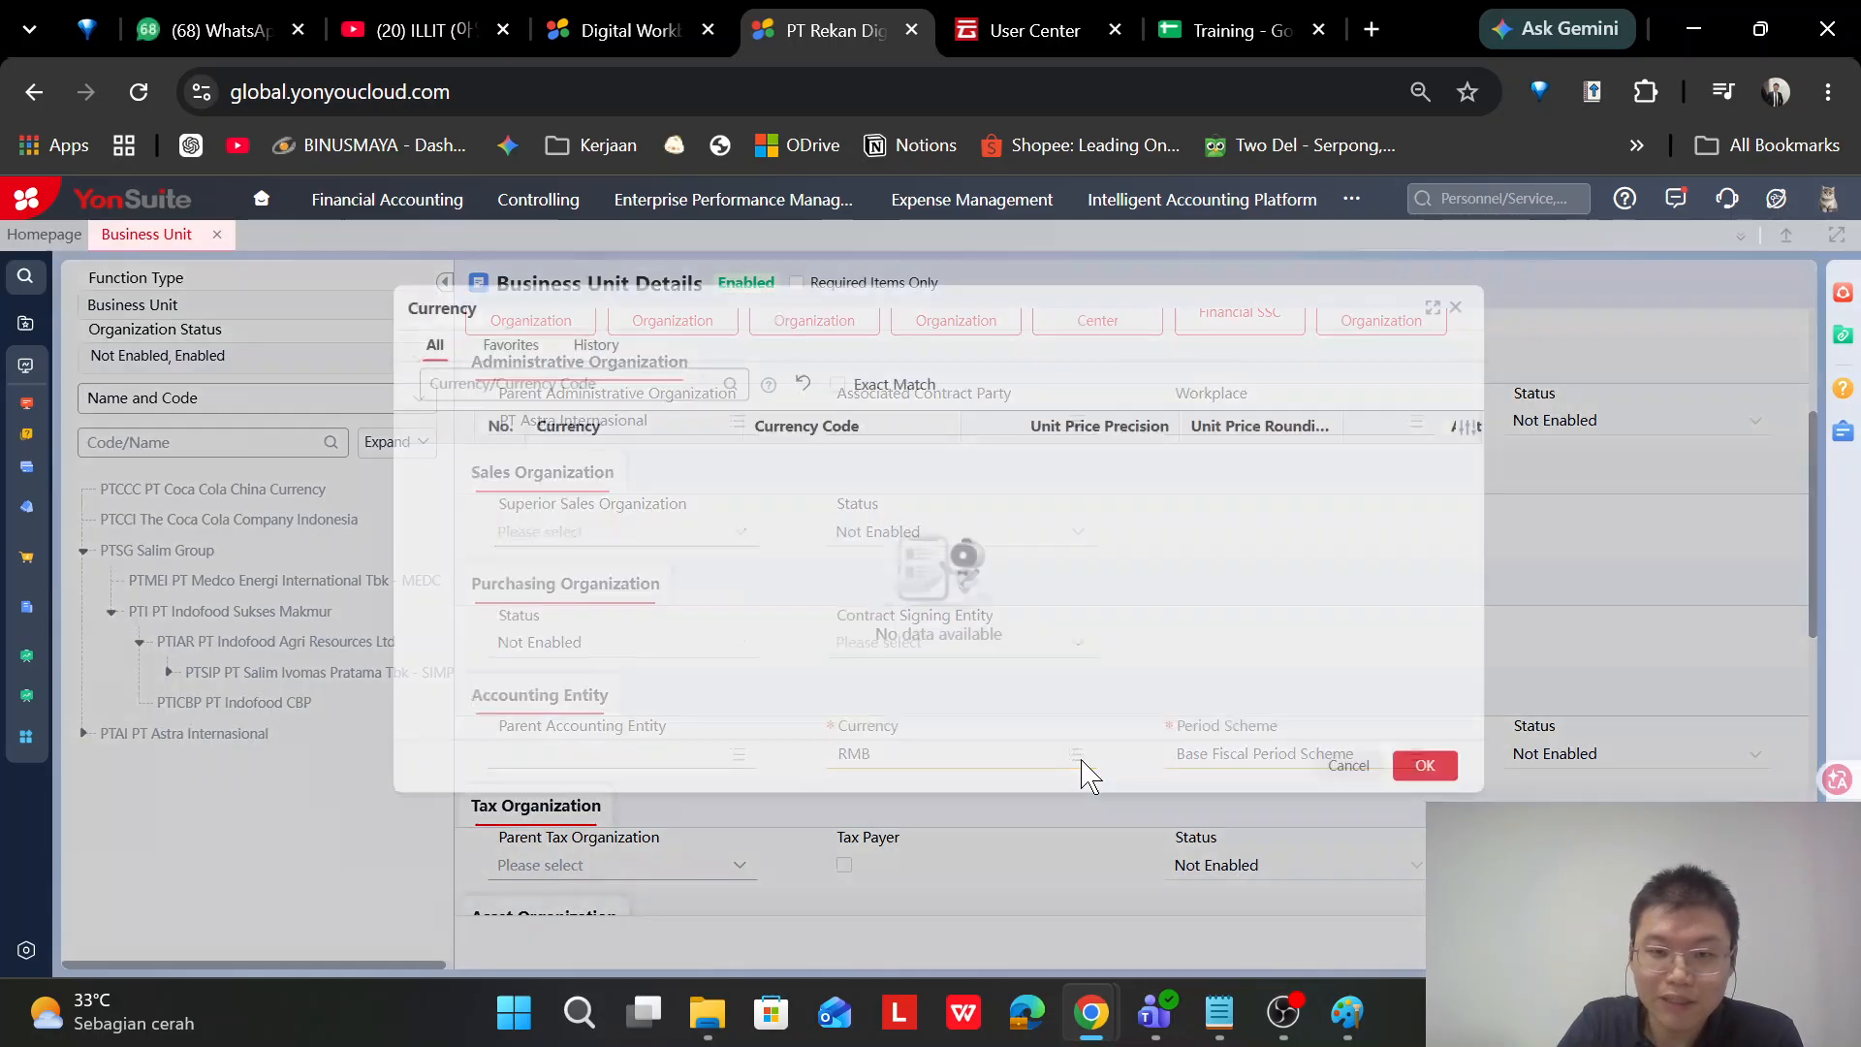
double_click(684, 551)
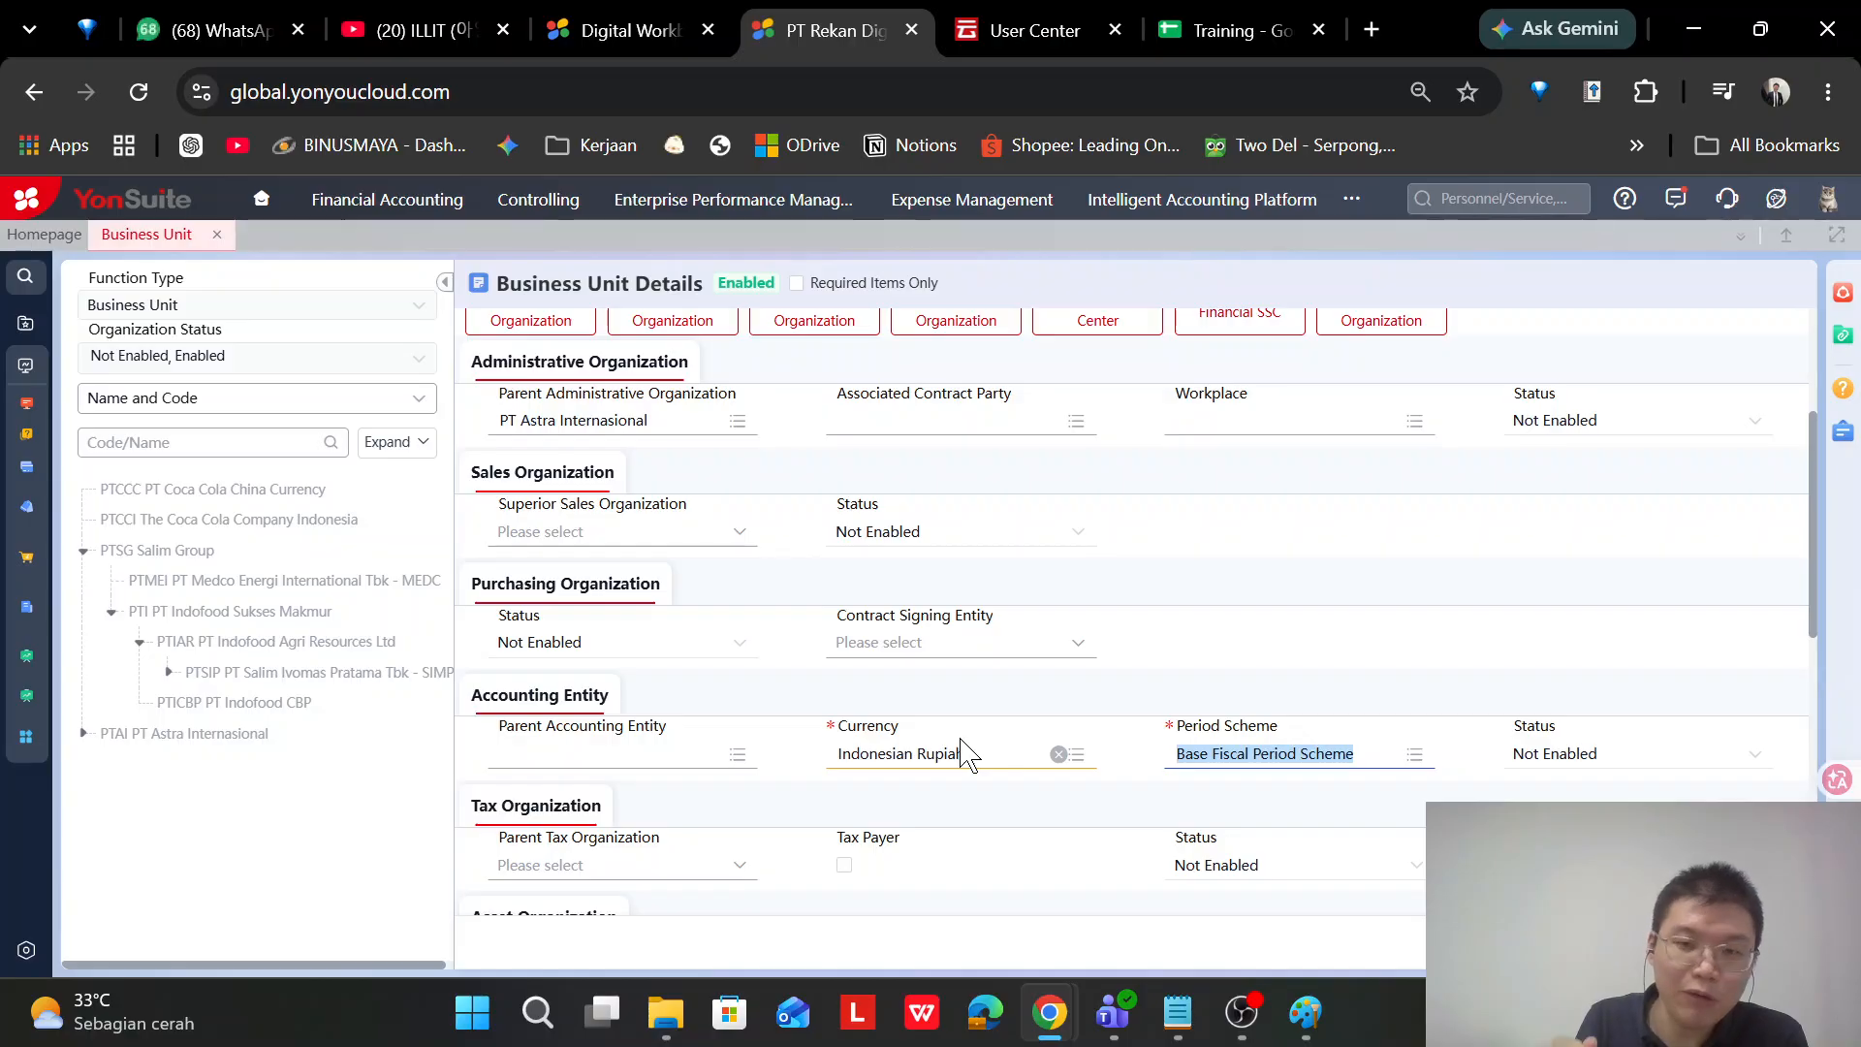
left_click(1411, 755)
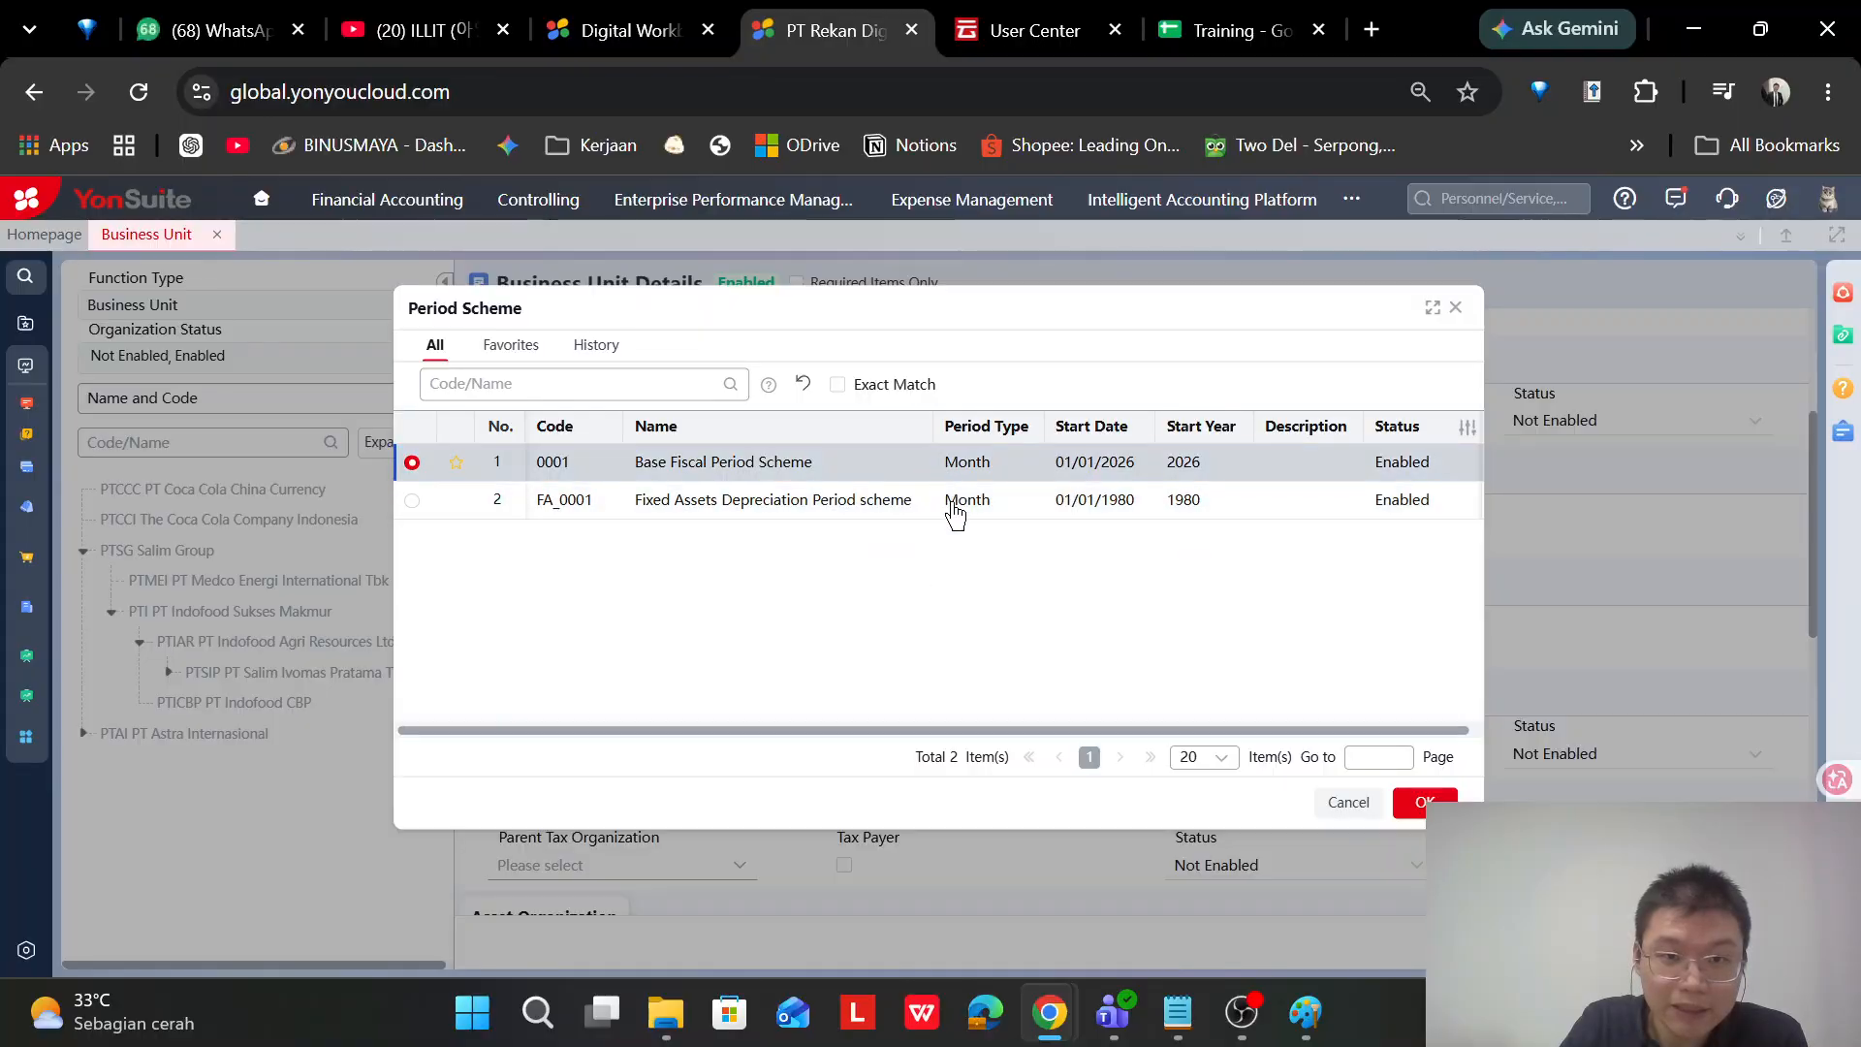
left_click(790, 466)
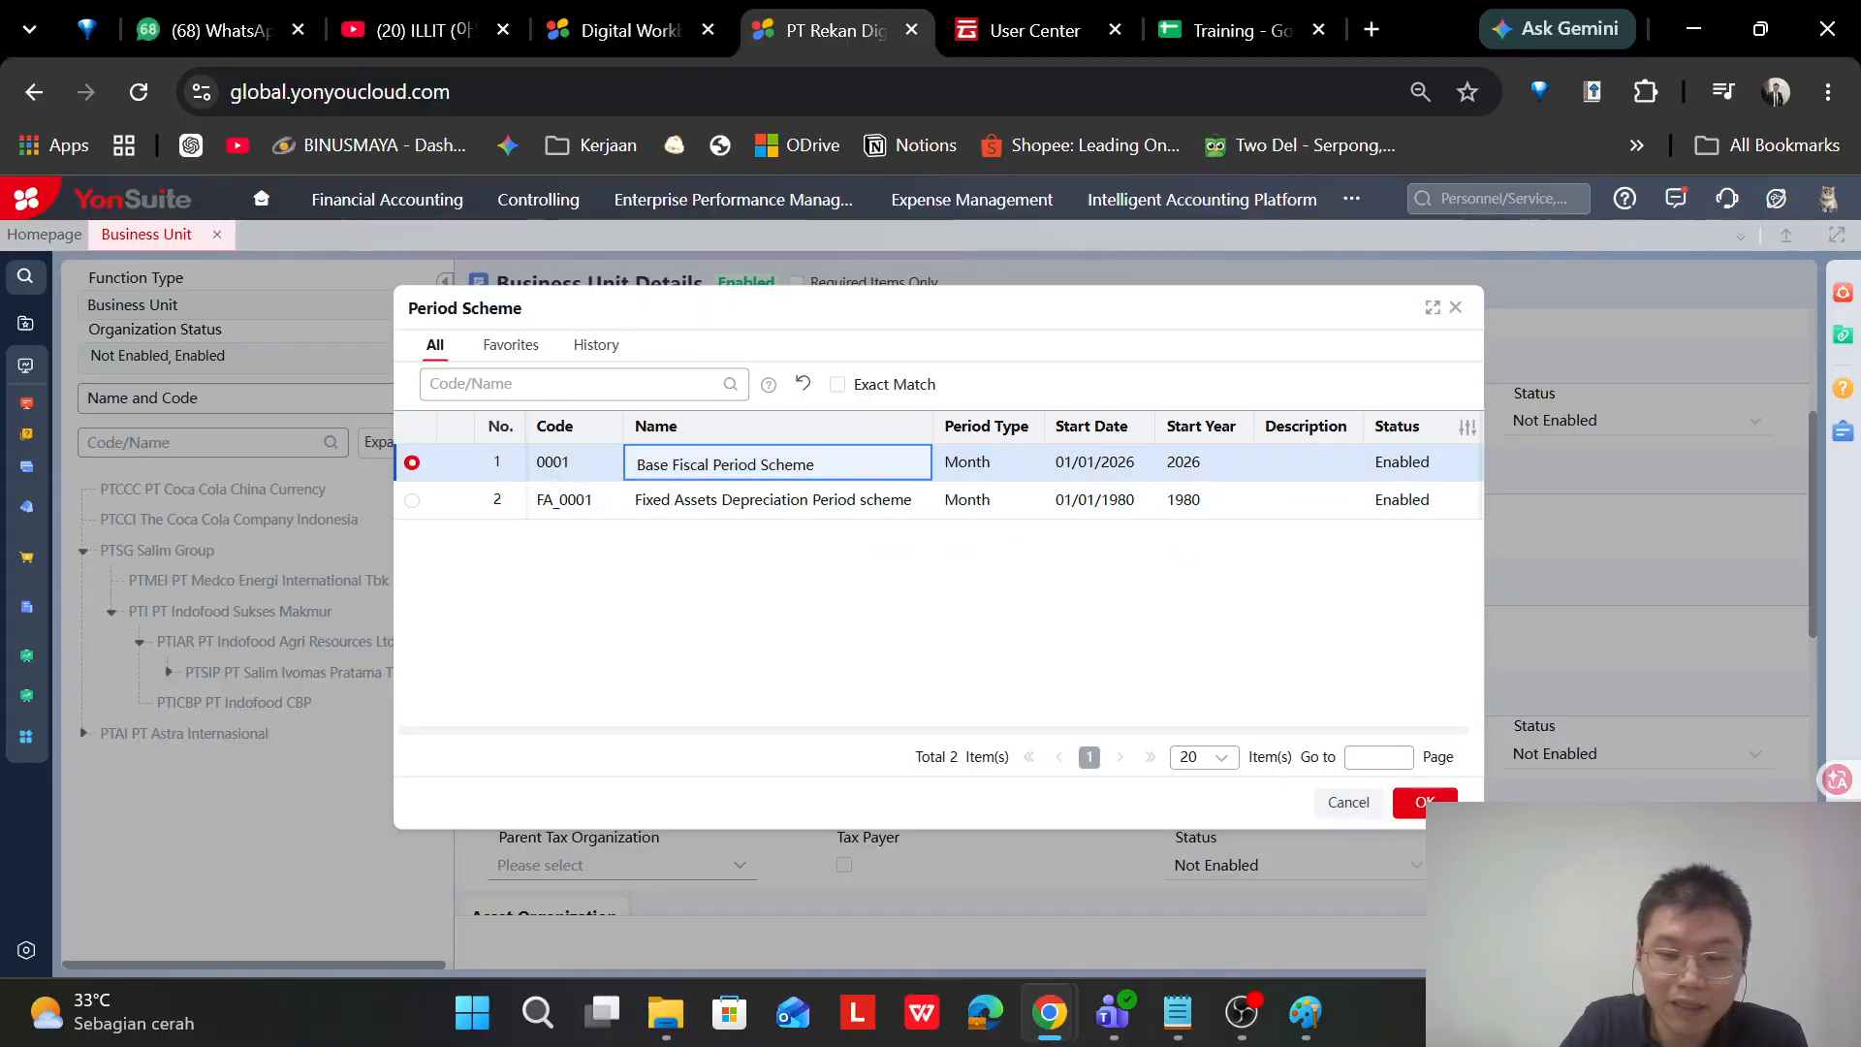
left_click(1421, 805)
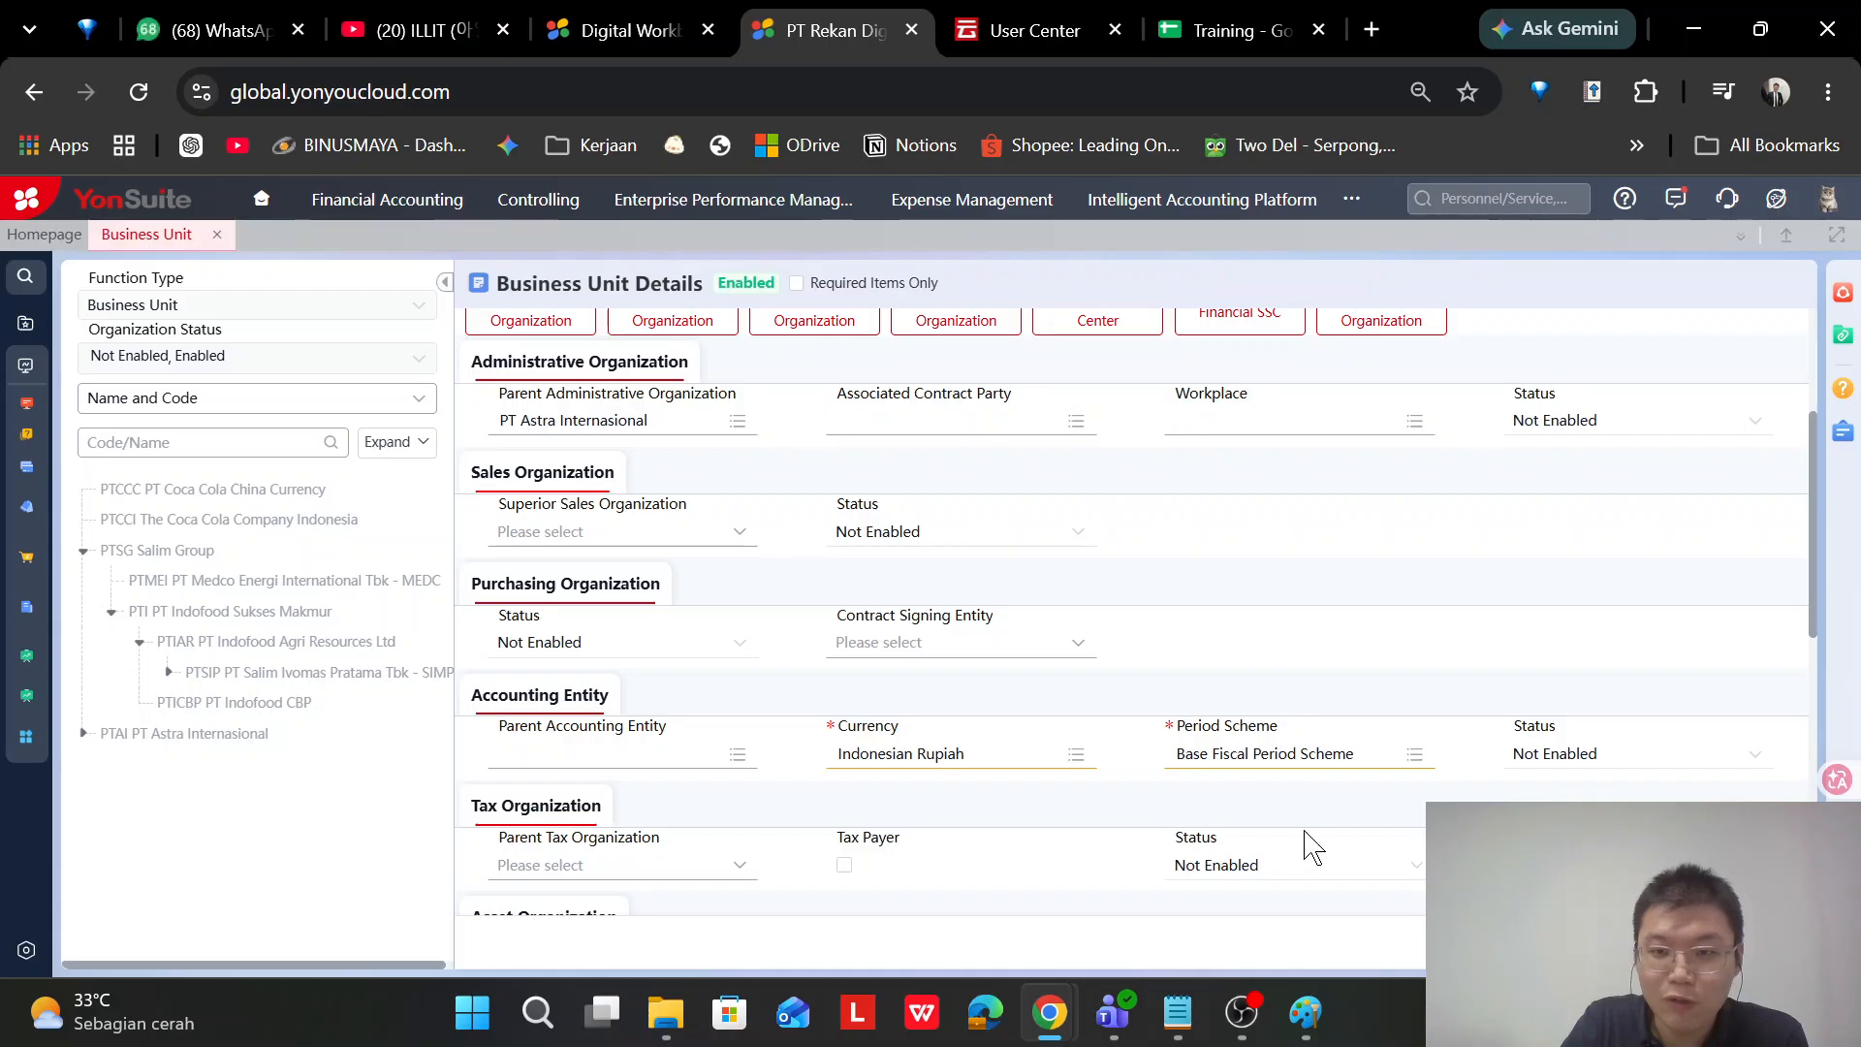
Save the PT Astra Credit Companies business unit without completing its unified social credit code
scroll(1313, 848, "up", 5)
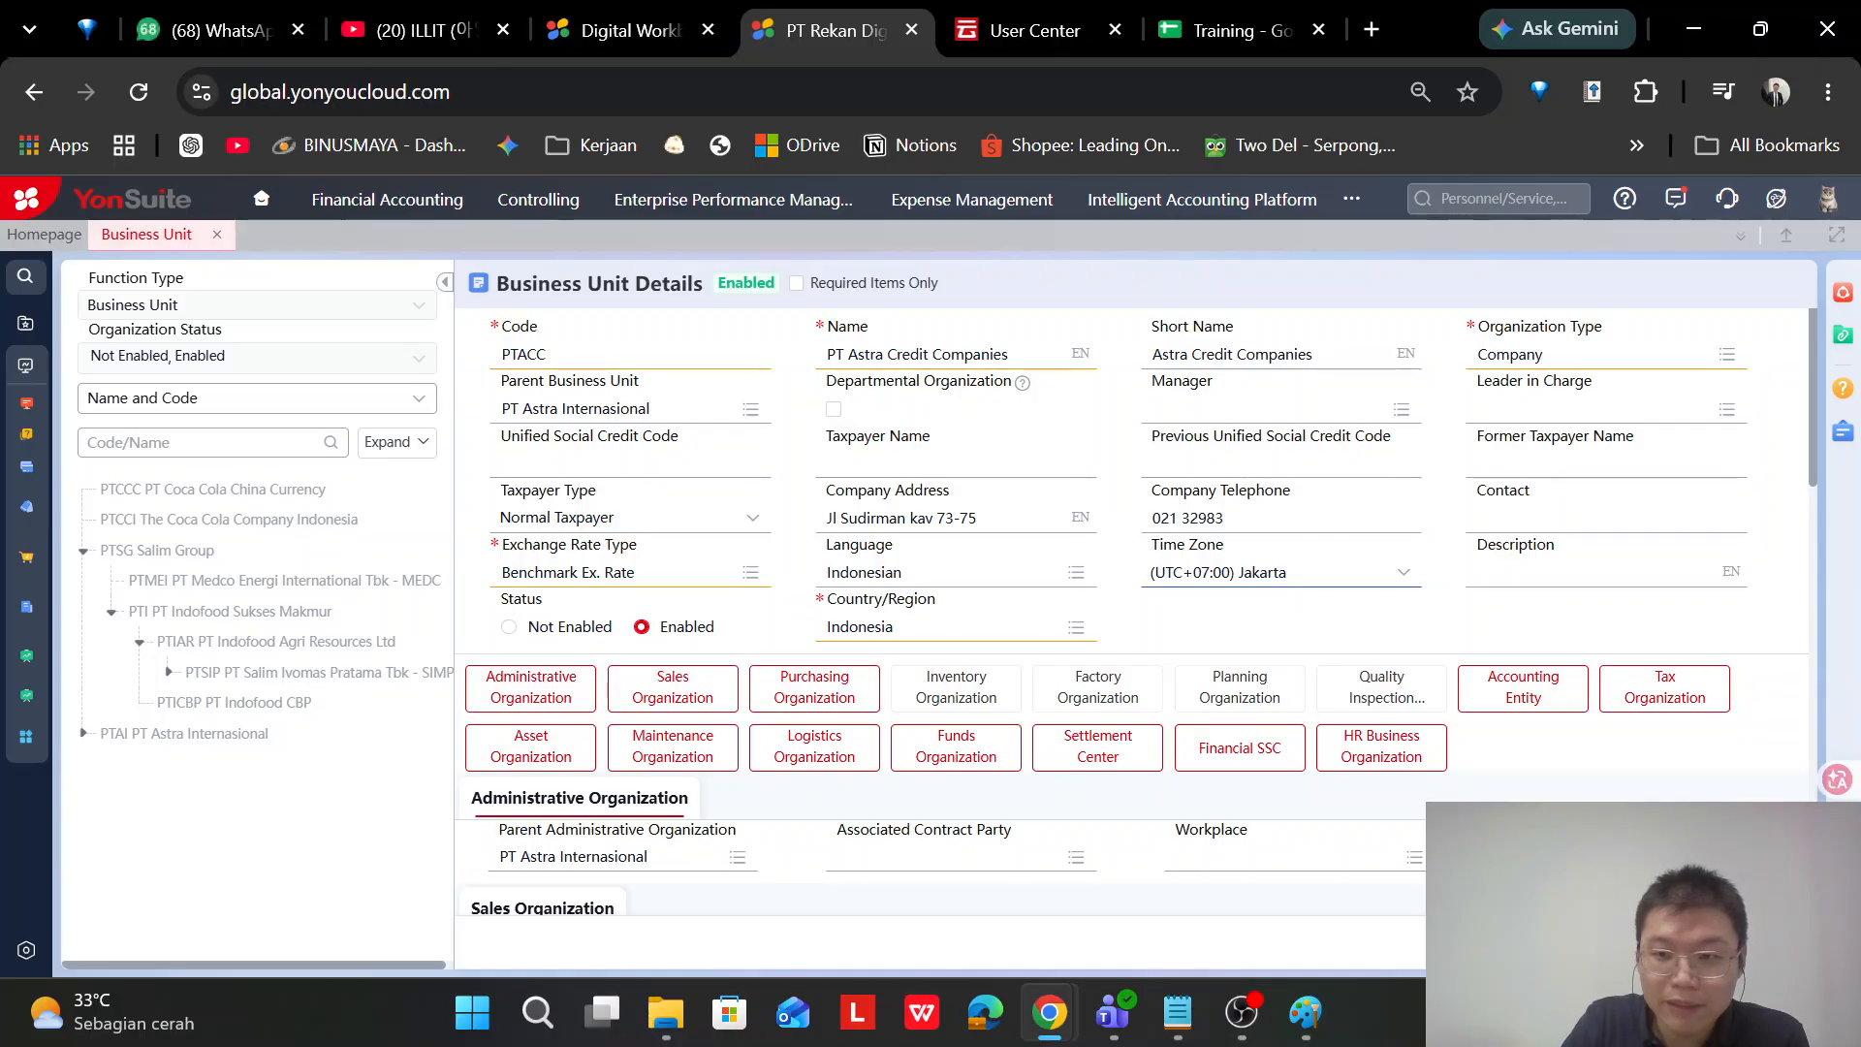
key("ctrl+s")
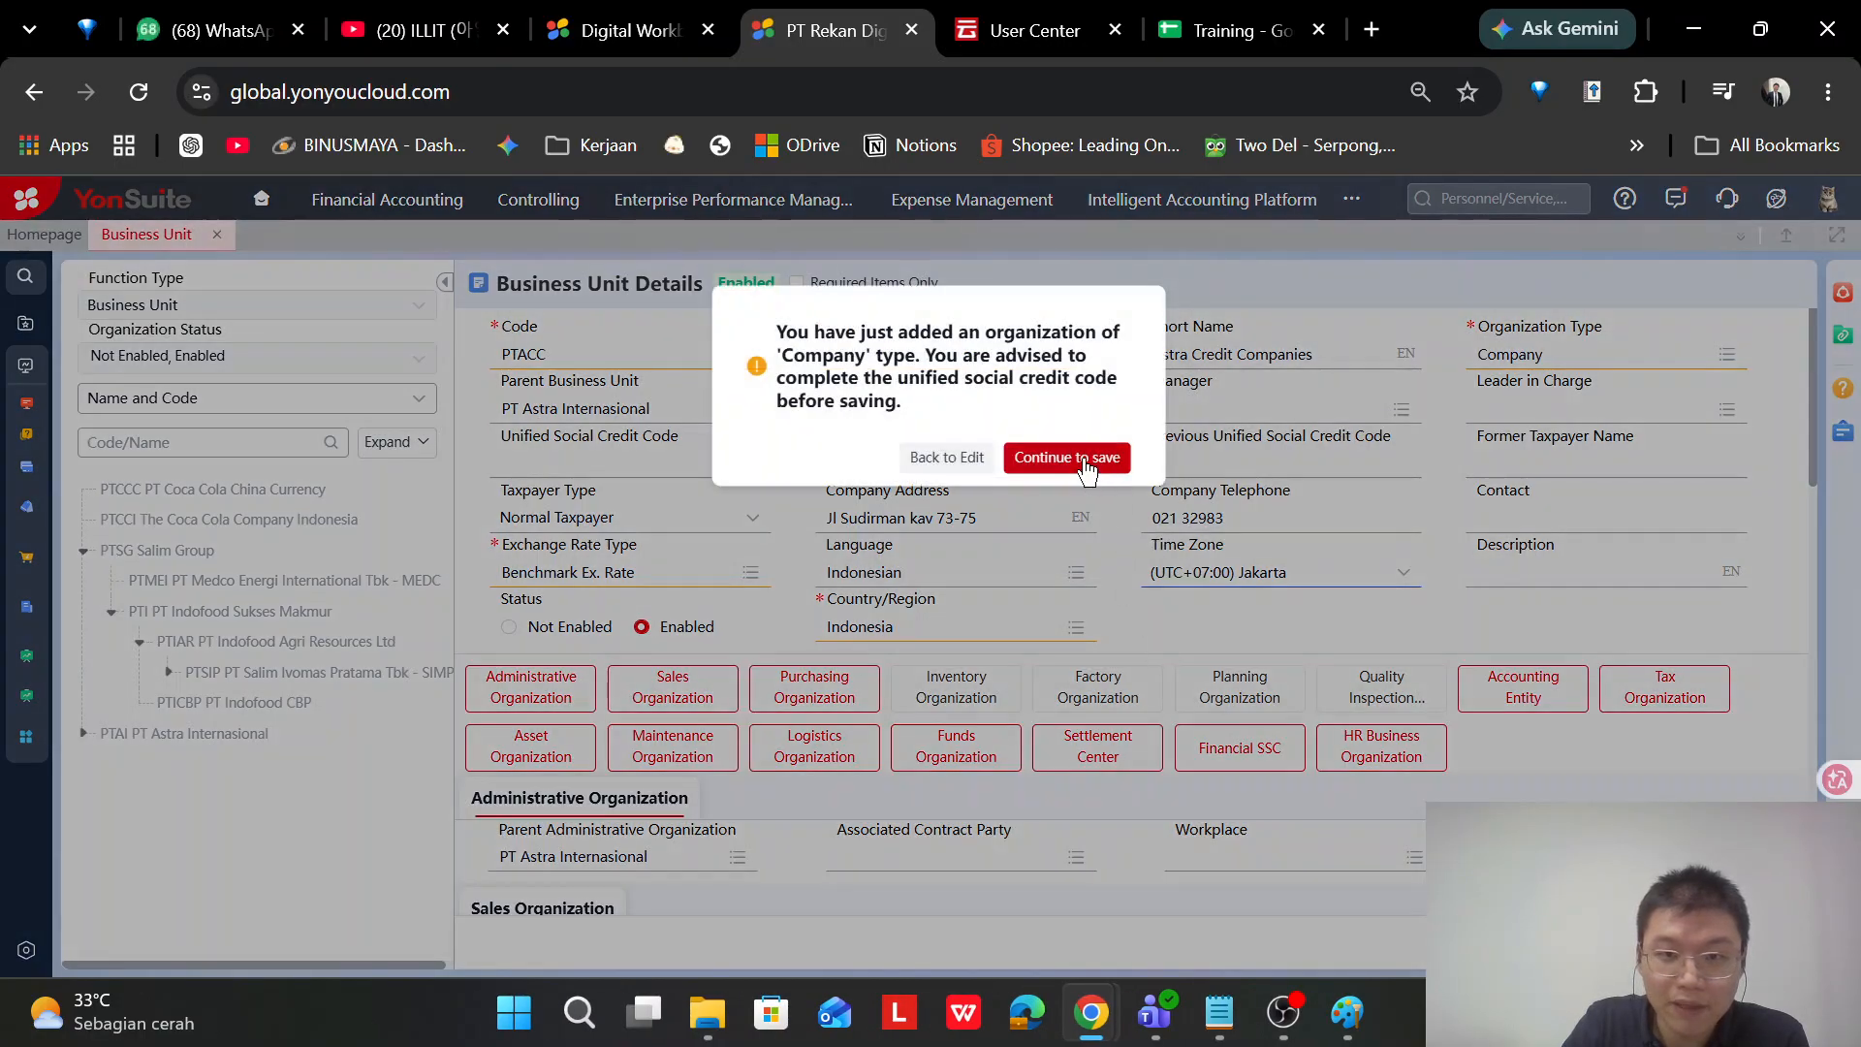
left_click(1087, 470)
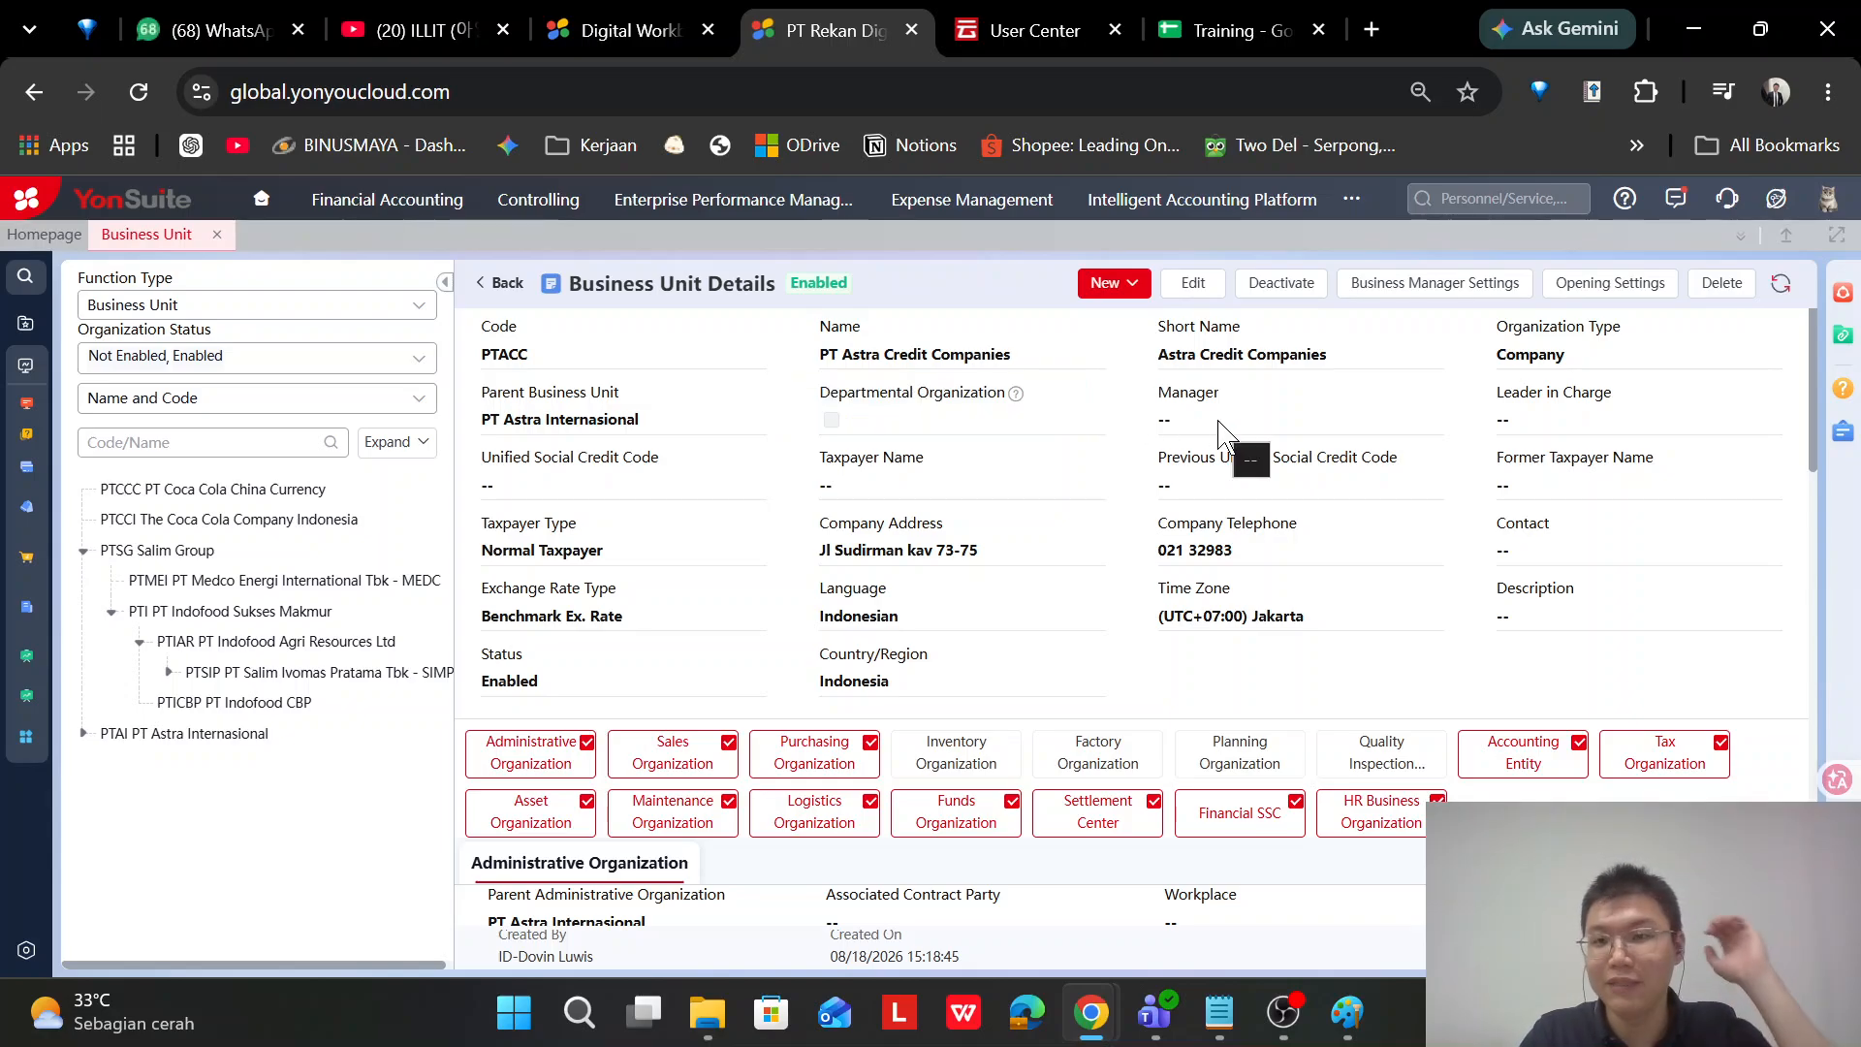
Open the business unit's opening settings and set the Cash Management period to 2026-08
left_click(1609, 288)
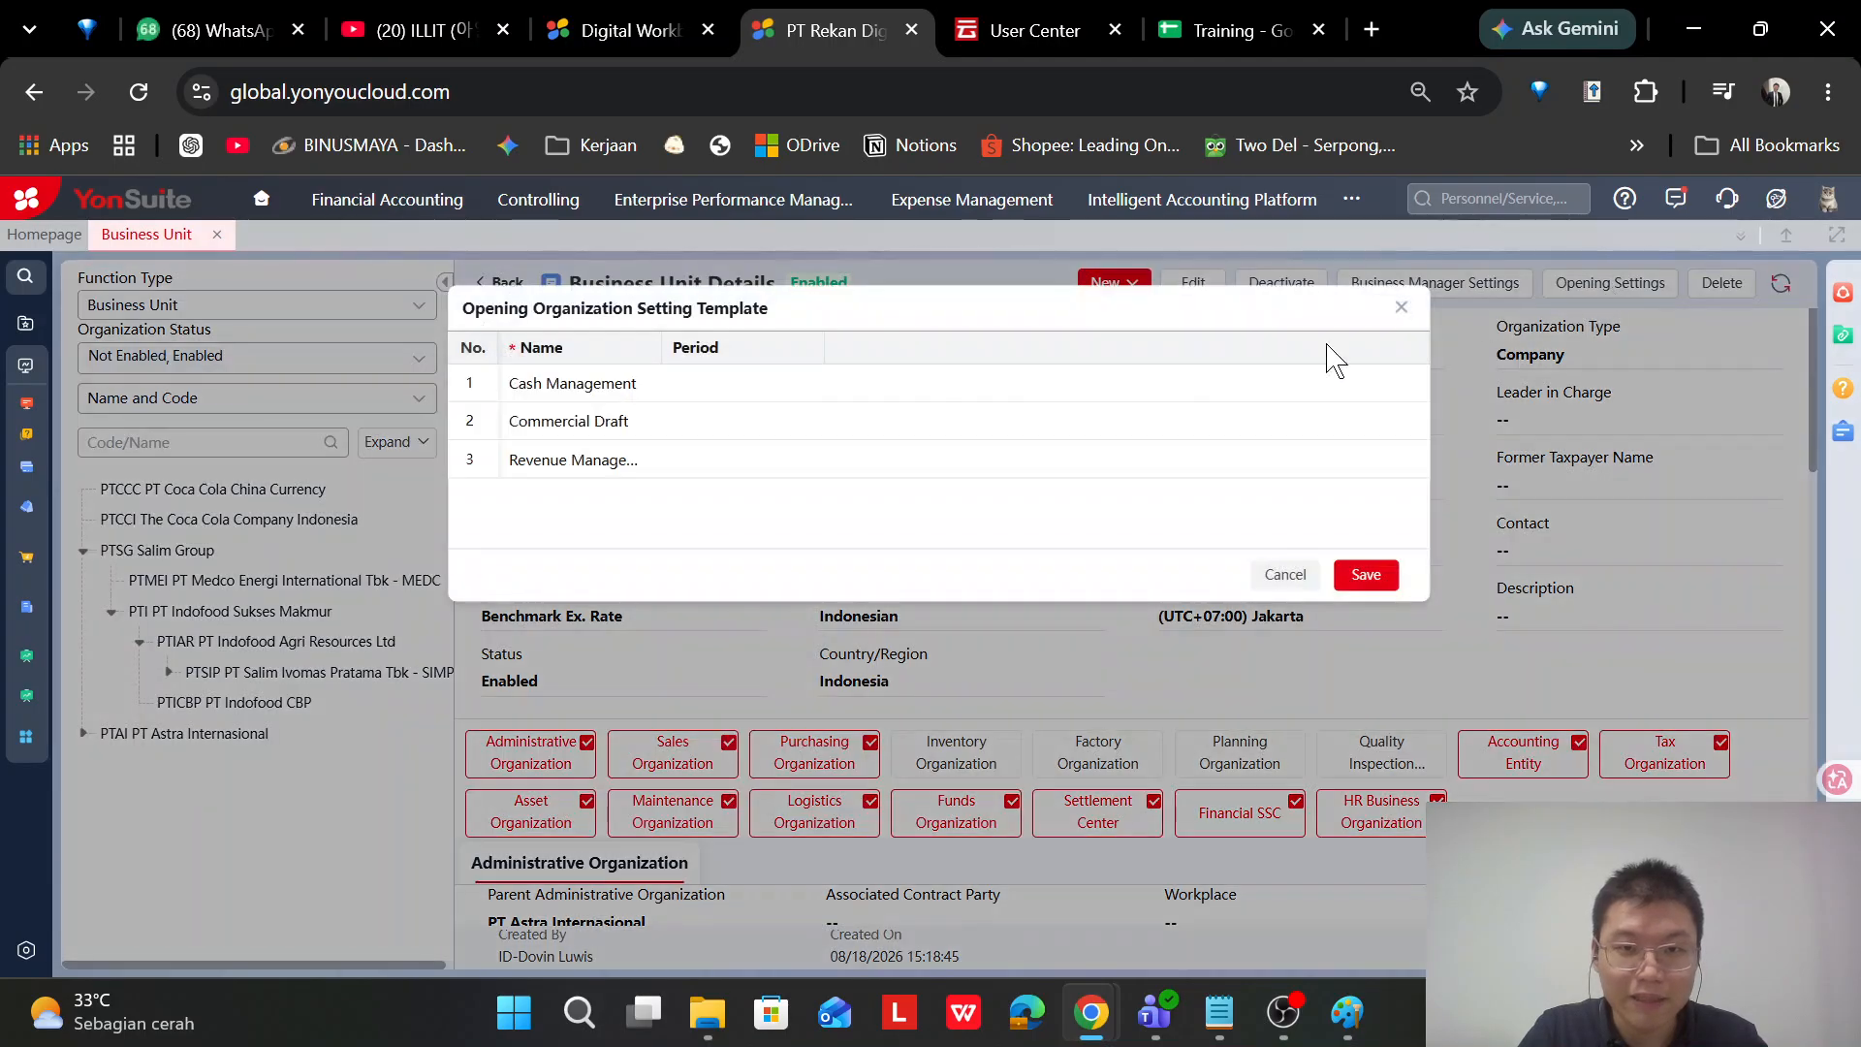
left_click(785, 383)
left_click(804, 384)
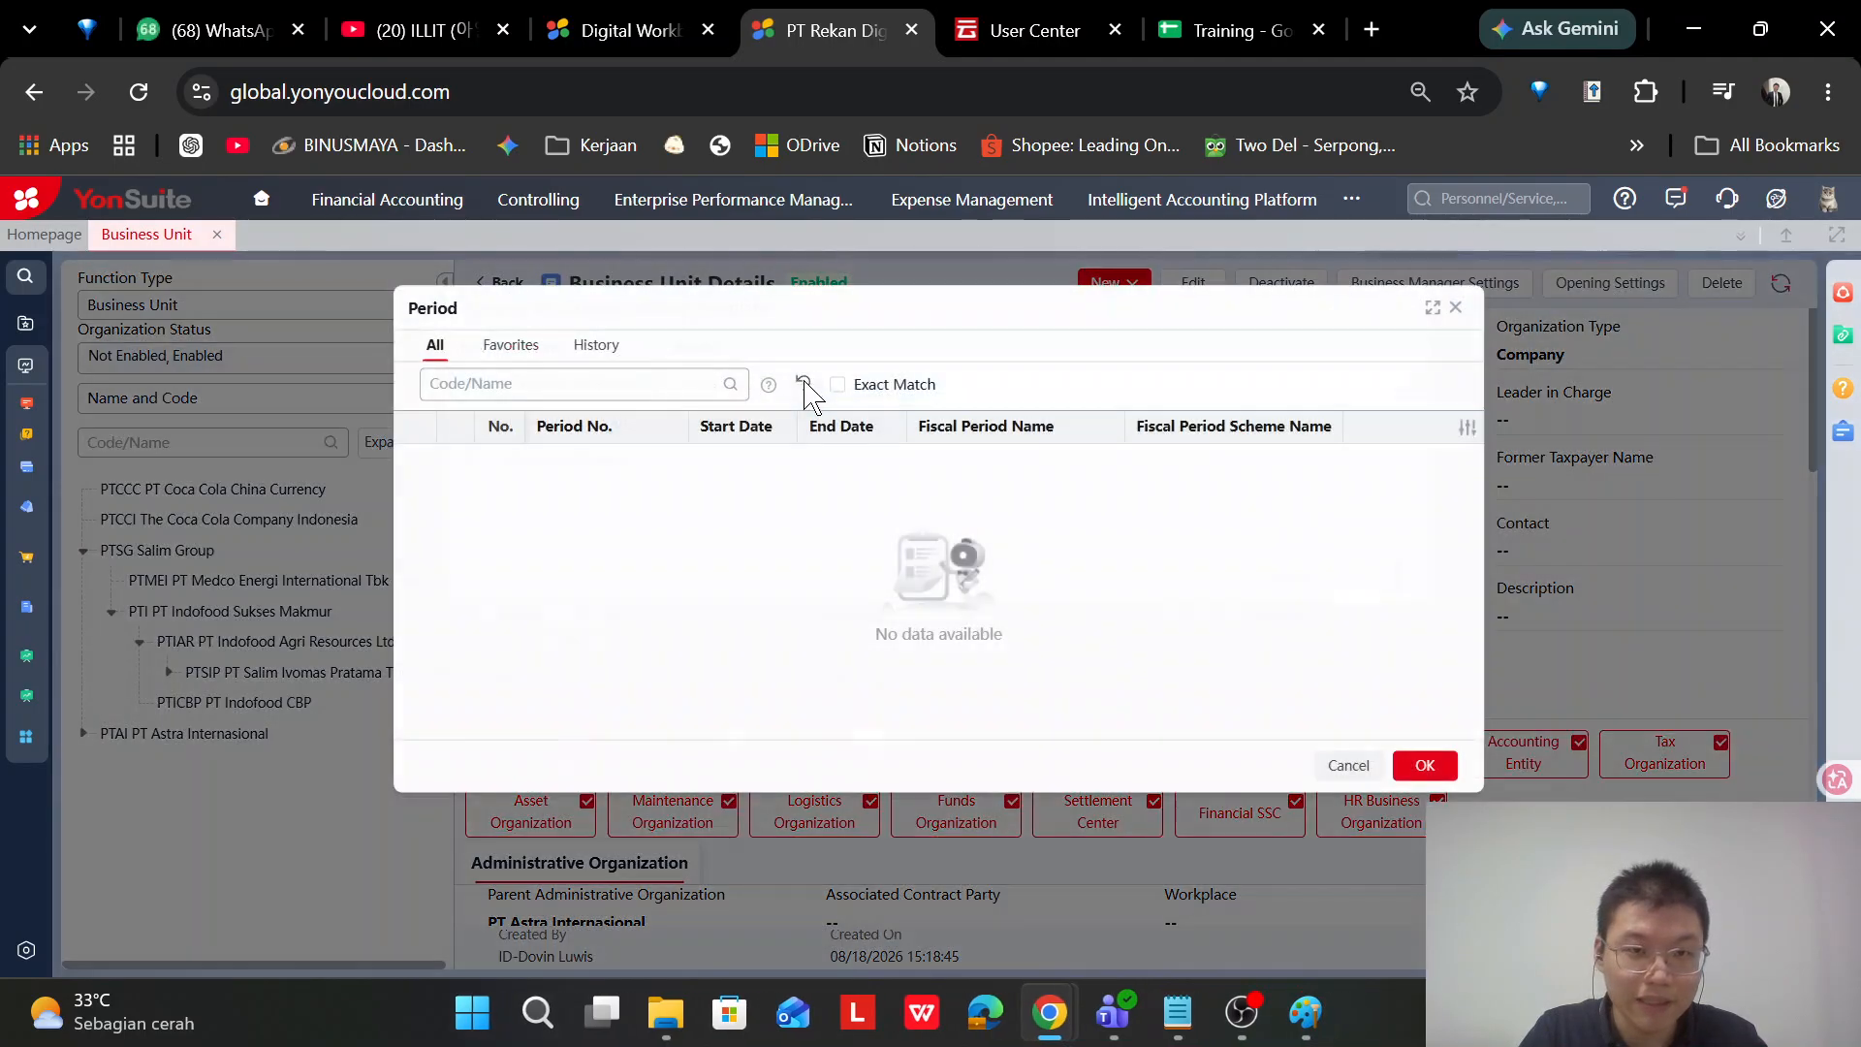
double_click(538, 735)
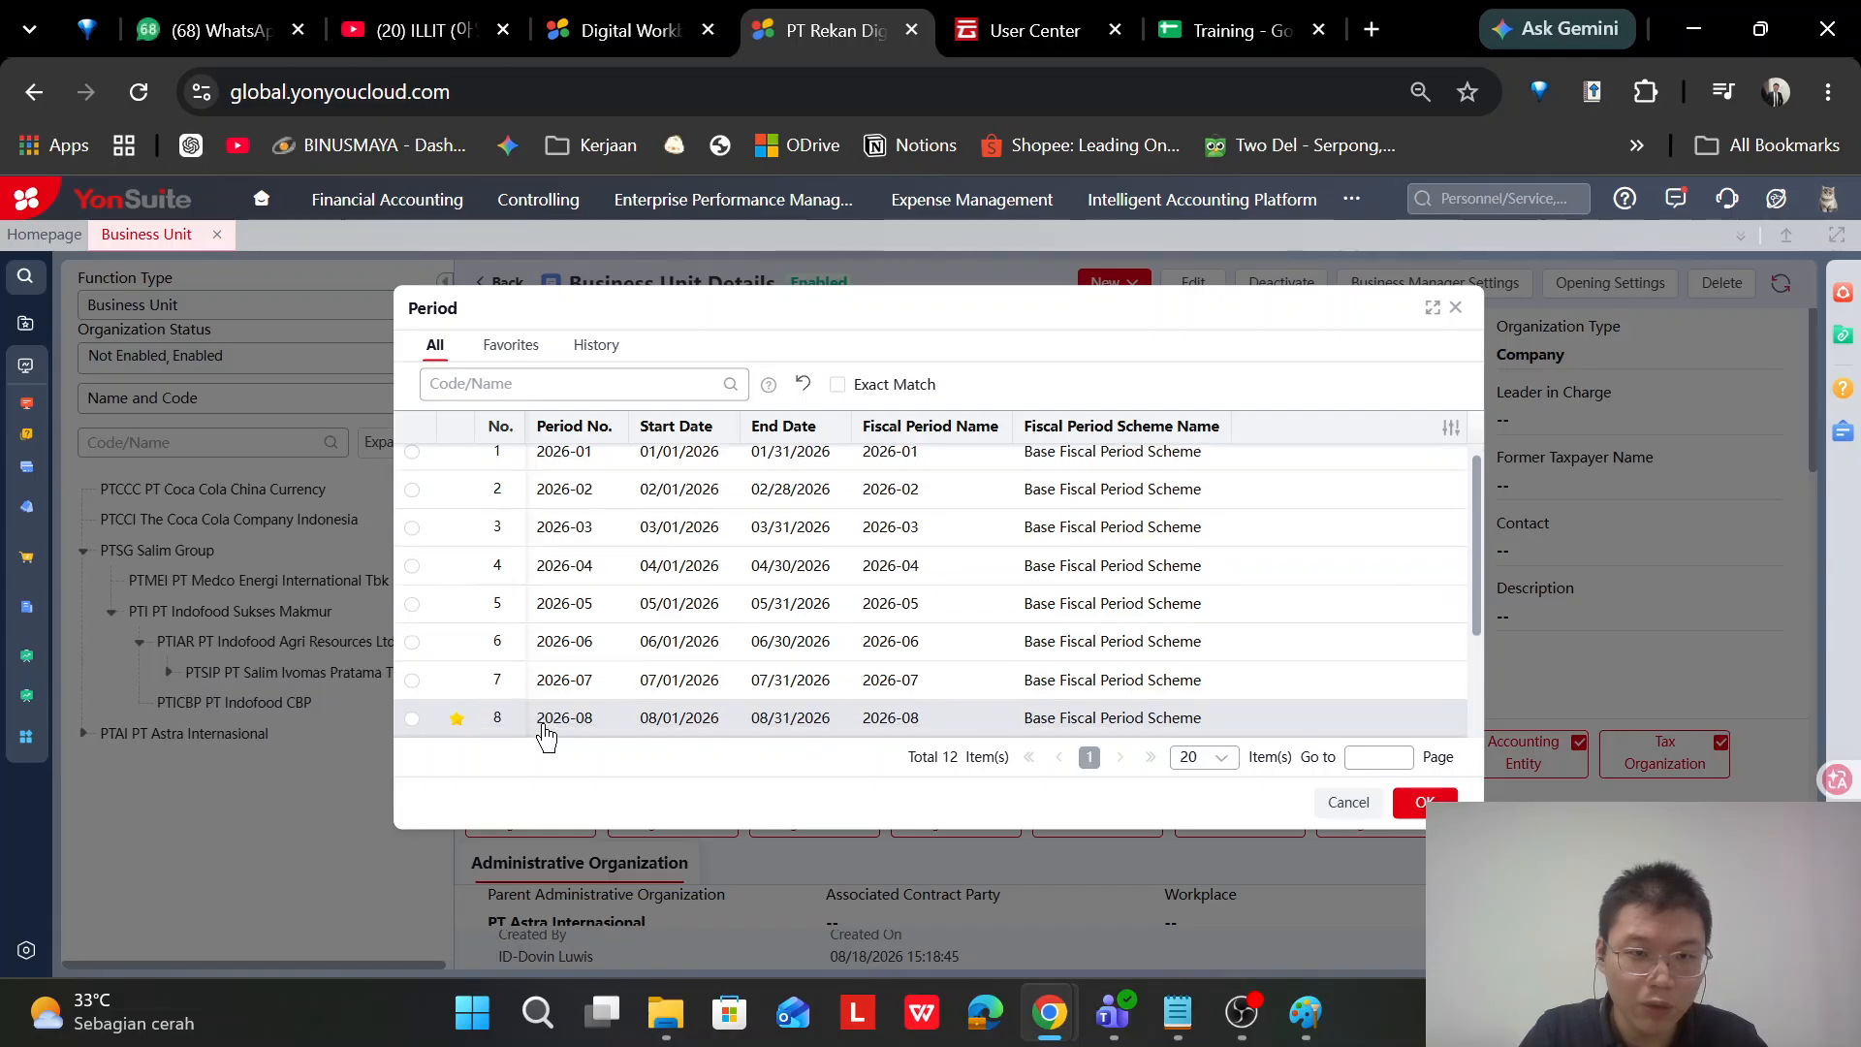
Copy the 2026-08 period to Commercial Draft and Revenue Management, and save the opening settings
left_click(737, 420)
left_click(740, 388)
key("ctrl+c")
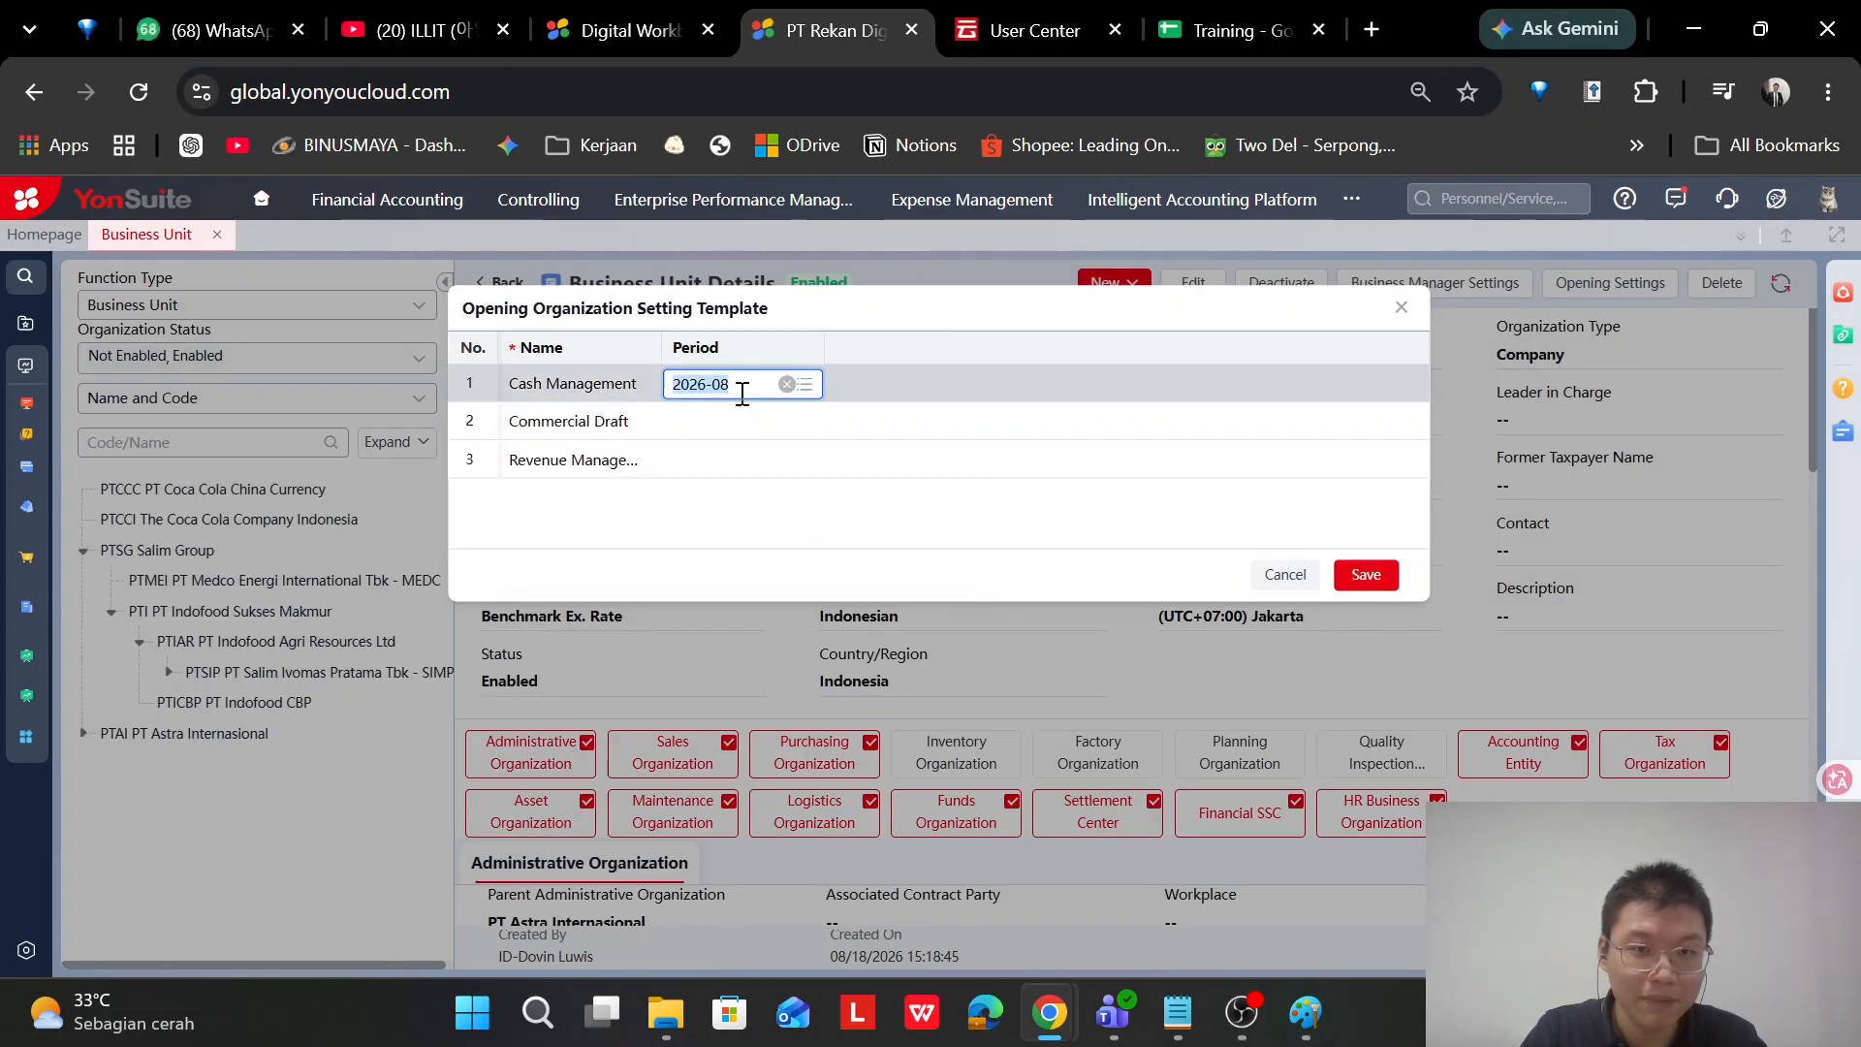
left_click(739, 427)
key("ctrl+v")
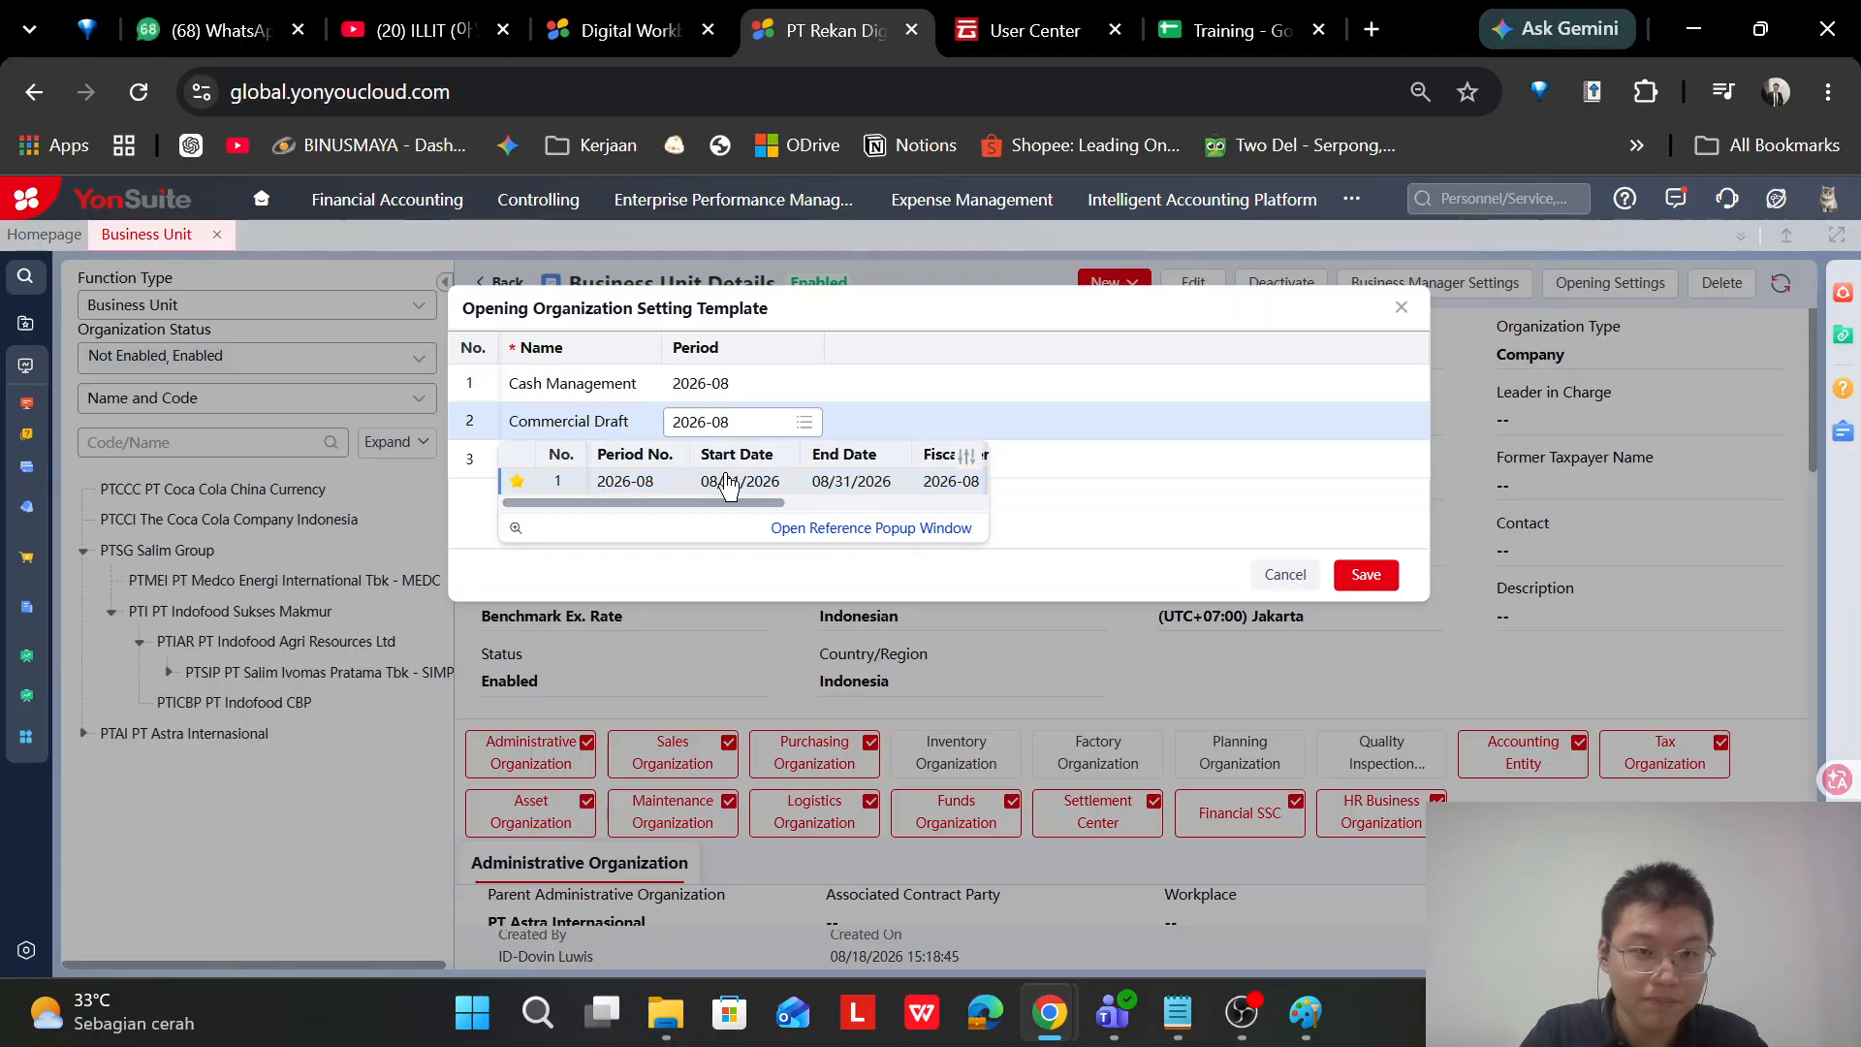
left_click(734, 462)
key("ctrl+v")
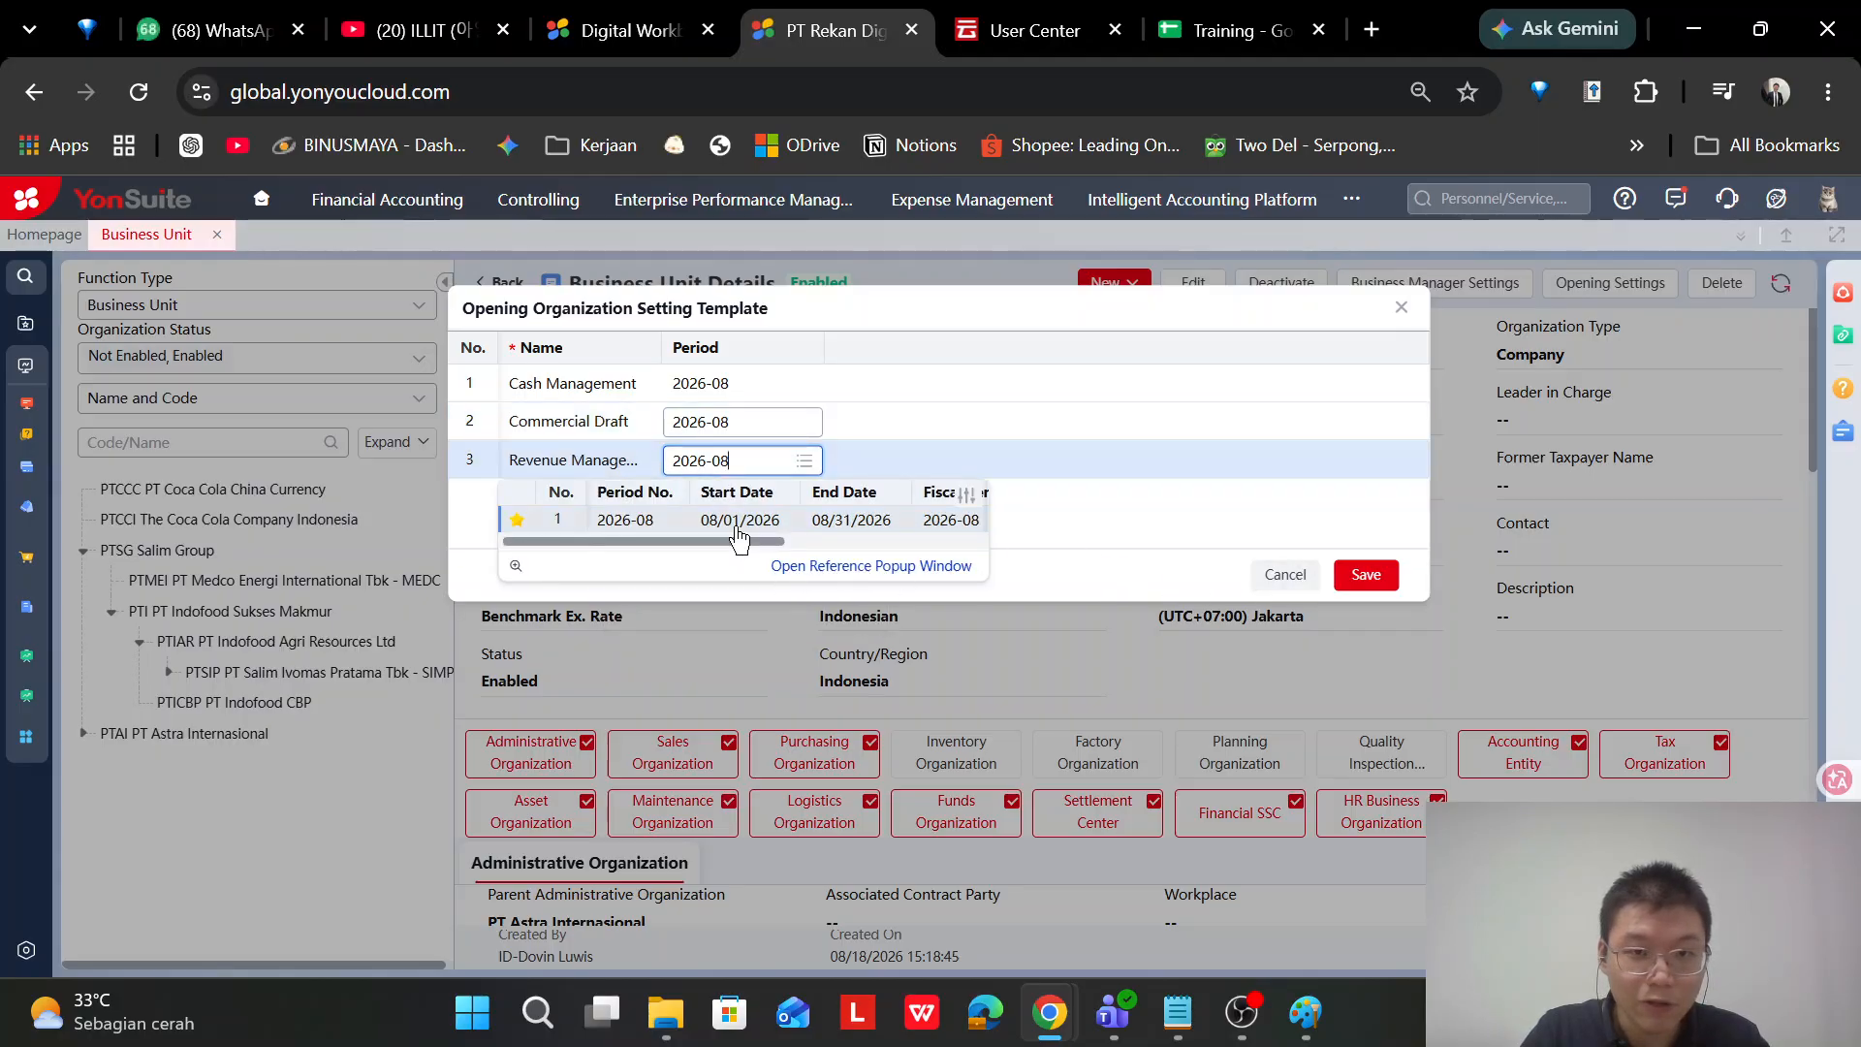
left_click(740, 534)
left_click(1361, 574)
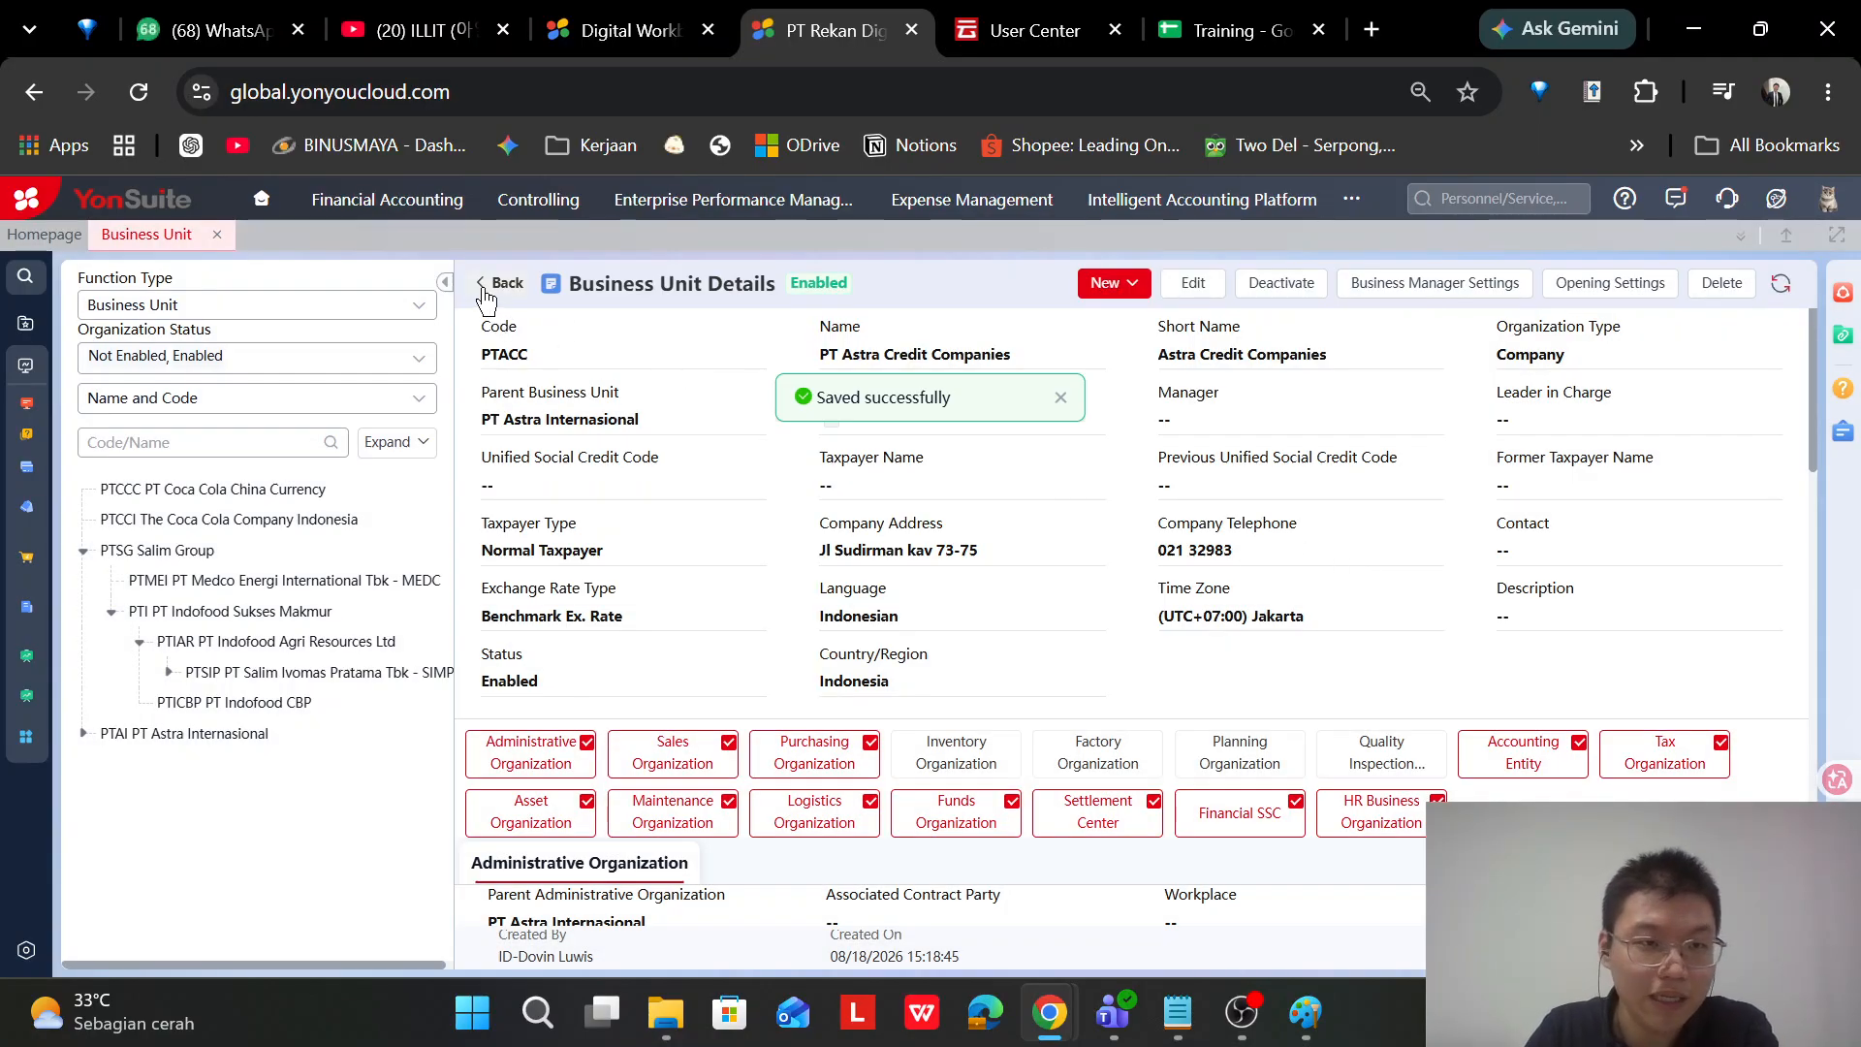
Return to the business unit list and expand PT Astra Internasional to view its subordinate units
left_click(499, 286)
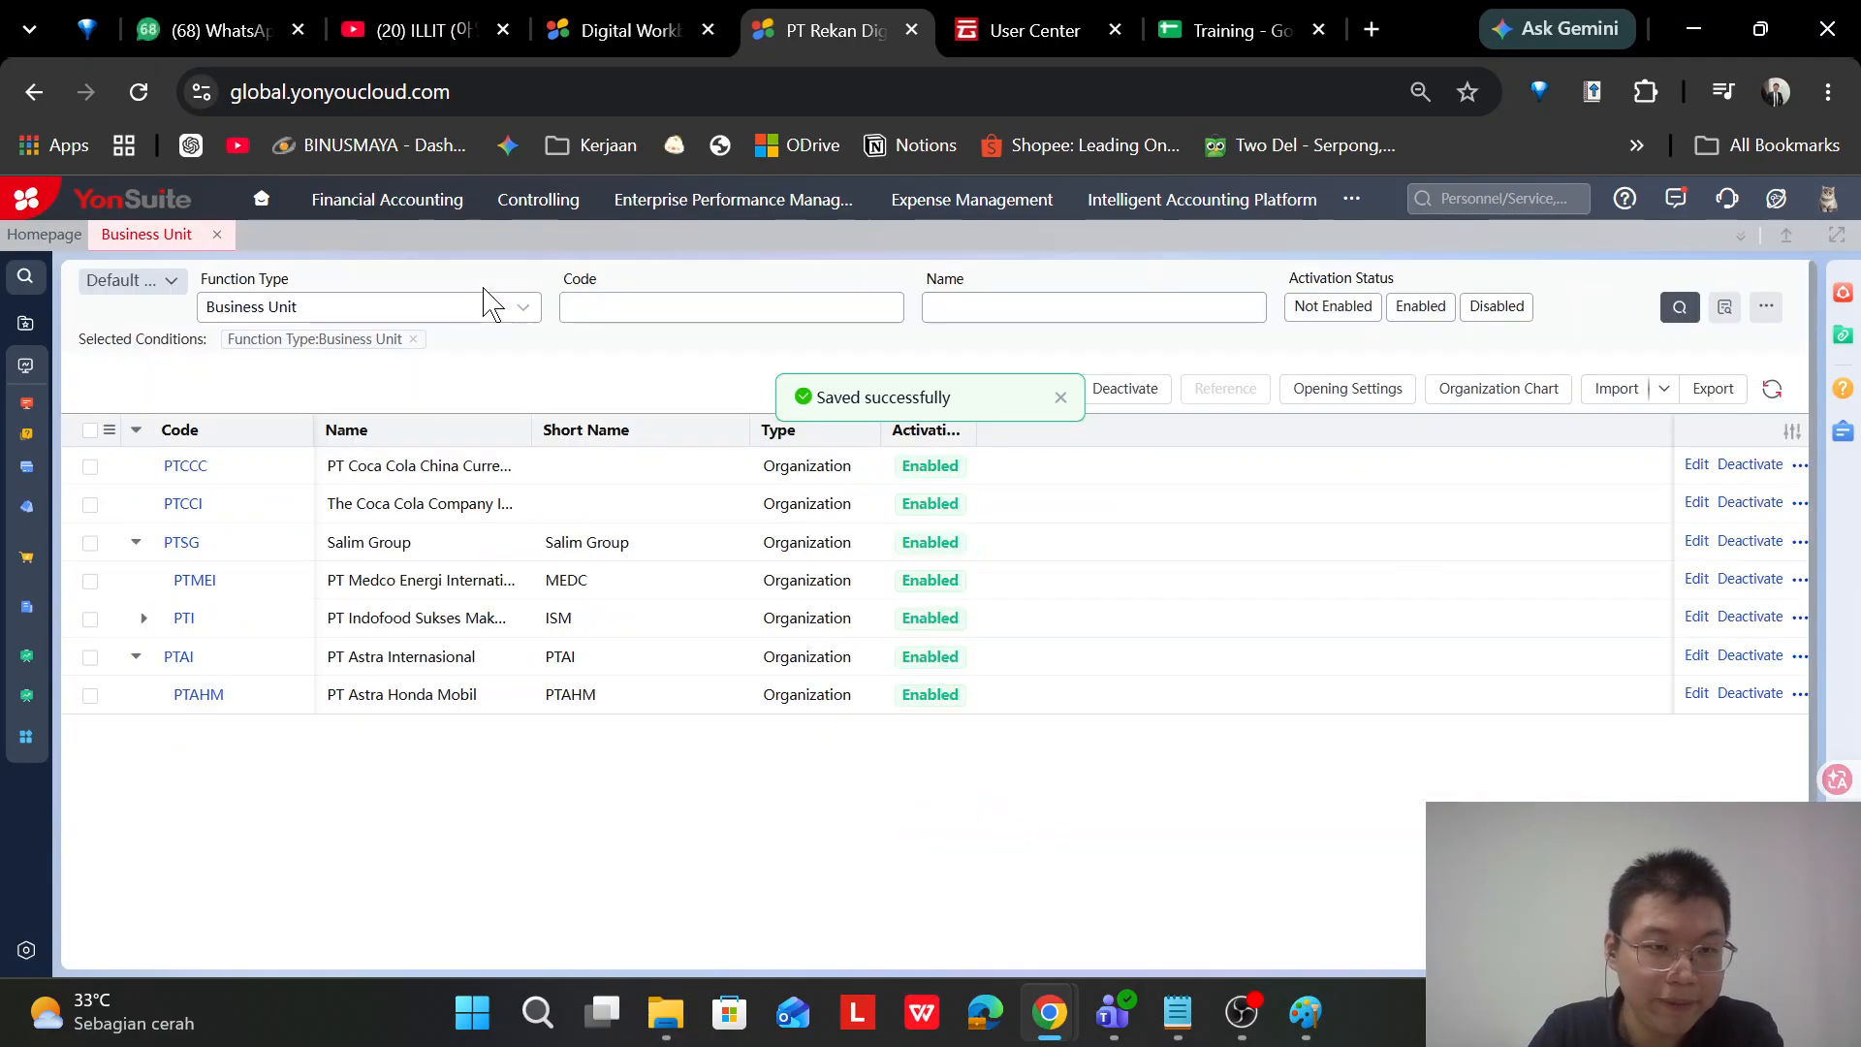
left_click(136, 656)
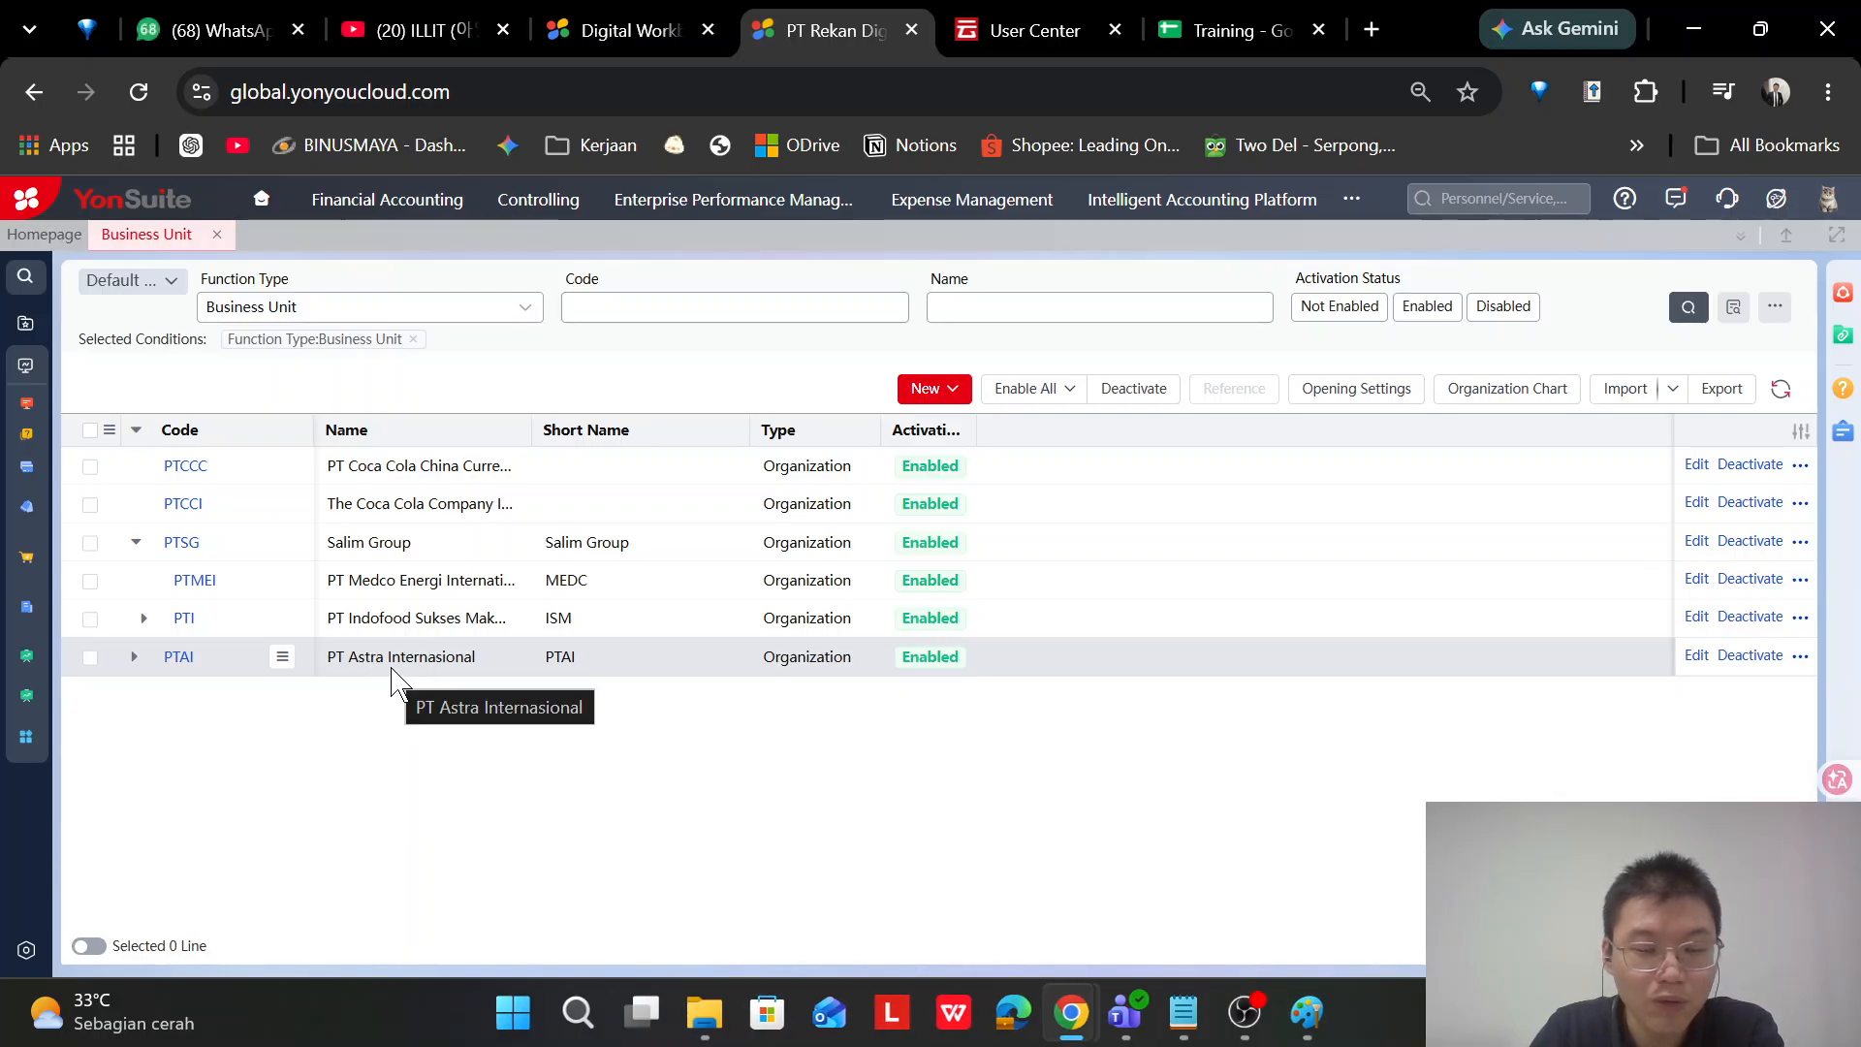
left_click(461, 674)
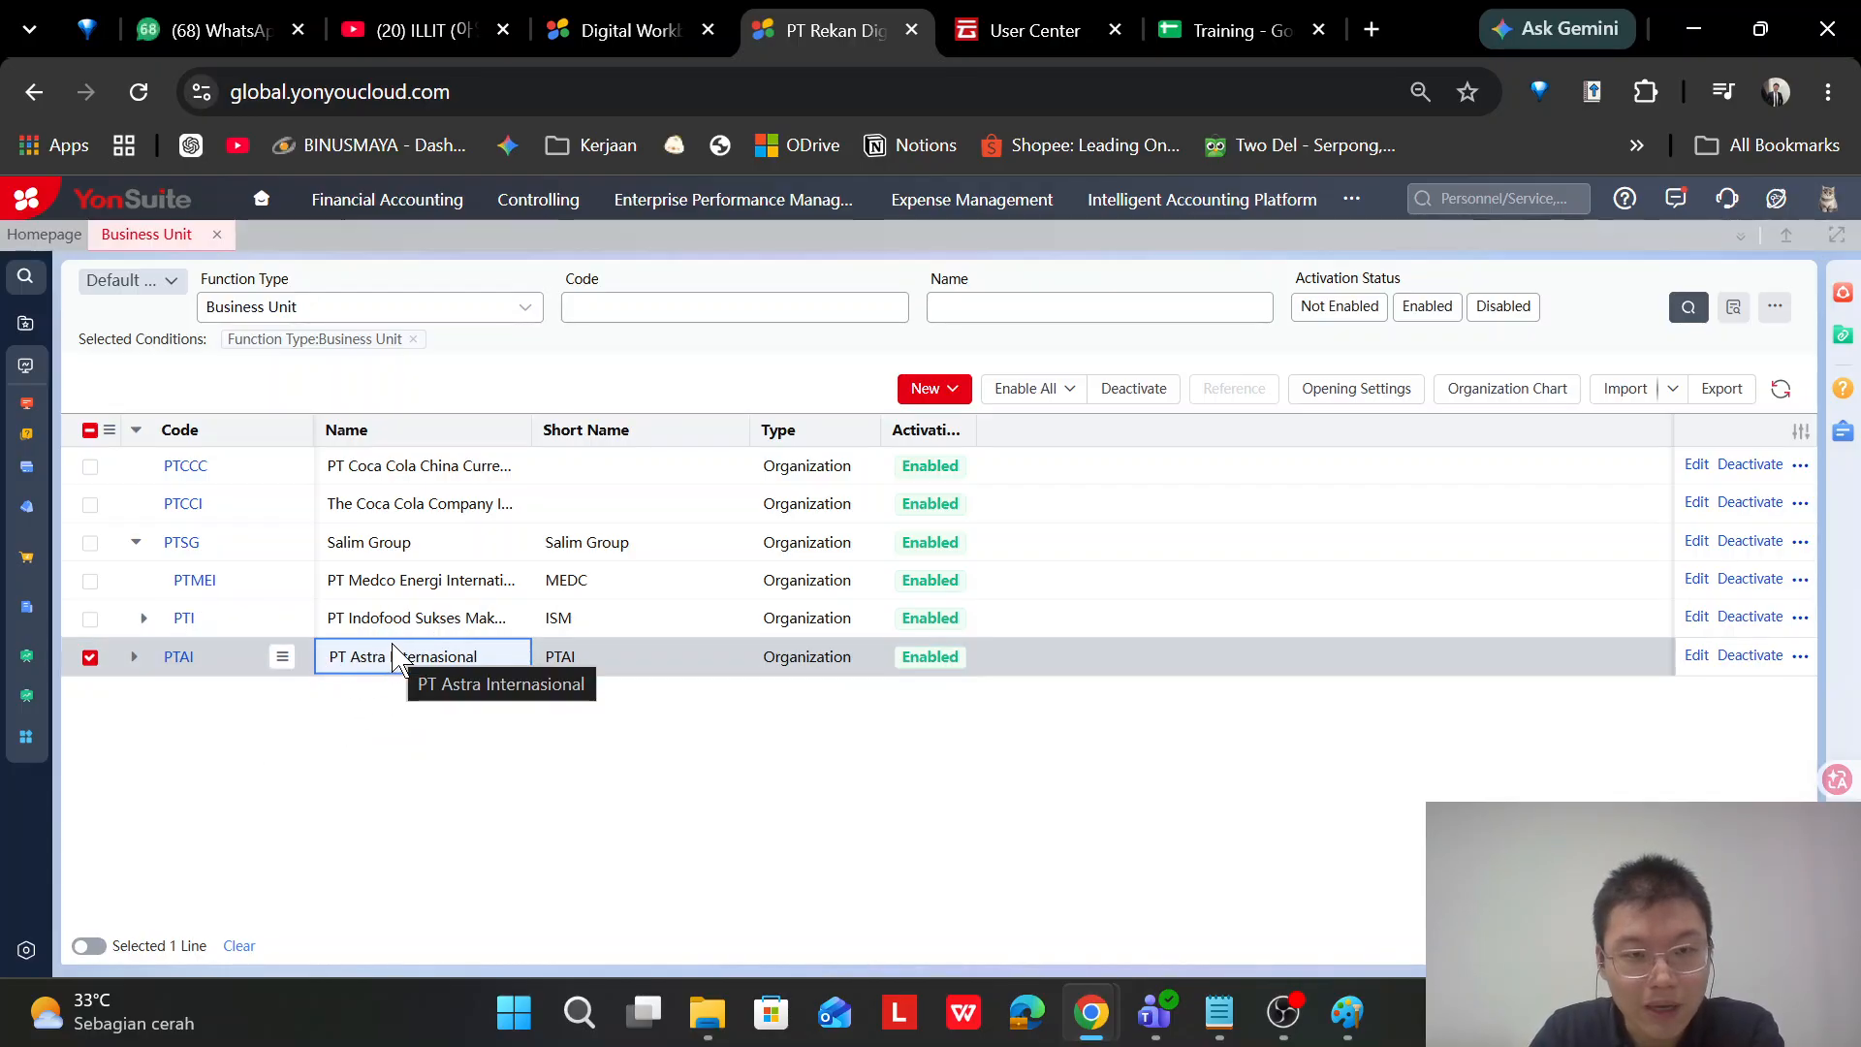
left_click(133, 657)
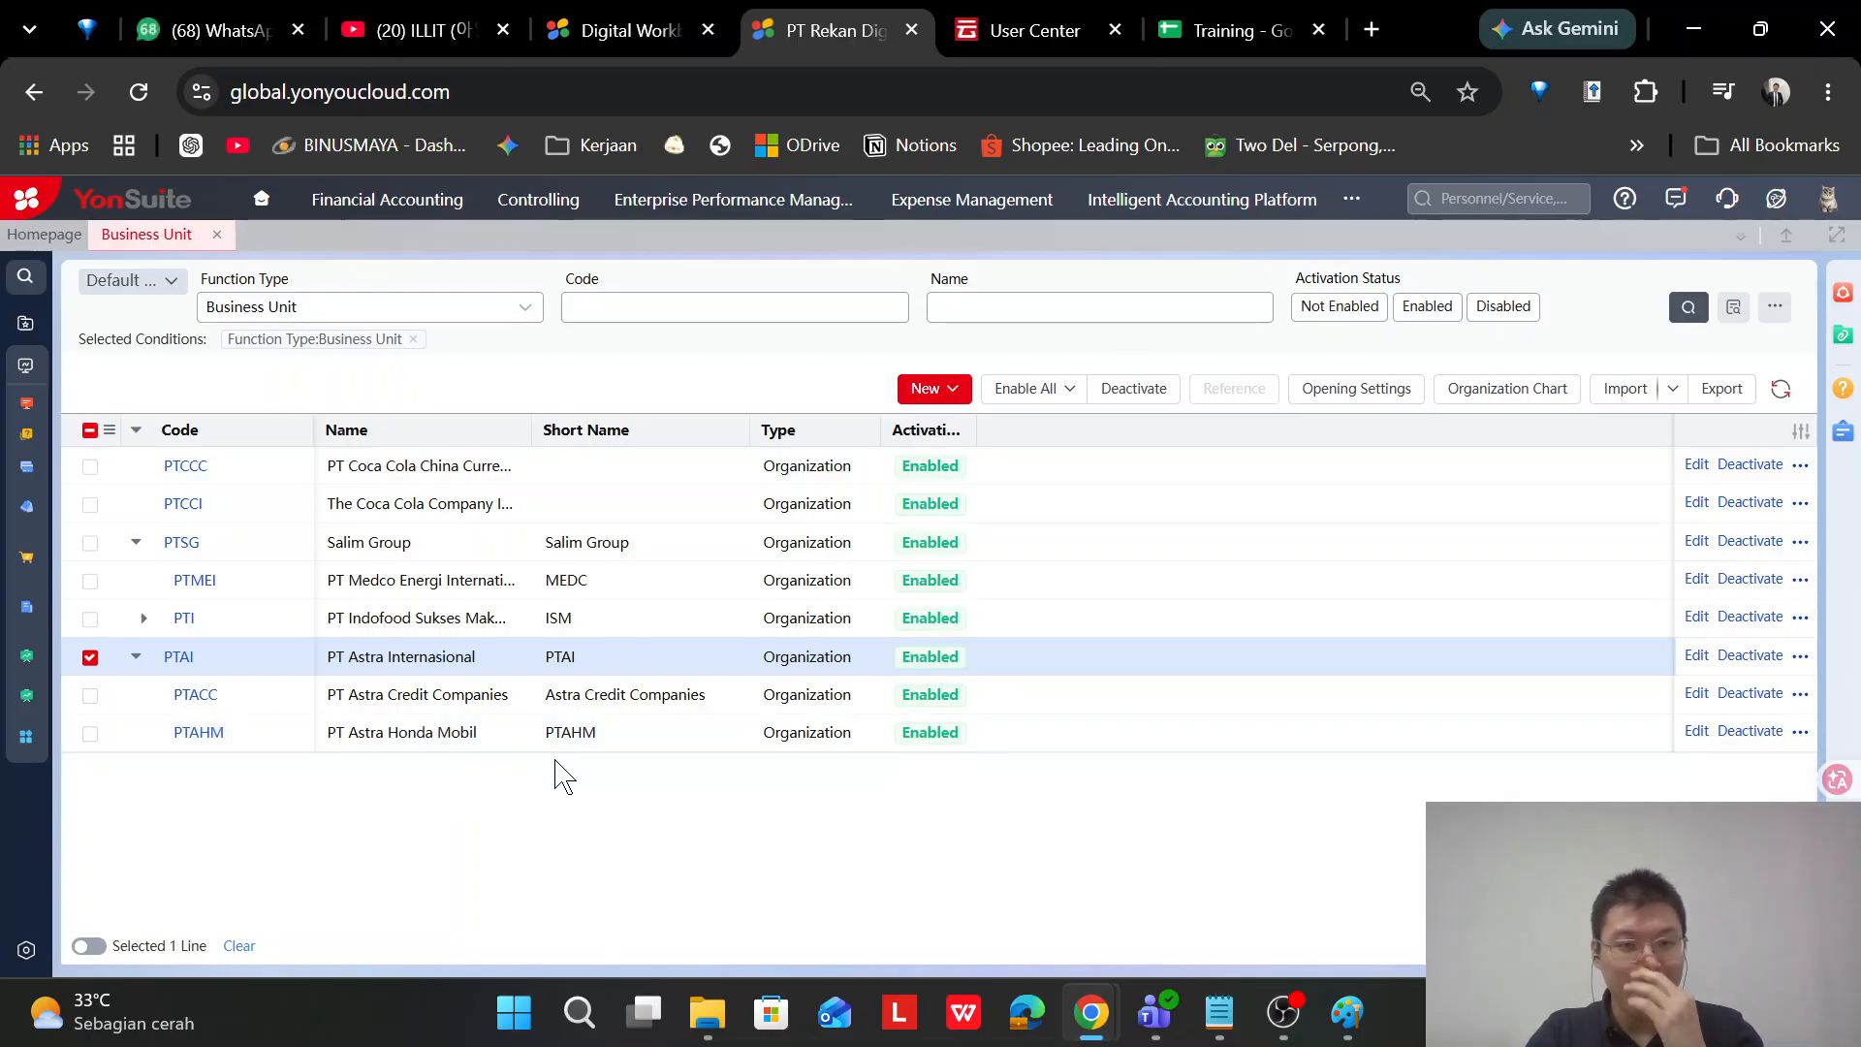
Switch to the Notepad outline and append a check-mark emoji to the "Organization : Client and company code" line
left_click(1220, 1013)
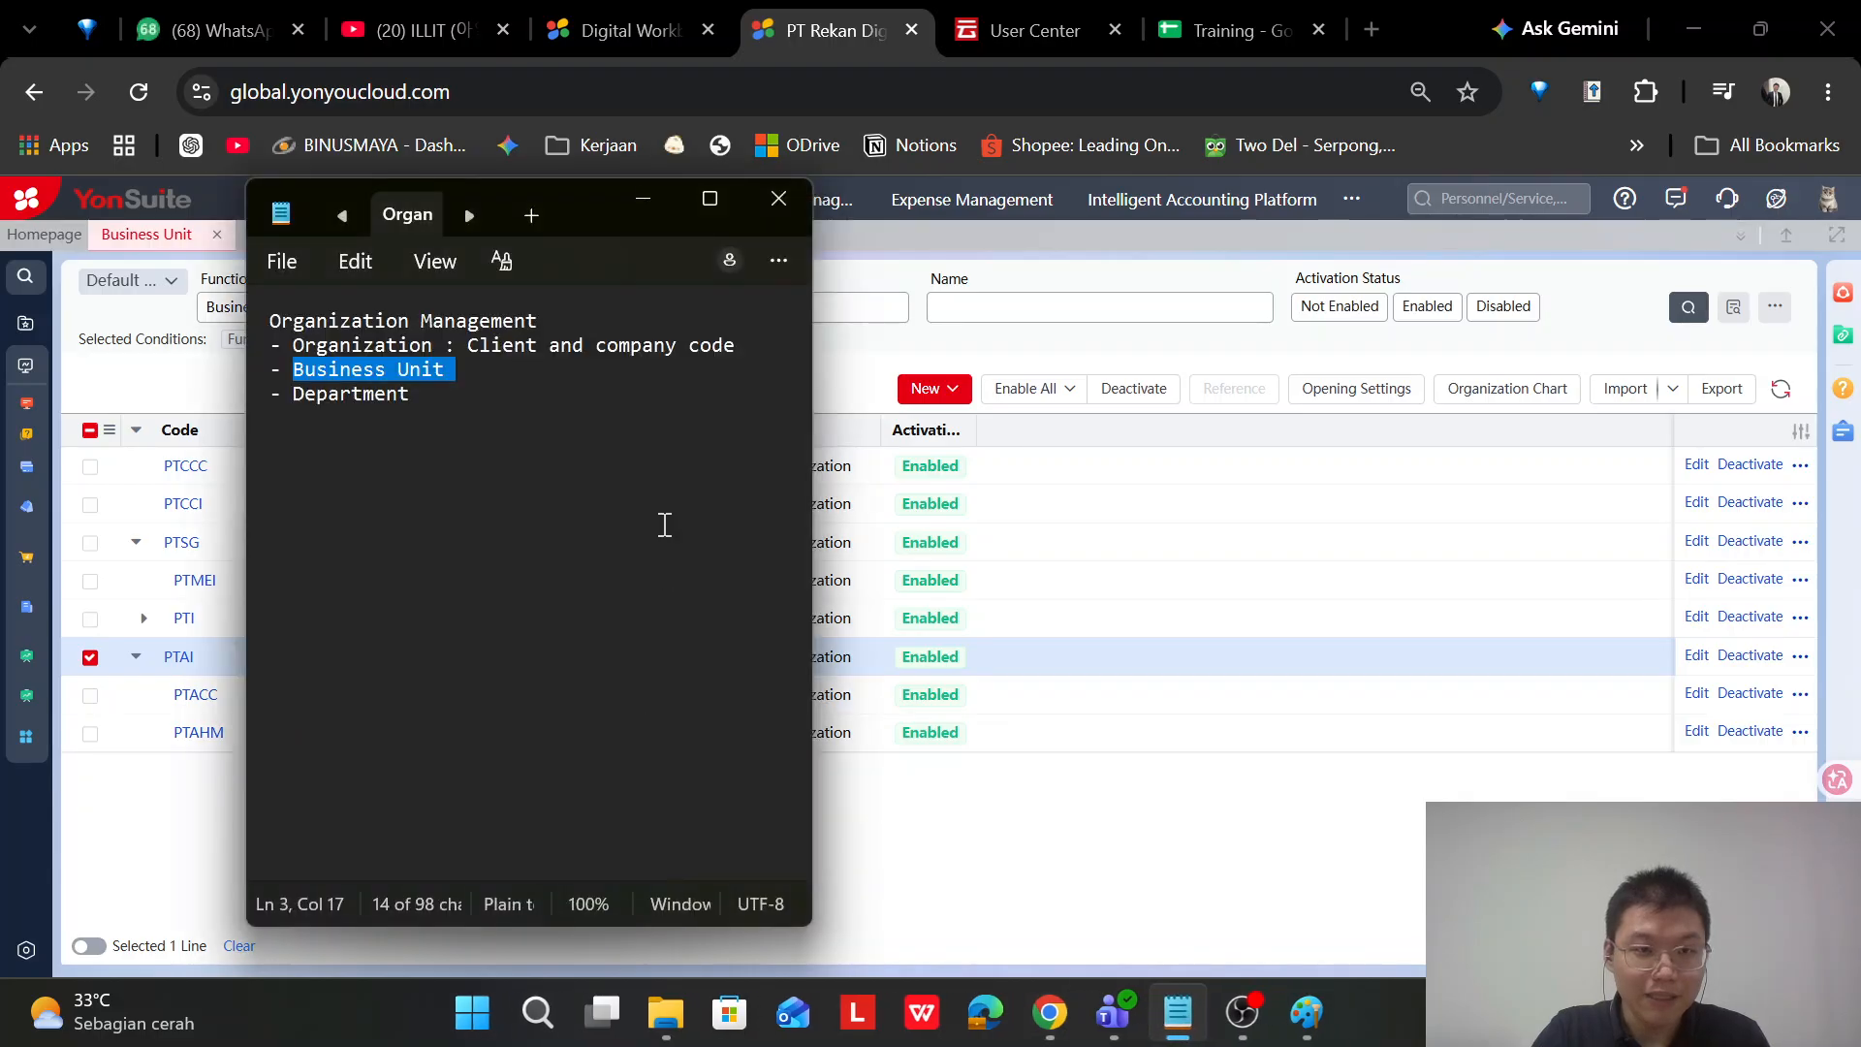
left_click(576, 377)
key("super+v")
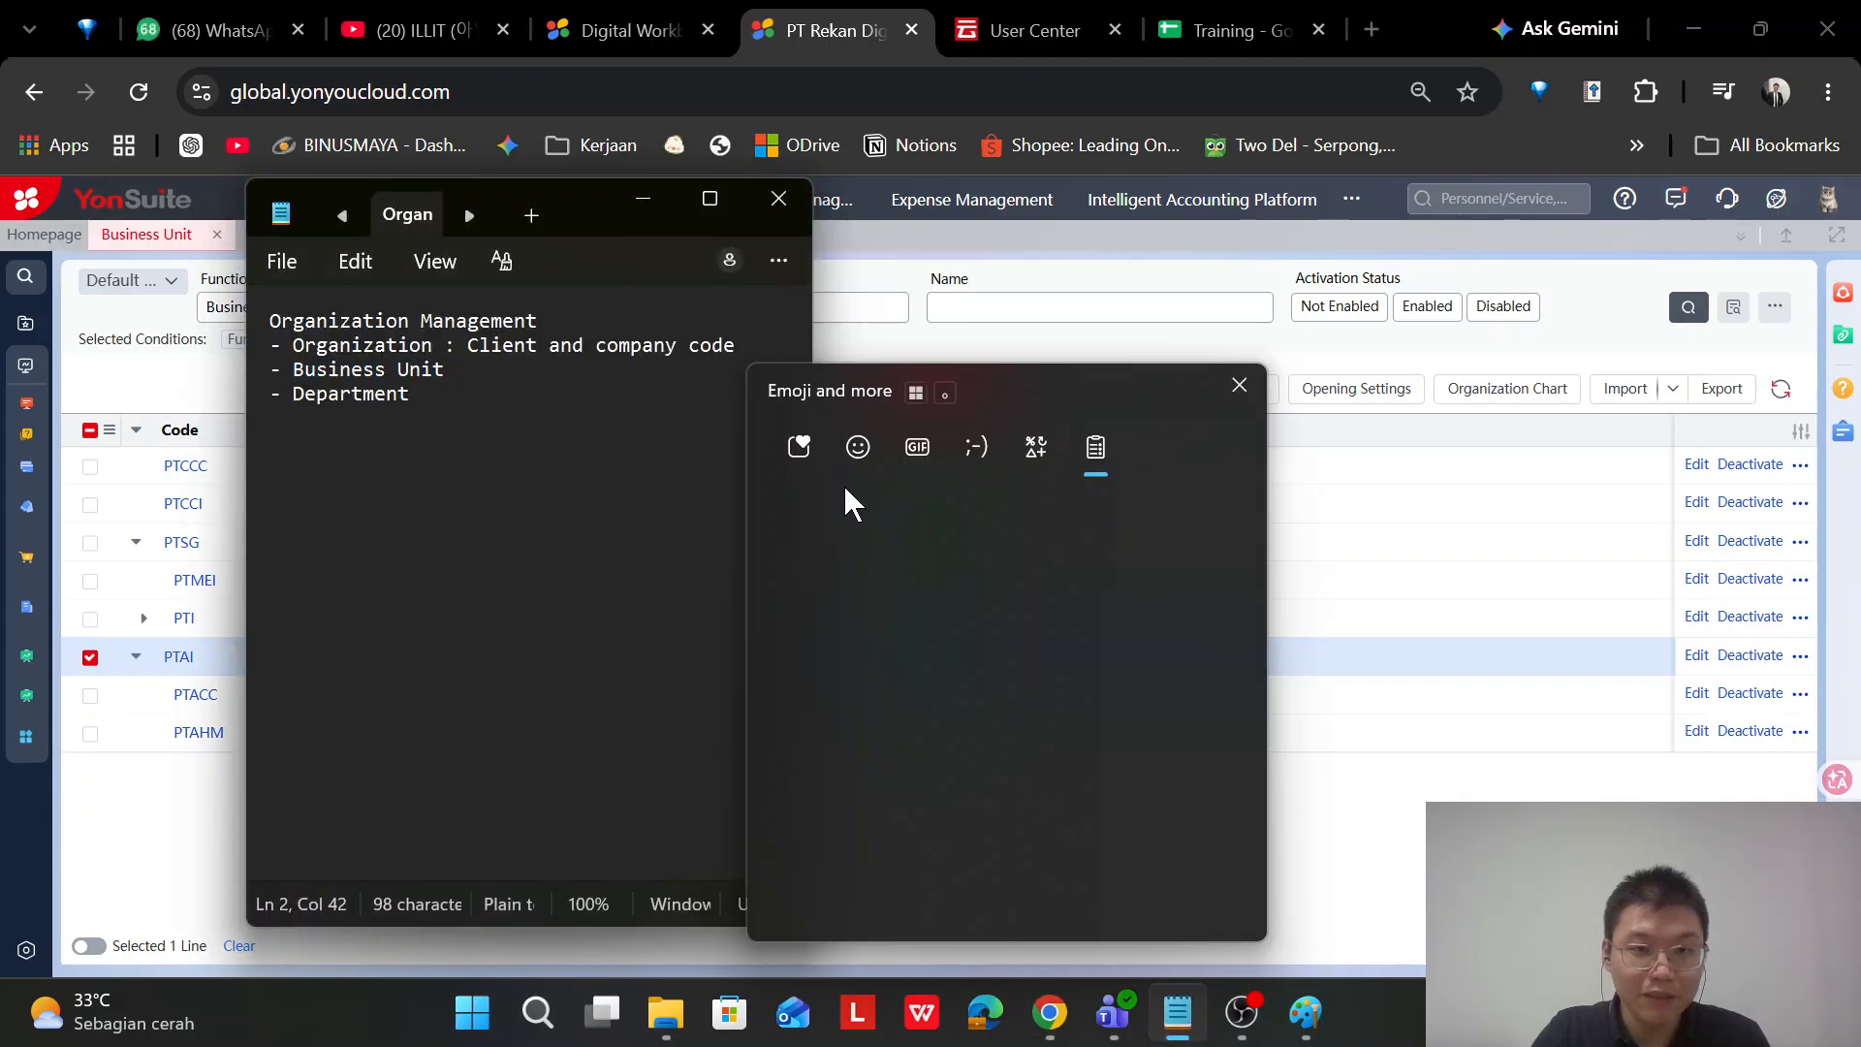
scroll(857, 651, "down", 3)
left_click(781, 343)
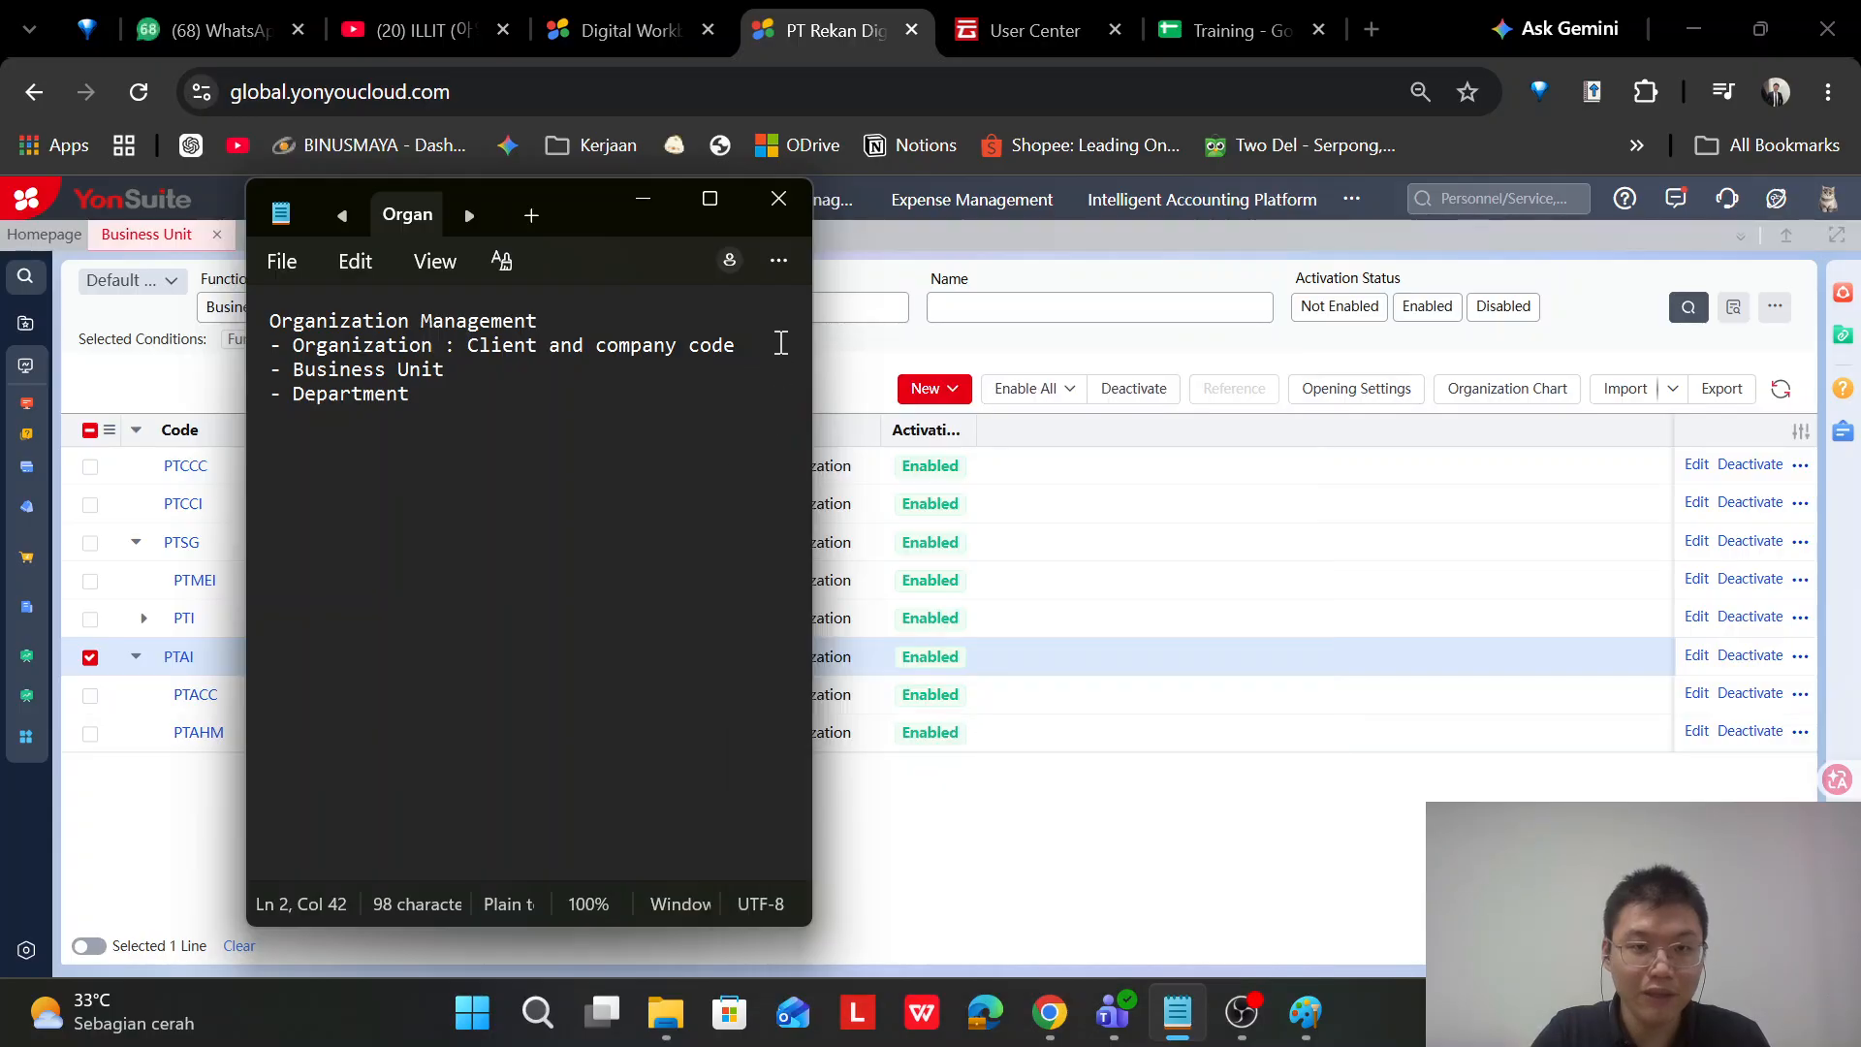
key("super+period")
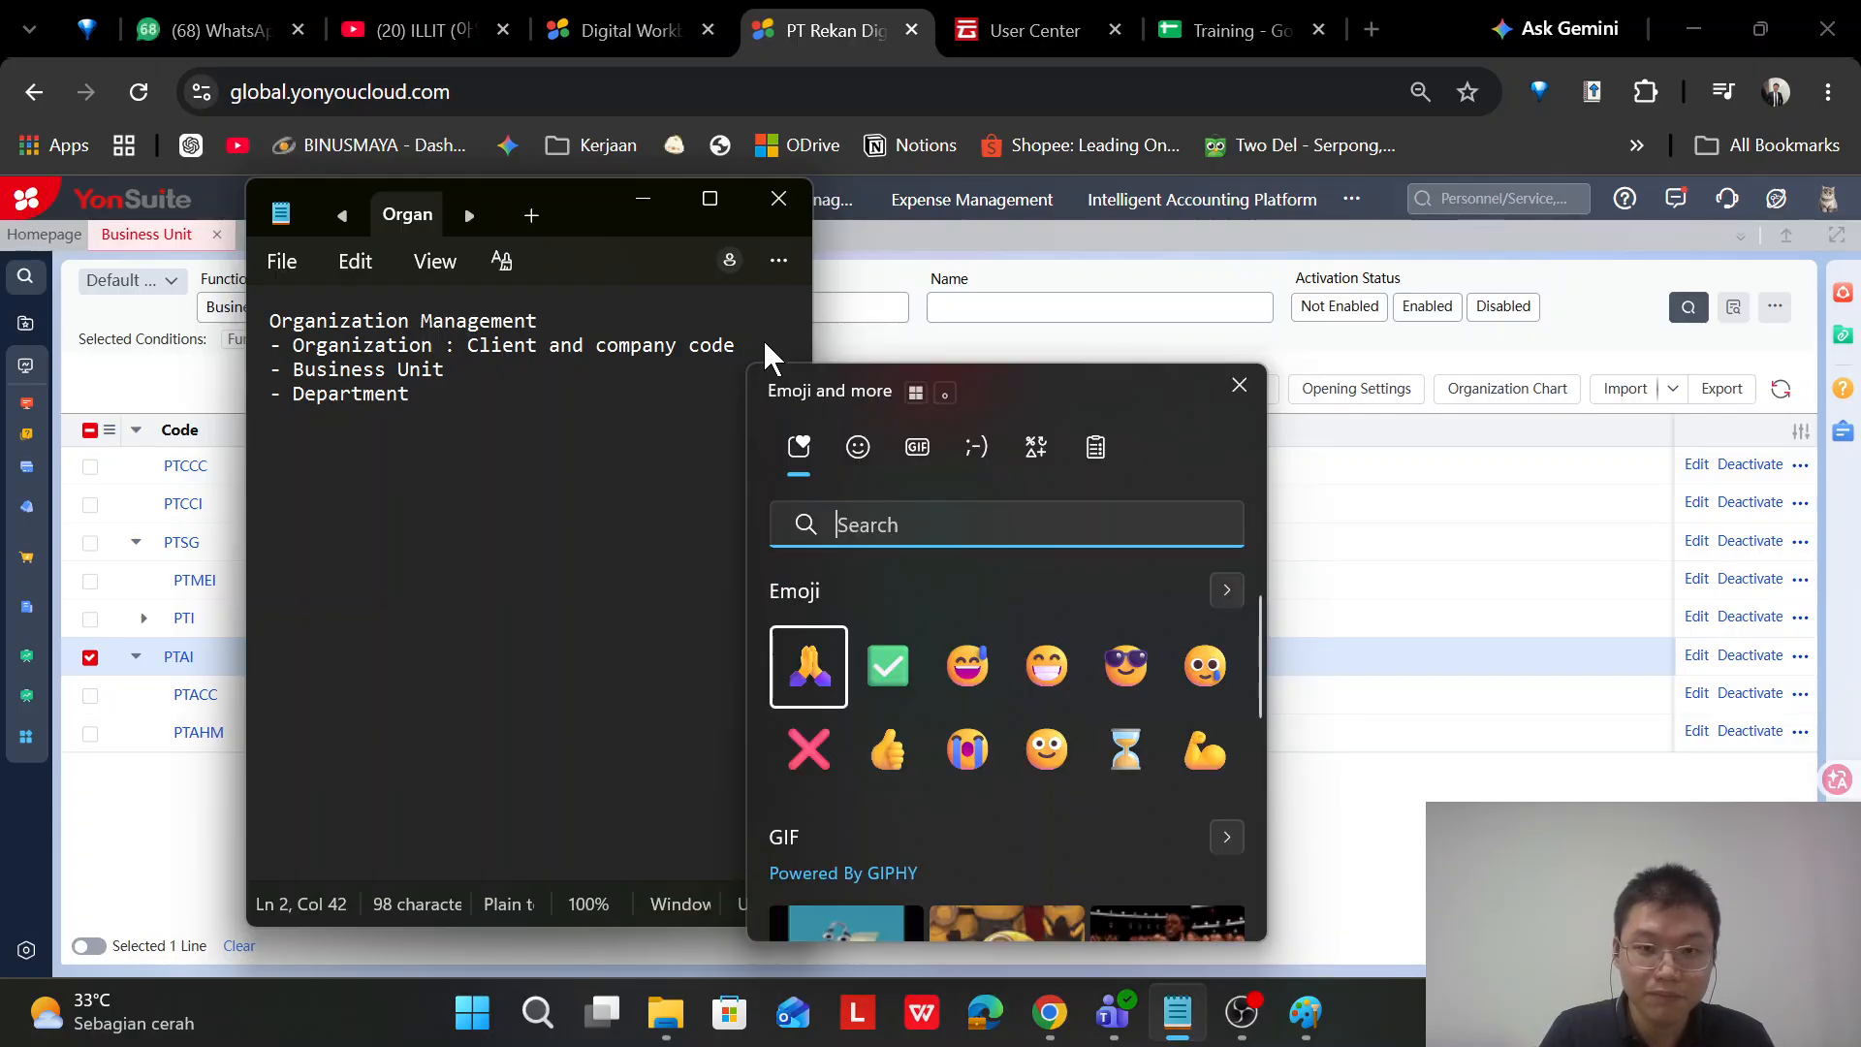
key("Right")
key("Return")
key("shift+Left")
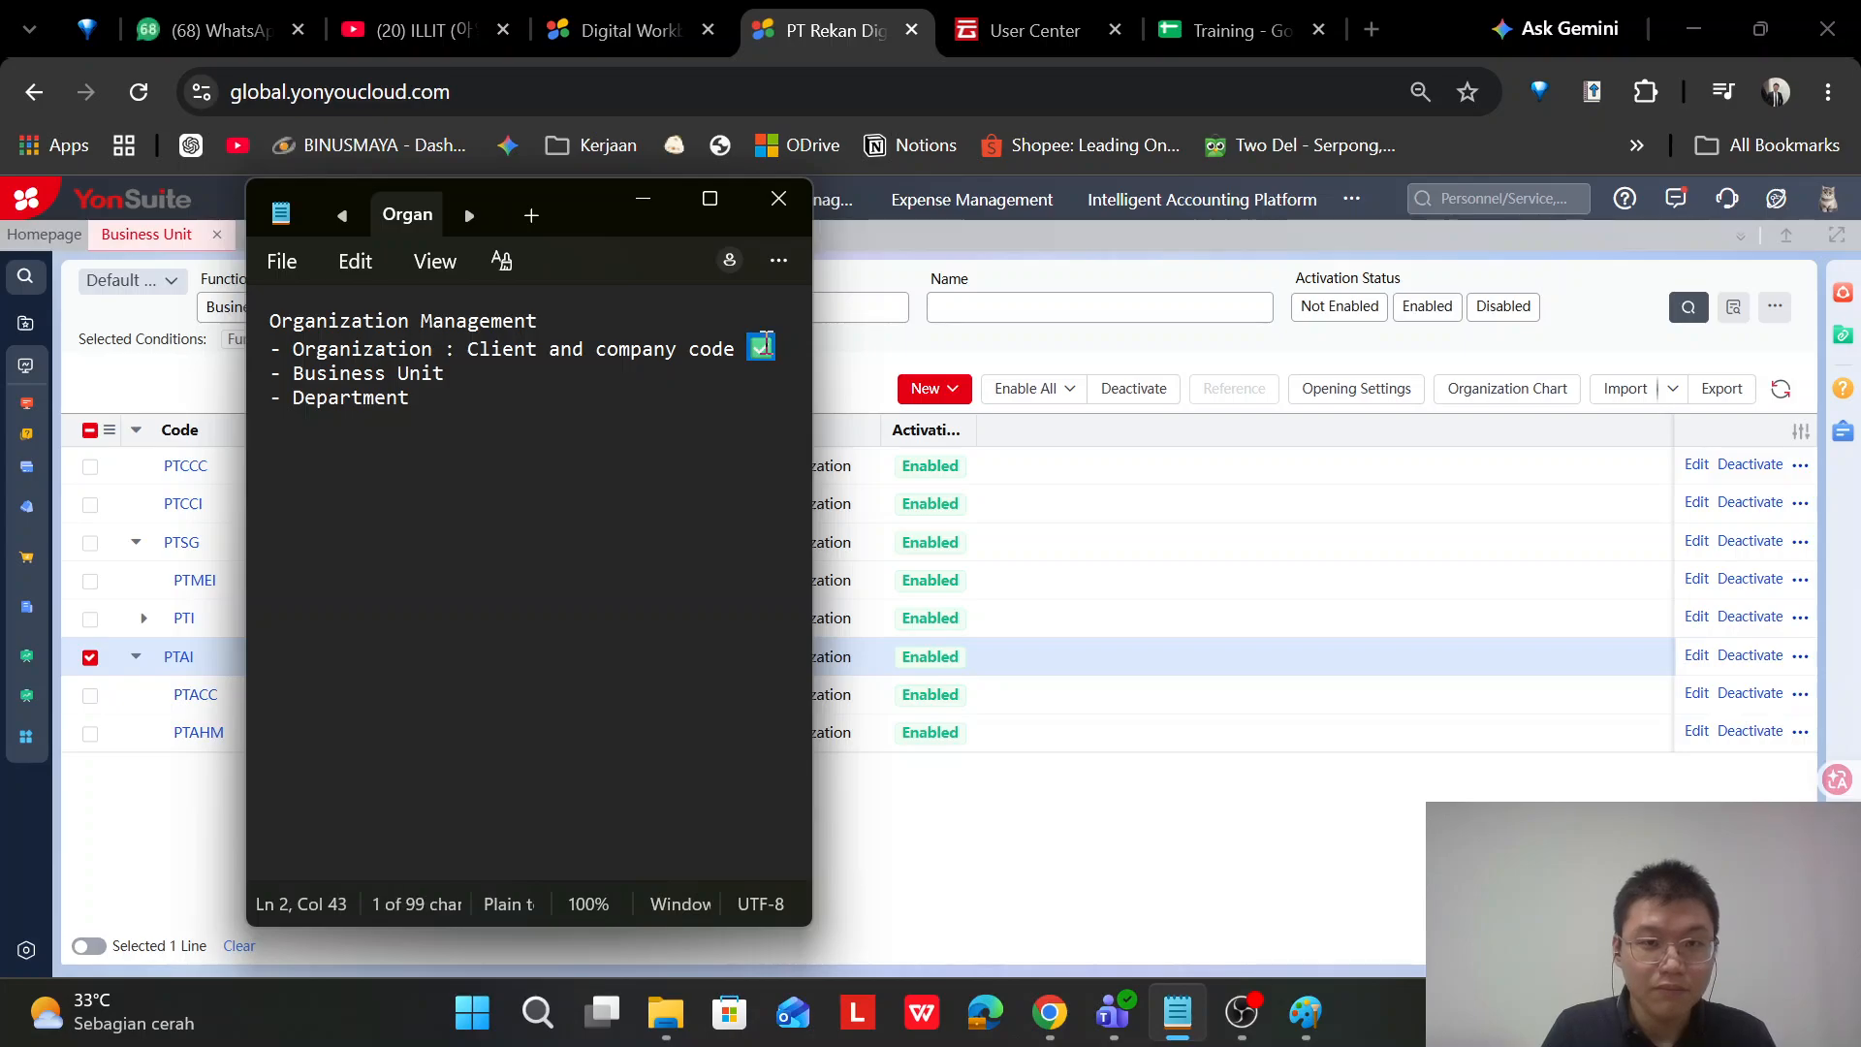
Copy the check-mark emoji to the end of the "Business Unit" line in the outline
key("ctrl+c")
key("Down")
key("ctrl+v")
key("Down")
key("ctrl+v")
key("BackSpace")
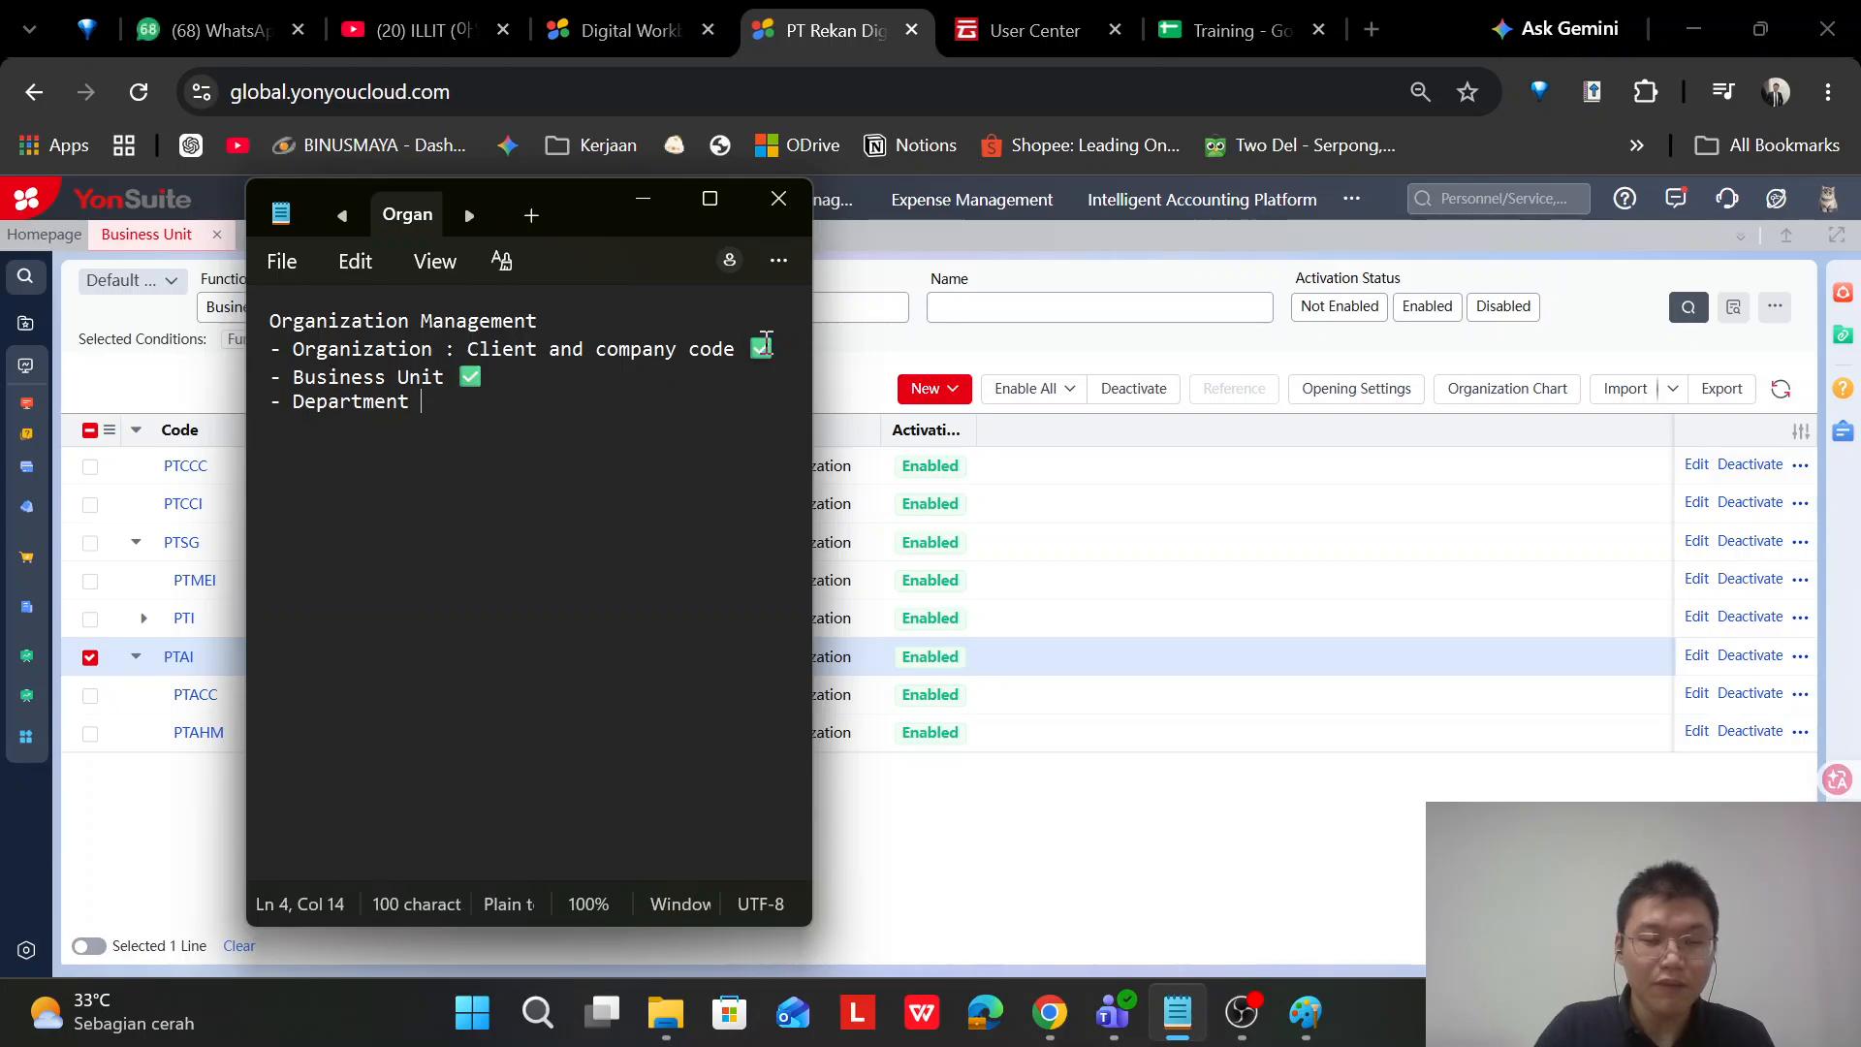
Switch to YonSuite, search the application menu for "department" and look through the results for the Department application
key("alt+Tab")
left_click(26, 199)
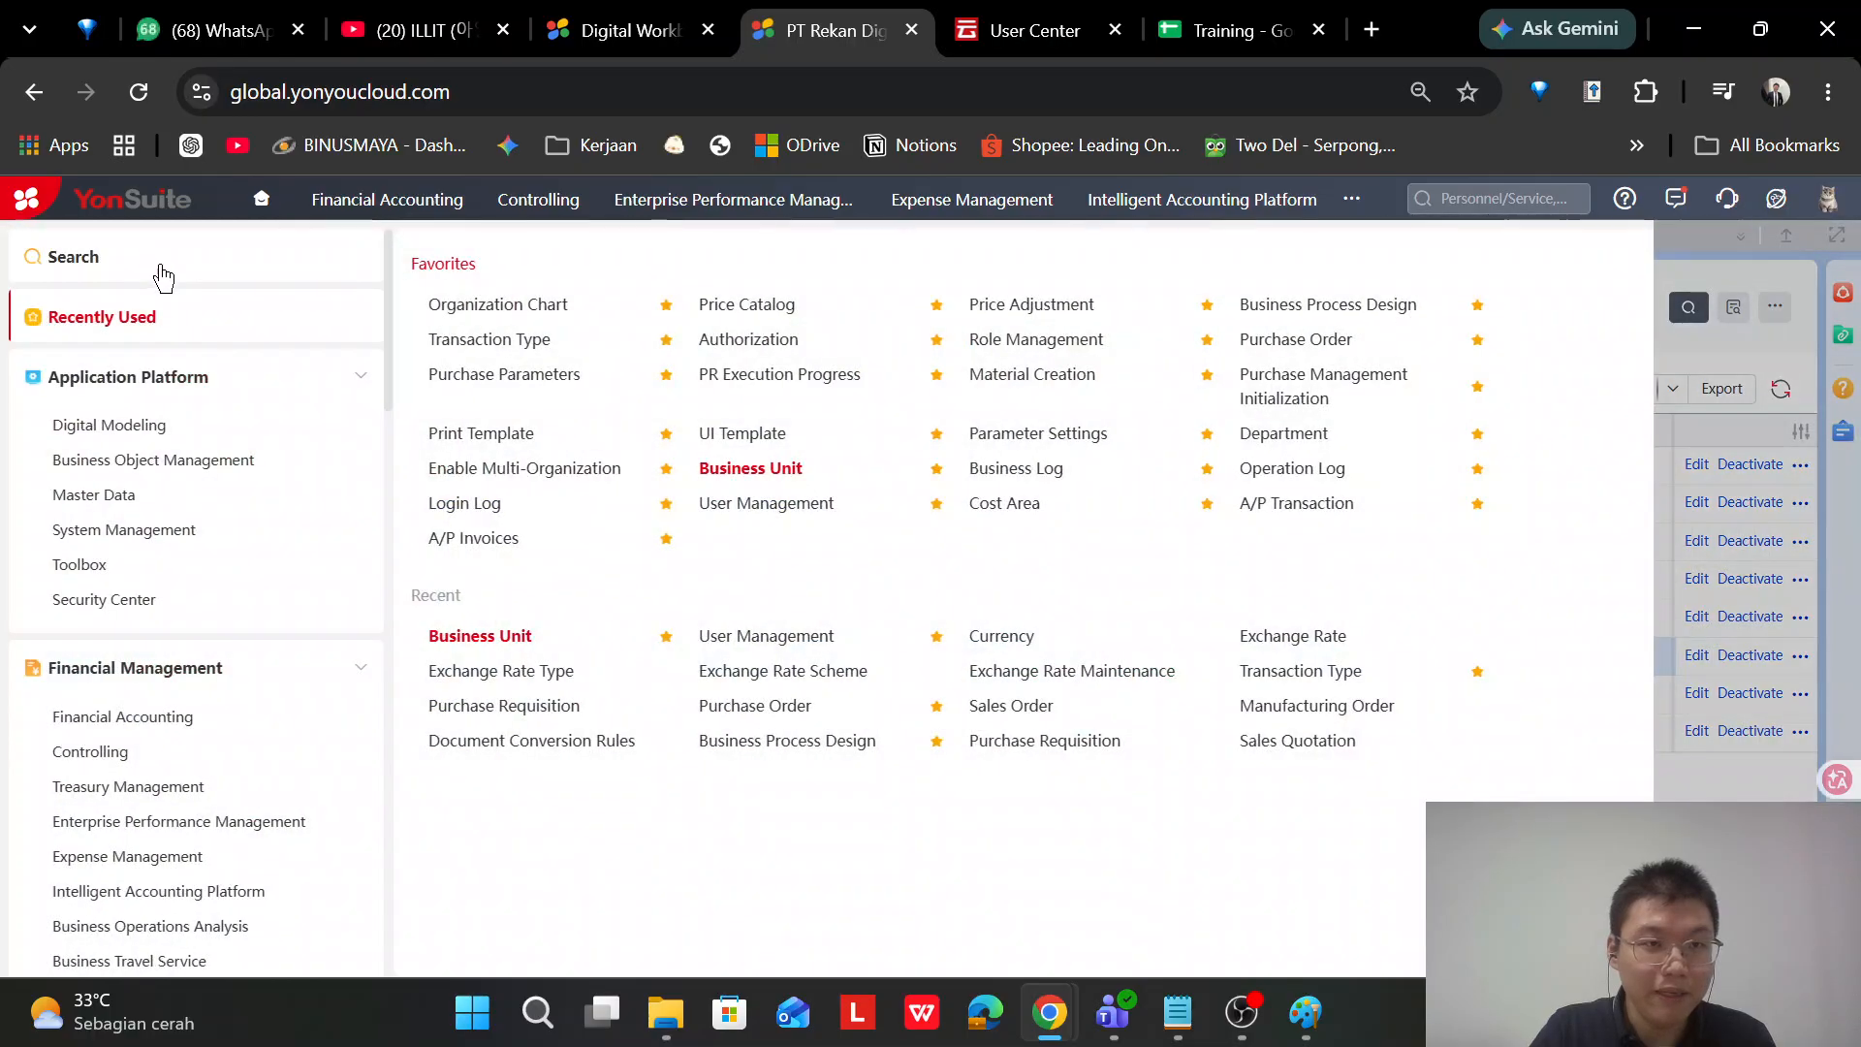
left_click(160, 265)
left_click_drag(172, 263, 48, 256)
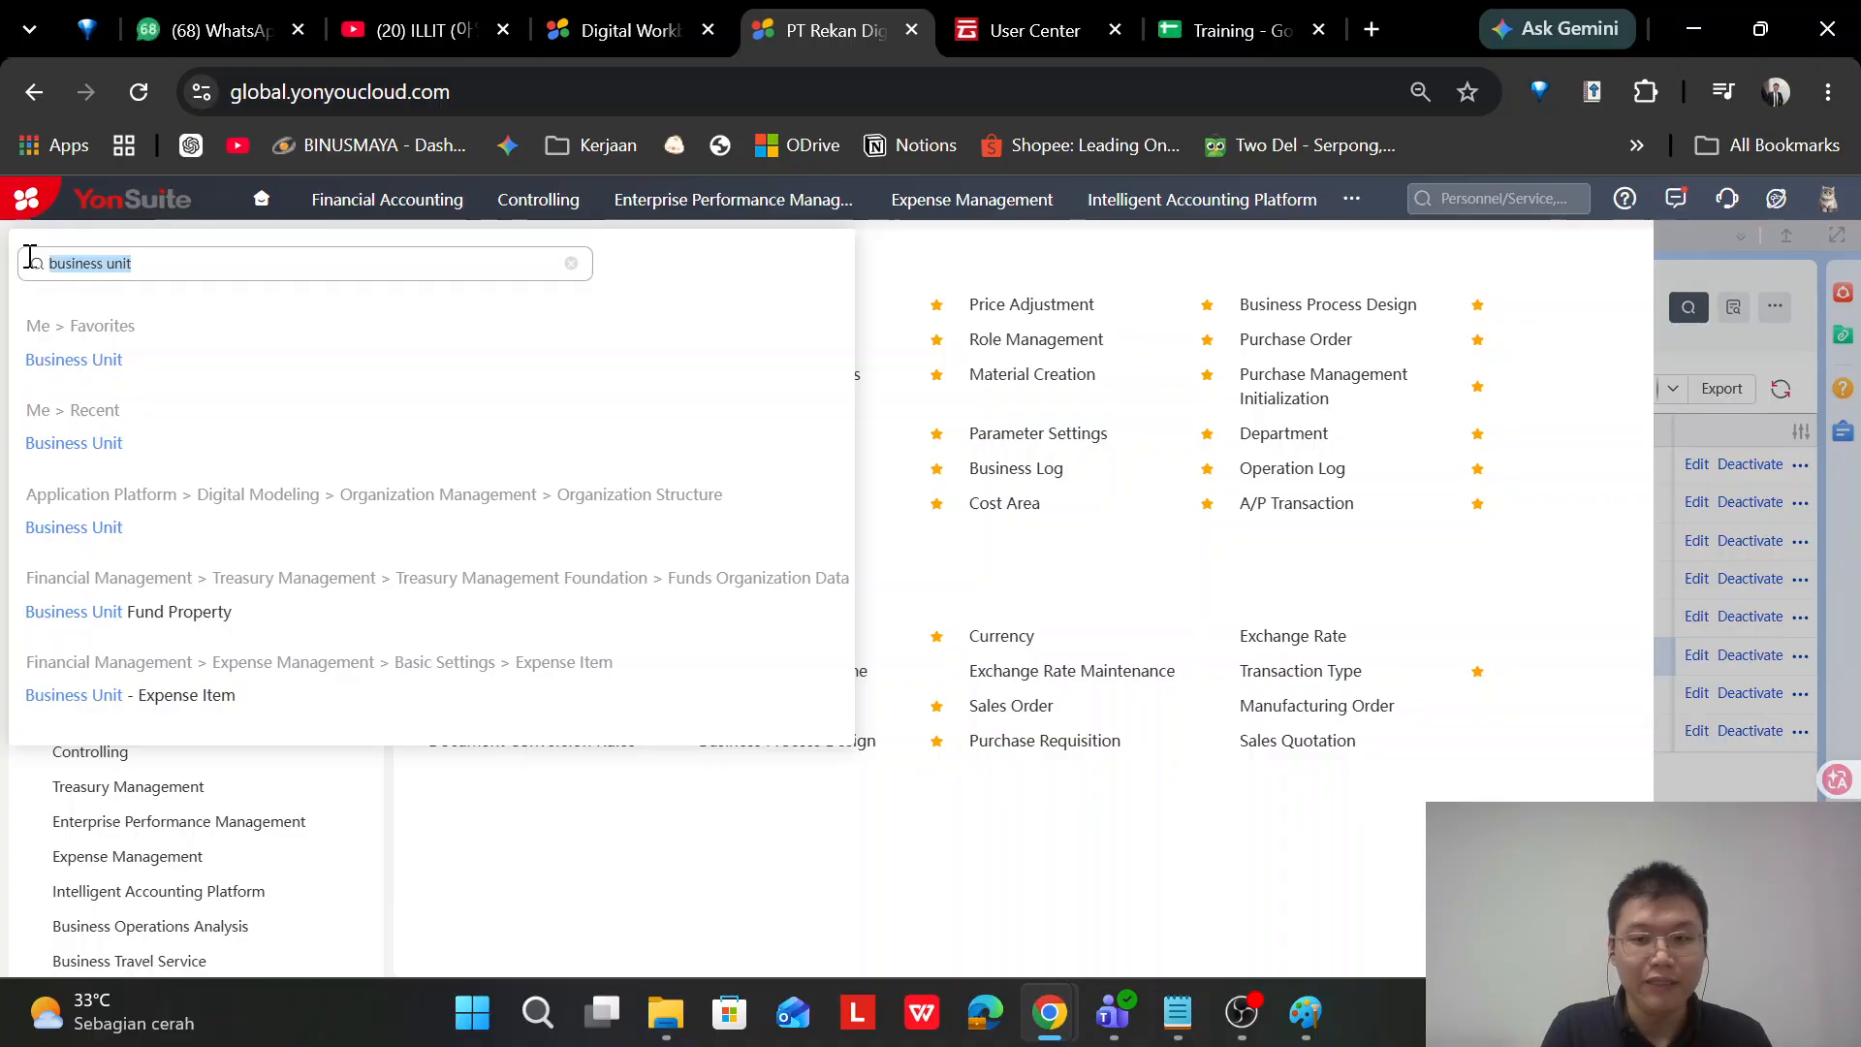
type("department")
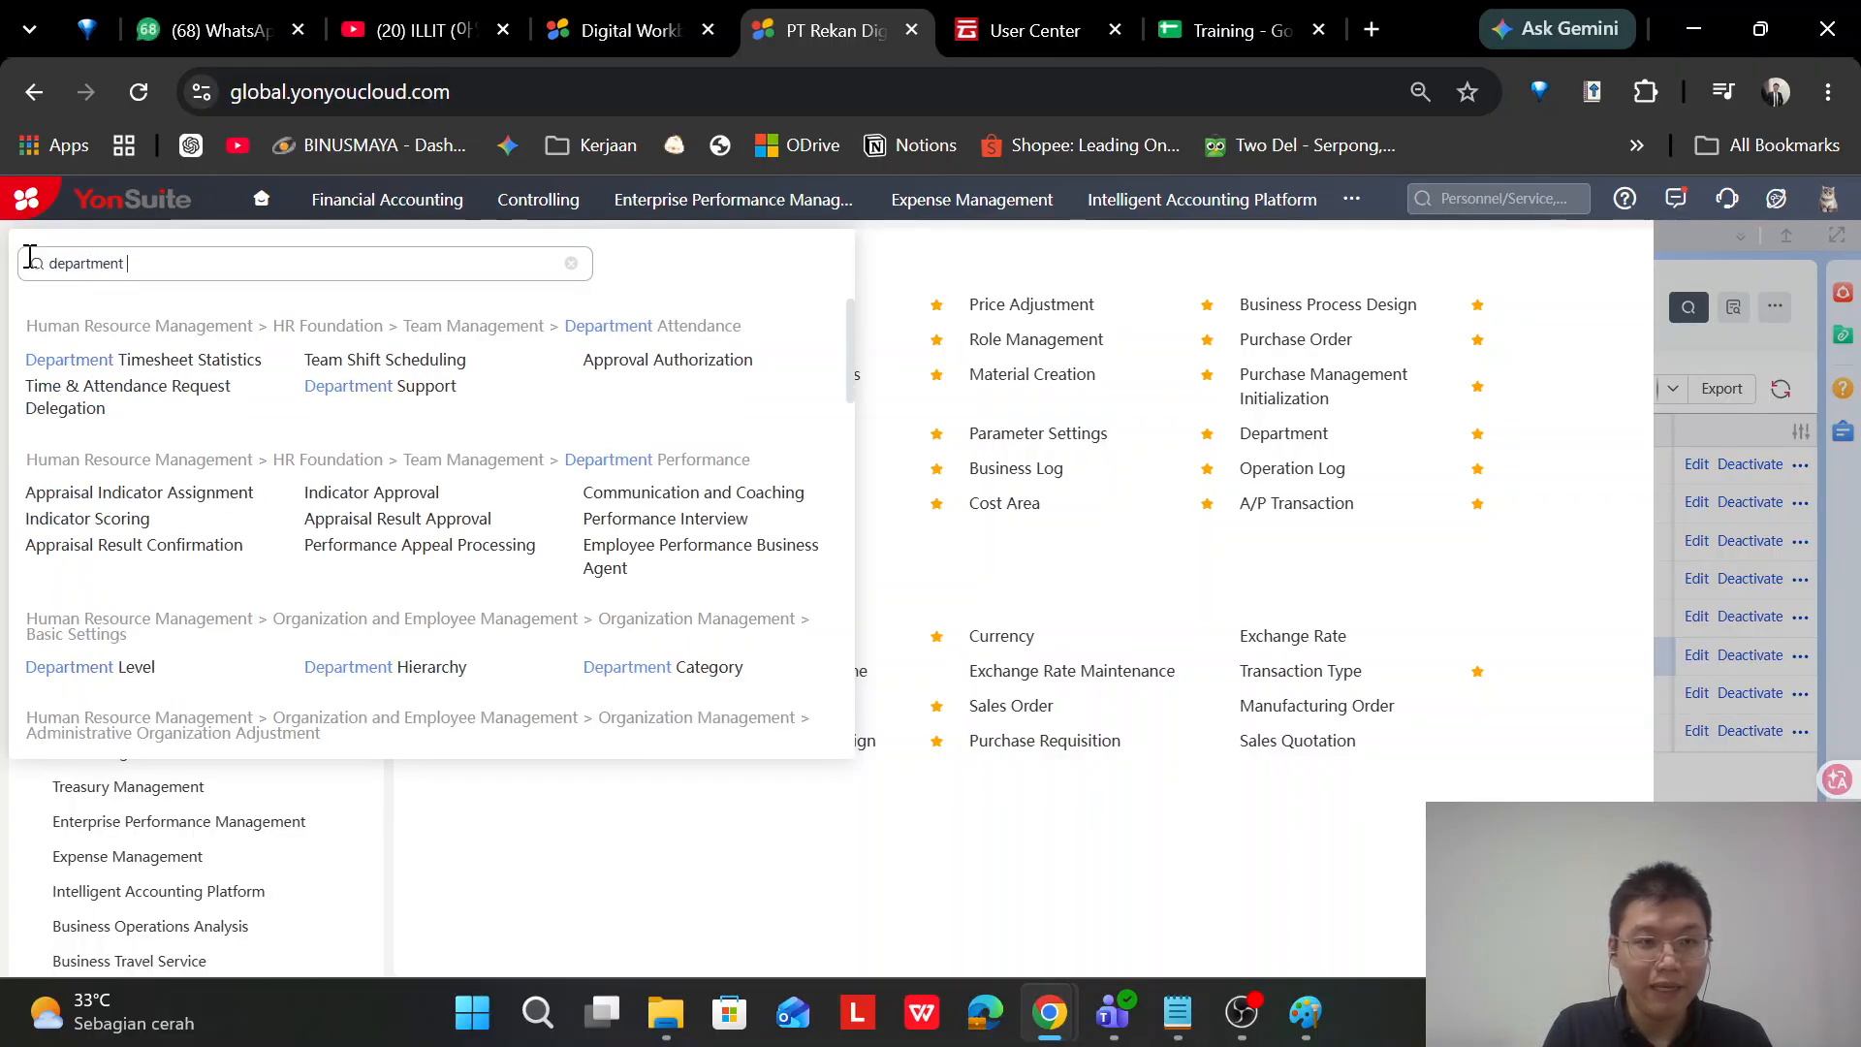
scroll(414, 486, "down", 5)
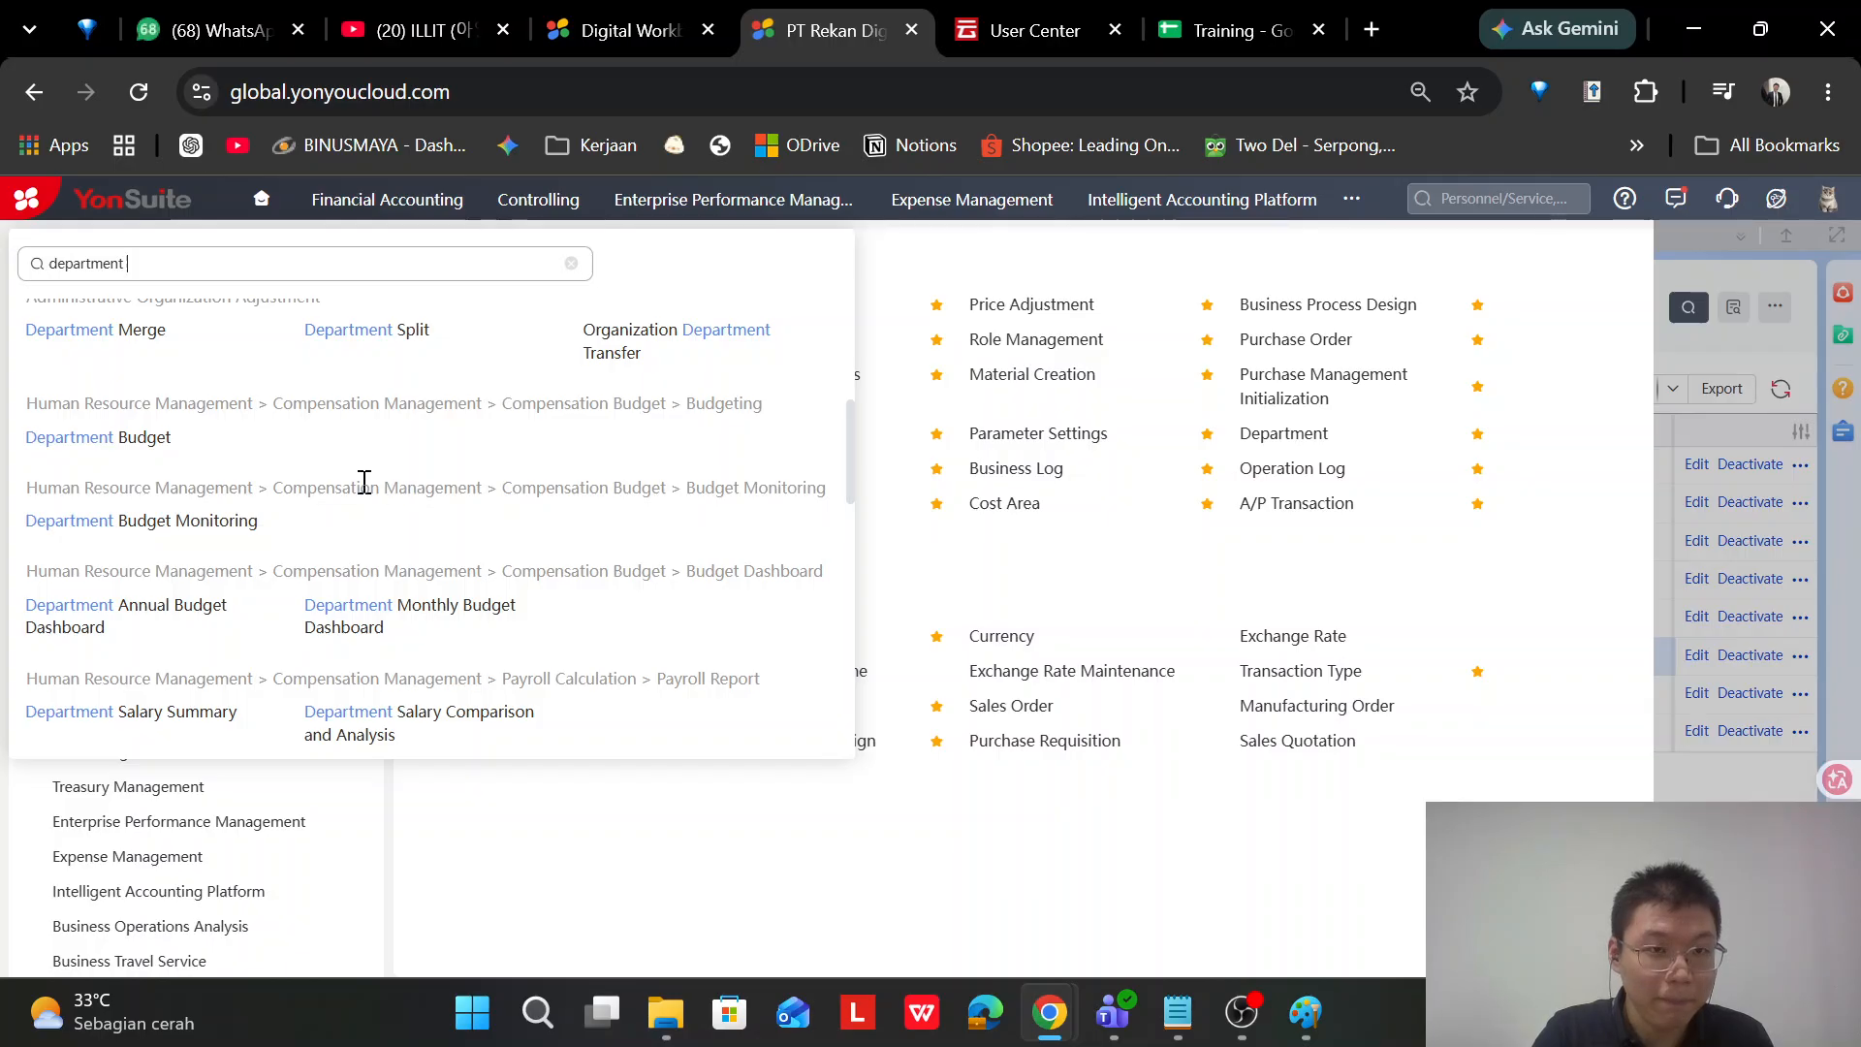
scroll(245, 488, "down", 8)
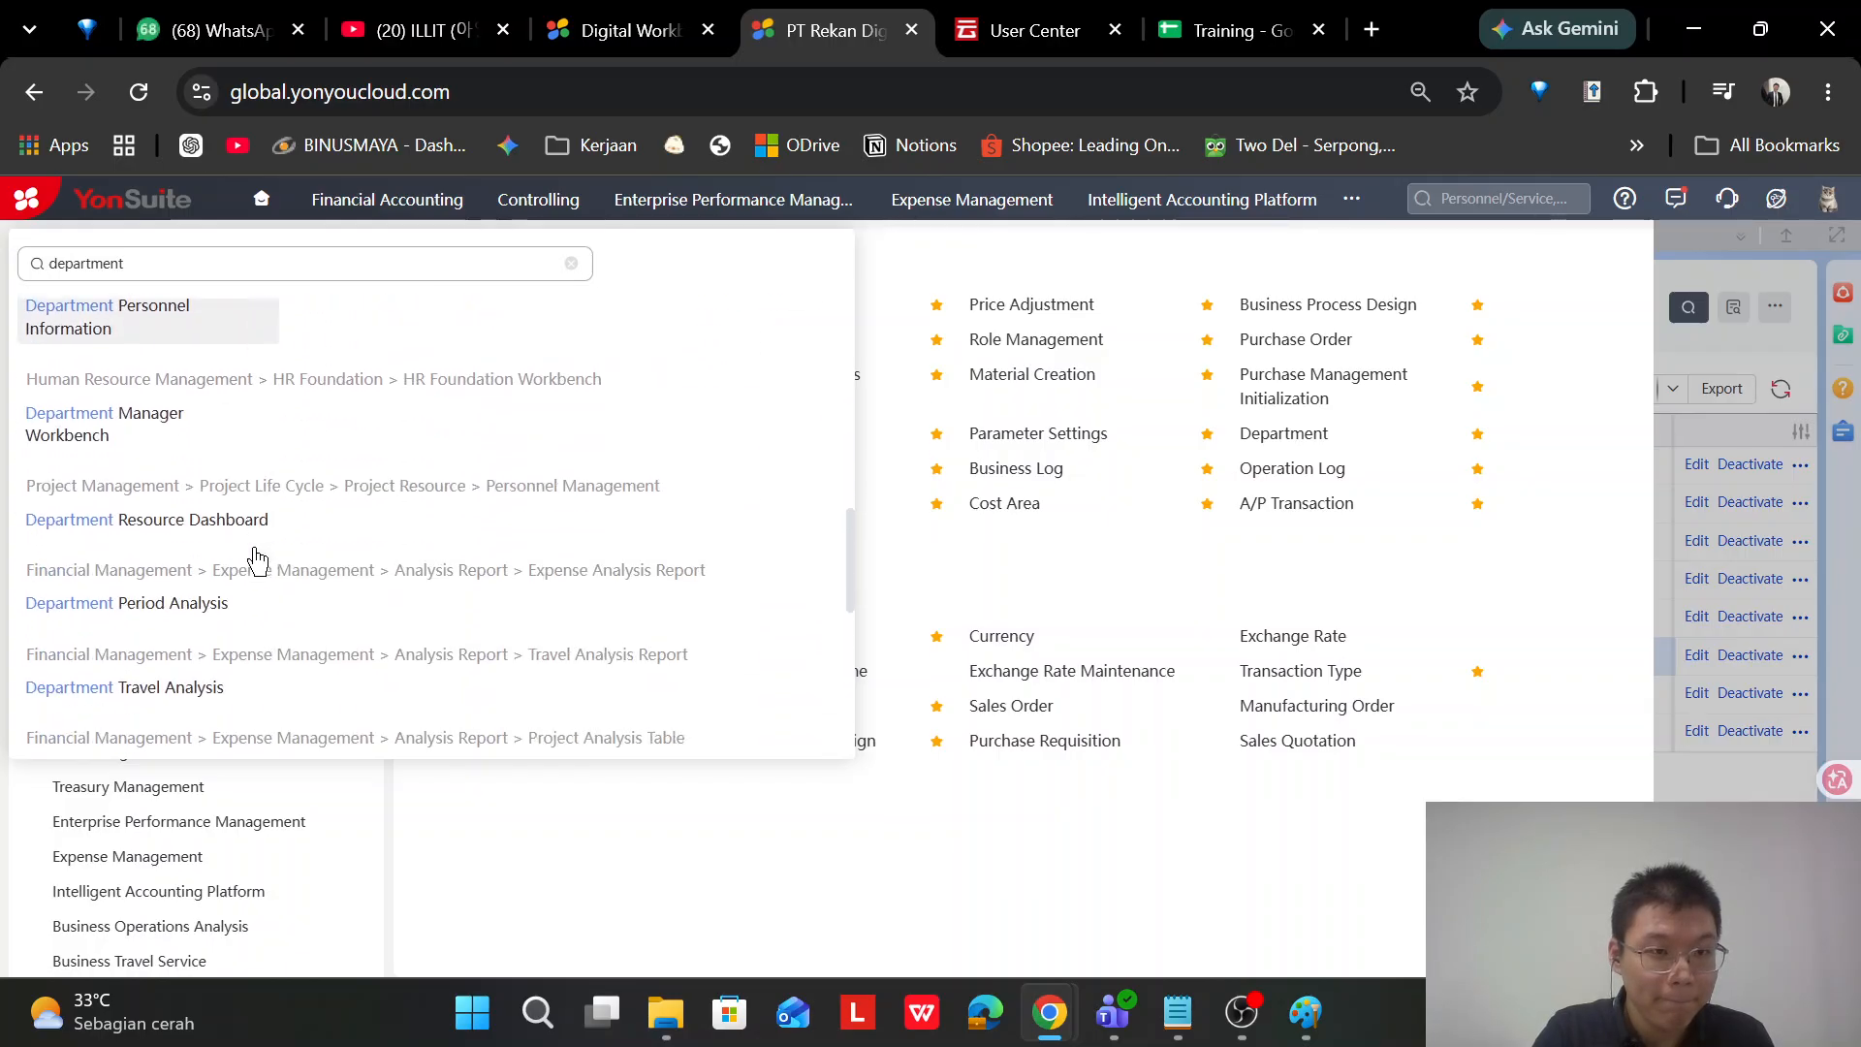
scroll(256, 561, "down", 4)
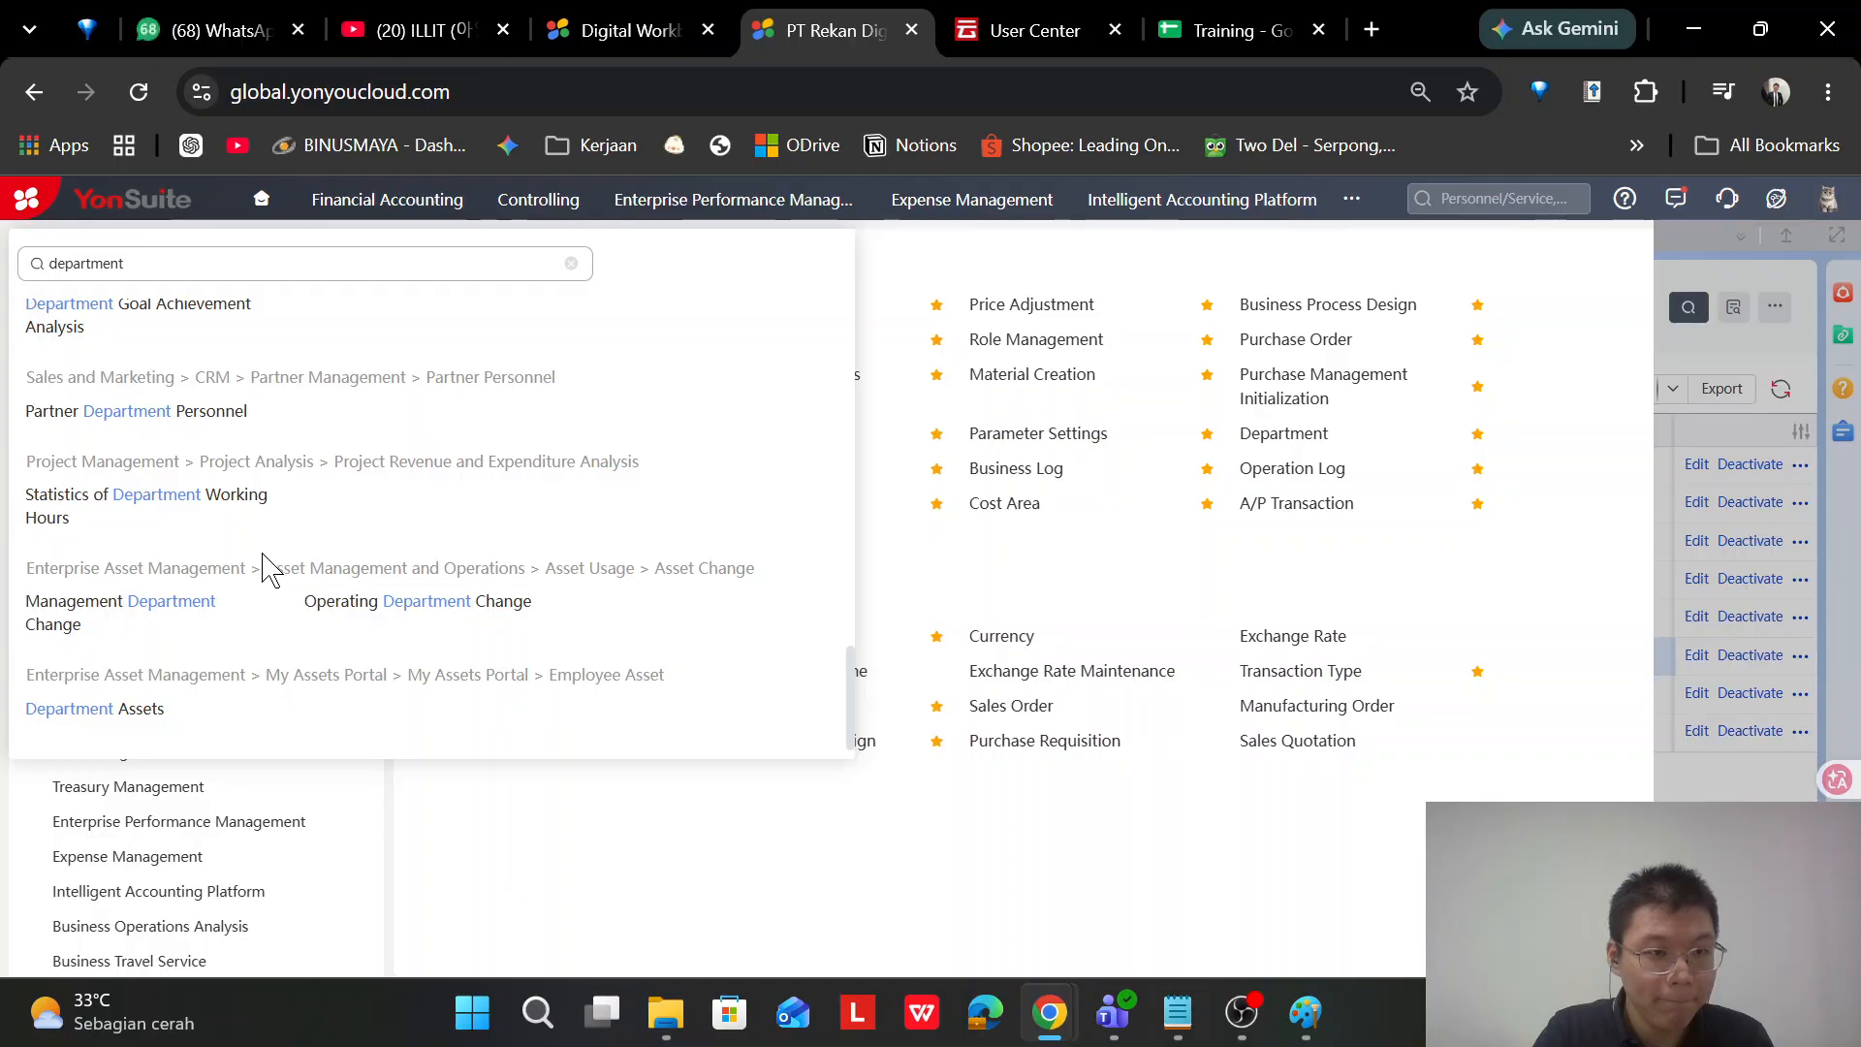
scroll(263, 567, "up", 15)
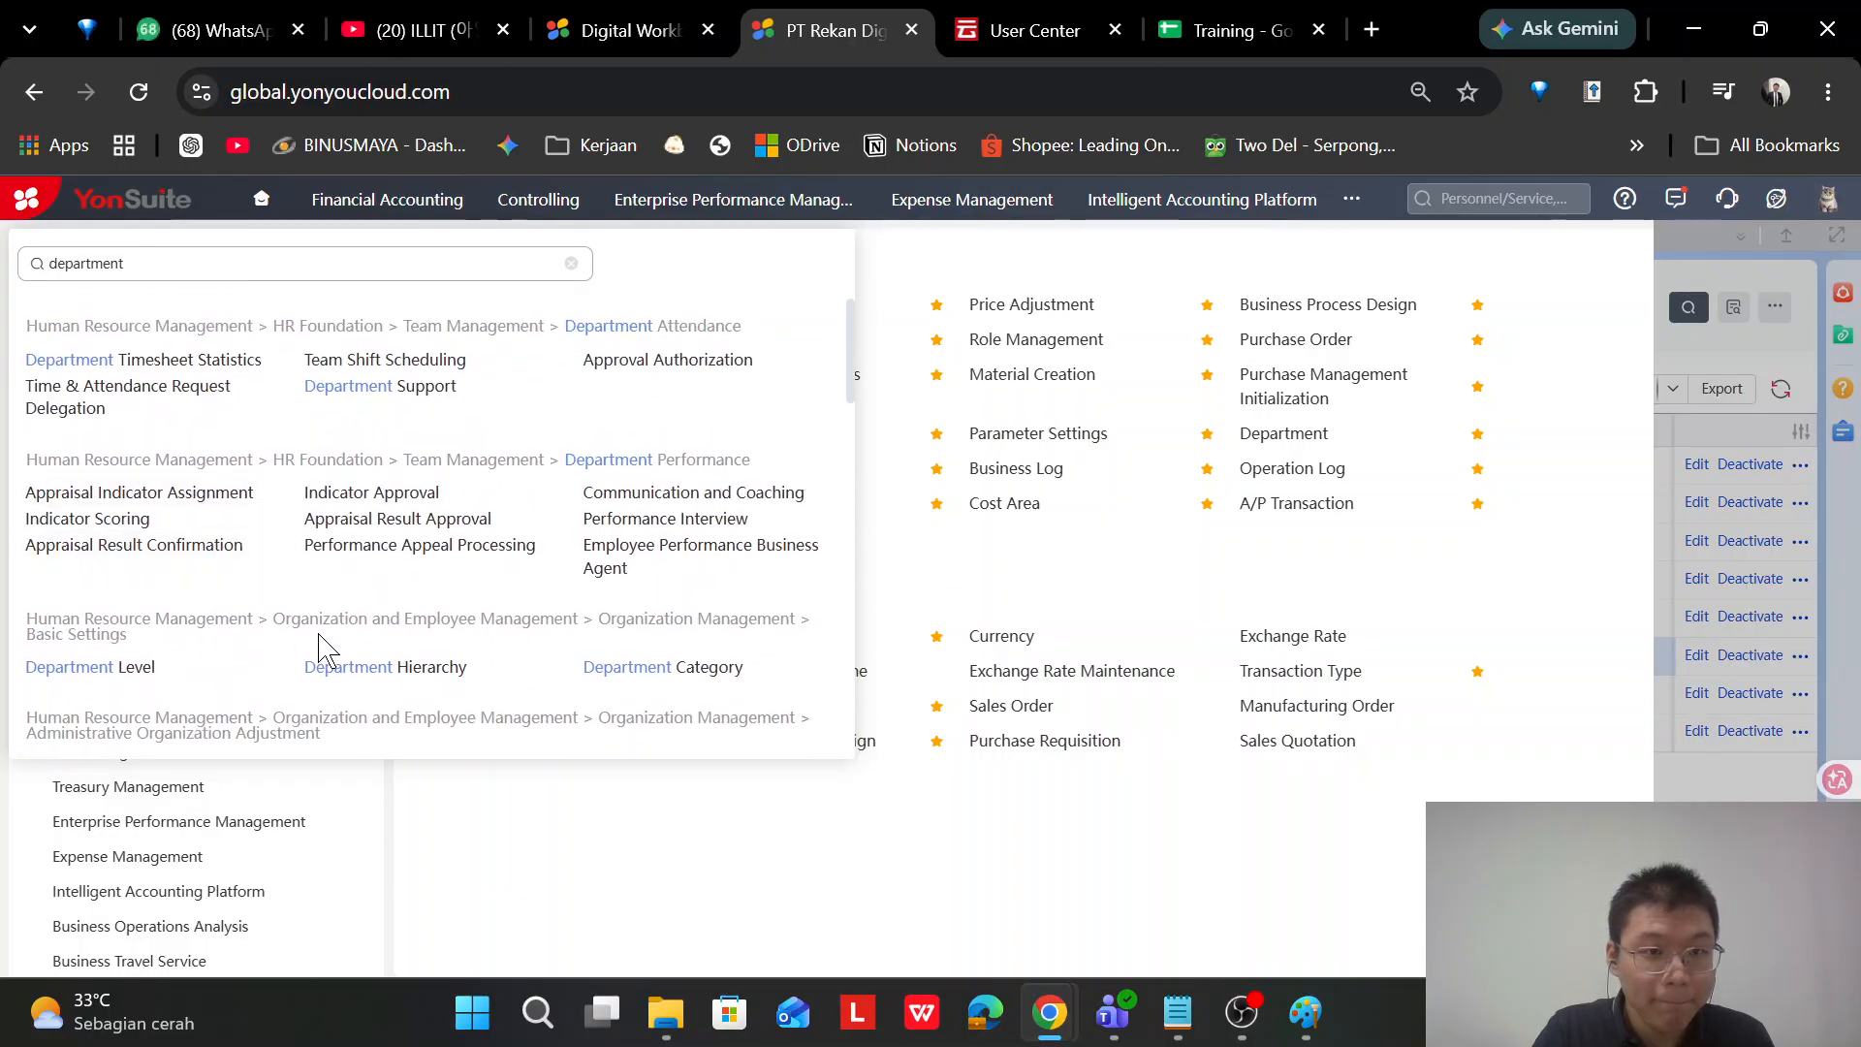
scroll(316, 616, "down", 3)
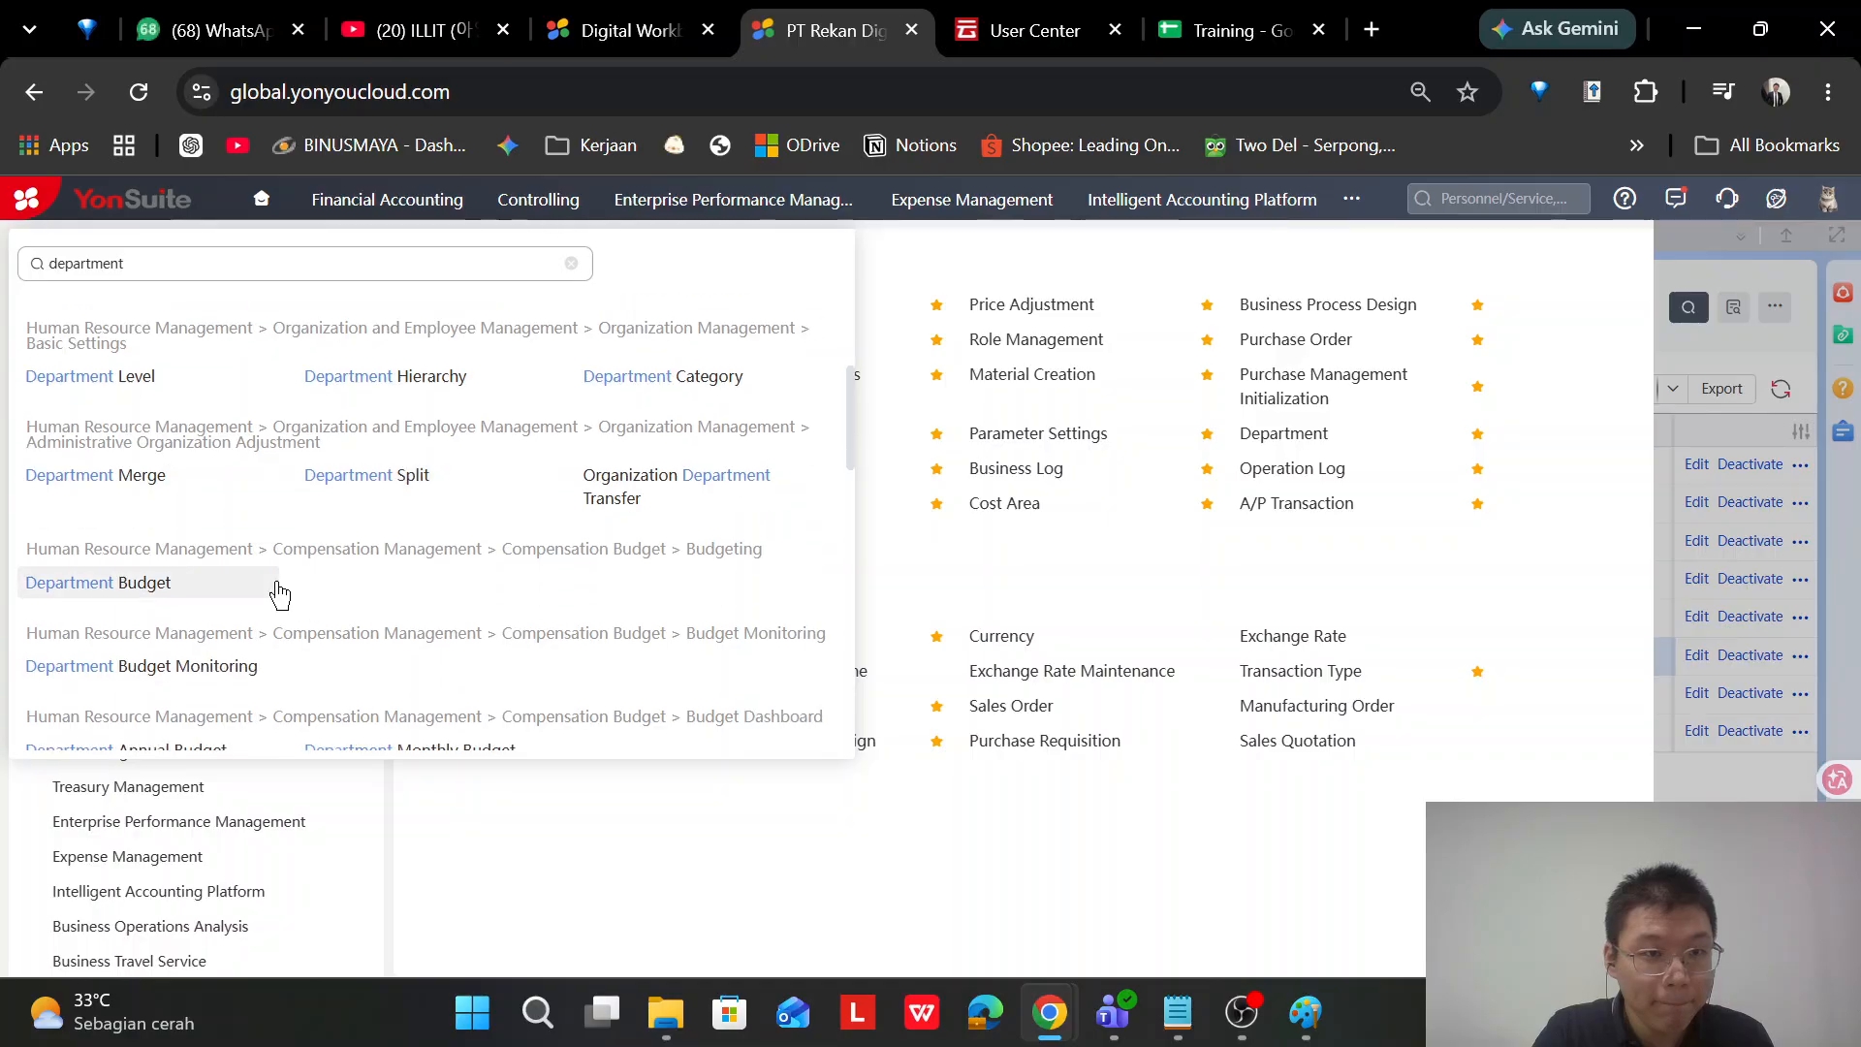
scroll(280, 595, "down", 7)
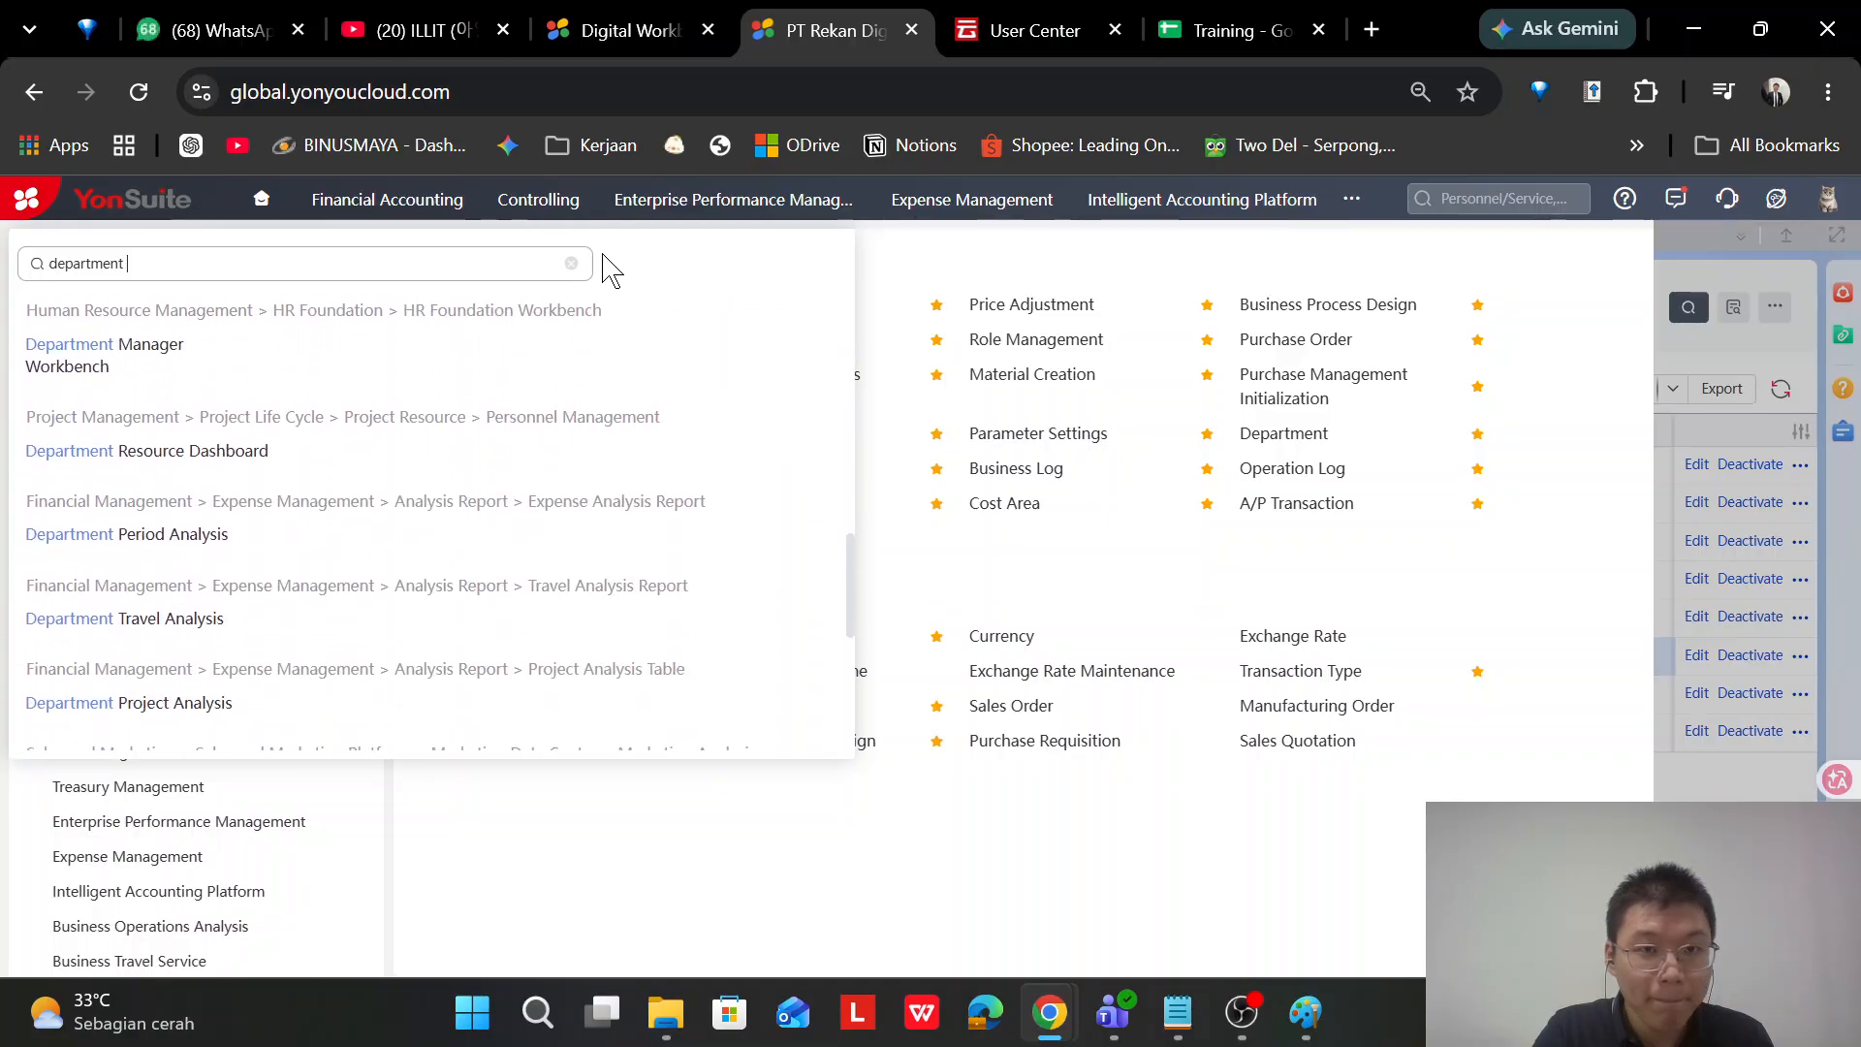
Open the Department page from the favorites, and look up its menu path by searching for "department"
left_click(574, 270)
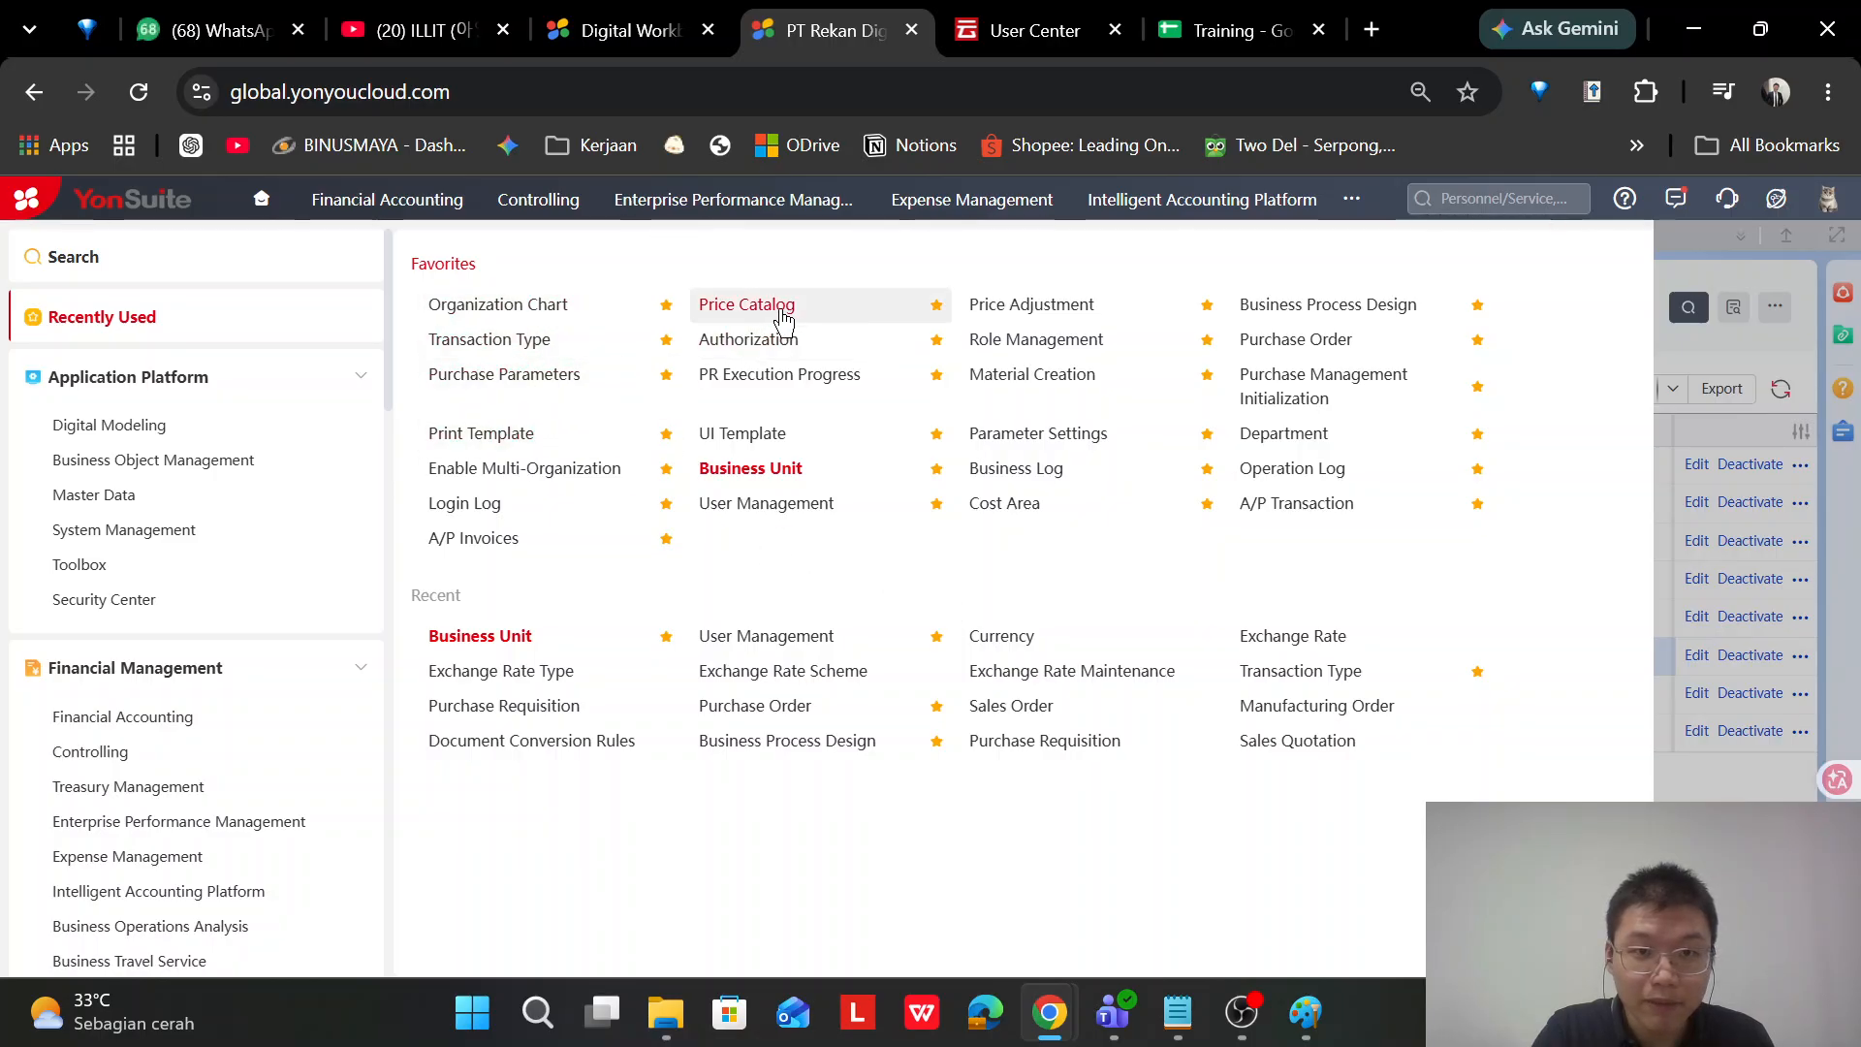
left_click(1328, 451)
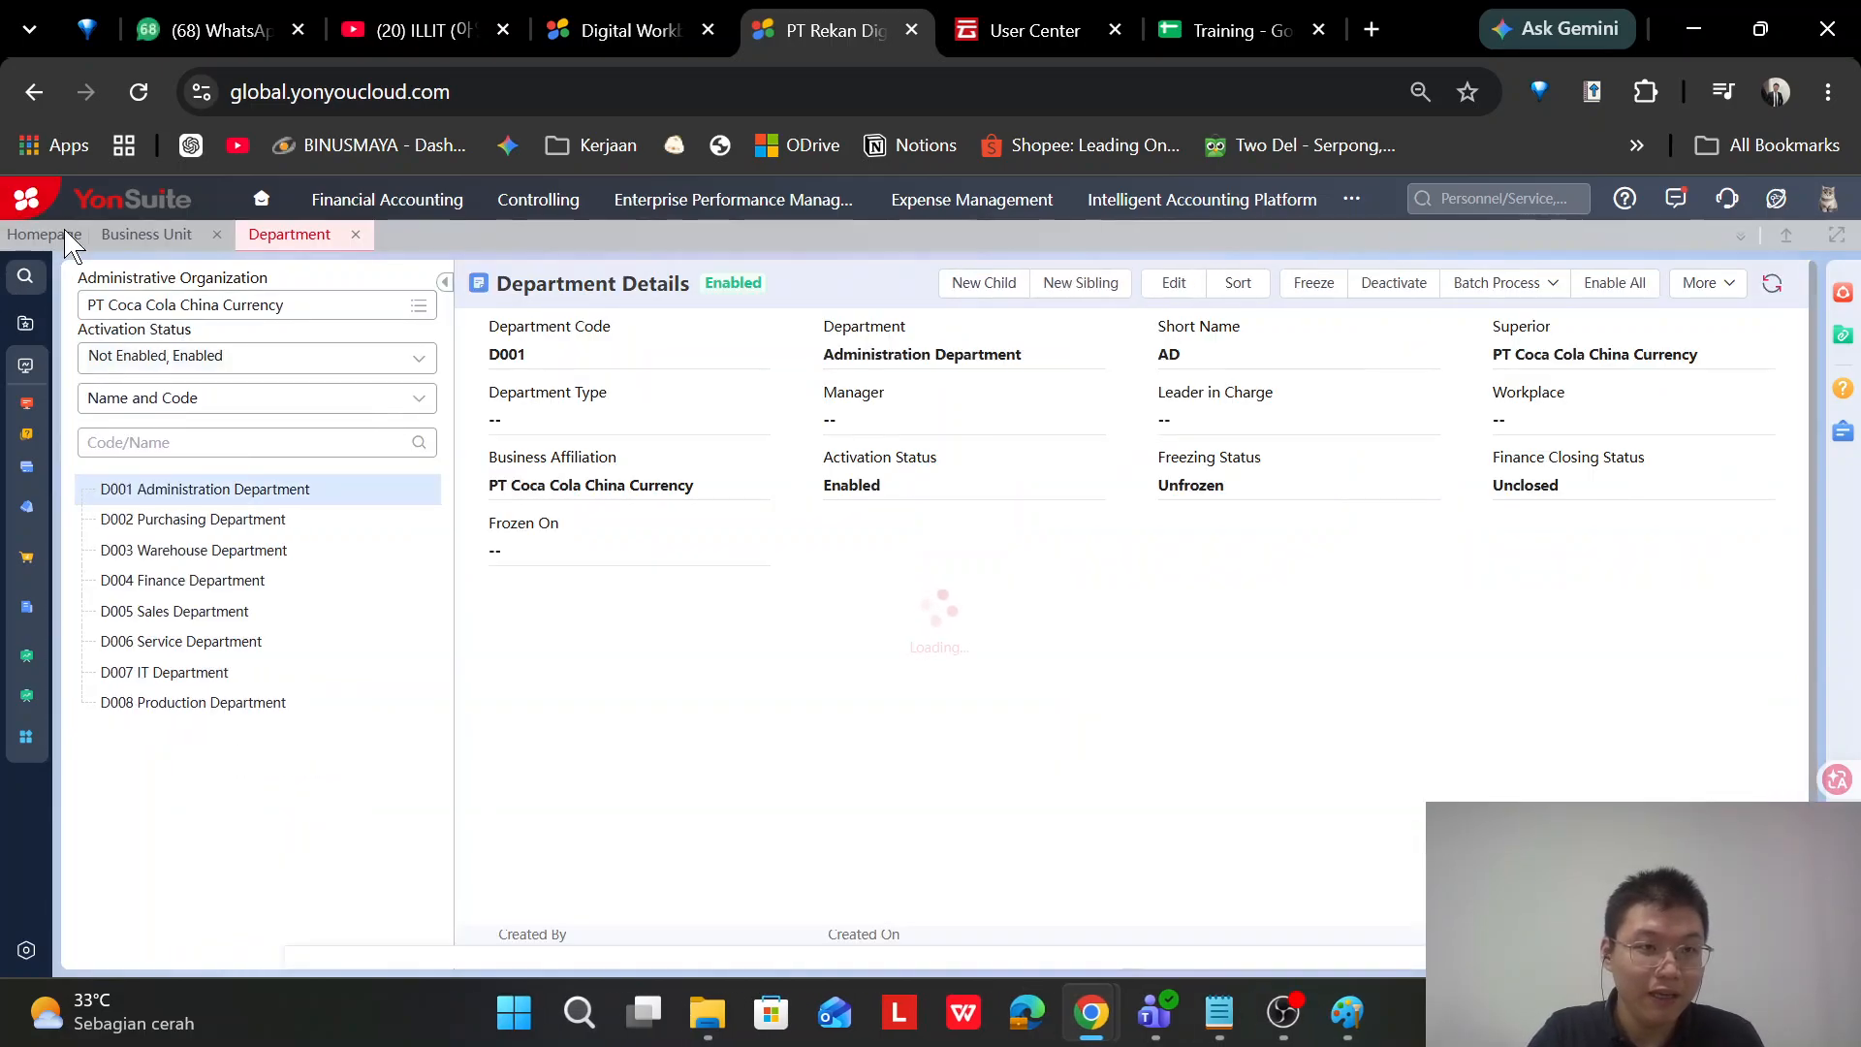
left_click(34, 192)
left_click(144, 260)
type("department")
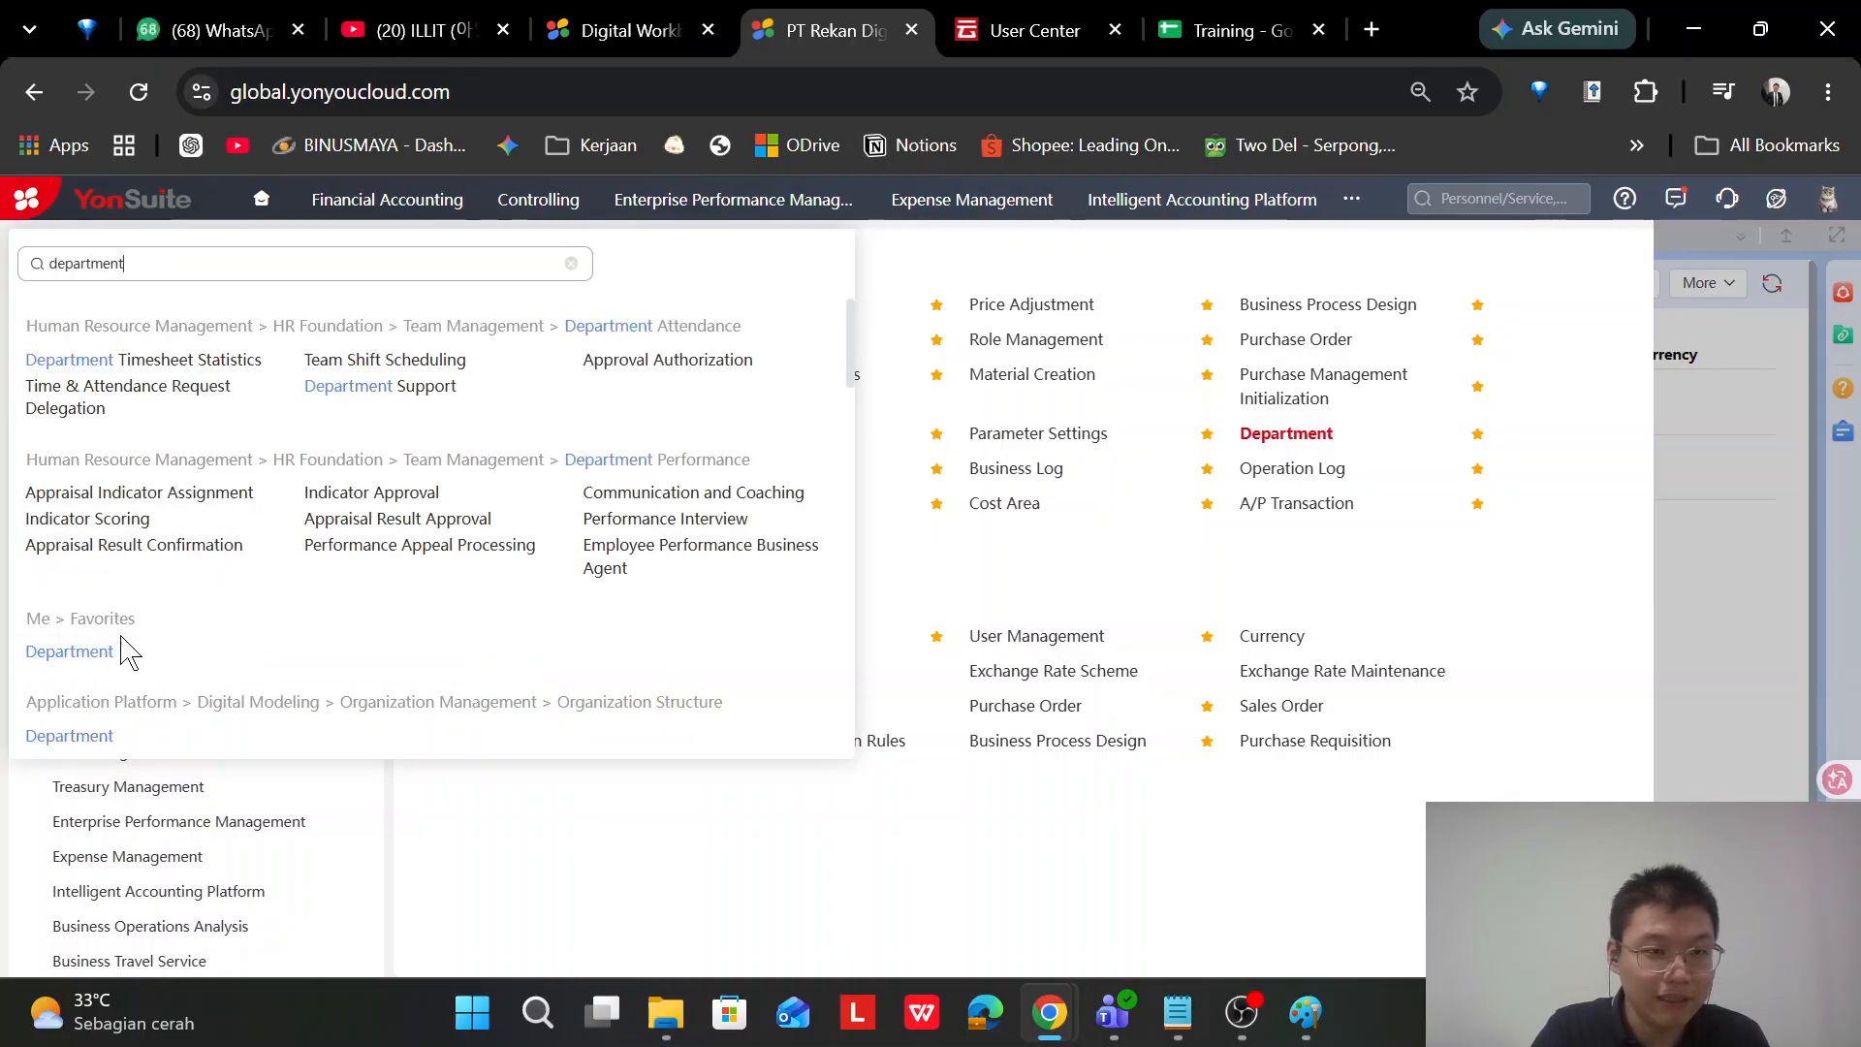
left_click(938, 787)
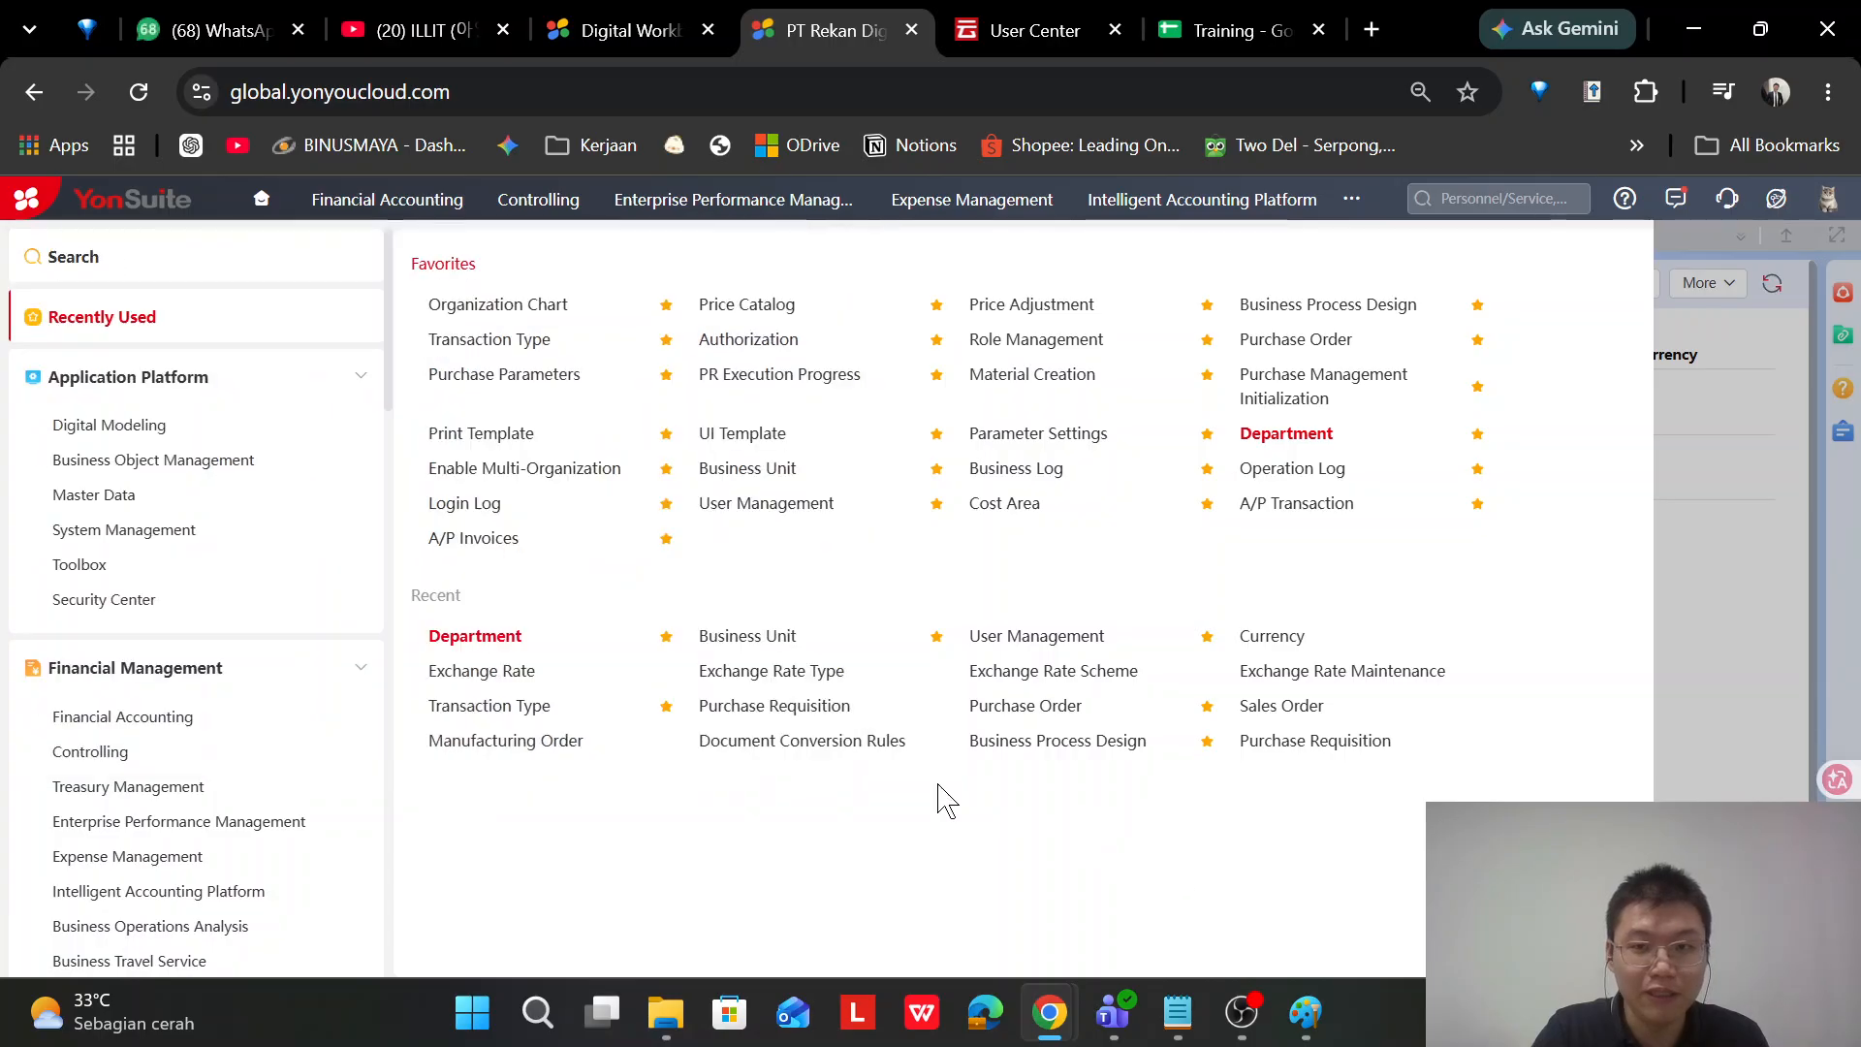
left_click(1756, 709)
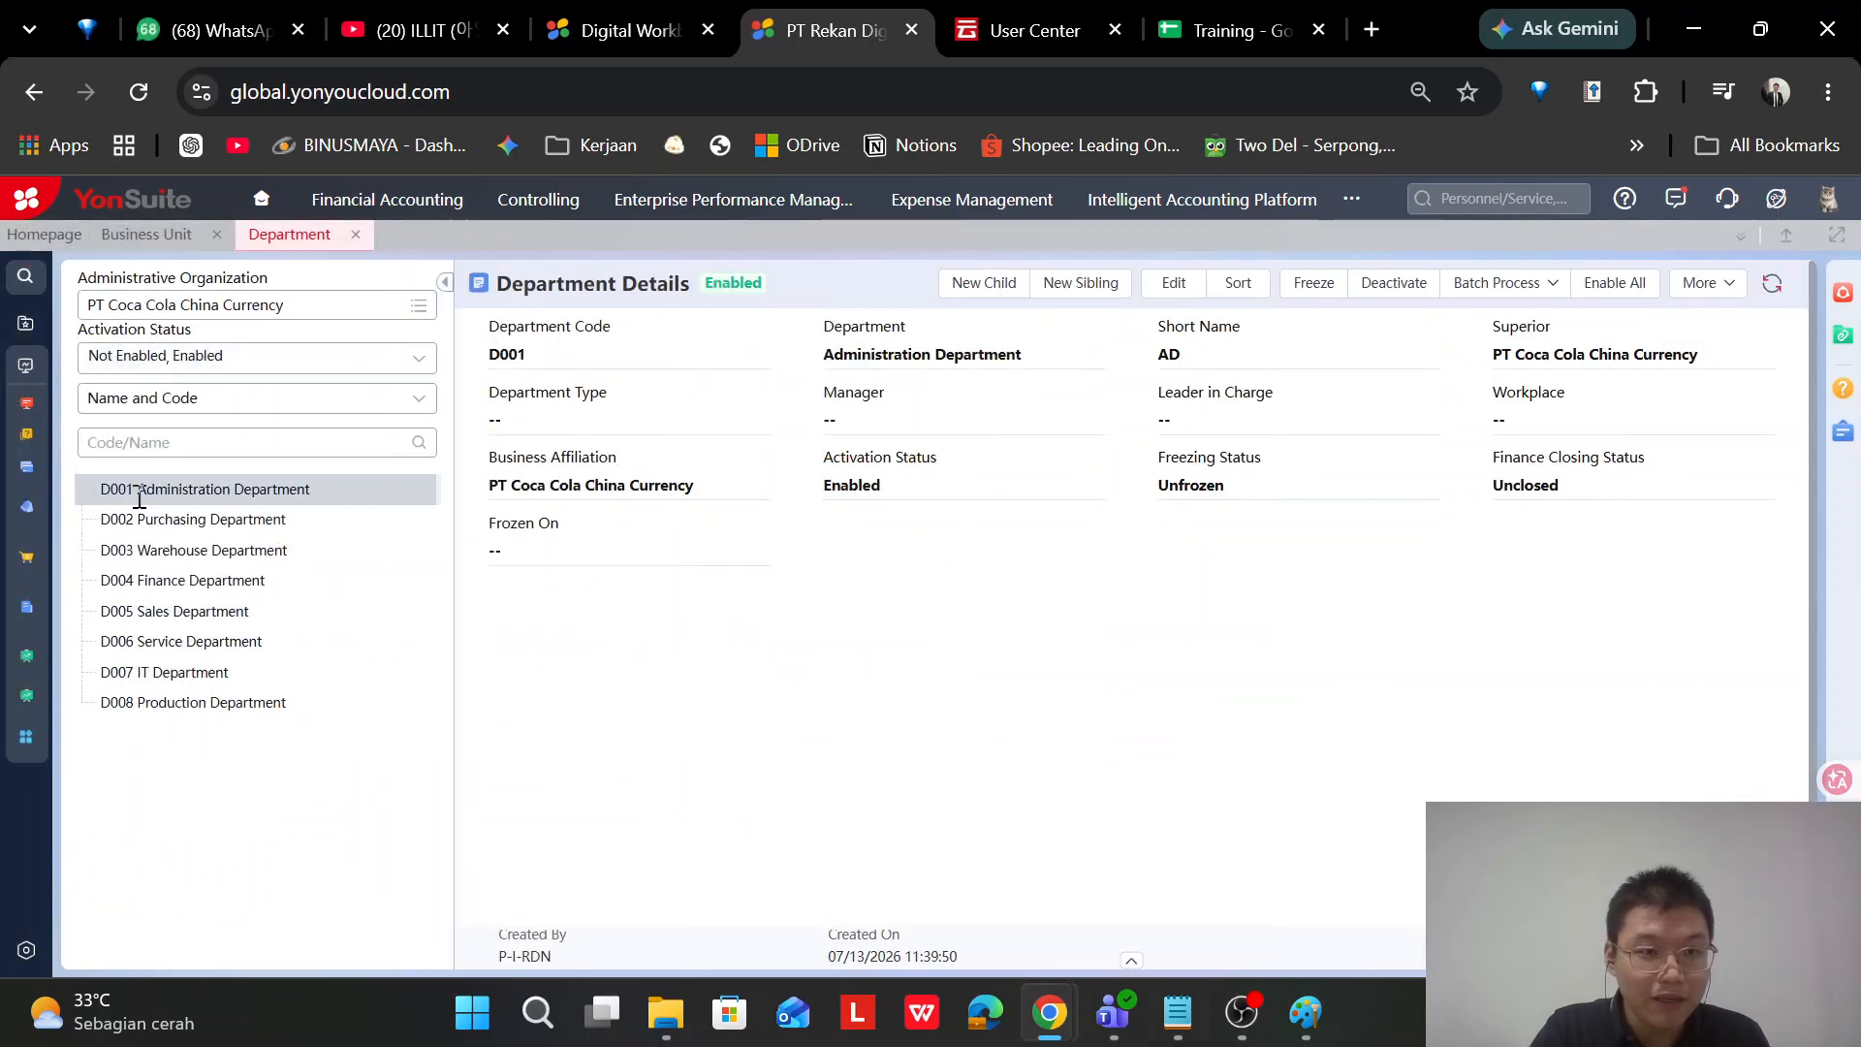
Set the administrative organization to PT Astra Honda Mobil and expand its Marketing department to view the sub-departments
left_click(419, 306)
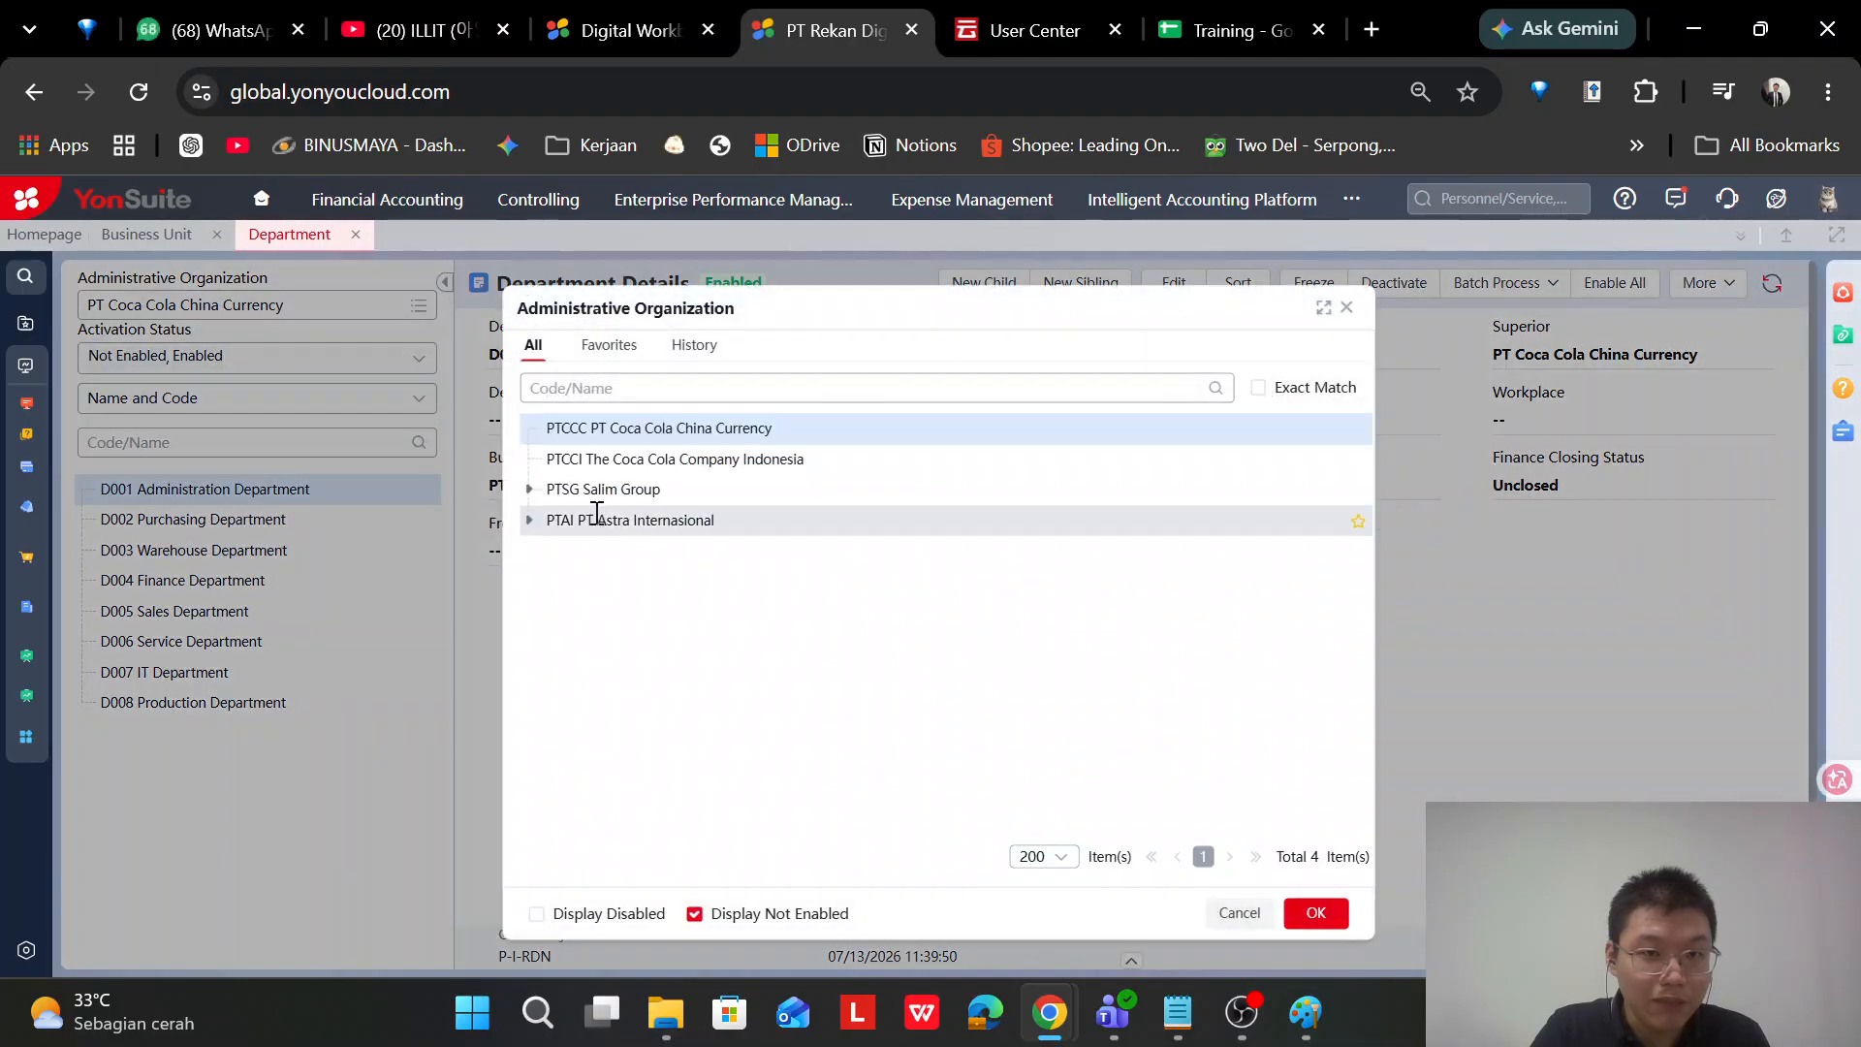
left_click(530, 520)
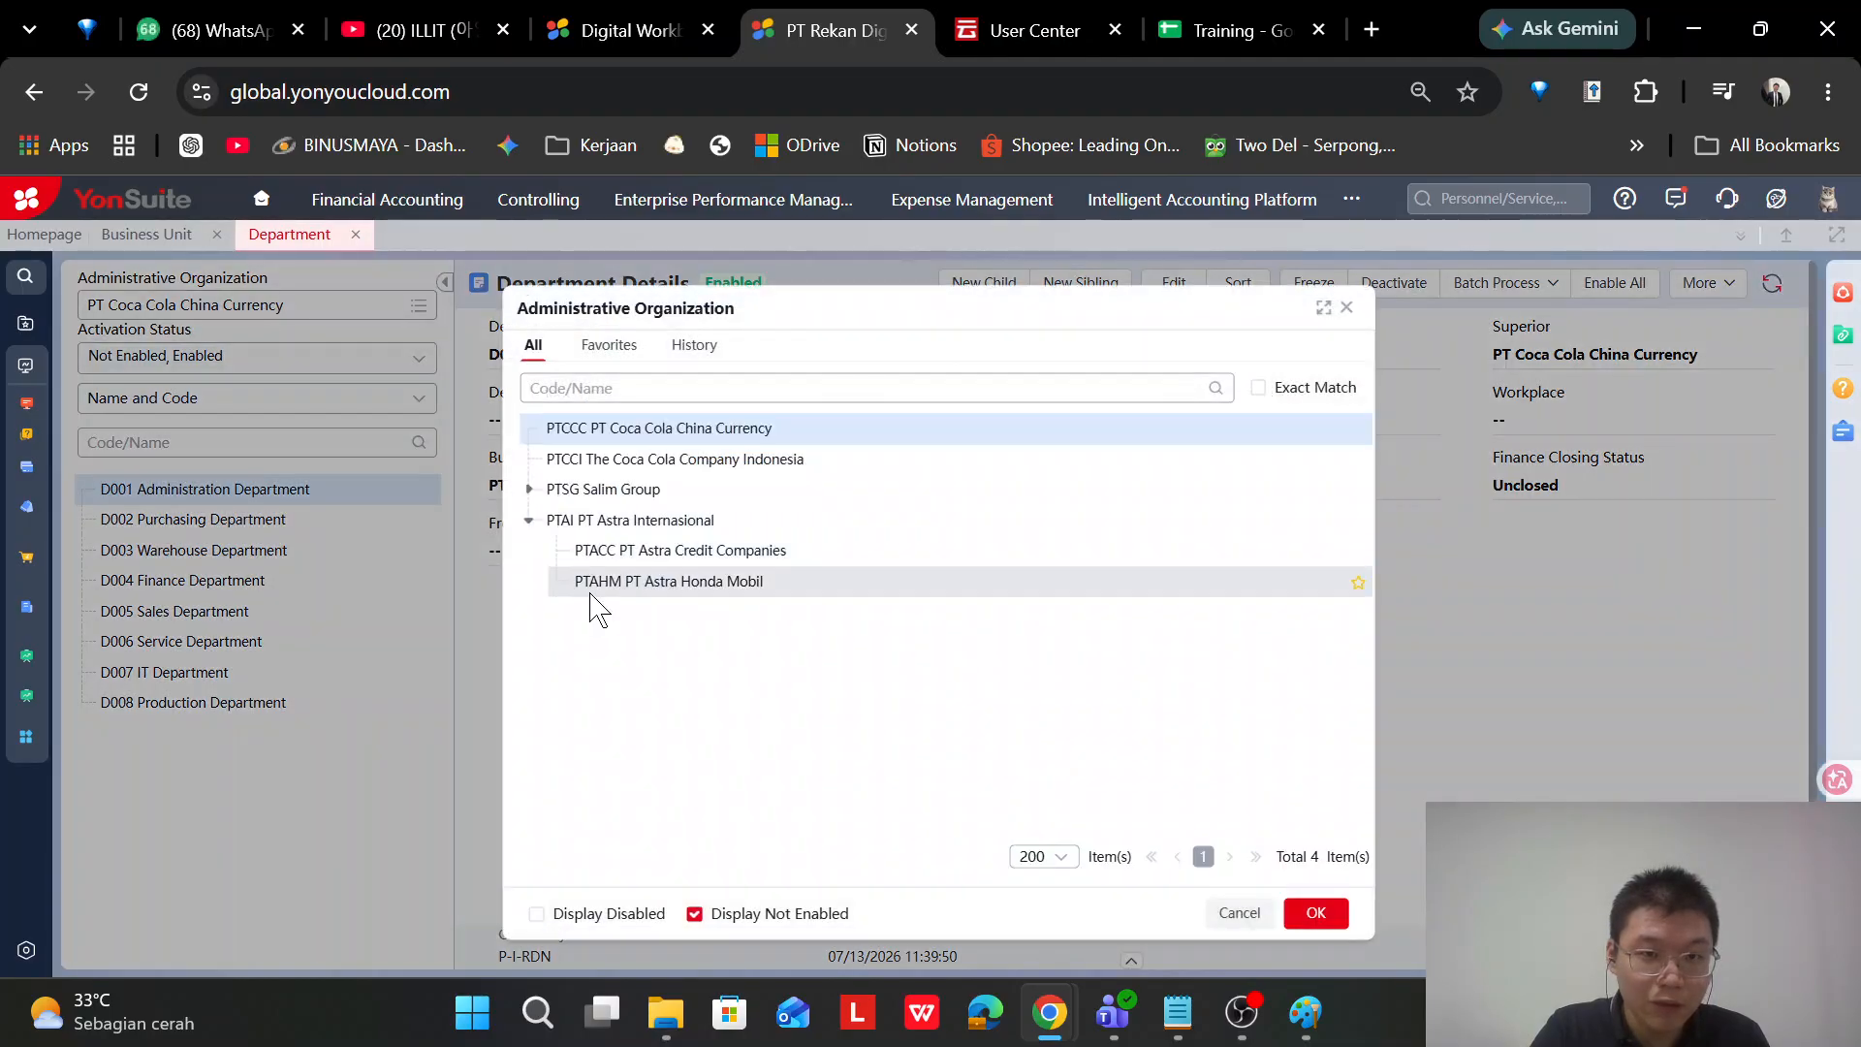
left_click(592, 587)
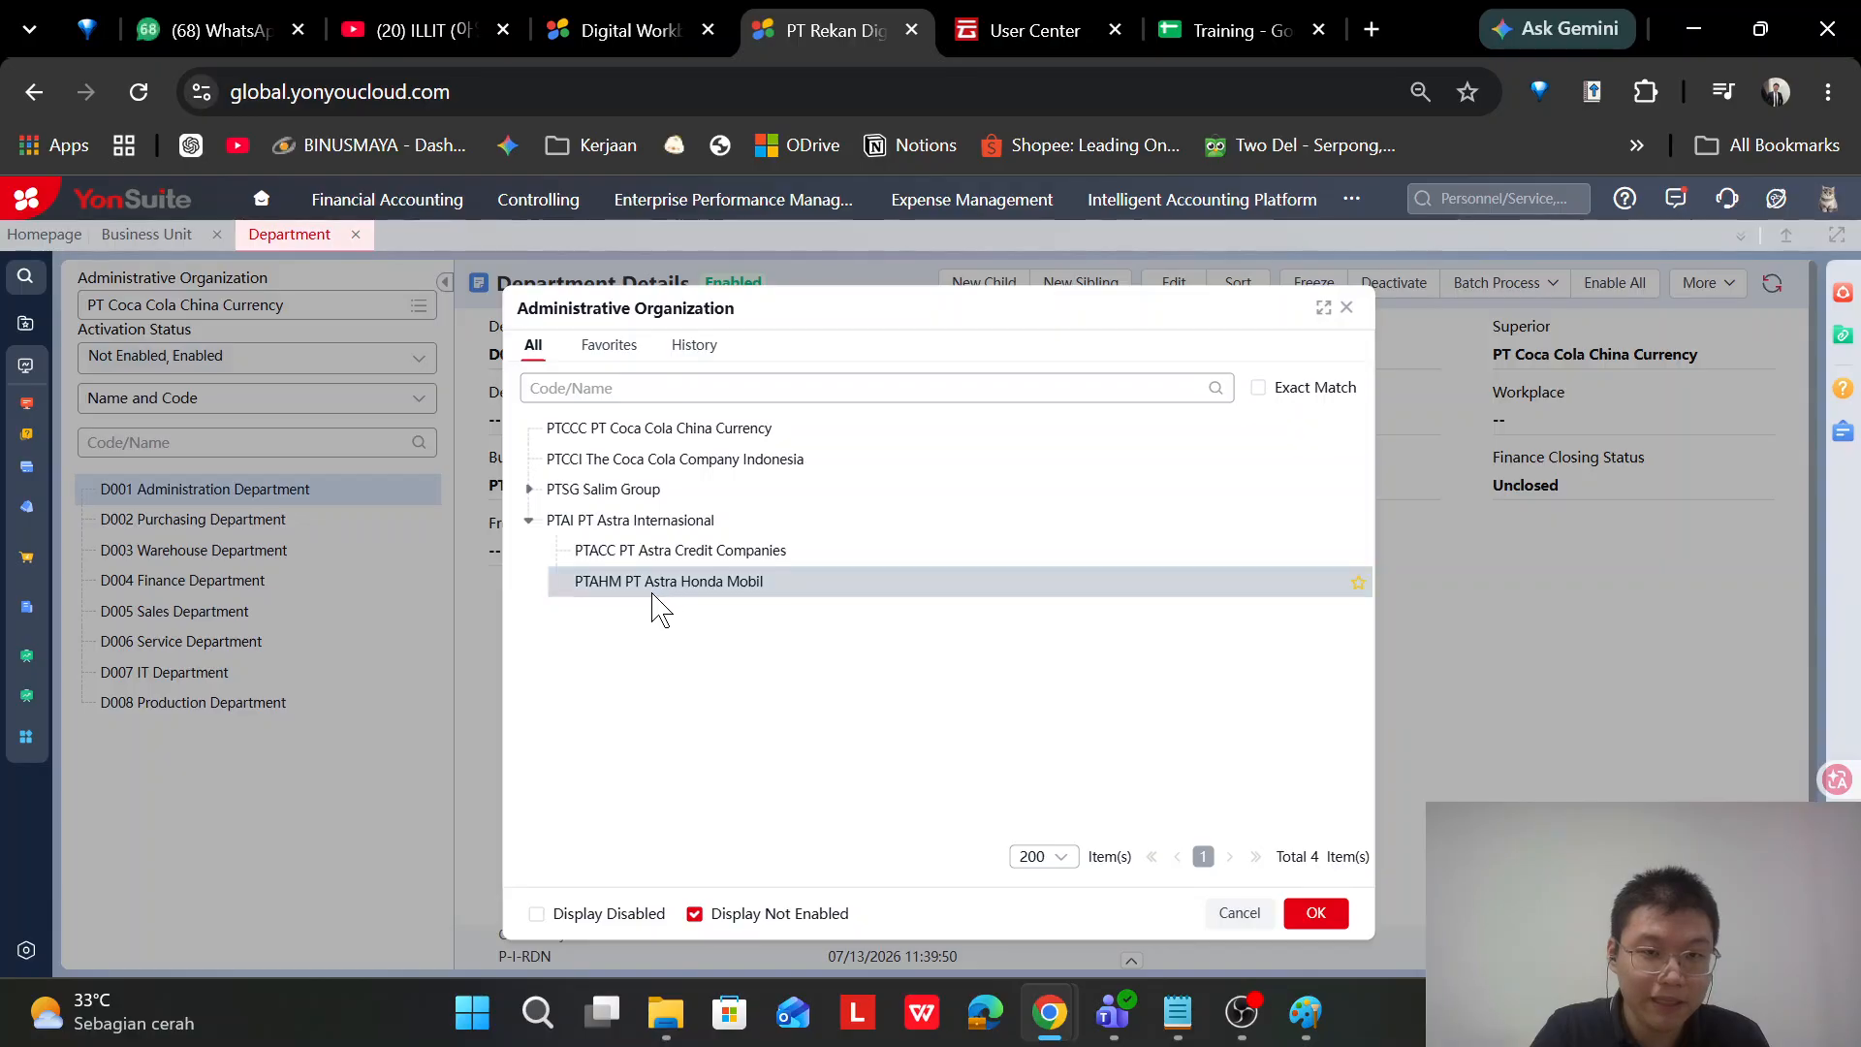
left_click_drag(646, 586, 652, 588)
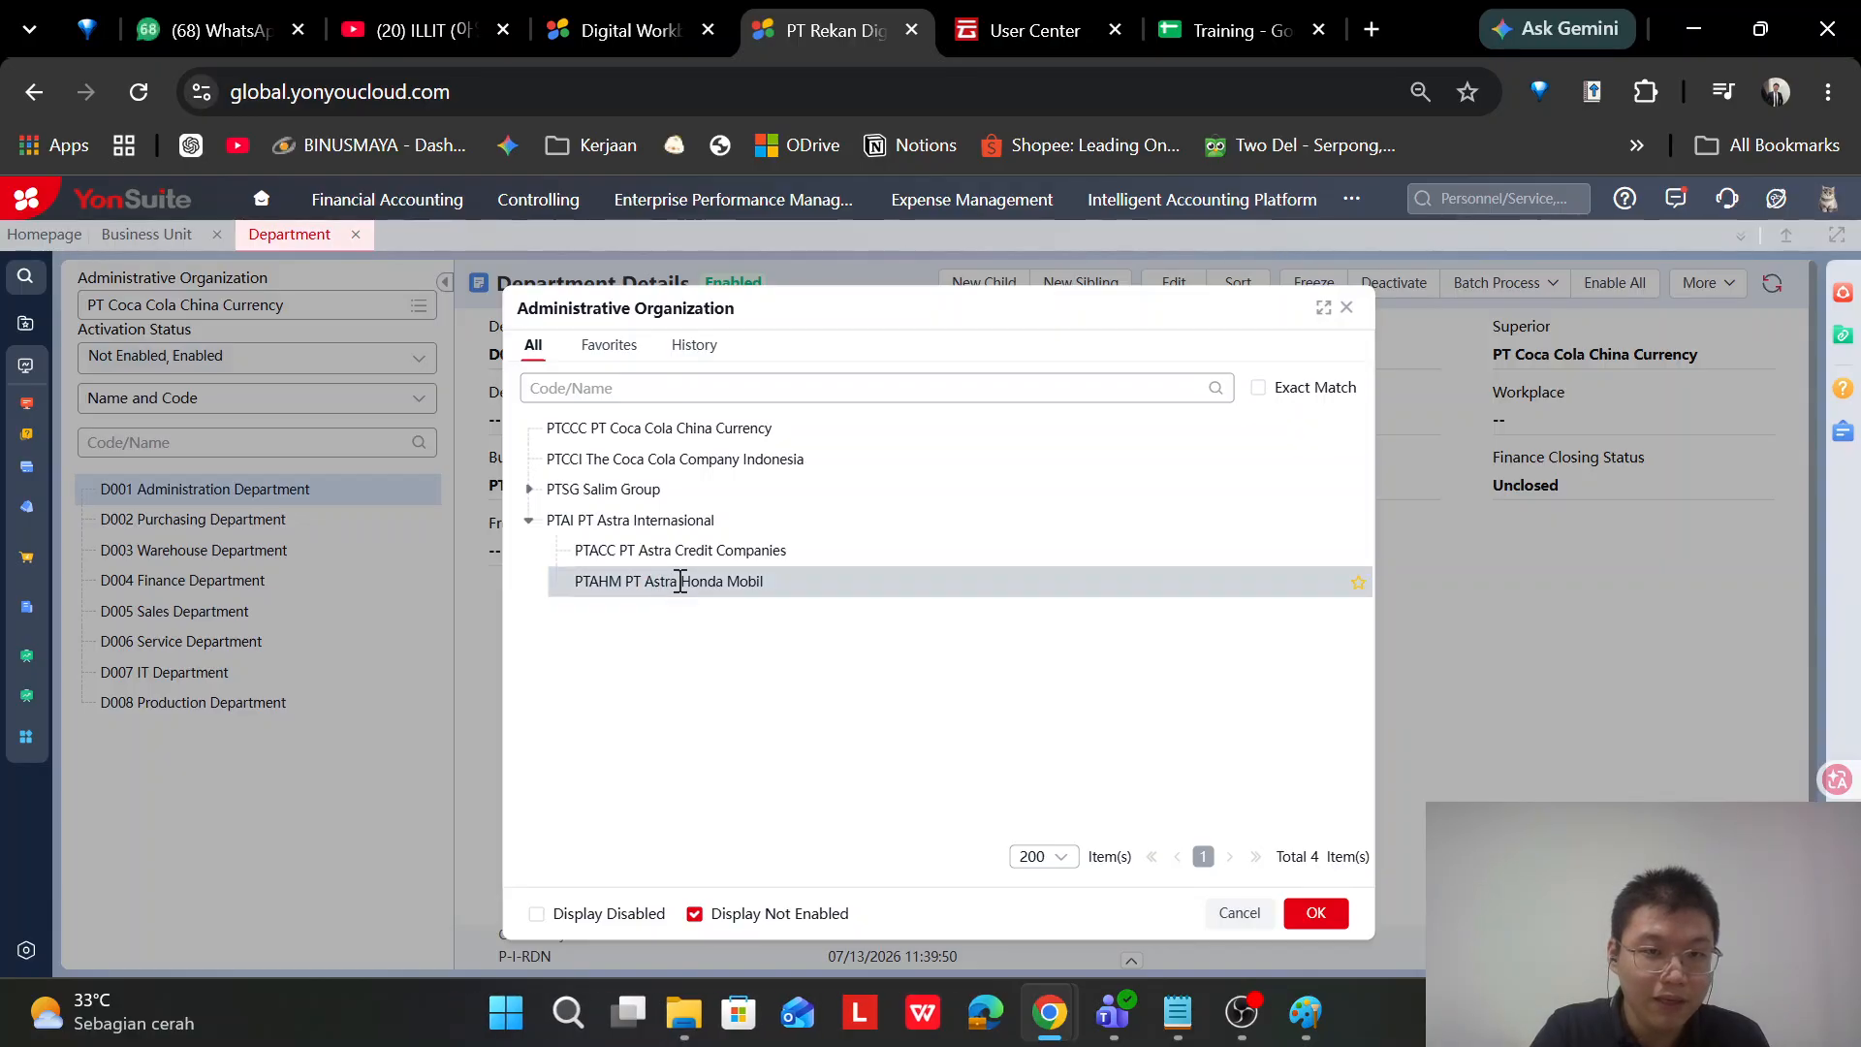
double_click(748, 587)
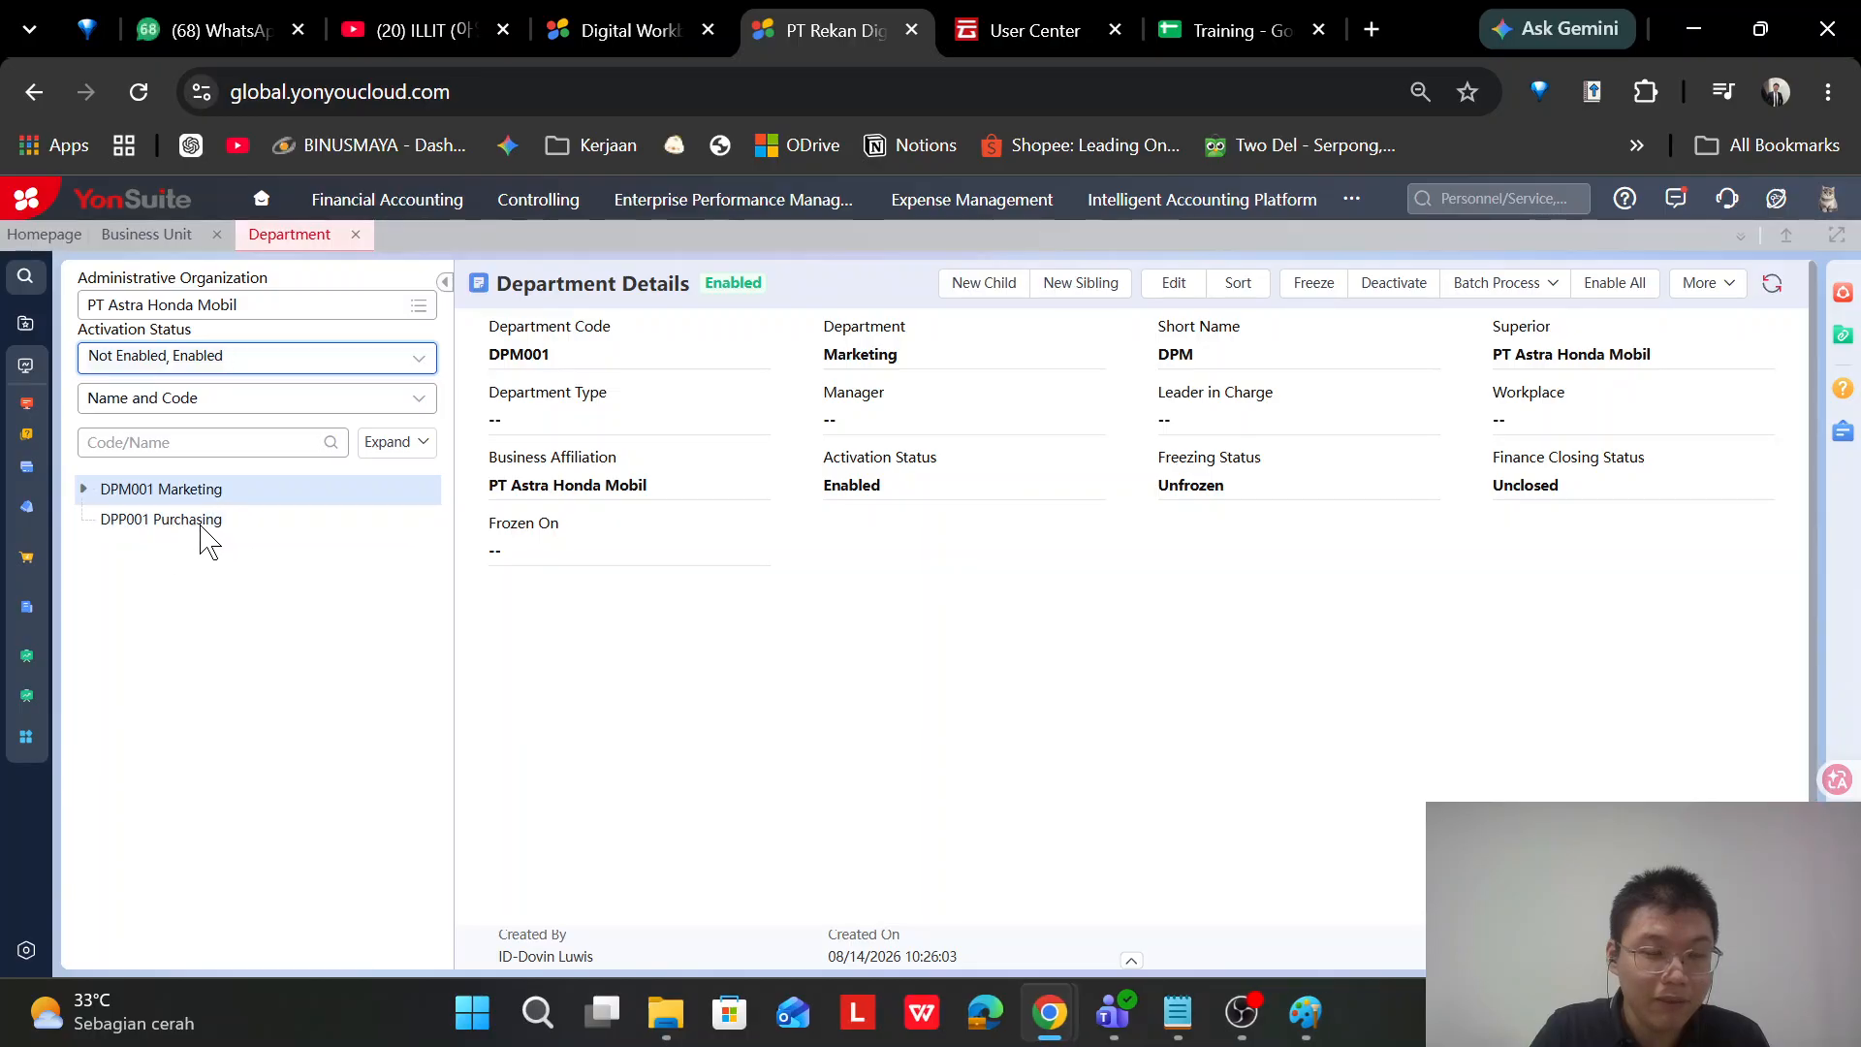
left_click(84, 489)
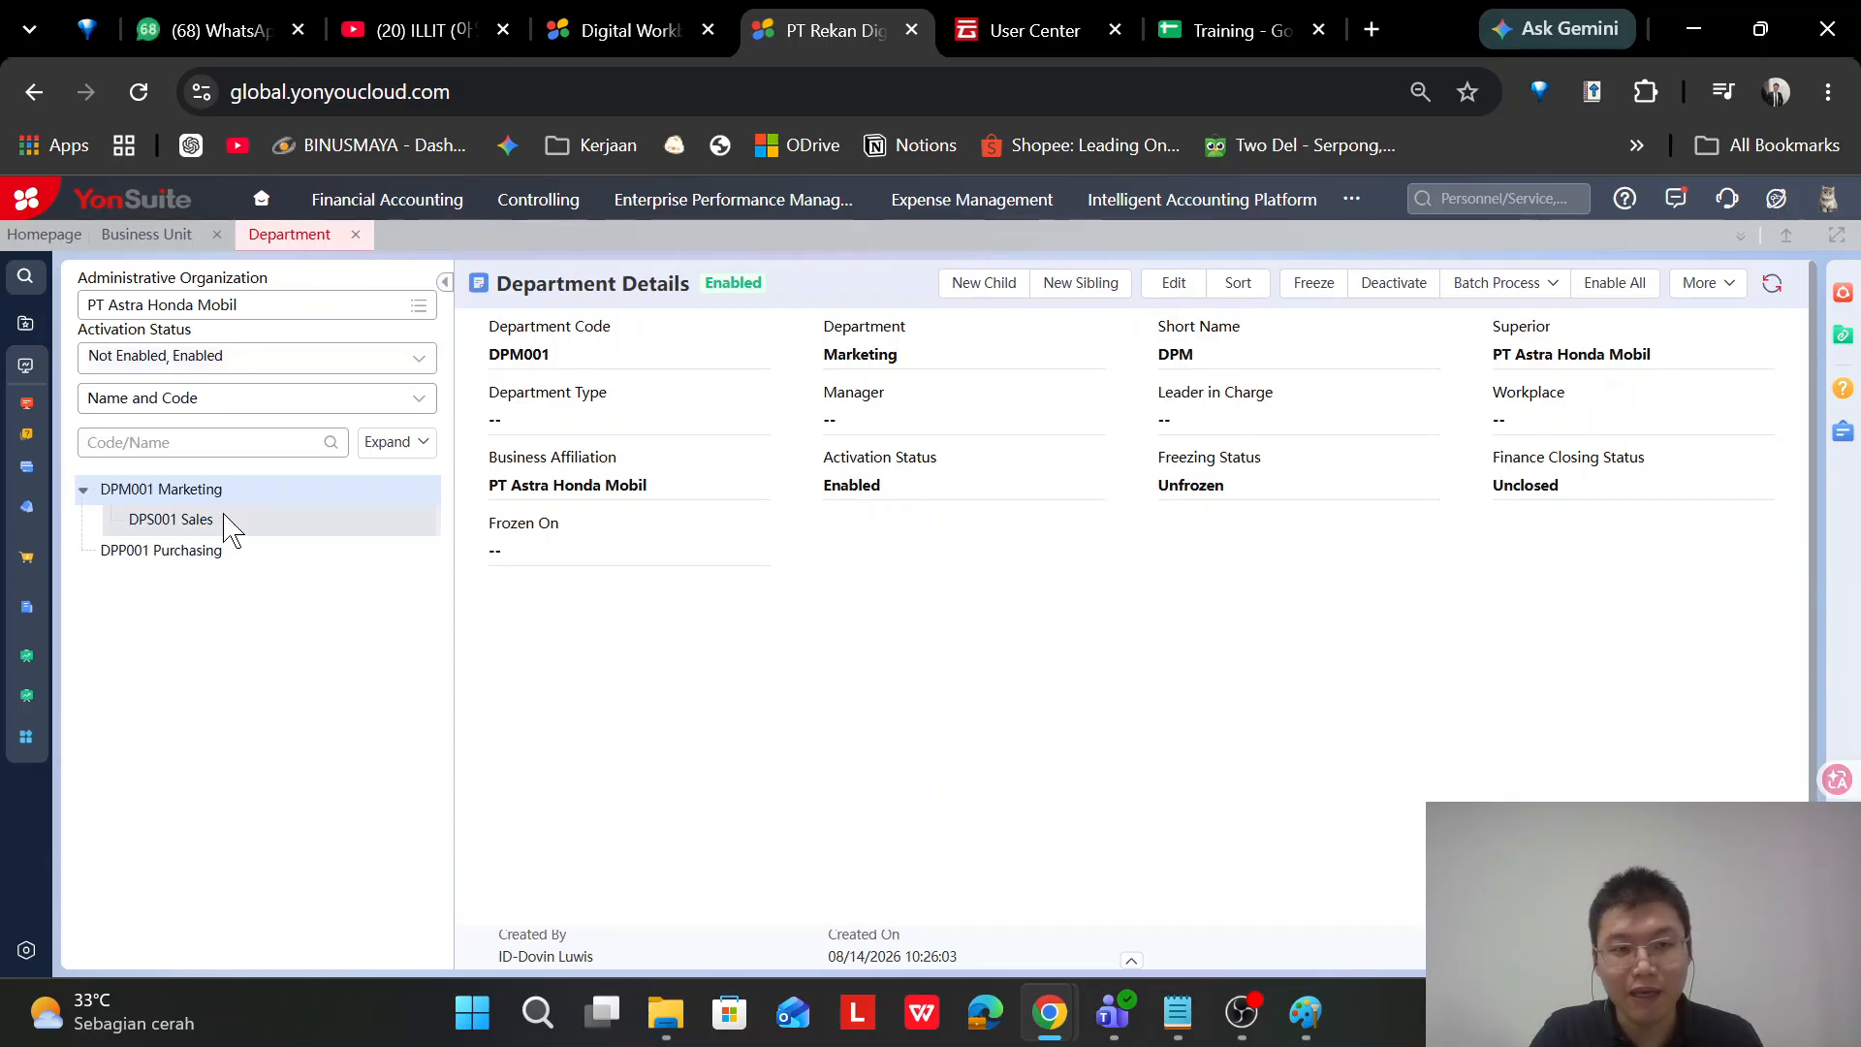
Change the administrative organization to PT Astra Credit Companies, under PT Astra Internasional
left_click(419, 306)
left_click(610, 521)
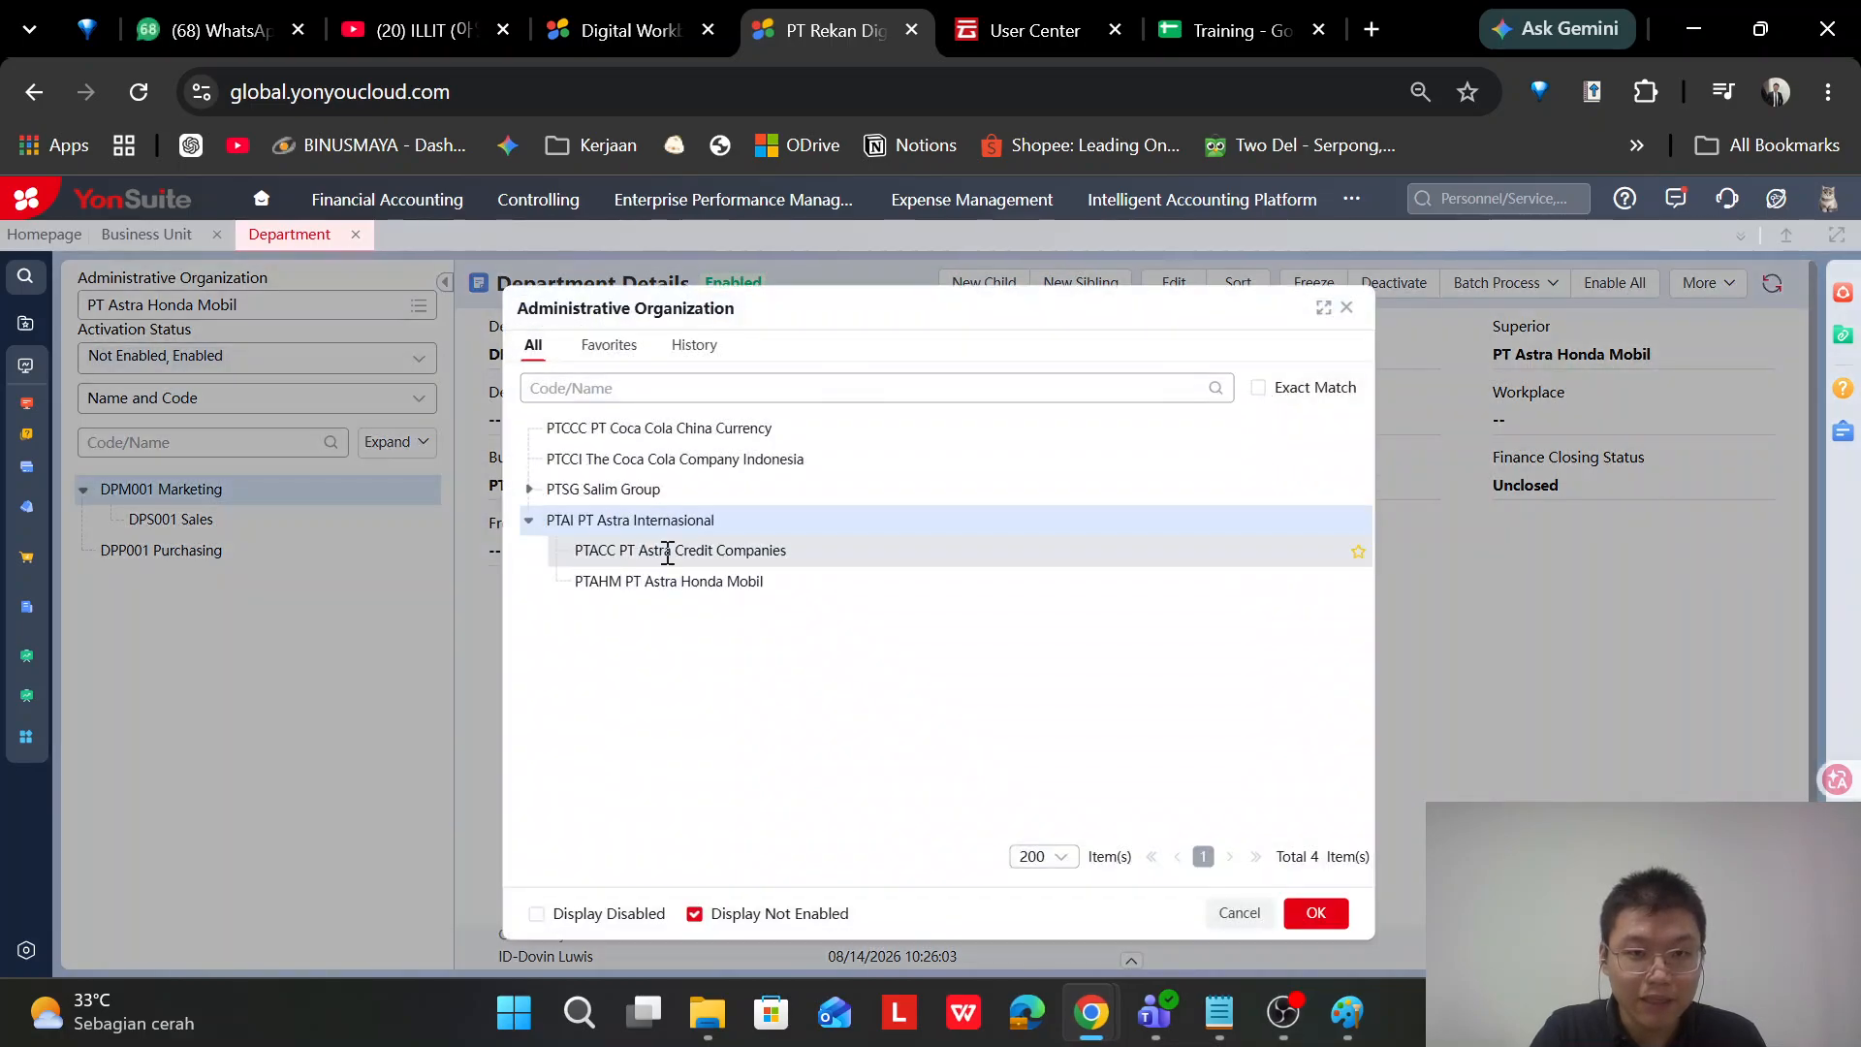
double_click(667, 550)
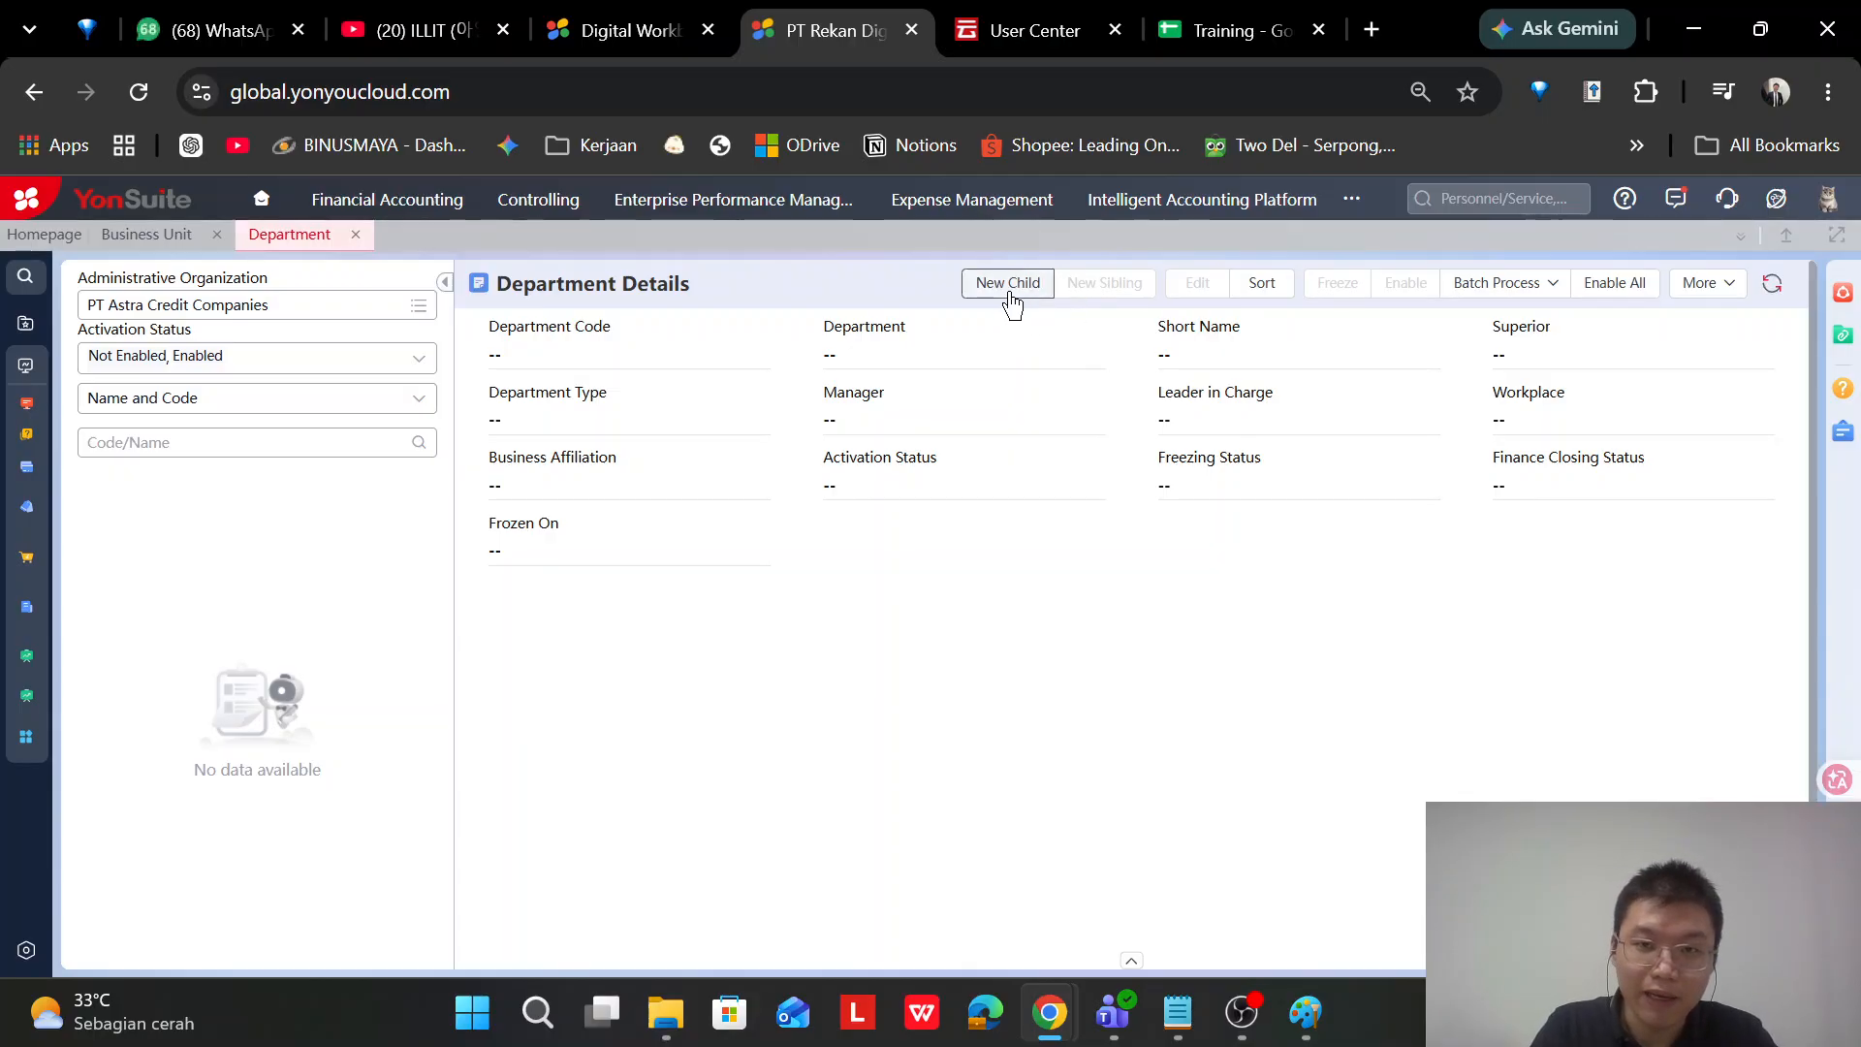
Create a child department for PT Astra Credit Companies with code DACC01, name Marketing and short name Marketing
left_click(1008, 283)
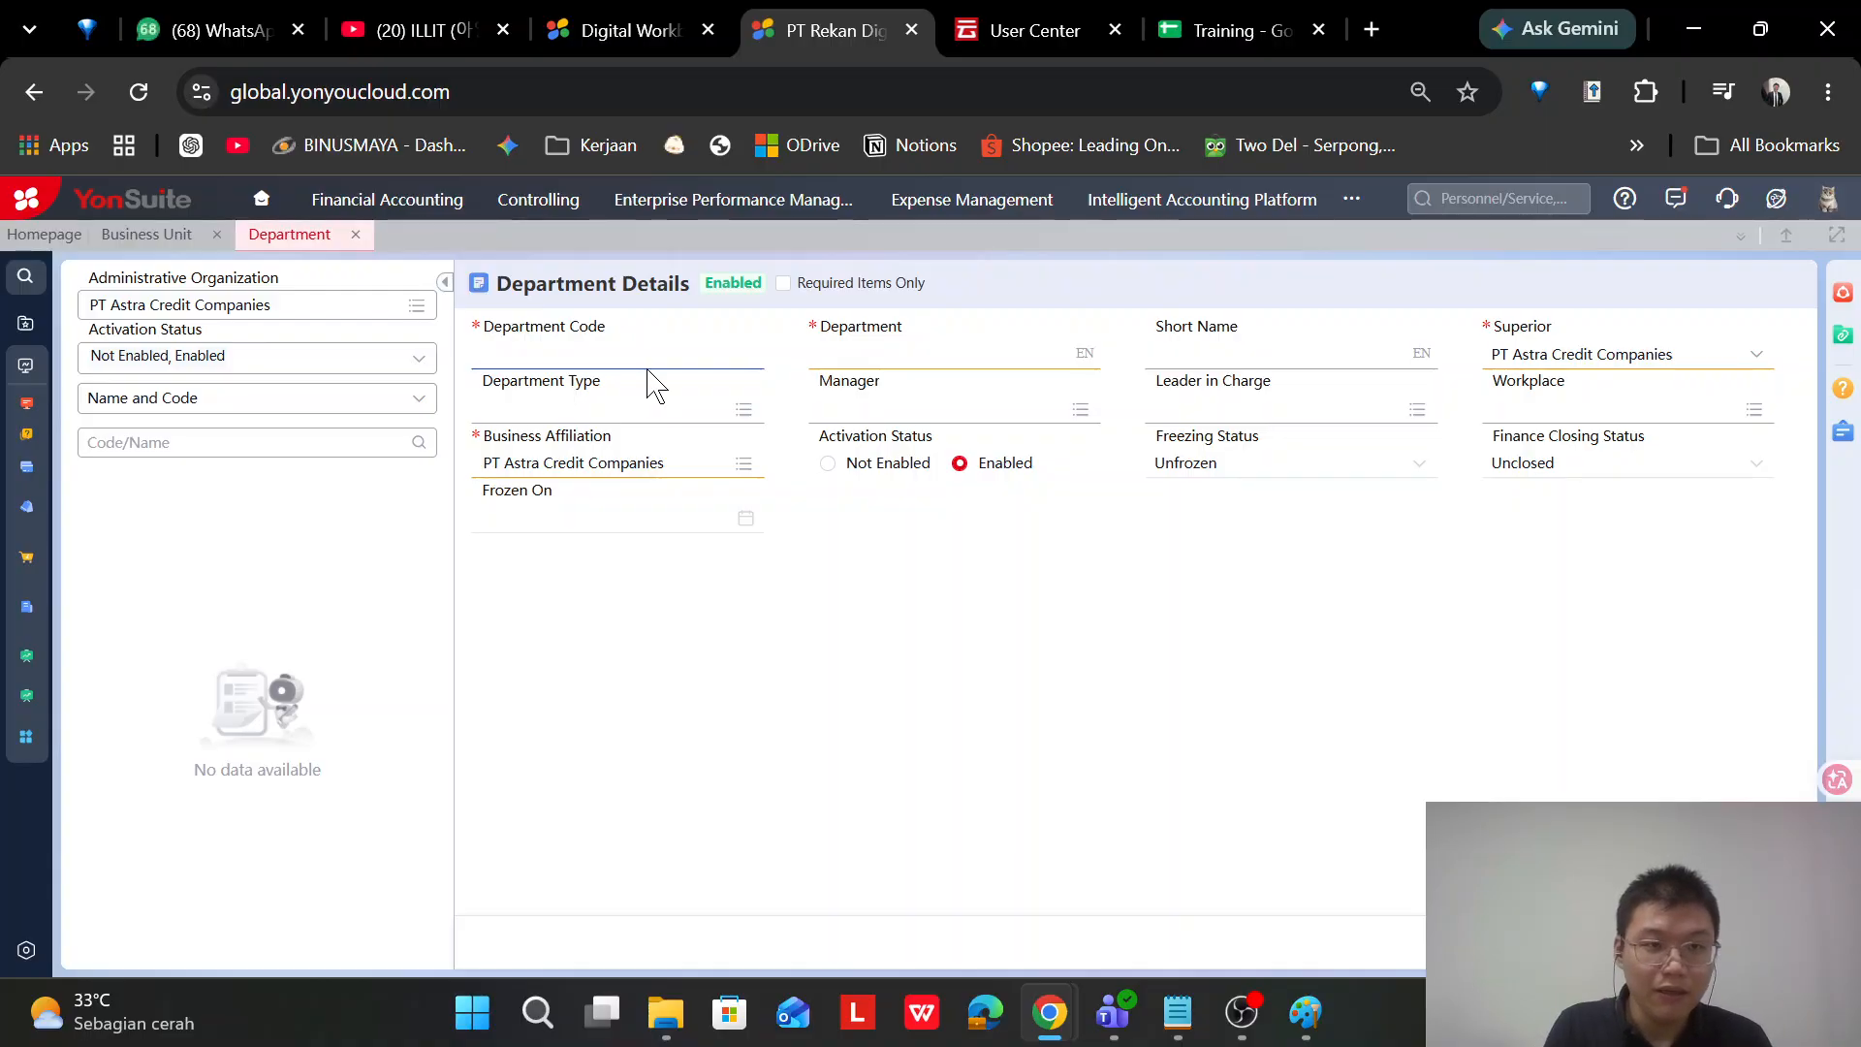
type("DA")
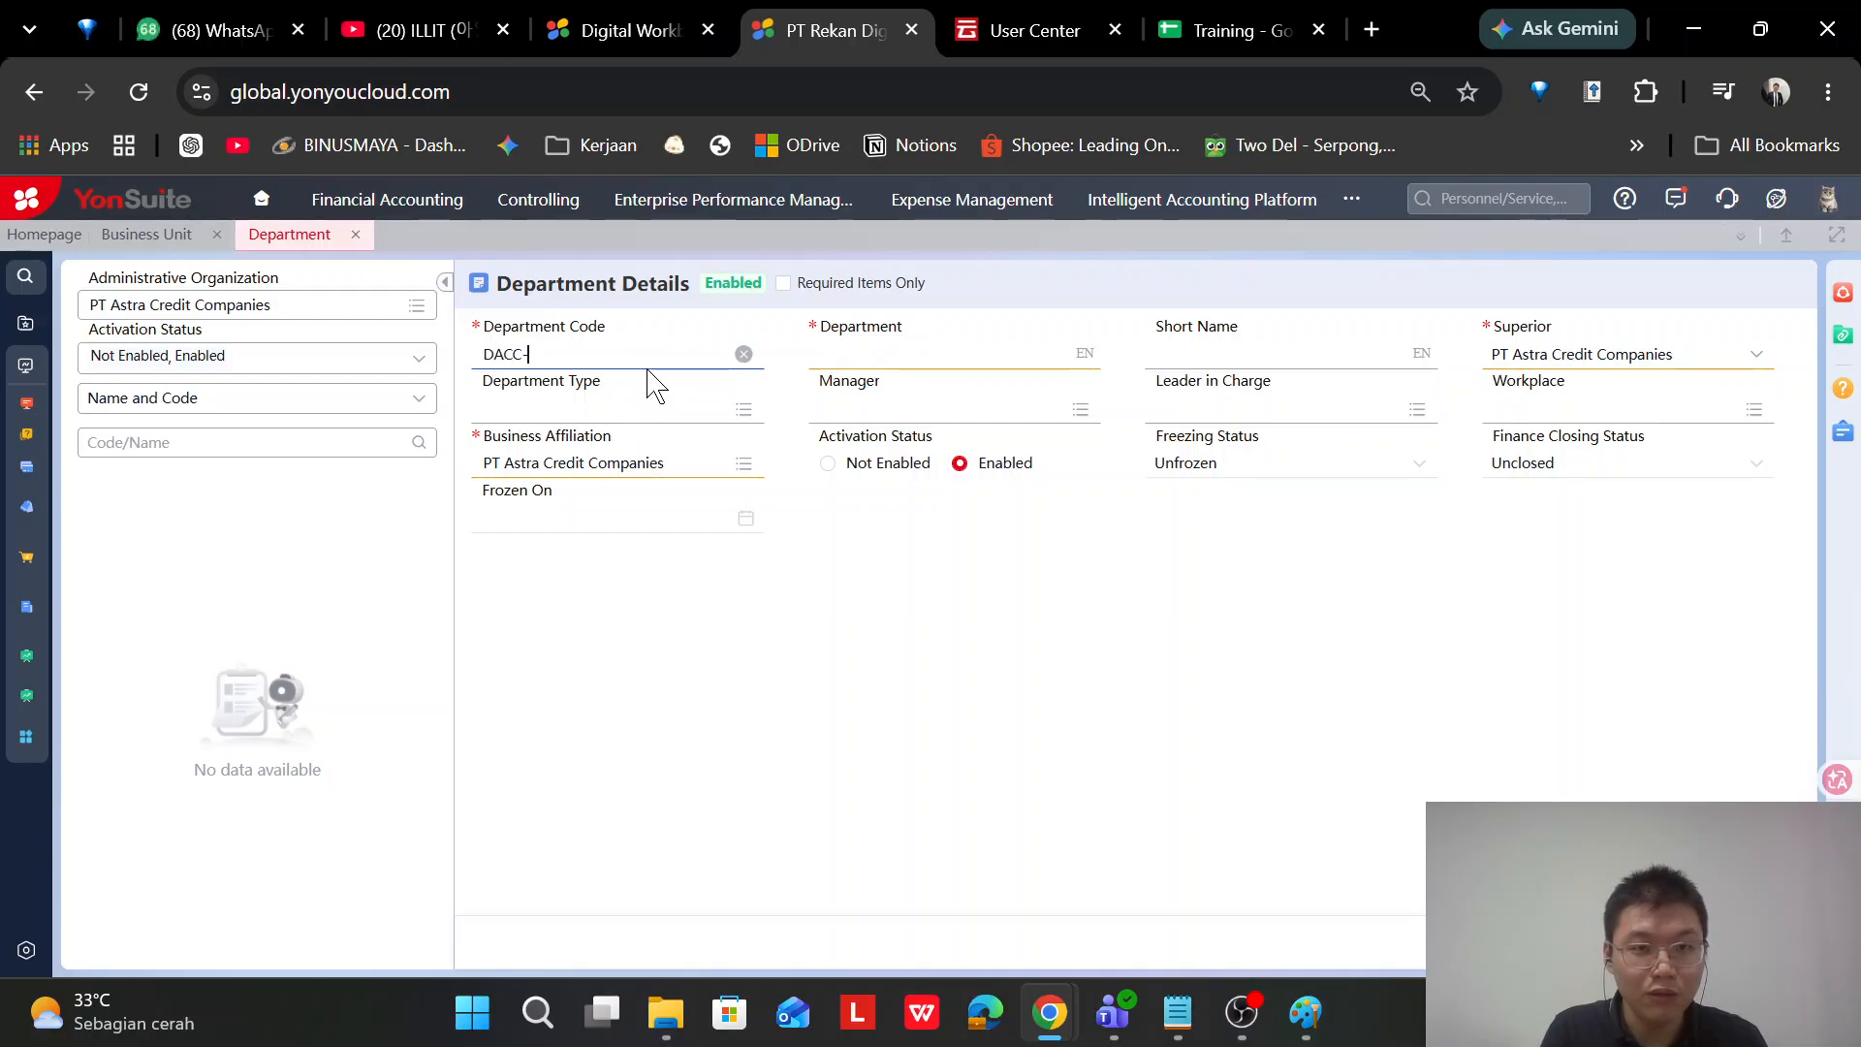
type("CC01")
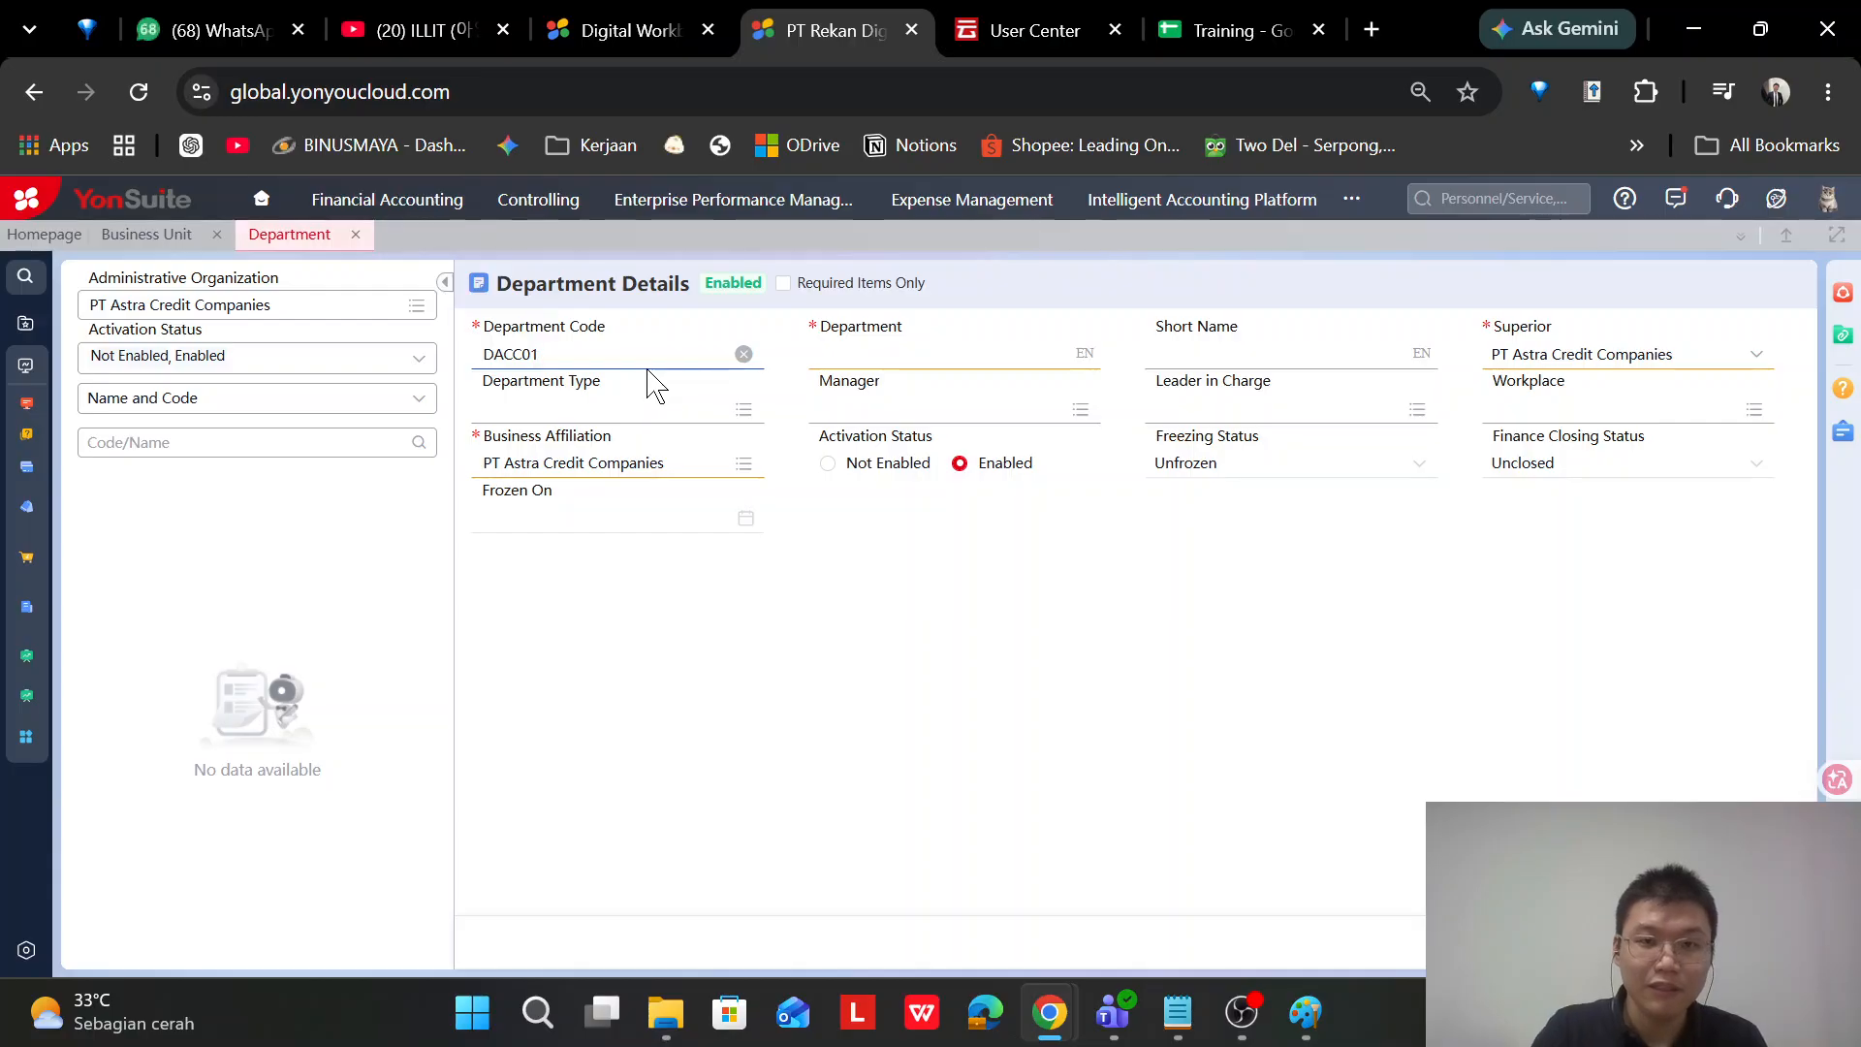
left_click(844, 354)
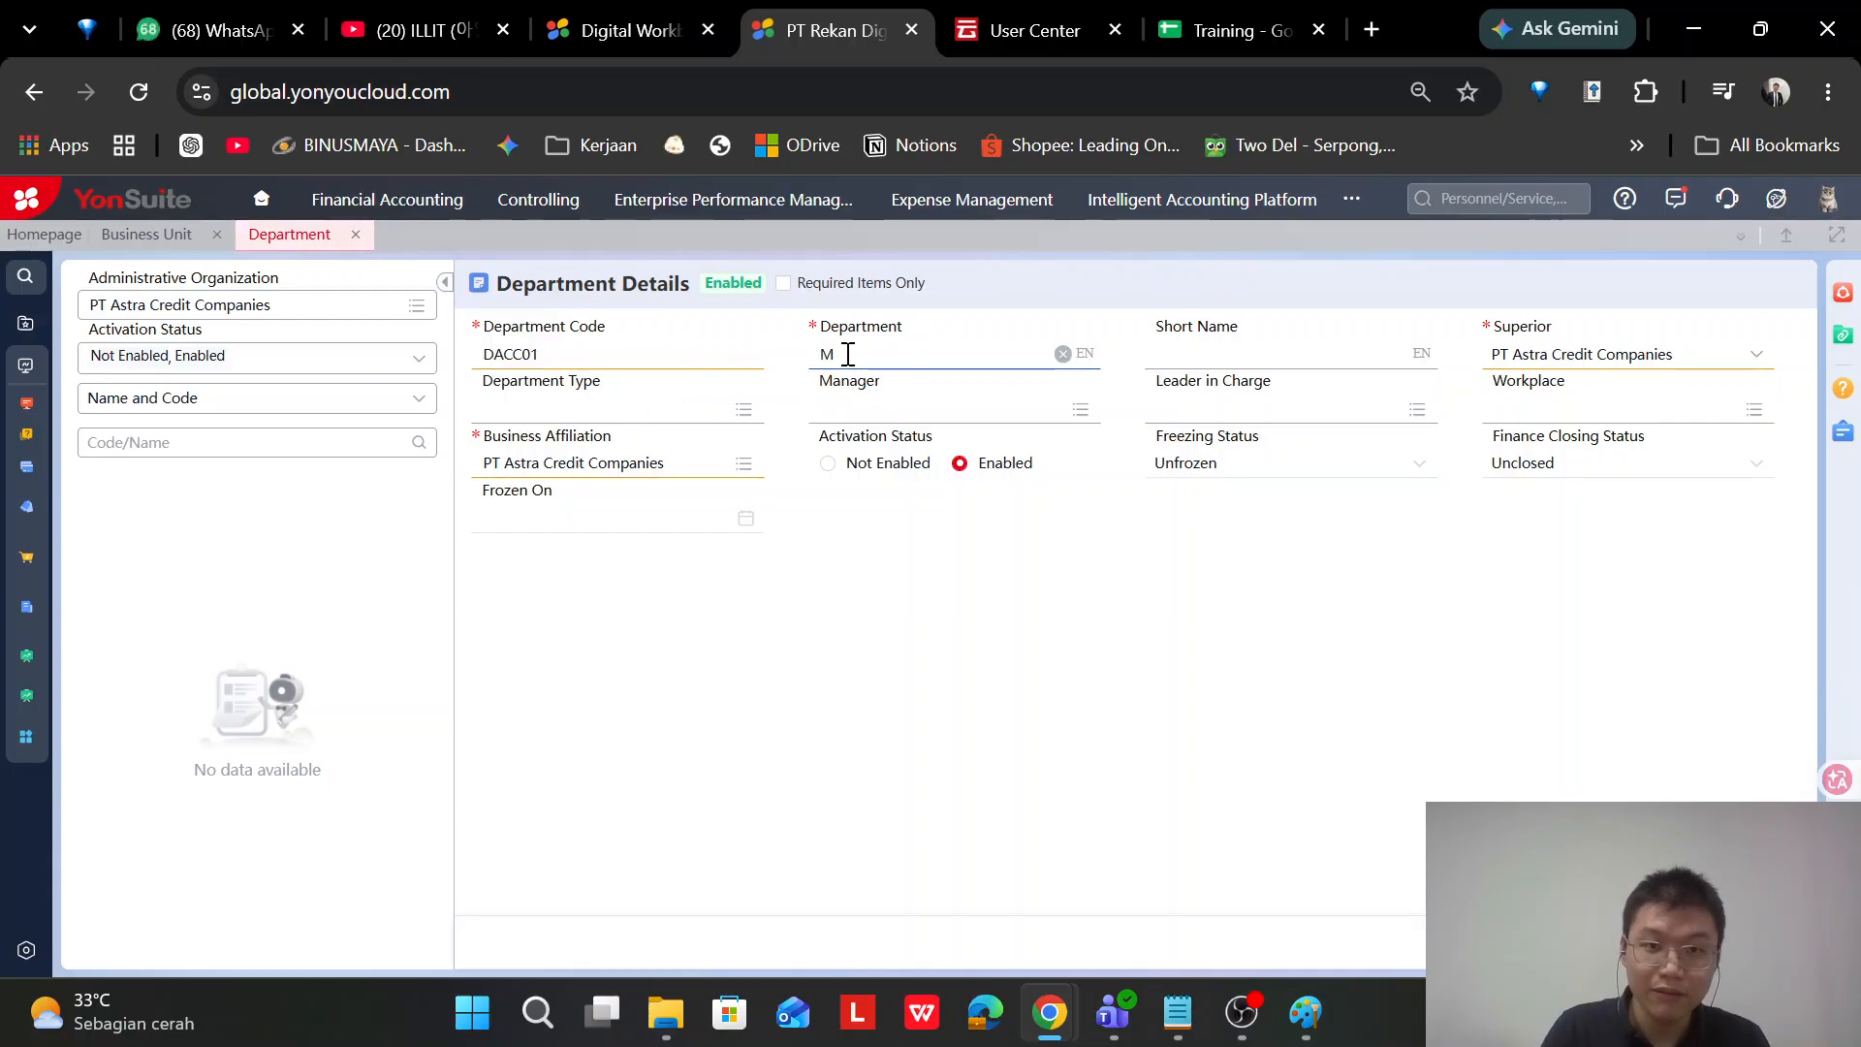
type("Marketi")
key("BackSpace")
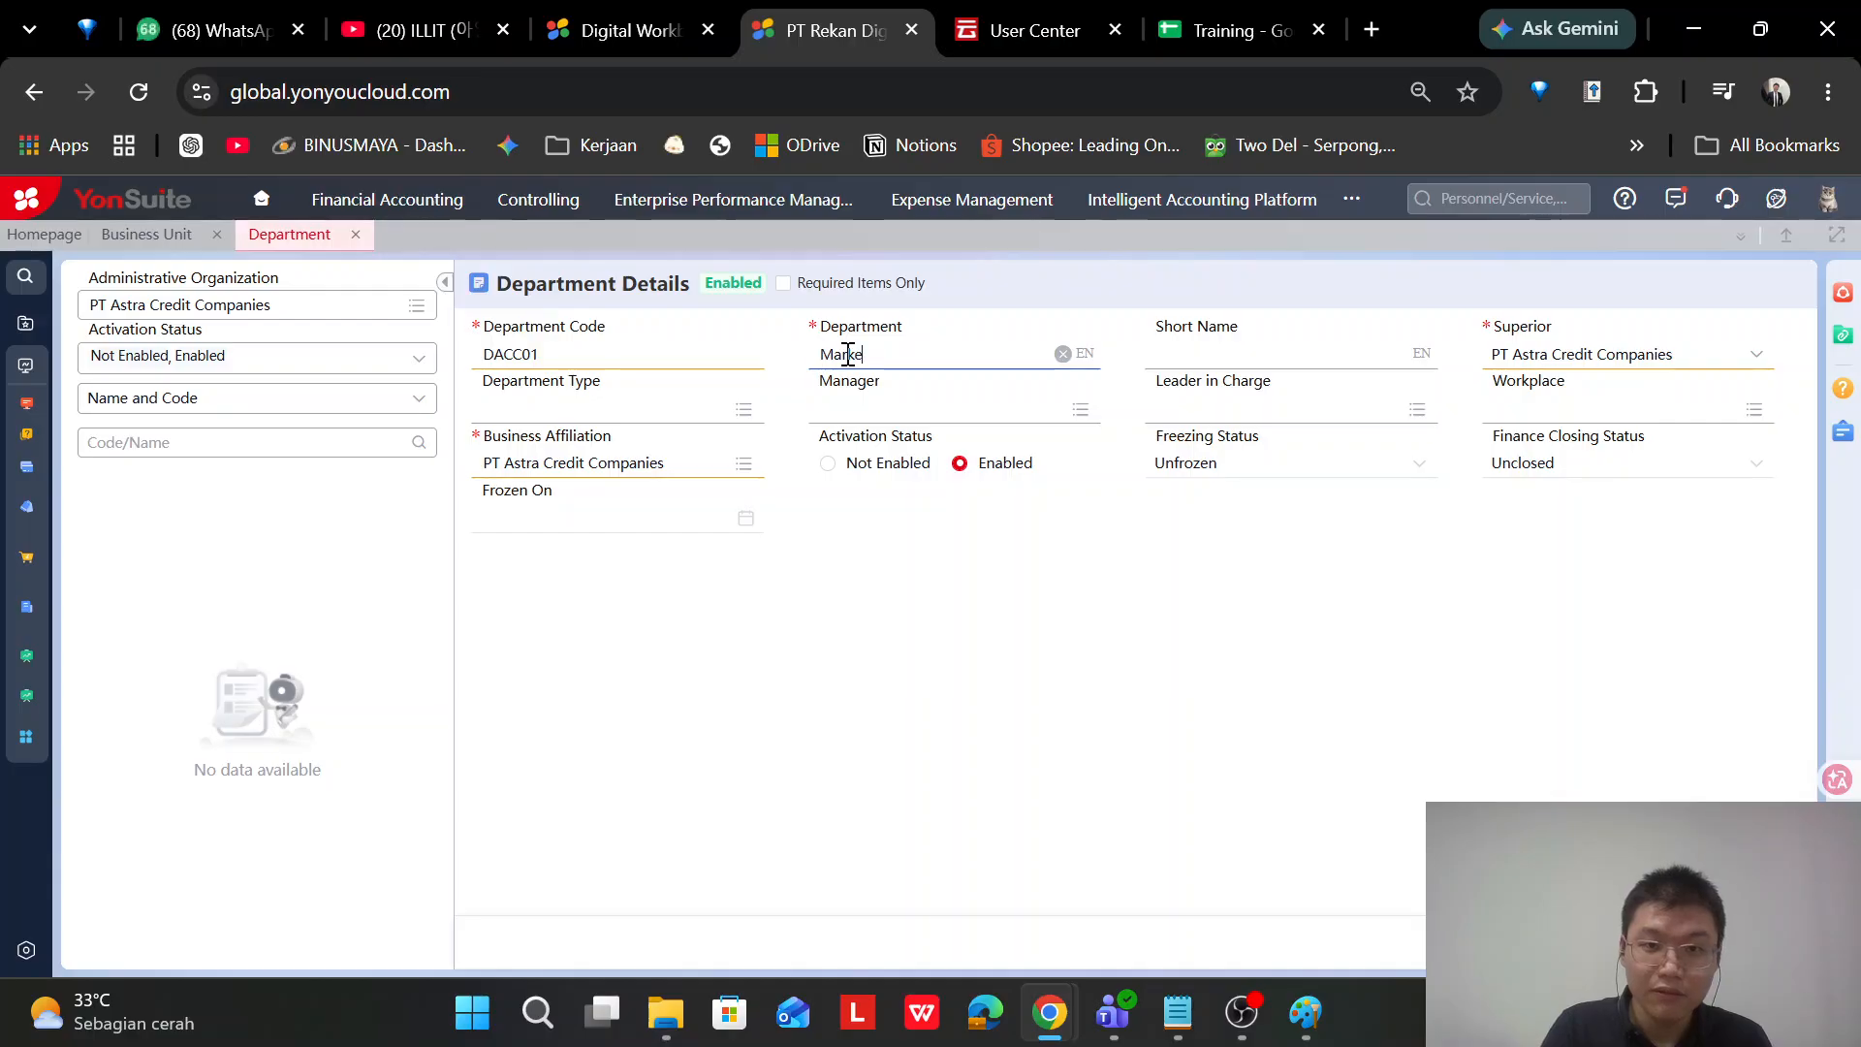
type("uin")
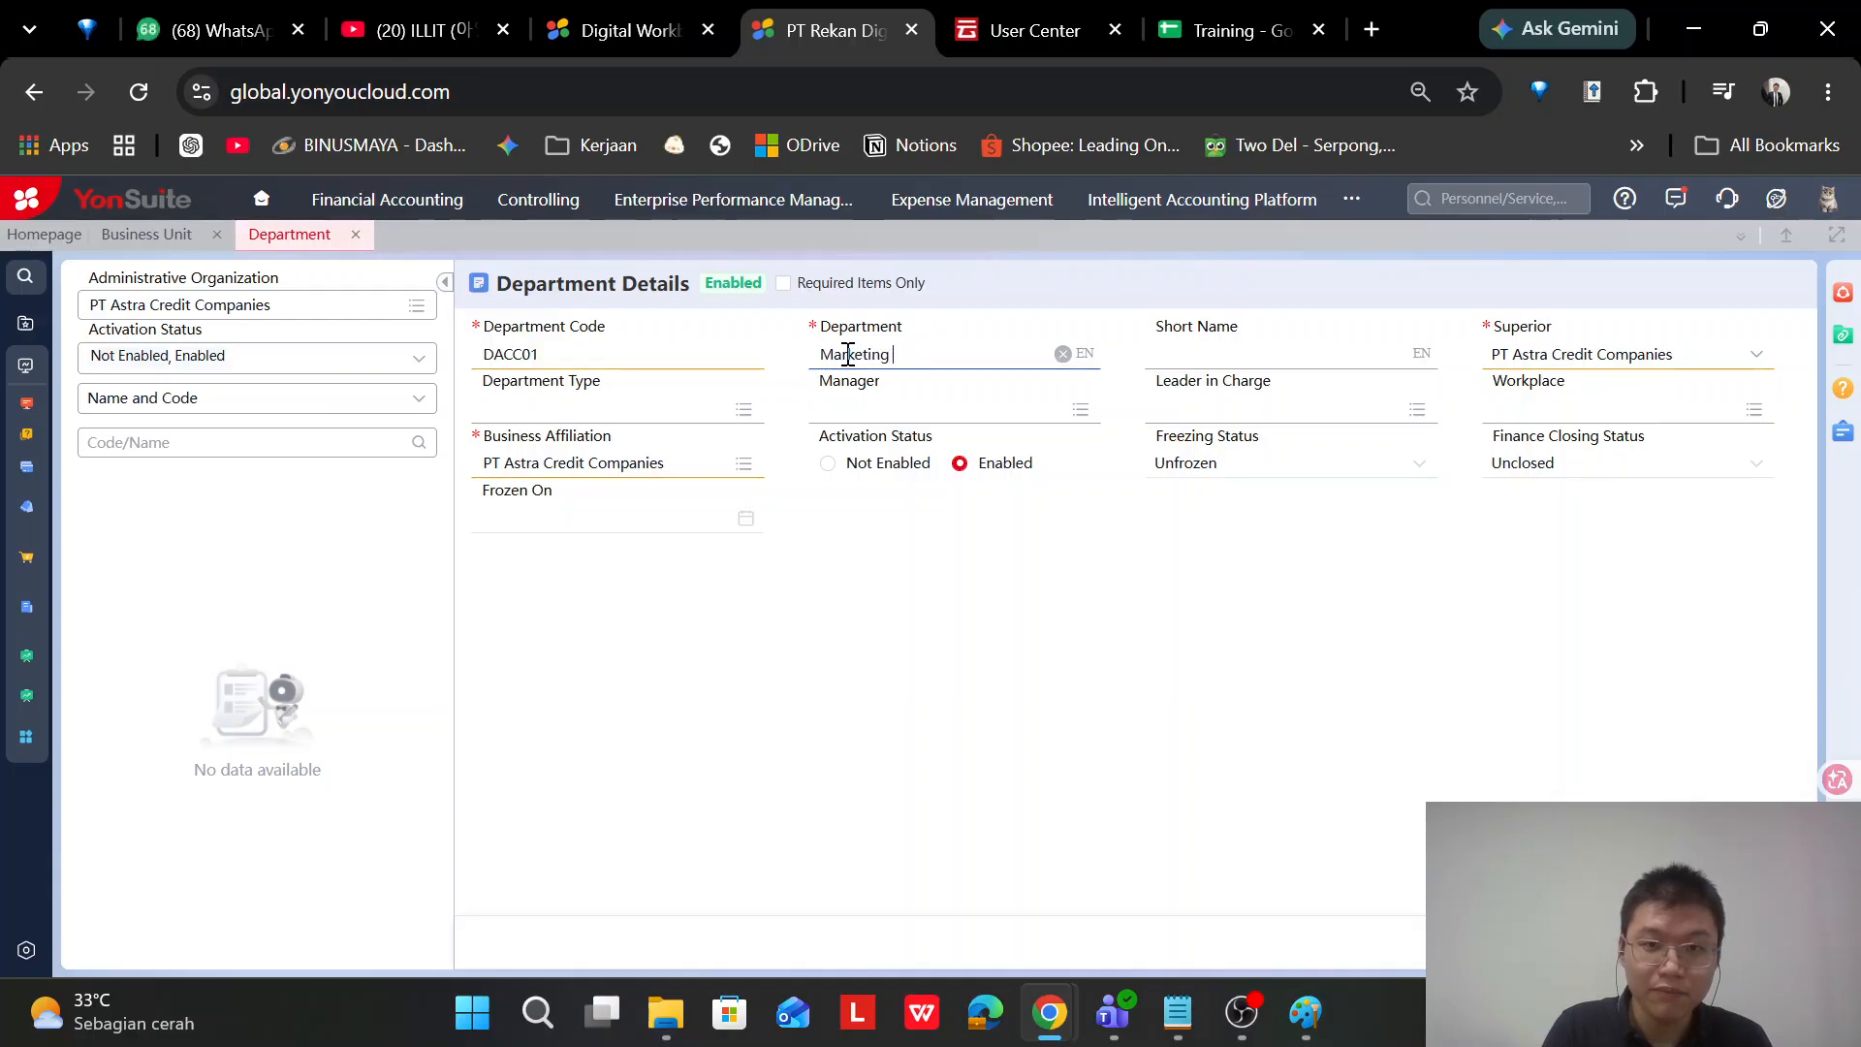
left_click(1224, 343)
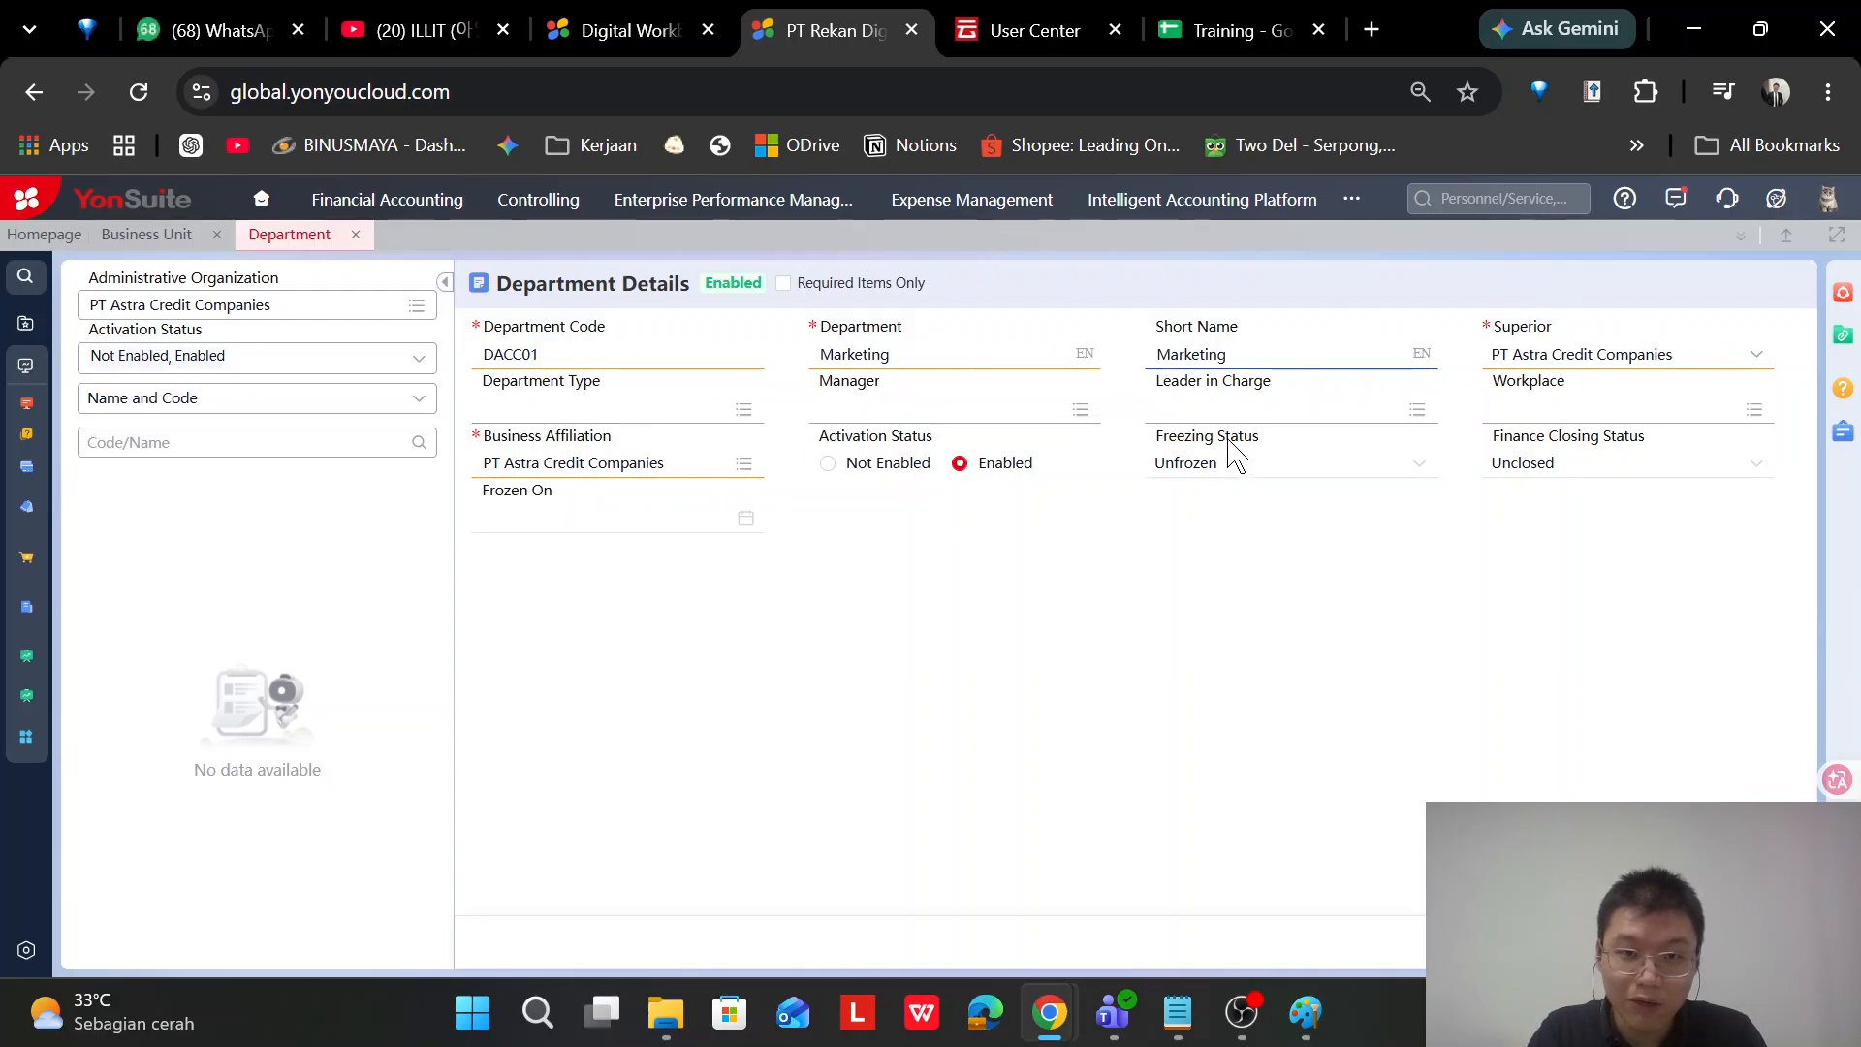
Look through the employees offered as manager, leave the manager unassigned and save the new department
left_click(1080, 419)
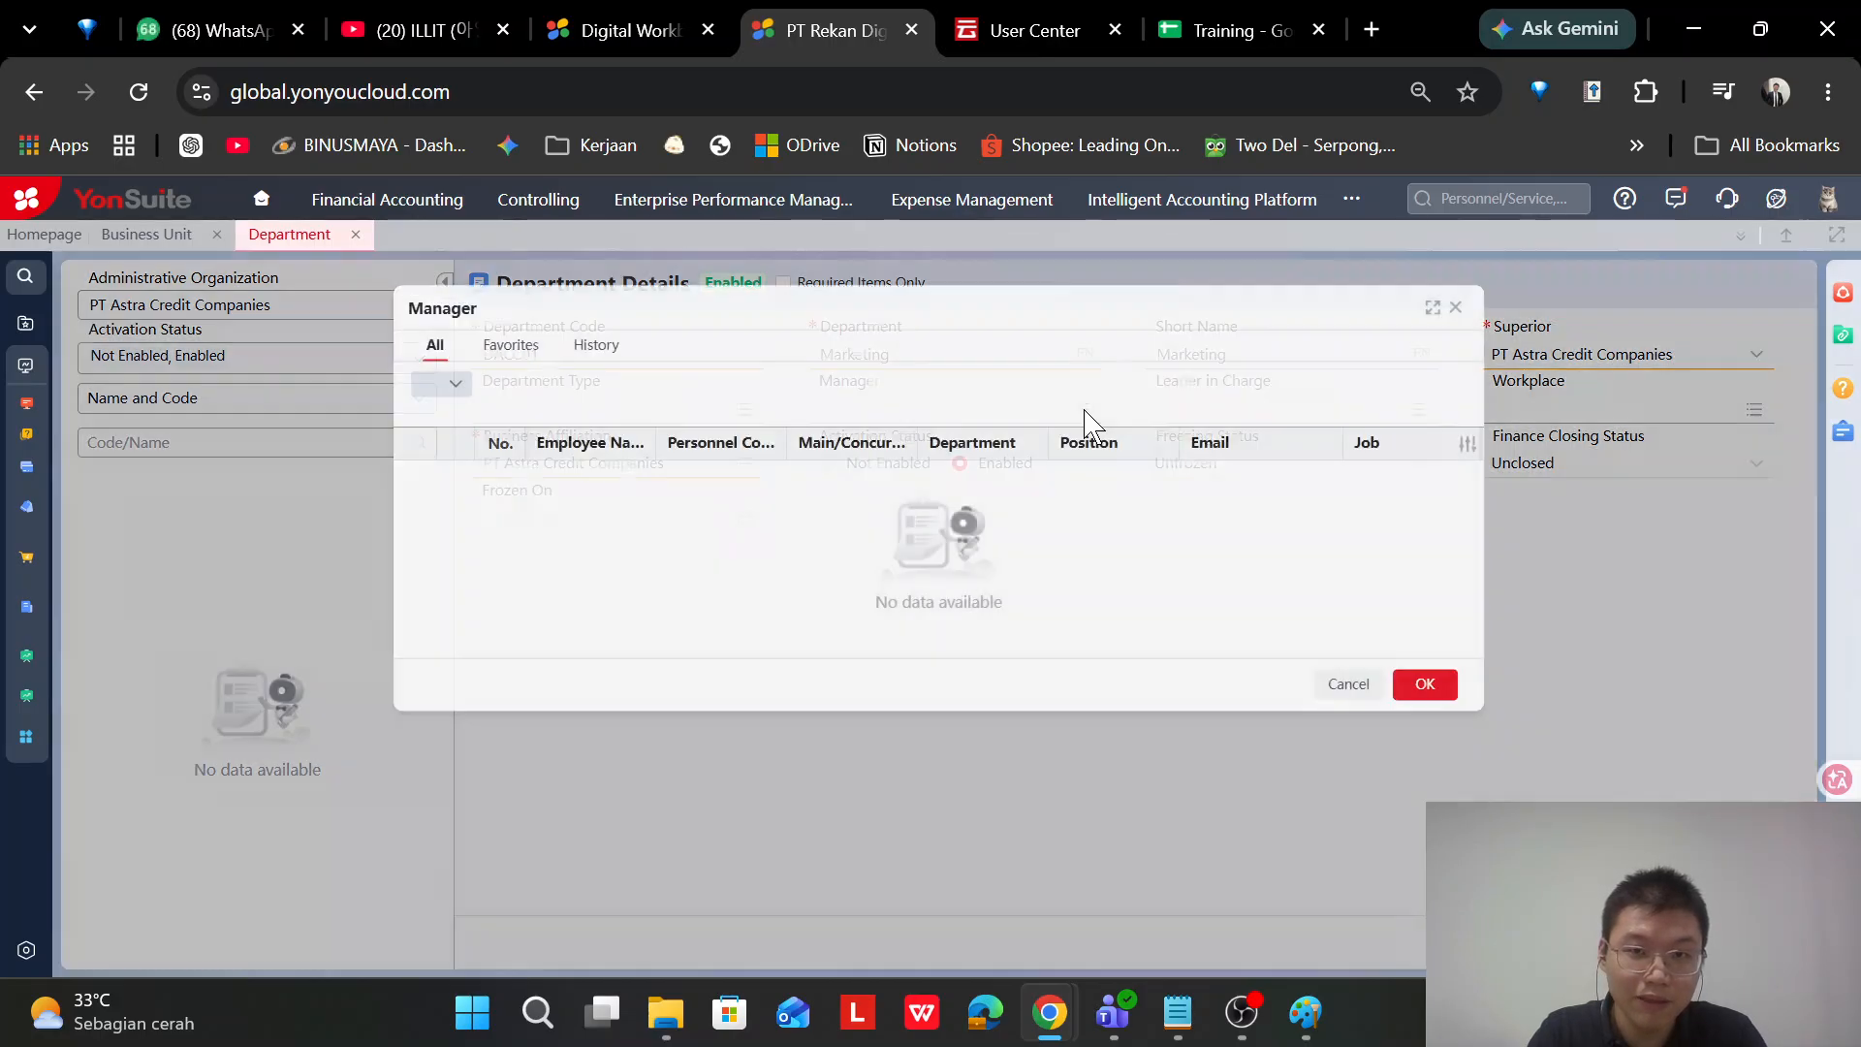
scroll(948, 572, "down", 3)
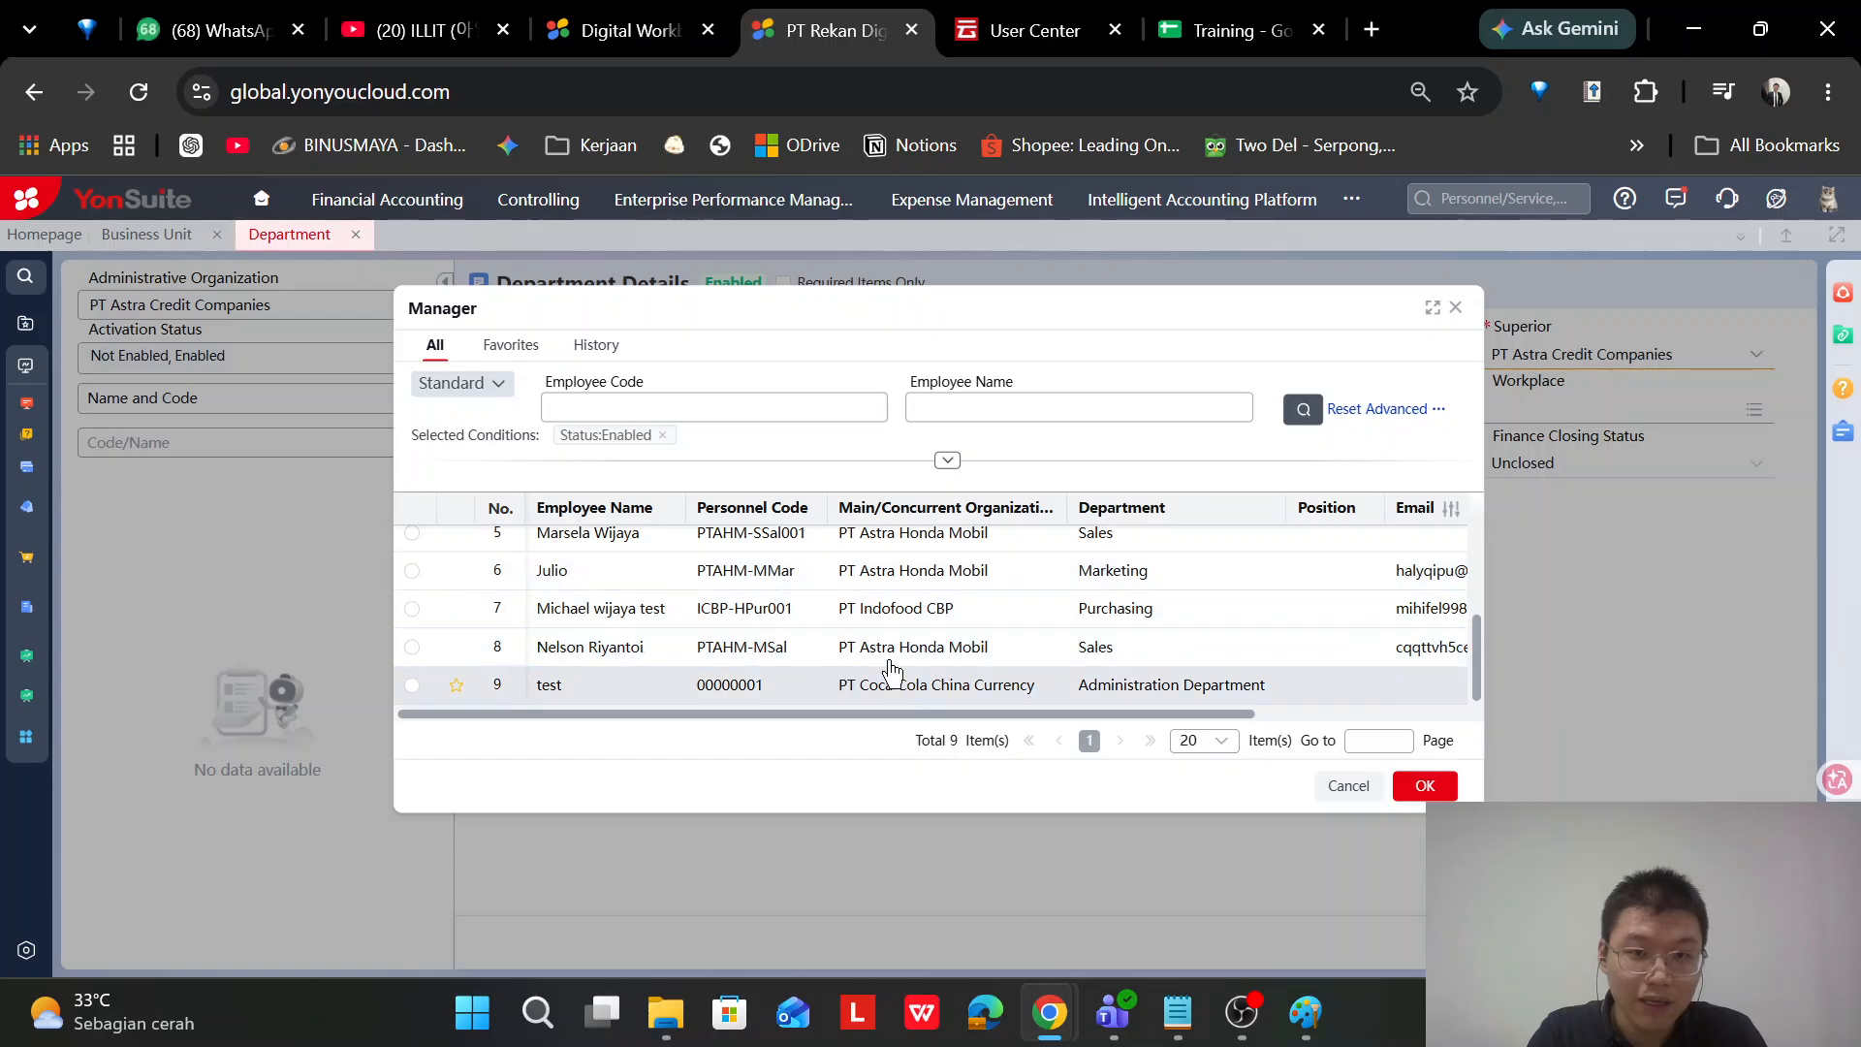
scroll(1212, 639, "up", 3)
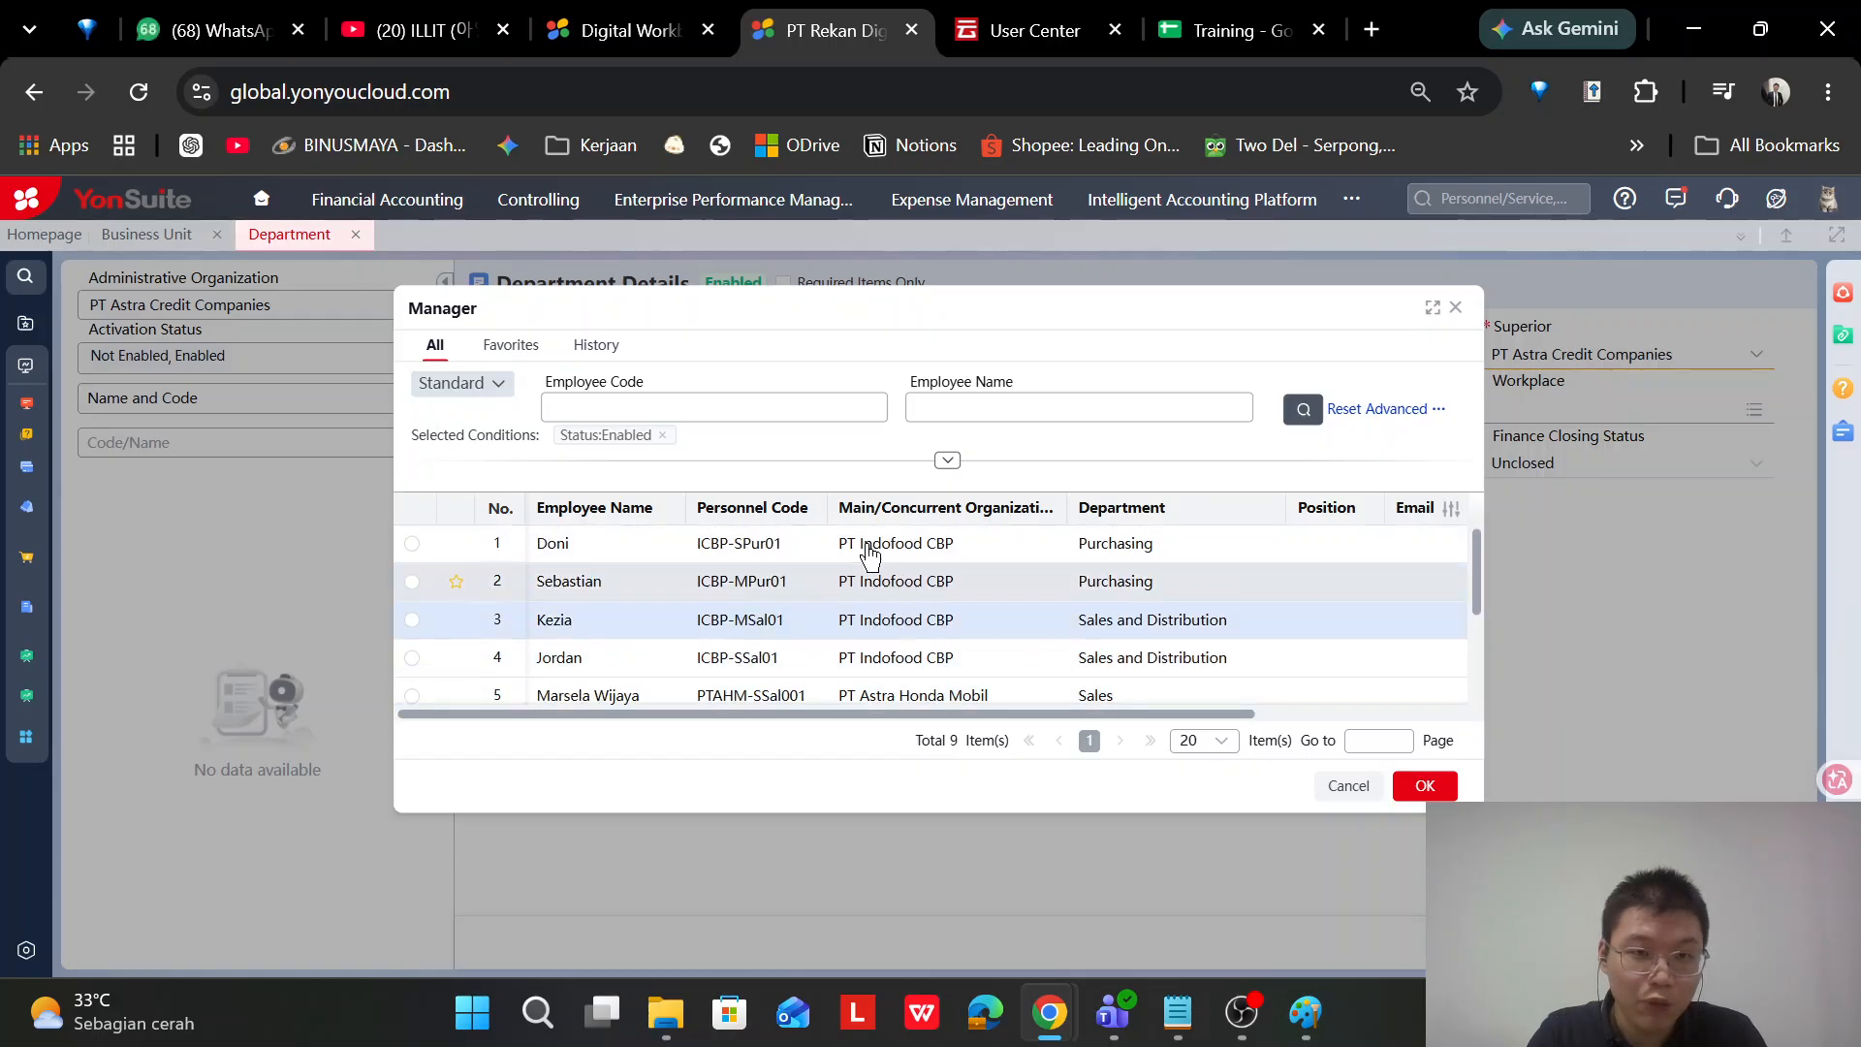
left_click(1349, 785)
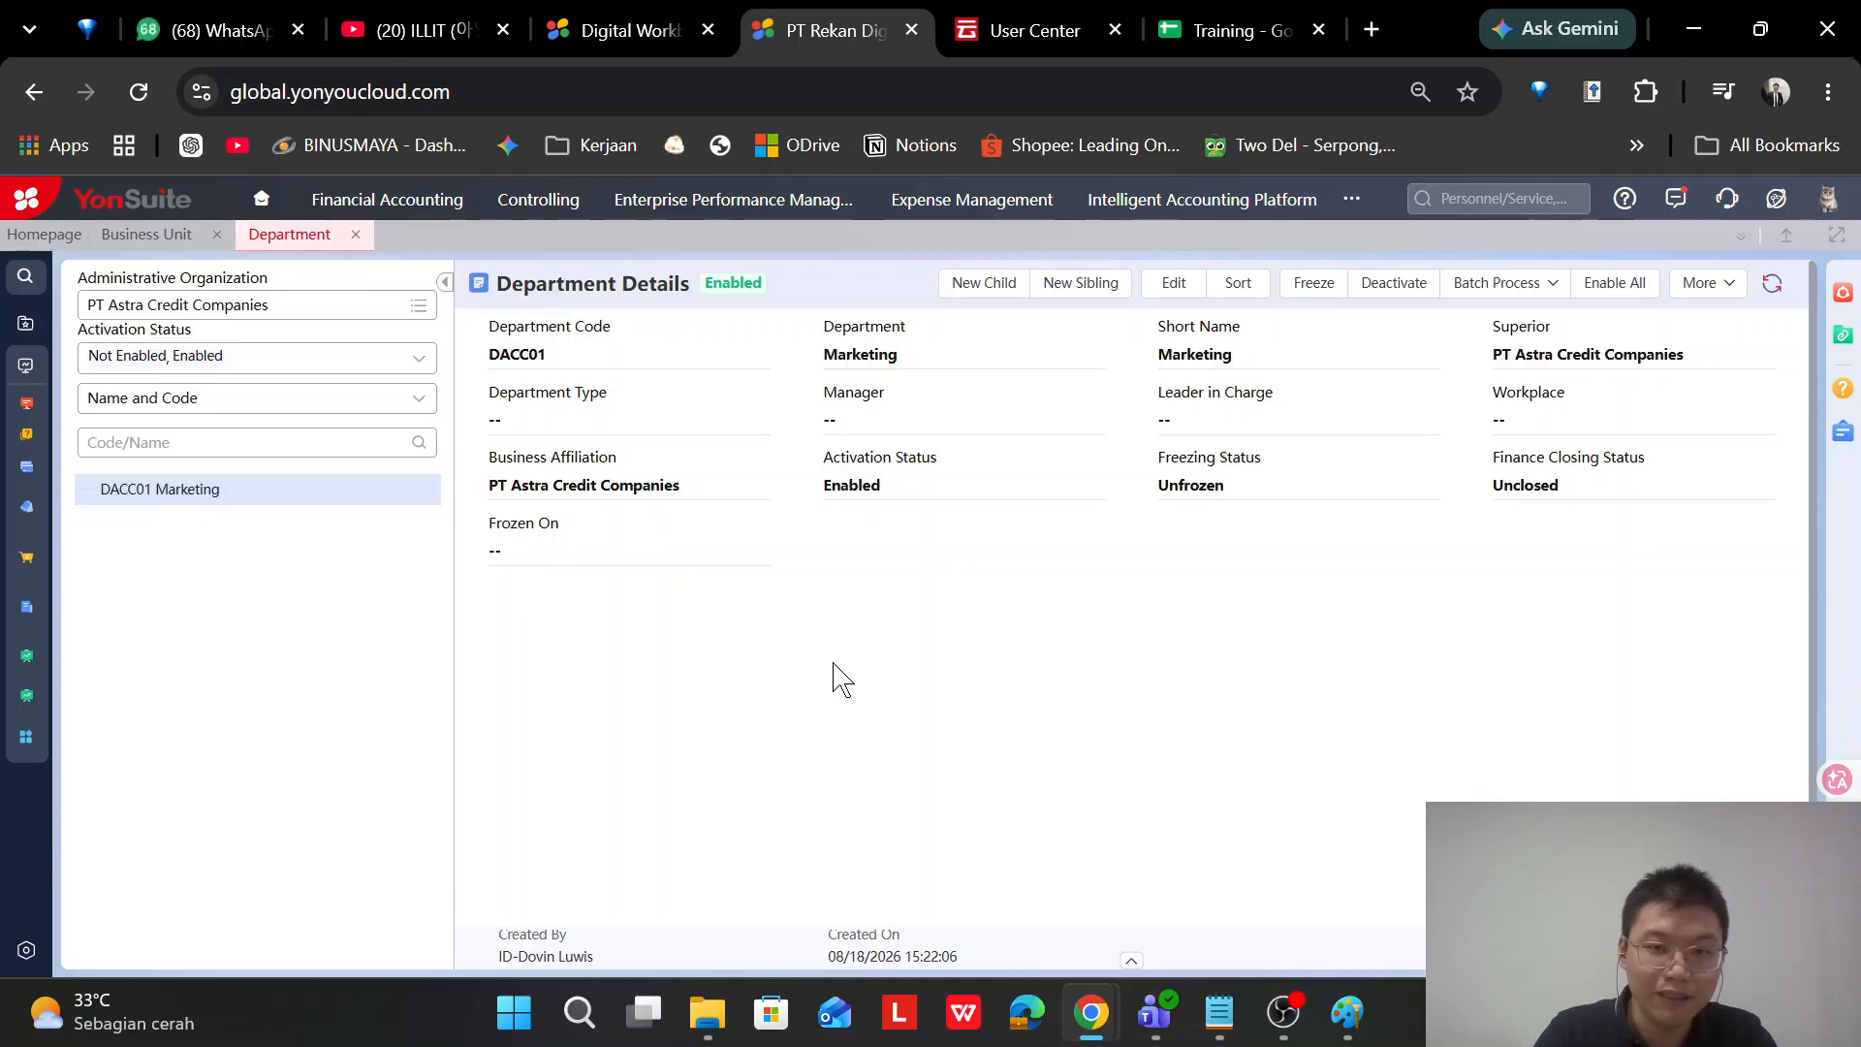
Switch to Paint and draw a rounded rectangle beside the PT Astra Honda Motor box, undoing the extra rectangles
left_click(1219, 1013)
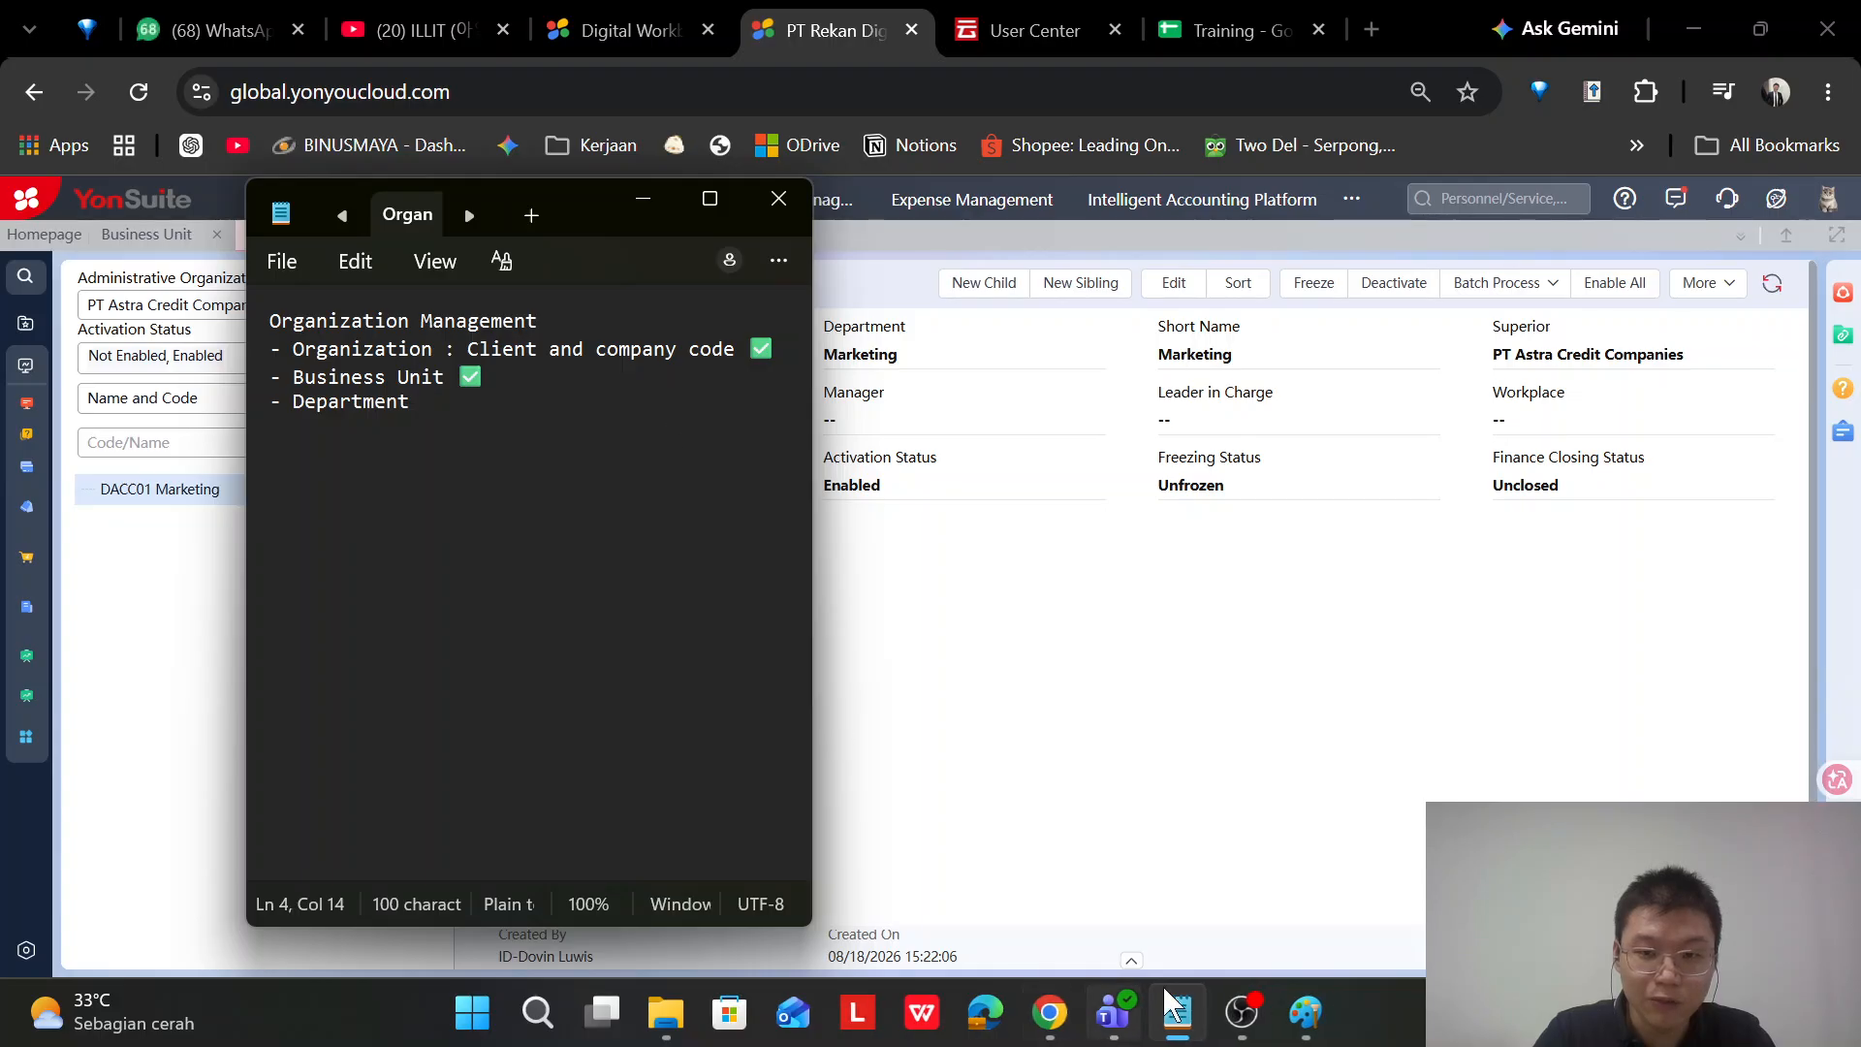
left_click(1302, 1016)
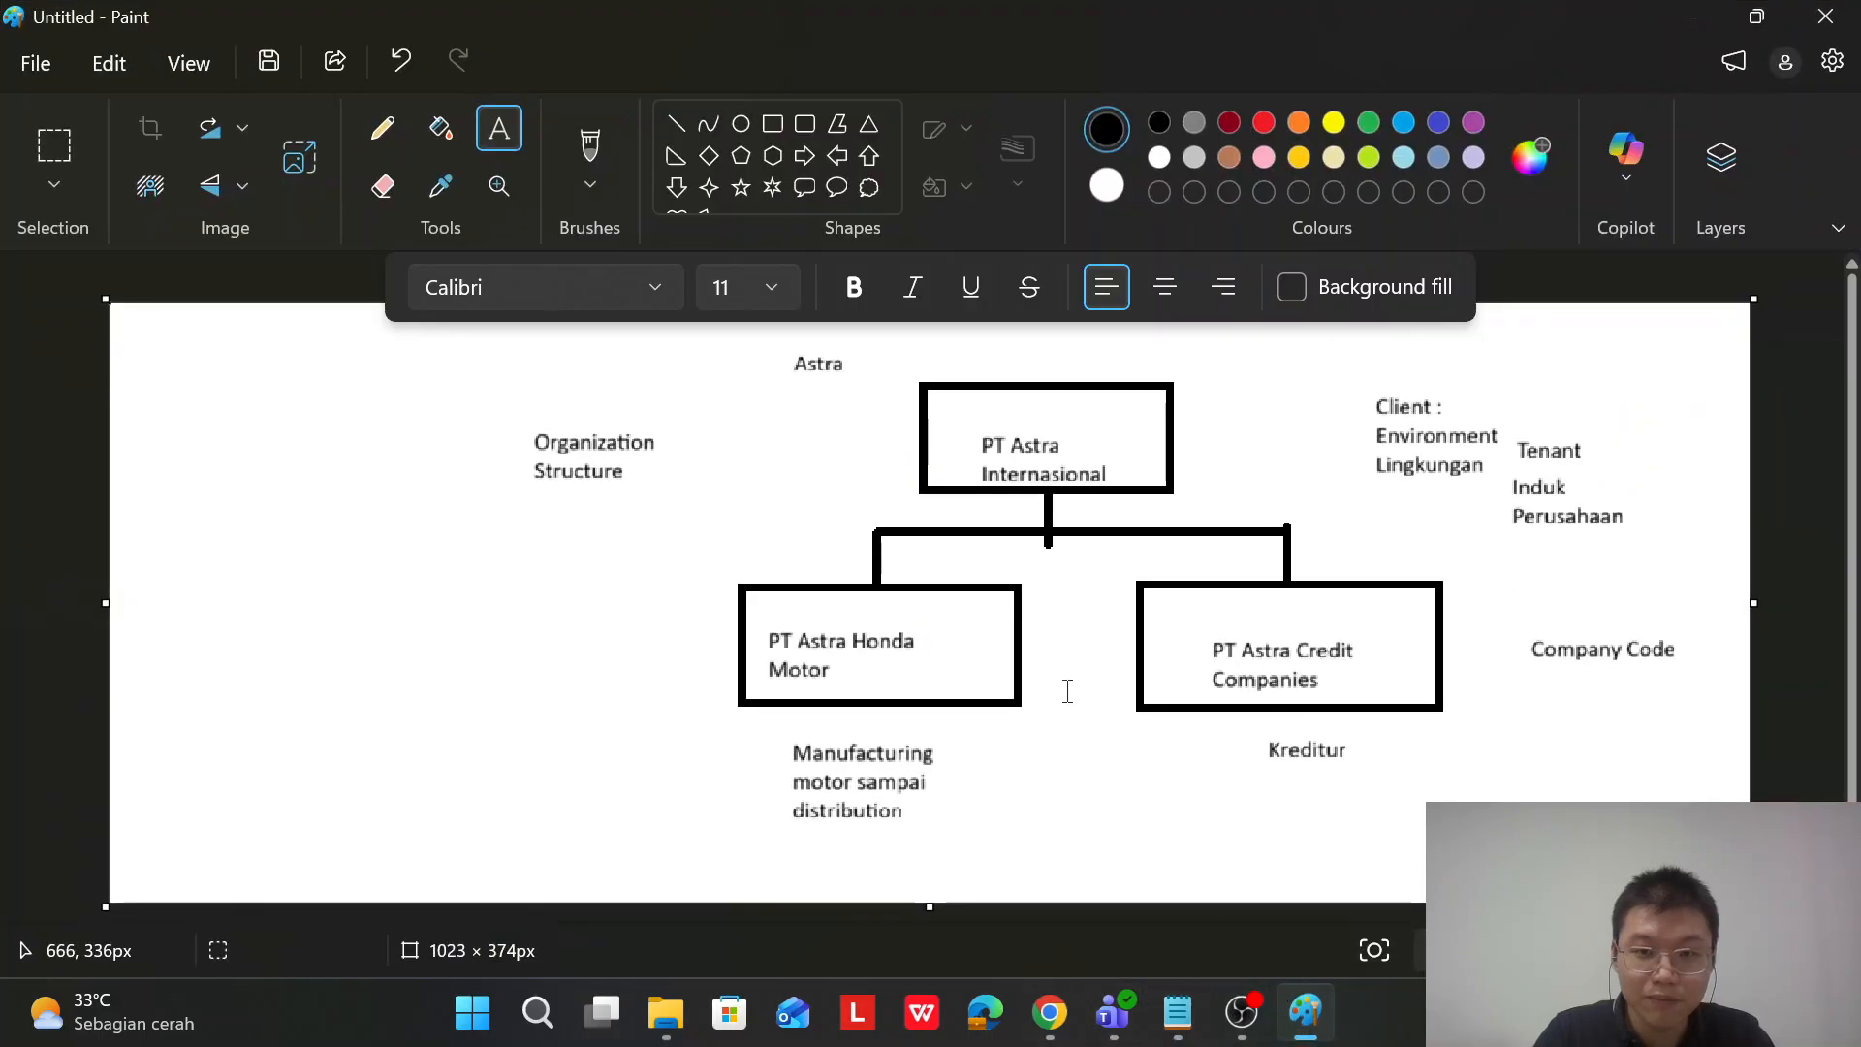
left_click(806, 124)
left_click_drag(143, 562, 380, 667)
left_click_drag(438, 560, 692, 668)
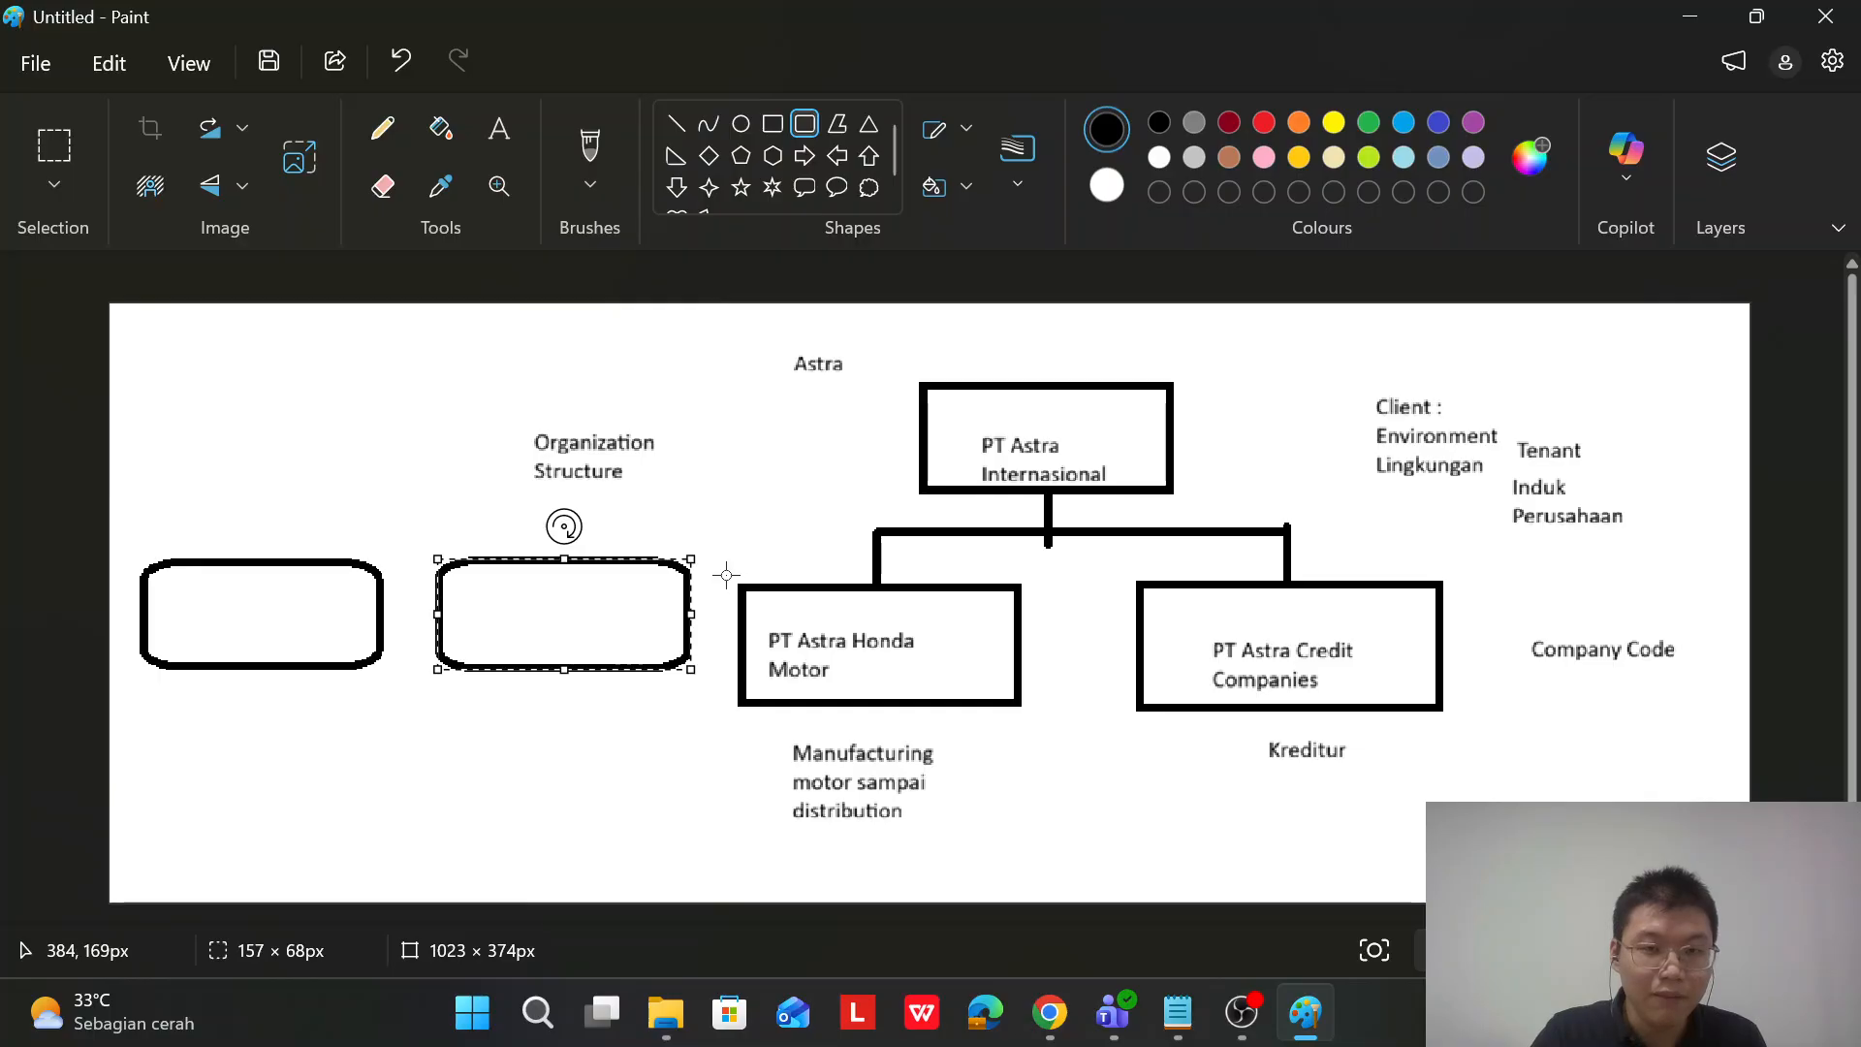
left_click_drag(737, 568, 998, 671)
key("ctrl+z")
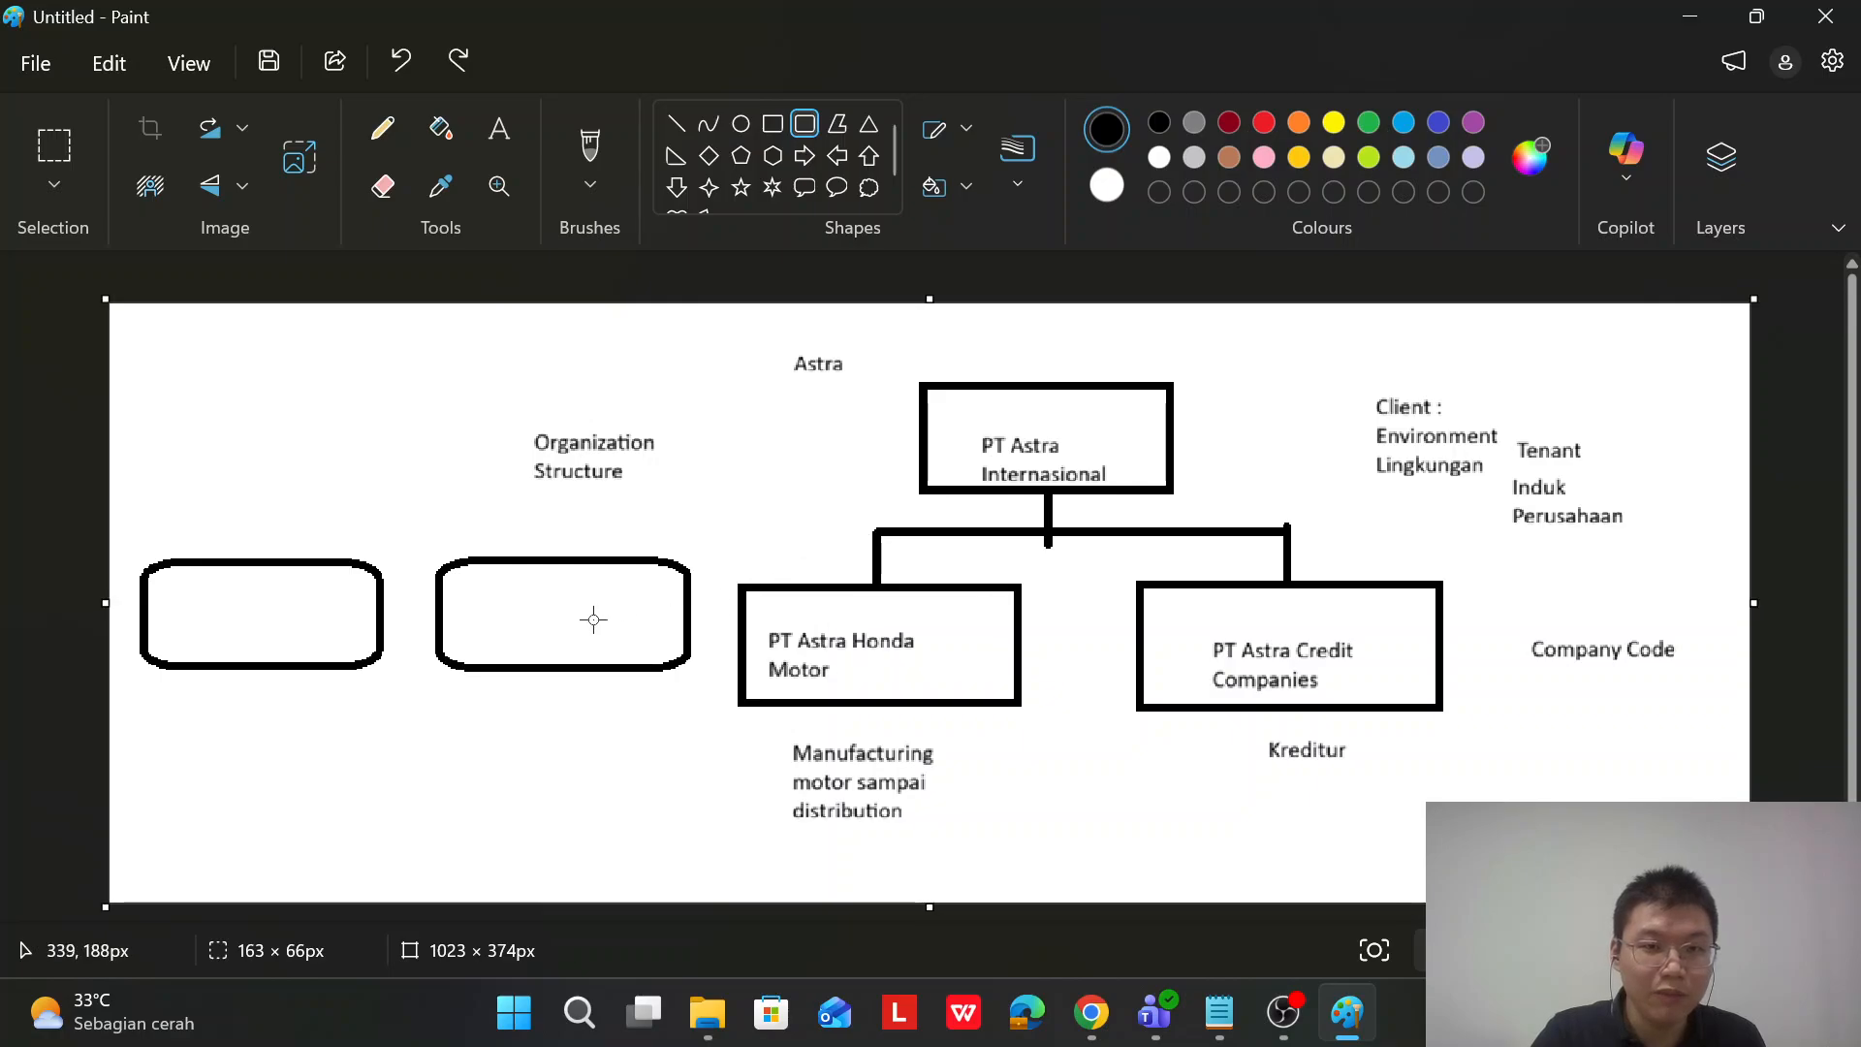
key("ctrl+z")
Draw three more rounded rectangles near the PT Astra Honda Motor box, about 144 × 84, 157 × 63 and 125 × 74 px
left_click_drag(247, 705, 480, 841)
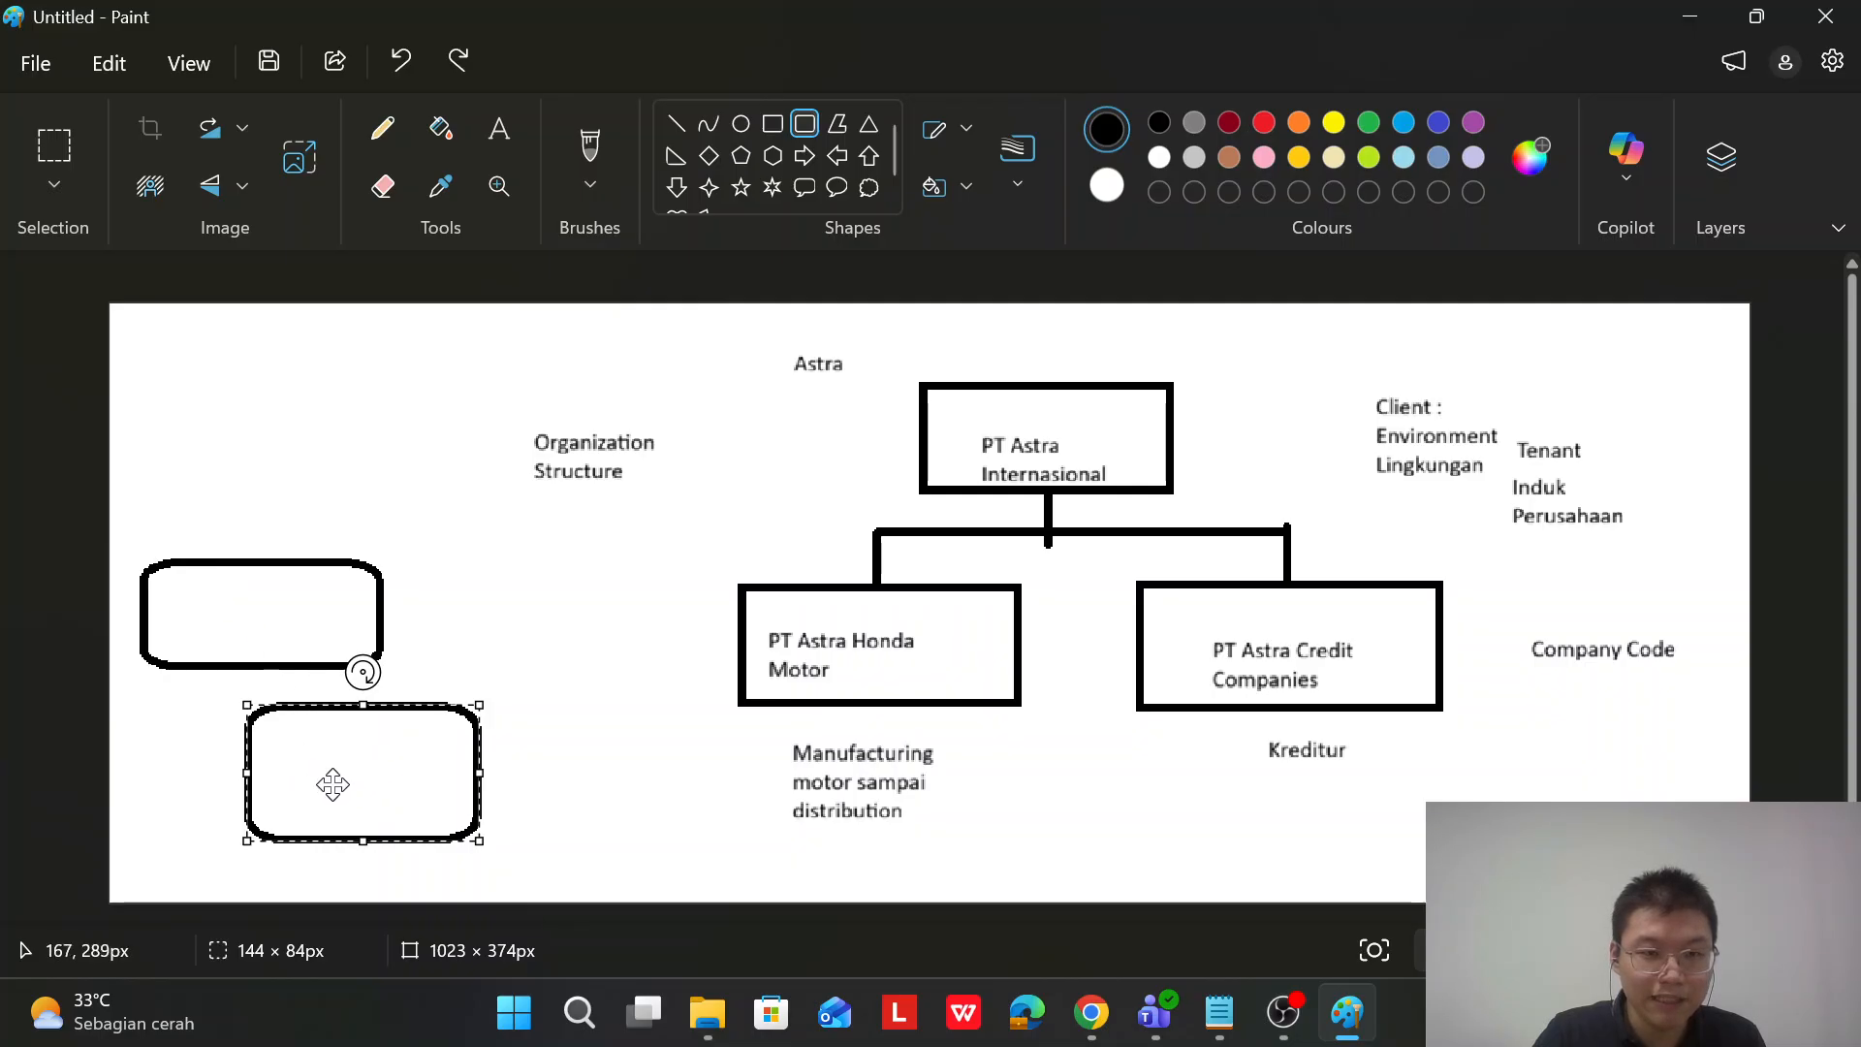
left_click_drag(457, 562, 520, 646)
left_click_drag(729, 665, 711, 666)
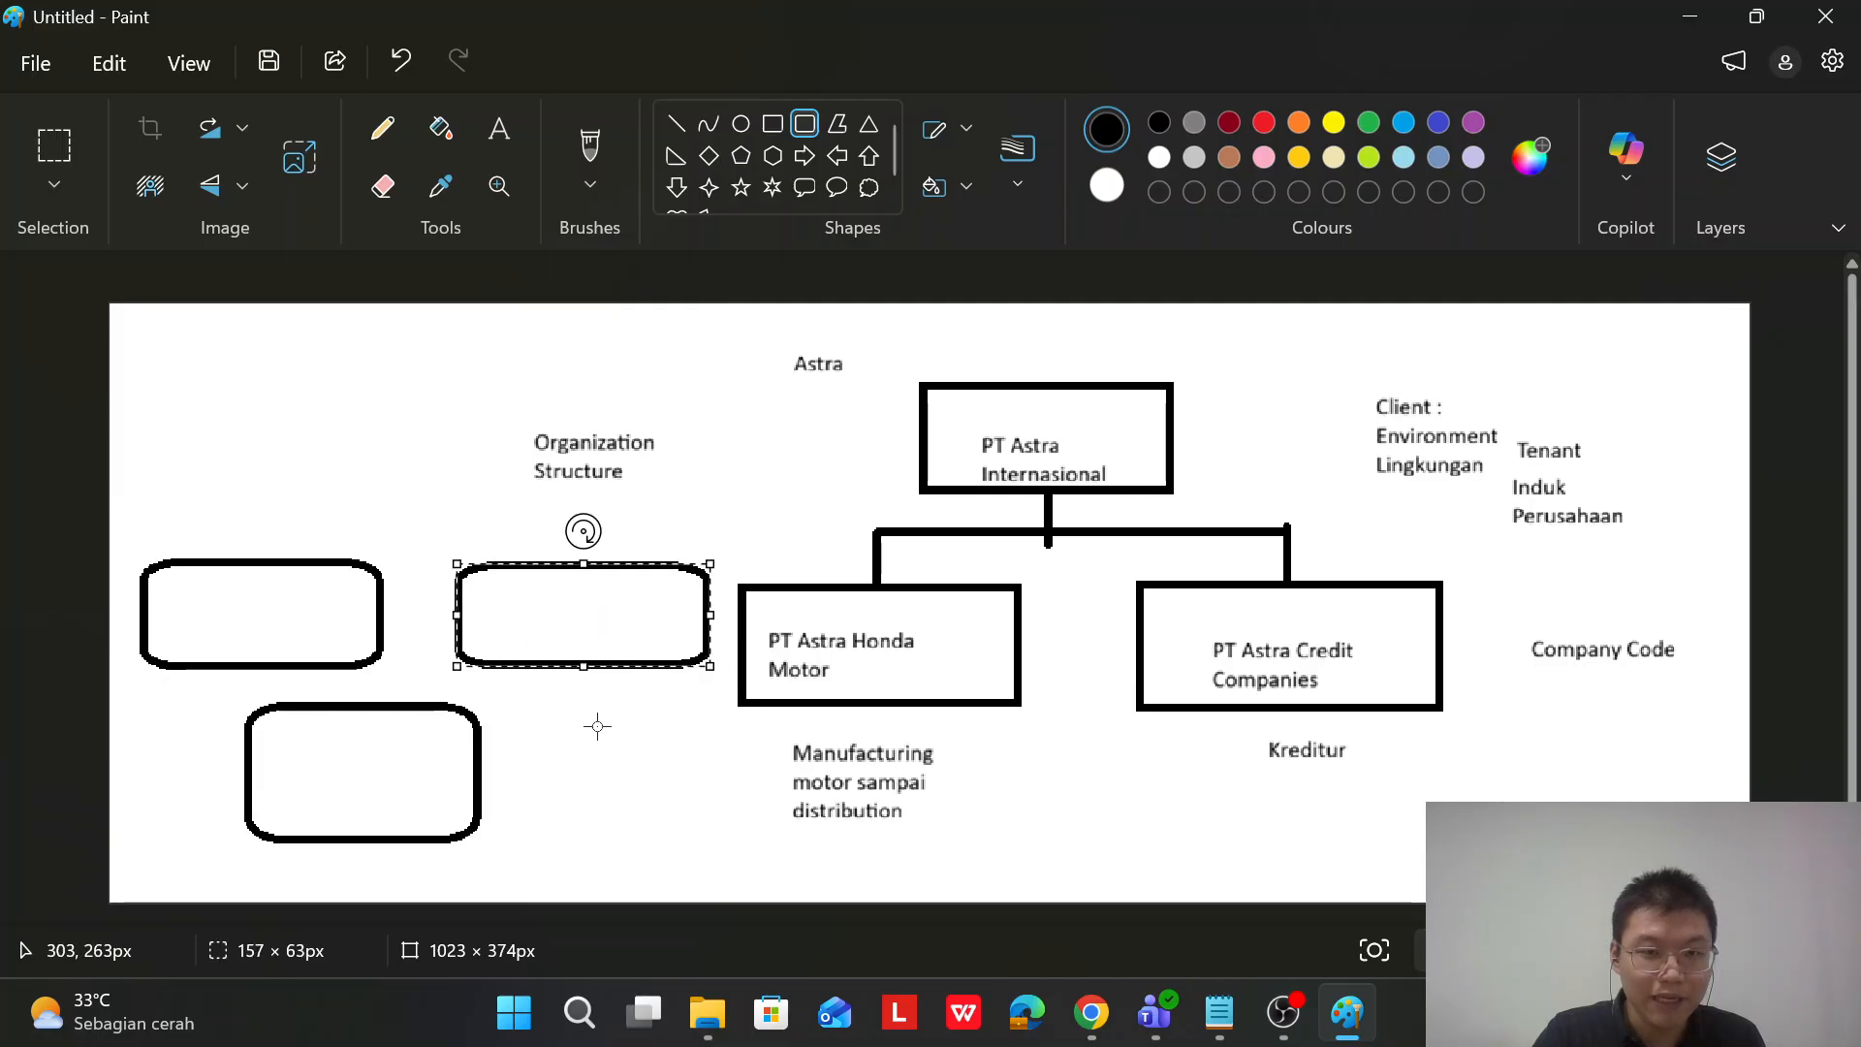
left_click_drag(592, 722, 781, 803)
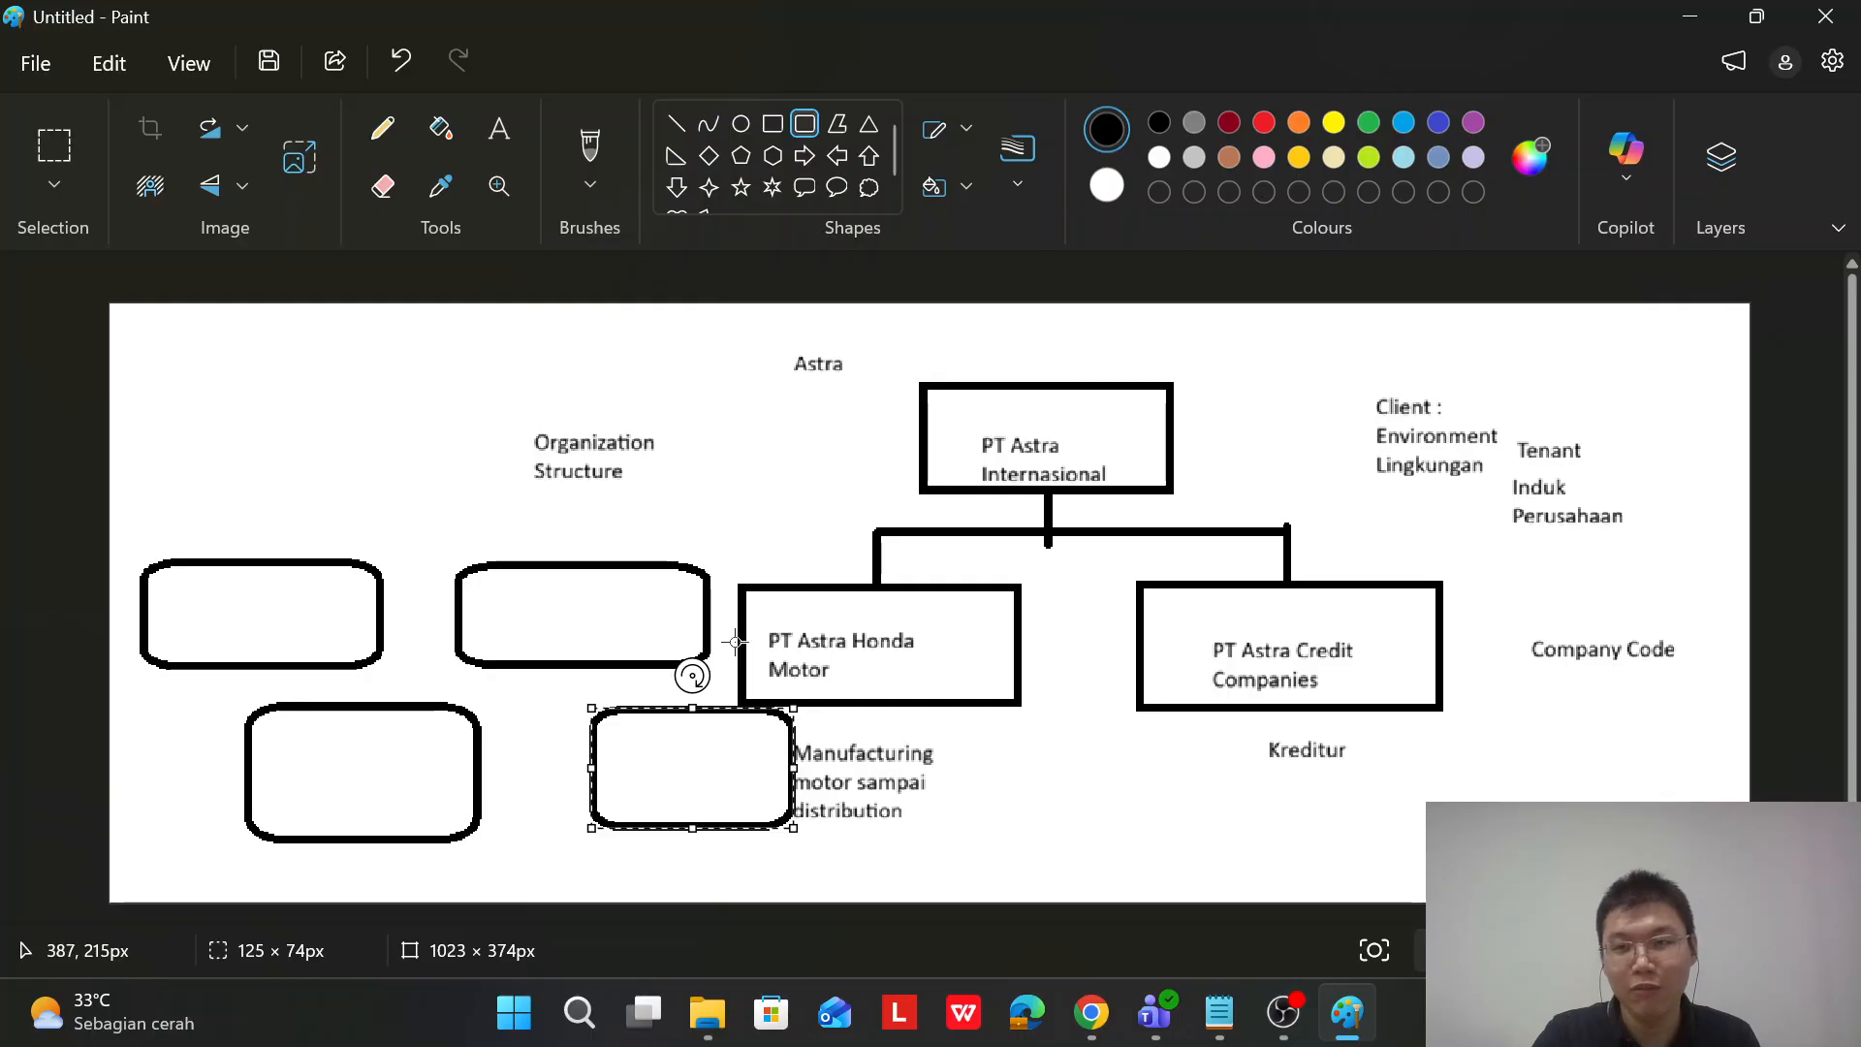
Close the untitled Paint drawing and return to the department page in YonSuite
left_click(1825, 17)
left_click(961, 584)
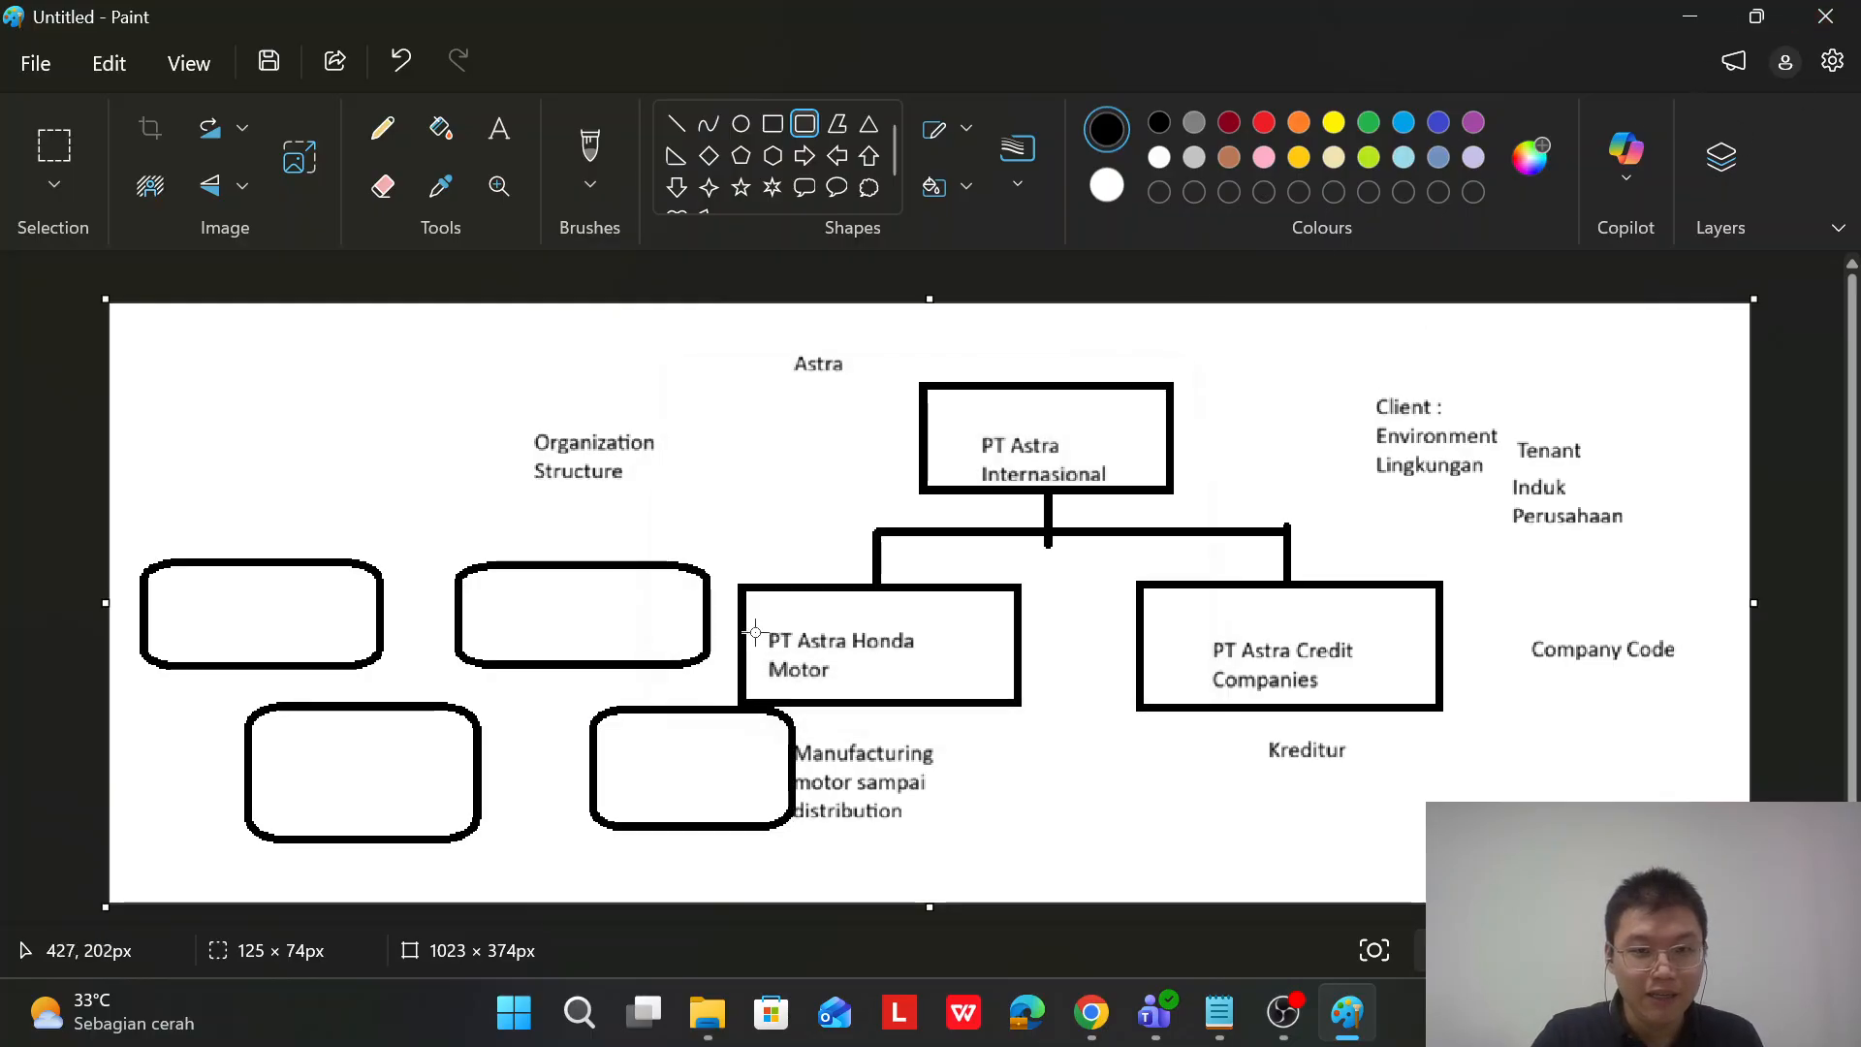
left_click(636, 204)
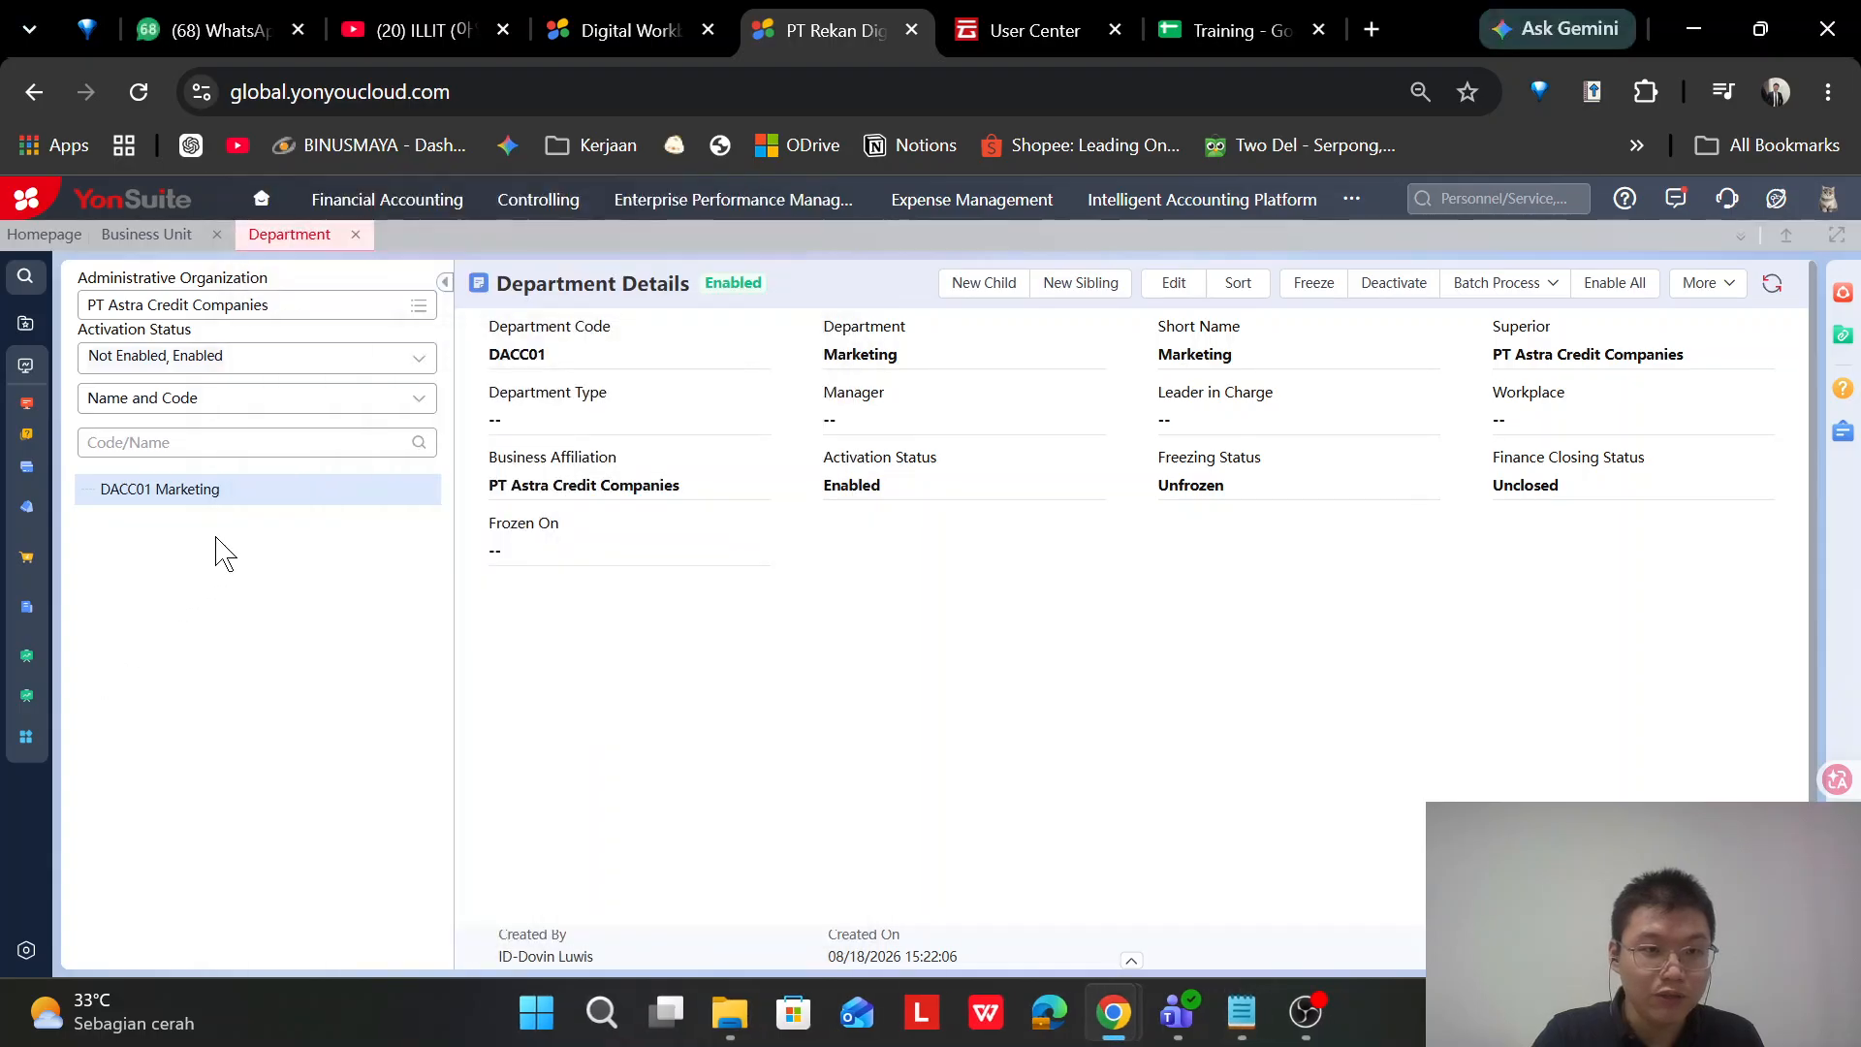
Create and save a child department under Marketing with code DACC011, name Sales and short name Sales, and expand Marketing
left_click(994, 284)
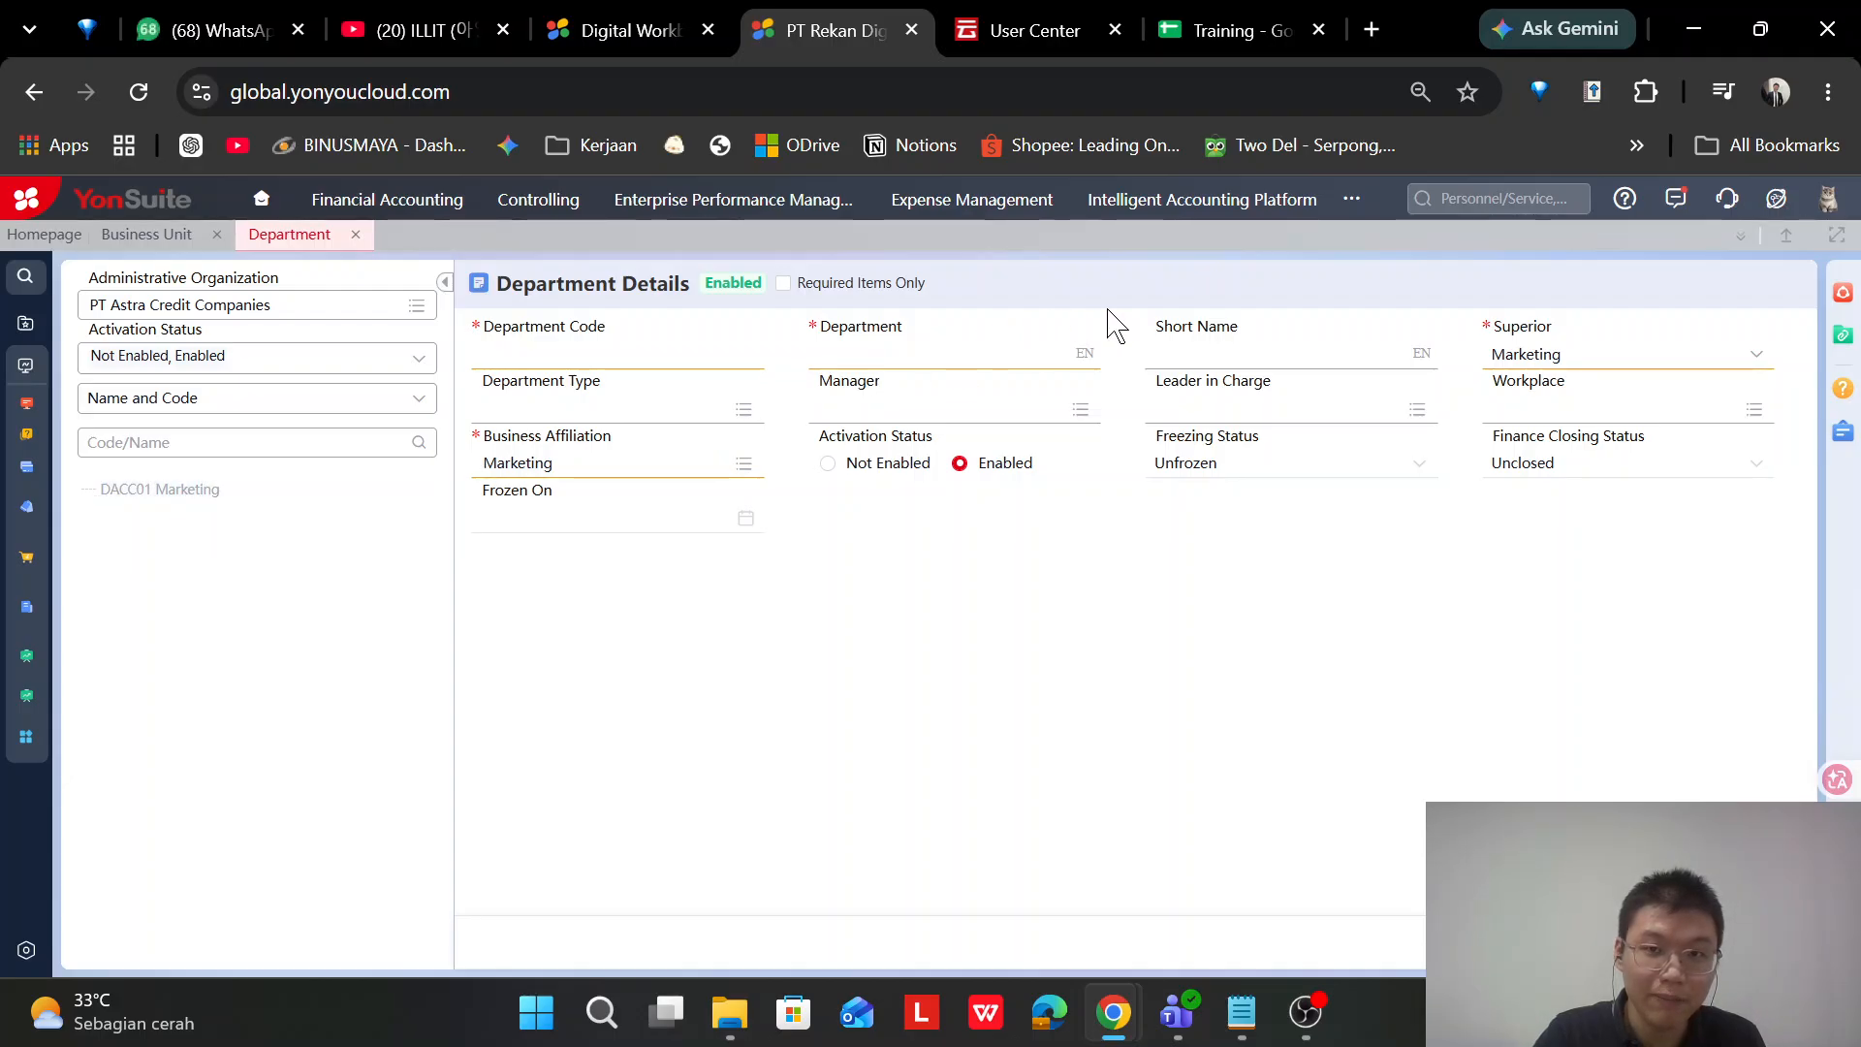
left_click(636, 357)
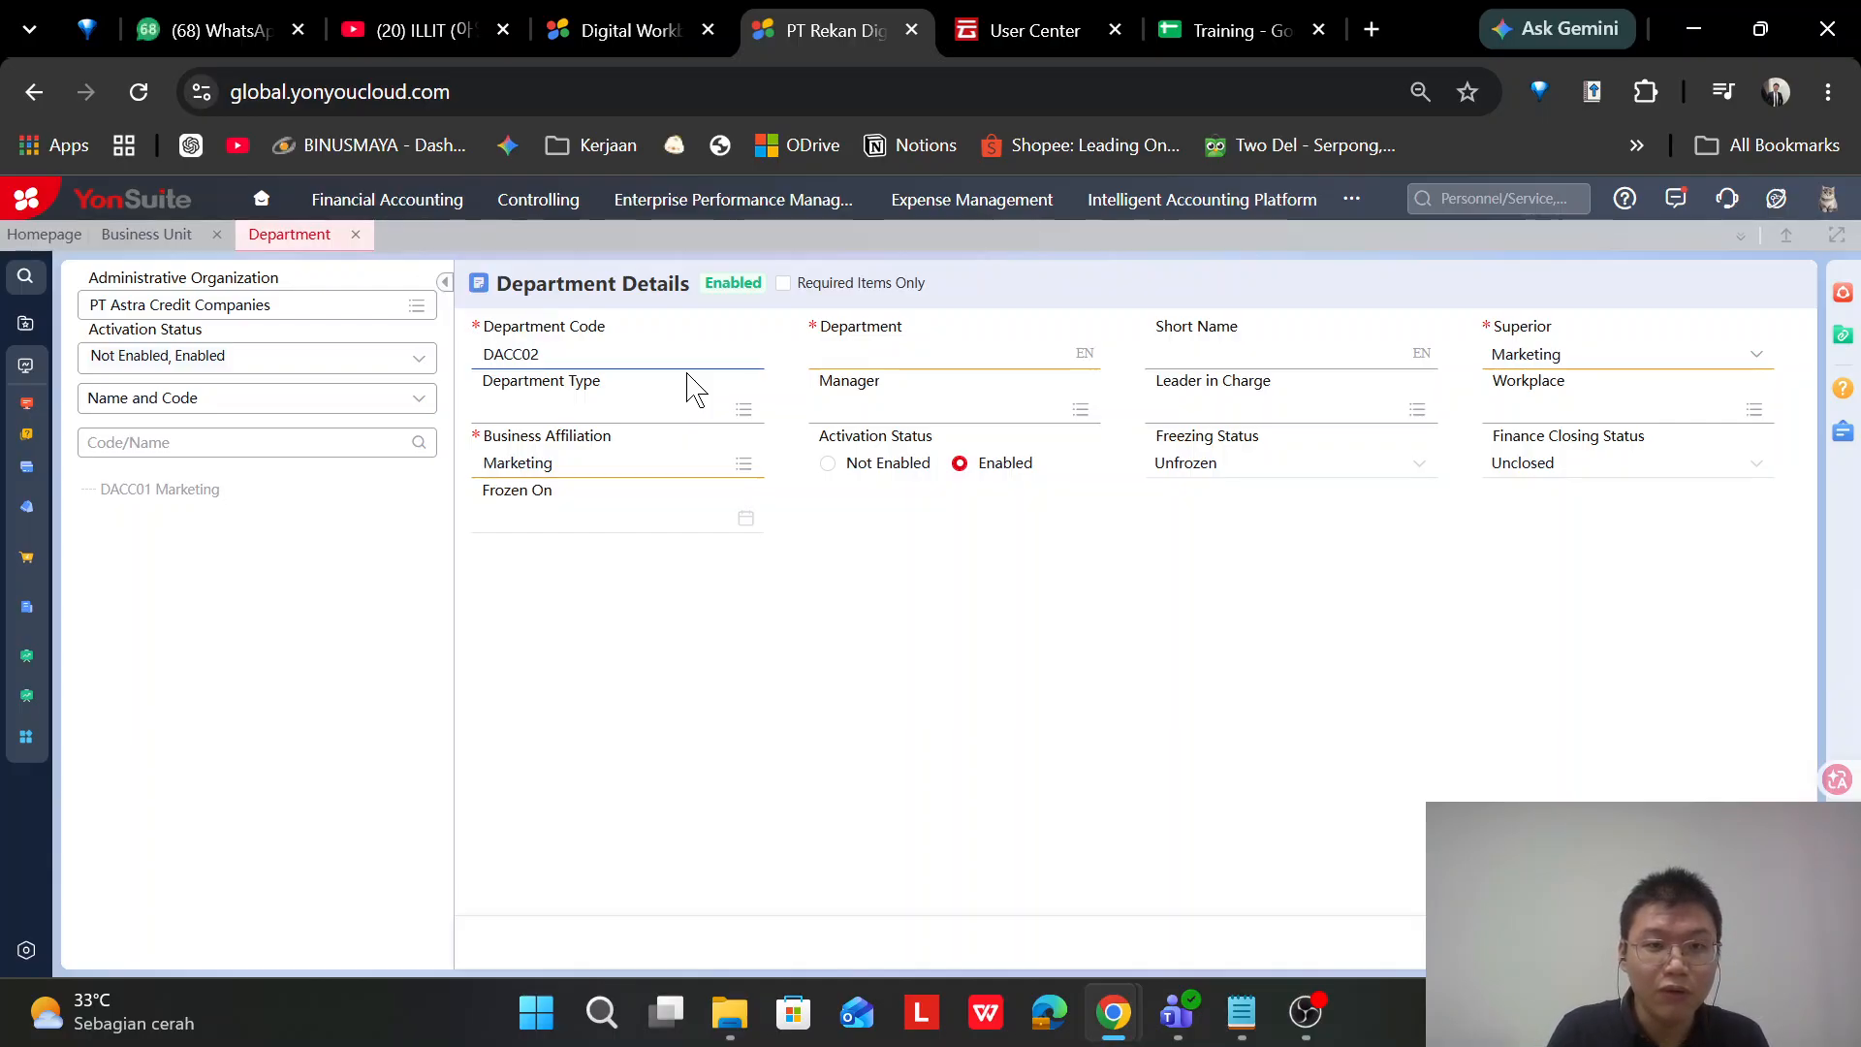
type("DACC01")
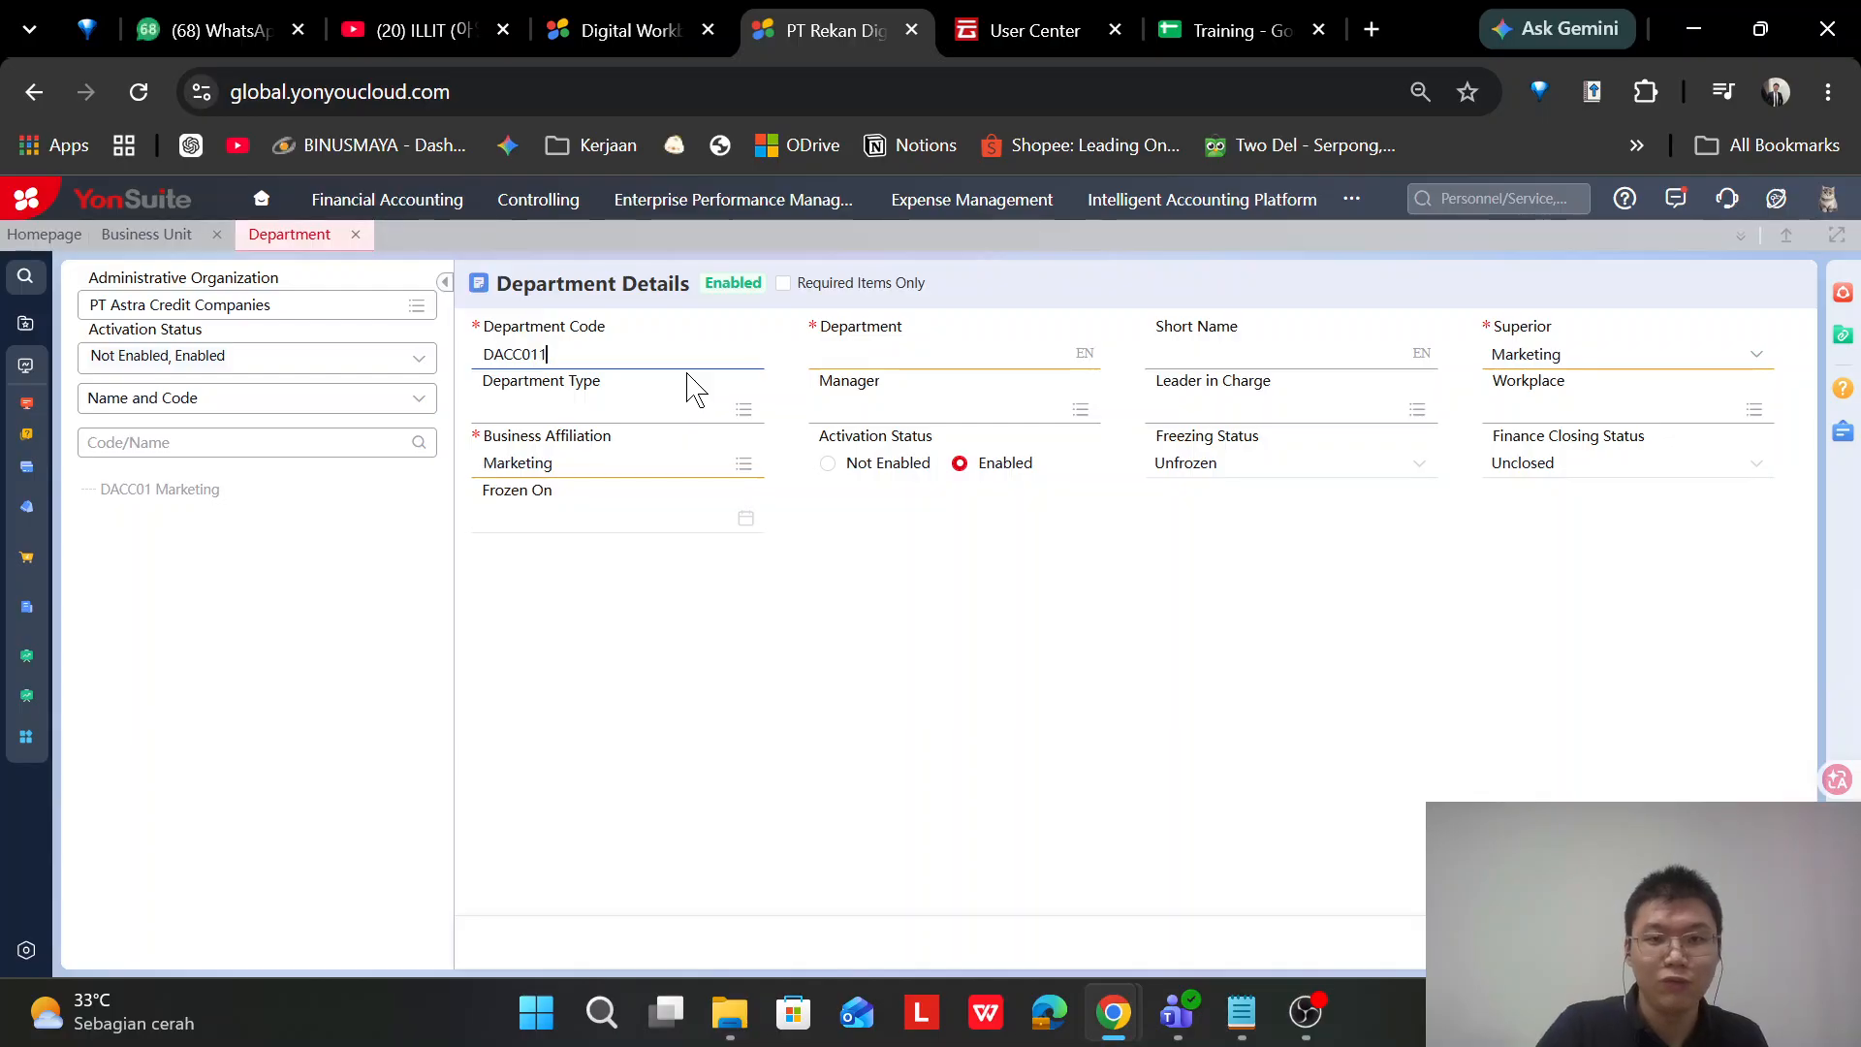
type("1")
left_click(848, 357)
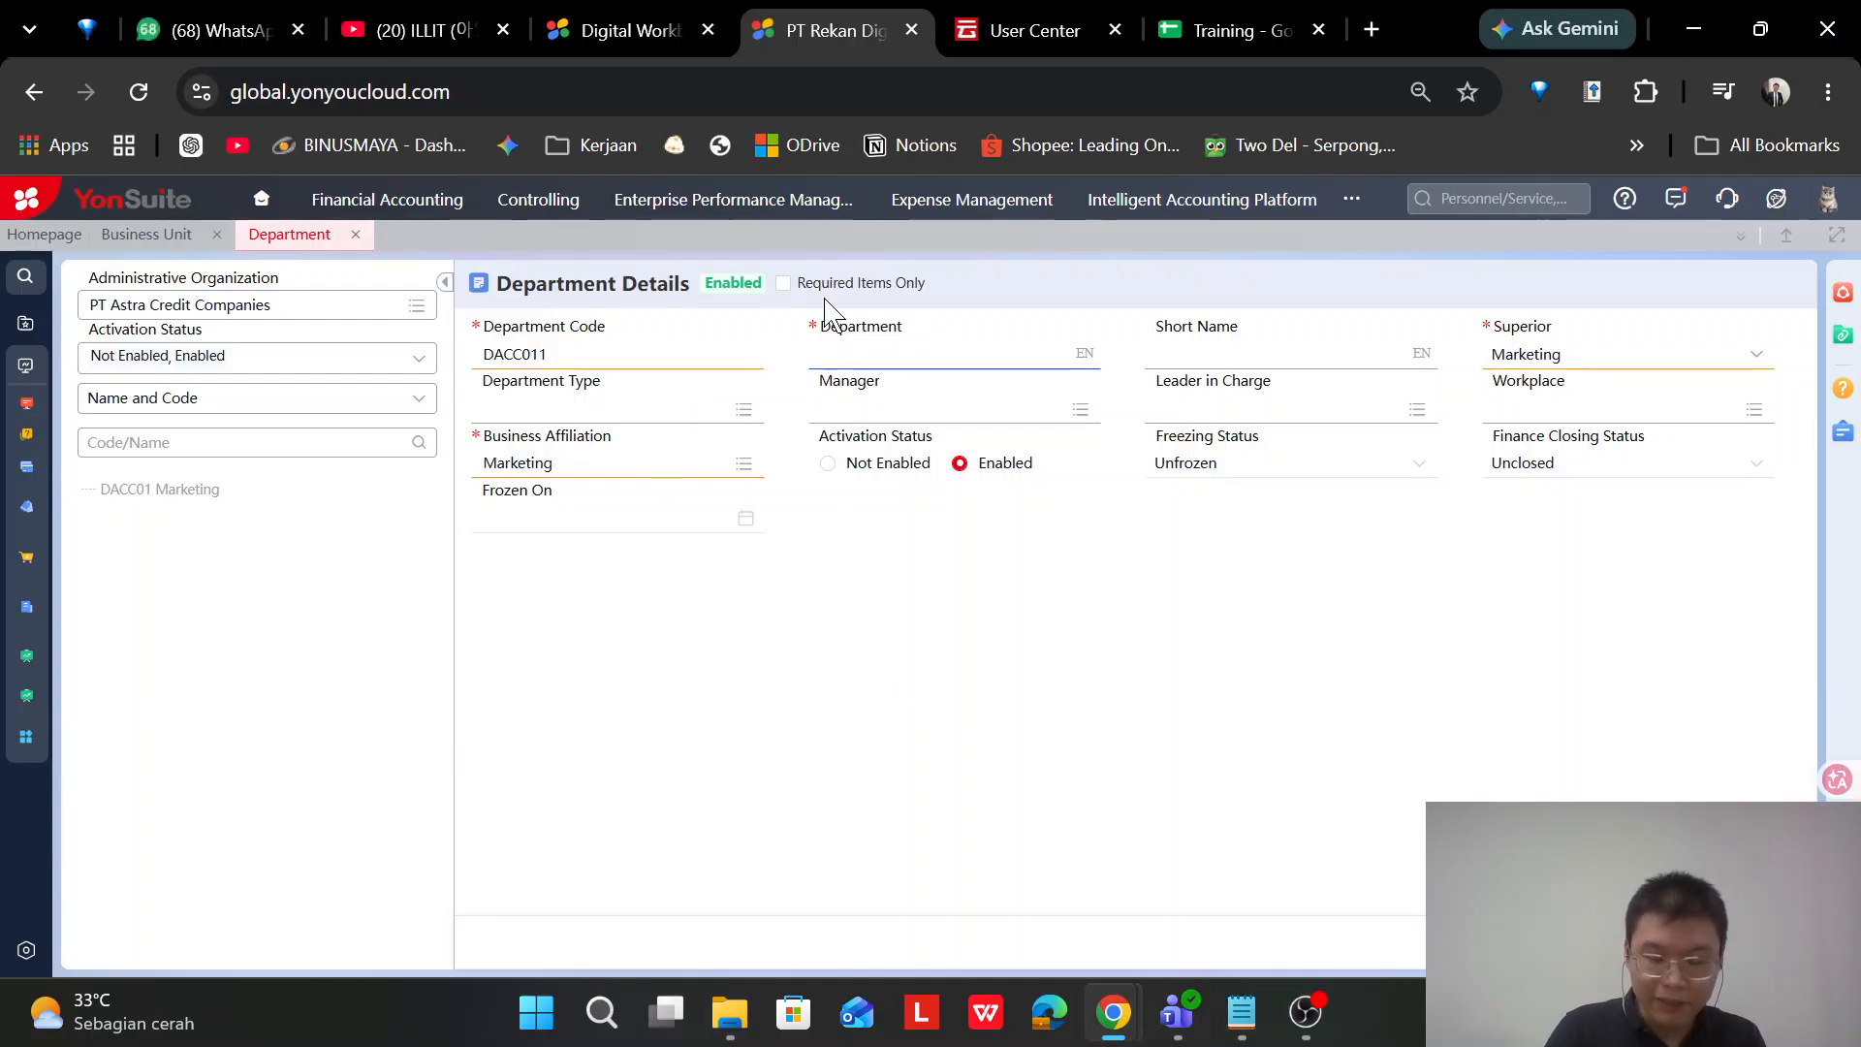
type("Sales")
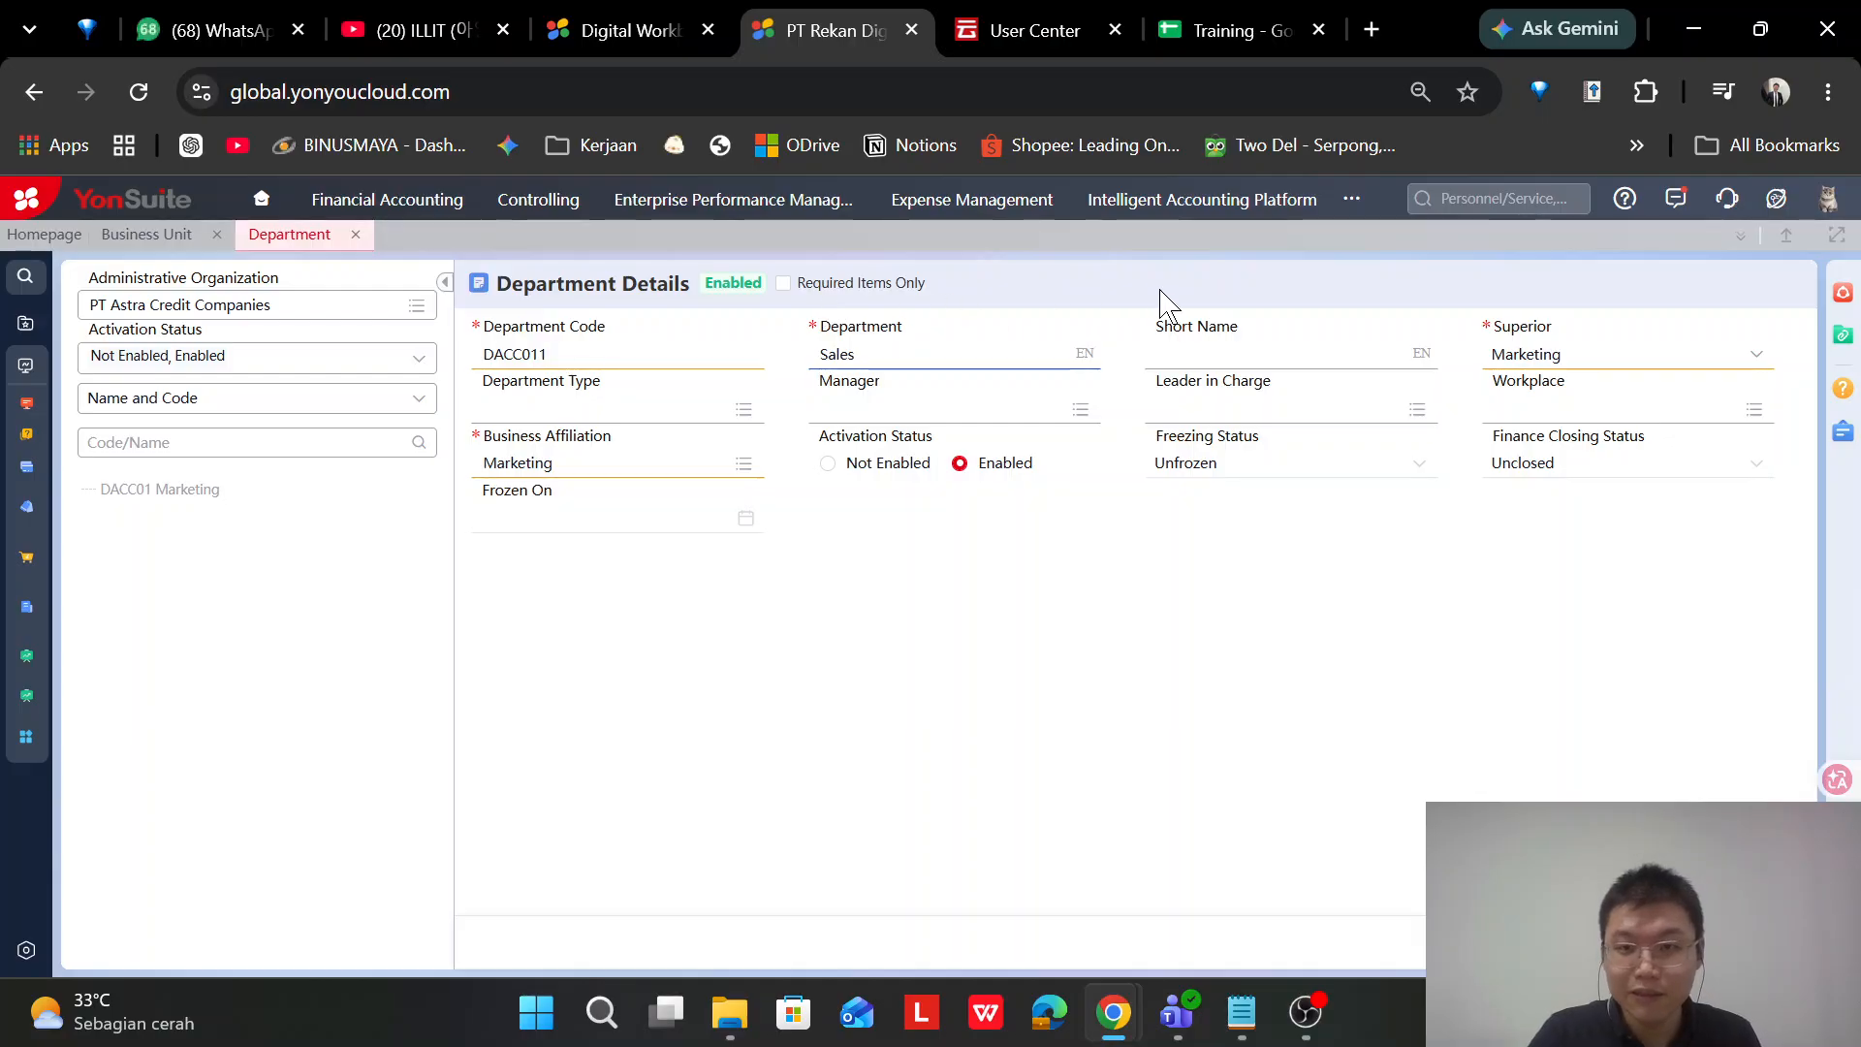
left_click(1209, 349)
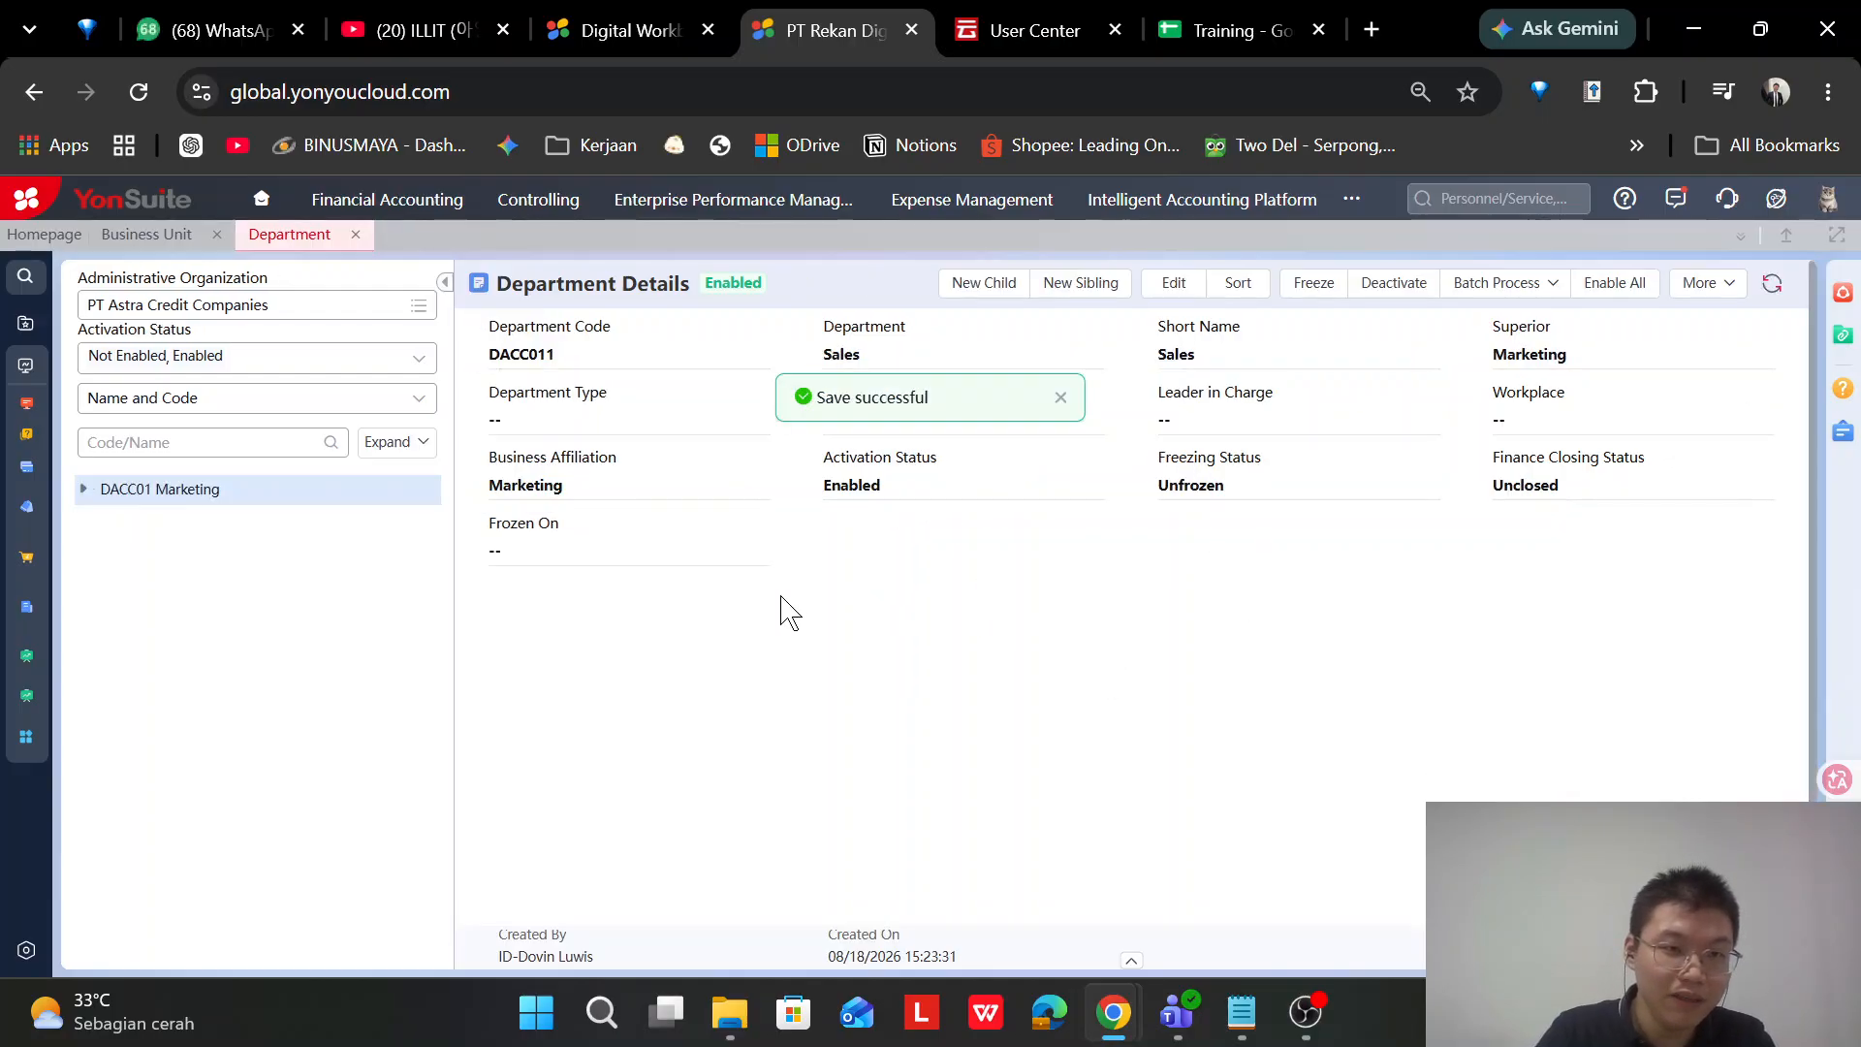
left_click(82, 492)
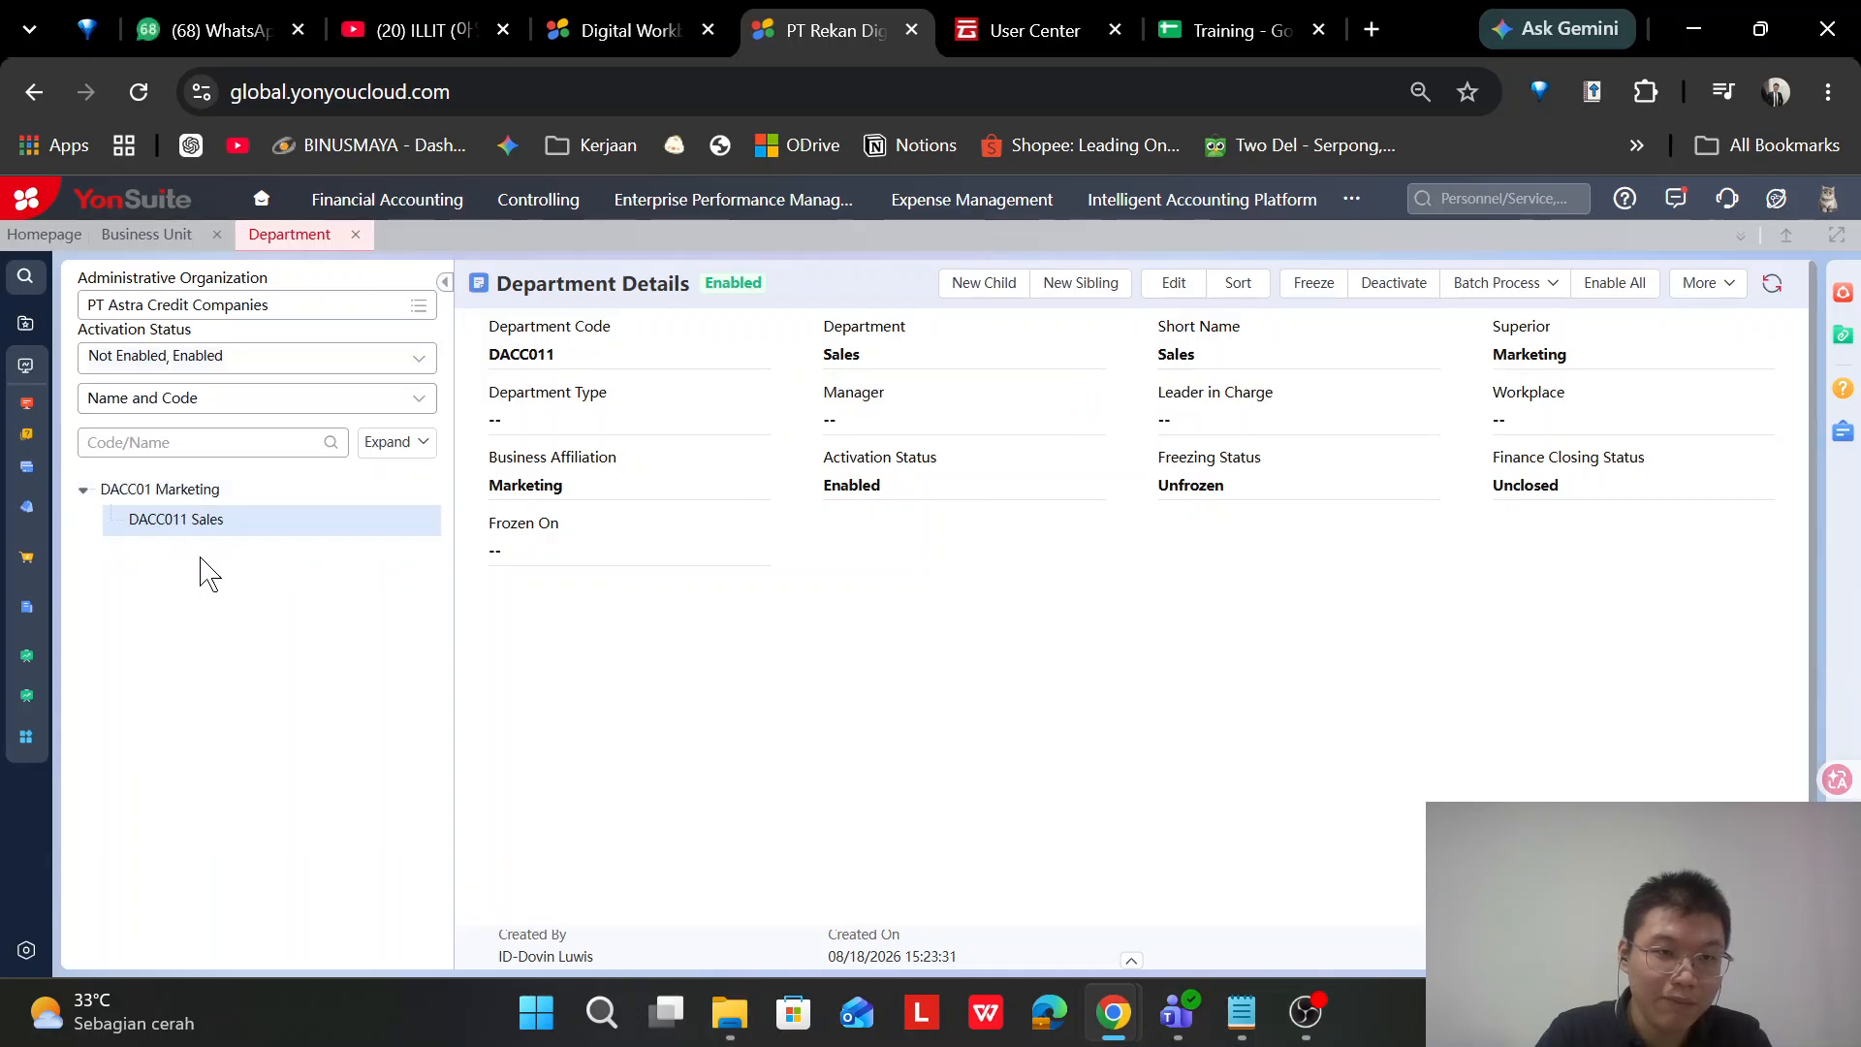
Start a sibling department of Marketing with code DACC2 and department name Purchasing
left_click(254, 492)
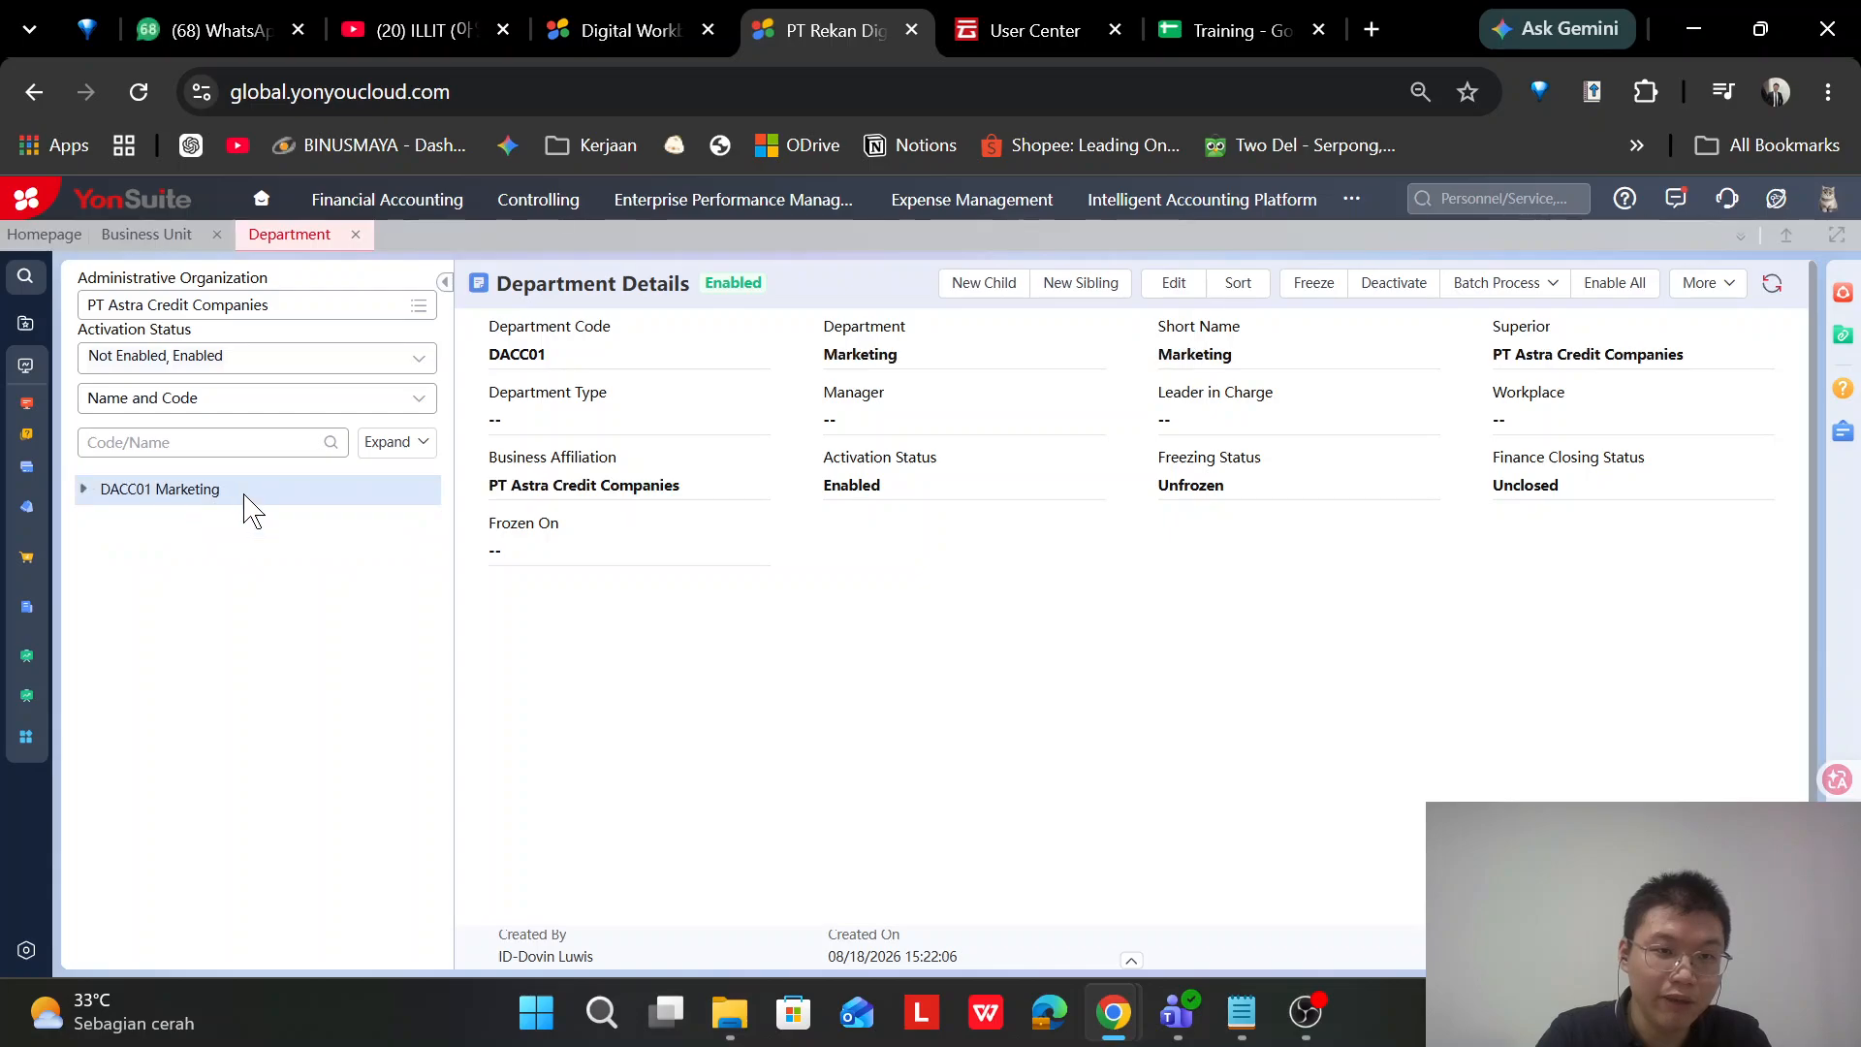
left_click(1078, 291)
left_click(637, 355)
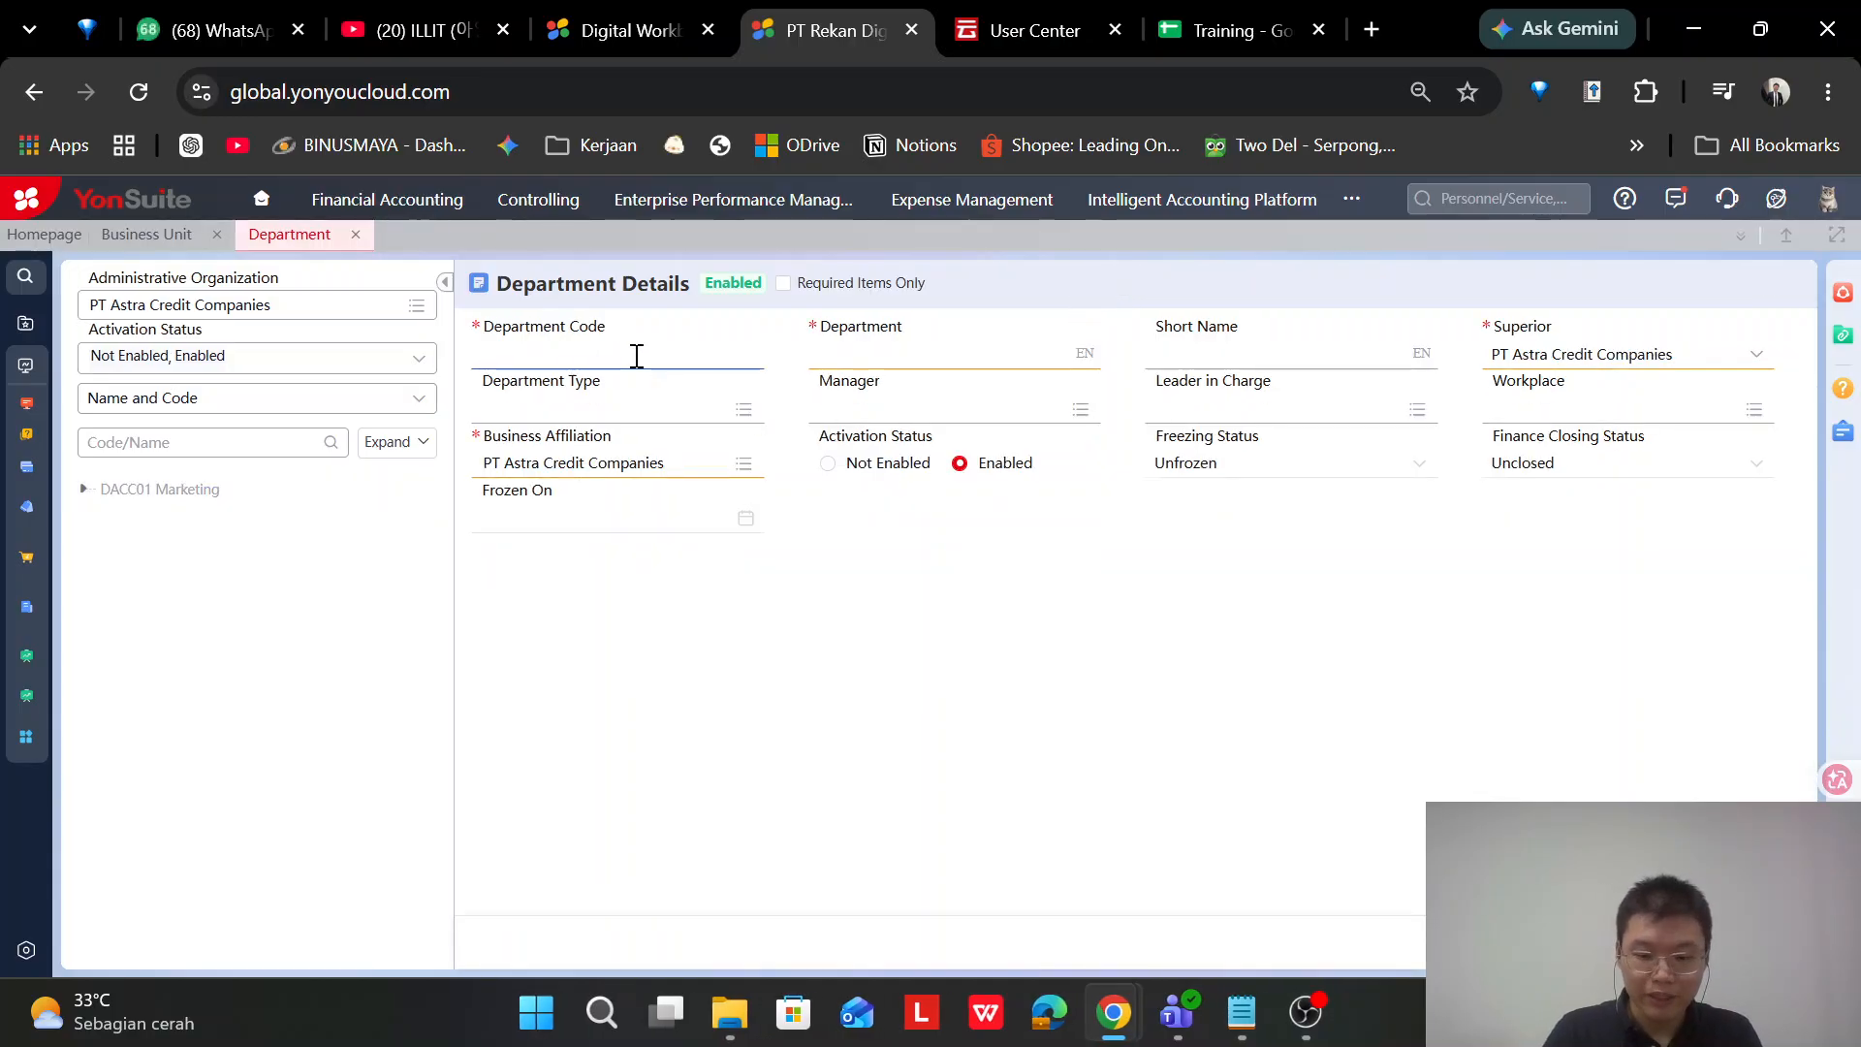
type("DACC2")
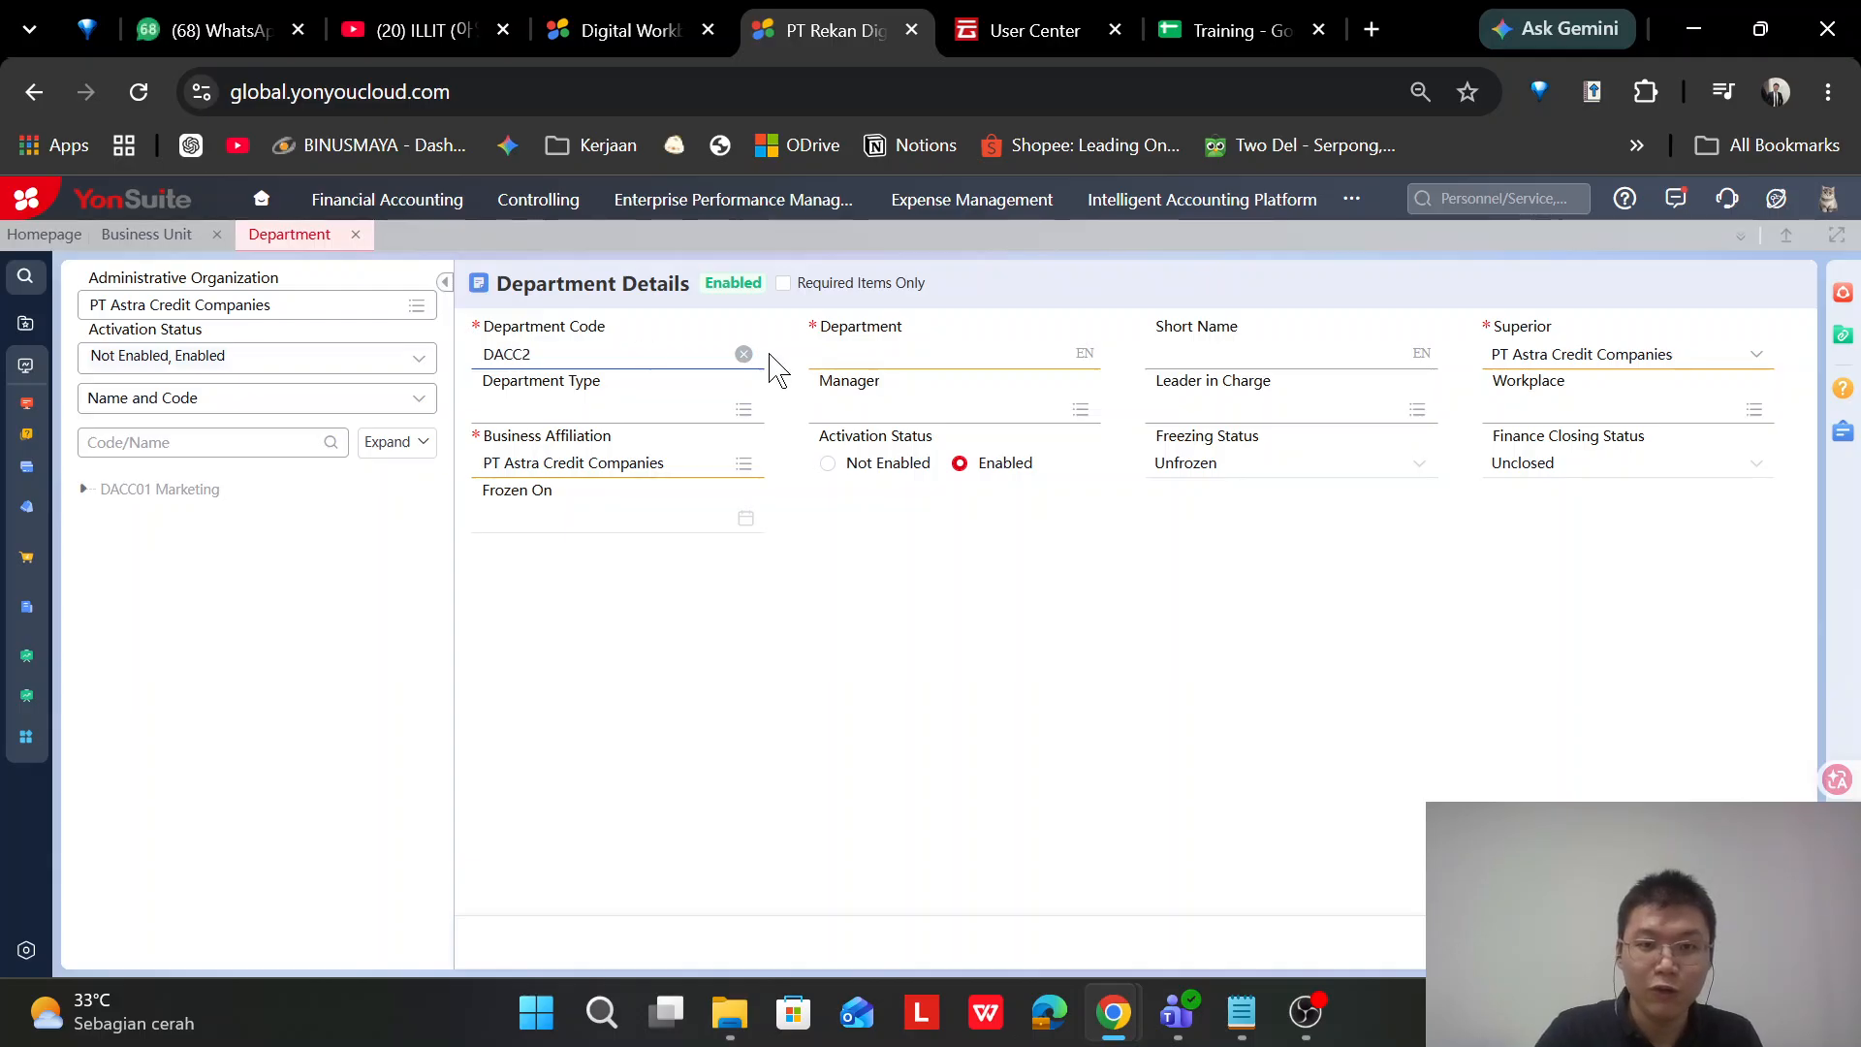
left_click(892, 361)
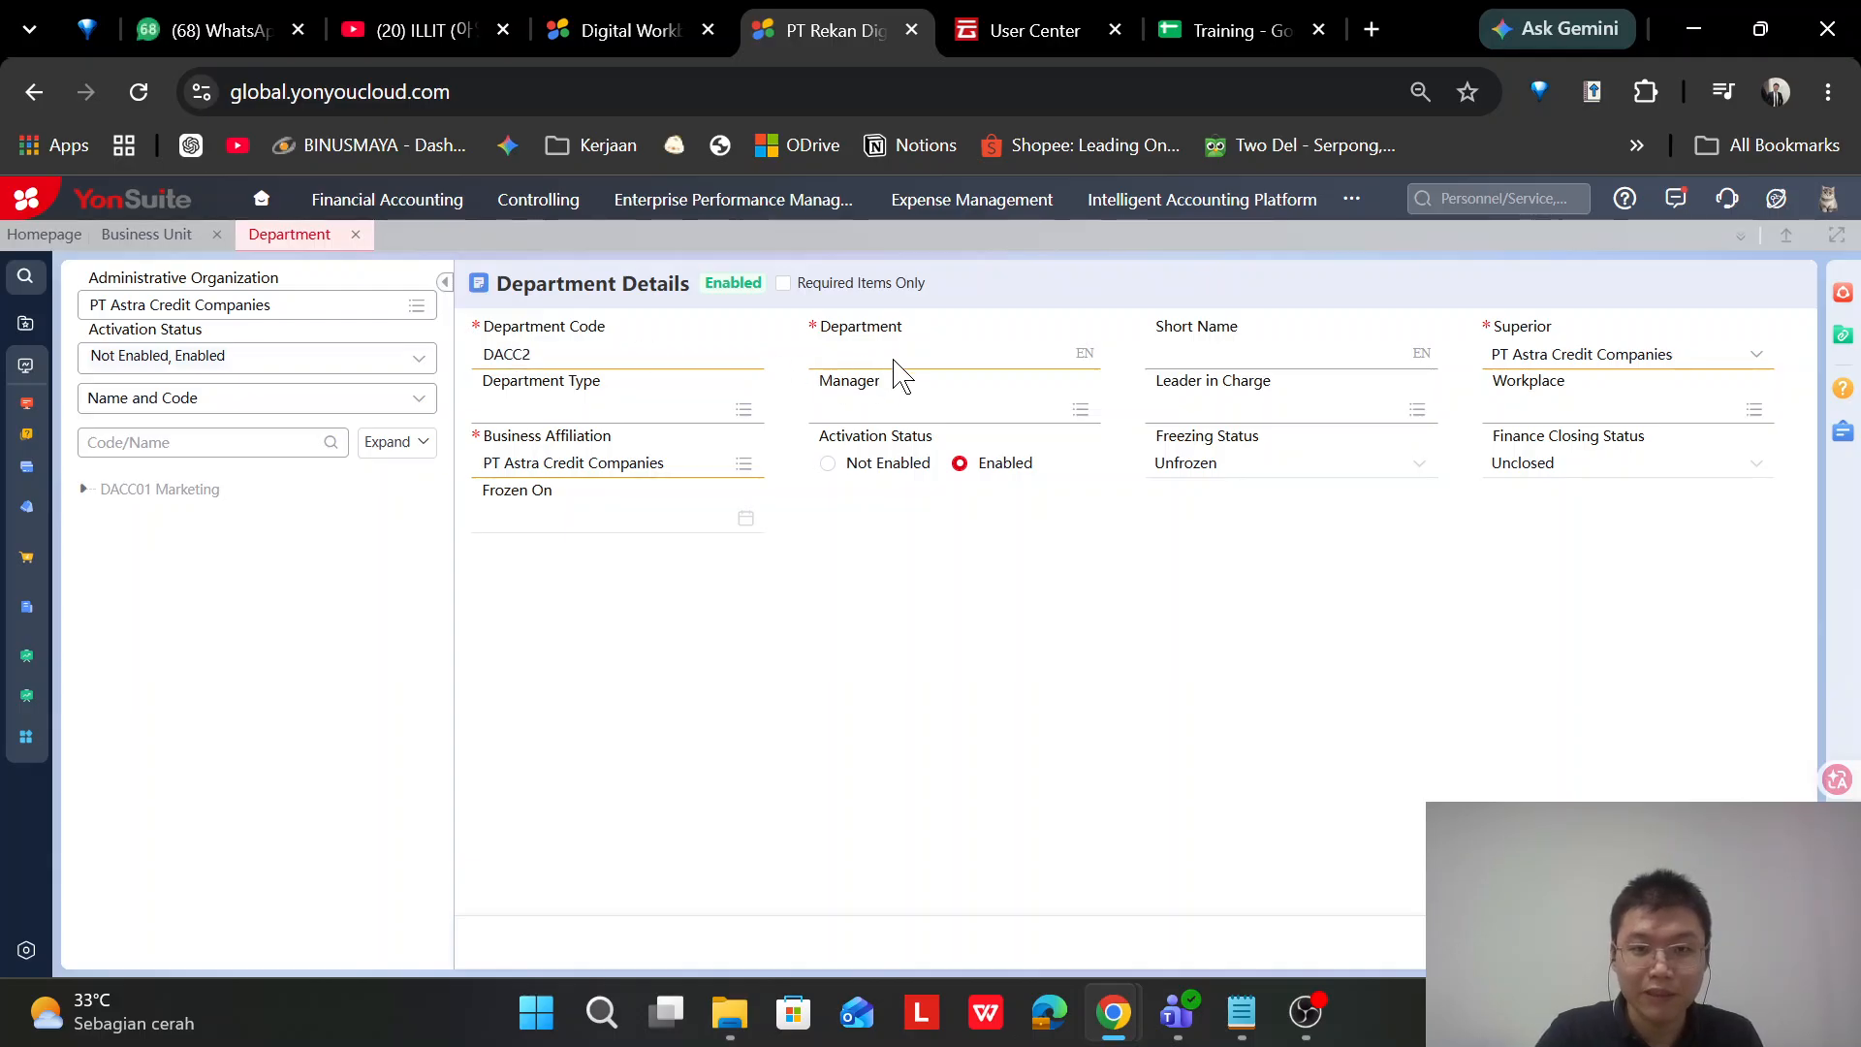
type("Purchasing")
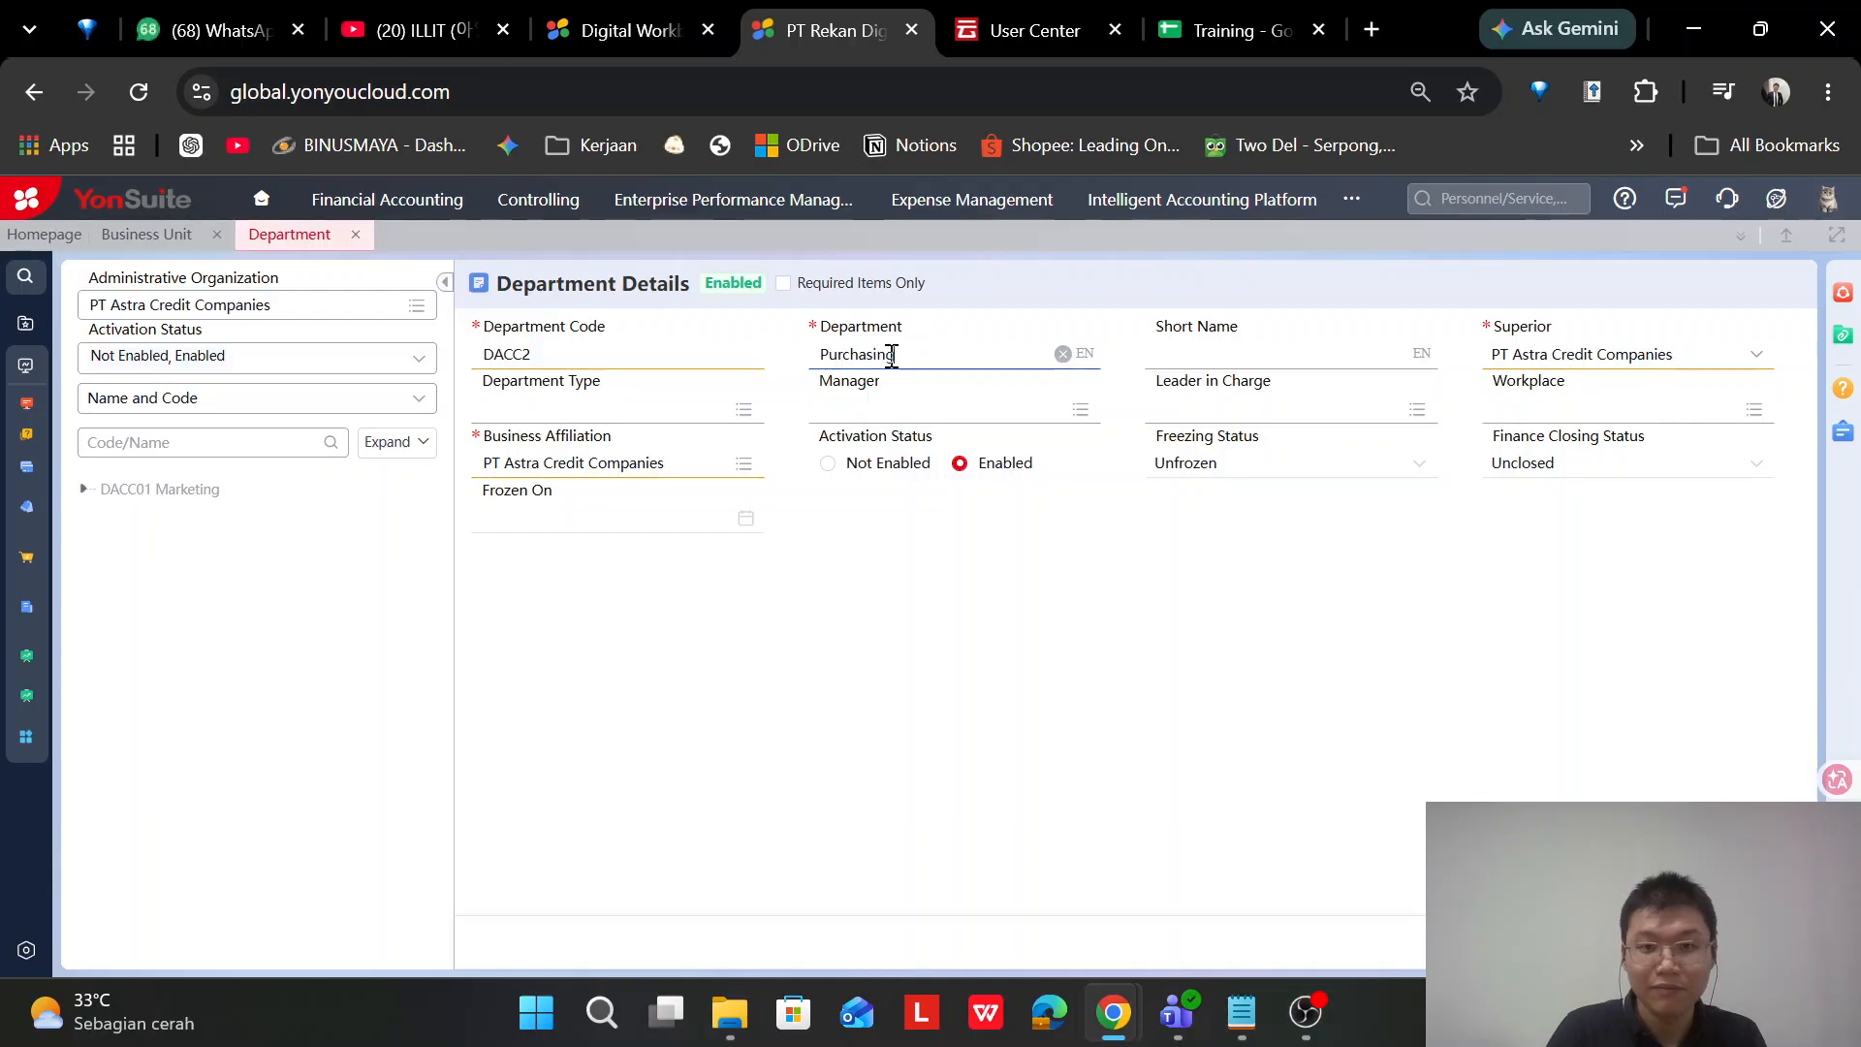
Set the new department's short name to Purchasing and save the department
left_click(1283, 357)
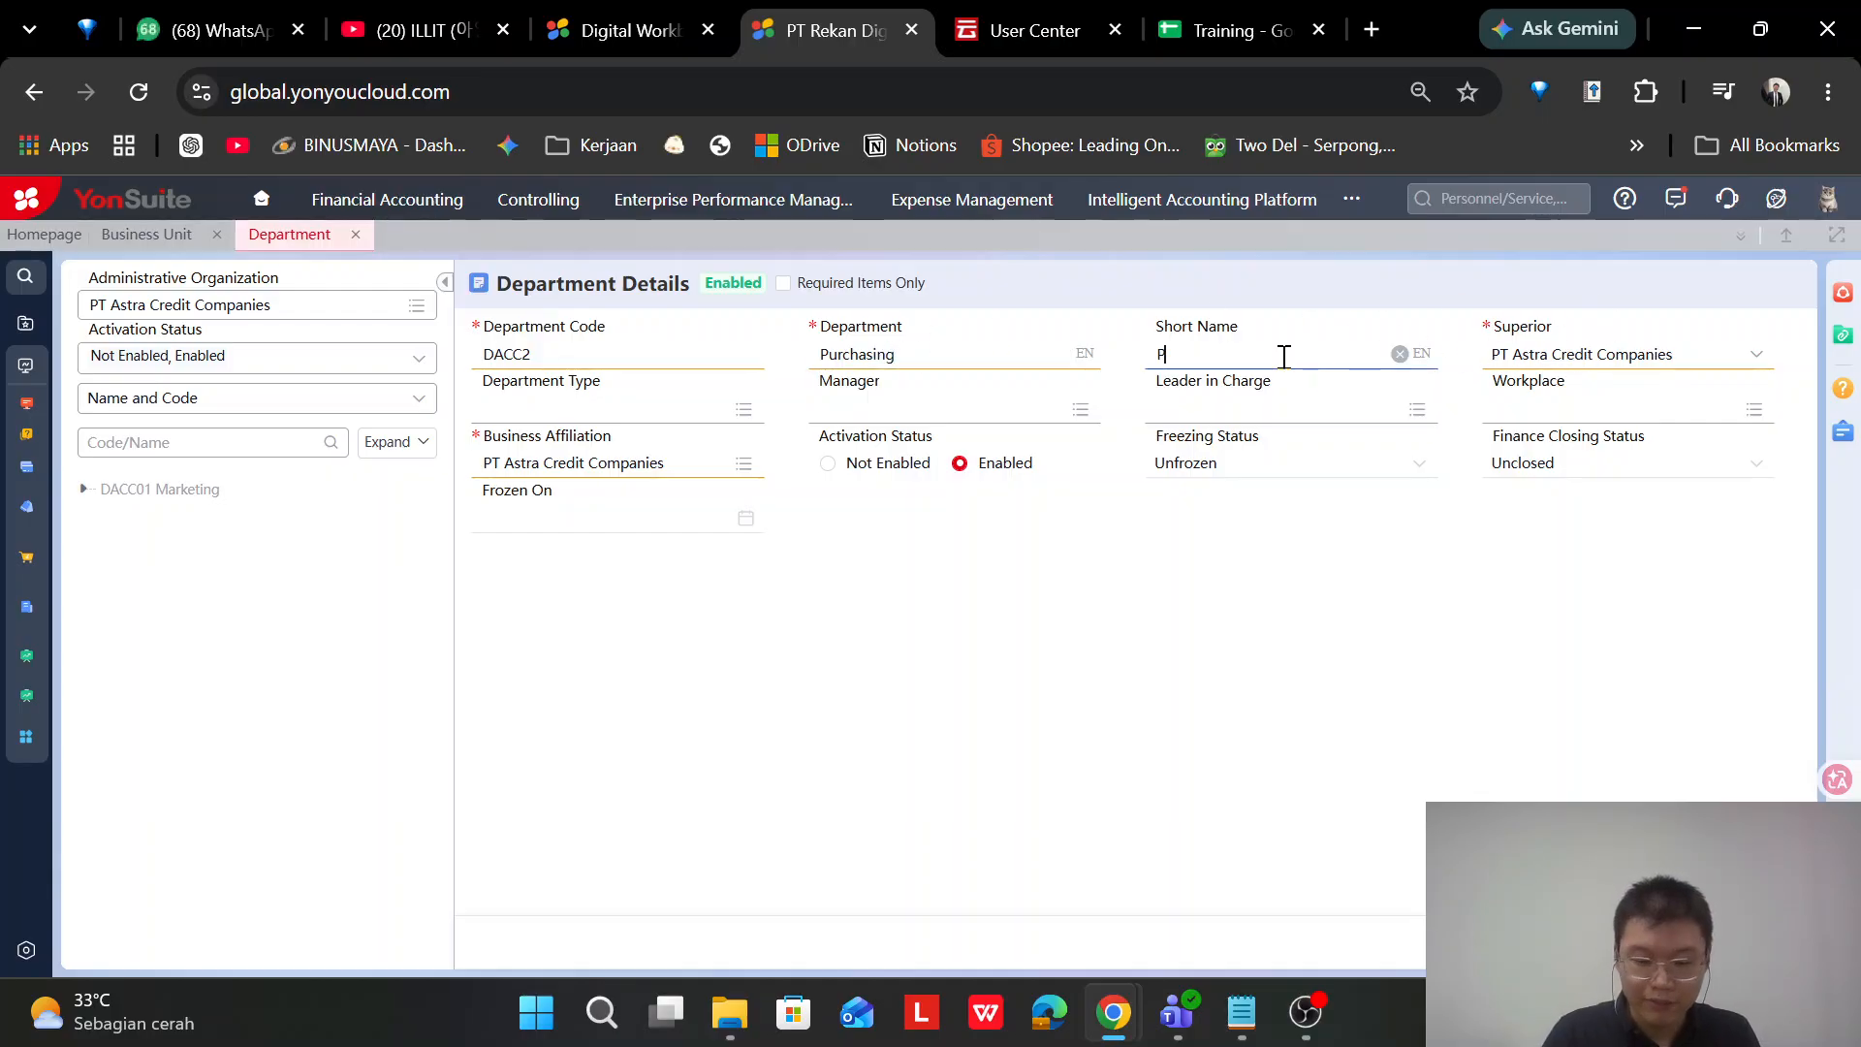
key("F12")
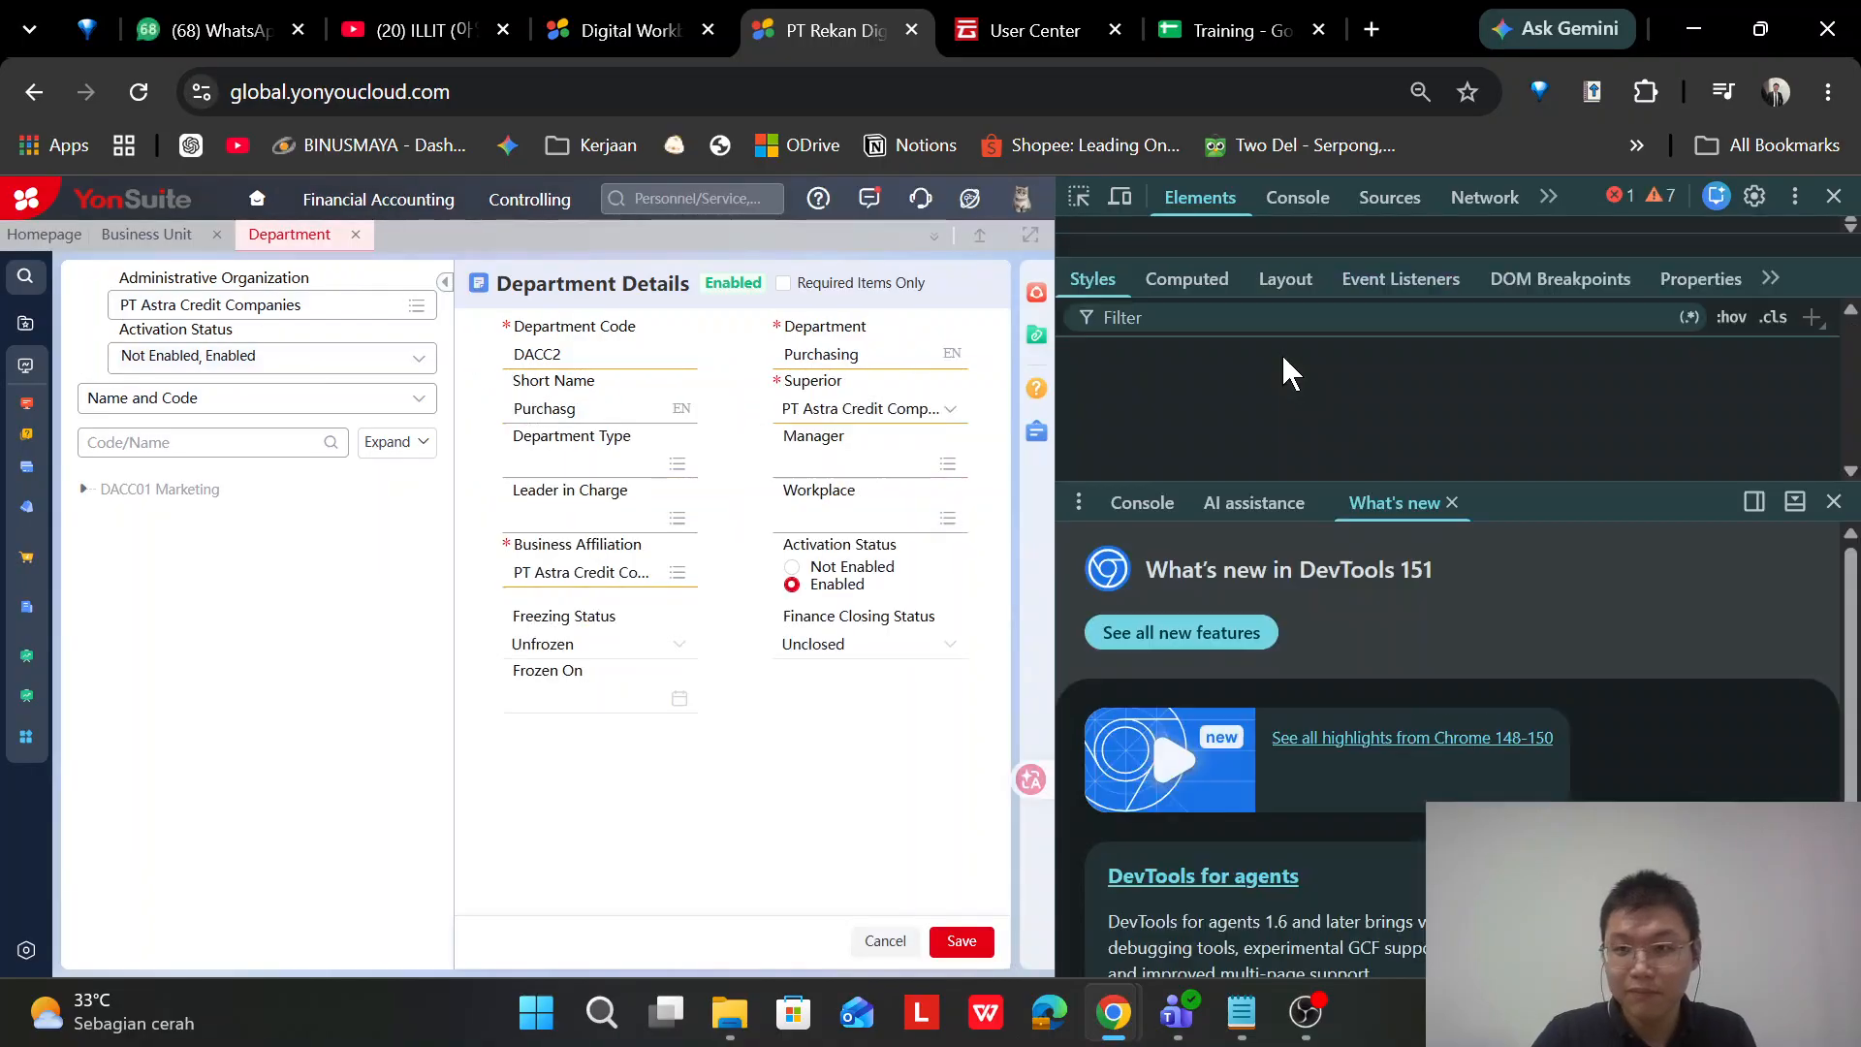
key("F12")
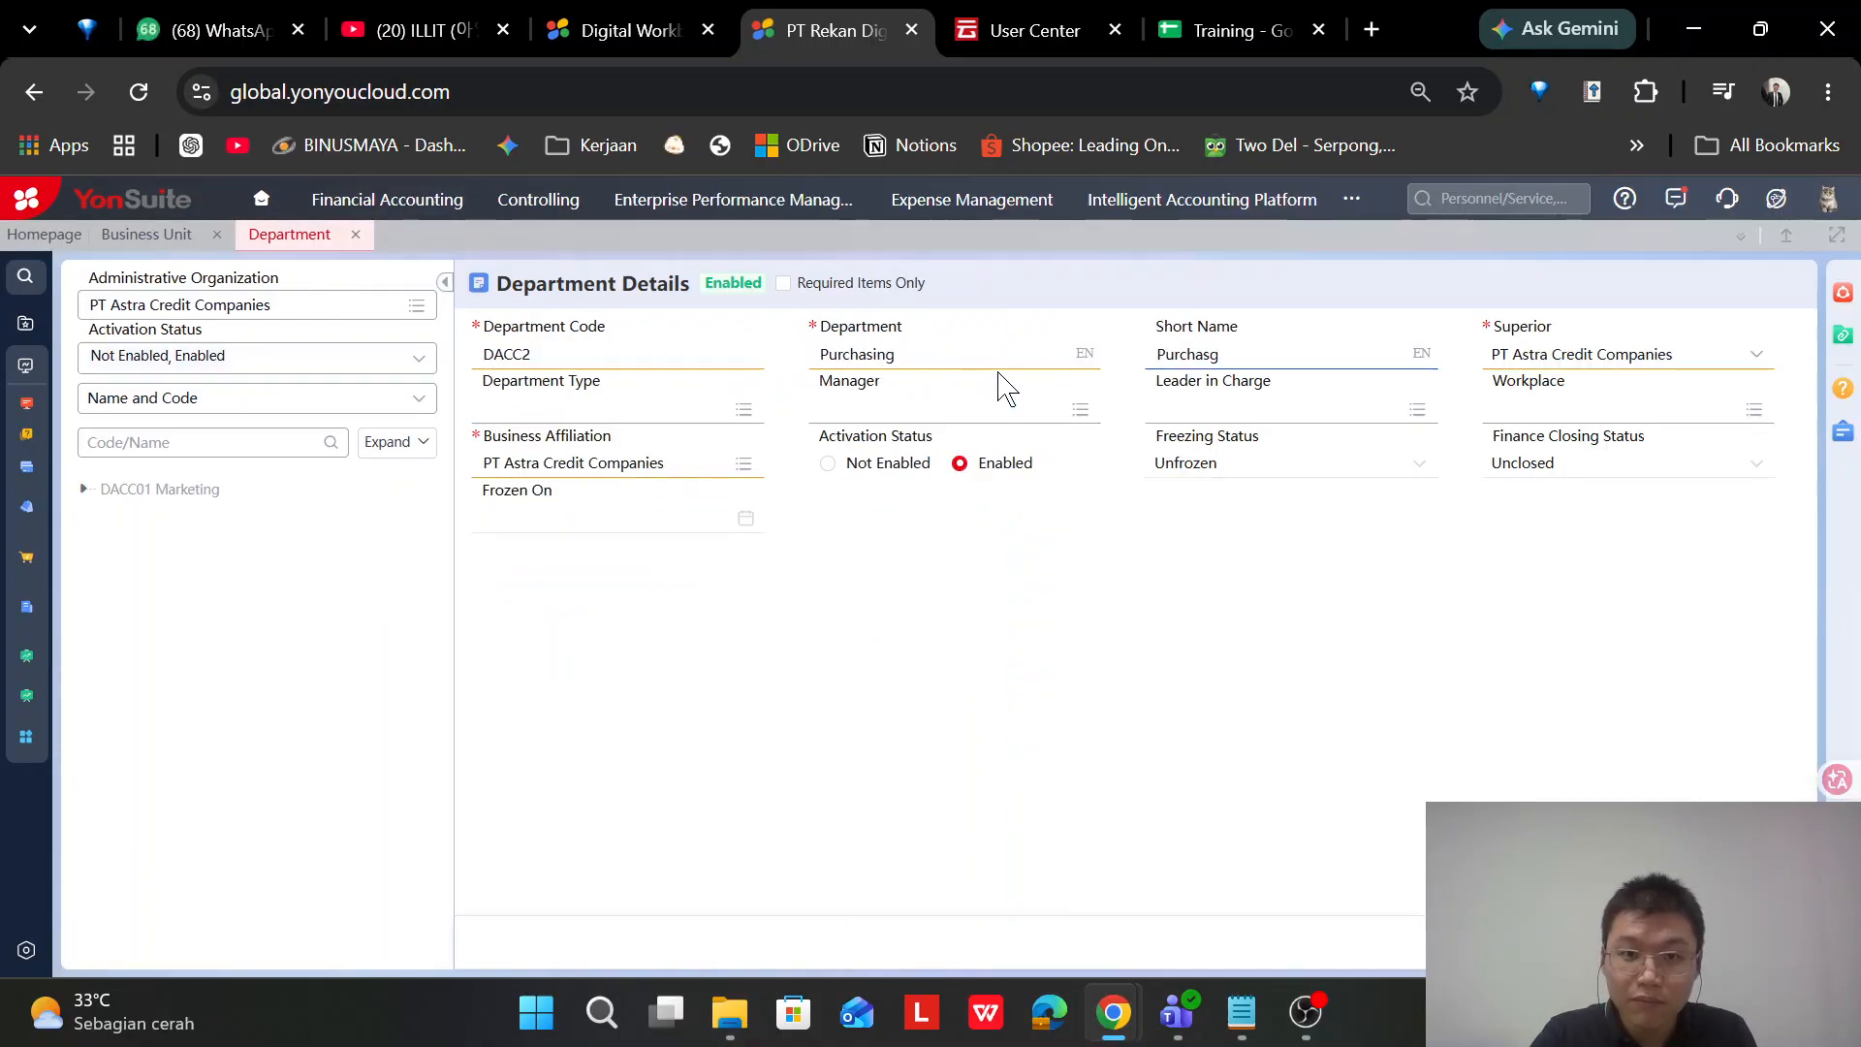
left_click(961, 365)
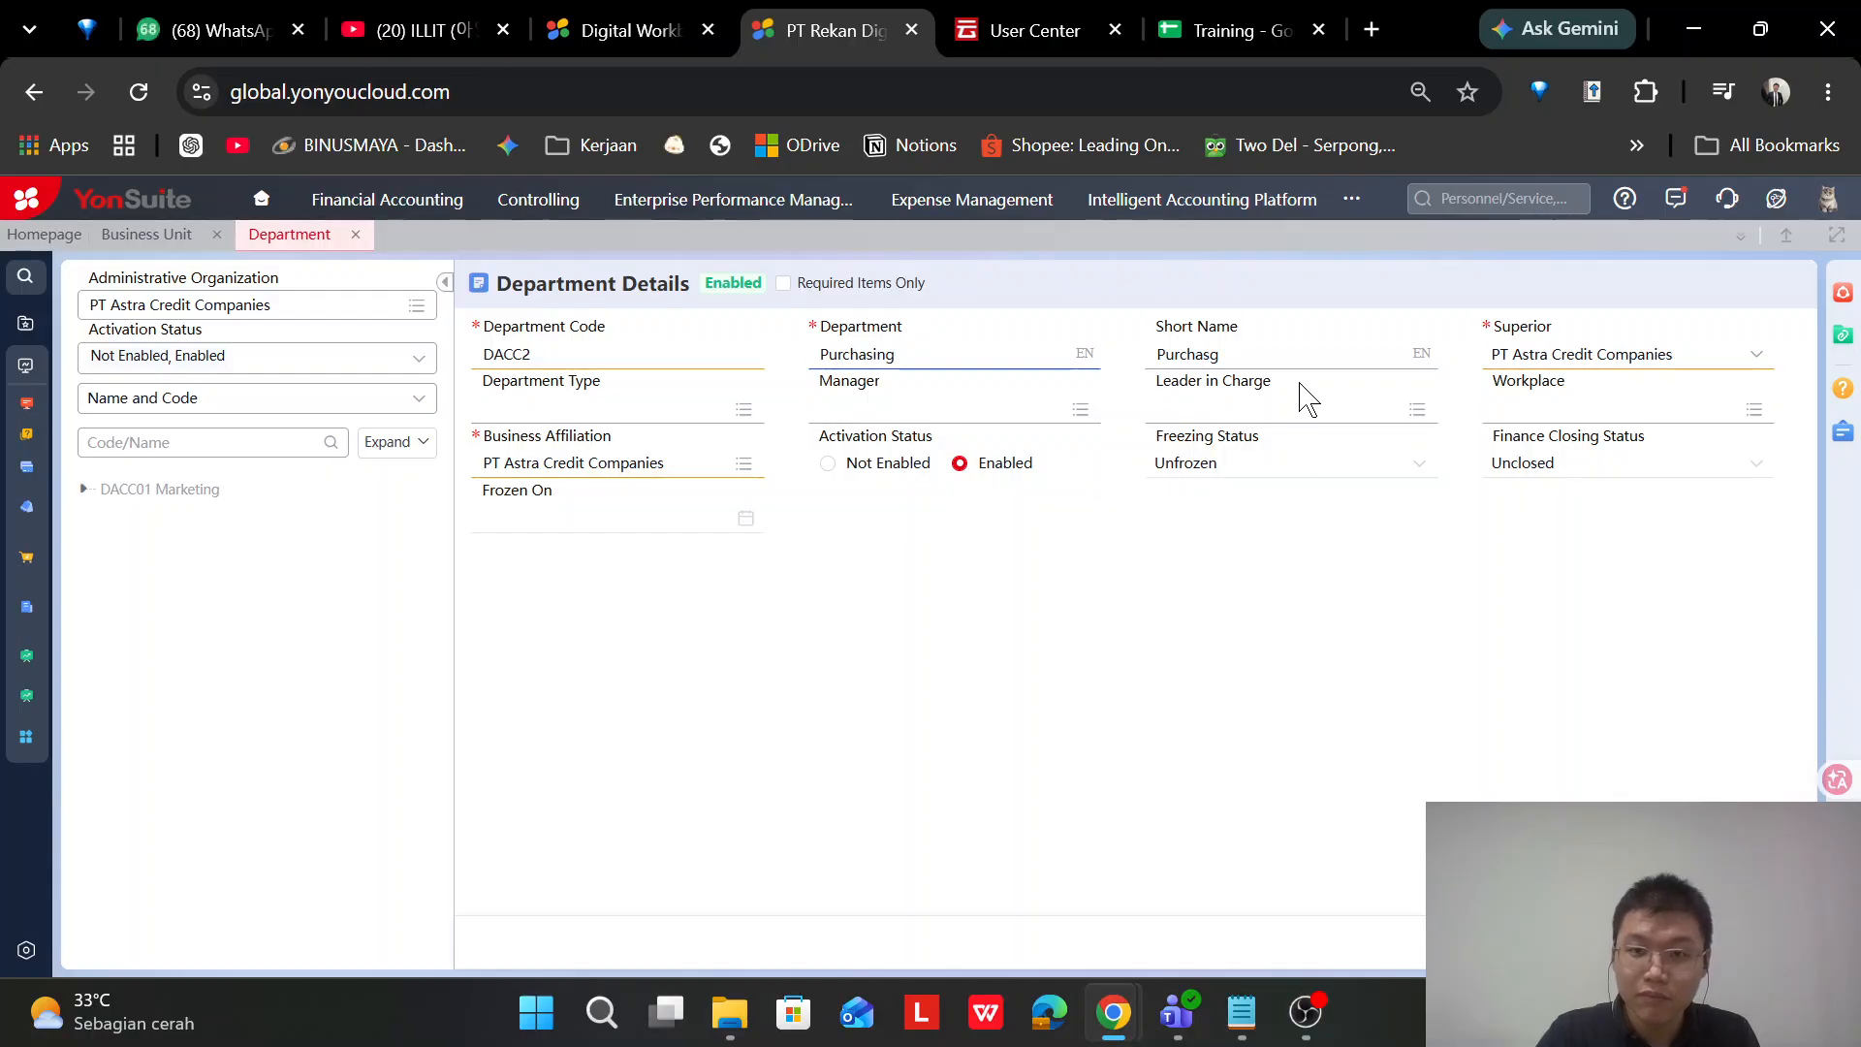
left_click(1291, 353)
key("ctrl+a")
key("BackSpace")
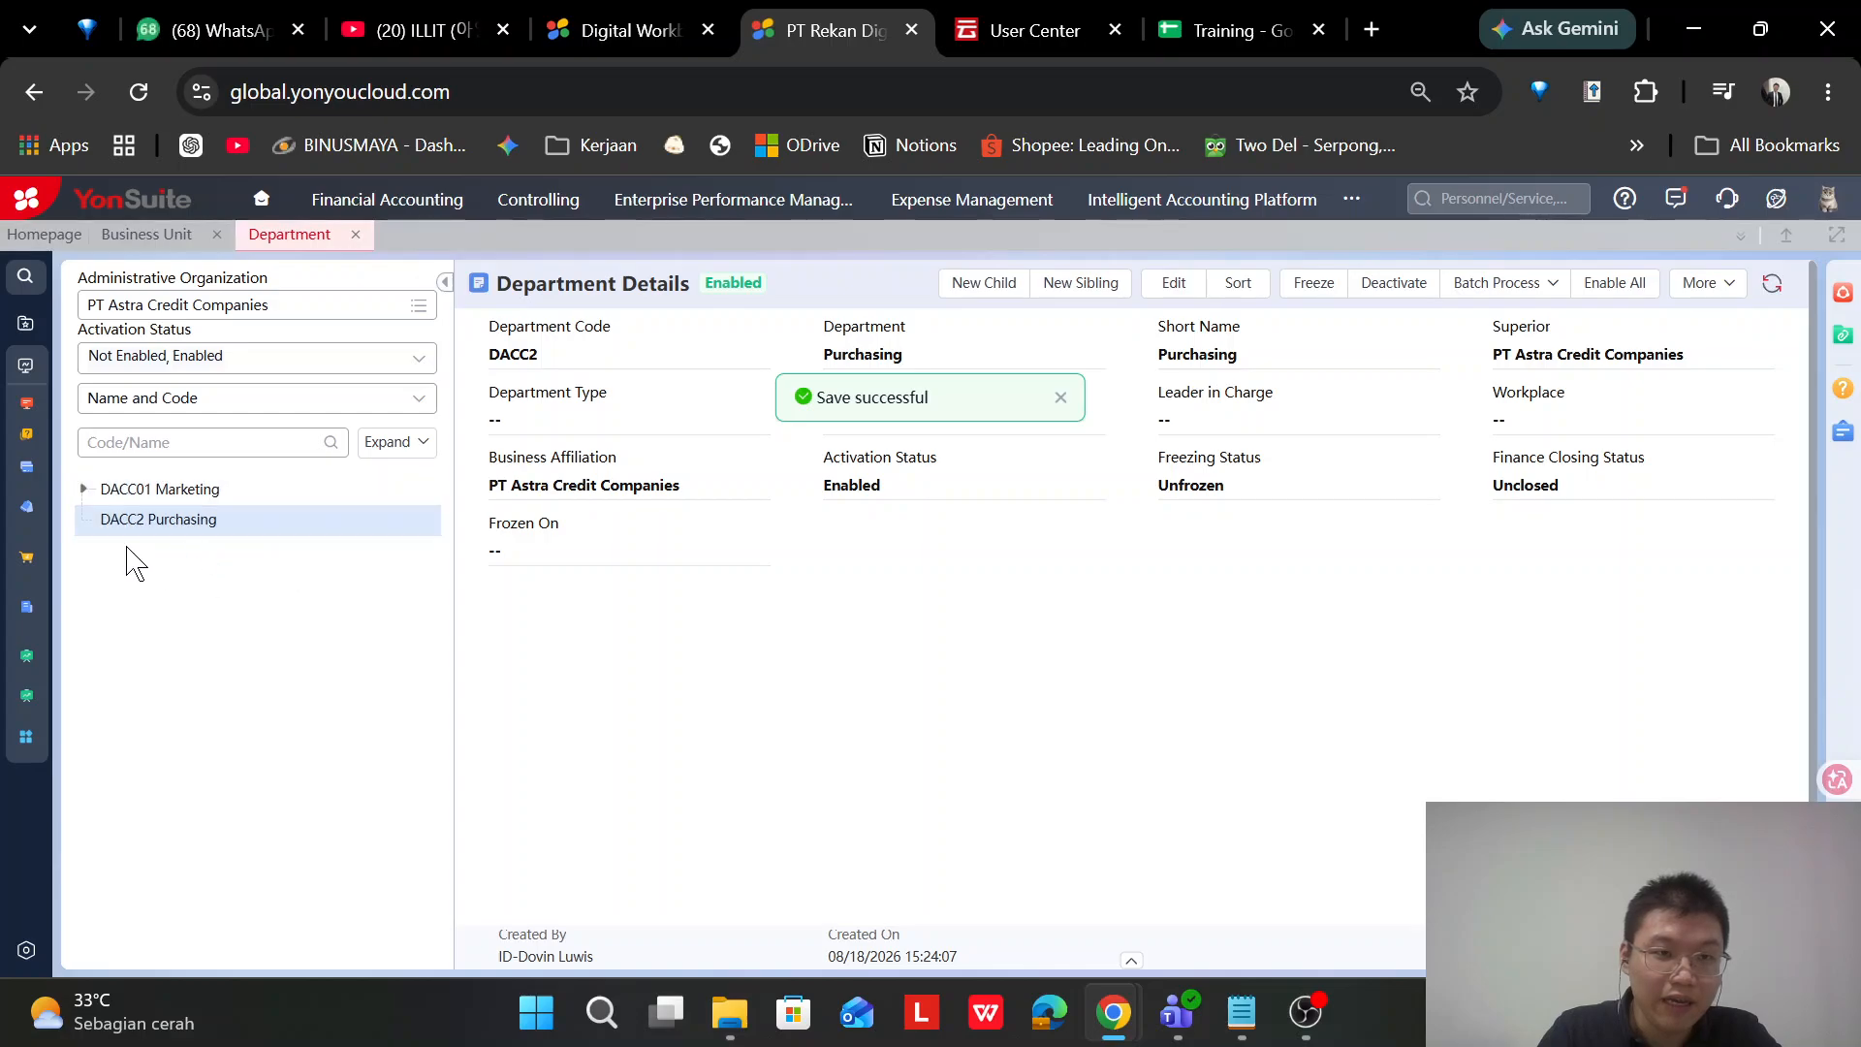
View the Purchasing and Marketing department details with Marketing expanded, and switch to OBS
left_click(192, 517)
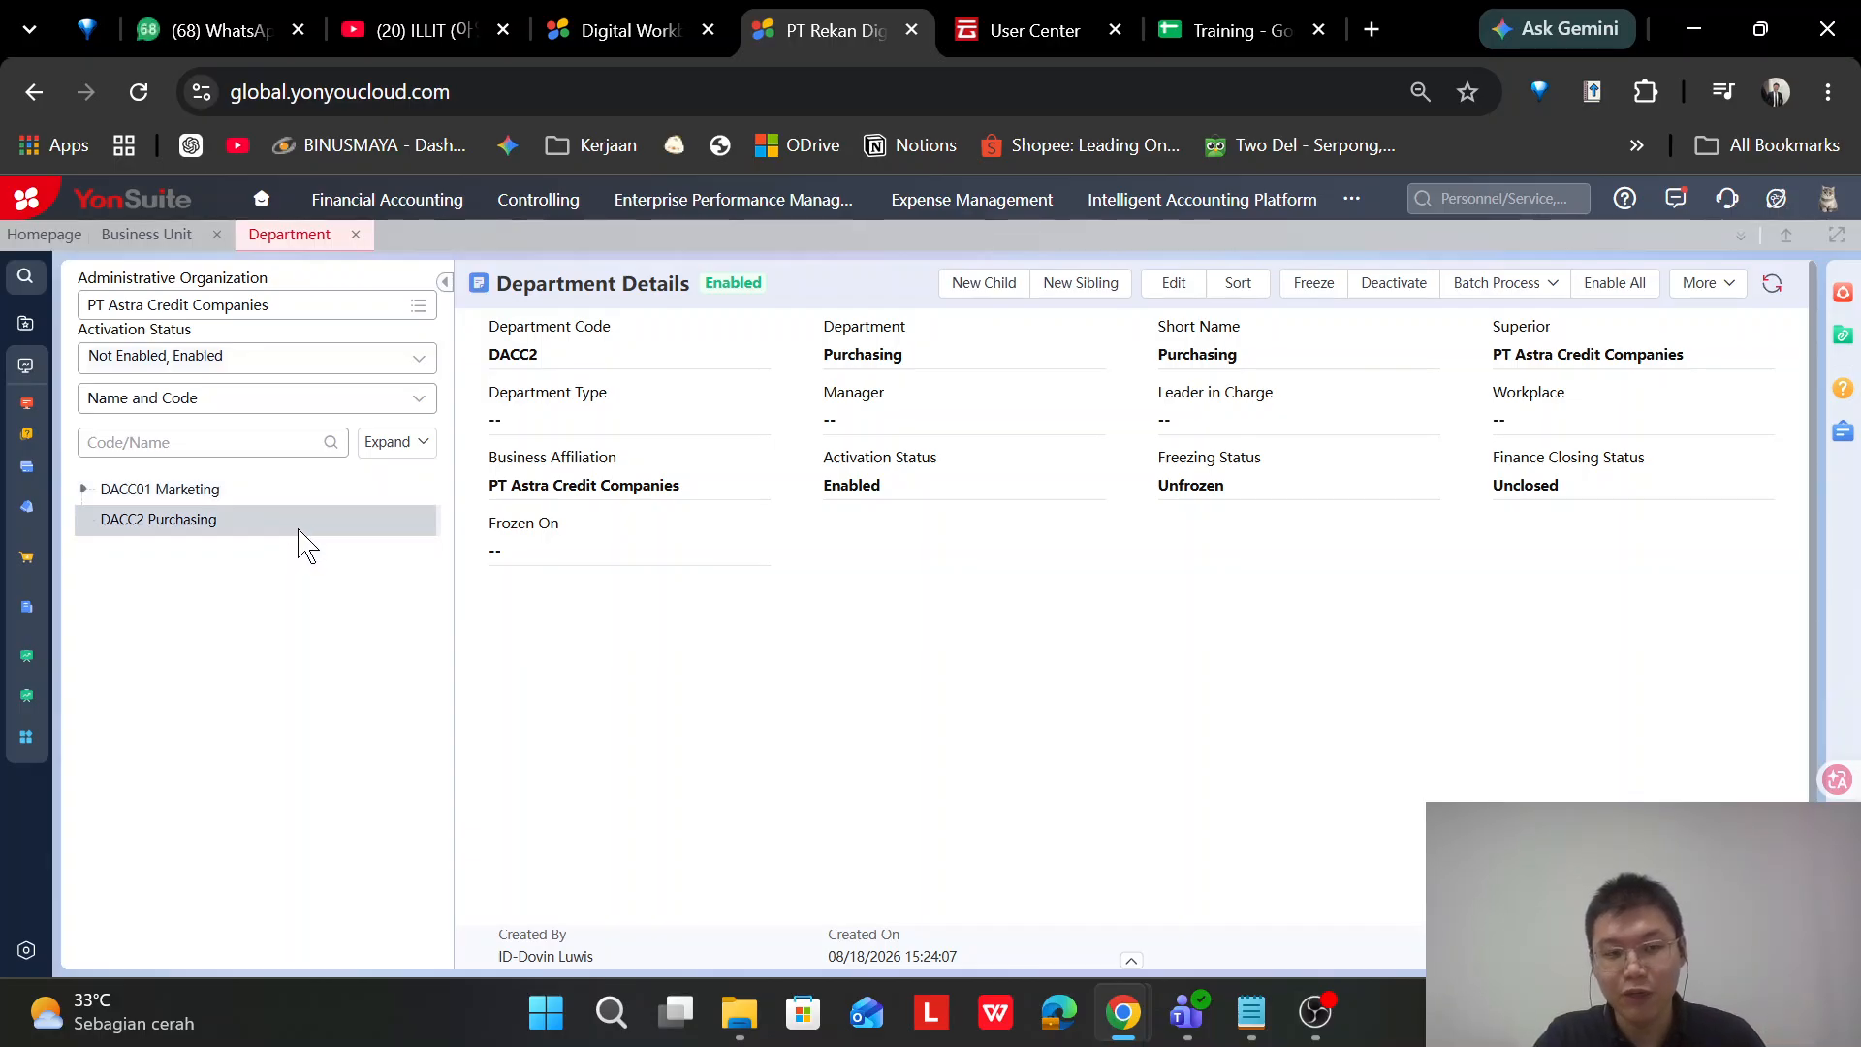
left_click(215, 490)
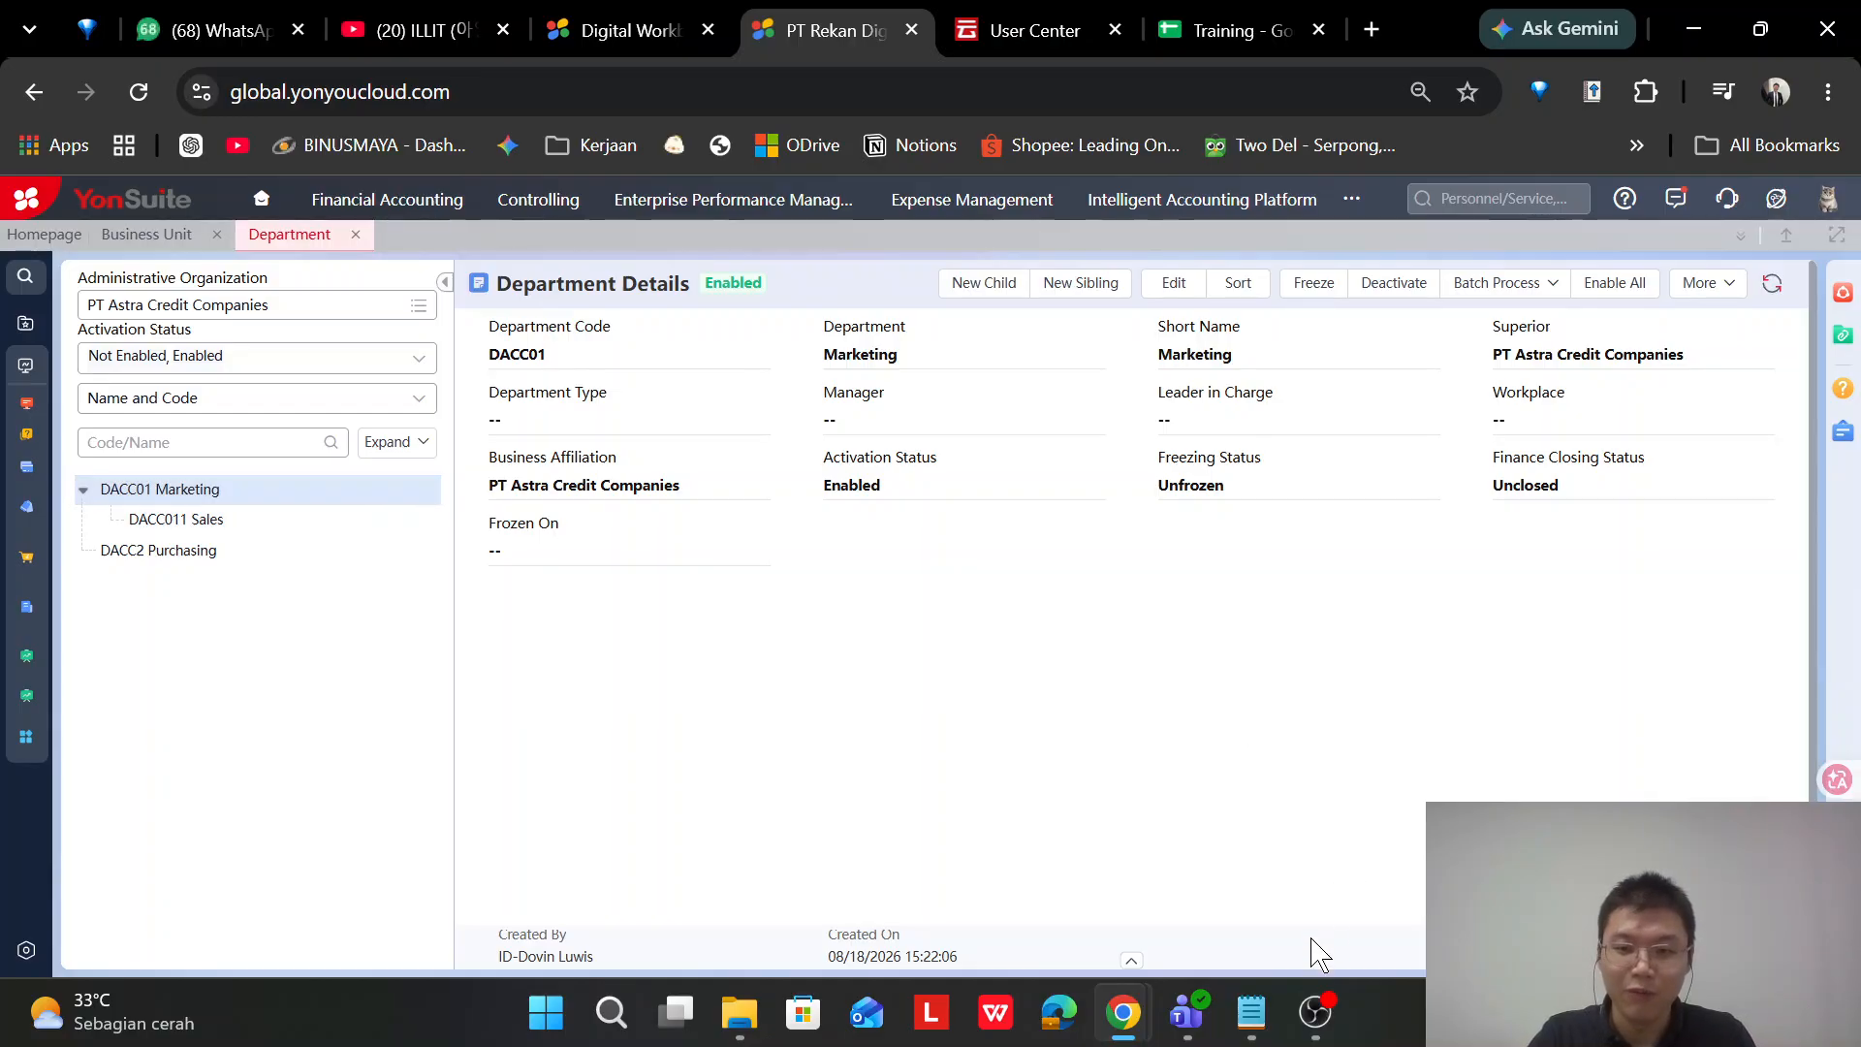
left_click(1315, 1013)
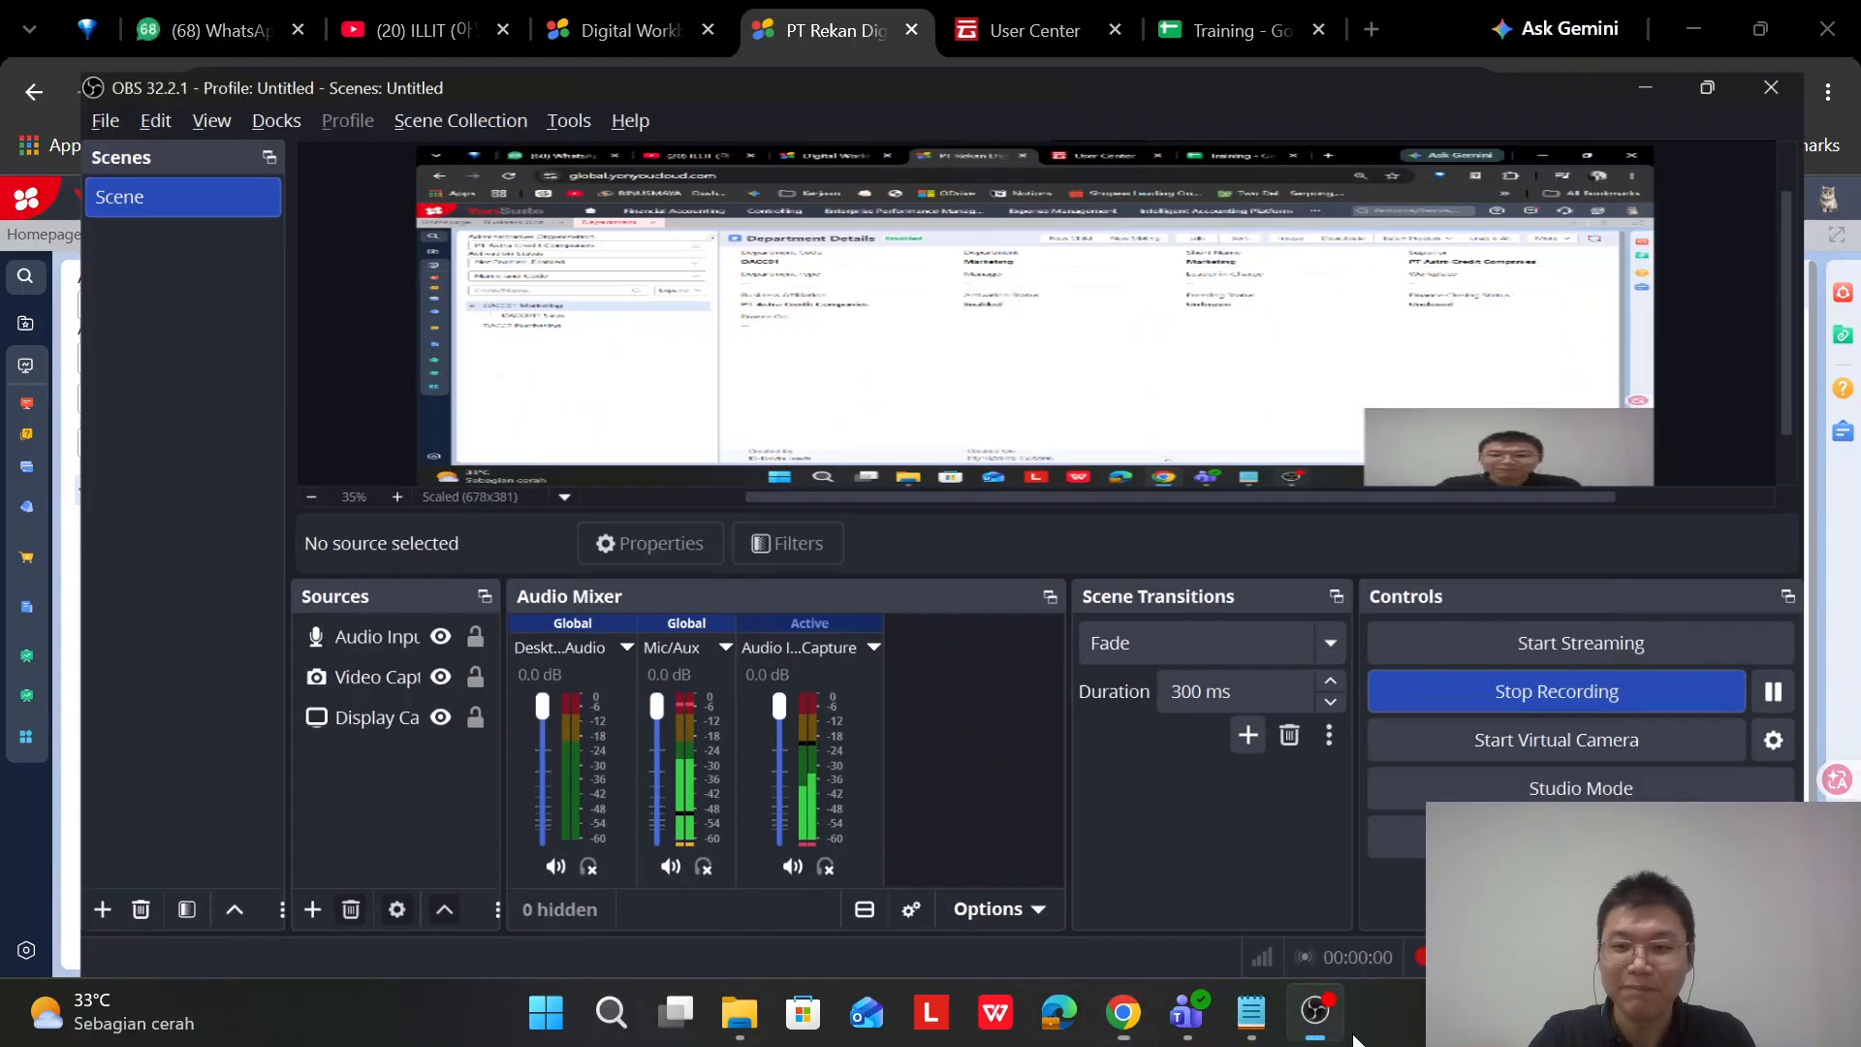